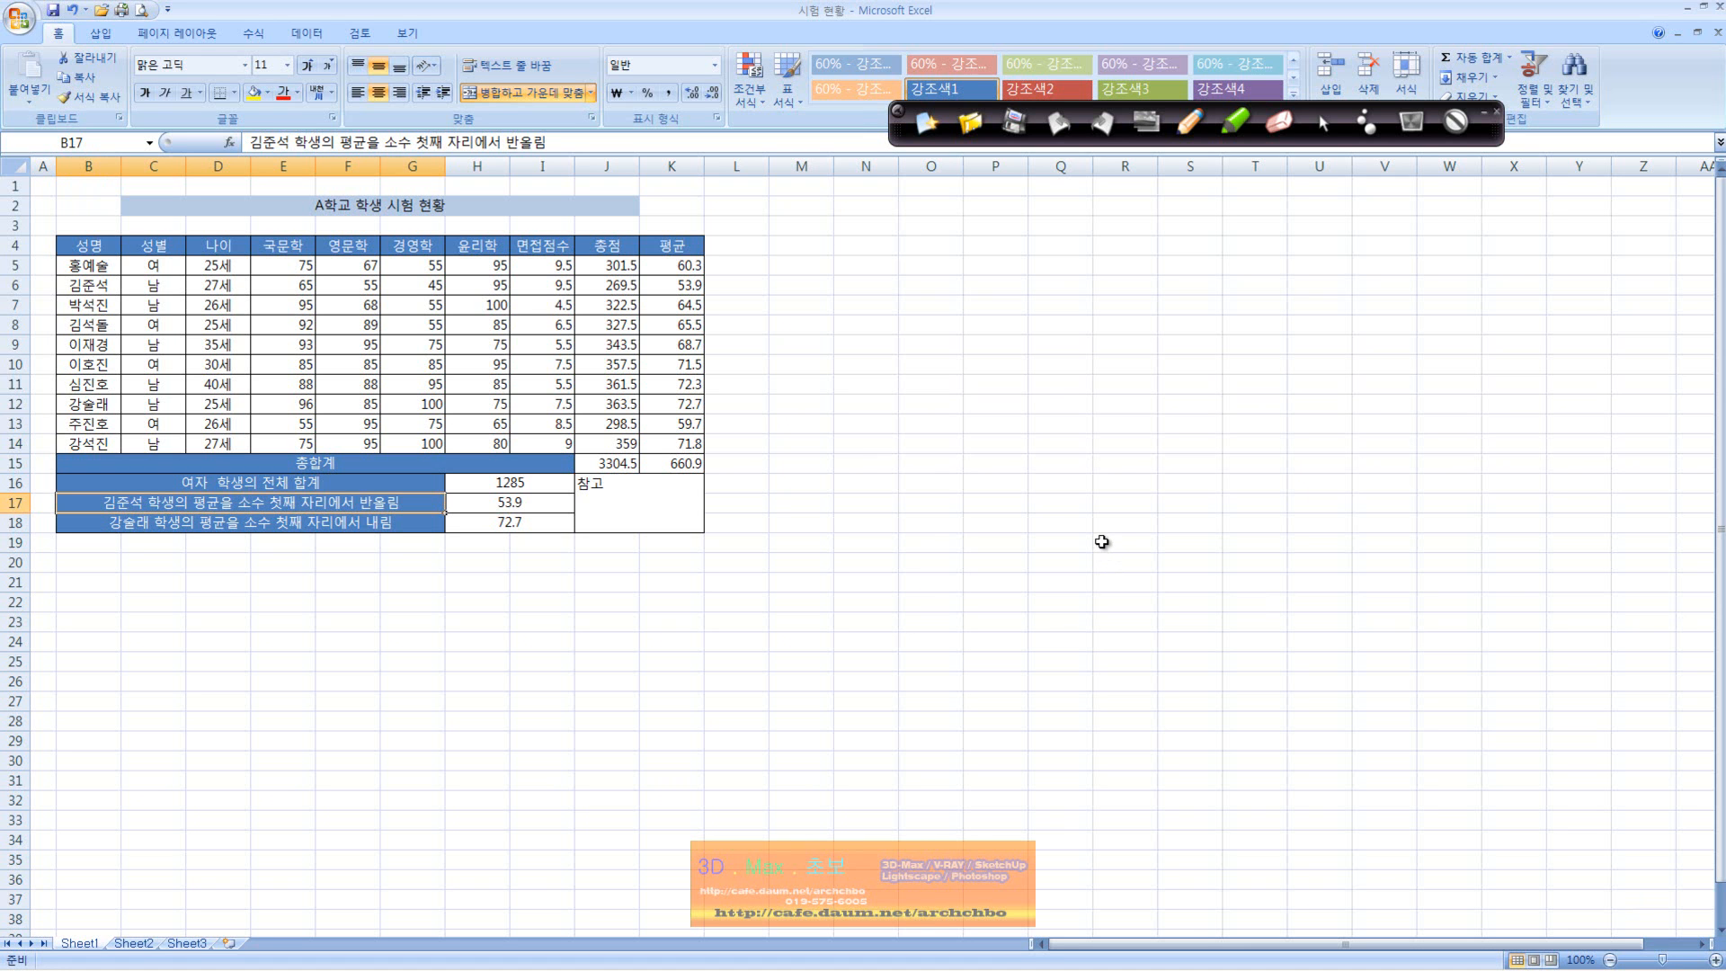
- Handwrite a function category list beside the table in red pen: 통계함수, 날짜/시간함수, 삼각함수, 재무함수, ending in continuation marks
left_click(1192, 123)
mouse_move(899, 227)
left_mouse_down()
mouse_move(957, 227)
mouse_move(967, 274)
mouse_move(994, 221)
mouse_move(1011, 253)
mouse_move(1052, 236)
mouse_move(1036, 241)
left_mouse_up()
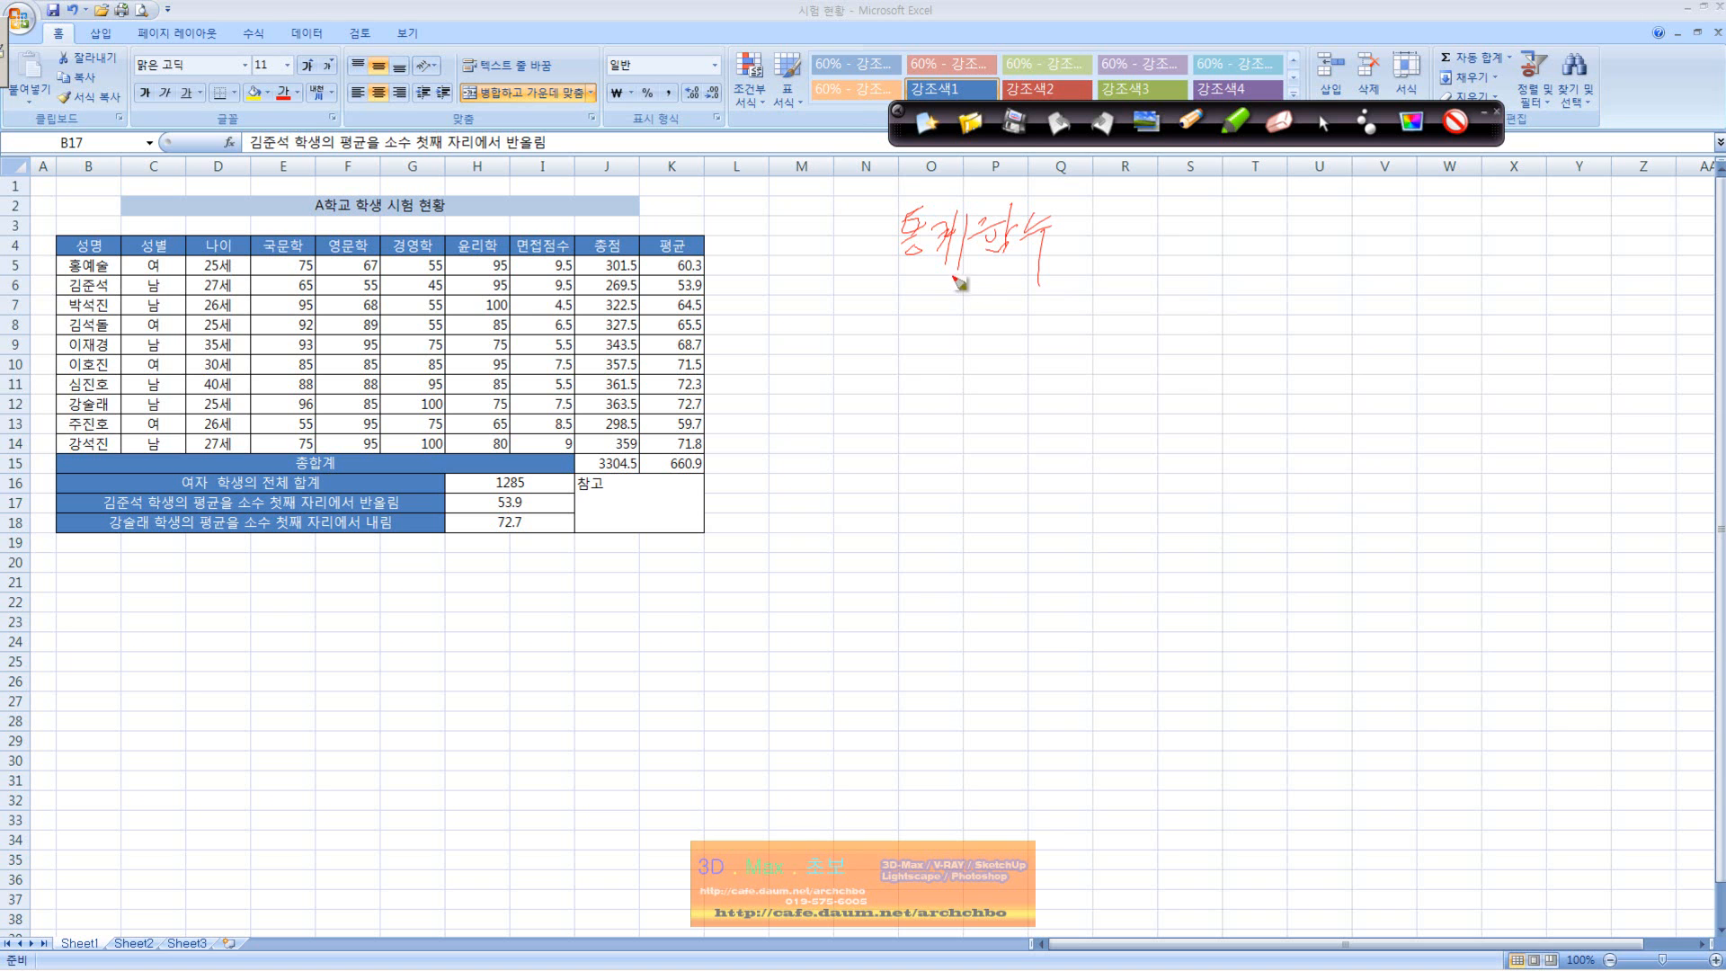
left_click_drag(953, 222, 976, 261)
mouse_move(917, 307)
left_mouse_down()
mouse_move(942, 297)
mouse_move(946, 335)
mouse_move(971, 308)
mouse_move(988, 330)
mouse_move(1078, 310)
mouse_move(1090, 334)
mouse_move(1125, 311)
mouse_move(1129, 358)
left_mouse_up()
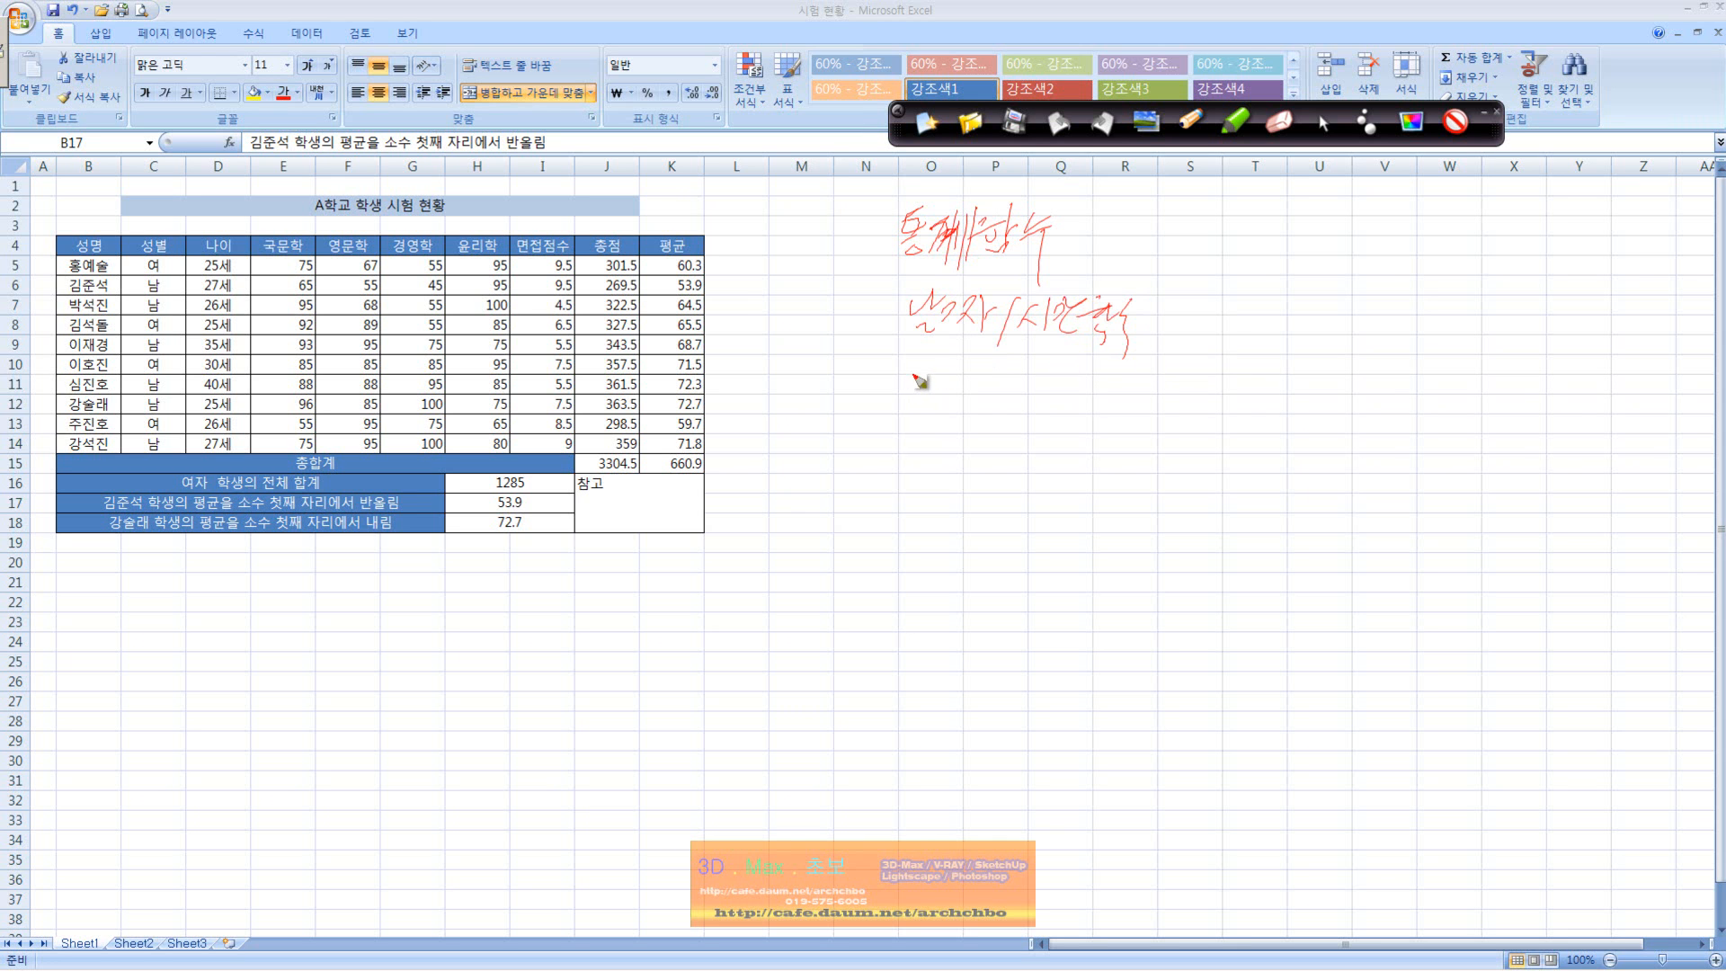
mouse_move(906, 391)
left_mouse_down()
mouse_move(926, 386)
mouse_move(922, 418)
mouse_move(1007, 396)
mouse_move(1034, 449)
mouse_move(908, 463)
mouse_move(1005, 495)
mouse_move(1016, 523)
mouse_move(987, 567)
left_mouse_up()
left_click_drag(985, 588, 986, 619)
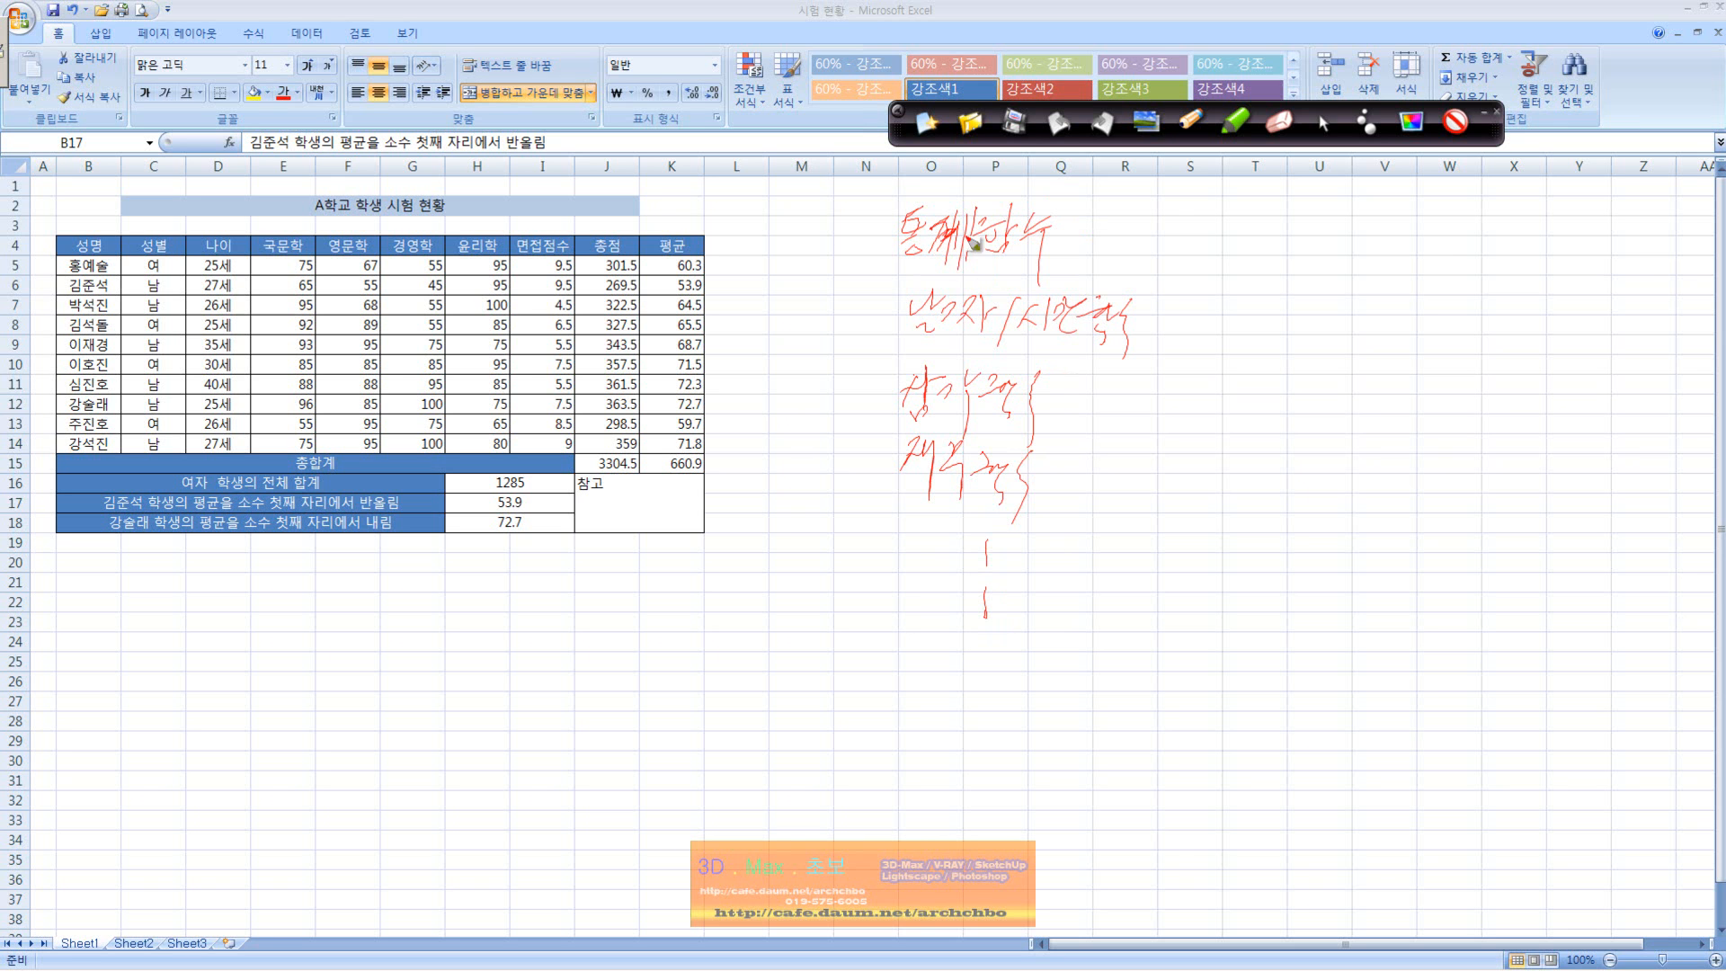
- Write MIN/MAX/MEDIAN/COUNT after the 통계함수 heading, with COUNTA and COUNTIF bracketed beneath COUNT
left_click(1089, 219)
left_click_drag(1093, 253, 1085, 261)
mouse_move(1117, 229)
left_mouse_down()
mouse_move(1115, 257)
mouse_move(1142, 225)
mouse_move(1160, 265)
mouse_move(1240, 232)
mouse_move(1260, 261)
mouse_move(1308, 225)
mouse_move(1328, 256)
mouse_move(1375, 230)
mouse_move(1416, 265)
mouse_move(1447, 229)
mouse_move(1500, 262)
mouse_move(1479, 235)
mouse_move(1618, 247)
mouse_move(1694, 229)
mouse_move(1677, 287)
left_mouse_up()
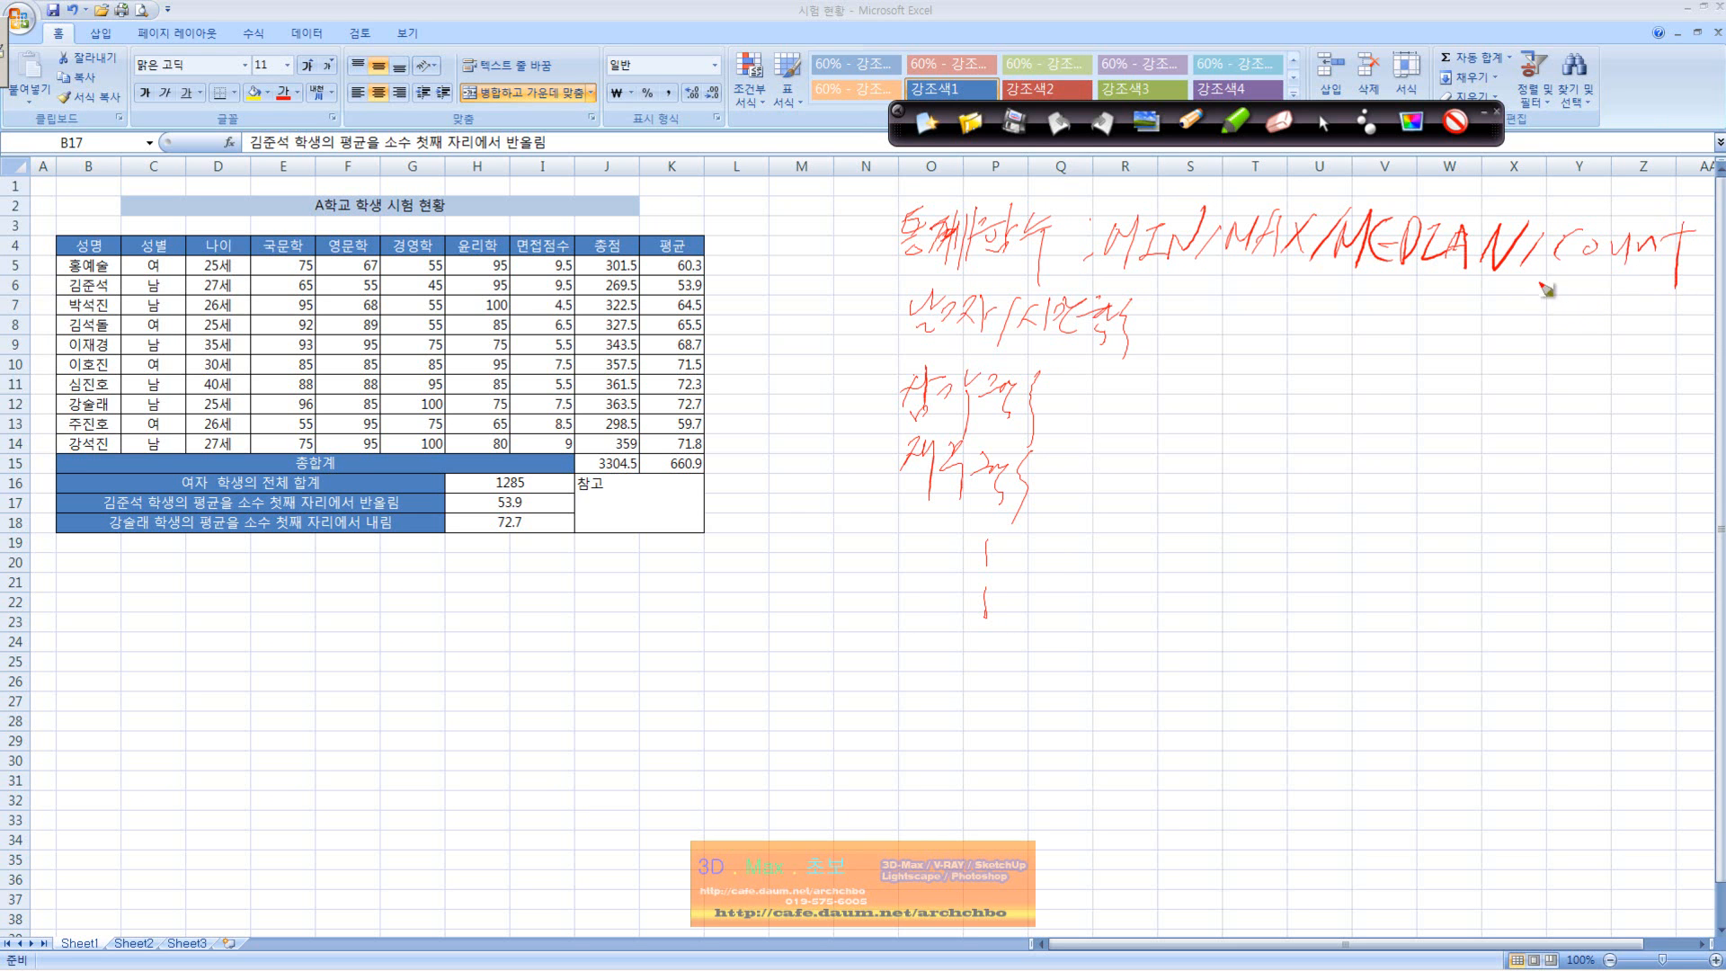
left_click_drag(1546, 260, 1552, 416)
mouse_move(1532, 324)
left_mouse_down()
mouse_move(1647, 324)
mouse_move(1672, 343)
left_mouse_up()
mouse_move(1566, 373)
left_mouse_down()
mouse_move(1573, 391)
mouse_move(1681, 400)
mouse_move(1708, 353)
mouse_move(1706, 393)
left_mouse_up()
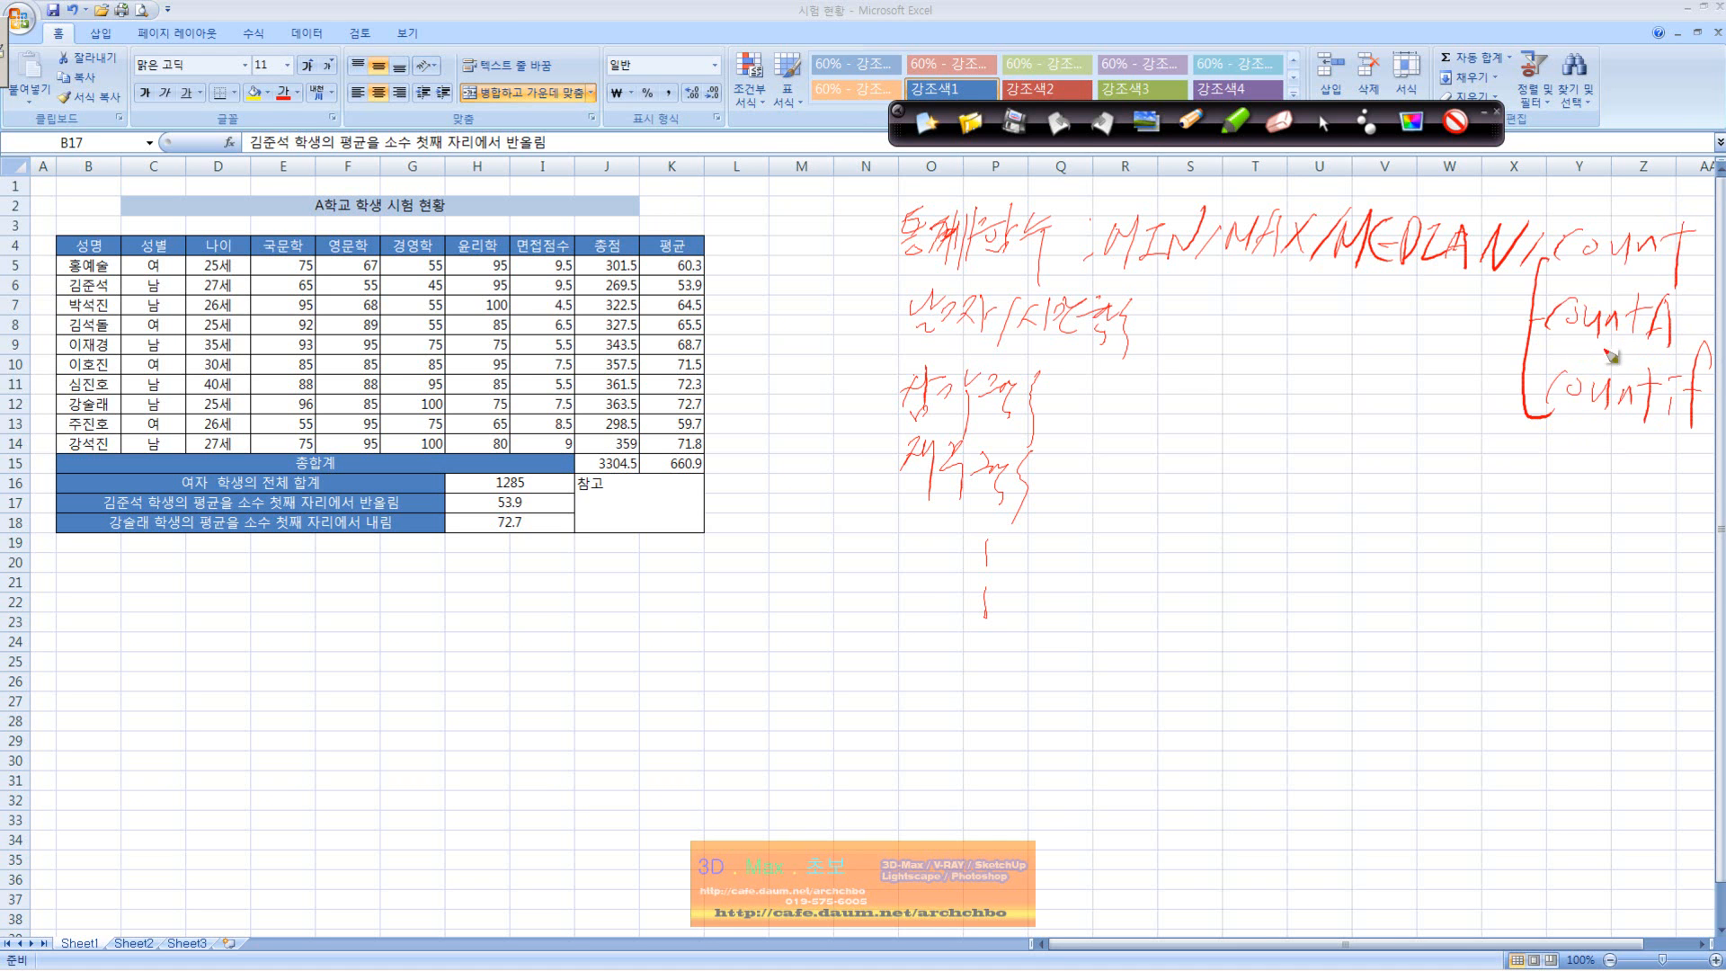
- Mark the MAX/MEDIAN part of the statistical list and write RANK below COUNTIF
left_click_drag(1314, 263, 1351, 260)
left_click_drag(1526, 440, 1510, 484)
left_click_drag(1517, 442, 1537, 483)
left_click_drag(1565, 445, 1542, 483)
mouse_move(1566, 445)
left_mouse_down()
mouse_move(1573, 487)
mouse_move(1573, 466)
left_mouse_up()
mouse_move(1590, 458)
left_mouse_down()
mouse_move(1577, 489)
mouse_move(1609, 447)
left_mouse_up()
mouse_move(1614, 453)
left_mouse_down()
mouse_move(1611, 497)
mouse_move(1648, 486)
left_mouse_up()
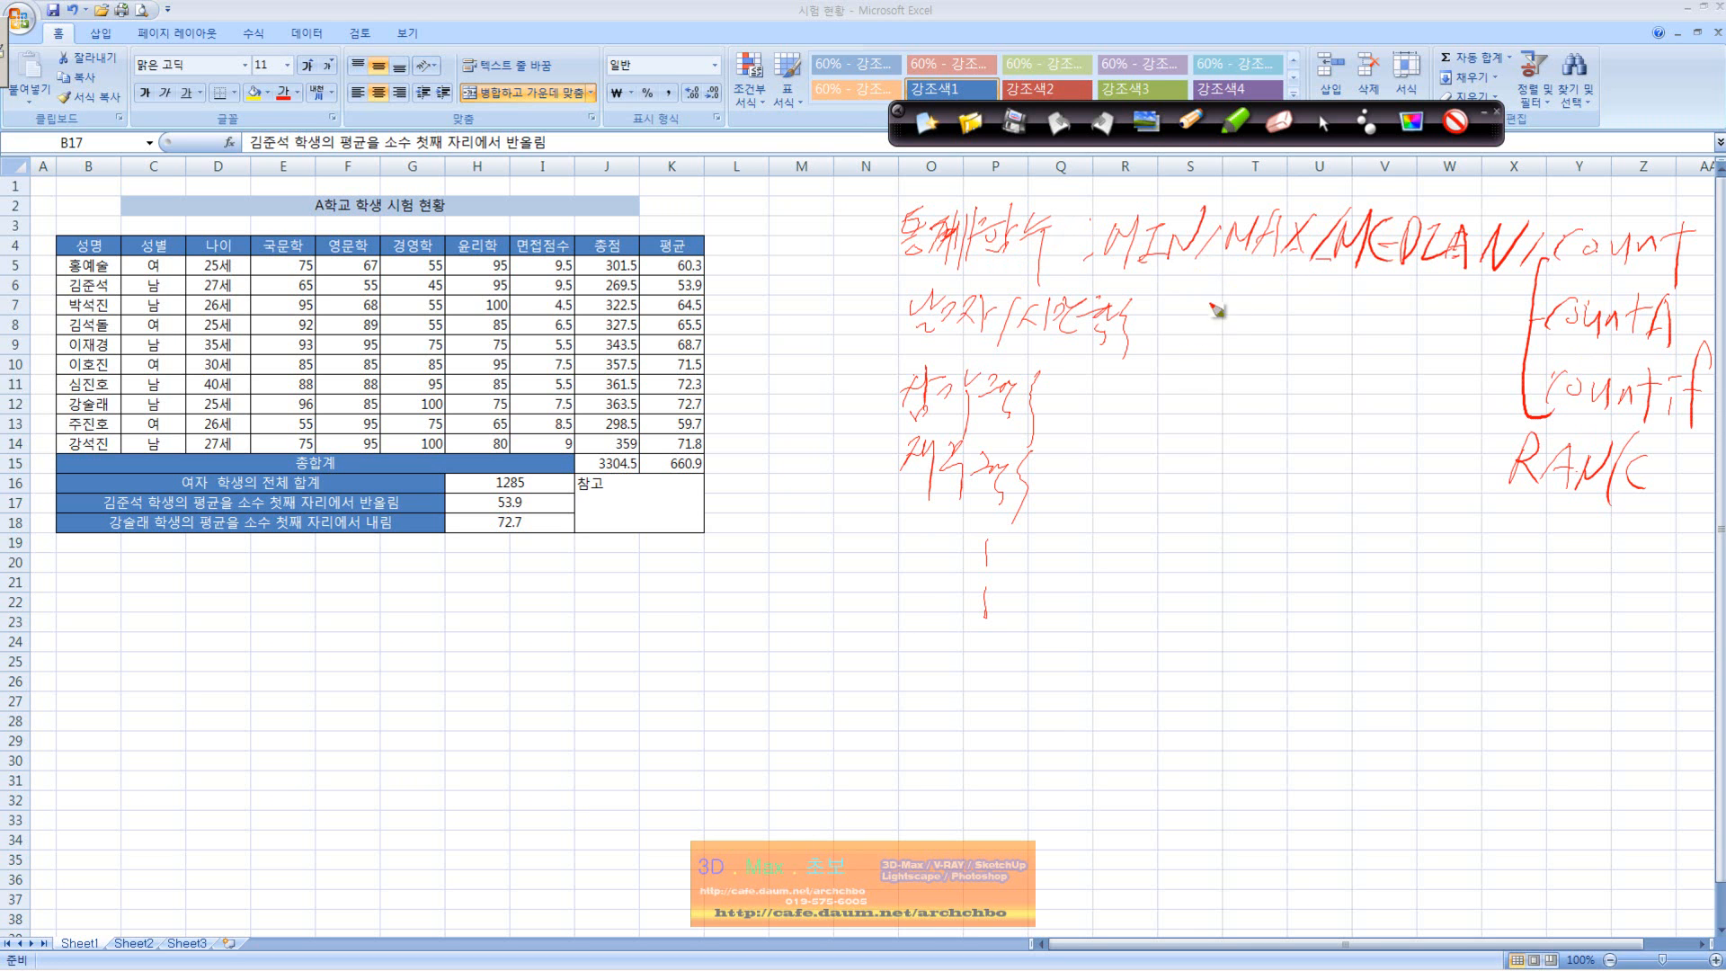
- Underline the 날짜/시간 category and write an underlined heading Excel 수식 규칙 below the category list
left_click_drag(917, 340, 1090, 338)
mouse_move(890, 630)
left_mouse_down()
mouse_move(885, 652)
mouse_move(1030, 666)
mouse_move(1047, 649)
mouse_move(1049, 668)
left_mouse_up()
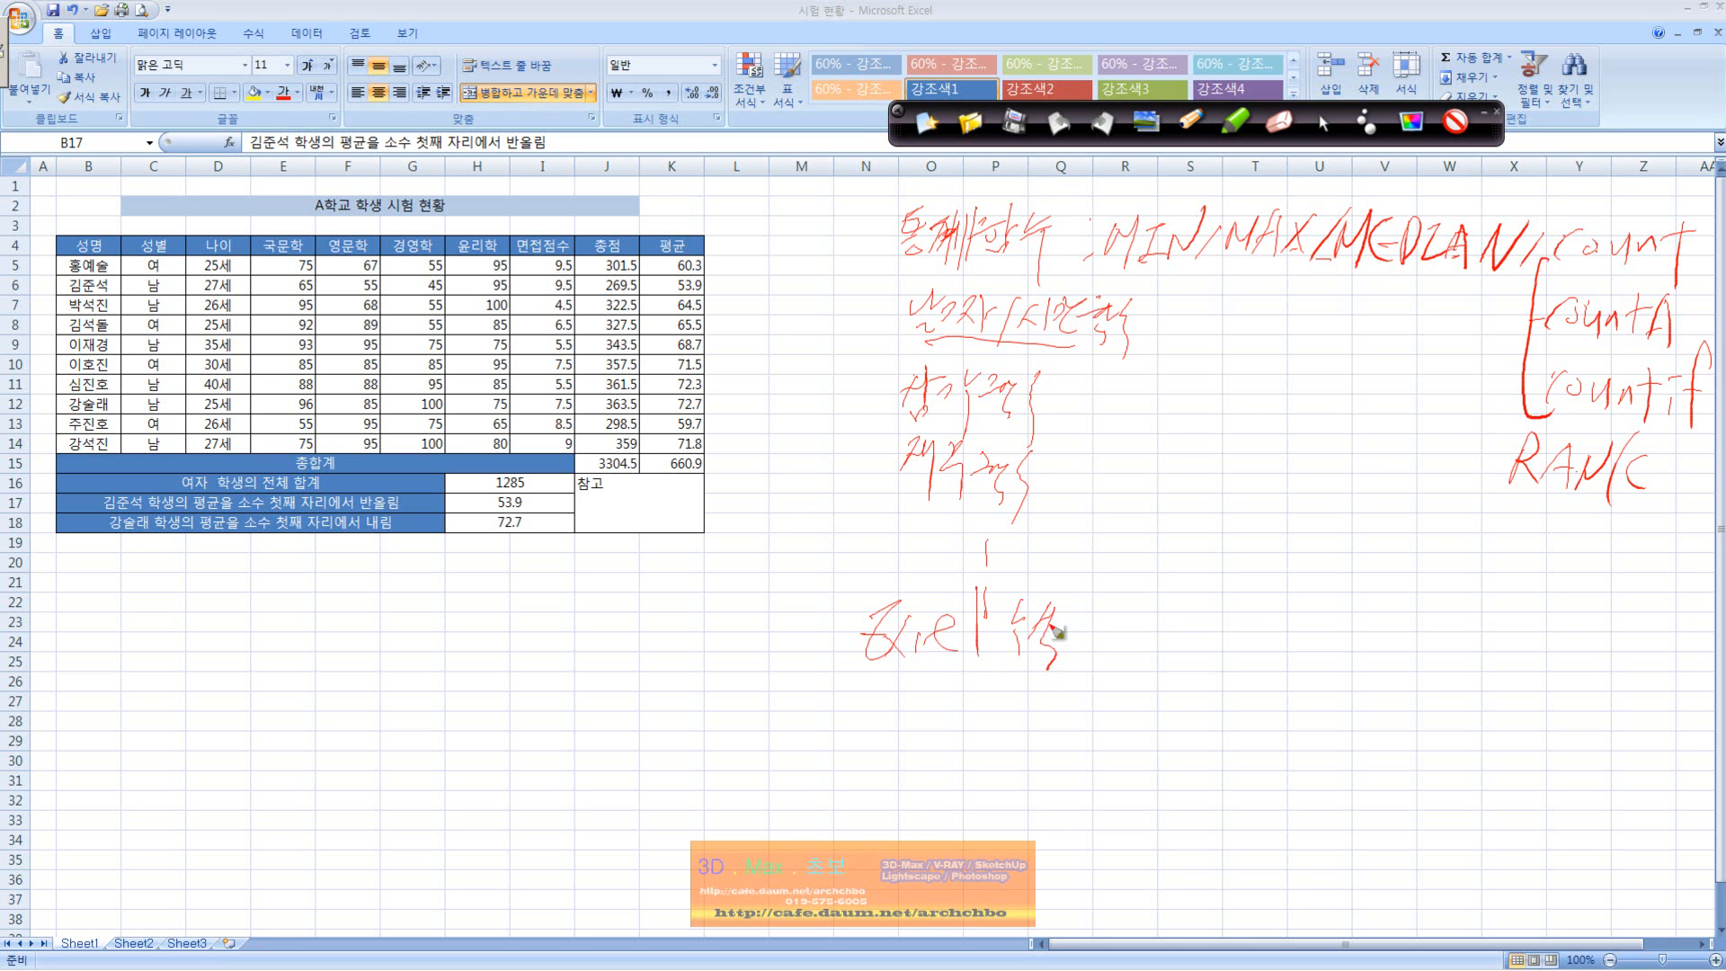
left_click_drag(926, 627, 913, 653)
mouse_move(1119, 599)
left_mouse_down()
mouse_move(1114, 629)
mouse_move(1131, 611)
mouse_move(1139, 643)
left_mouse_up()
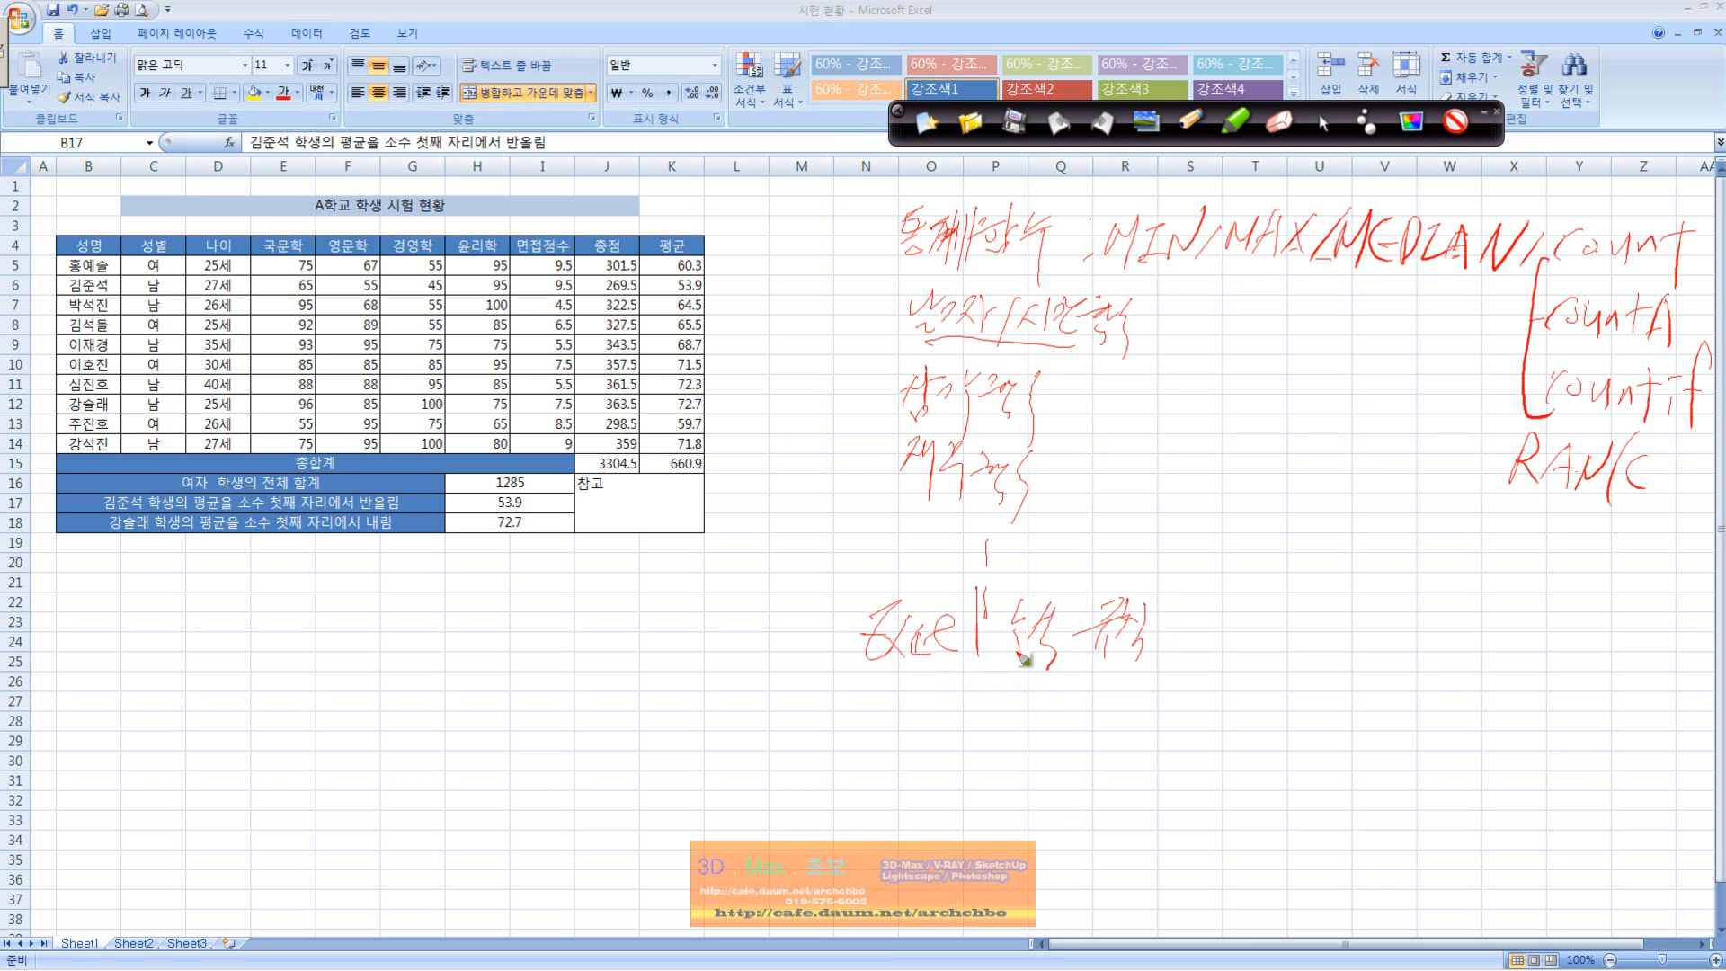
left_click_drag(1091, 665, 1147, 662)
left_click_drag(1005, 665, 1062, 671)
- Write the general formula syntax =함수명(셀의범위(주소)) under the formula rules heading
mouse_move(960, 719)
left_mouse_down()
mouse_move(1021, 740)
mouse_move(1083, 707)
mouse_move(1099, 737)
mouse_move(1124, 737)
left_mouse_up()
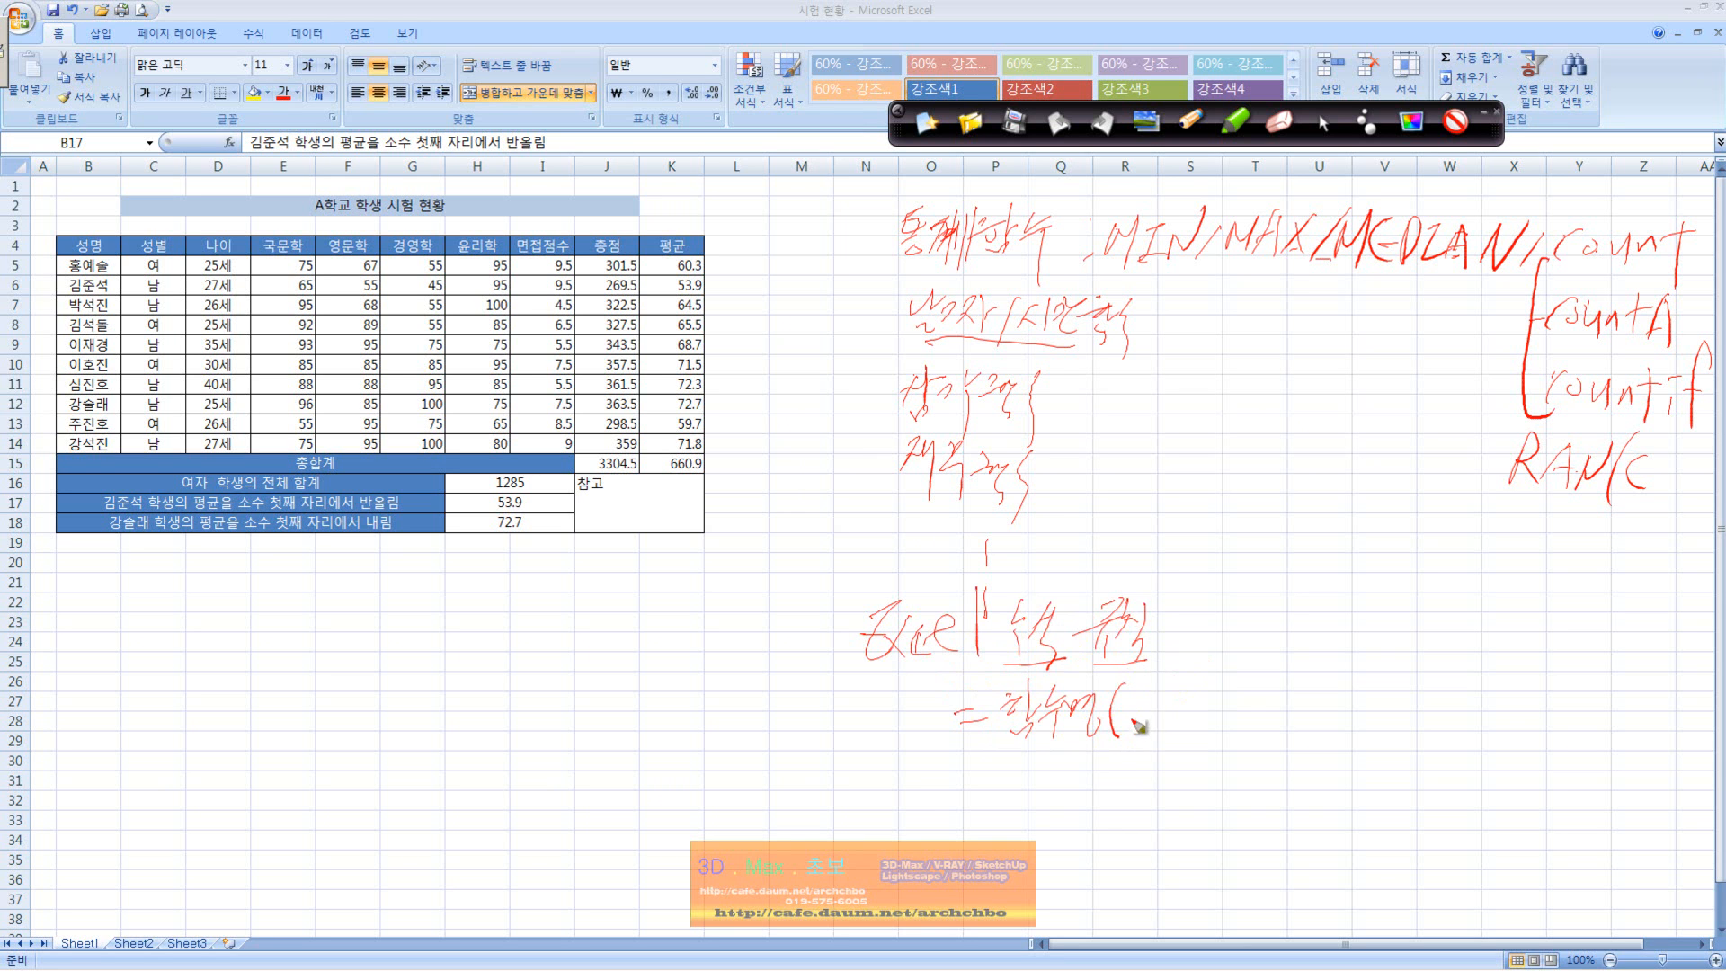
mouse_move(1314, 676)
left_mouse_down()
mouse_move(1330, 690)
mouse_move(1308, 723)
left_mouse_up()
mouse_move(1159, 692)
left_mouse_down()
mouse_move(1135, 719)
mouse_move(1173, 735)
mouse_move(1193, 694)
mouse_move(1239, 698)
mouse_move(1223, 737)
mouse_move(1272, 694)
mouse_move(1327, 715)
left_mouse_up()
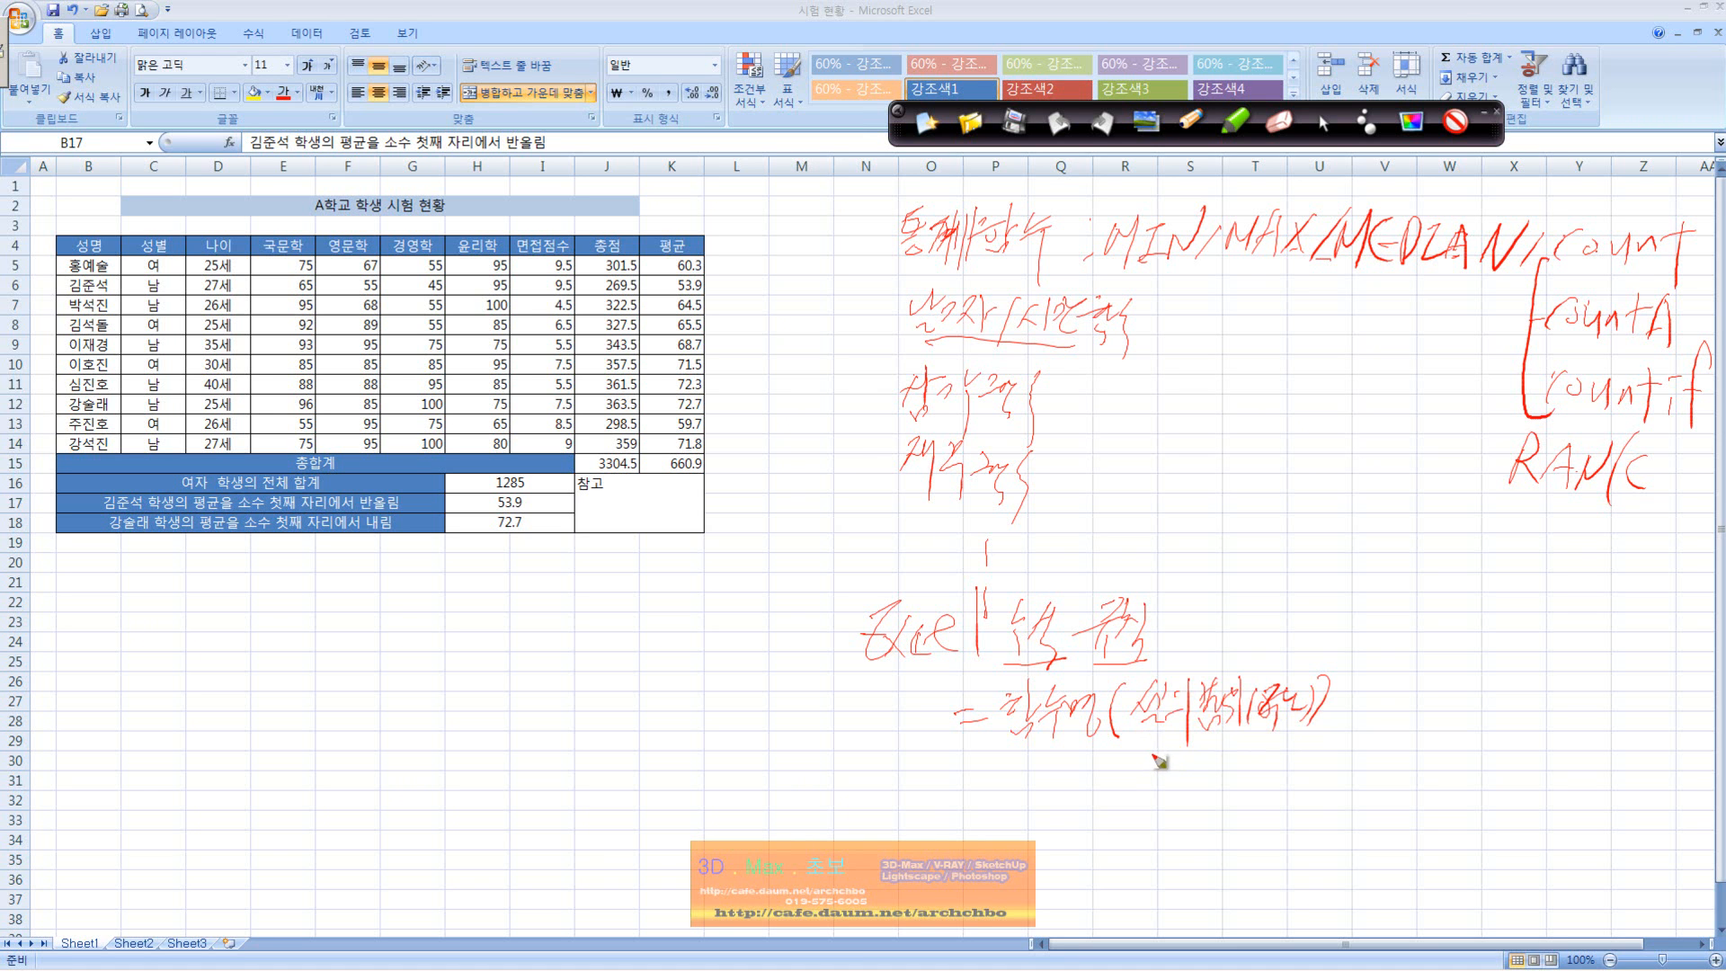
- Write the range example C5:C14 under the syntax, followed by the comma-separated form C5, C6, C7 ... C14
left_click_drag(1123, 767, 1121, 799)
mouse_move(1147, 769)
left_mouse_down()
mouse_move(1138, 799)
mouse_move(1246, 795)
left_mouse_up()
left_click(1208, 775)
left_click(1211, 782)
mouse_move(1268, 760)
left_mouse_down()
mouse_move(1288, 775)
mouse_move(1274, 797)
left_mouse_up()
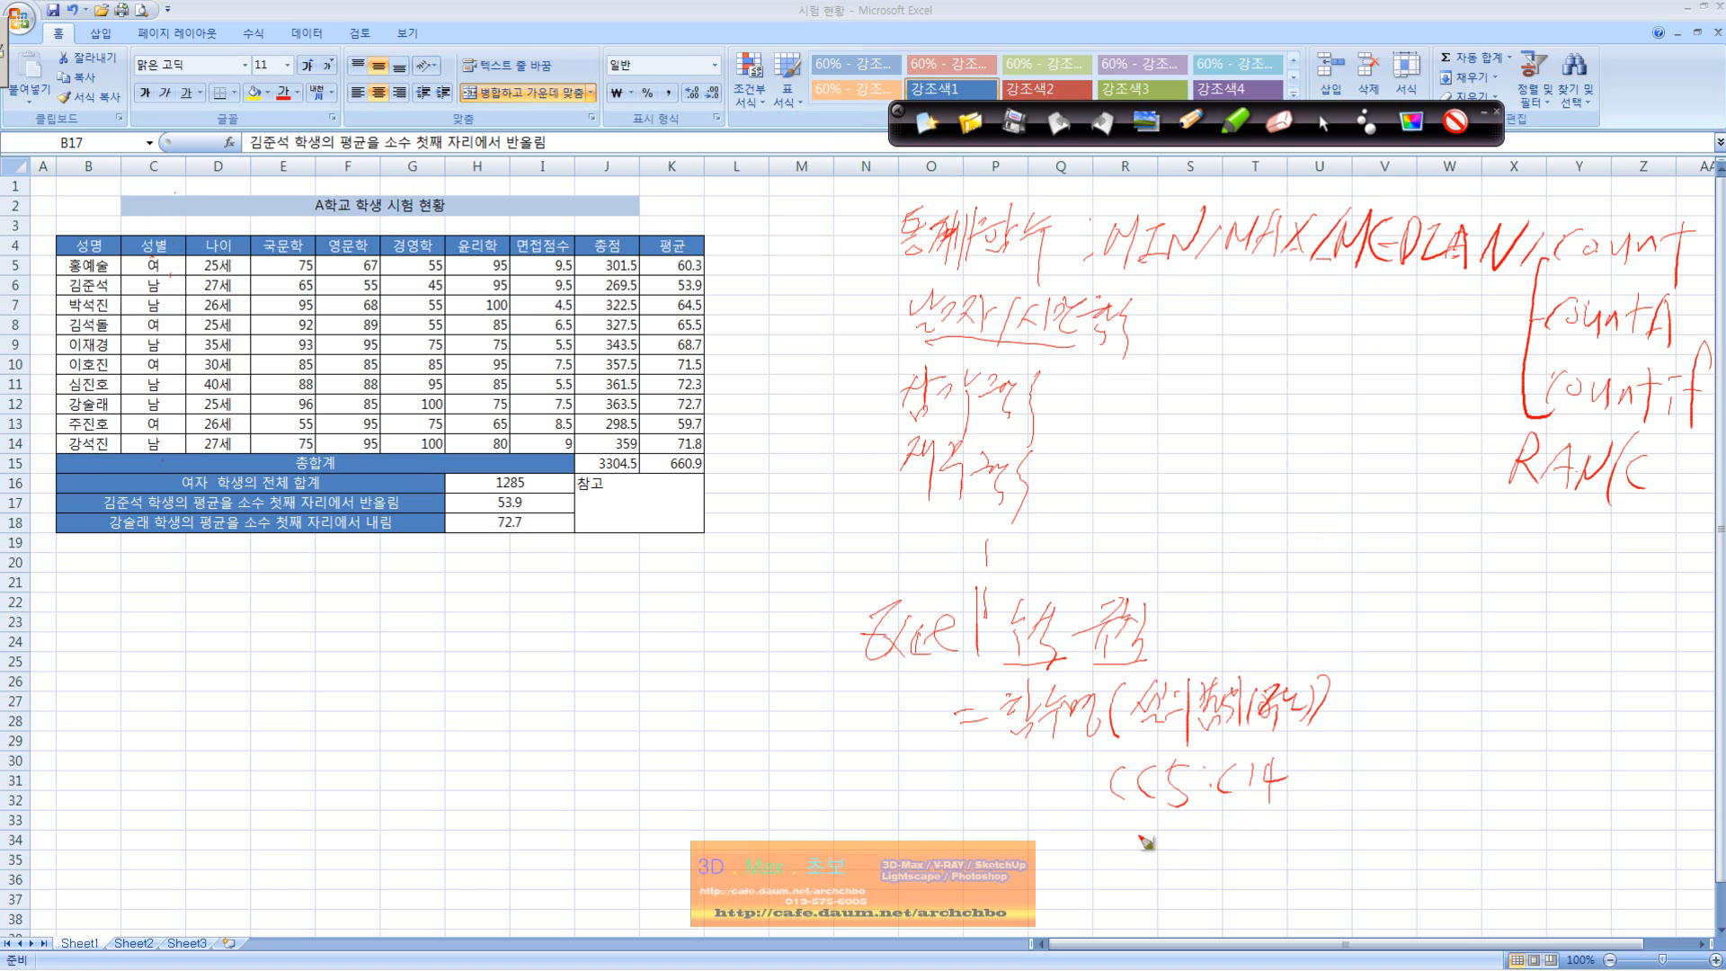
left_click_drag(1140, 827, 1132, 850)
mouse_move(1159, 822)
left_mouse_down()
mouse_move(1147, 851)
mouse_move(1171, 836)
left_mouse_up()
mouse_move(1210, 825)
left_mouse_down()
mouse_move(1201, 850)
mouse_move(1420, 839)
mouse_move(1402, 859)
left_mouse_up()
left_click(1308, 827)
left_click(1324, 827)
left_click(1342, 829)
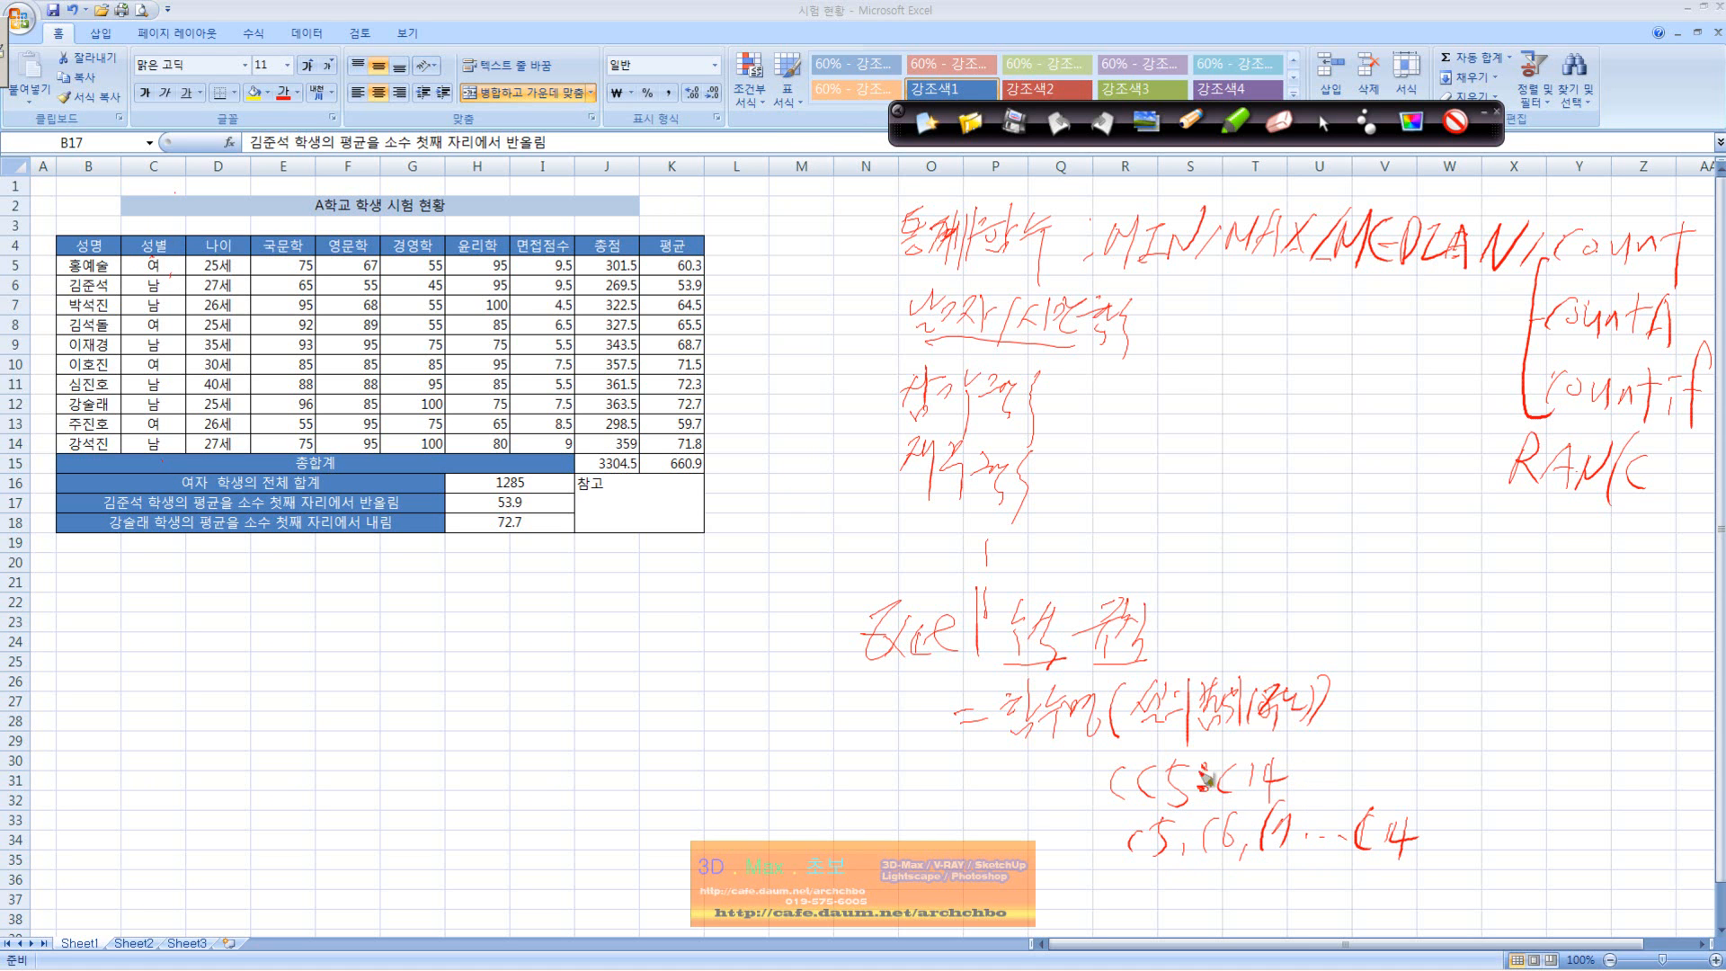
- Circle the colon and comma in the range examples and label them 콜론, 콤마 ⇒ 참조연산자, adding a short note underneath
left_click_drag(1213, 794, 1218, 760)
mouse_move(1205, 867)
left_mouse_down()
mouse_move(1214, 836)
mouse_move(1202, 872)
mouse_move(1258, 876)
mouse_move(1248, 904)
mouse_move(1312, 910)
mouse_move(1323, 890)
mouse_move(1370, 922)
mouse_move(1415, 885)
mouse_move(1470, 926)
left_mouse_up()
left_click_drag(1436, 908, 1471, 922)
left_click_drag(1478, 872, 1500, 913)
left_click_drag(1530, 890, 1650, 882)
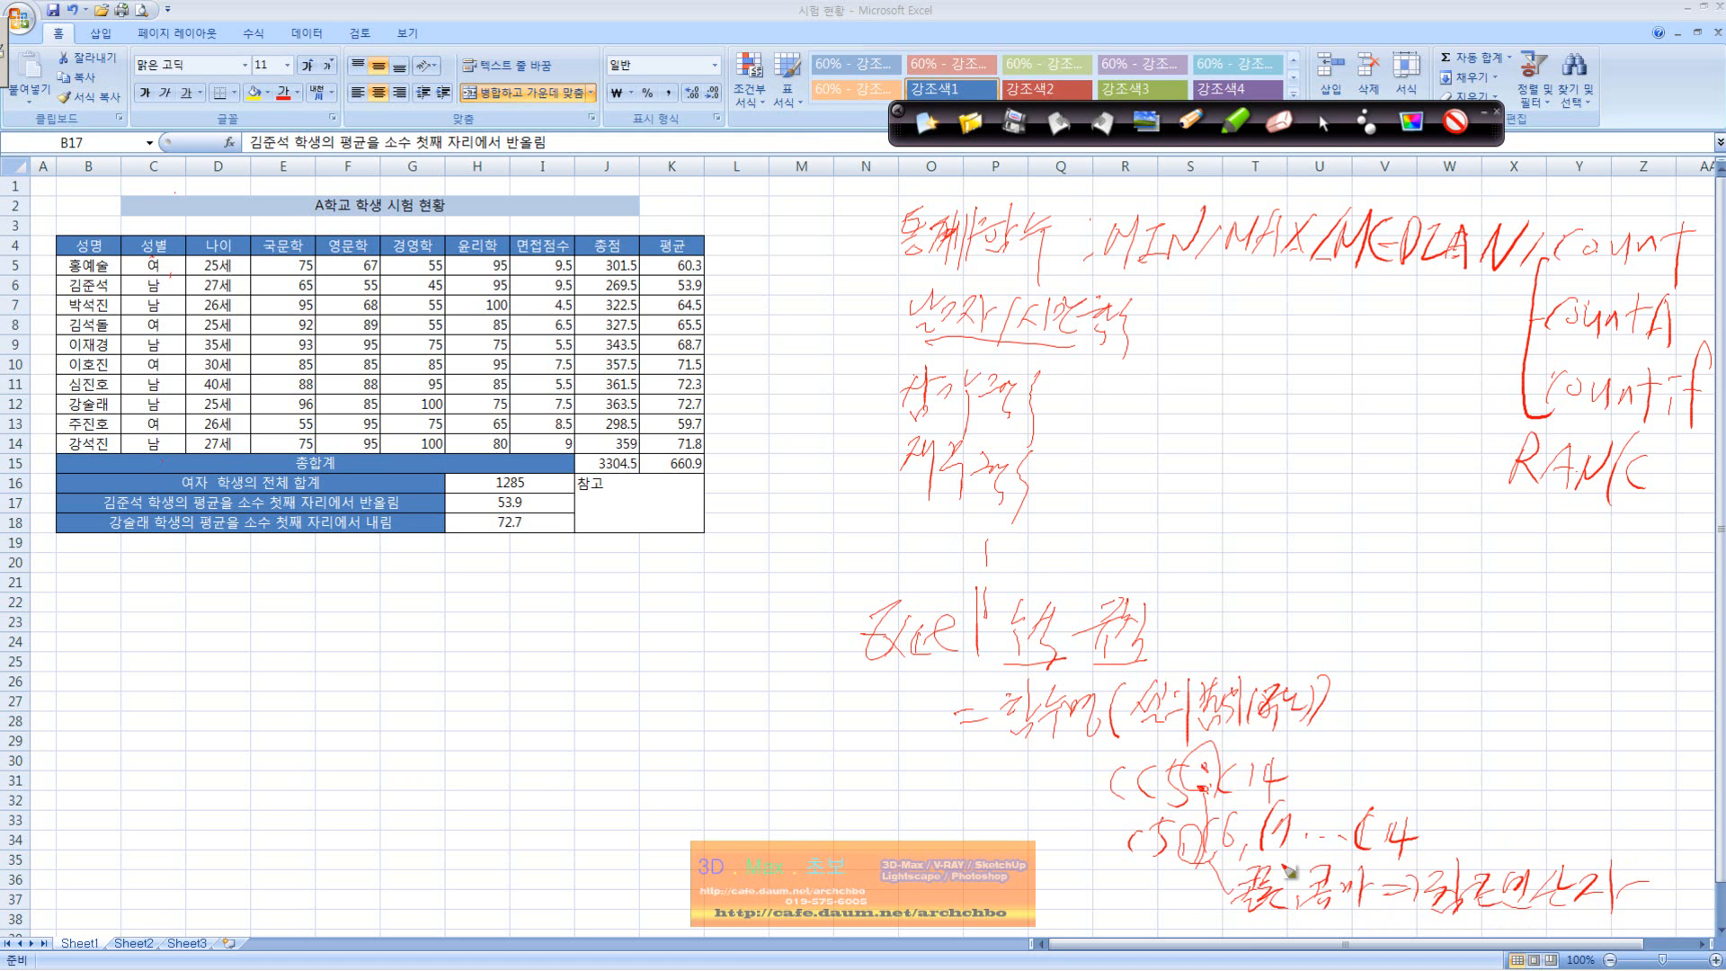
mouse_move(1336, 919)
left_mouse_down()
mouse_move(1348, 944)
mouse_move(1375, 926)
mouse_move(1389, 957)
mouse_move(1378, 933)
mouse_move(1418, 962)
left_mouse_up()
- Circle COUNTIF and the 성별 column, and turn the range example into an underlined COUNTIF formula with the criterion 여
left_click_drag(1606, 424, 1618, 421)
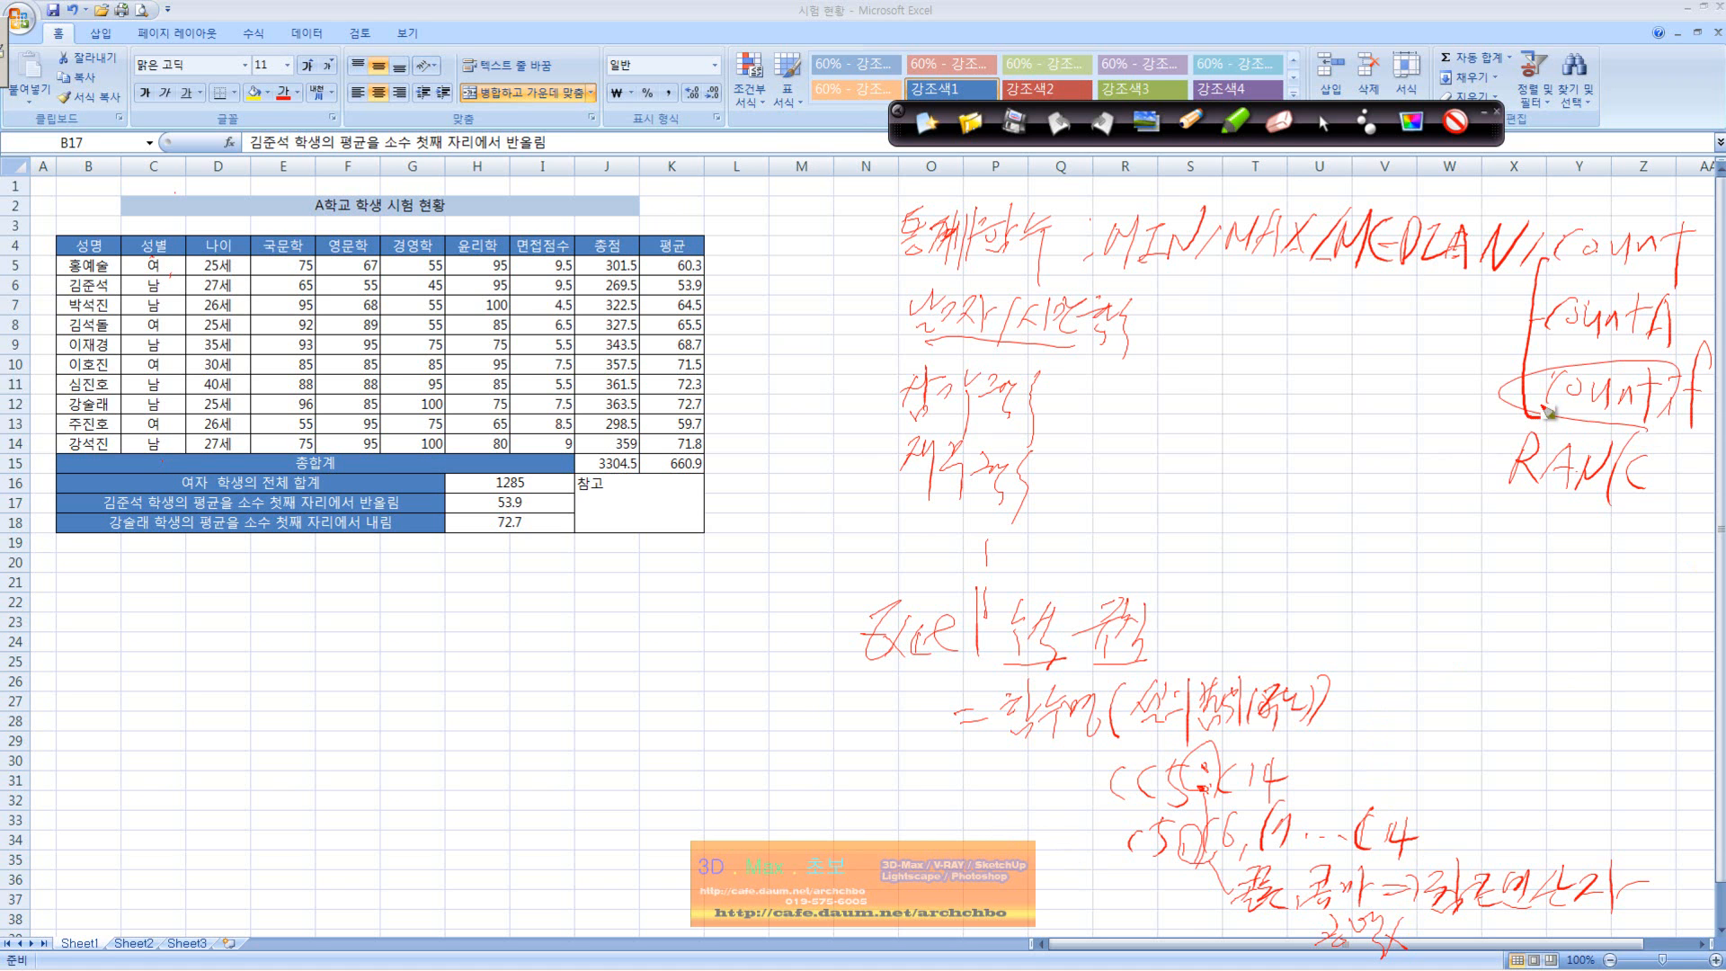
mouse_move(1005, 823)
left_mouse_down()
mouse_move(1059, 859)
mouse_move(1102, 832)
mouse_move(1108, 854)
mouse_move(1142, 845)
left_mouse_up()
left_click_drag(966, 891, 1151, 870)
mouse_move(149, 255)
left_mouse_down()
mouse_move(178, 236)
mouse_move(193, 425)
mouse_move(184, 241)
left_mouse_up()
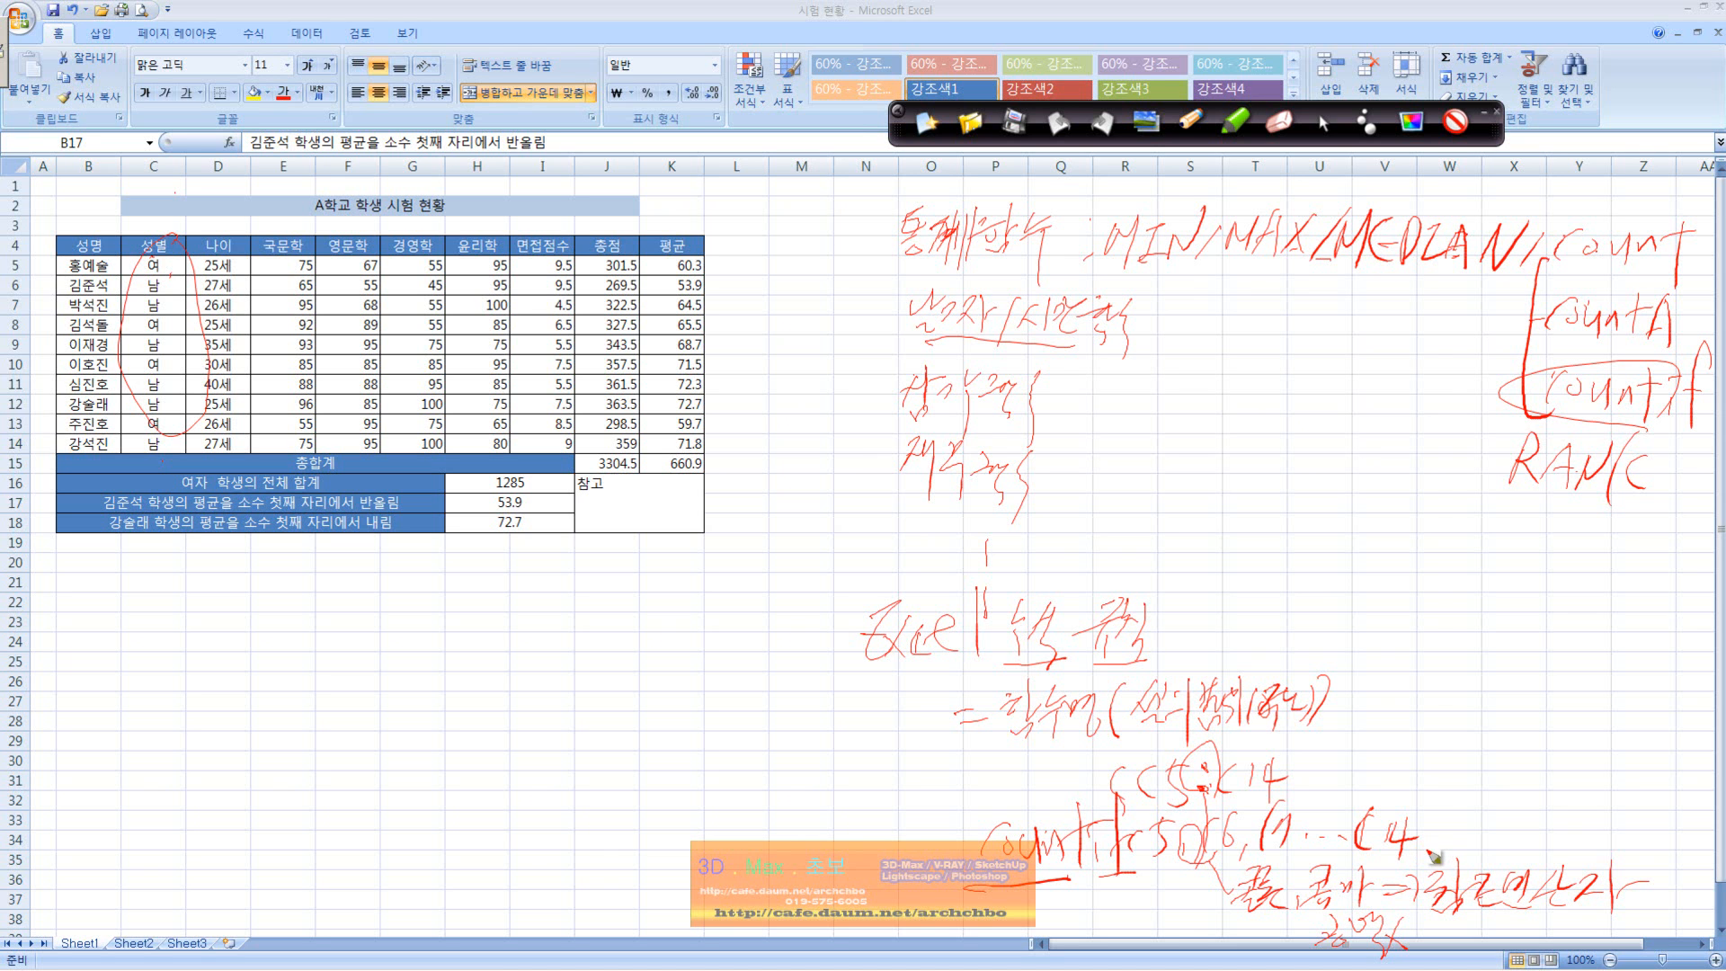
left_click_drag(1432, 853, 1402, 889)
mouse_move(1459, 819)
left_mouse_down()
mouse_move(1454, 846)
mouse_move(1479, 836)
mouse_move(1484, 856)
left_mouse_up()
- Write a note listing what Excel formulas accept (번지, 숫자, 문자), mark the text item, and circle and annotate the quoted 여 criterion
mouse_move(1336, 523)
left_mouse_down()
mouse_move(1404, 512)
mouse_move(1399, 541)
mouse_move(1458, 553)
mouse_move(1474, 532)
mouse_move(1475, 571)
left_mouse_up()
mouse_move(1348, 572)
left_mouse_down()
mouse_move(1366, 604)
mouse_move(1408, 580)
mouse_move(1420, 616)
mouse_move(1528, 589)
mouse_move(1564, 611)
mouse_move(1584, 588)
mouse_move(1595, 630)
mouse_move(1641, 597)
mouse_move(1587, 580)
mouse_move(1668, 584)
mouse_move(1663, 616)
mouse_move(1686, 593)
mouse_move(1699, 614)
left_mouse_up()
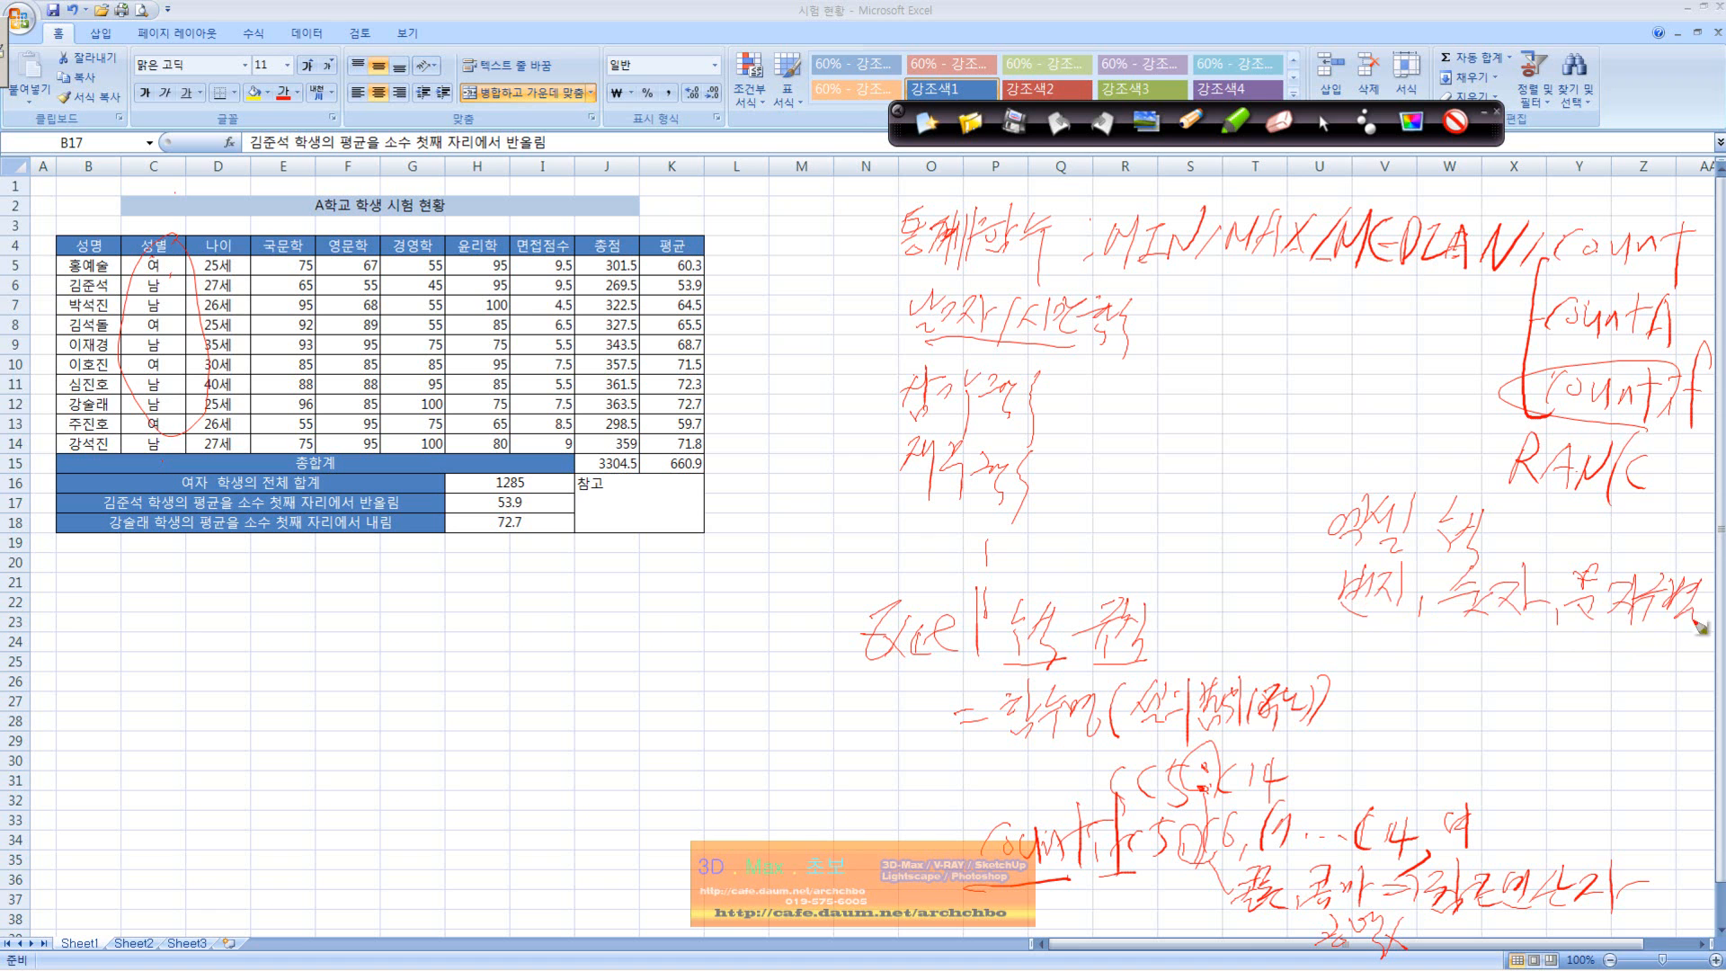
left_click_drag(1557, 634, 1654, 636)
left_click_drag(1567, 566, 1582, 559)
left_click_drag(1435, 792, 1449, 798)
mouse_move(1451, 814)
left_mouse_down()
mouse_move(1447, 832)
mouse_move(1514, 787)
mouse_move(1438, 780)
mouse_move(1569, 732)
mouse_move(1609, 775)
mouse_move(1645, 733)
mouse_move(1627, 784)
mouse_move(1681, 765)
left_mouse_up()
- Write the >= sign, circle the 경영학 column, and write the example Count(G5:G14, >=85 below the table
mouse_move(582, 676)
left_mouse_down()
mouse_move(580, 719)
mouse_move(629, 690)
left_mouse_up()
left_click_drag(620, 697, 642, 692)
mouse_move(425, 241)
left_mouse_down()
mouse_move(409, 229)
mouse_move(439, 446)
mouse_move(442, 265)
left_mouse_up()
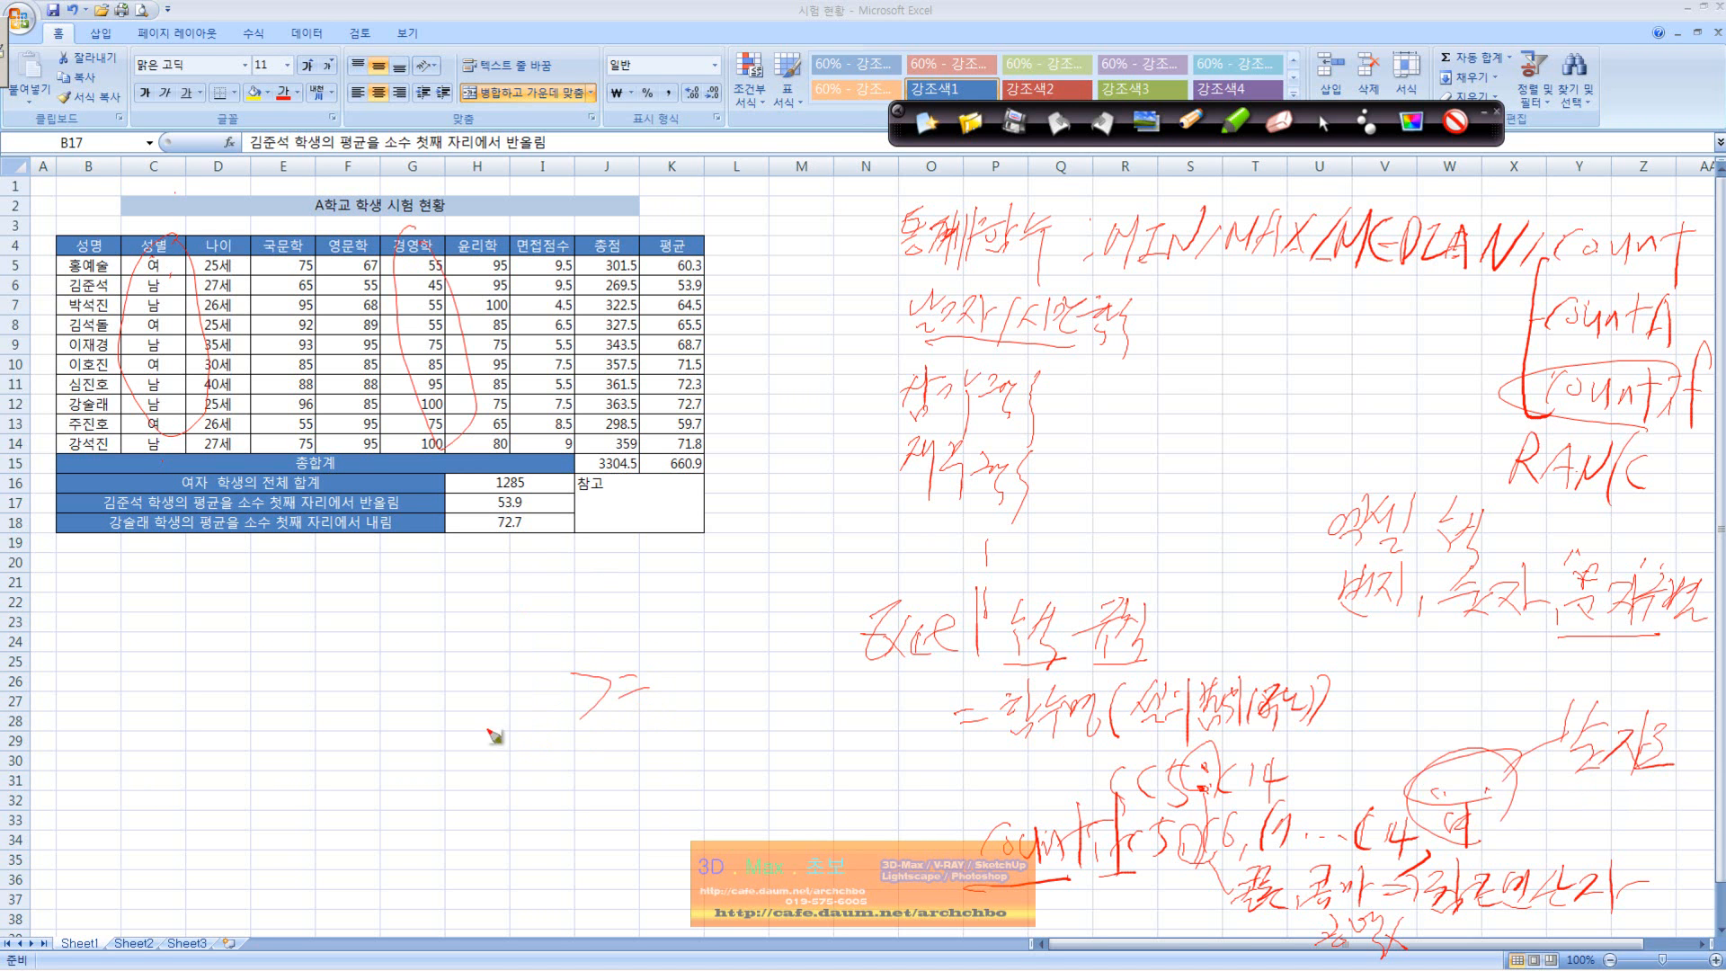
mouse_move(430, 739)
left_mouse_down()
mouse_move(436, 764)
mouse_move(508, 750)
mouse_move(575, 780)
left_mouse_up()
mouse_move(575, 766)
left_mouse_down()
mouse_move(597, 767)
mouse_move(588, 803)
left_mouse_up()
left_click_drag(585, 759, 649, 747)
mouse_move(650, 760)
left_mouse_down()
mouse_move(667, 782)
mouse_move(713, 778)
left_mouse_up()
mouse_move(730, 737)
left_mouse_down()
mouse_move(724, 764)
mouse_move(750, 760)
left_mouse_up()
mouse_move(742, 732)
left_mouse_down()
mouse_move(757, 791)
mouse_move(827, 742)
left_mouse_up()
mouse_move(812, 753)
left_mouse_down()
mouse_move(854, 768)
mouse_move(894, 716)
left_mouse_up()
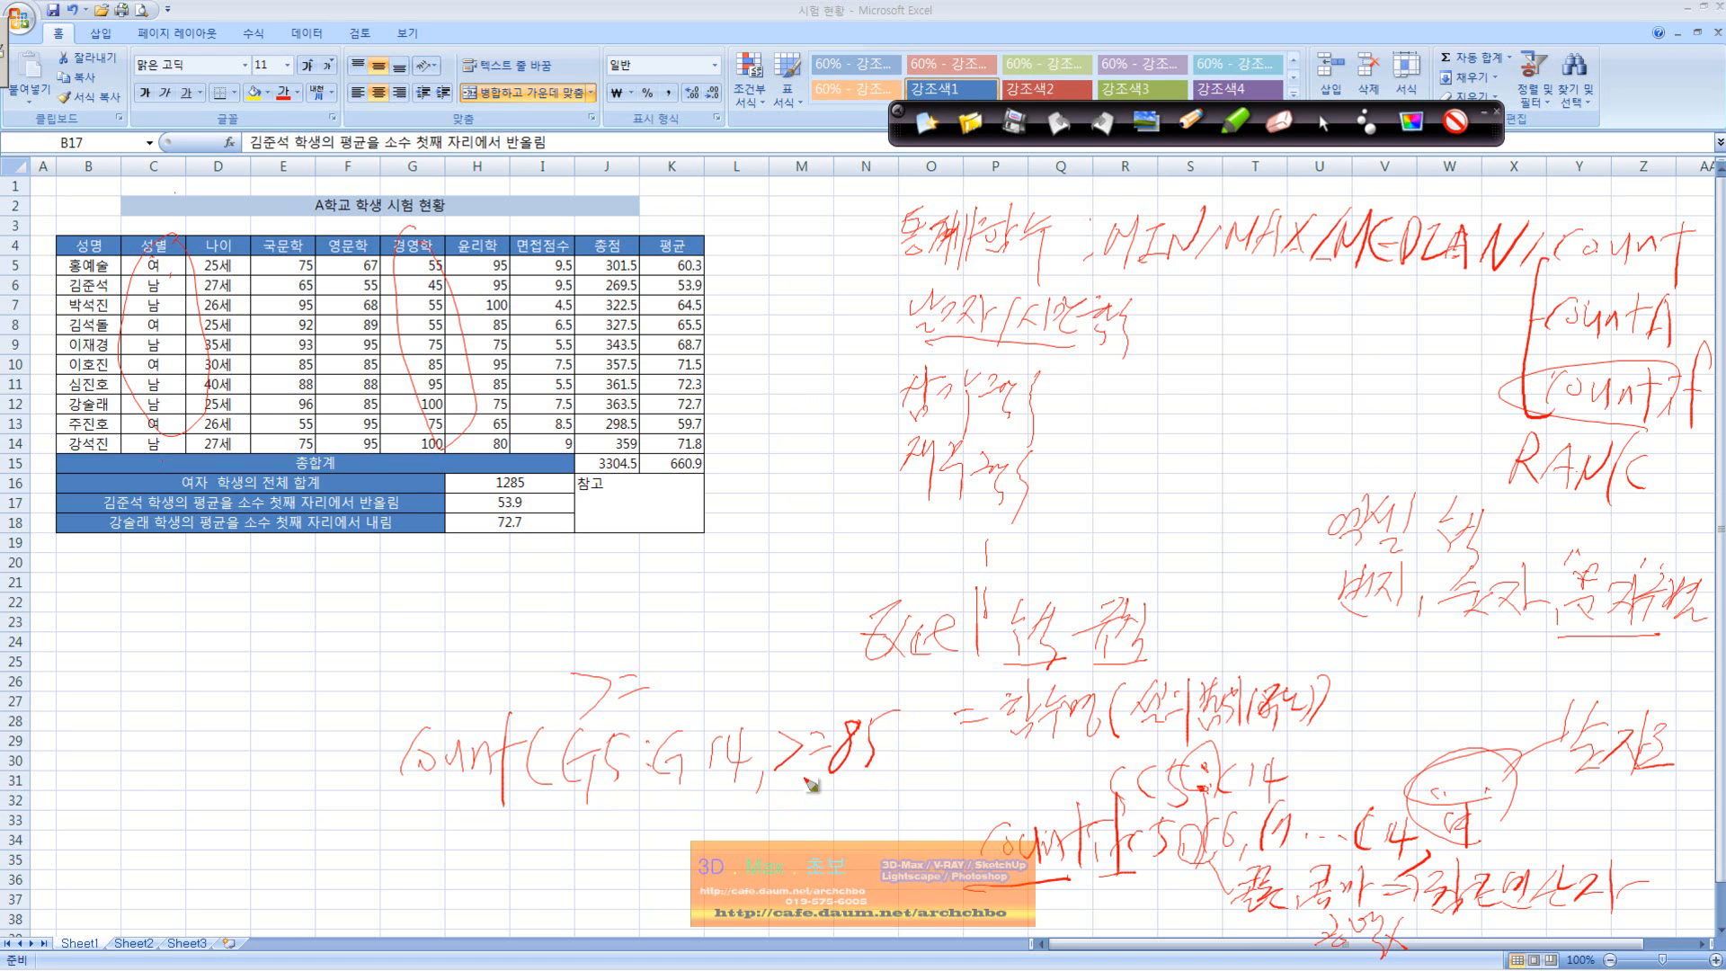
- Label 85 as 숫자, annotate the >= operator with an arrow note, and finish the criterion with closing marks
mouse_move(836, 782)
left_mouse_down()
mouse_move(895, 771)
mouse_move(886, 845)
mouse_move(938, 817)
left_mouse_up()
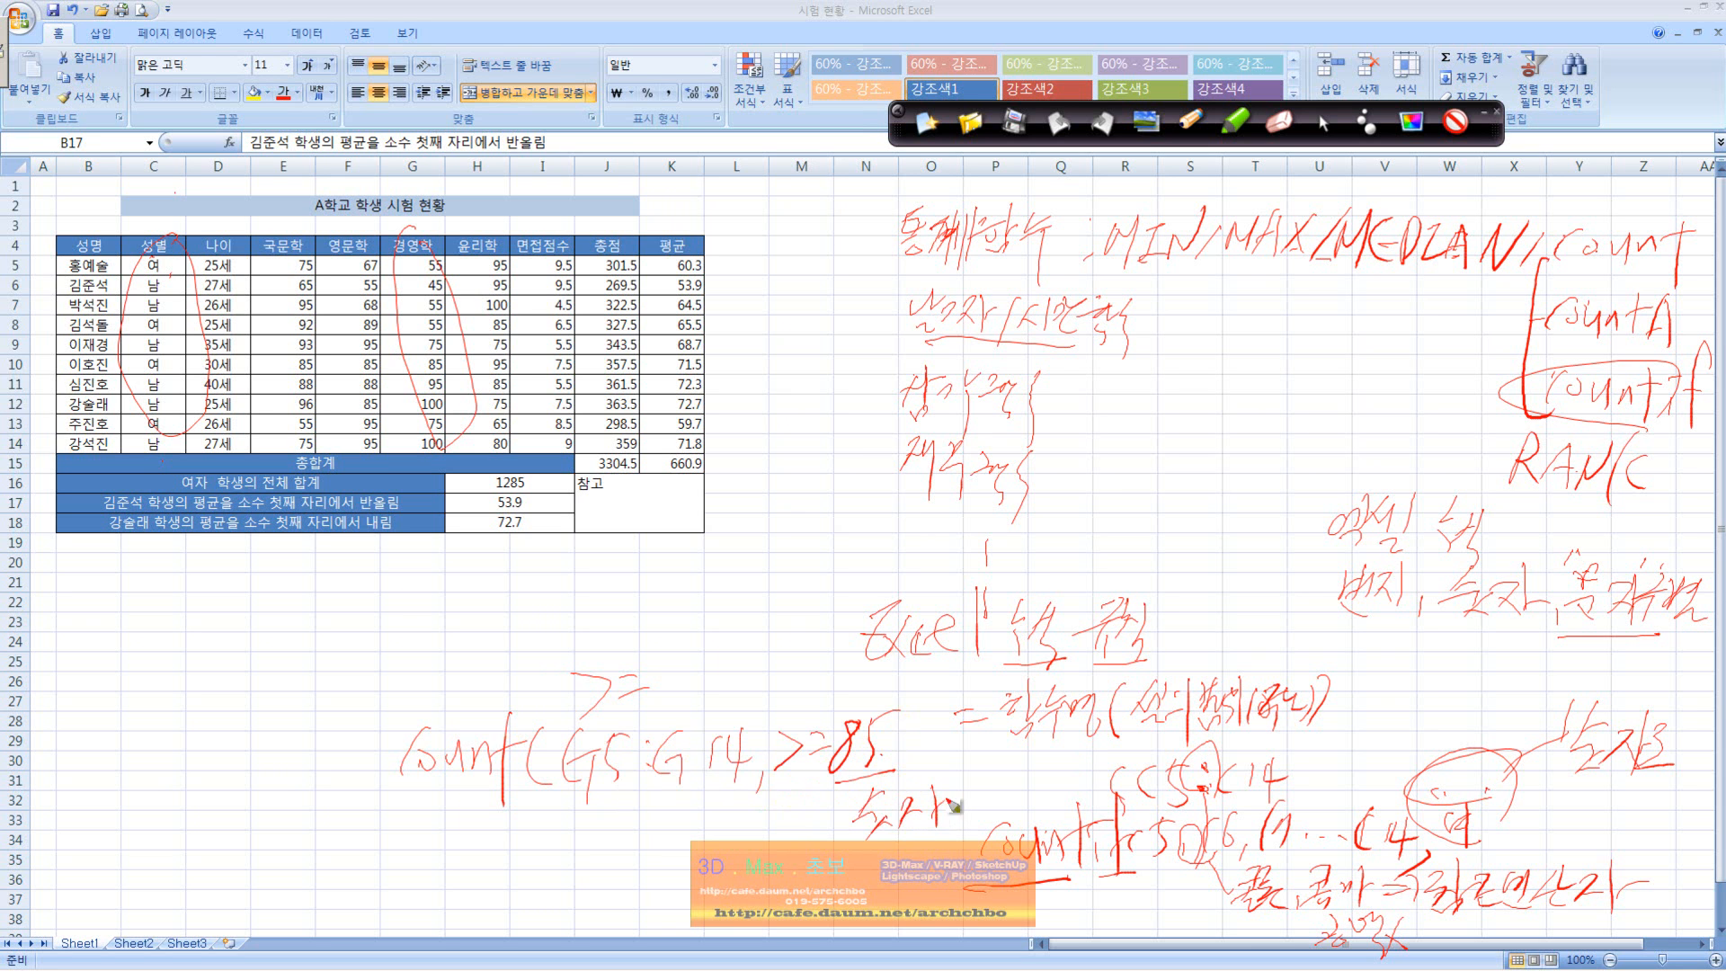
left_click_drag(794, 775, 794, 841)
mouse_move(782, 825)
left_mouse_down()
mouse_move(821, 834)
mouse_move(826, 883)
mouse_move(882, 860)
left_mouse_up()
left_click_drag(857, 868, 872, 882)
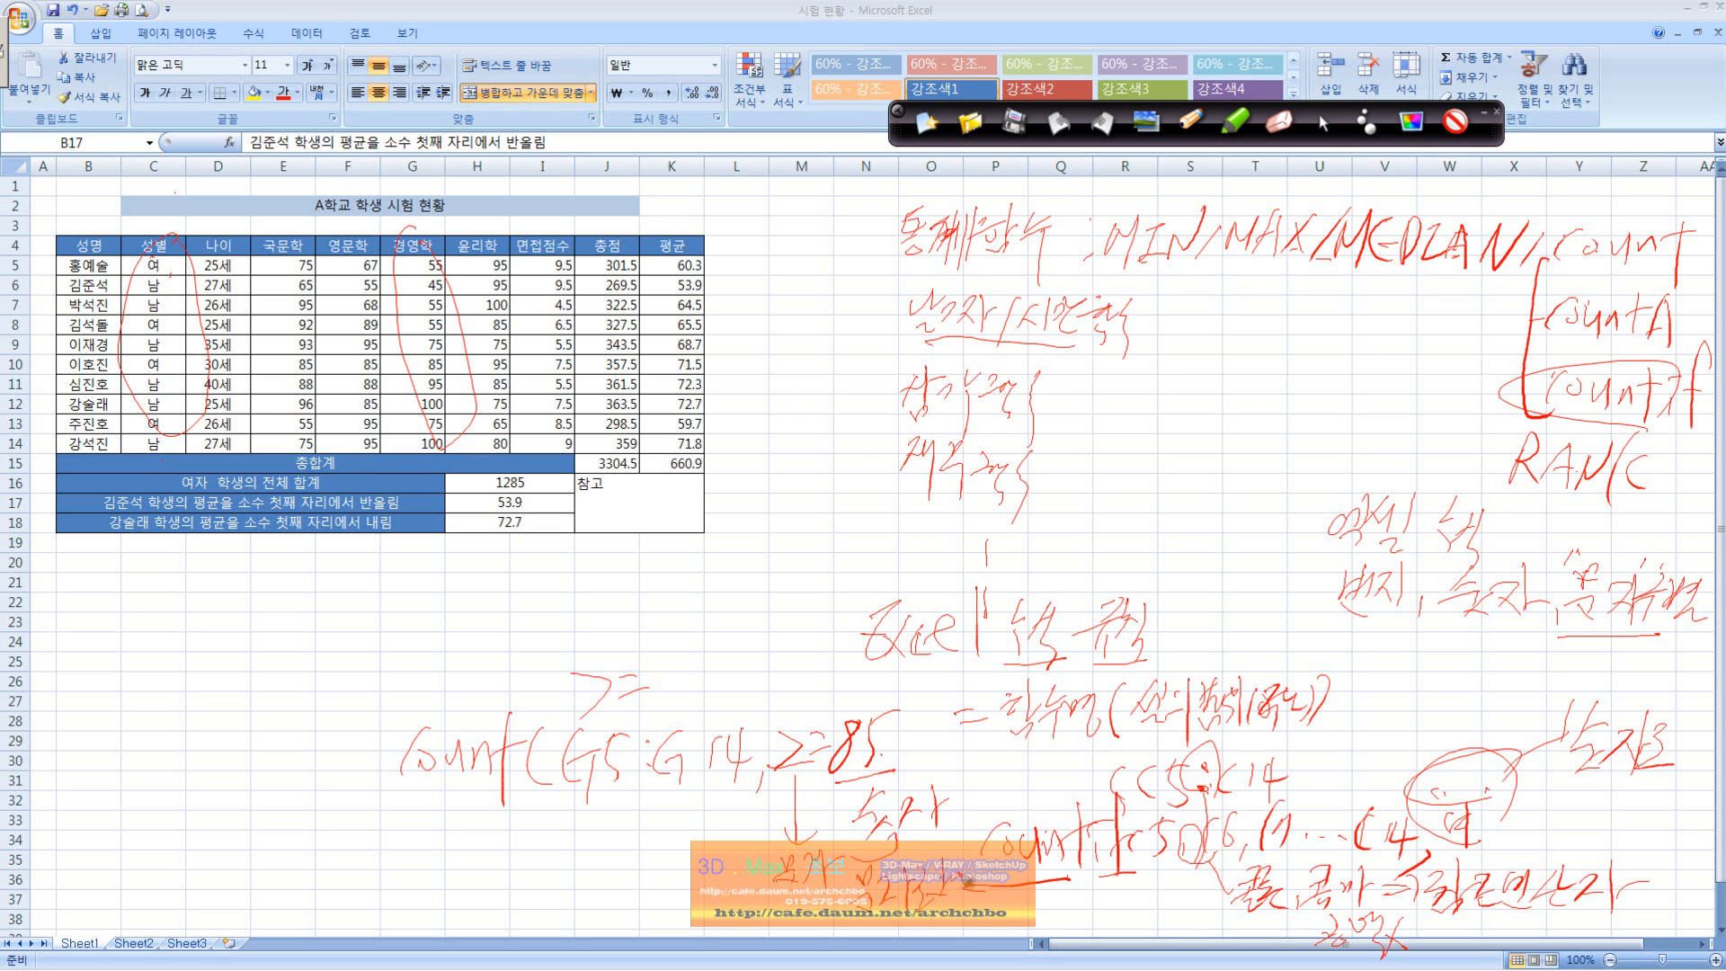
left_click_drag(902, 710, 898, 695)
left_click_drag(919, 730, 926, 770)
- Clear all handwritten notes and write the heading 연산자 종류 with the first item ① 산술연산자
left_click(1061, 122)
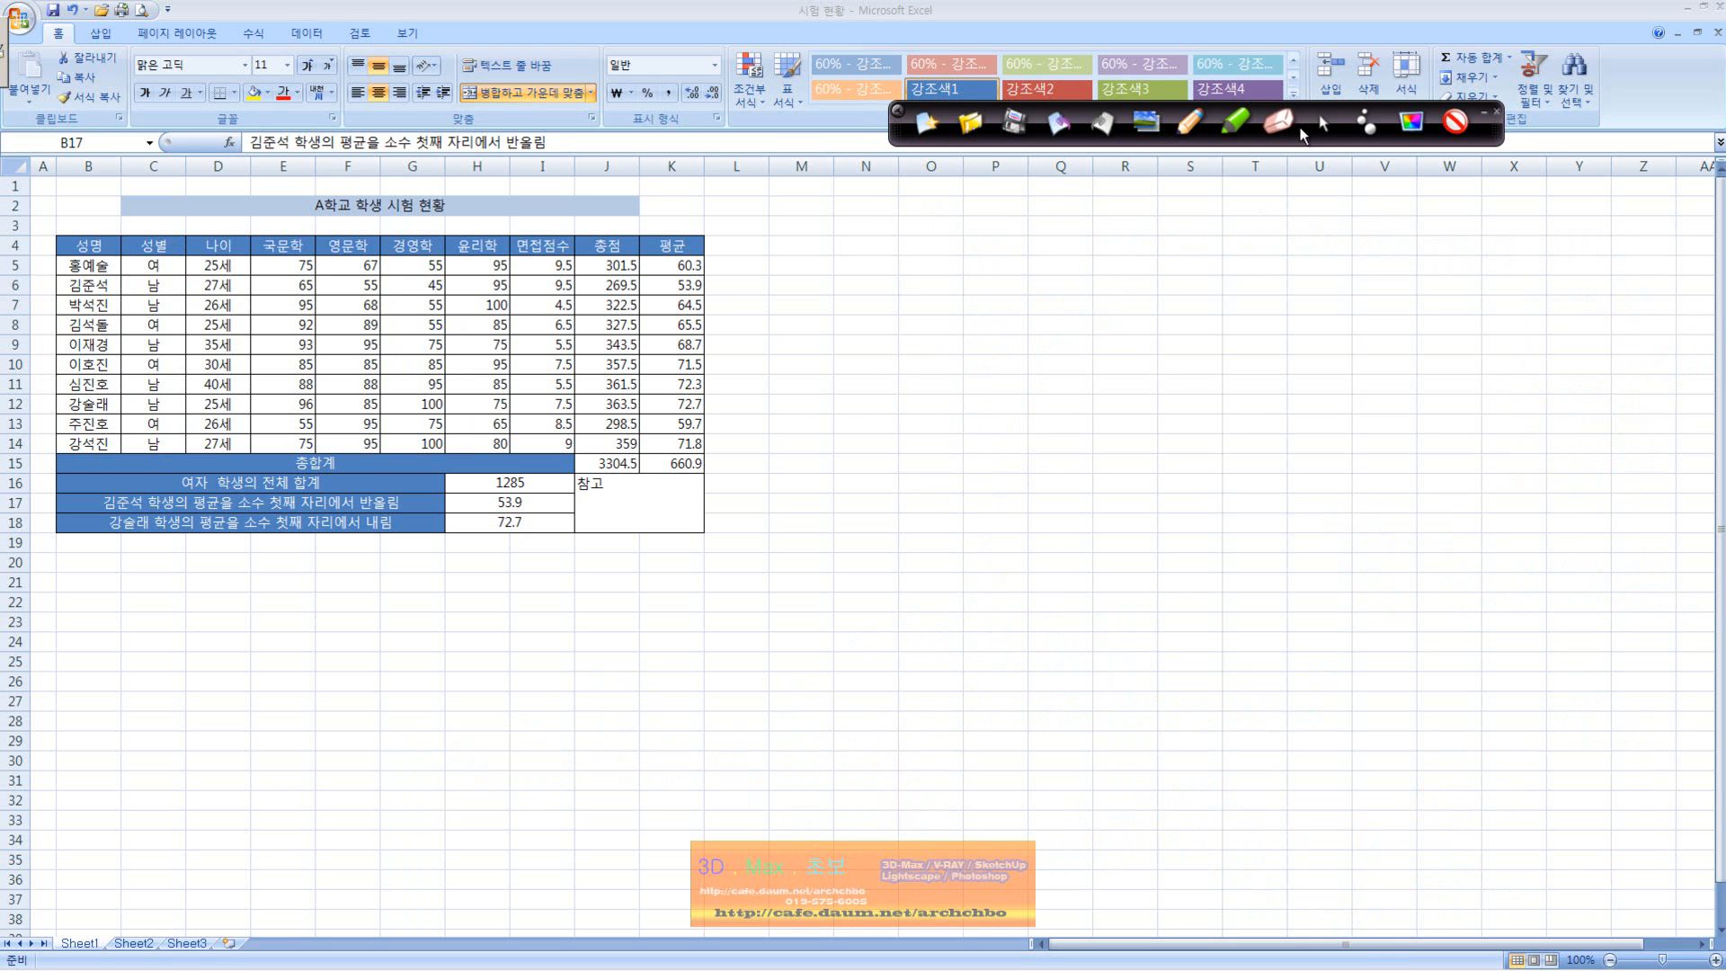
left_click(1322, 123)
left_click(1196, 122)
mouse_move(839, 222)
left_mouse_down()
mouse_move(882, 255)
mouse_move(911, 230)
mouse_move(978, 263)
left_mouse_up()
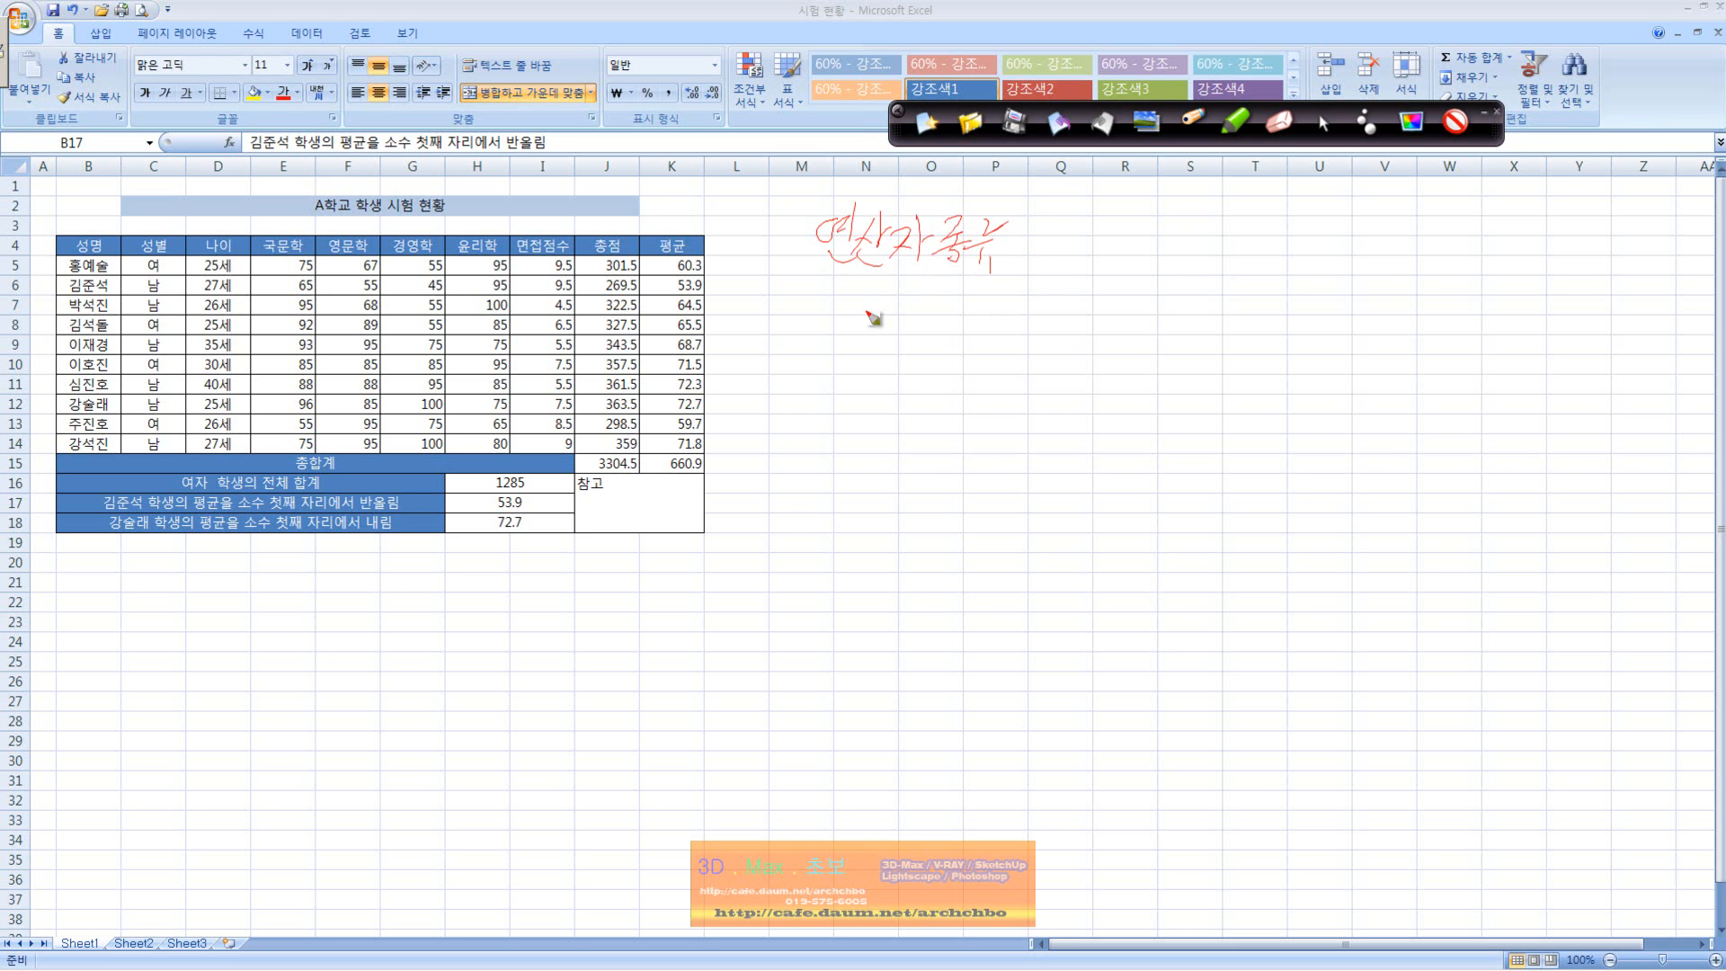
mouse_move(833, 286)
left_mouse_down()
mouse_move(835, 314)
mouse_move(898, 290)
mouse_move(910, 313)
mouse_move(1000, 302)
mouse_move(1022, 334)
left_mouse_up()
left_click_drag(1025, 306, 1039, 305)
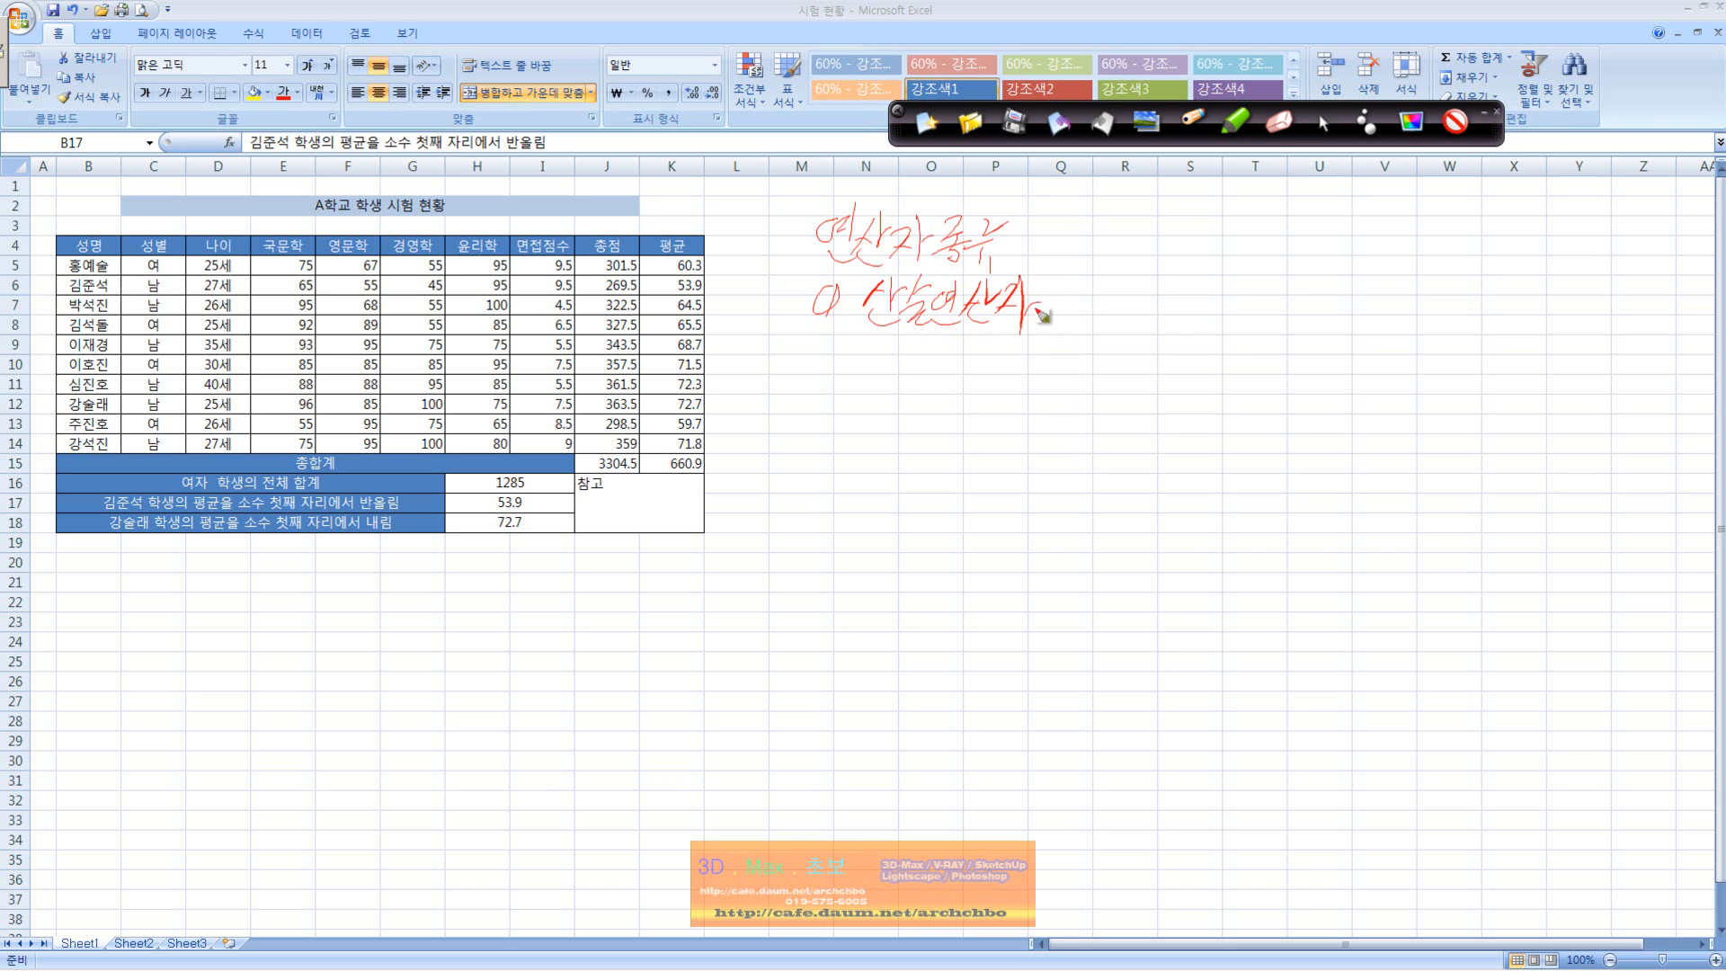
- List the arithmetic operators +, −, × and / after 산술연산자, and label the division sign 슬래쉬 with an arrow
left_click(1058, 288)
left_click_drag(1083, 299, 1104, 299)
mouse_move(1093, 280)
left_mouse_down()
mouse_move(1094, 325)
mouse_move(1179, 296)
mouse_move(1189, 326)
mouse_move(1219, 316)
left_mouse_up()
mouse_move(1221, 289)
left_mouse_down()
mouse_move(1246, 317)
mouse_move(1320, 284)
mouse_move(1295, 273)
left_mouse_up()
left_click_drag(1284, 261, 1306, 261)
mouse_move(1277, 196)
left_mouse_down()
mouse_move(1261, 217)
mouse_move(1349, 244)
left_mouse_up()
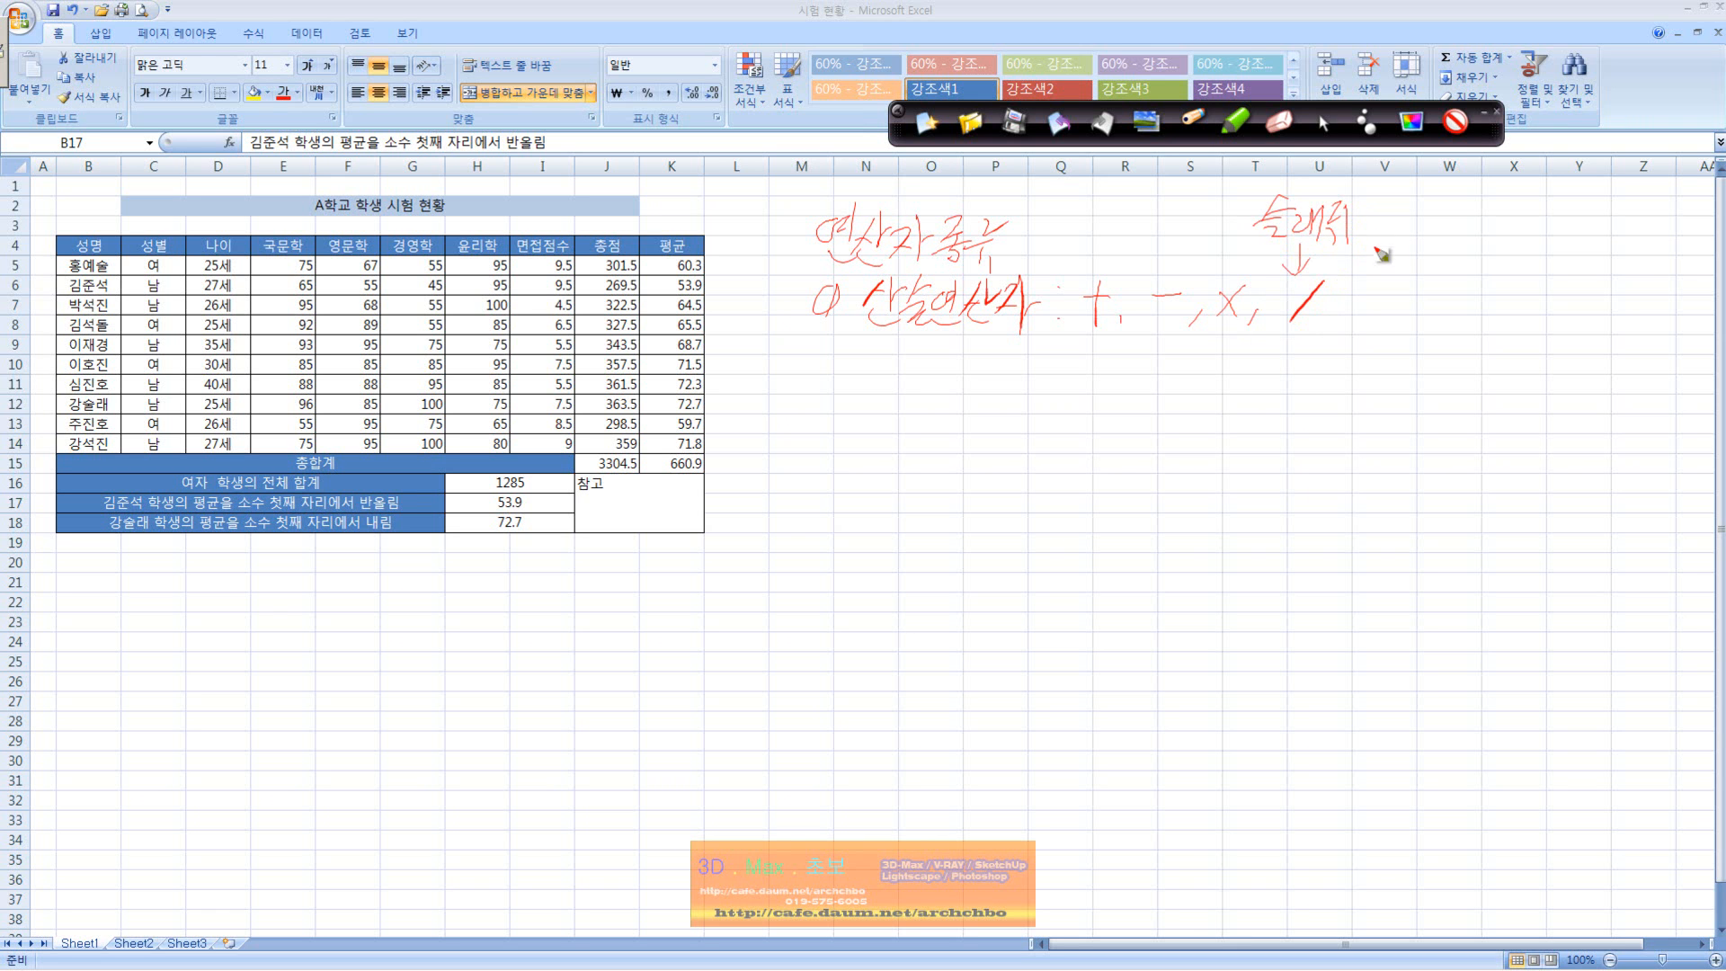
left_click_drag(1330, 306, 1327, 315)
- Add % and ^ to the arithmetic operators and write the power example A3^2 above the caret
left_click_drag(1436, 267, 1394, 315)
mouse_move(1399, 284)
left_mouse_down()
mouse_move(1439, 327)
mouse_move(1518, 291)
left_mouse_up()
mouse_move(1481, 205)
left_mouse_down()
mouse_move(1467, 259)
mouse_move(1489, 259)
left_mouse_up()
mouse_move(1471, 239)
left_mouse_down()
mouse_move(1507, 246)
mouse_move(1534, 225)
mouse_move(1553, 250)
left_mouse_up()
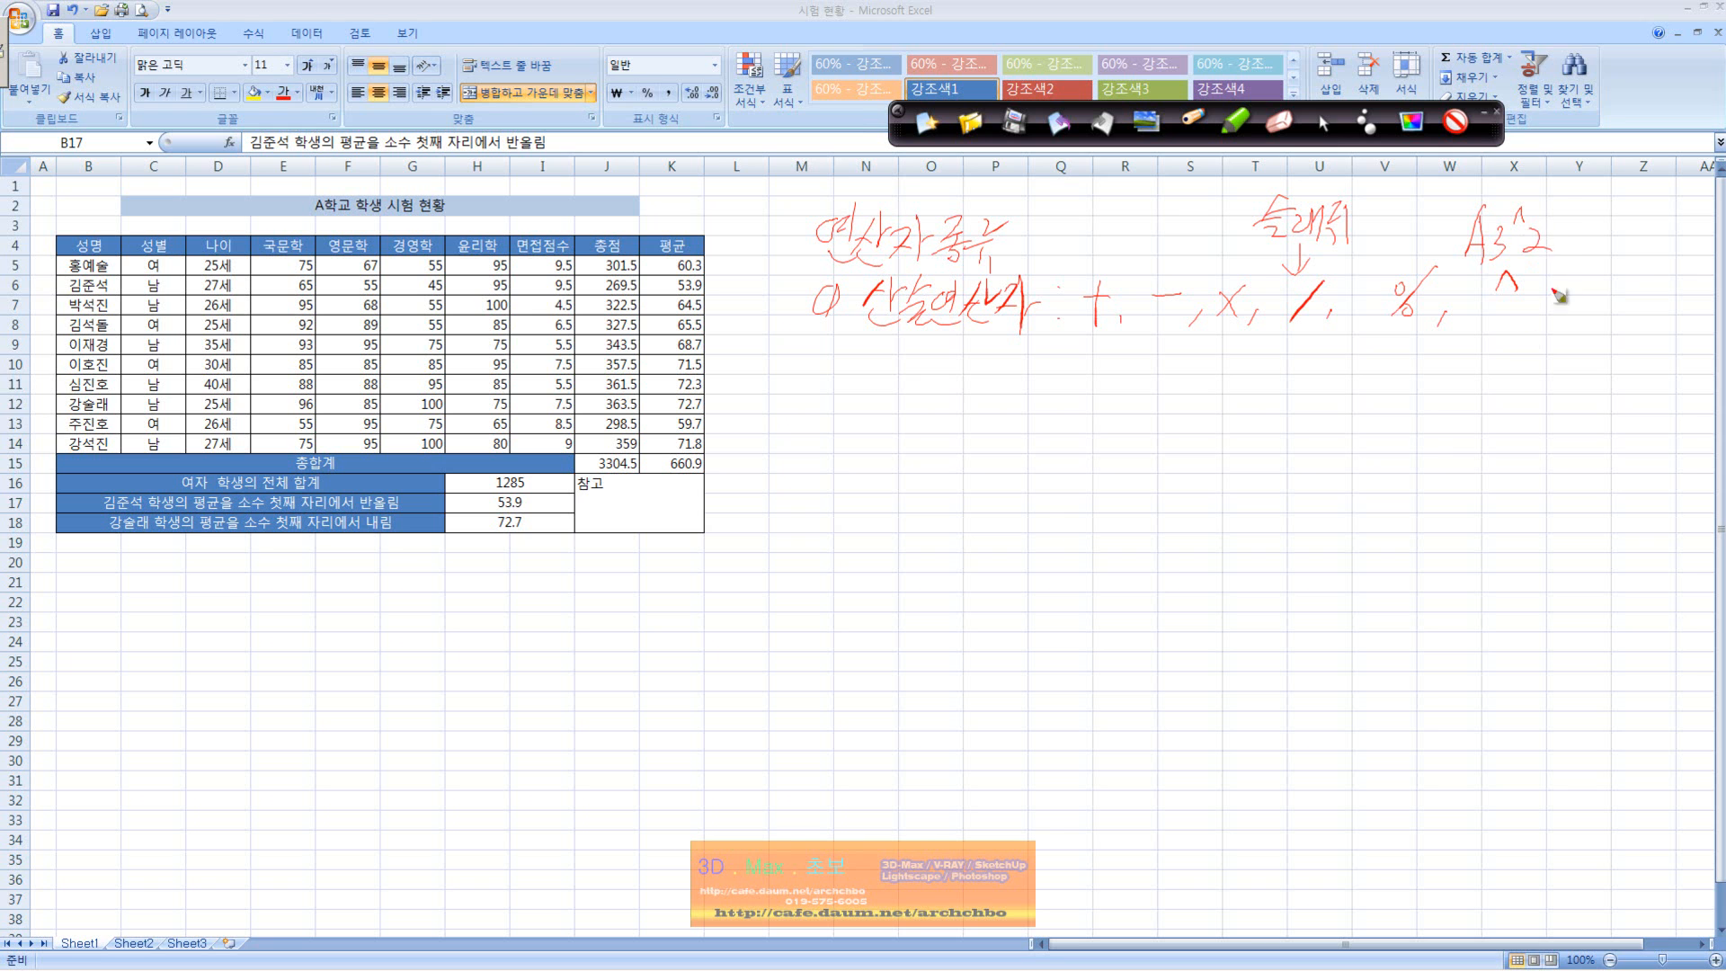
left_click_drag(1524, 192, 1525, 209)
left_click_drag(1517, 214, 1532, 213)
- Write the second item ② 비교연산자 with the operators >, <, =, <>, >= and <=
mouse_move(822, 354)
left_mouse_down()
mouse_move(845, 374)
mouse_move(877, 353)
mouse_move(899, 386)
mouse_move(795, 363)
mouse_move(814, 360)
left_mouse_up()
mouse_move(926, 371)
left_mouse_down()
mouse_move(928, 392)
mouse_move(994, 340)
mouse_move(998, 402)
mouse_move(1037, 354)
left_mouse_up()
left_click_drag(1038, 363, 1039, 369)
mouse_move(1064, 360)
left_mouse_down()
mouse_move(1066, 380)
mouse_move(1147, 389)
mouse_move(1220, 362)
left_mouse_up()
mouse_move(1197, 369)
left_mouse_down()
mouse_move(1338, 384)
mouse_move(1429, 361)
left_mouse_up()
left_click_drag(1408, 371, 1433, 370)
mouse_move(1463, 374)
left_mouse_down()
mouse_move(1503, 385)
mouse_move(1543, 360)
left_mouse_up()
left_click_drag(1519, 372, 1546, 371)
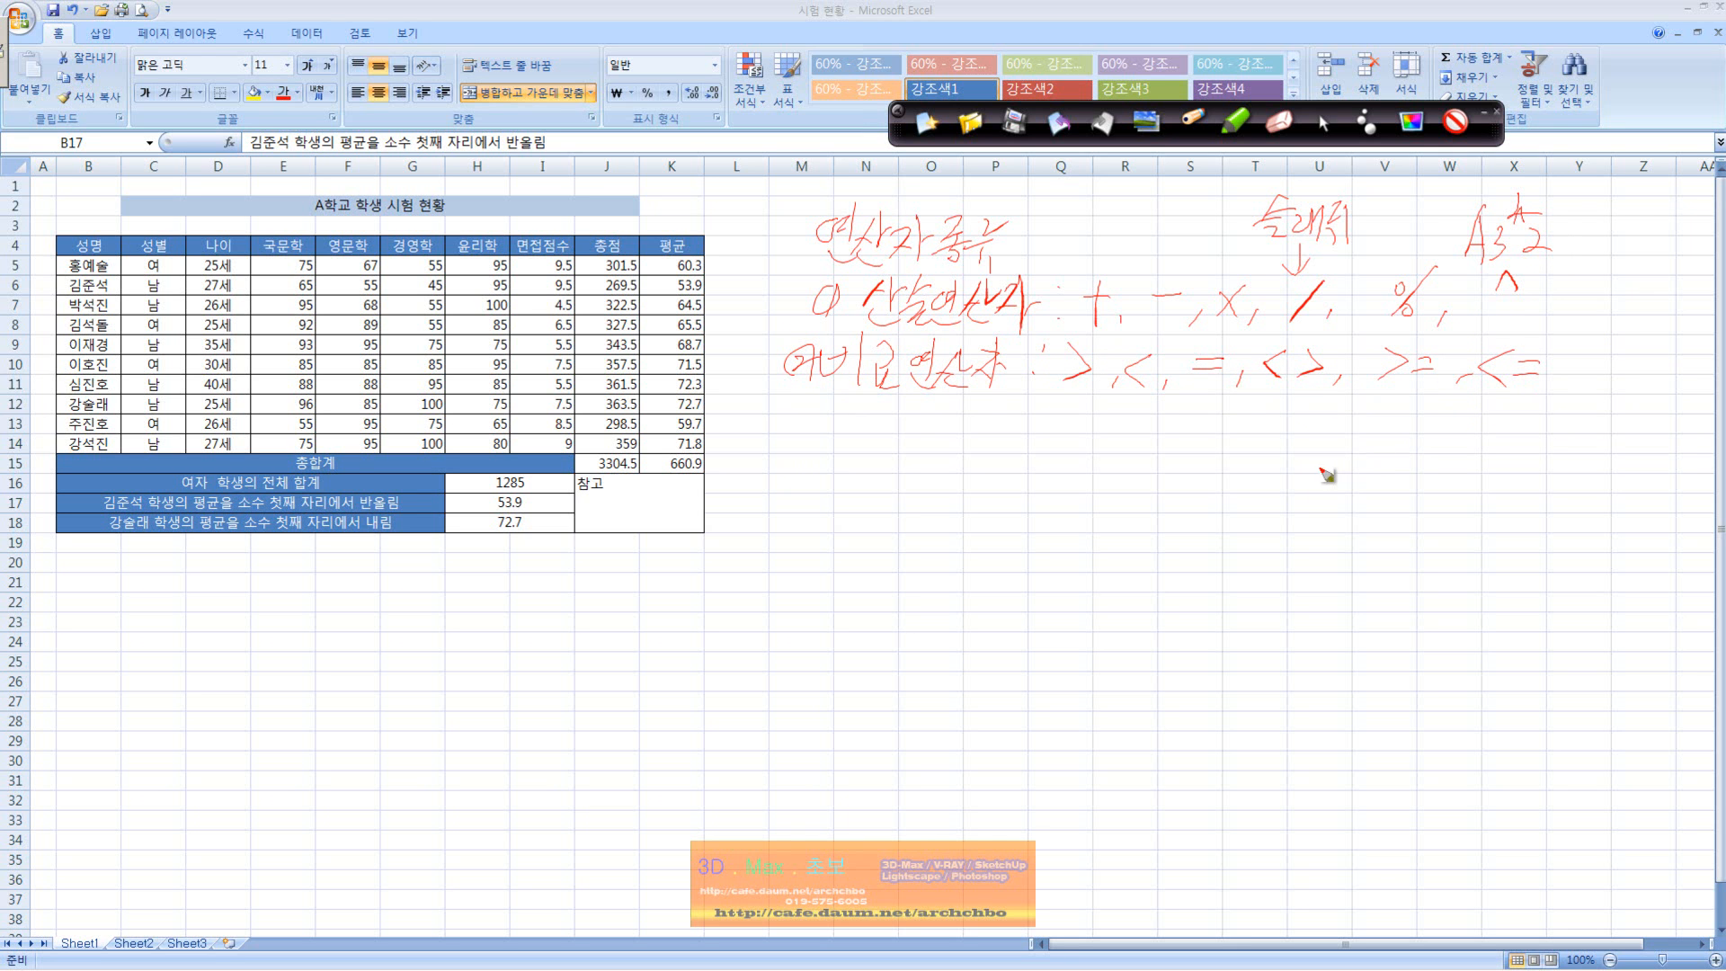
- Write the third item ③ 텍스트연산자 followed by a colon
mouse_move(795, 405)
left_mouse_down()
mouse_move(791, 439)
mouse_move(820, 405)
left_mouse_up()
mouse_move(845, 400)
left_mouse_down()
mouse_move(863, 396)
mouse_move(867, 425)
left_mouse_up()
mouse_move(843, 431)
left_mouse_down()
mouse_move(868, 444)
mouse_move(876, 429)
left_mouse_up()
left_click_drag(883, 417, 897, 430)
left_click_drag(866, 445, 919, 437)
mouse_move(908, 426)
left_mouse_down()
mouse_move(980, 430)
mouse_move(970, 450)
mouse_move(1029, 421)
mouse_move(1030, 459)
left_mouse_up()
left_click_drag(1033, 433, 1050, 431)
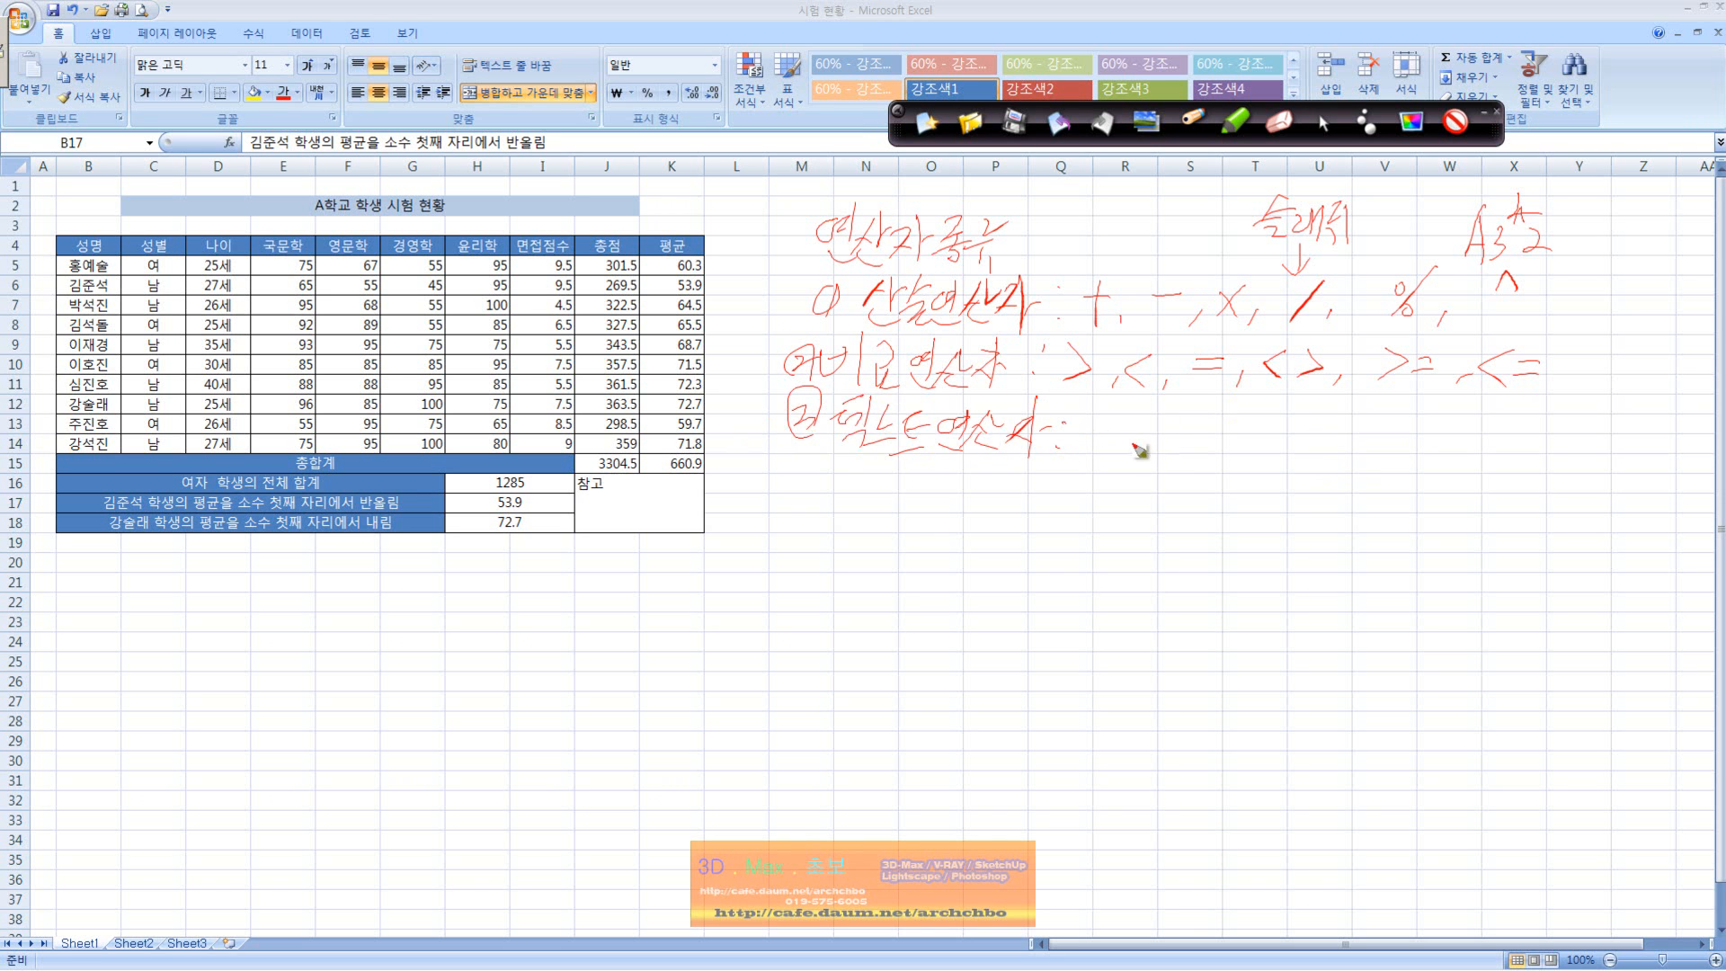
- Describe the text operator's role after its heading as 글자를 연결(묶어)주는 역할
mouse_move(1090, 430)
left_mouse_down()
mouse_move(1140, 450)
mouse_move(1168, 423)
mouse_move(1191, 434)
left_mouse_up()
mouse_move(1229, 426)
left_mouse_down()
mouse_move(1295, 443)
mouse_move(1334, 413)
mouse_move(1348, 463)
mouse_move(1393, 445)
mouse_move(1407, 467)
mouse_move(1420, 447)
mouse_move(1449, 465)
left_mouse_up()
left_click_drag(1371, 410, 1351, 486)
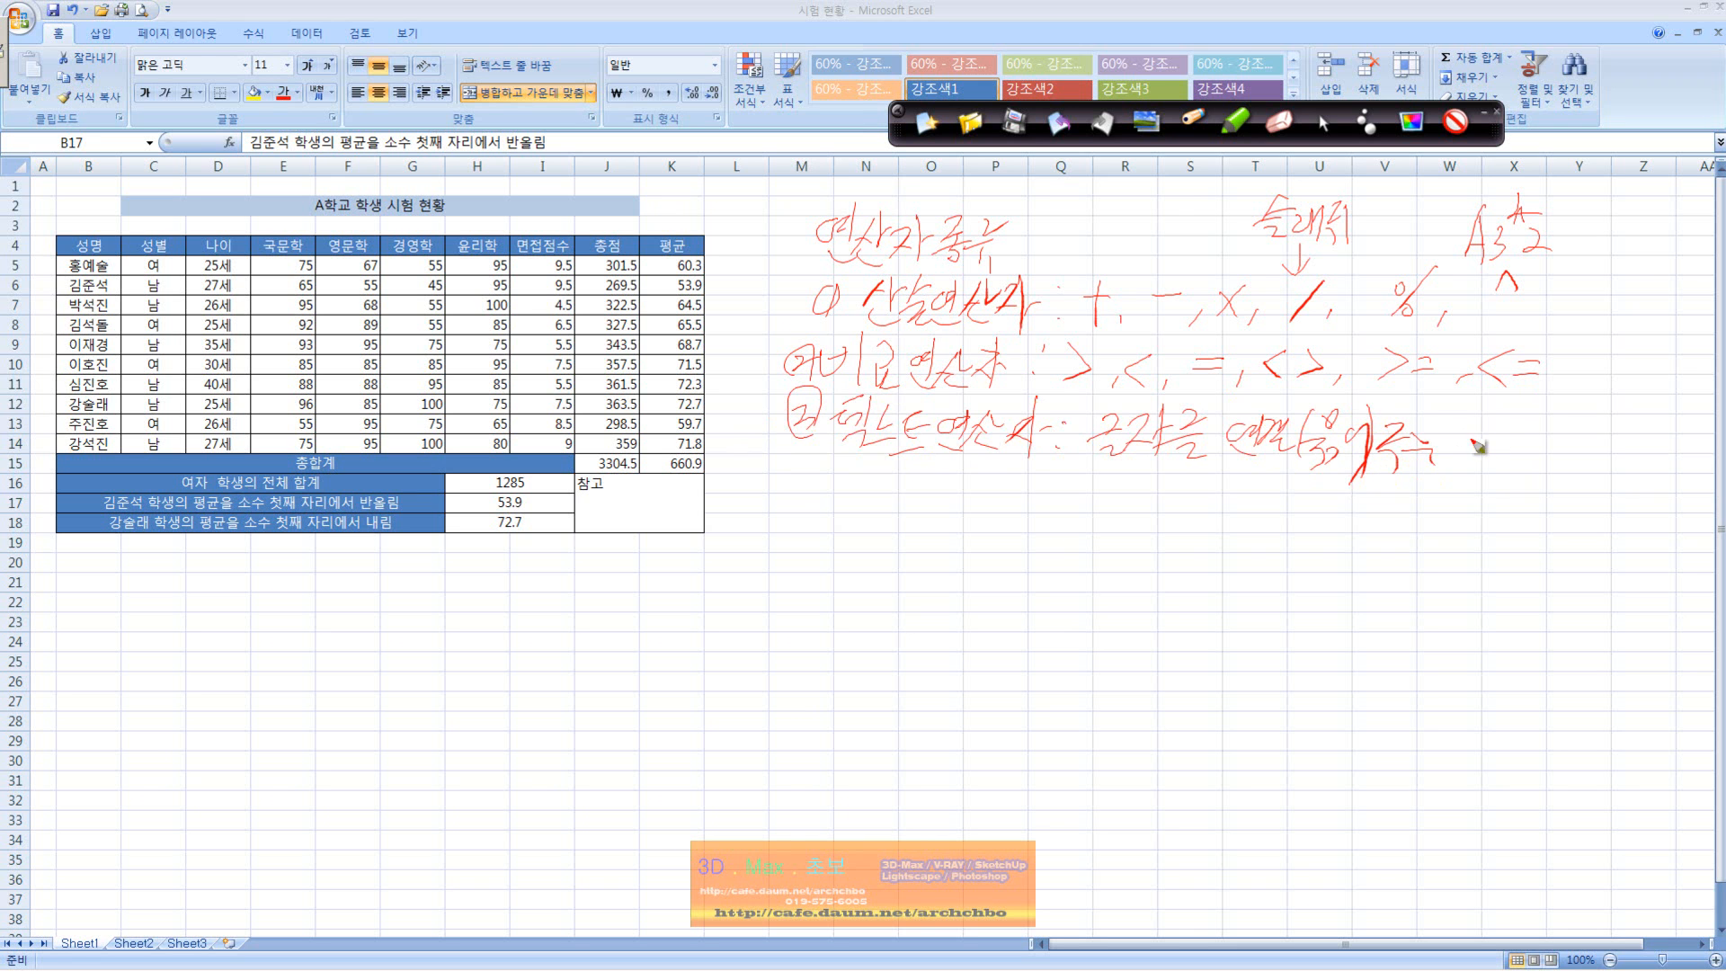
mouse_move(1494, 441)
left_mouse_down()
mouse_move(1542, 445)
mouse_move(1553, 473)
left_mouse_up()
- Circle the column N header, draw a line down from it, and write two quoted words with their joined text below
mouse_move(863, 162)
left_mouse_down()
mouse_move(831, 178)
mouse_move(867, 355)
mouse_move(861, 553)
left_mouse_up()
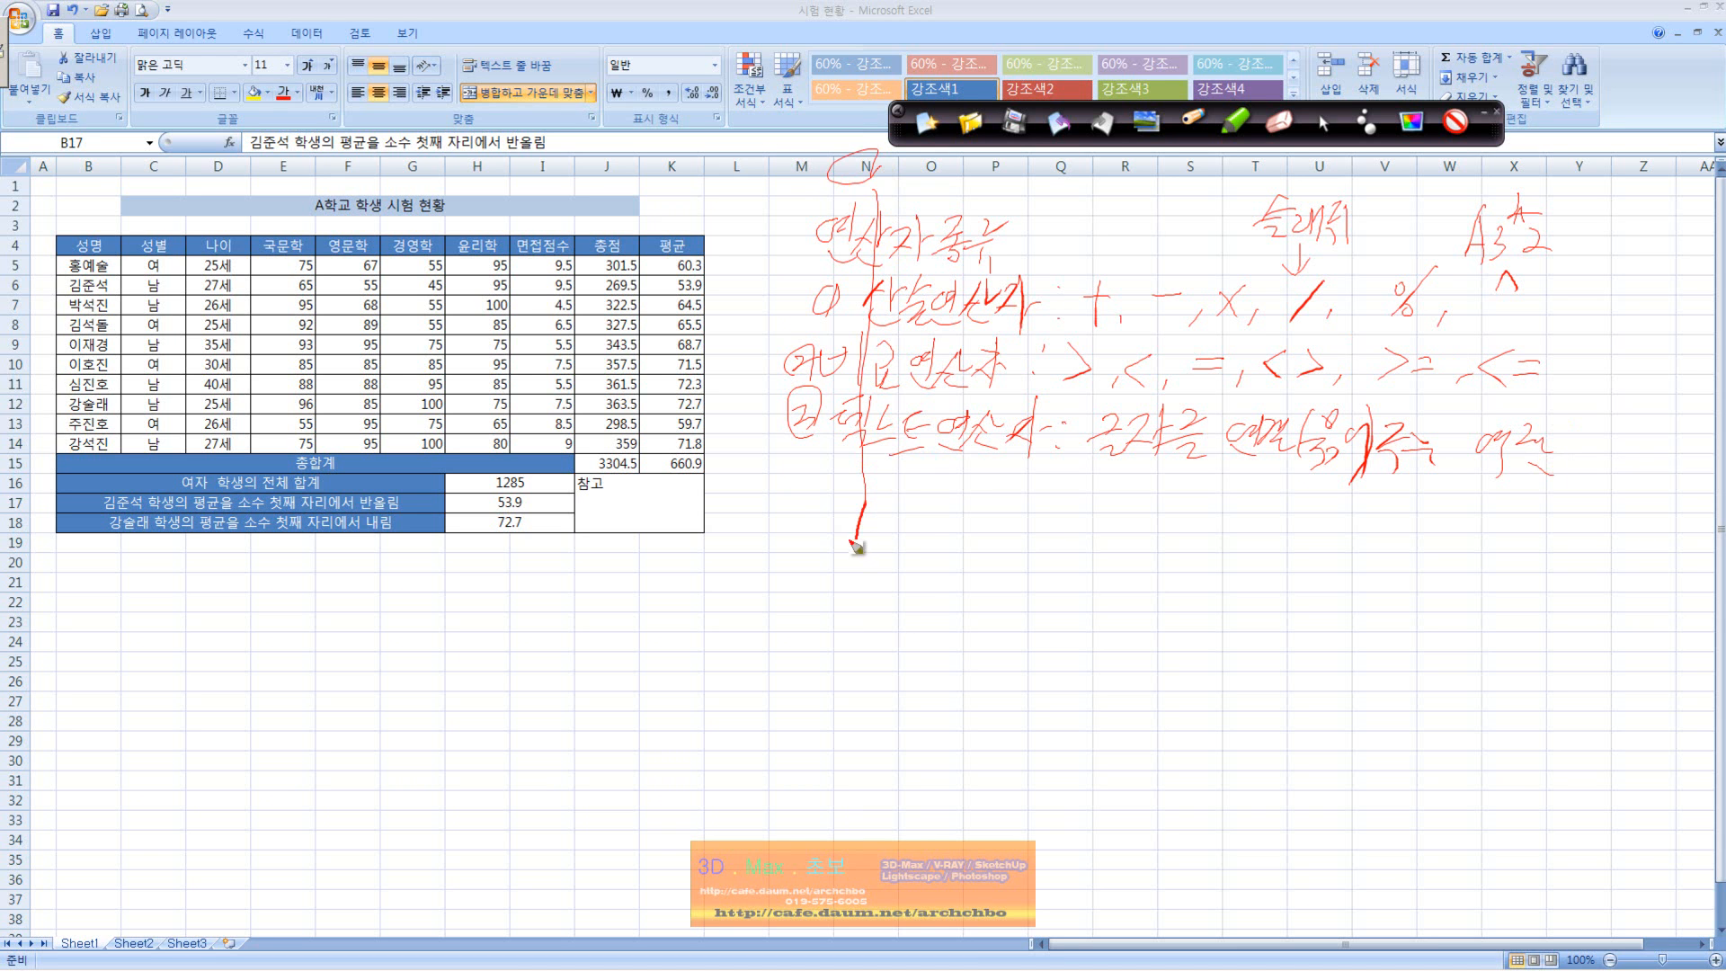
mouse_move(868, 537)
left_mouse_down()
mouse_move(879, 523)
mouse_move(865, 543)
left_mouse_up()
mouse_move(859, 568)
left_mouse_down()
mouse_move(869, 553)
mouse_move(893, 578)
left_mouse_up()
left_click_drag(996, 555, 993, 568)
left_click_drag(1004, 551, 1005, 577)
mouse_move(1017, 547)
left_mouse_down()
mouse_move(827, 547)
mouse_move(936, 644)
mouse_move(980, 613)
left_mouse_up()
mouse_move(964, 625)
left_mouse_down()
mouse_move(976, 641)
mouse_move(993, 597)
left_mouse_up()
left_click_drag(872, 597, 869, 600)
left_click_drag(854, 588, 846, 598)
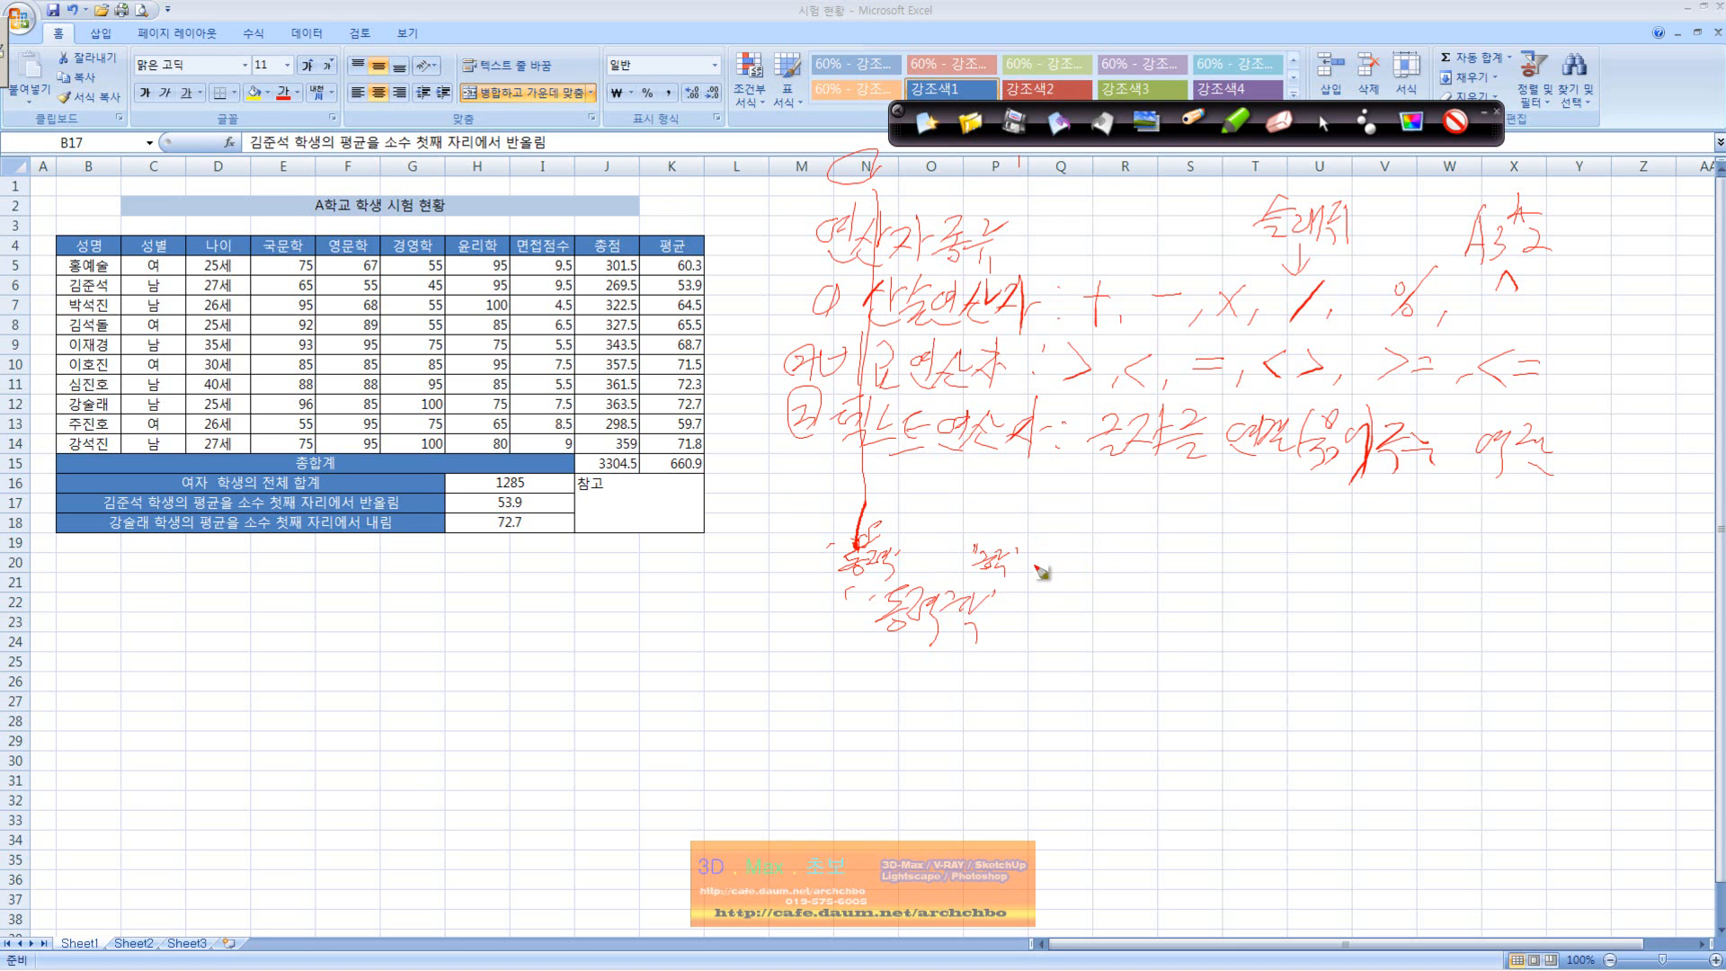
- Write a Mid() function example with its circled result beside the quoted words, and underline the text operator's description
mouse_move(1035, 564)
left_mouse_down()
mouse_move(1065, 575)
mouse_move(1075, 544)
mouse_move(1094, 580)
mouse_move(1134, 570)
left_mouse_up()
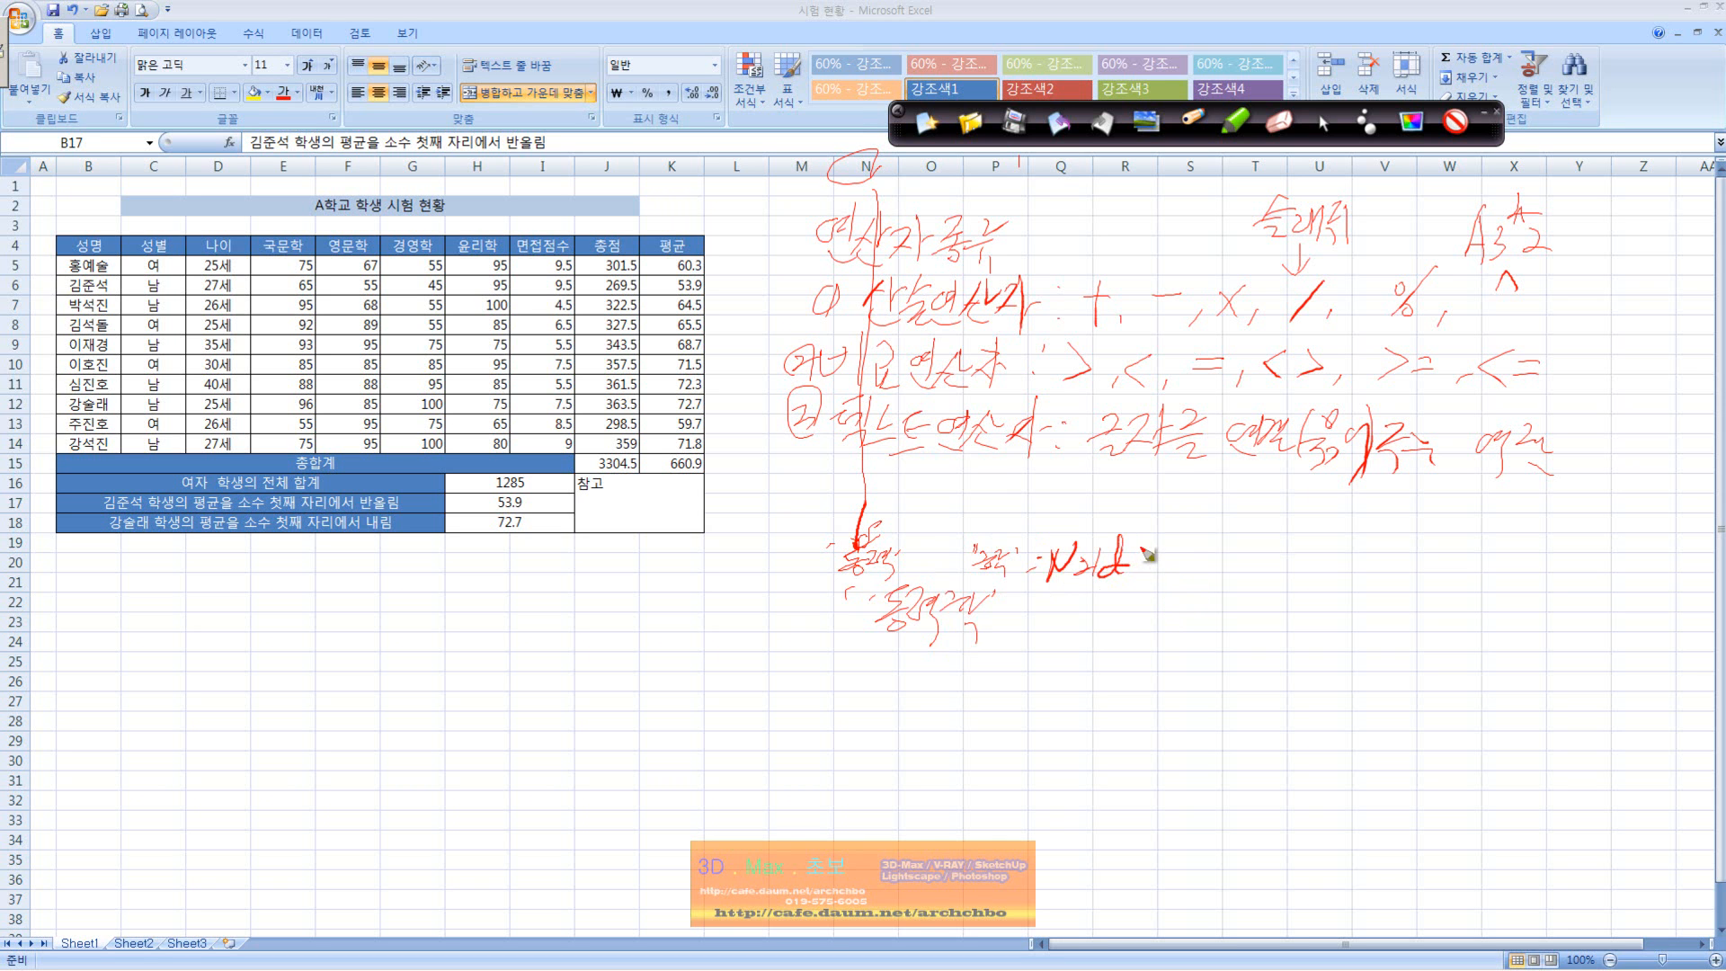
left_click_drag(1138, 540, 1135, 587)
mouse_move(1143, 541)
left_mouse_down()
mouse_move(1148, 583)
mouse_move(1191, 575)
left_mouse_up()
left_click_drag(1082, 615, 1105, 627)
mouse_move(1117, 612)
left_mouse_down()
mouse_move(1140, 640)
mouse_move(1159, 635)
left_mouse_up()
mouse_move(1163, 615)
left_mouse_down()
mouse_move(1209, 613)
mouse_move(1195, 657)
mouse_move(1214, 649)
left_mouse_up()
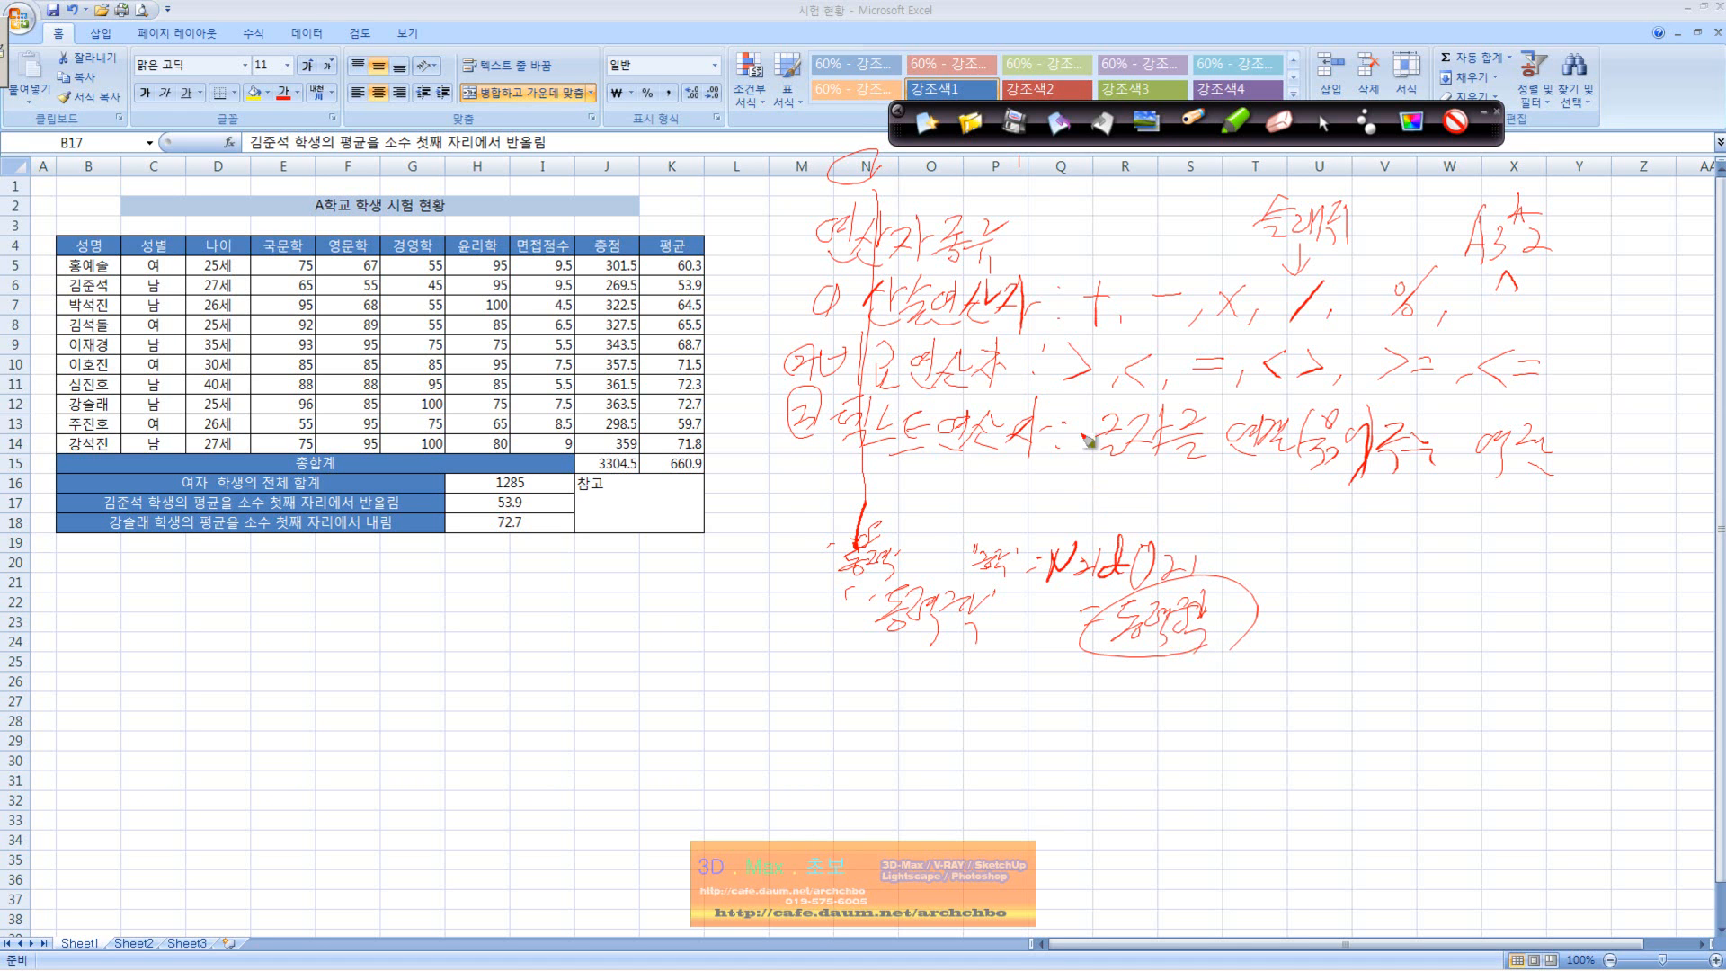
left_click_drag(1182, 474, 1391, 483)
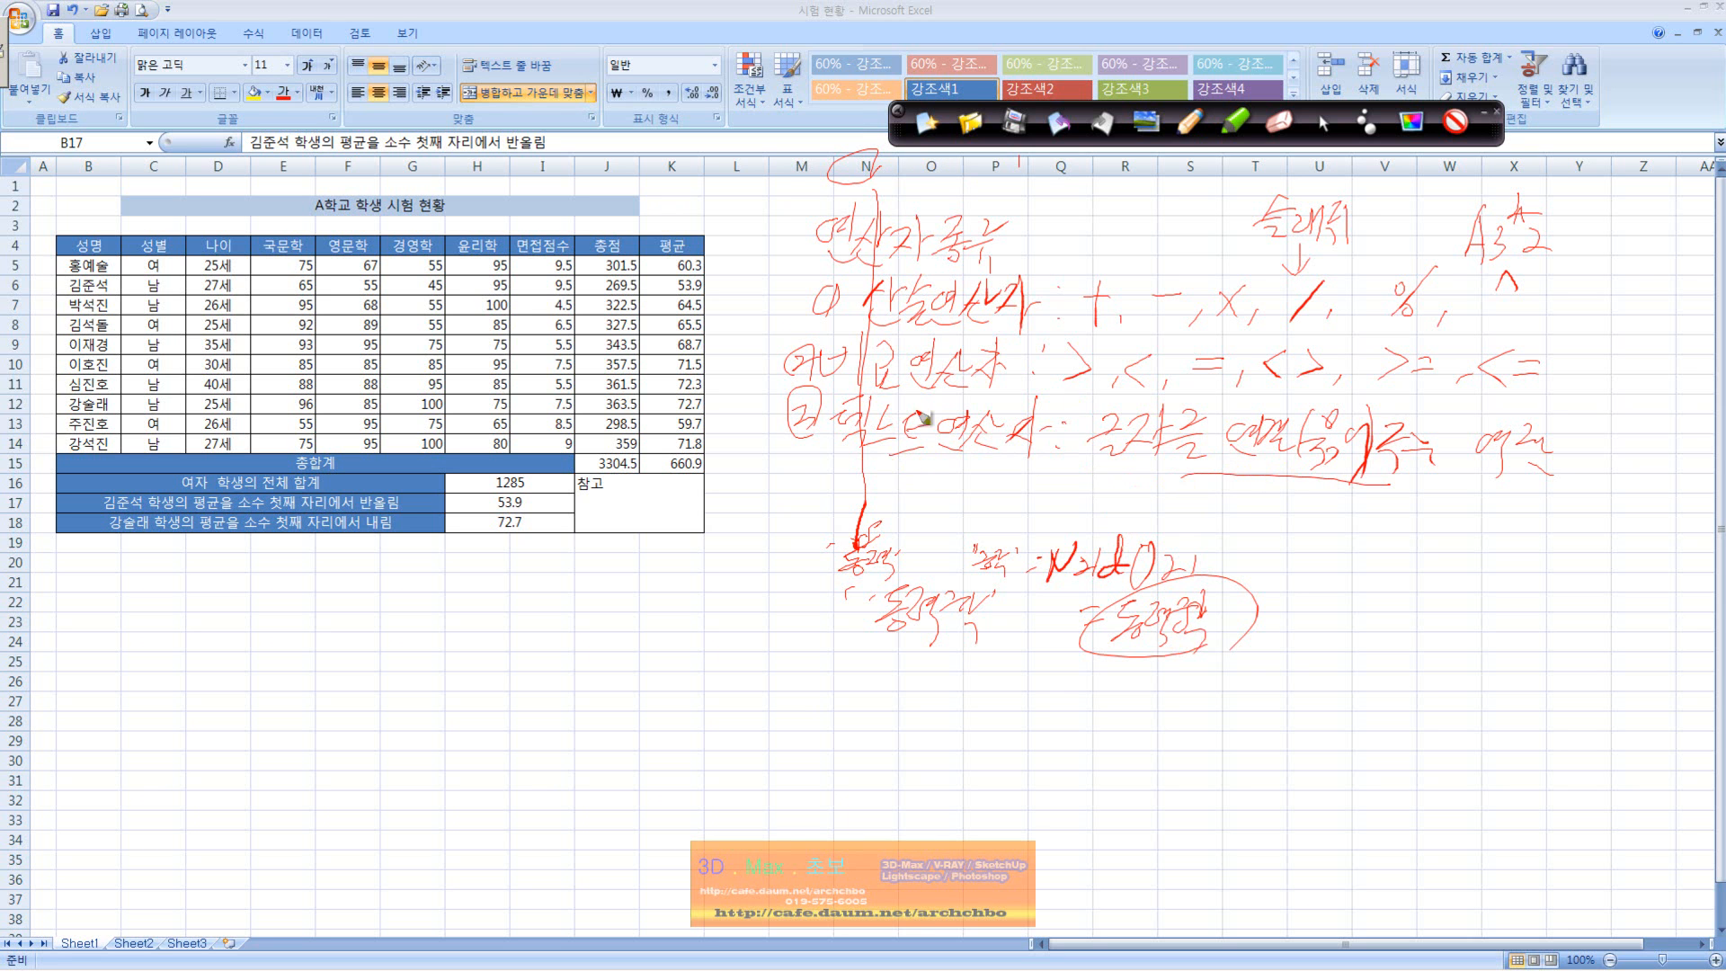
- Clear all handwritten notes from the sheet and put the annotation toolbar away
left_click(929, 124)
left_click(1322, 130)
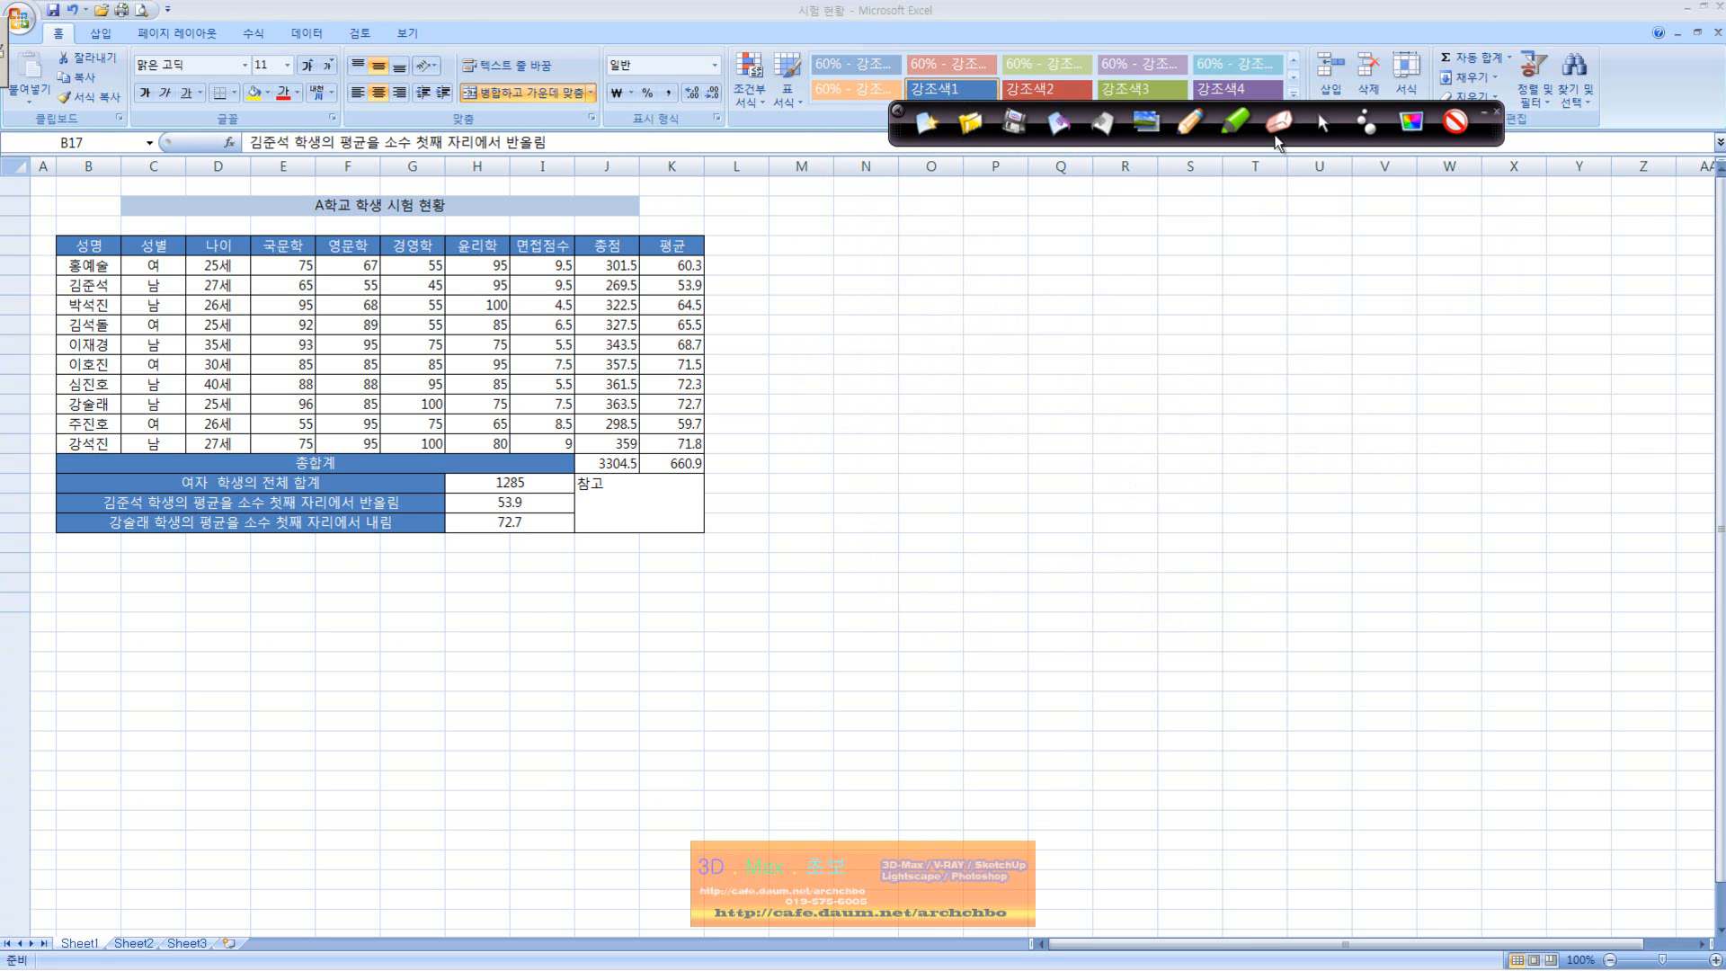
left_click(1188, 120)
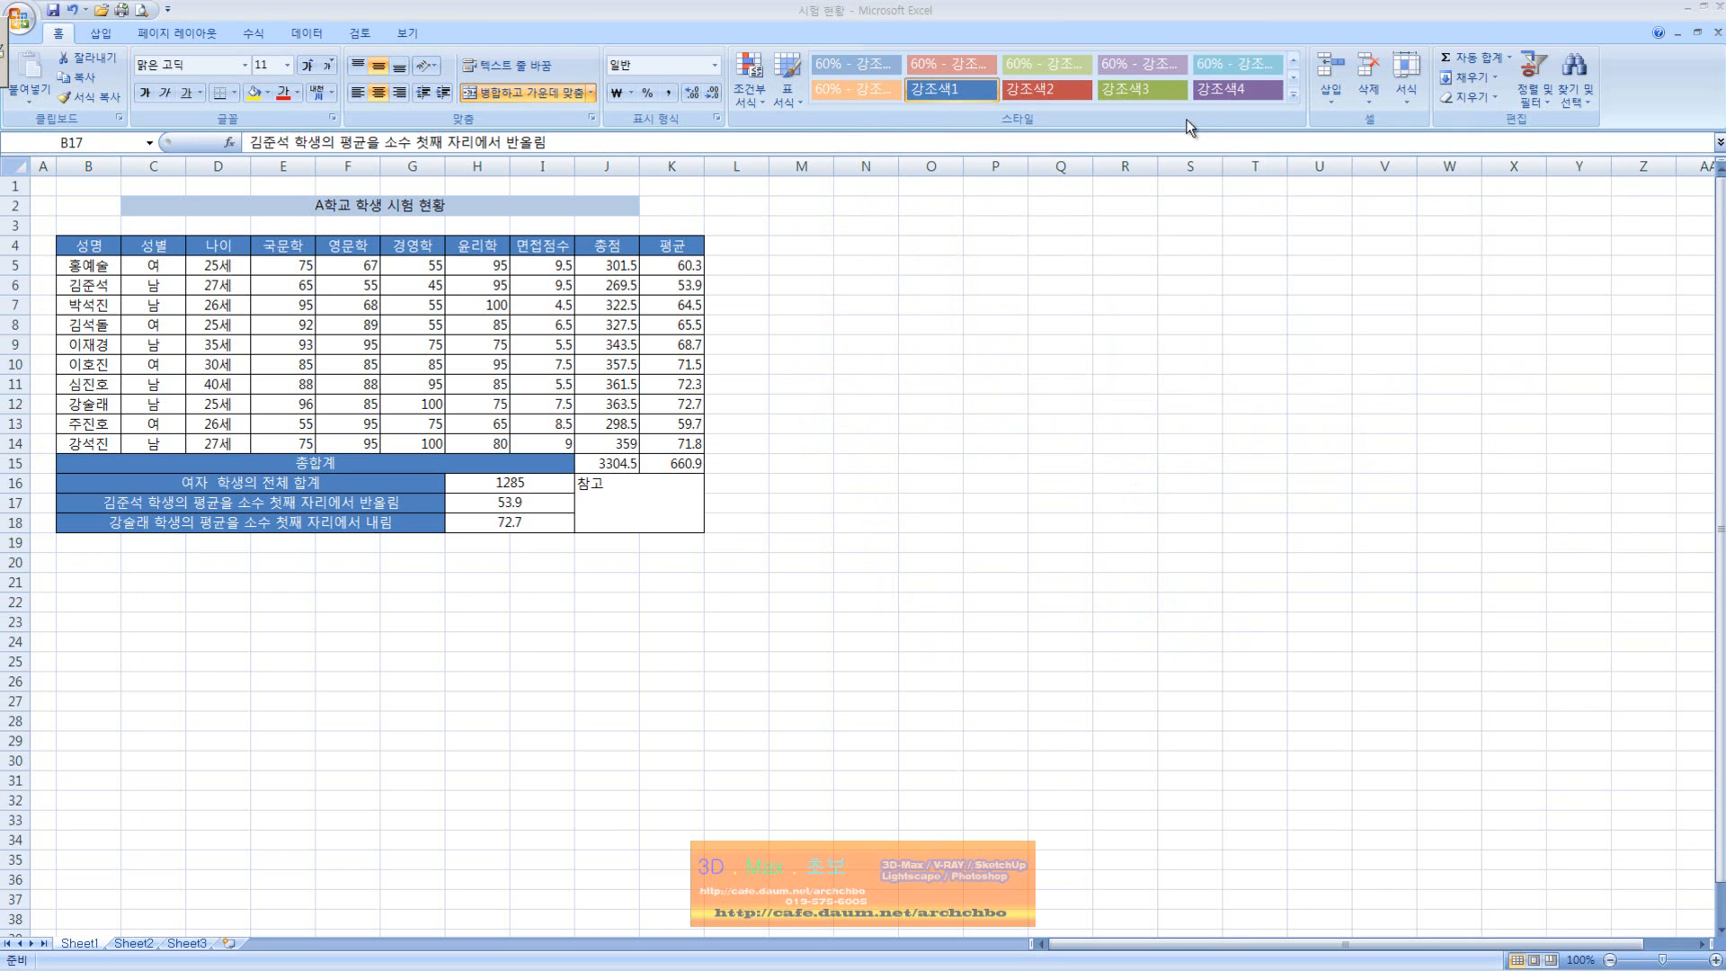
- Write the note 참조연산자 with colon, comma and 공백(space bar), then list 산술, 비교 and 텍스트 above it inside a bracket
mouse_move(859, 310)
left_mouse_down()
mouse_move(892, 329)
mouse_move(883, 361)
mouse_move(935, 337)
mouse_move(1002, 334)
mouse_move(1021, 355)
mouse_move(1182, 347)
left_mouse_up()
left_click(1064, 315)
left_click(1060, 343)
left_click_drag(1192, 327, 1209, 336)
mouse_move(1203, 349)
left_mouse_down()
mouse_move(1196, 370)
mouse_move(1237, 353)
left_mouse_up()
left_click_drag(1255, 327, 1244, 354)
mouse_move(1261, 331)
left_mouse_down()
mouse_move(1304, 350)
mouse_move(1399, 336)
left_mouse_up()
left_click_drag(1416, 323, 1421, 347)
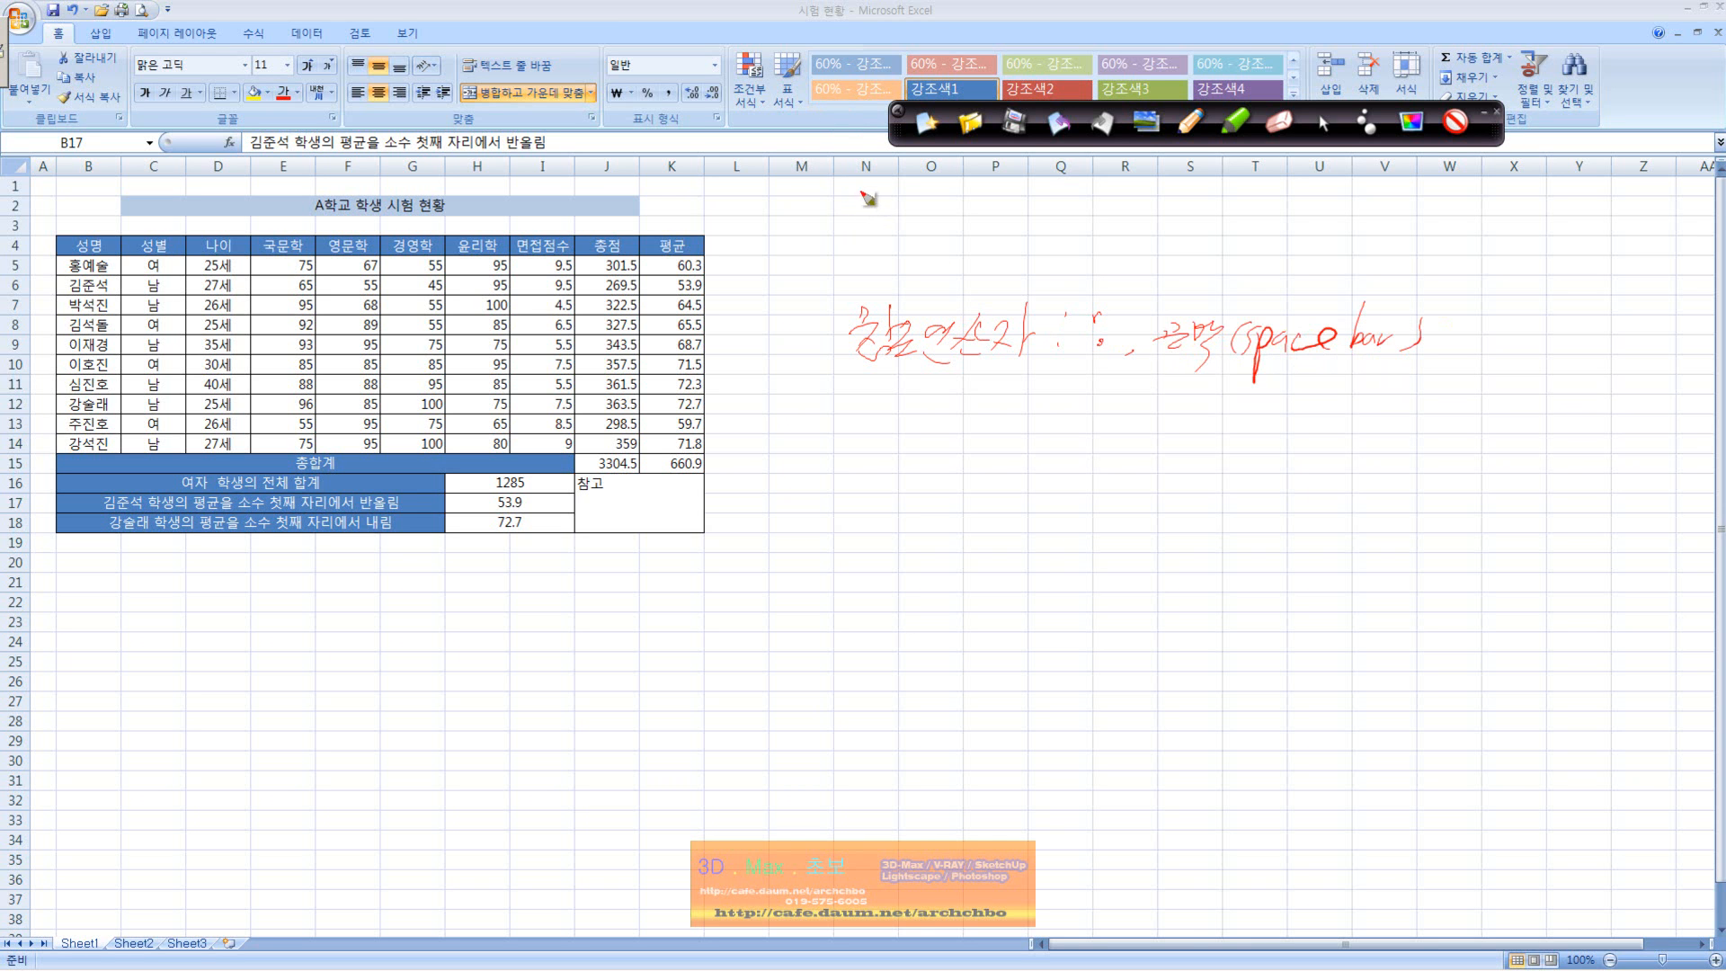
mouse_move(856, 192)
left_mouse_down()
mouse_move(853, 209)
mouse_move(917, 214)
mouse_move(858, 241)
mouse_move(885, 257)
mouse_move(913, 241)
mouse_move(854, 269)
mouse_move(858, 296)
mouse_move(910, 301)
left_mouse_up()
mouse_move(805, 187)
left_mouse_down()
mouse_move(789, 283)
mouse_move(806, 359)
left_mouse_up()
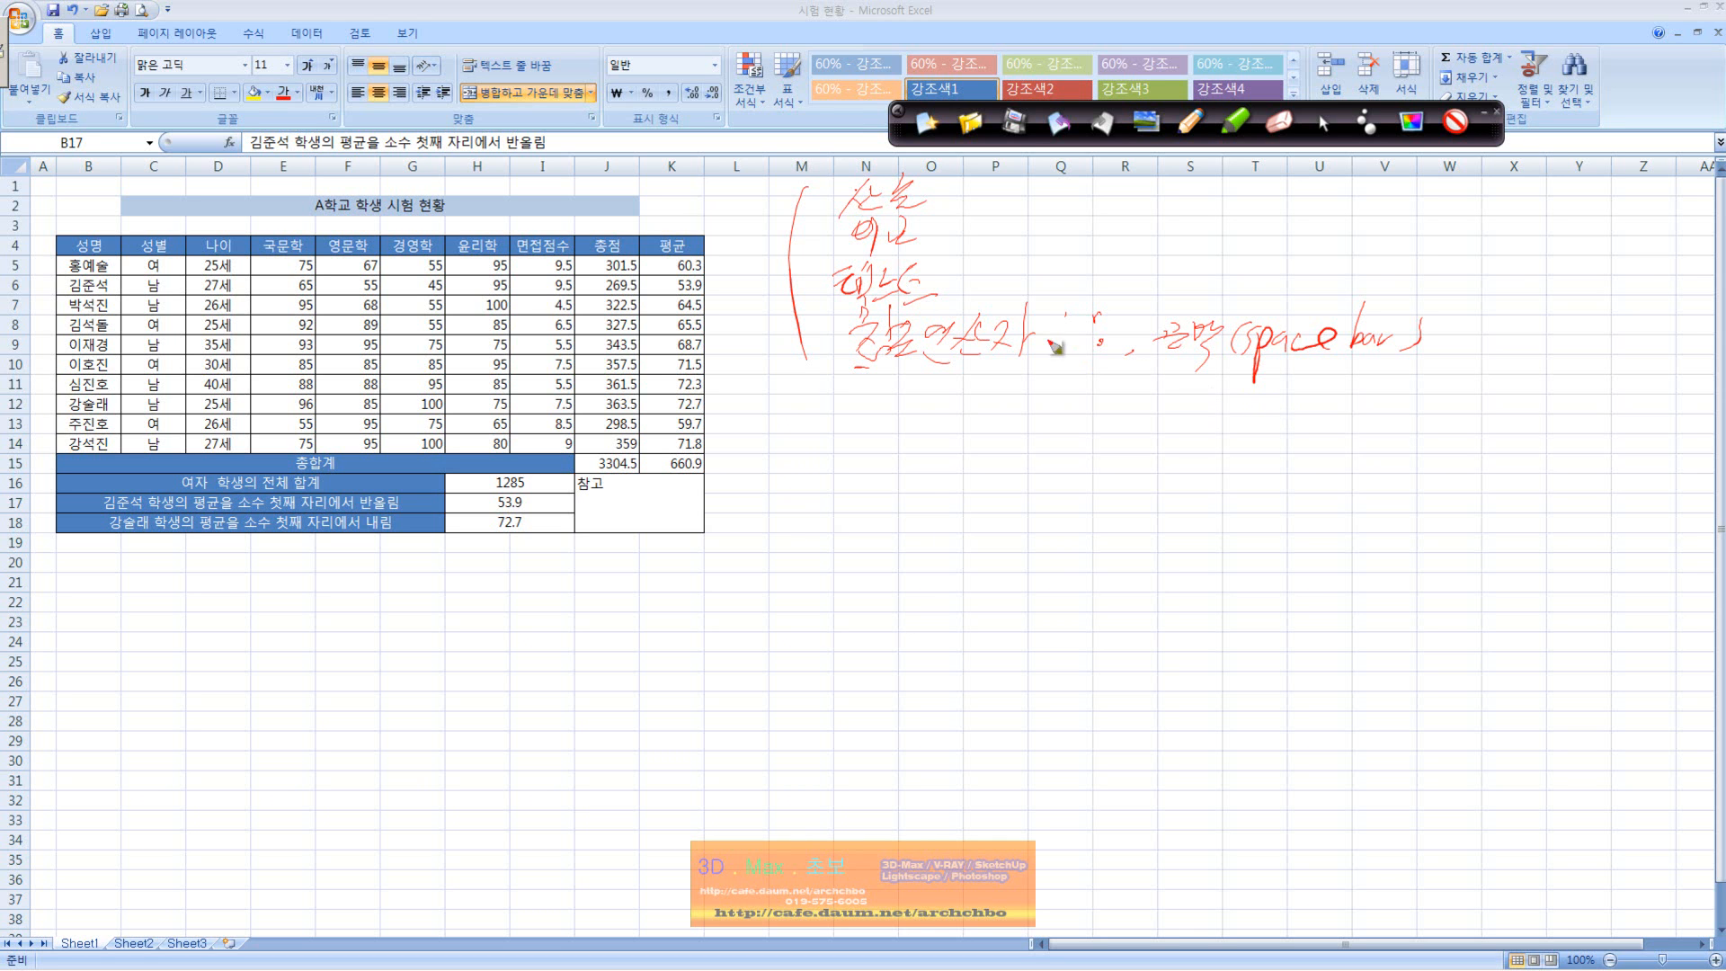
- Write the heading 오류(Error) 메시지 below the operator notes, with an underlined ##### entry beneath it
left_click_drag(839, 409, 824, 450)
mouse_move(812, 460)
left_mouse_down()
mouse_move(885, 422)
mouse_move(893, 467)
mouse_move(1066, 410)
mouse_move(1105, 446)
mouse_move(1155, 421)
mouse_move(1167, 479)
left_mouse_up()
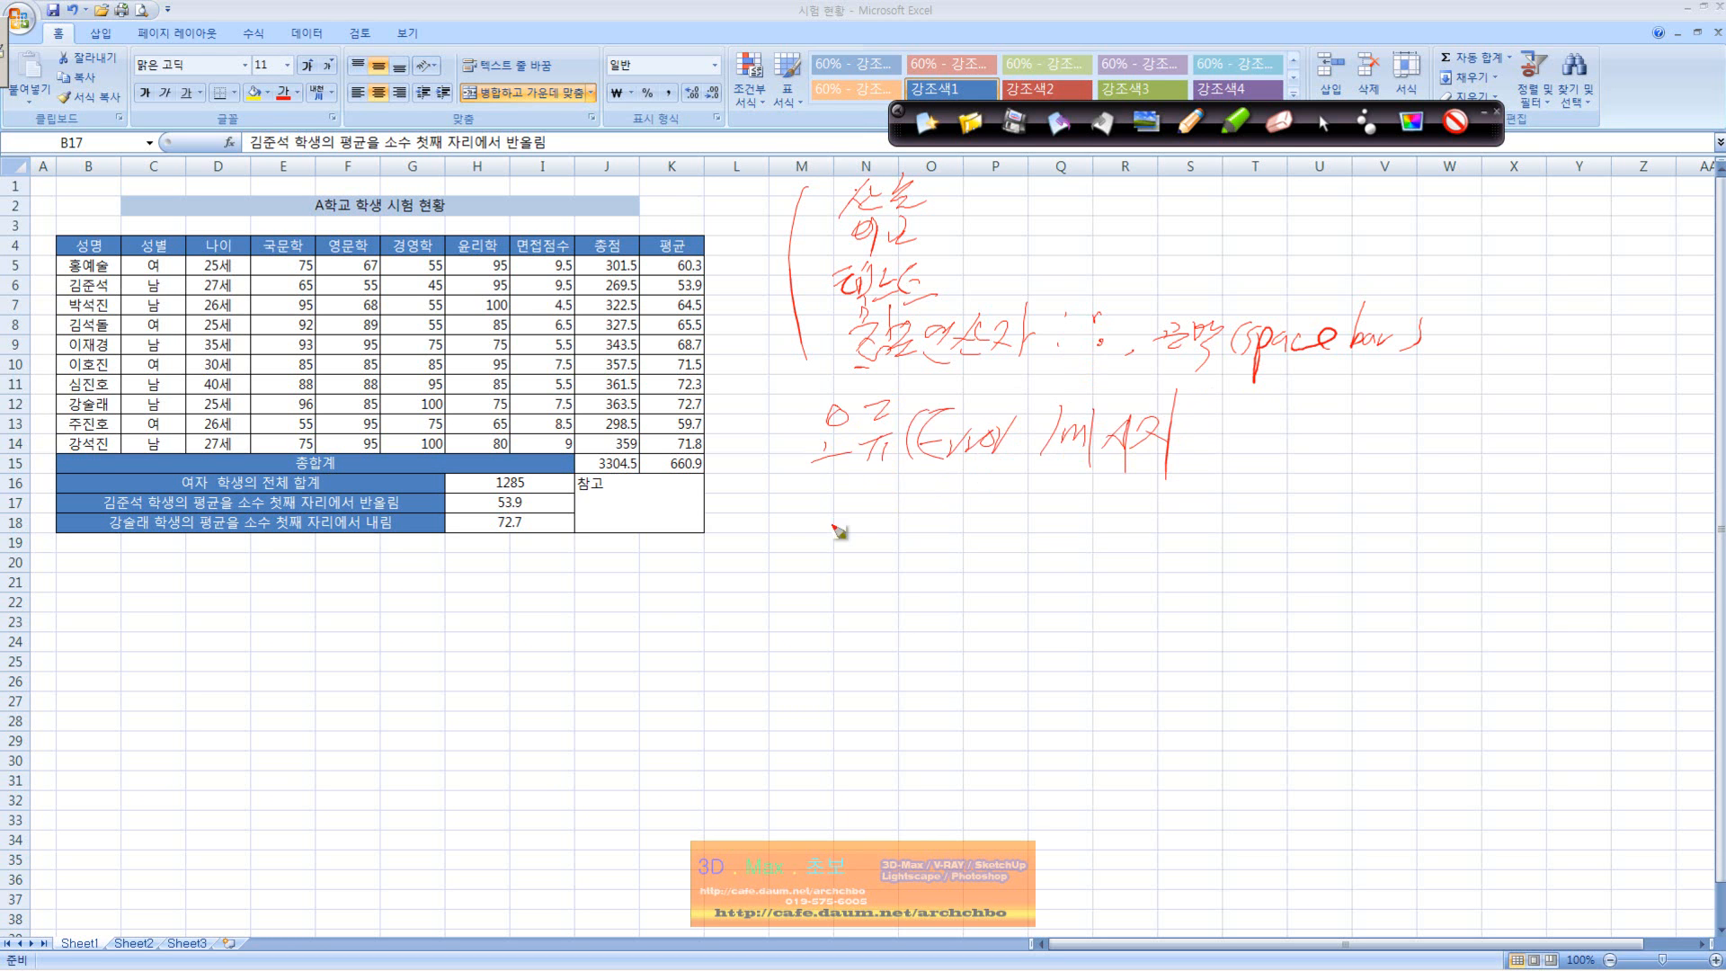
mouse_move(834, 488)
left_mouse_down()
mouse_move(876, 490)
mouse_move(870, 517)
mouse_move(931, 485)
mouse_move(955, 502)
mouse_move(989, 481)
mouse_move(987, 505)
left_mouse_up()
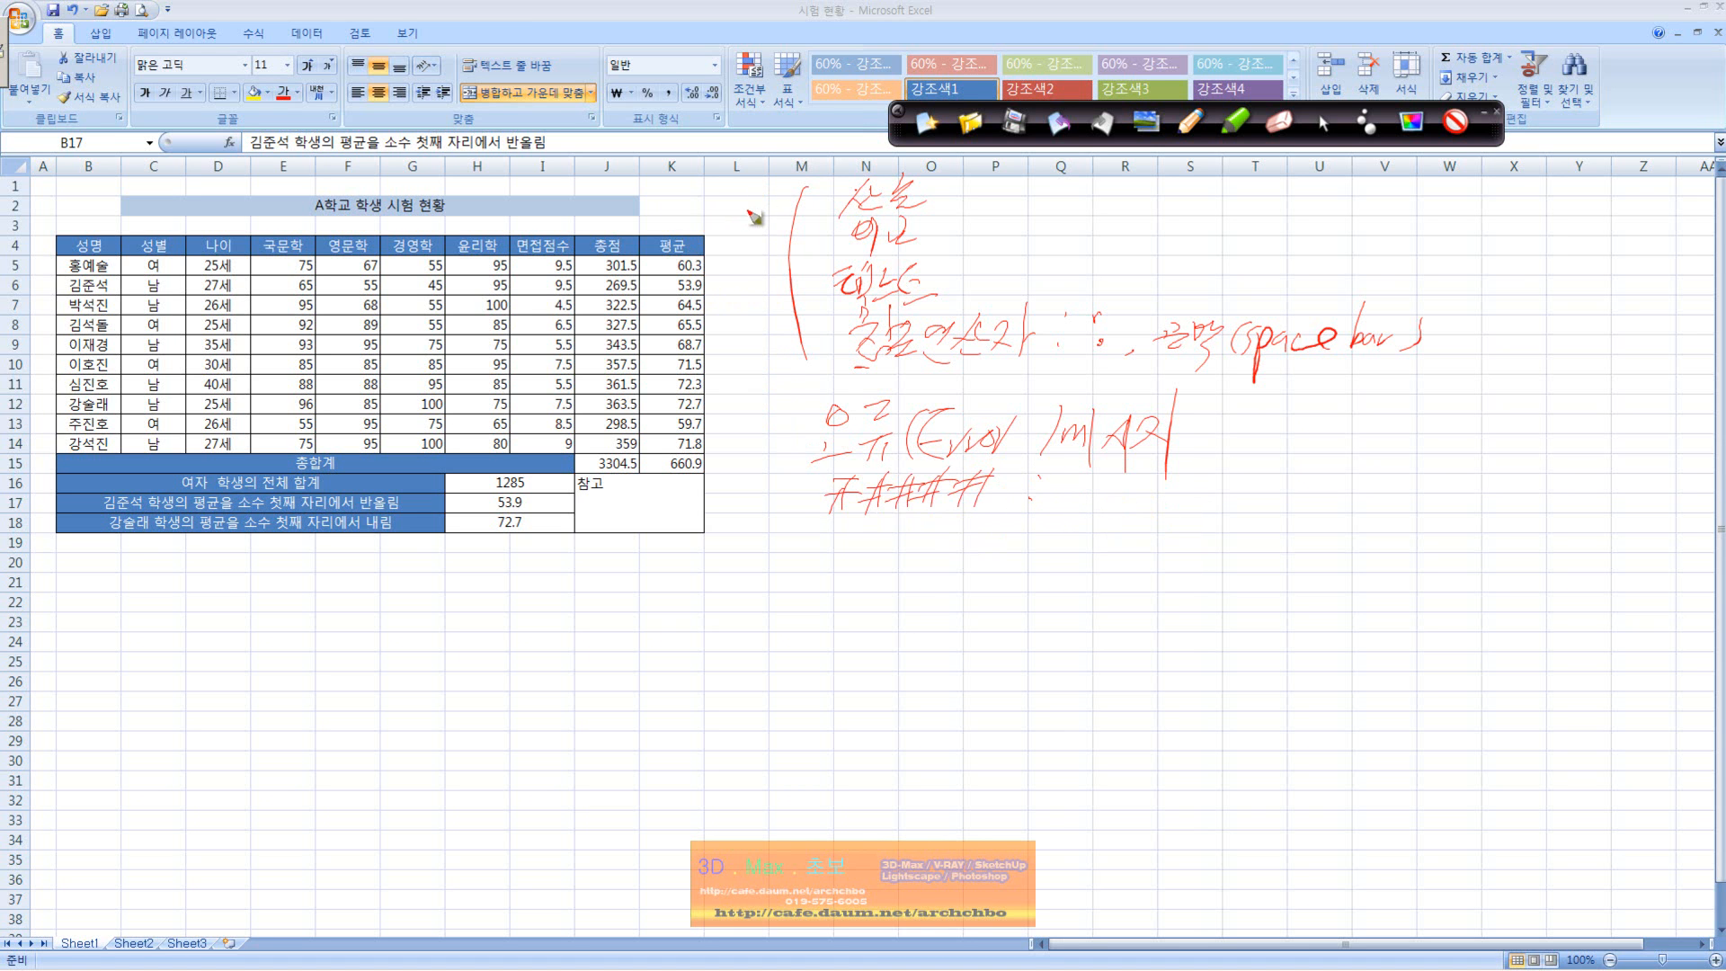
left_click(718, 233)
left_click(778, 225)
left_click_drag(828, 510, 1022, 506)
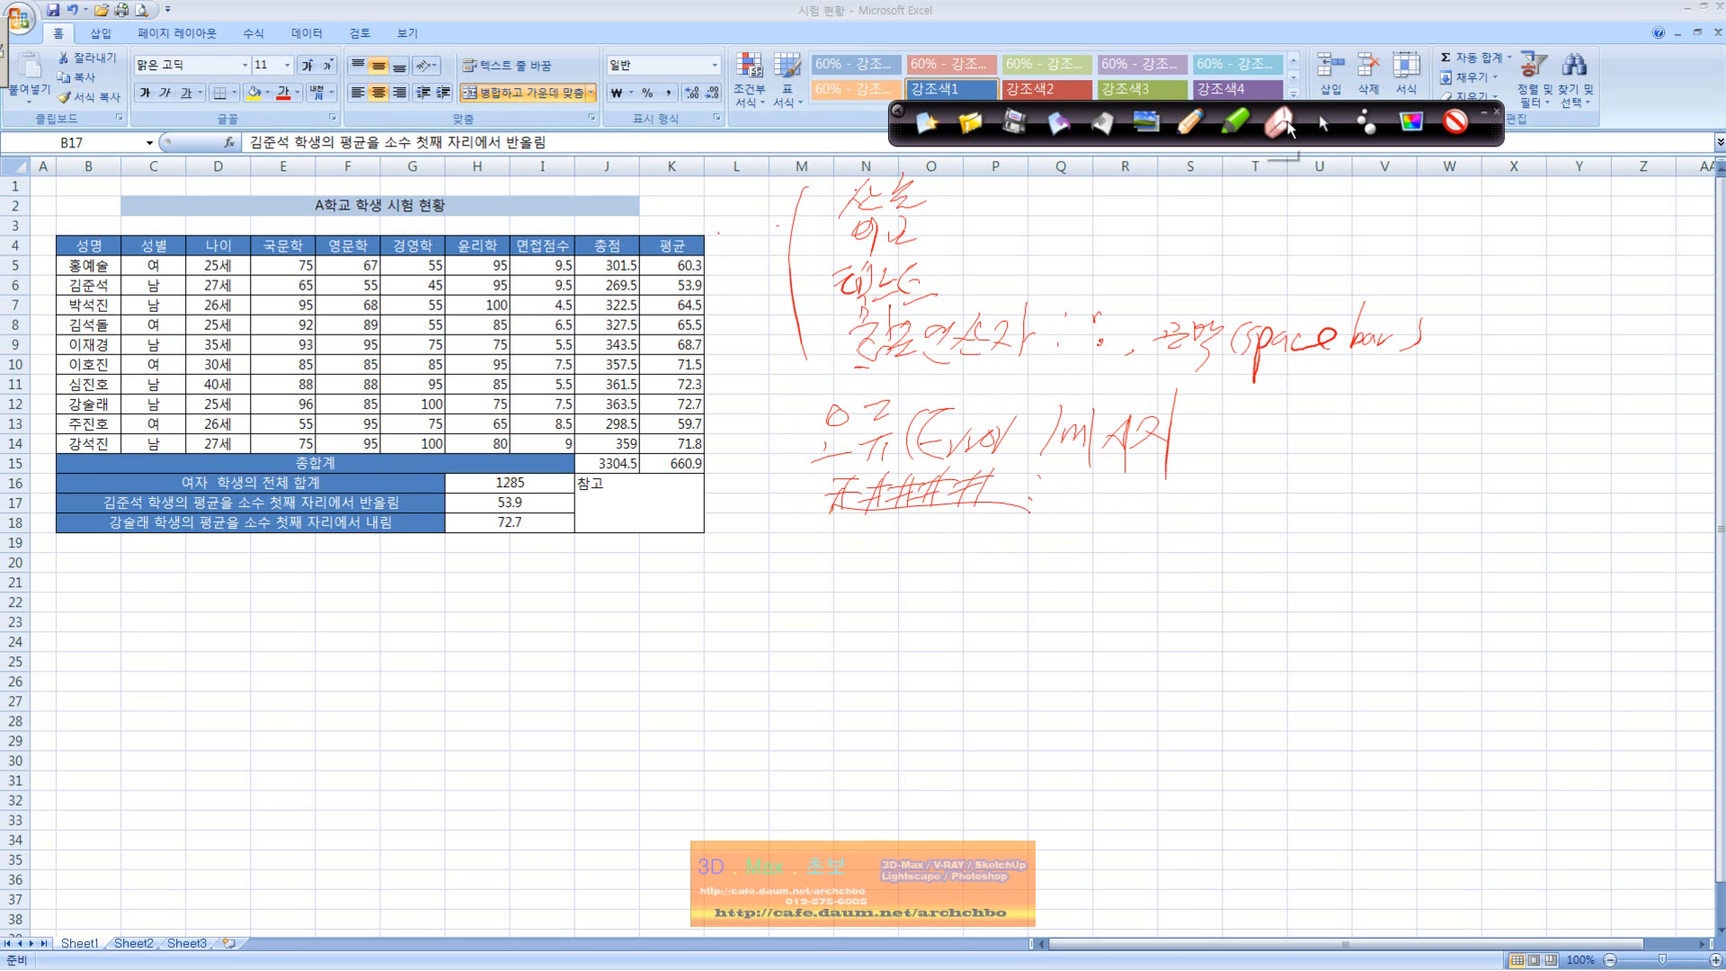
left_click(1325, 126)
left_click(796, 187)
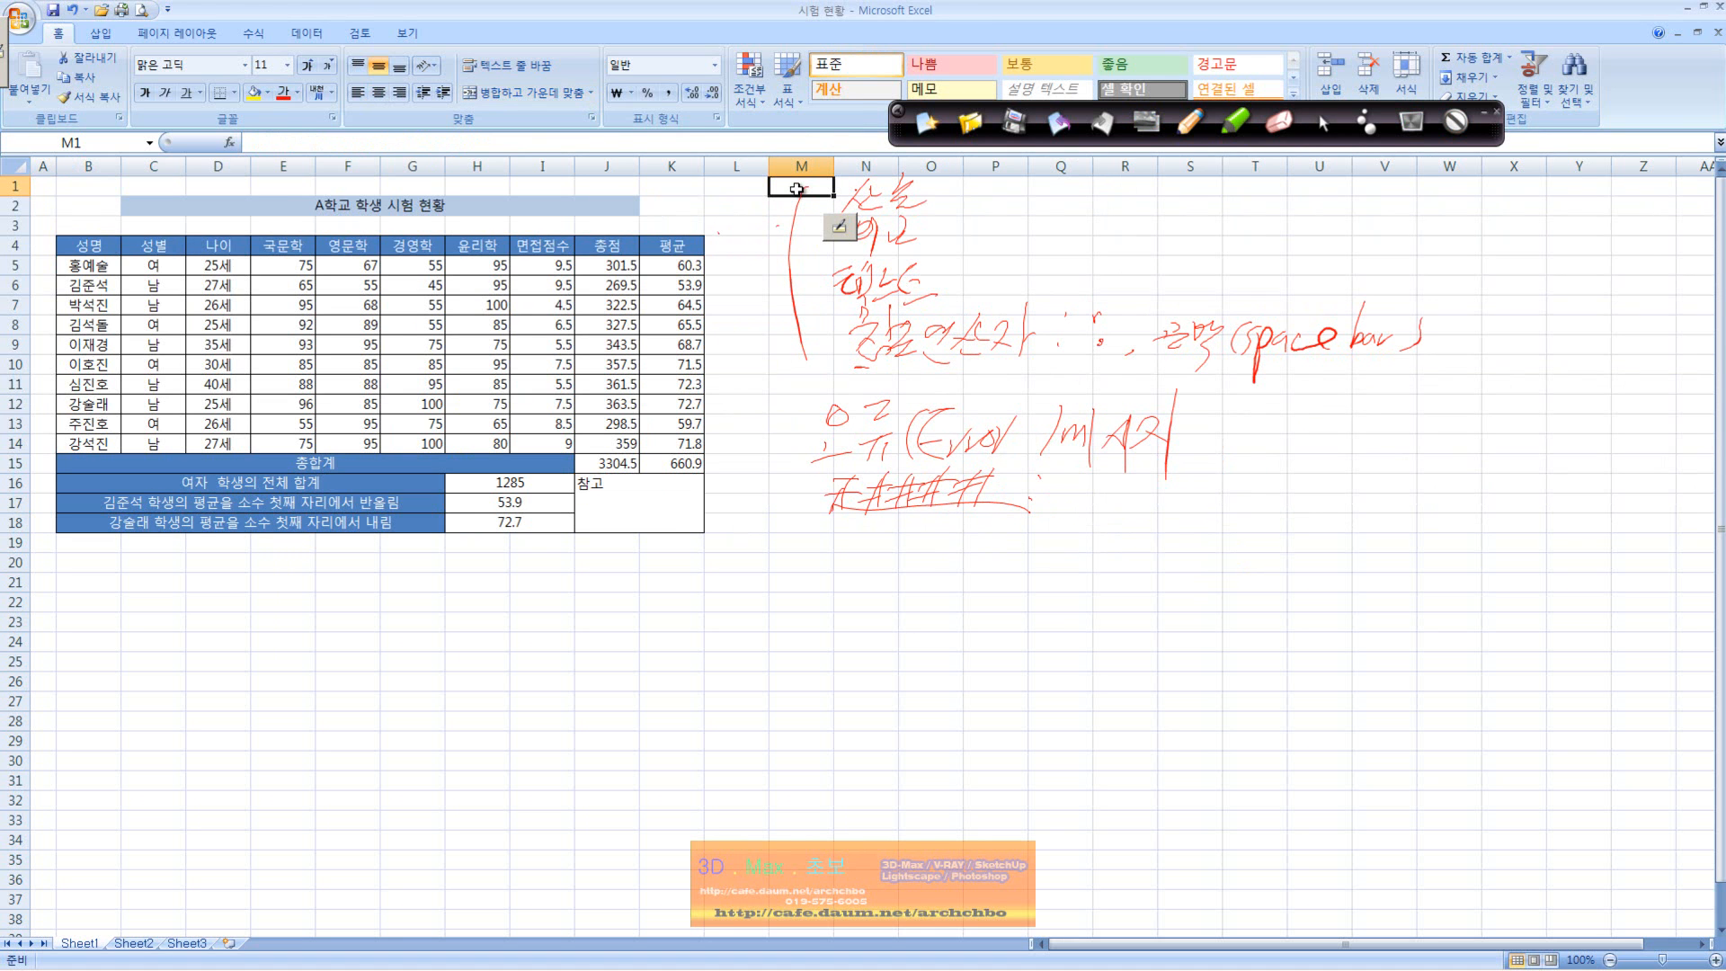
type("1111111111111111")
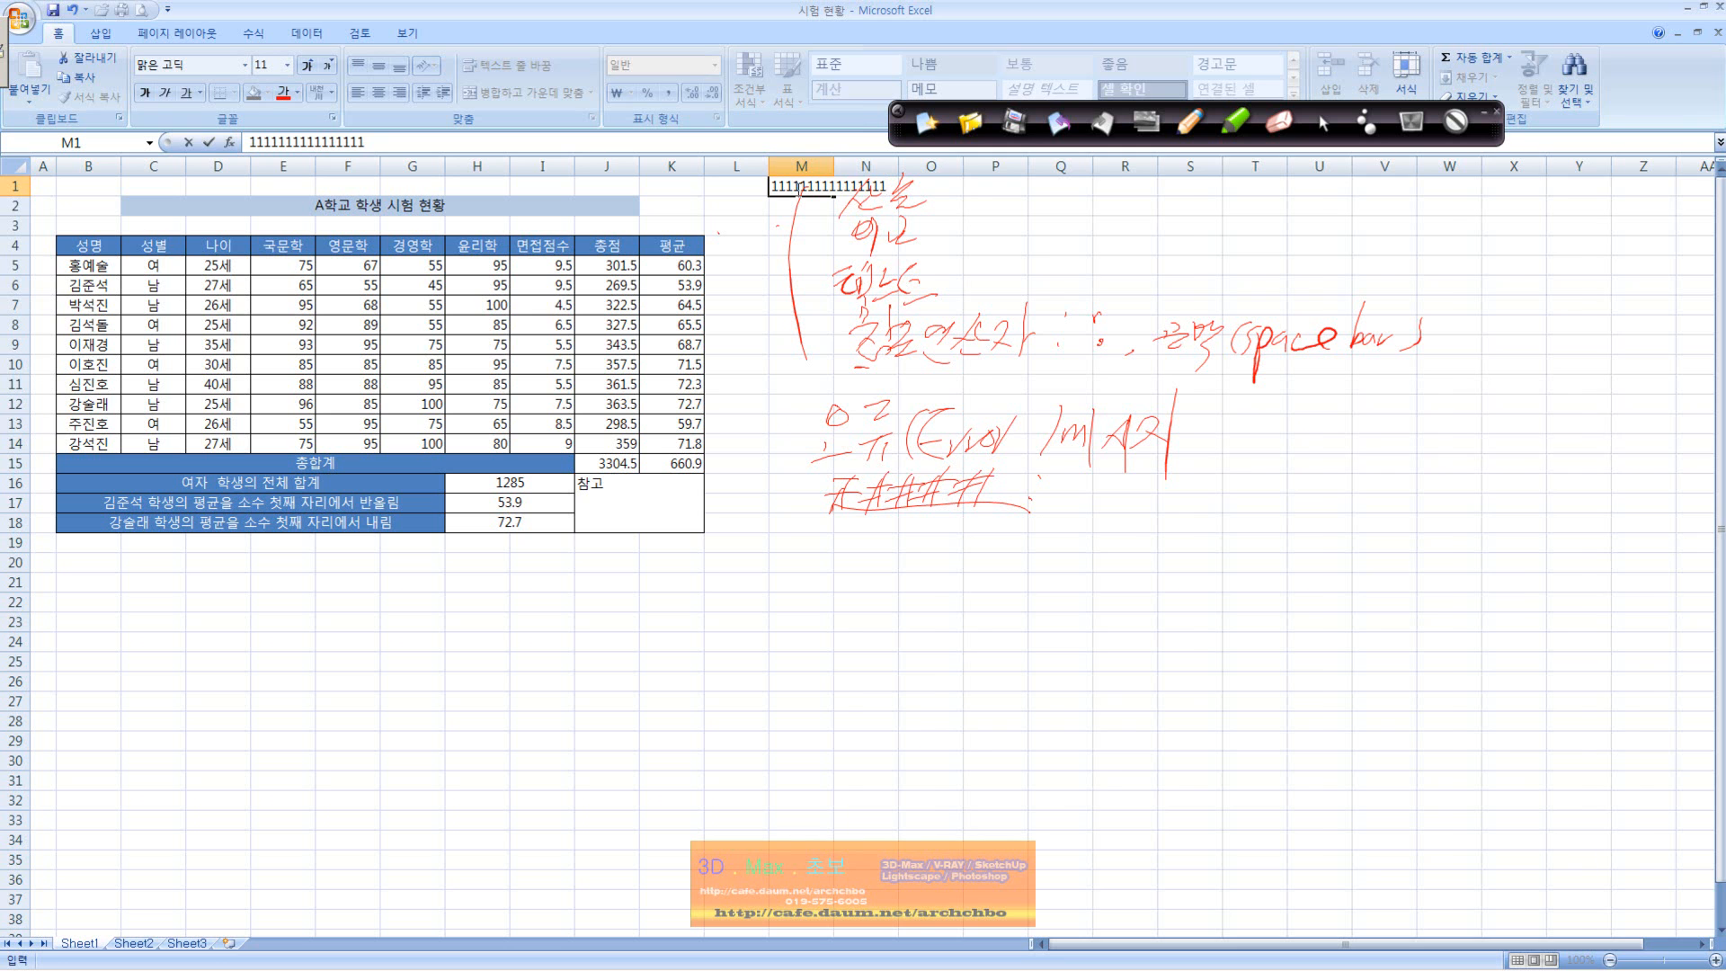
key("Return")
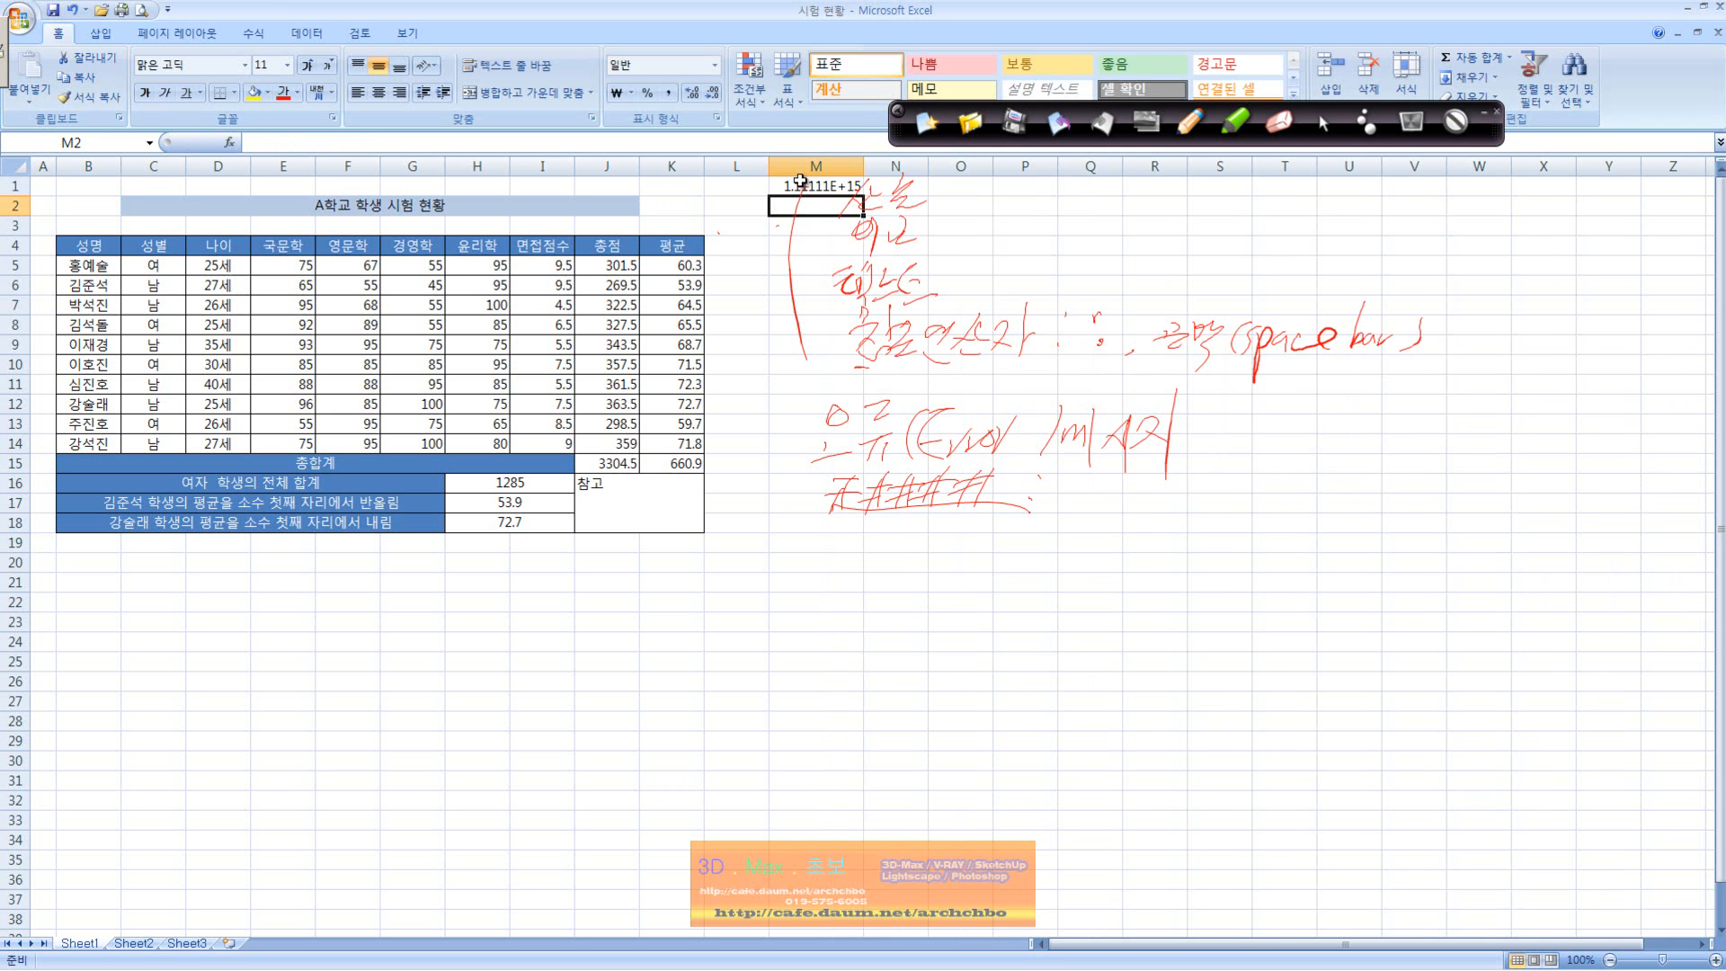
left_click(800, 179)
key("Delete")
left_click(827, 579)
type("999999")
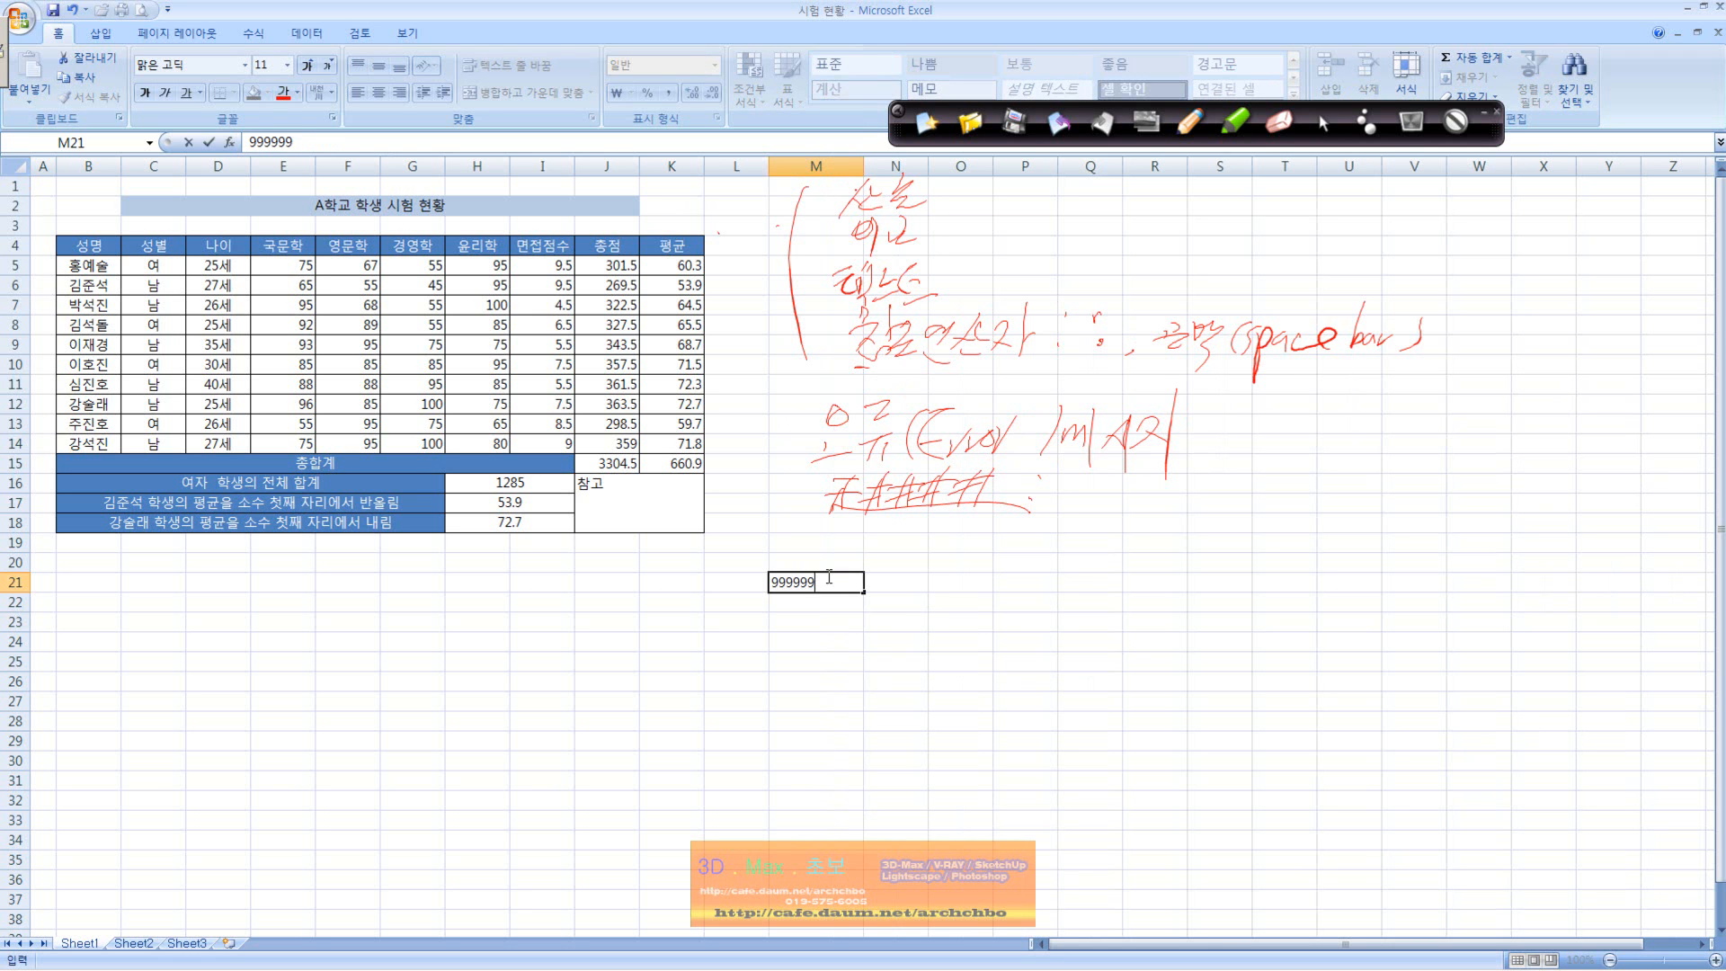
type("99999")
key("Tab")
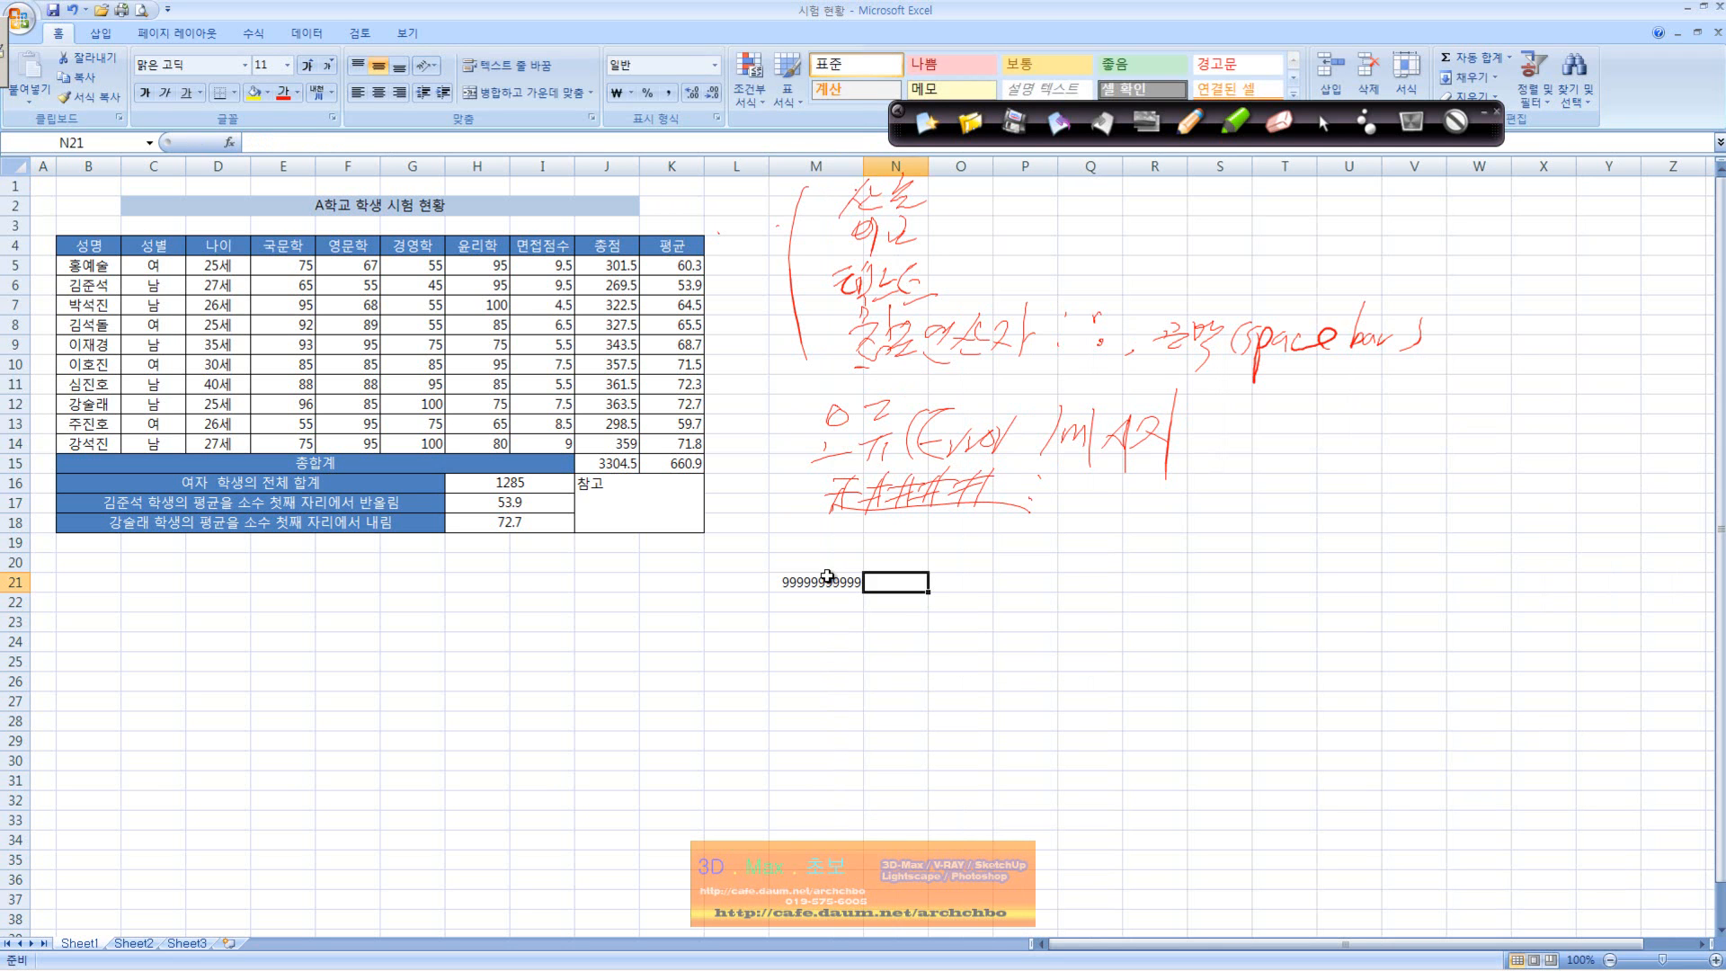
type("888888888")
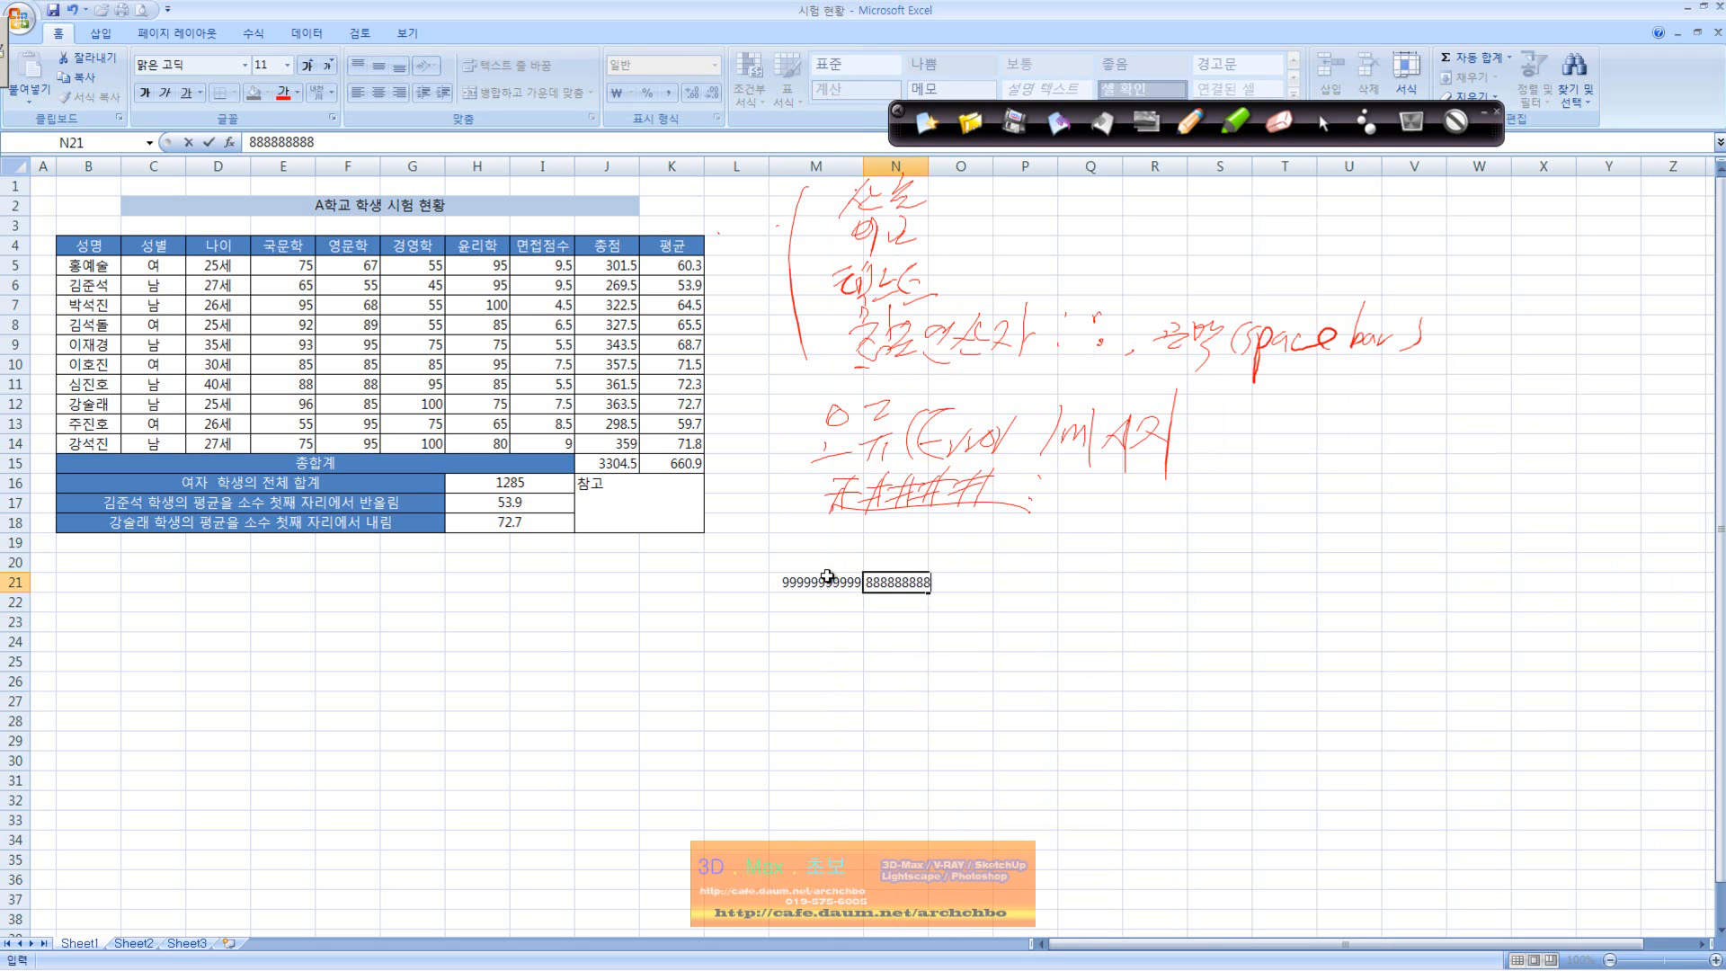
key("BackSpace")
key("Return")
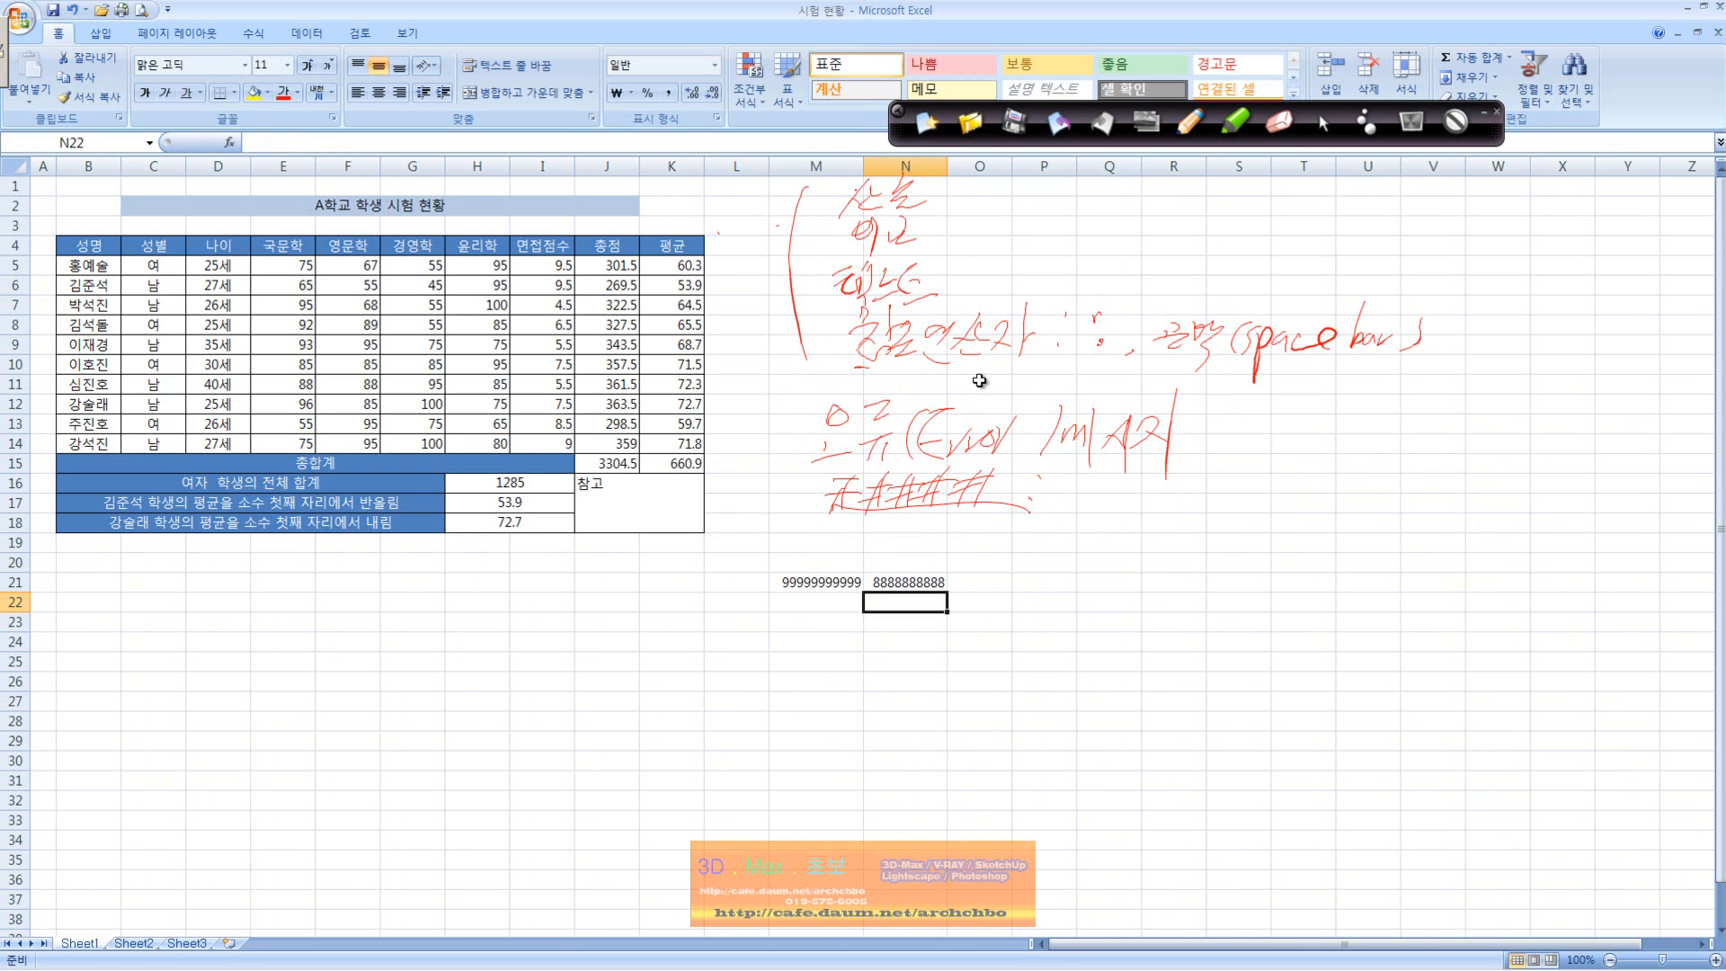
- Total M21:N21 with a SUM formula in O21 and narrow column O
left_click(979, 582)
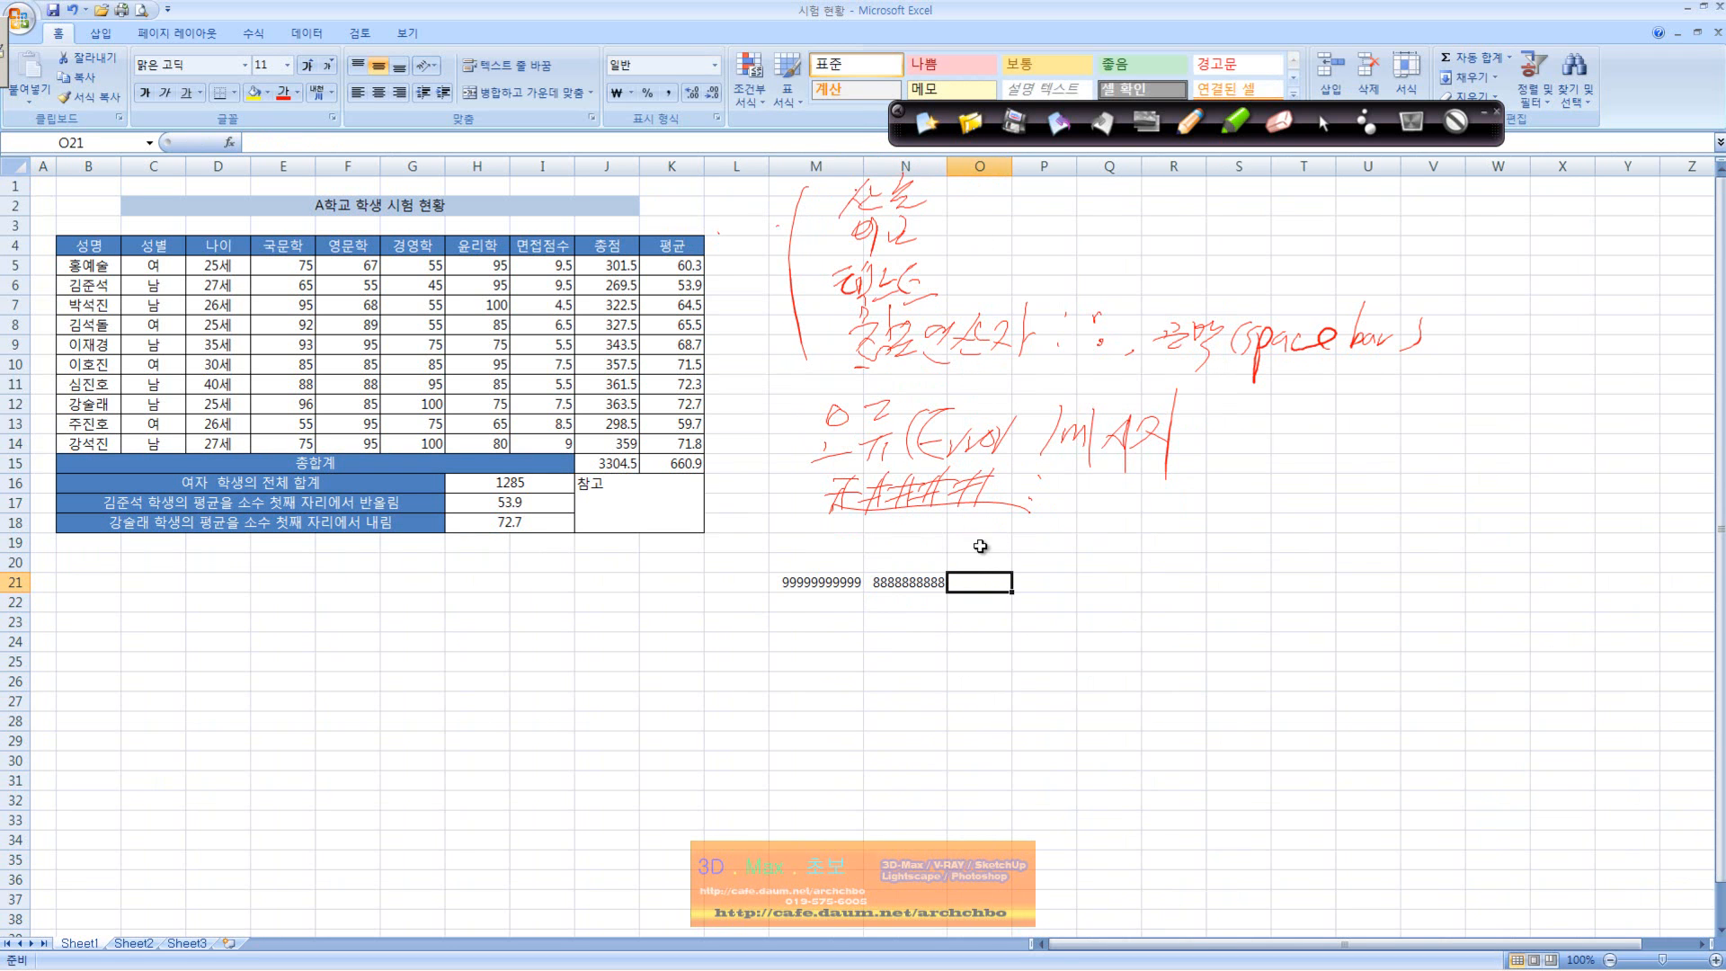
left_click(1469, 57)
key("Return")
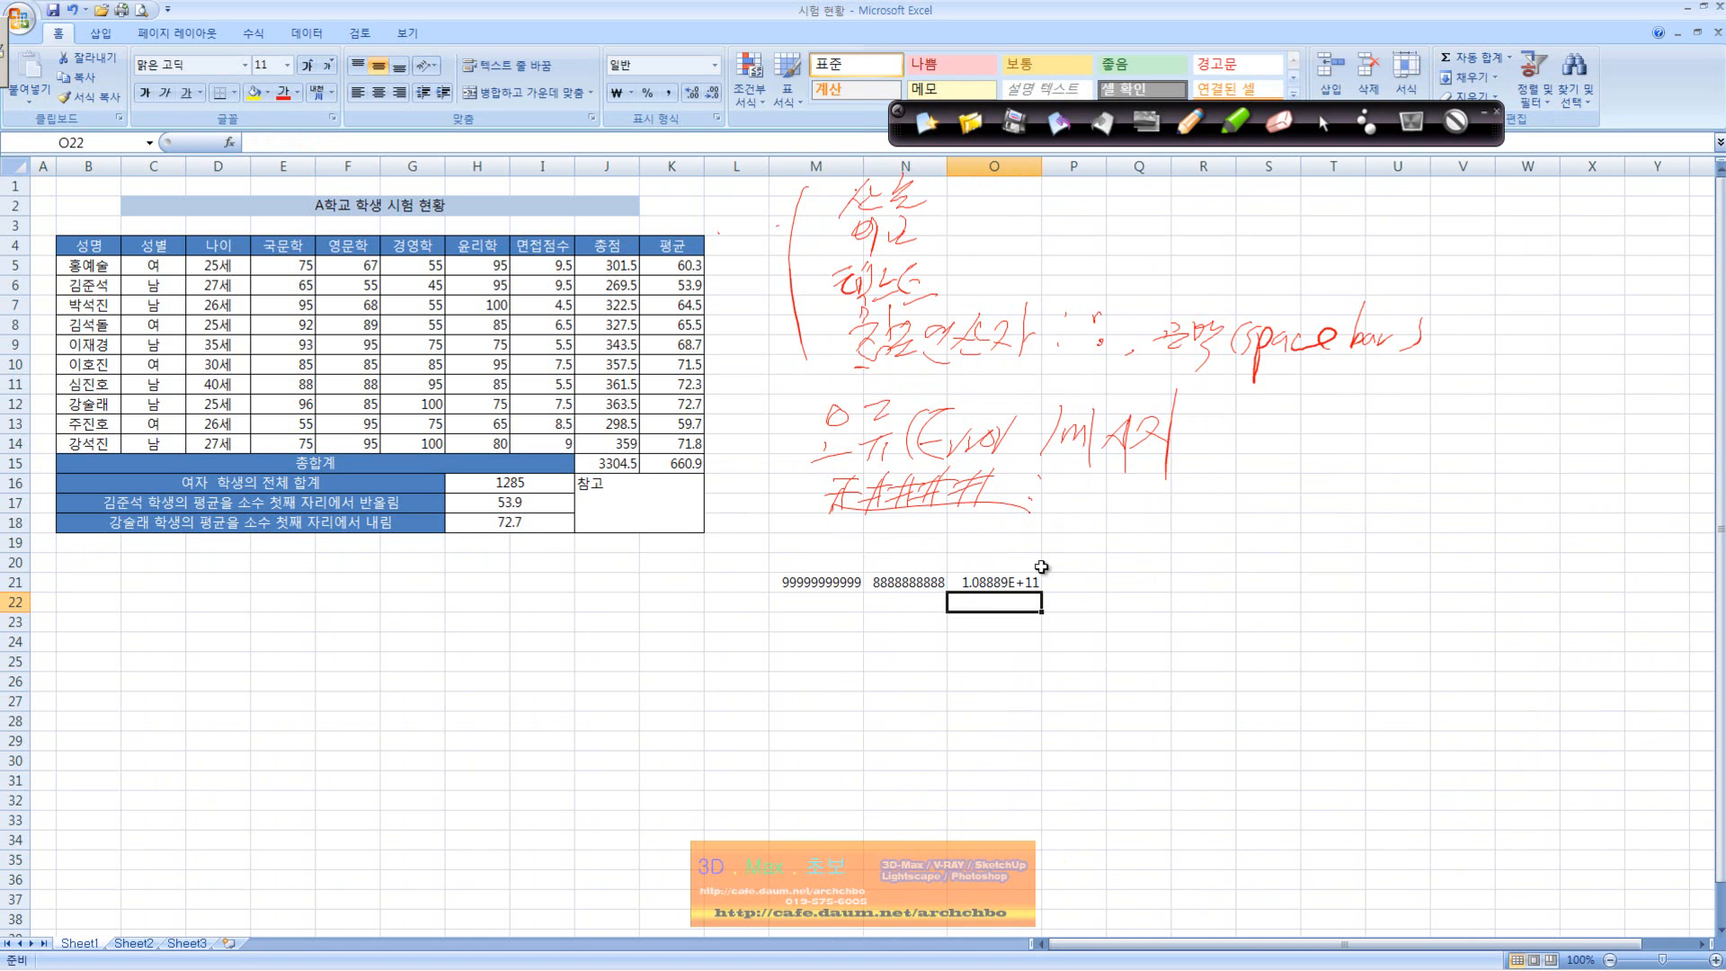
left_click_drag(1040, 169, 1004, 170)
- Change the number format of the sum cell O21 to 숫자
left_click(992, 581)
right_click(993, 581)
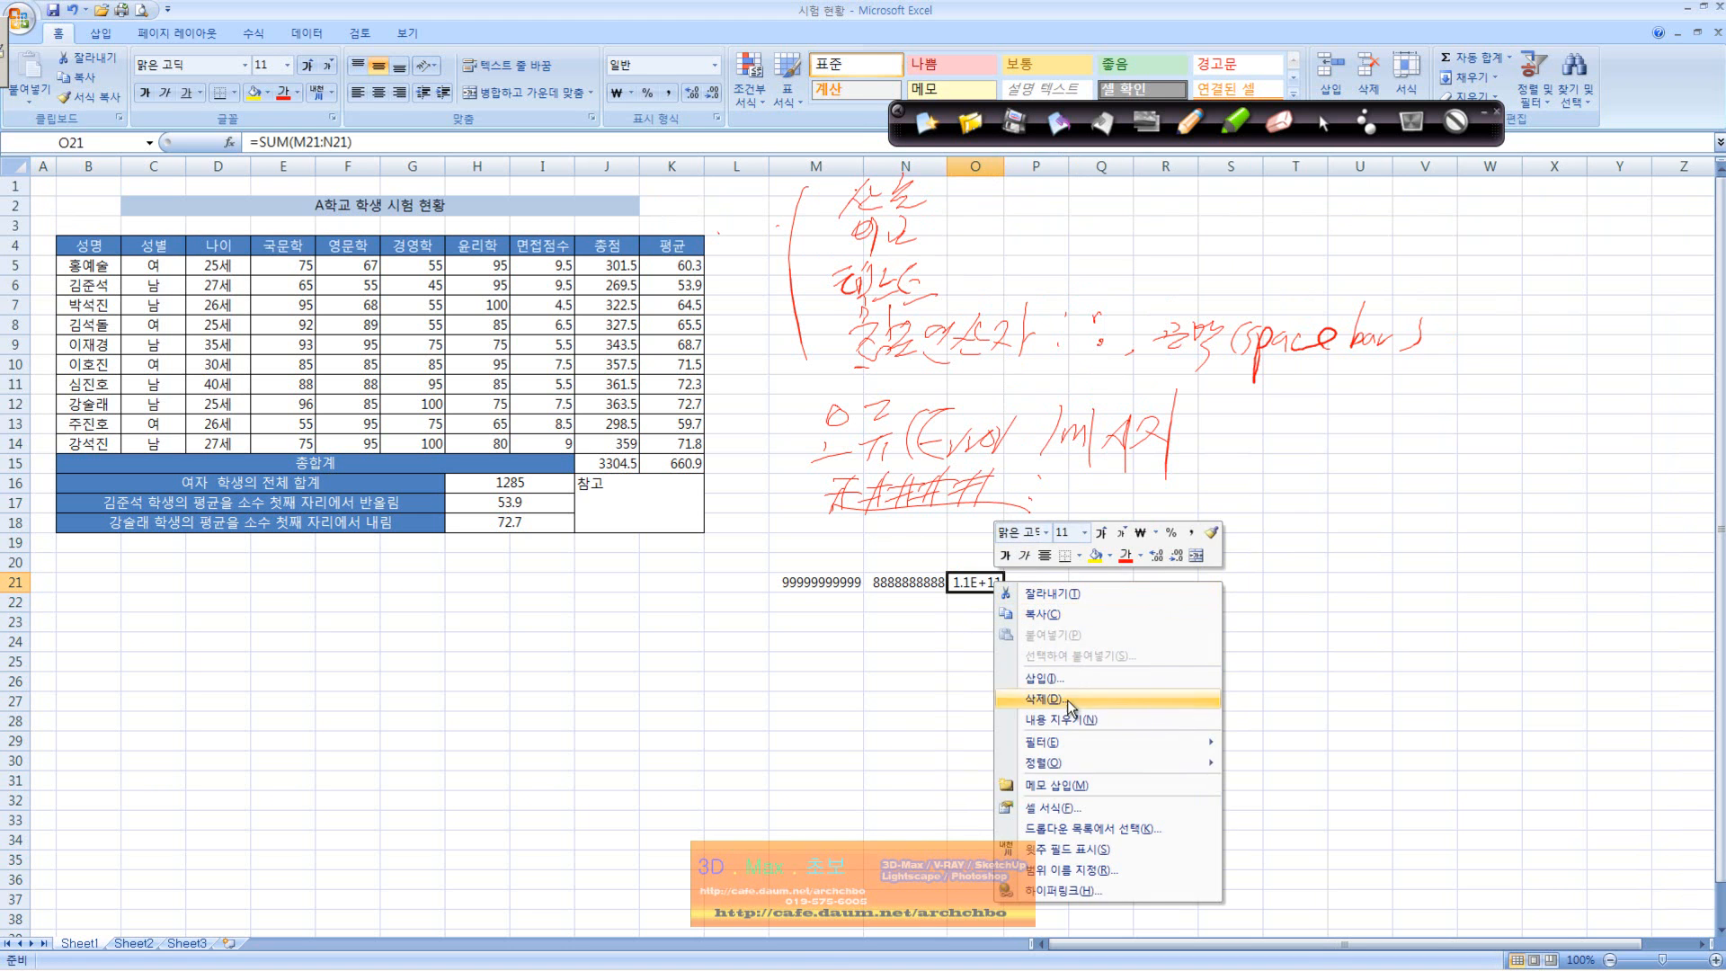
left_click(1074, 809)
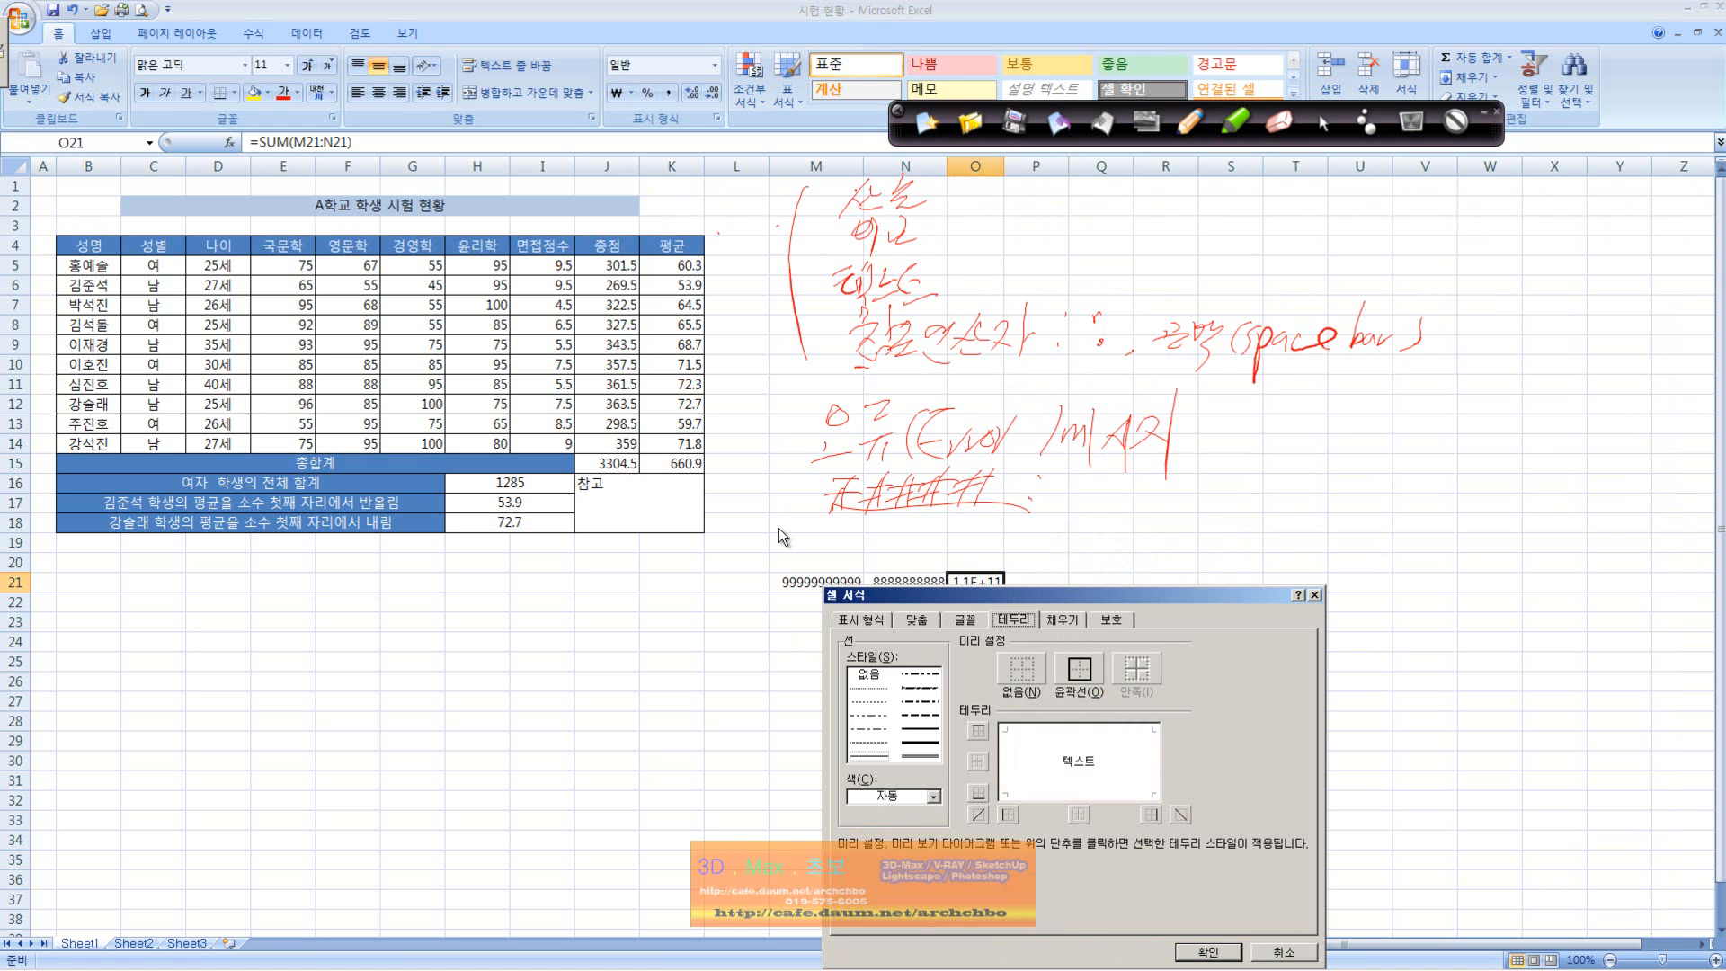
left_click(861, 620)
left_click(852, 667)
left_click(1207, 951)
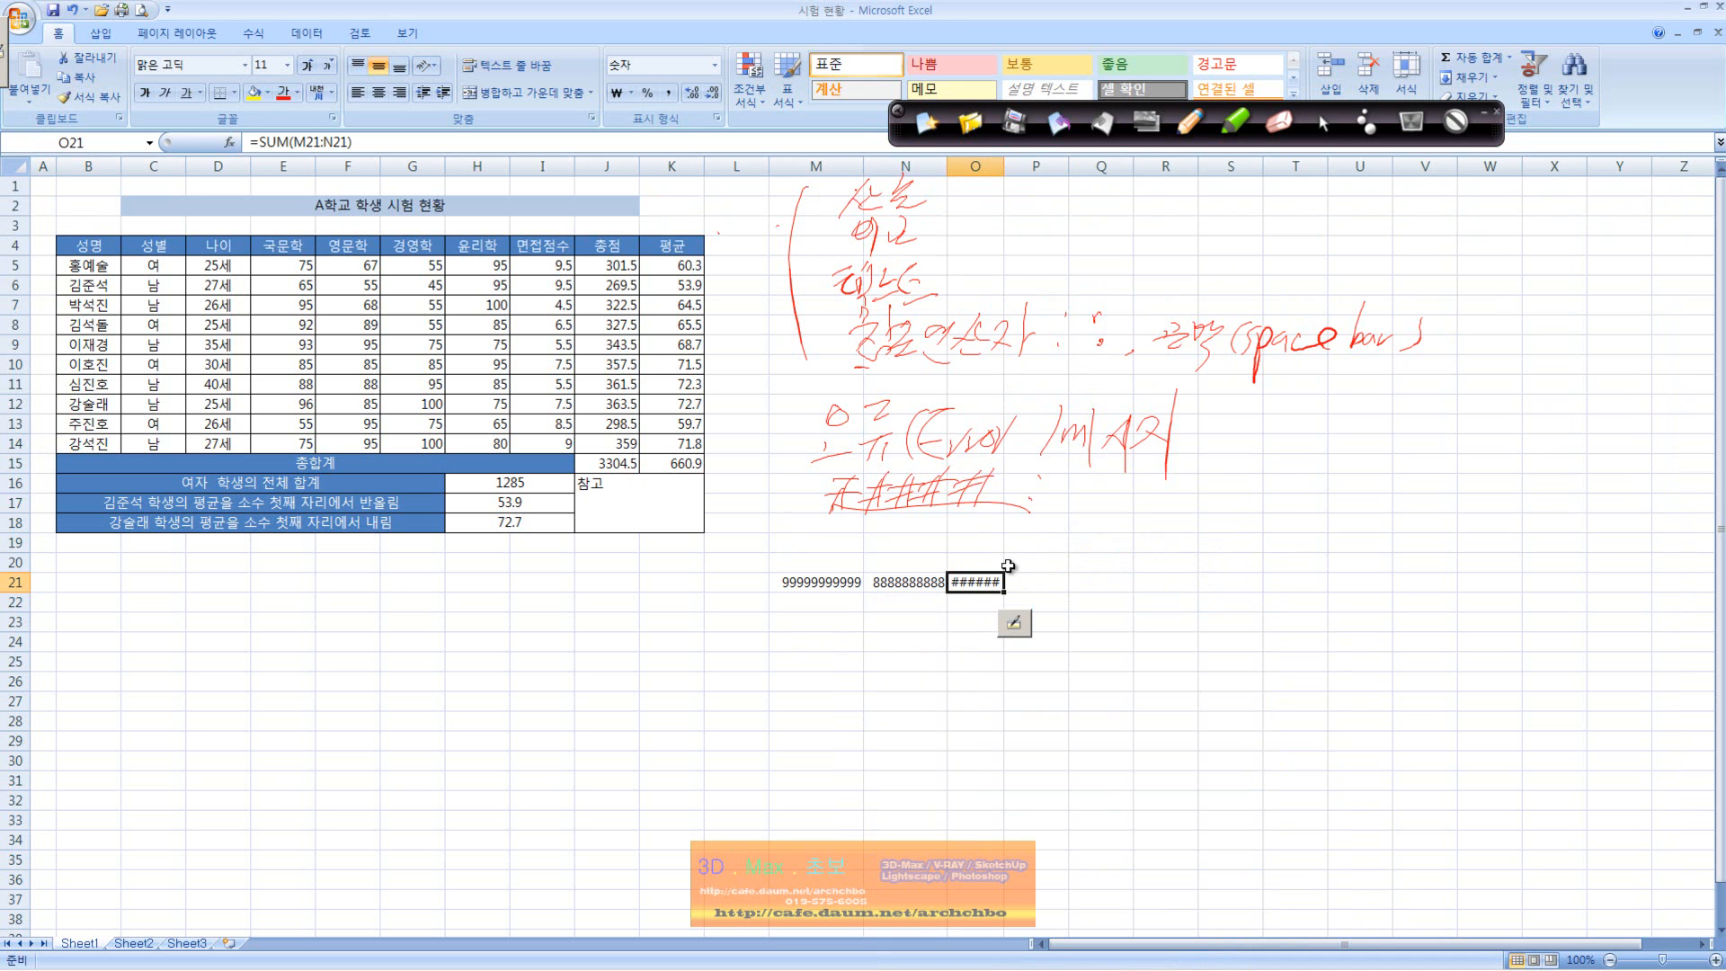
- Widen column O slightly and clear the sample values and sum around row 21
mouse_move(1004, 167)
left_mouse_down()
mouse_move(1048, 169)
mouse_move(1016, 169)
left_mouse_up()
left_click_drag(1071, 584, 860, 600)
key("Delete")
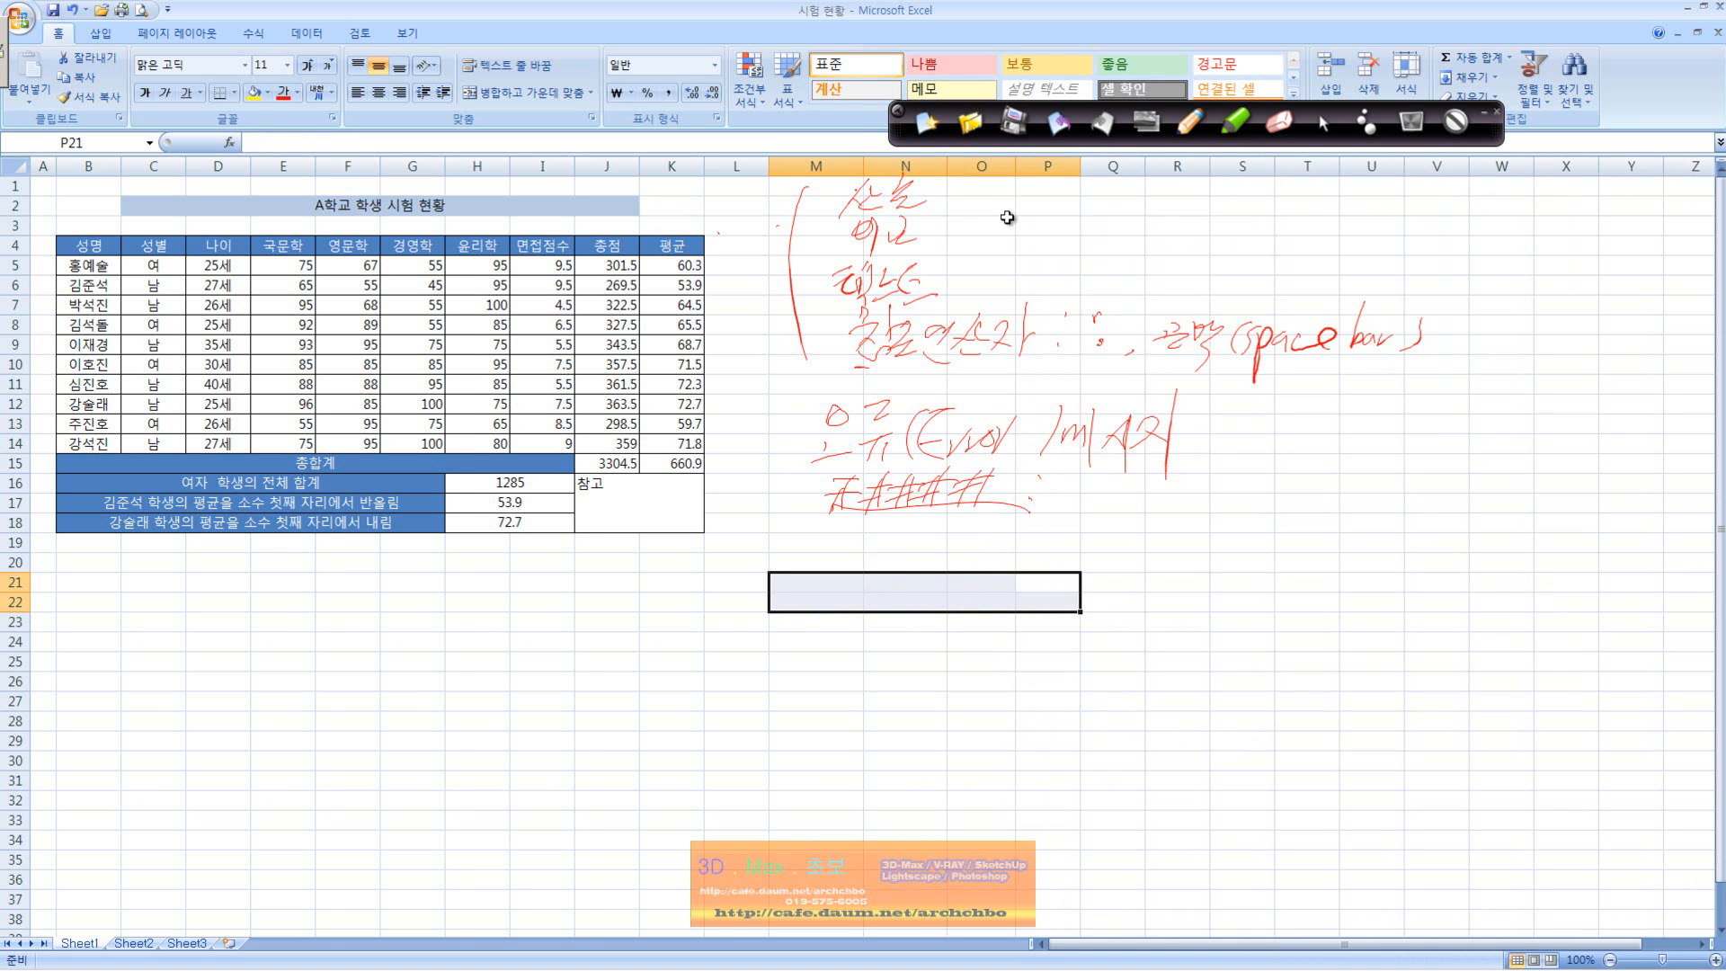
- Handwrite the #NULL! error below ##### with the explanation 공통부분이 없는 두 영역의 부분을 지정
left_click(1190, 123)
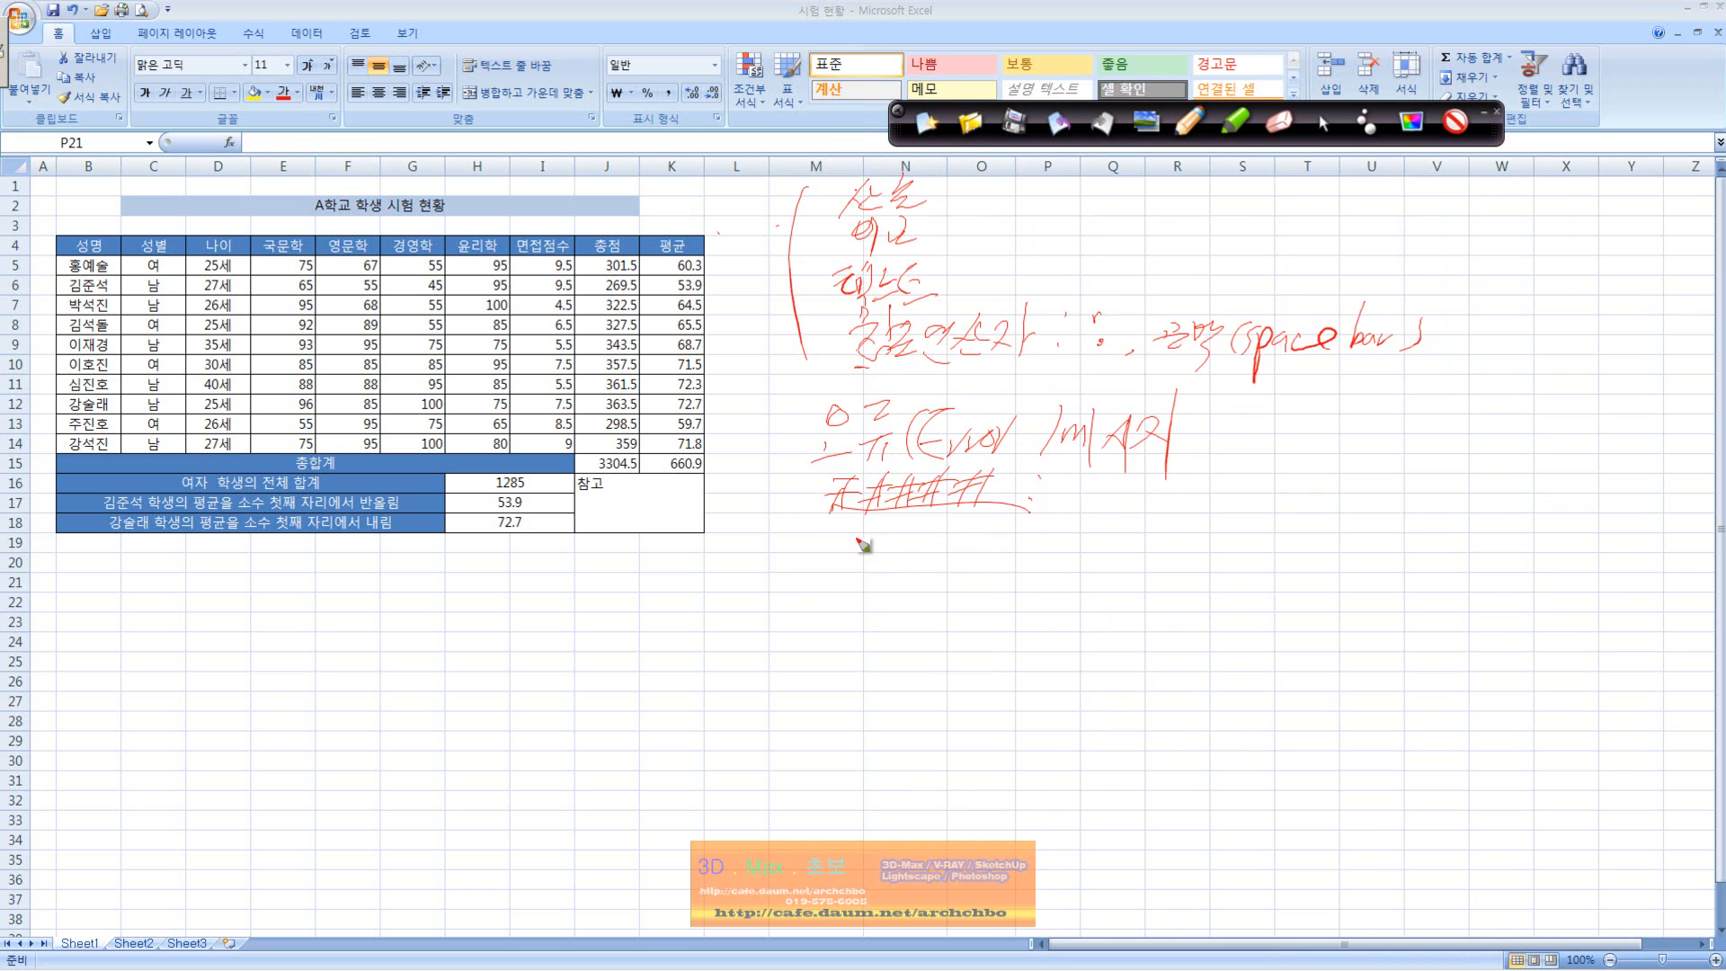
mouse_move(830, 534)
left_mouse_down()
mouse_move(854, 551)
mouse_move(986, 540)
left_mouse_up()
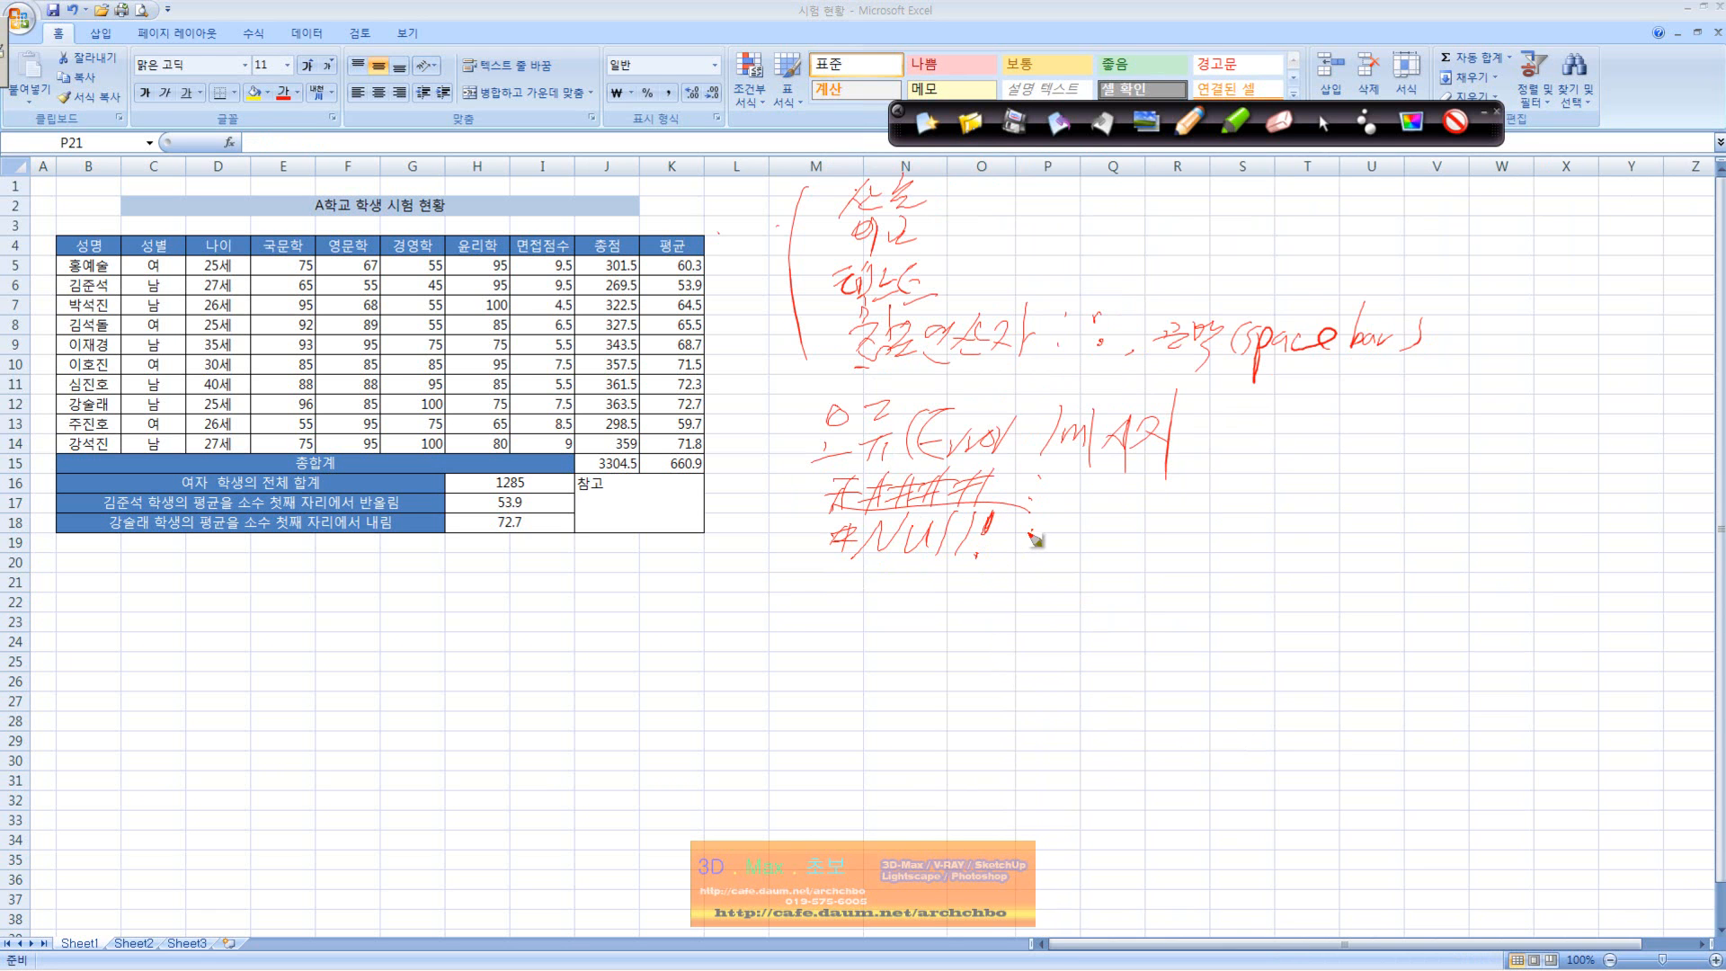
left_click_drag(1042, 529, 1069, 544)
left_click_drag(1055, 548, 1101, 520)
mouse_move(1082, 526)
left_mouse_down()
mouse_move(1151, 562)
mouse_move(1420, 526)
mouse_move(1418, 562)
mouse_move(1510, 535)
mouse_move(1488, 566)
mouse_move(1649, 544)
mouse_move(1668, 551)
mouse_move(1663, 588)
left_mouse_up()
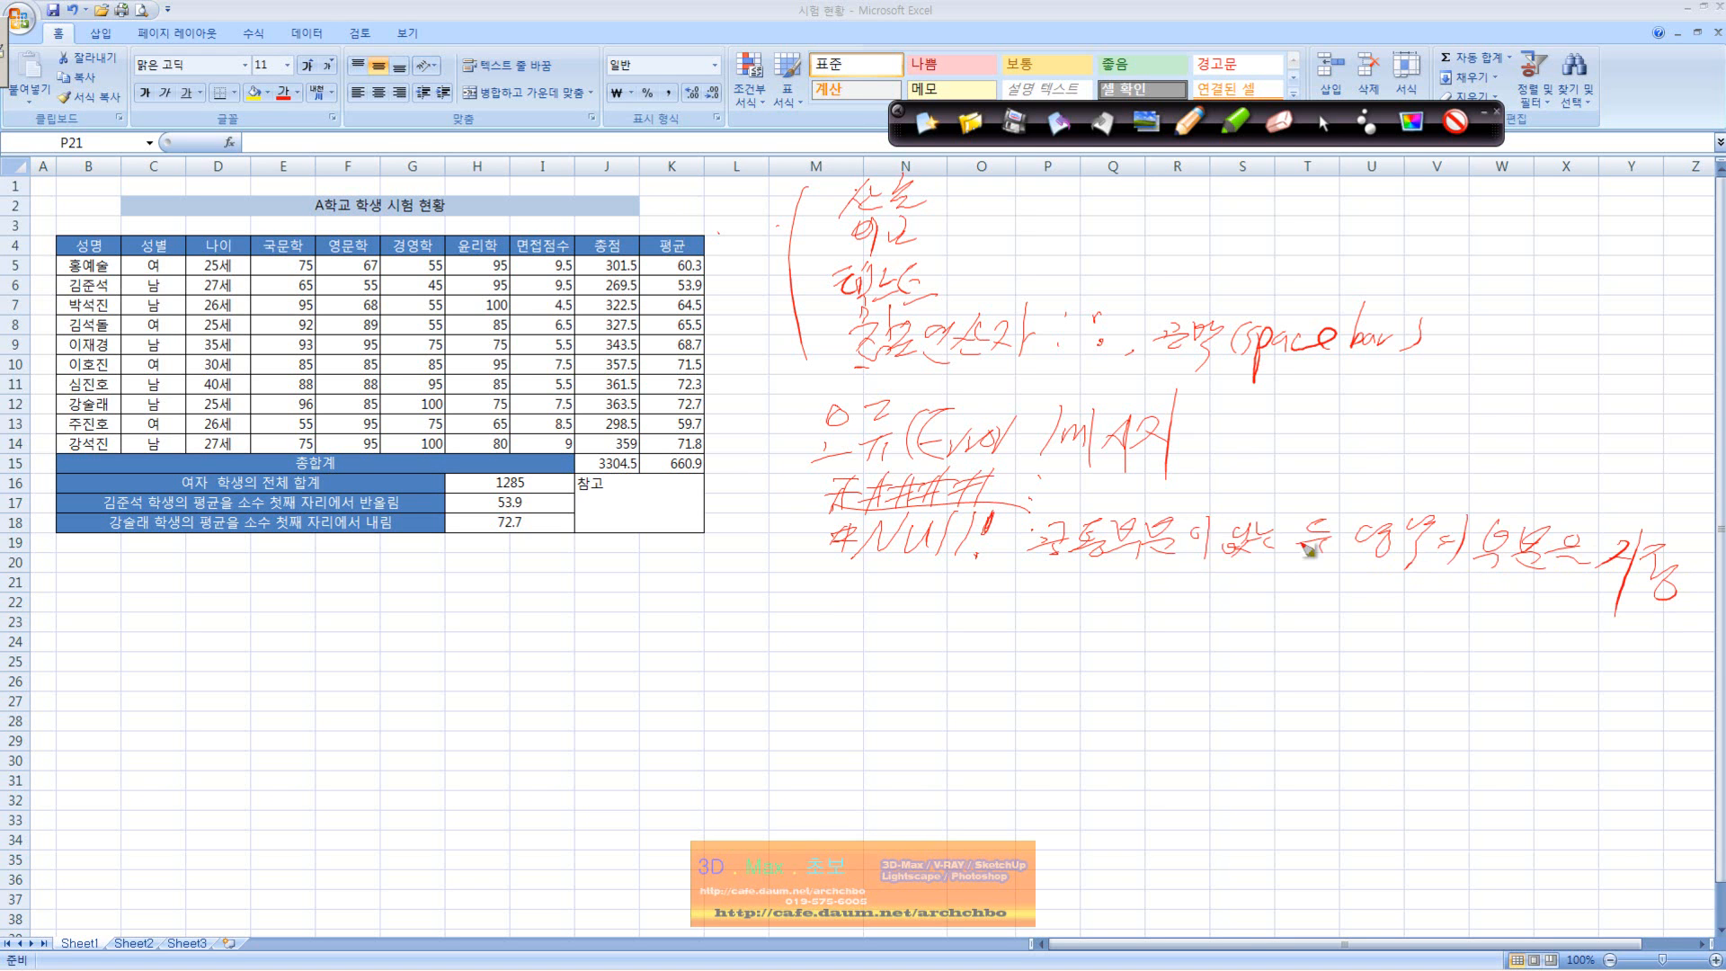
- Handwrite the #DIV/0! error on the next line with the explanation 나눌 수 없다, and underline DIV
left_click_drag(823, 579, 837, 578)
left_click_drag(812, 597, 837, 594)
mouse_move(827, 582)
left_mouse_down()
mouse_move(815, 609)
mouse_move(830, 605)
left_mouse_up()
mouse_move(787, 542)
left_mouse_down()
mouse_move(847, 619)
mouse_move(935, 568)
mouse_move(917, 615)
left_mouse_up()
left_click_drag(971, 584, 996, 601)
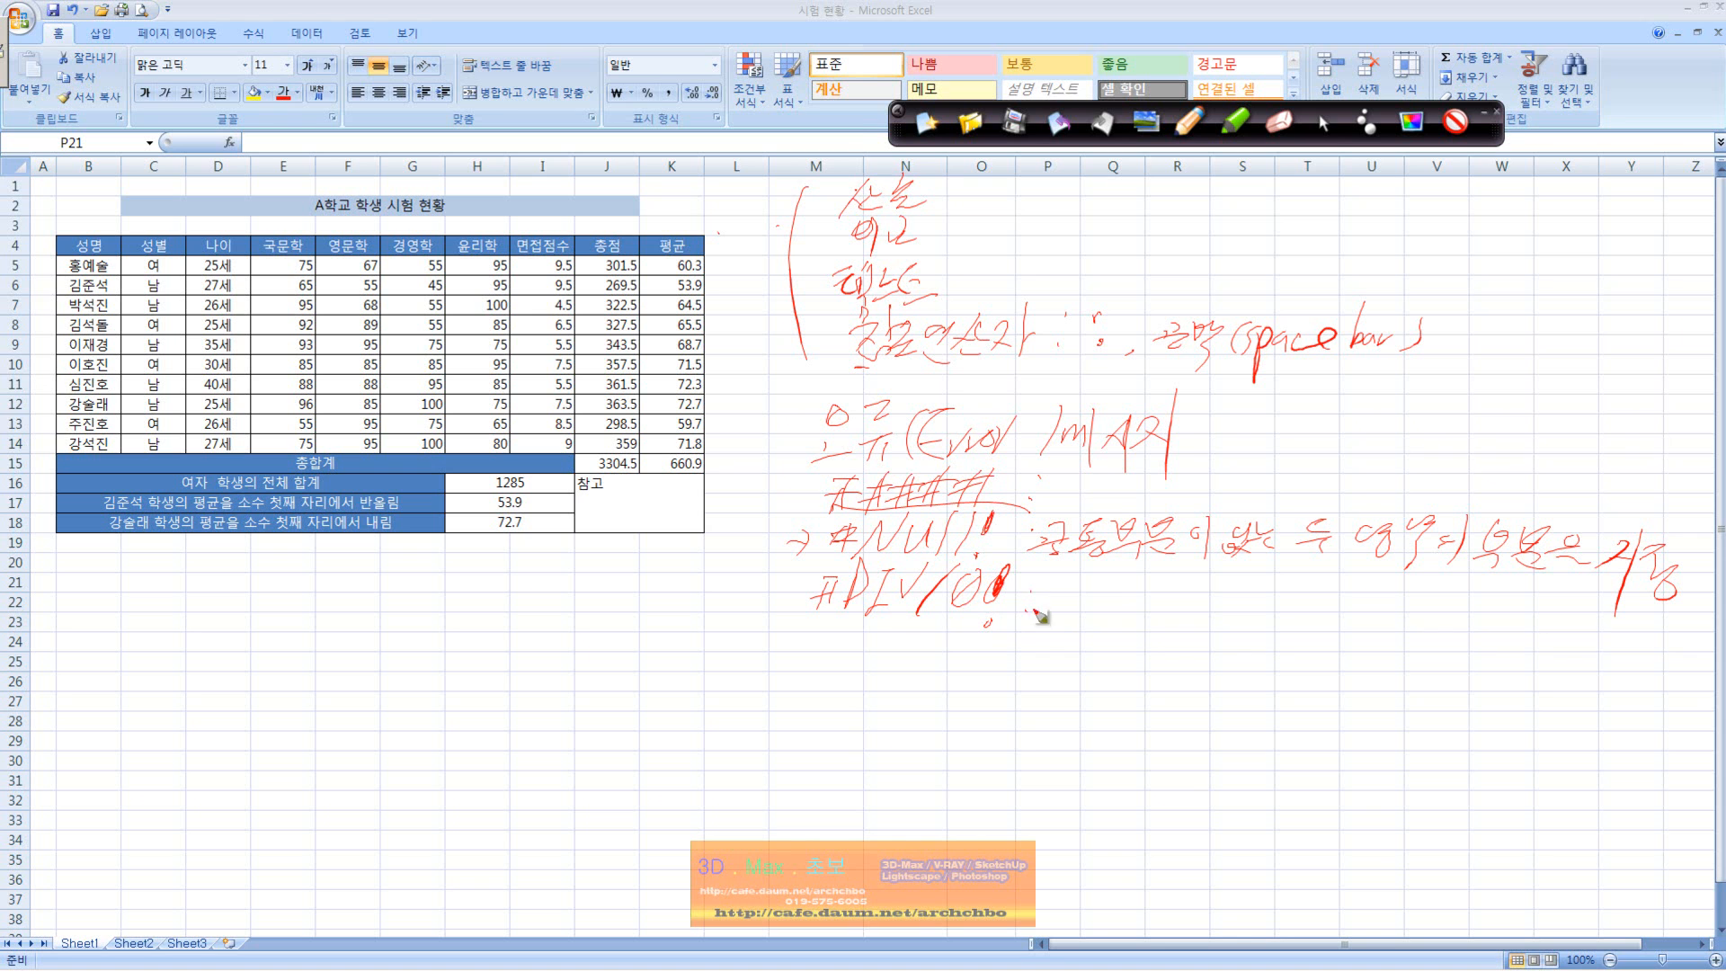
left_click_drag(845, 618, 896, 621)
left_click_drag(1045, 578, 1065, 622)
left_click_drag(1061, 607, 1113, 583)
mouse_move(1075, 601)
left_mouse_down()
mouse_move(1113, 594)
mouse_move(1113, 616)
left_mouse_up()
mouse_move(1143, 567)
left_mouse_down()
mouse_move(1129, 594)
mouse_move(1214, 619)
mouse_move(1241, 597)
mouse_move(1265, 629)
mouse_move(1281, 608)
left_mouse_up()
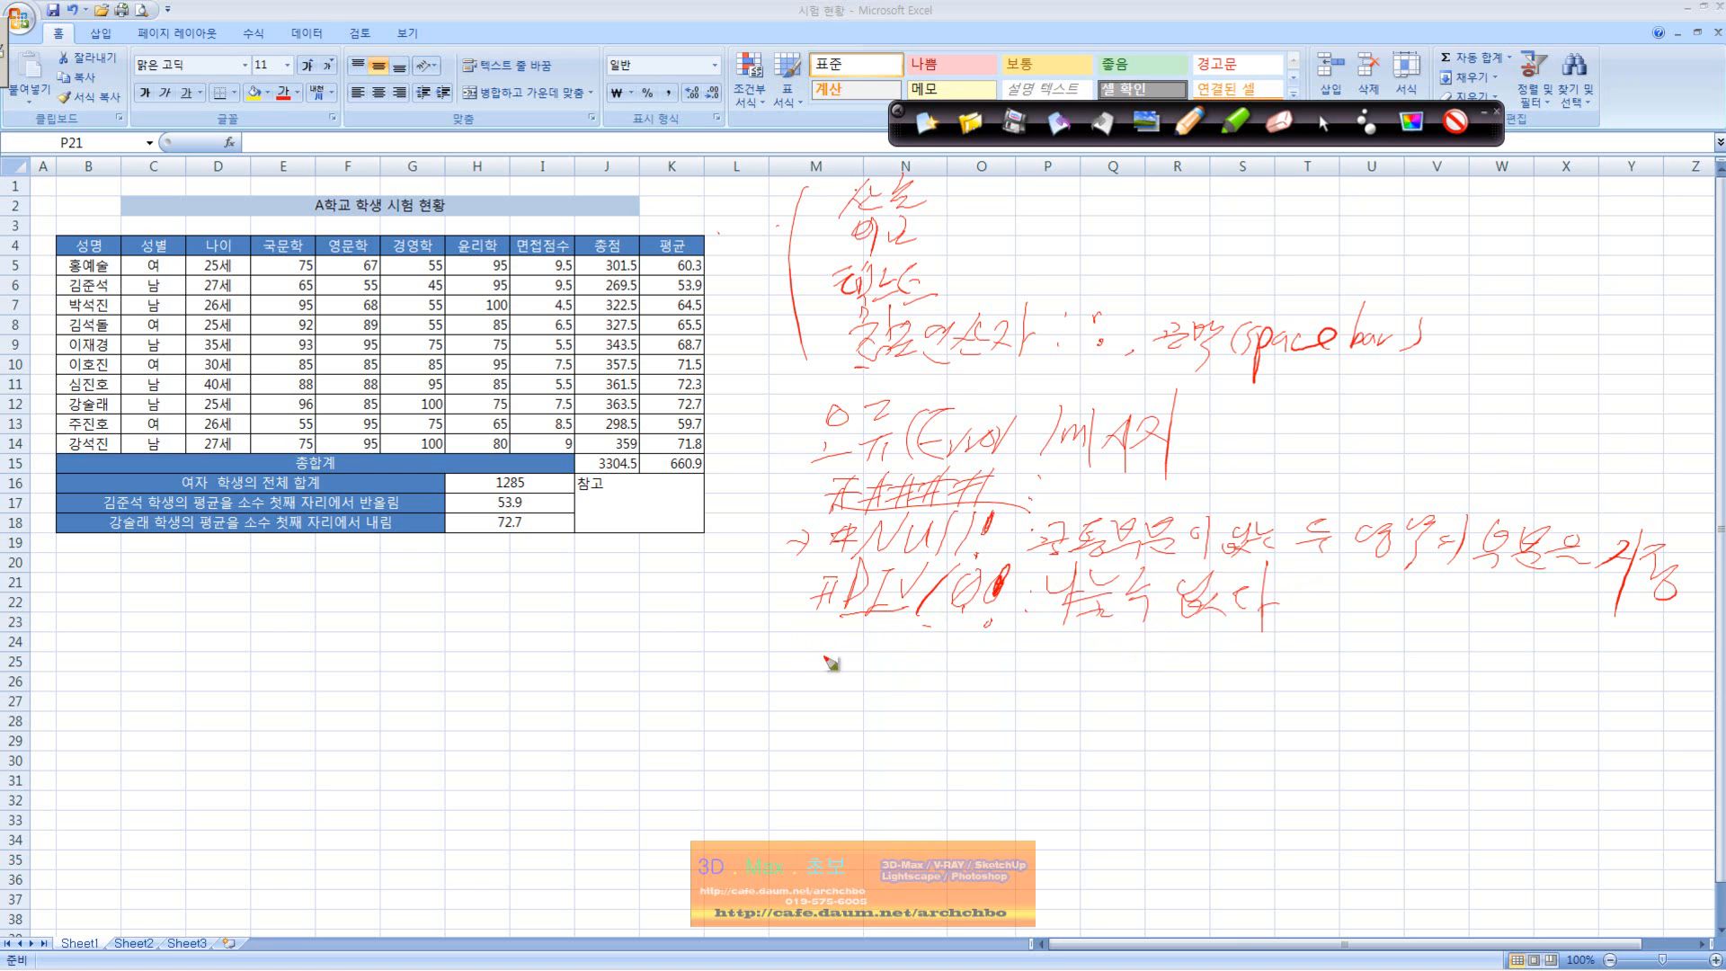
- Handwrite the #Value! error below #DIV/0! with the explanation 수식 작성시 잘못된 인수나 피연산자 사용시 발생
mouse_move(811, 642)
left_mouse_down()
mouse_move(834, 654)
mouse_move(865, 629)
mouse_move(895, 670)
mouse_move(983, 649)
mouse_move(1065, 666)
mouse_move(1101, 652)
mouse_move(1128, 670)
mouse_move(1208, 643)
mouse_move(1308, 665)
mouse_move(1304, 680)
mouse_move(1420, 661)
mouse_move(1519, 679)
mouse_move(1564, 656)
mouse_move(1650, 676)
left_mouse_up()
mouse_move(1552, 697)
left_mouse_down()
mouse_move(1600, 719)
mouse_move(1668, 652)
mouse_move(1649, 710)
left_mouse_up()
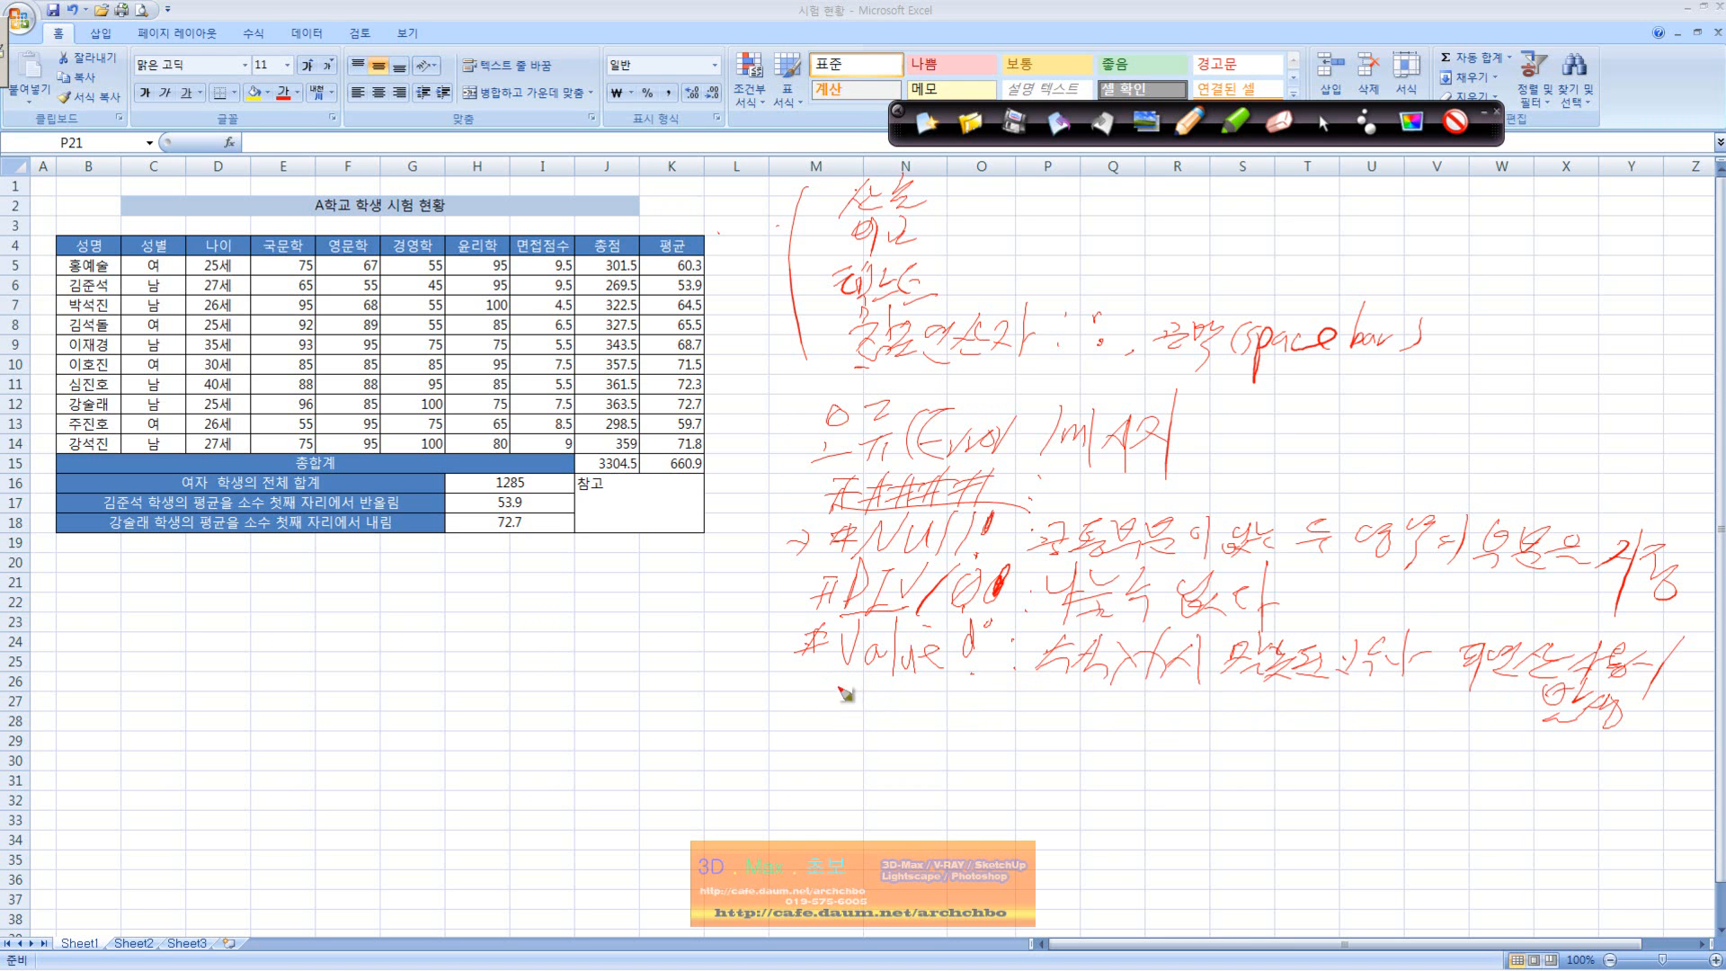
- Handwrite the #Ref! error below #Value! with the explanation 유효하지 않은 셀 참조
left_click_drag(806, 687, 831, 684)
mouse_move(804, 703)
left_mouse_down()
mouse_move(823, 701)
mouse_move(807, 716)
left_mouse_up()
mouse_move(827, 686)
left_mouse_down()
mouse_move(820, 717)
mouse_move(838, 722)
left_mouse_up()
left_click_drag(843, 694, 889, 735)
left_click_drag(884, 709, 901, 703)
mouse_move(919, 680)
left_mouse_down()
mouse_move(915, 705)
mouse_move(917, 685)
left_mouse_up()
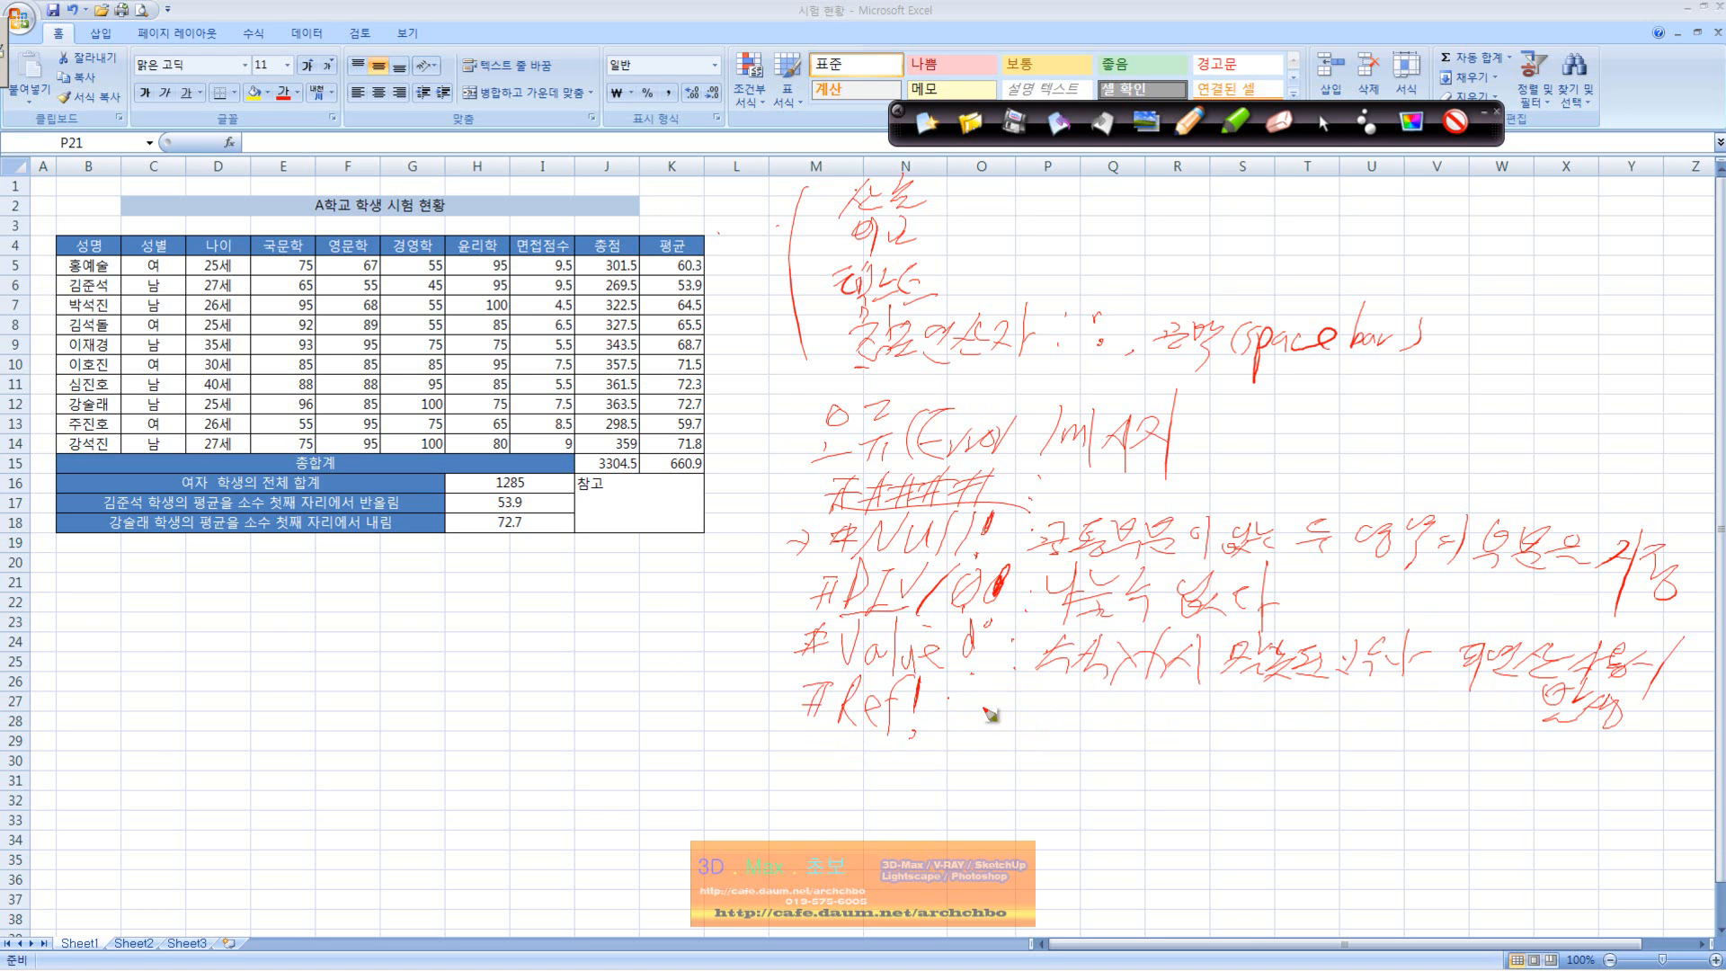
left_click_drag(990, 689, 1004, 711)
left_click_drag(987, 716, 984, 731)
mouse_move(996, 714)
left_mouse_down()
mouse_move(992, 733)
mouse_move(1022, 694)
left_mouse_up()
mouse_move(1006, 712)
left_mouse_down()
mouse_move(1031, 703)
mouse_move(1020, 720)
left_mouse_up()
left_click_drag(1016, 730, 1047, 726)
mouse_move(1075, 687)
left_mouse_down()
mouse_move(1070, 755)
mouse_move(1102, 746)
left_mouse_up()
mouse_move(1122, 691)
left_mouse_down()
mouse_move(1182, 712)
mouse_move(1169, 732)
mouse_move(1251, 736)
mouse_move(1304, 703)
mouse_move(1338, 764)
left_mouse_up()
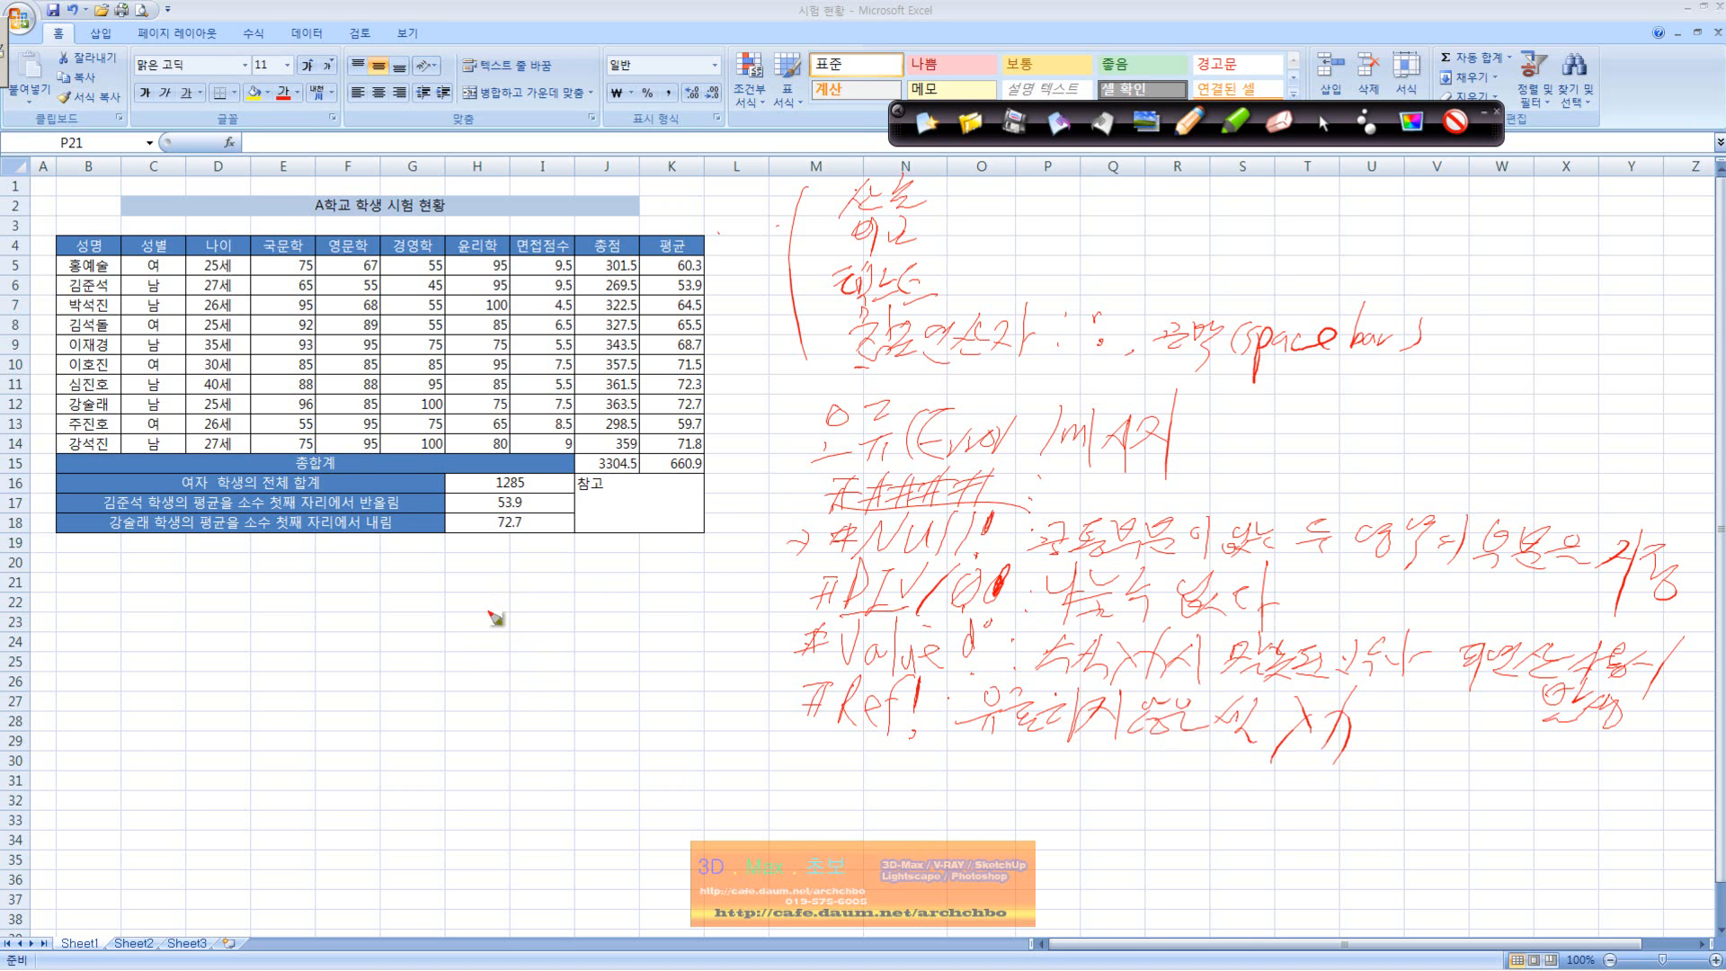
- Sketch a division example below the score table with sample values and the formula H23/I23 =
left_click_drag(490, 577, 503, 610)
mouse_move(510, 576)
left_mouse_down()
mouse_move(515, 614)
mouse_move(543, 587)
left_mouse_up()
left_click_drag(521, 600, 550, 598)
mouse_move(537, 600)
left_mouse_down()
mouse_move(537, 618)
mouse_move(563, 586)
left_mouse_up()
left_click_drag(562, 583, 561, 620)
mouse_move(471, 633)
left_mouse_down()
mouse_move(462, 654)
mouse_move(503, 633)
left_mouse_up()
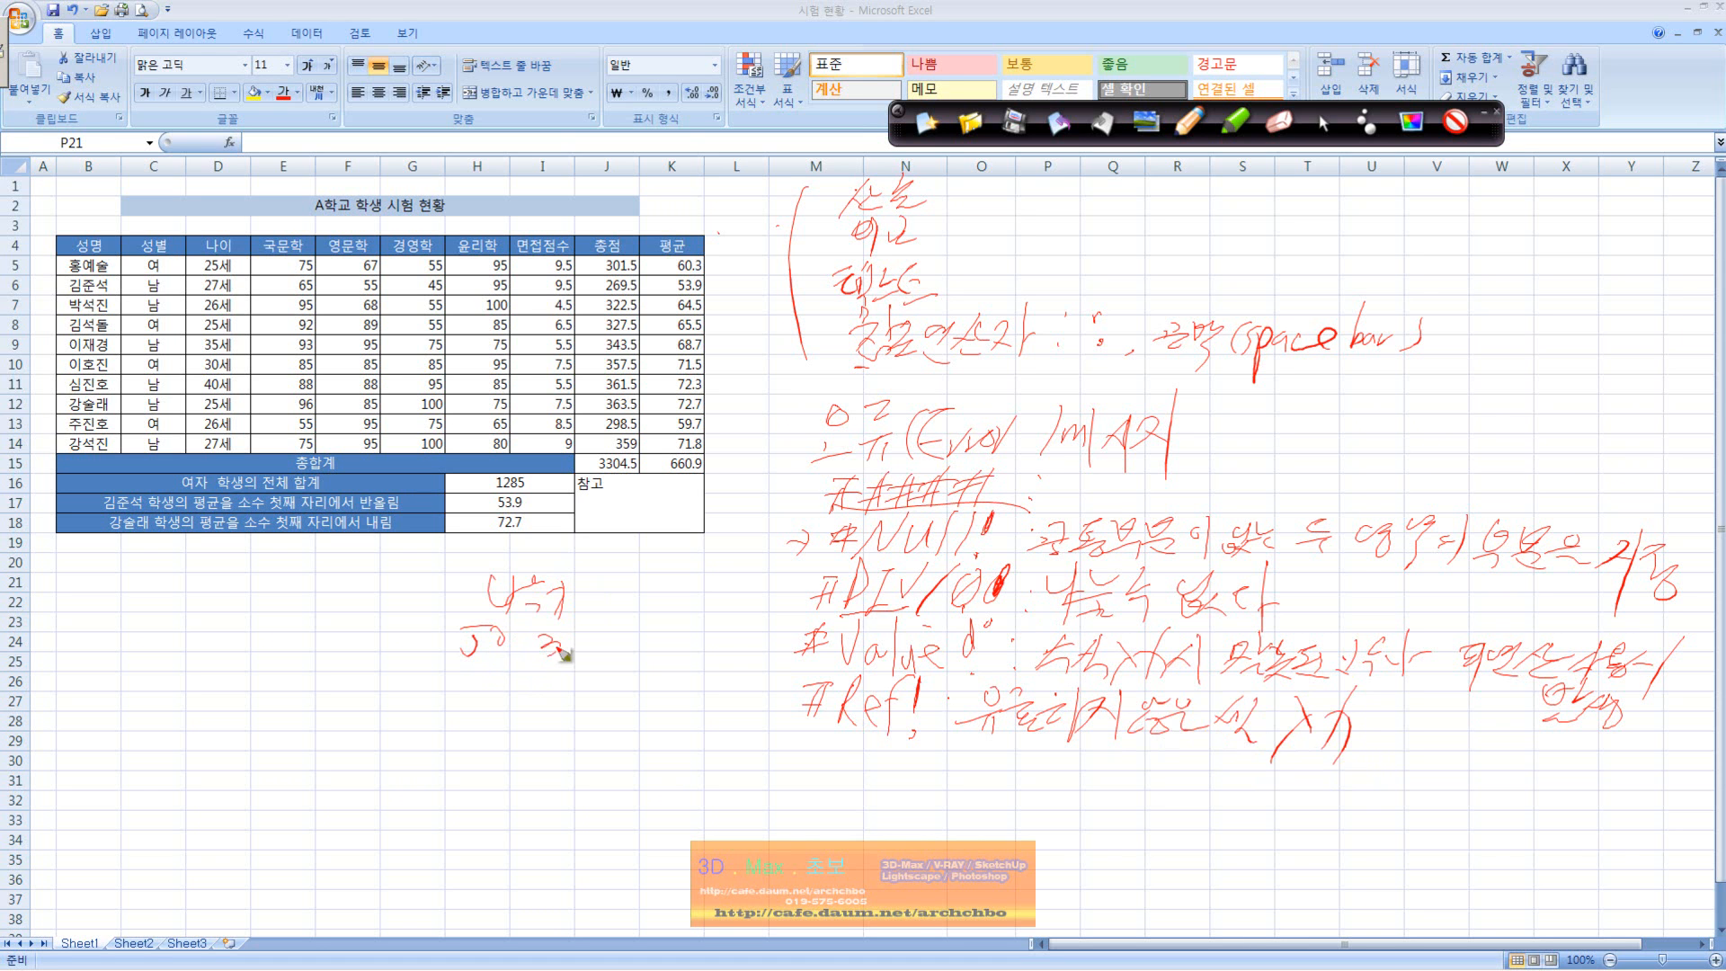
mouse_move(620, 633)
left_mouse_down()
mouse_move(534, 659)
mouse_move(574, 656)
left_mouse_up()
mouse_move(486, 676)
left_mouse_down()
mouse_move(504, 710)
mouse_move(538, 719)
mouse_move(629, 694)
mouse_move(649, 726)
mouse_move(687, 697)
mouse_move(683, 730)
mouse_move(742, 687)
left_mouse_up()
mouse_move(717, 715)
left_mouse_down()
mouse_move(790, 685)
mouse_move(758, 771)
left_mouse_up()
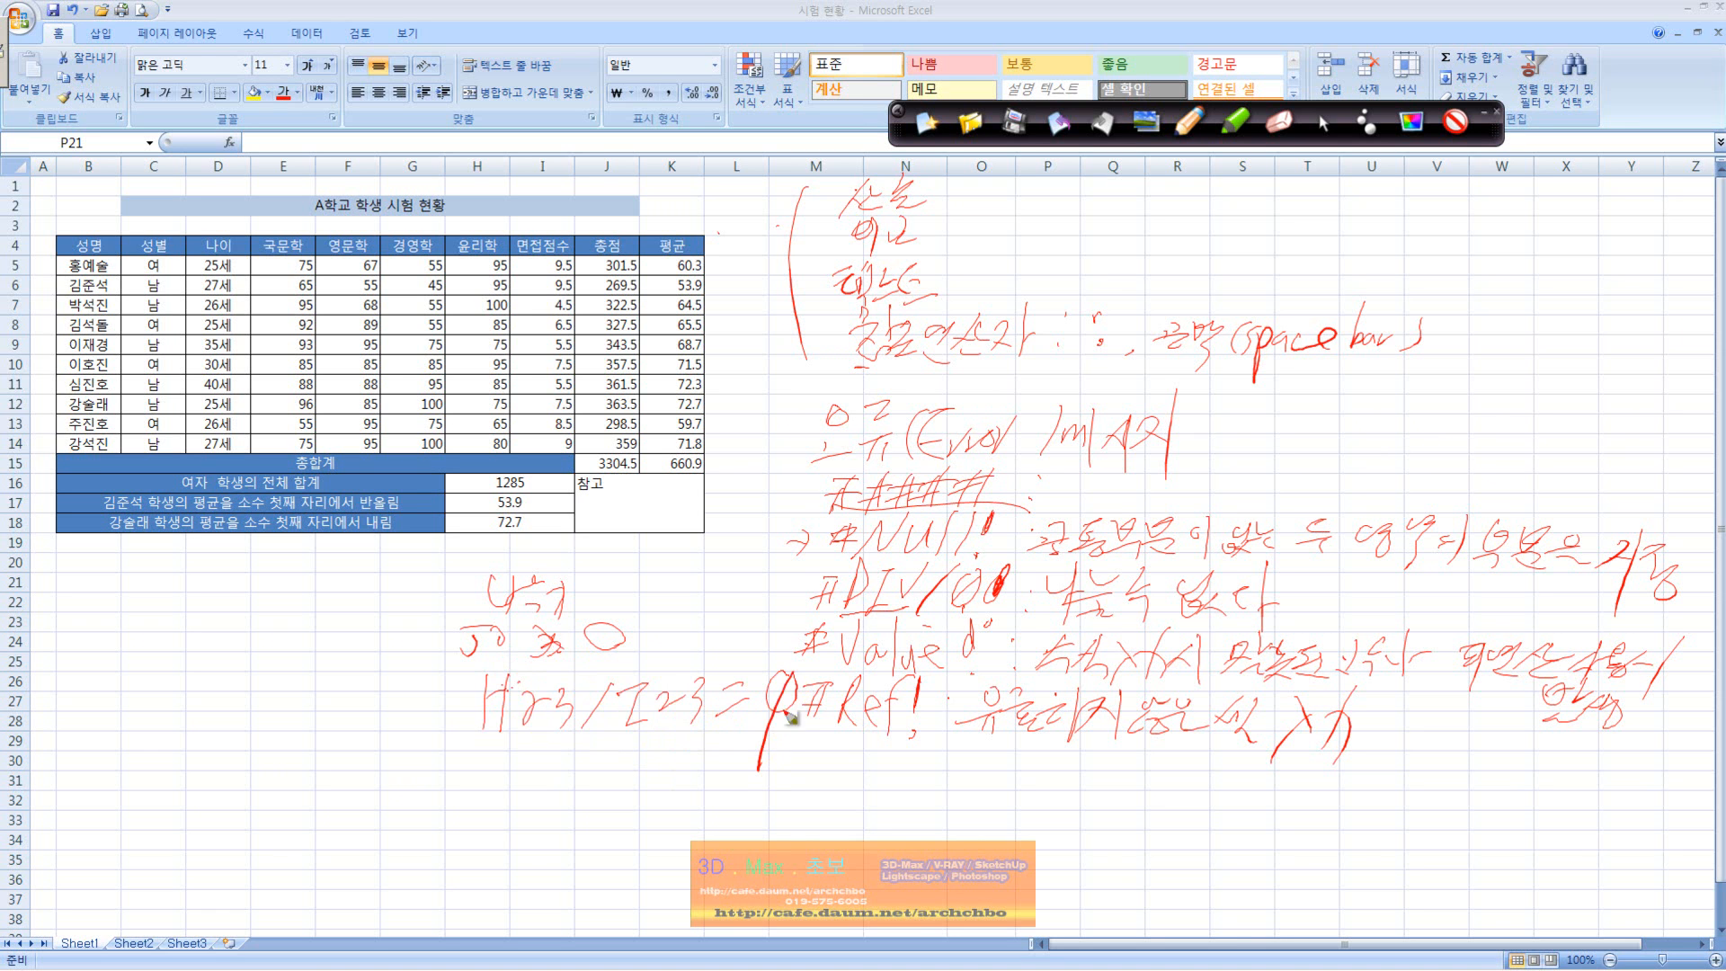
- Circle #DIV/0! and #Ref!, mark the example's divisor, underline the #Ref! explanation and link the two circled errors
left_click_drag(861, 620, 899, 617)
left_click_drag(904, 730, 885, 733)
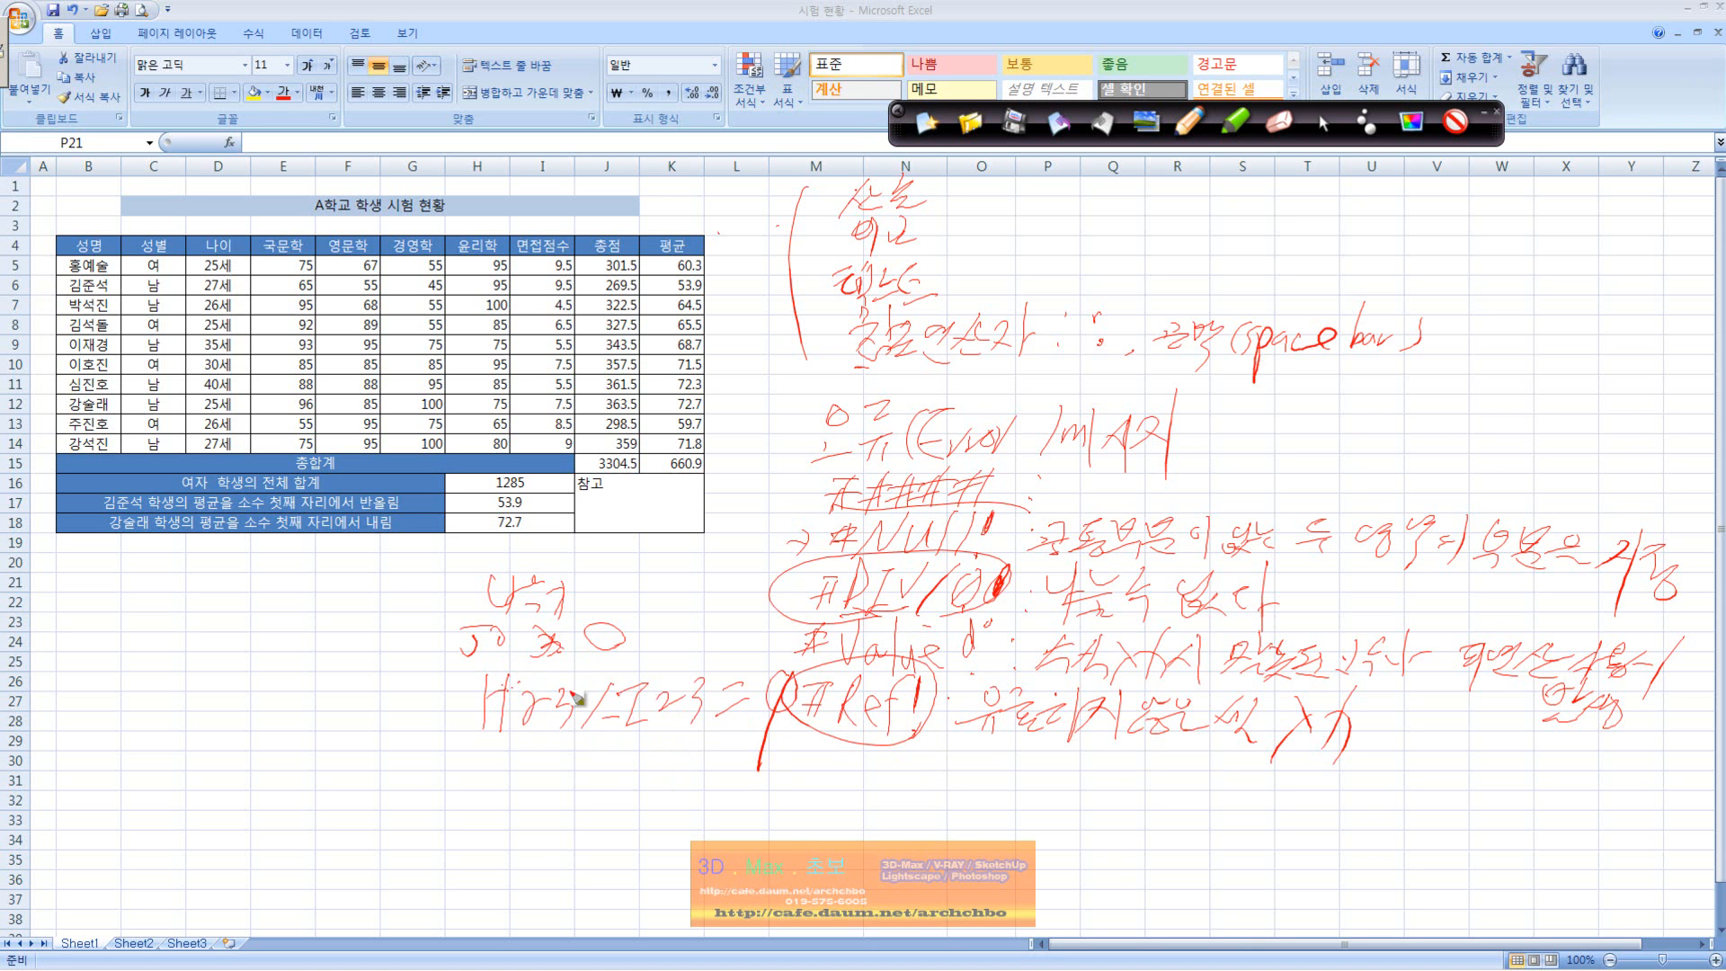
mouse_move(558, 655)
left_mouse_down()
mouse_move(548, 630)
mouse_move(561, 657)
left_mouse_up()
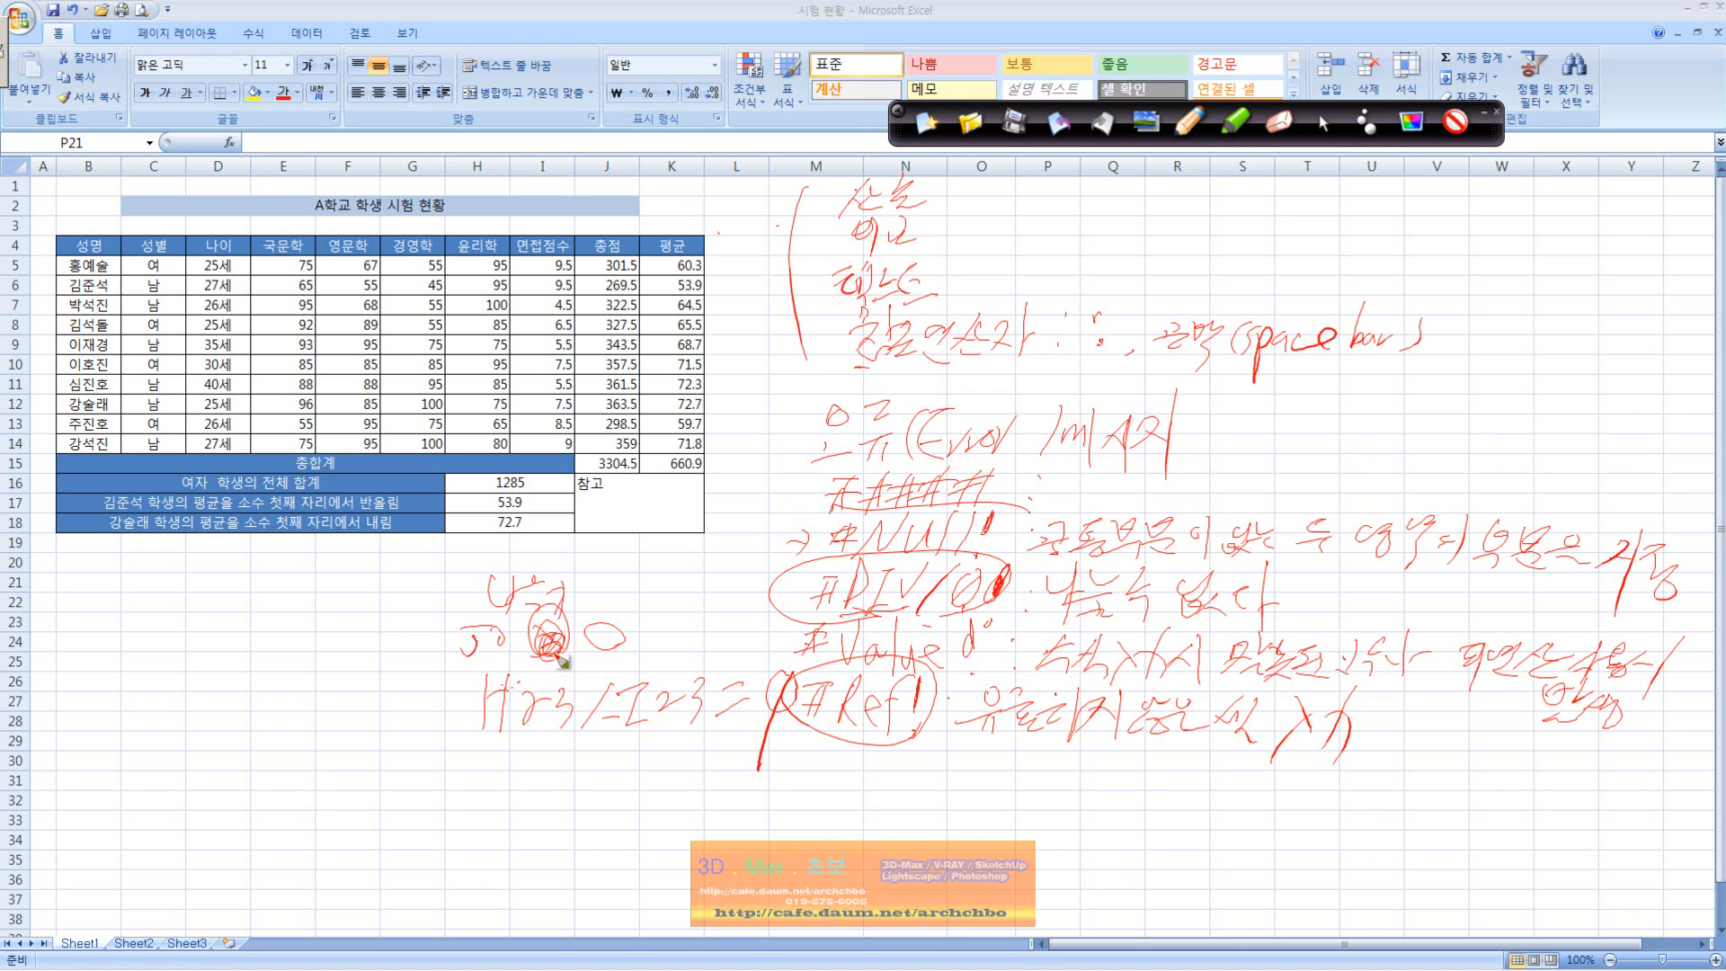
left_click_drag(563, 629, 520, 668)
left_click_drag(886, 743, 1243, 769)
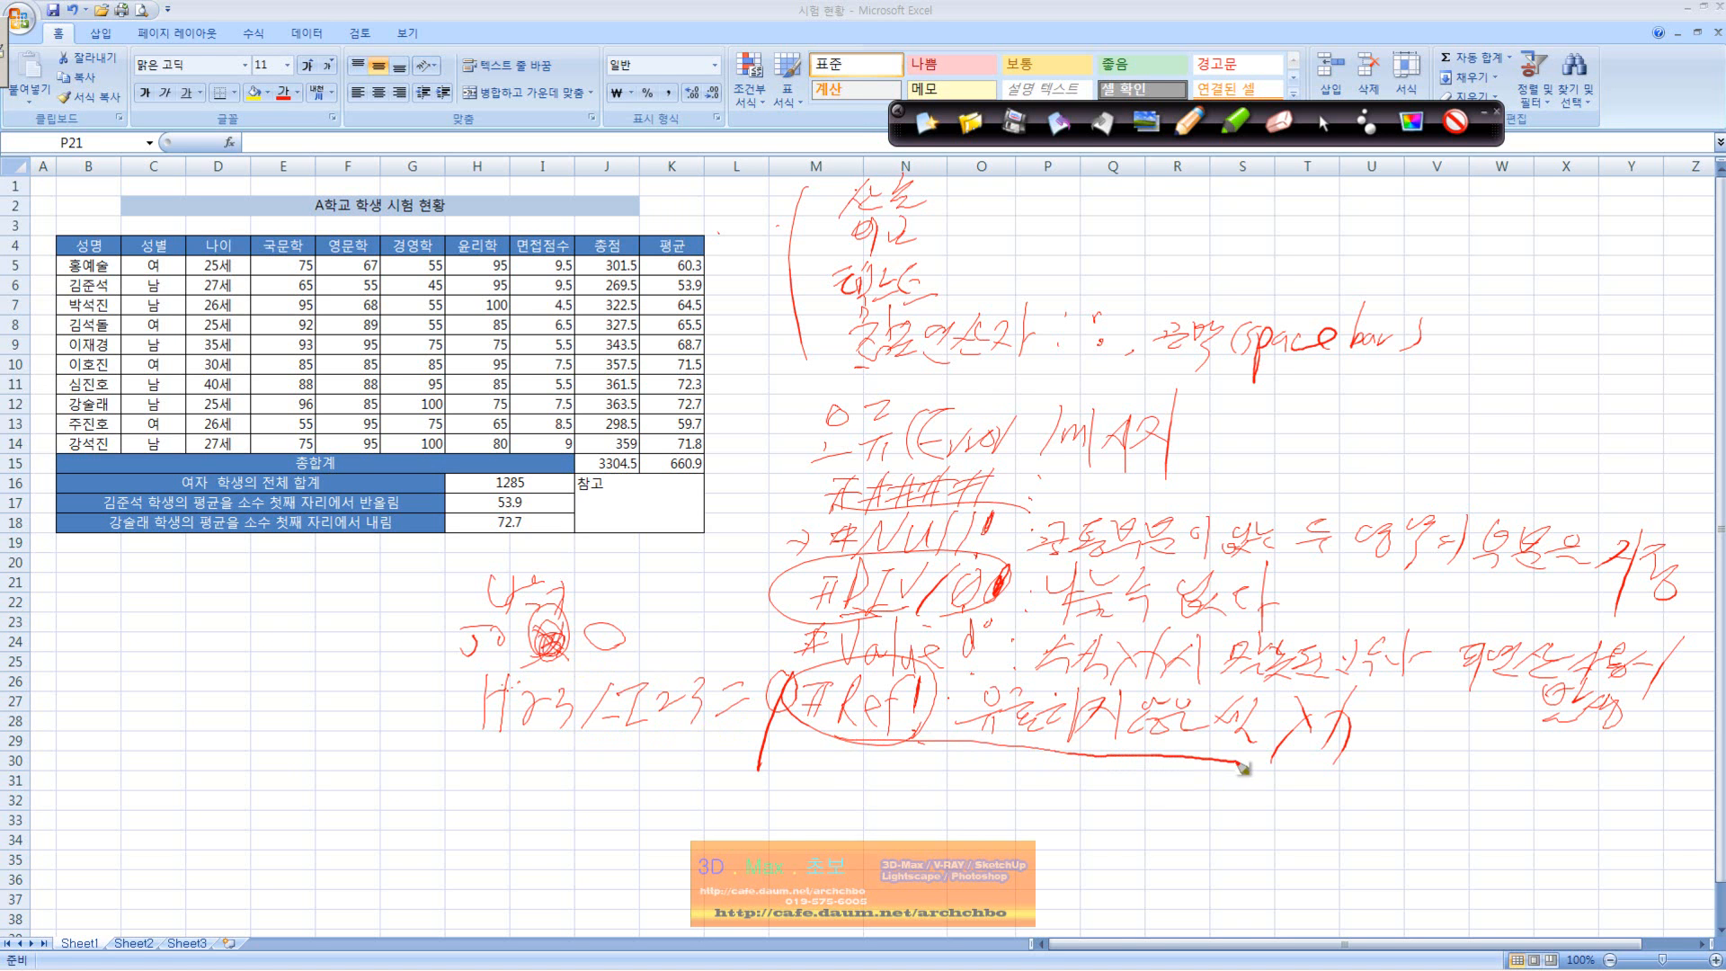
mouse_move(838, 593)
left_mouse_down()
mouse_move(764, 717)
mouse_move(808, 706)
left_mouse_up()
- Handwrite a NAME? error line below #Ref! with the explanation 함수명 오류
left_click_drag(789, 760, 812, 775)
mouse_move(821, 787)
left_mouse_down()
mouse_move(858, 740)
mouse_move(879, 799)
left_mouse_up()
mouse_move(867, 770)
left_mouse_down()
mouse_move(954, 755)
mouse_move(977, 795)
mouse_move(1047, 760)
mouse_move(1157, 814)
mouse_move(1214, 784)
mouse_move(1251, 798)
left_mouse_up()
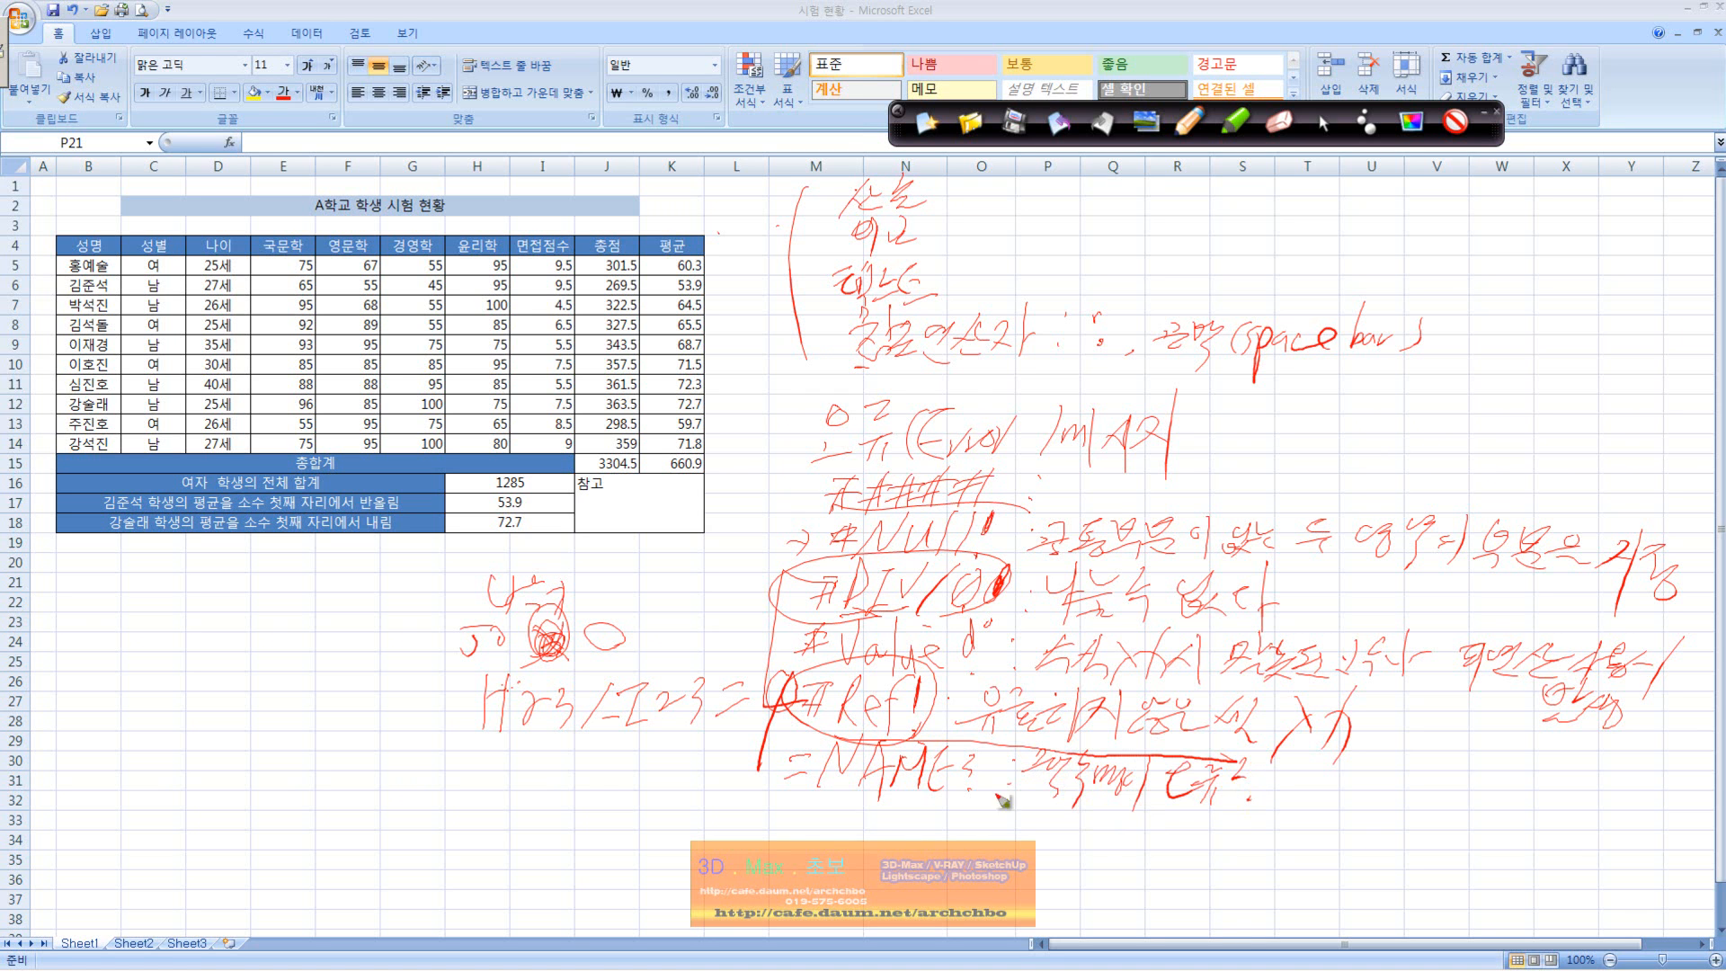
- Write SUM and the misspelled =SEM as a function name example, and underline the NAME? error
mouse_move(557, 761)
left_mouse_down()
mouse_move(527, 791)
mouse_move(597, 757)
mouse_move(626, 793)
mouse_move(593, 822)
mouse_move(620, 813)
mouse_move(643, 849)
left_mouse_up()
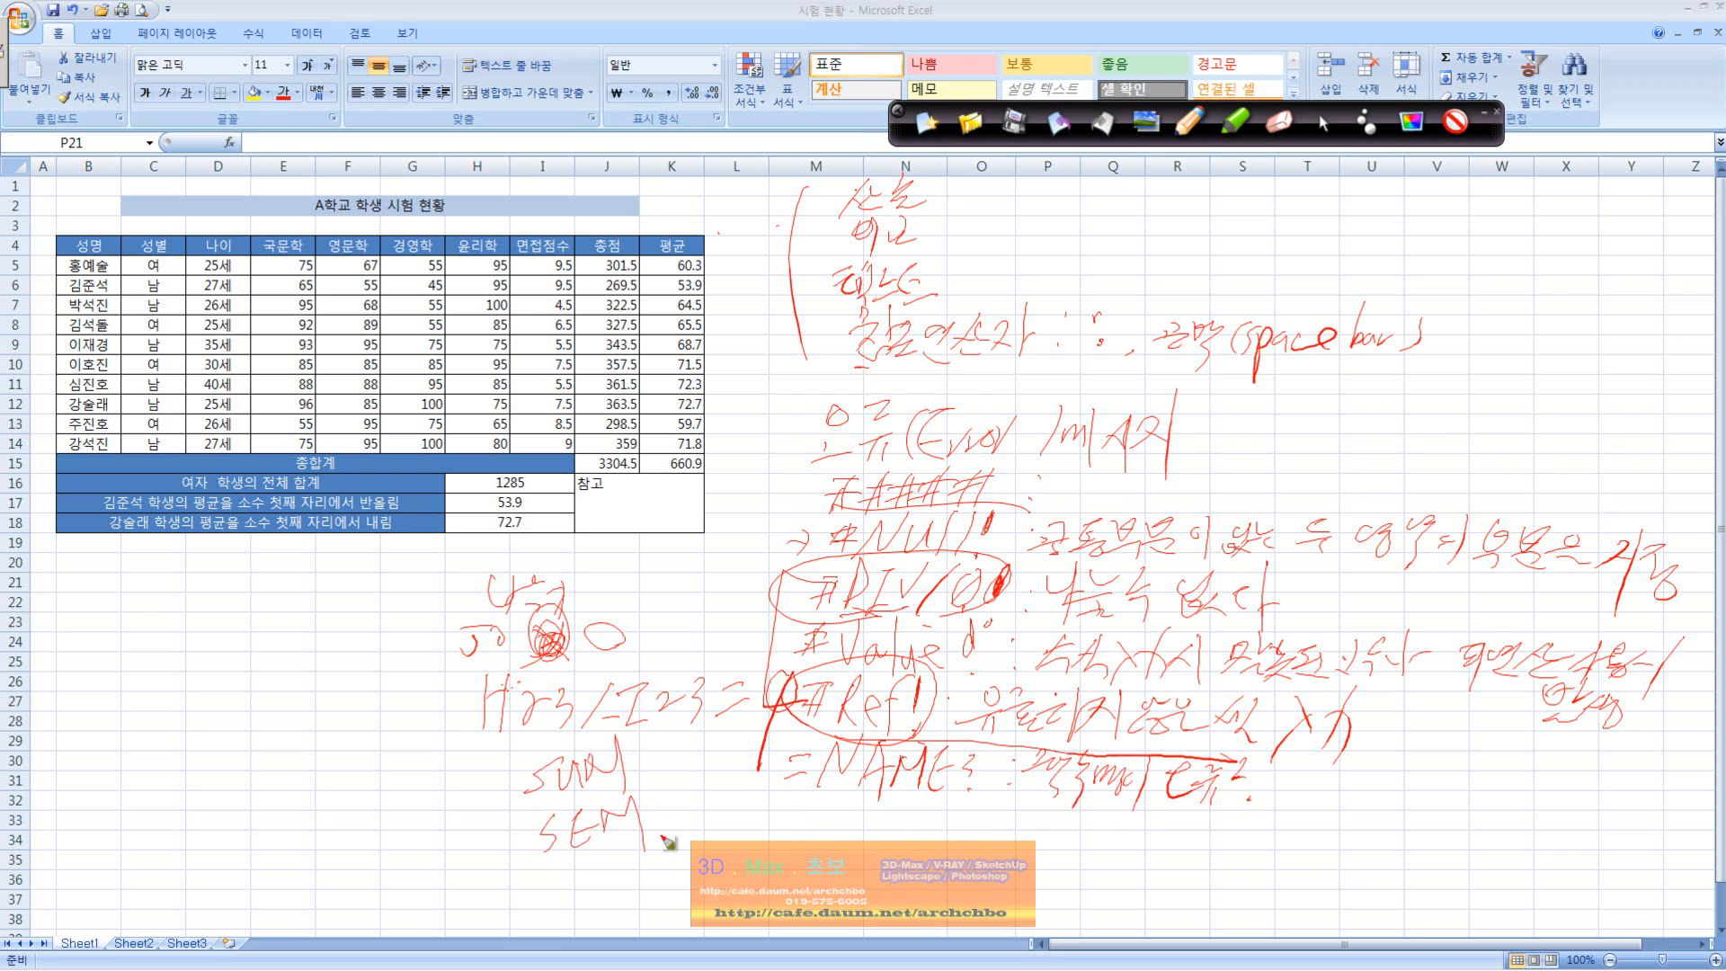
left_click_drag(508, 838, 531, 834)
left_click_drag(509, 851, 537, 848)
left_click_drag(815, 789, 1011, 795)
- Change the NAME? line's prefix to # and handwrite a #Num! line below it with an explanation ending 문제가 있을때
mouse_move(773, 806)
left_mouse_down()
mouse_move(804, 829)
mouse_move(772, 855)
left_mouse_up()
left_click_drag(795, 808, 782, 858)
left_click_drag(792, 757, 788, 786)
left_click_drag(804, 757, 810, 832)
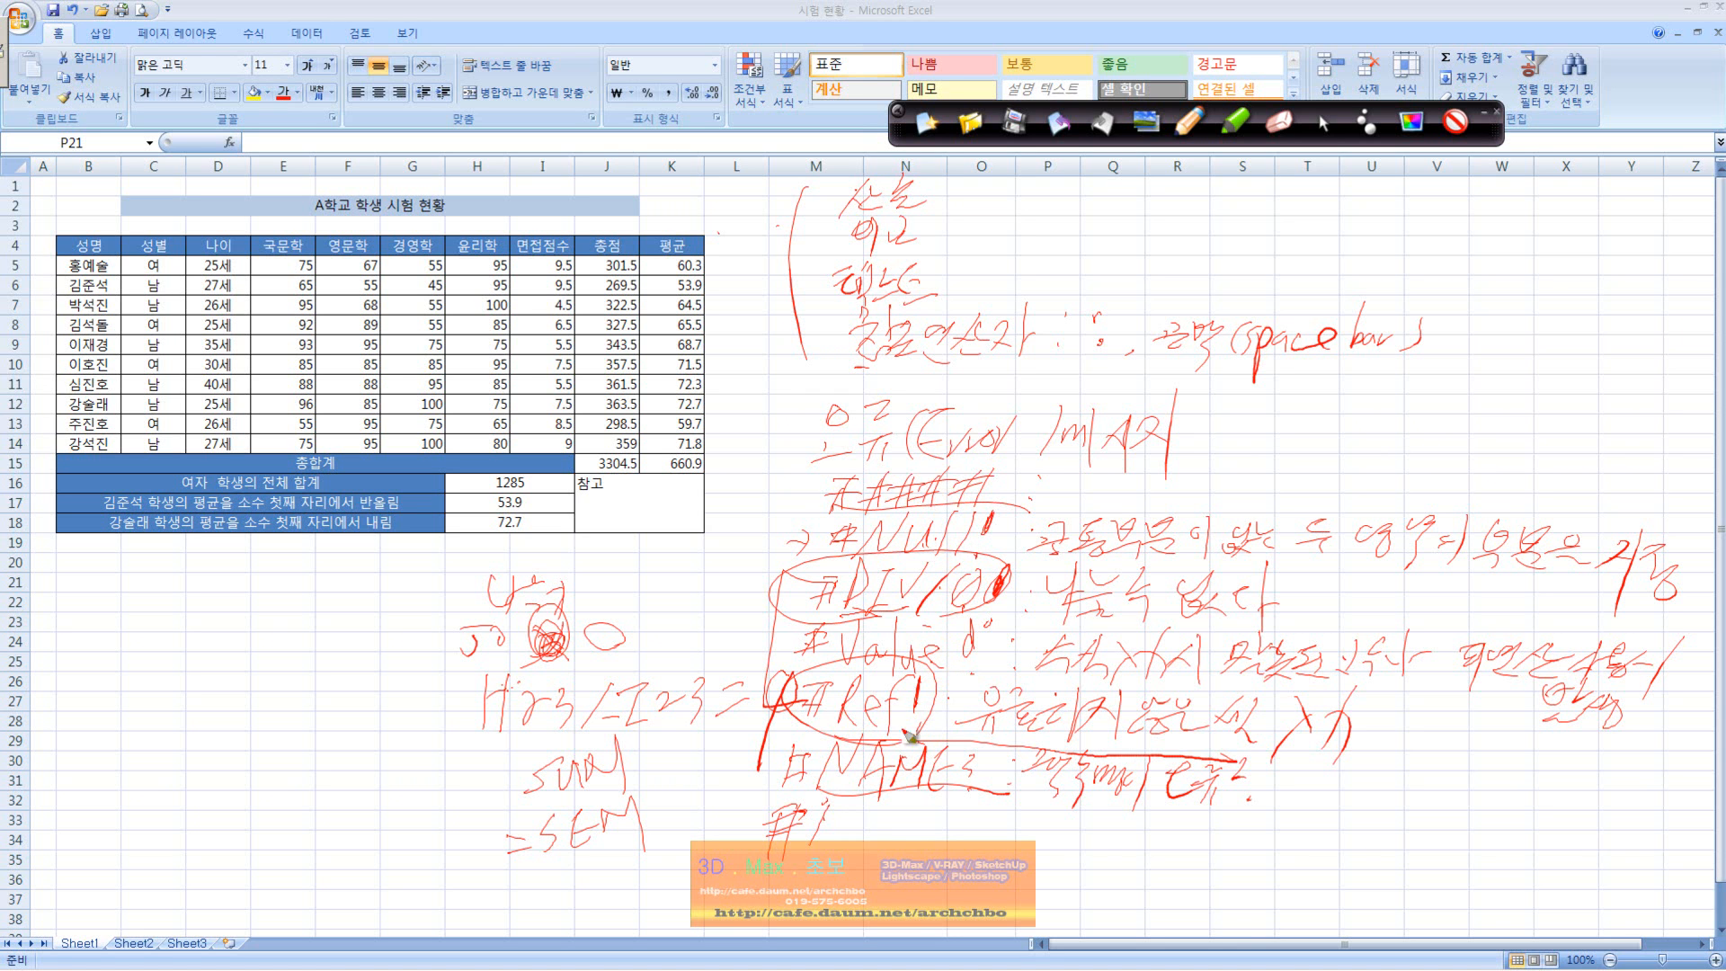
mouse_move(823, 840)
left_mouse_down()
mouse_move(836, 813)
mouse_move(876, 818)
mouse_move(917, 832)
mouse_move(928, 857)
mouse_move(942, 796)
mouse_move(944, 852)
mouse_move(963, 808)
mouse_move(1059, 831)
mouse_move(1101, 811)
mouse_move(1157, 855)
mouse_move(1189, 833)
mouse_move(1205, 876)
mouse_move(1230, 832)
mouse_move(1255, 826)
left_mouse_up()
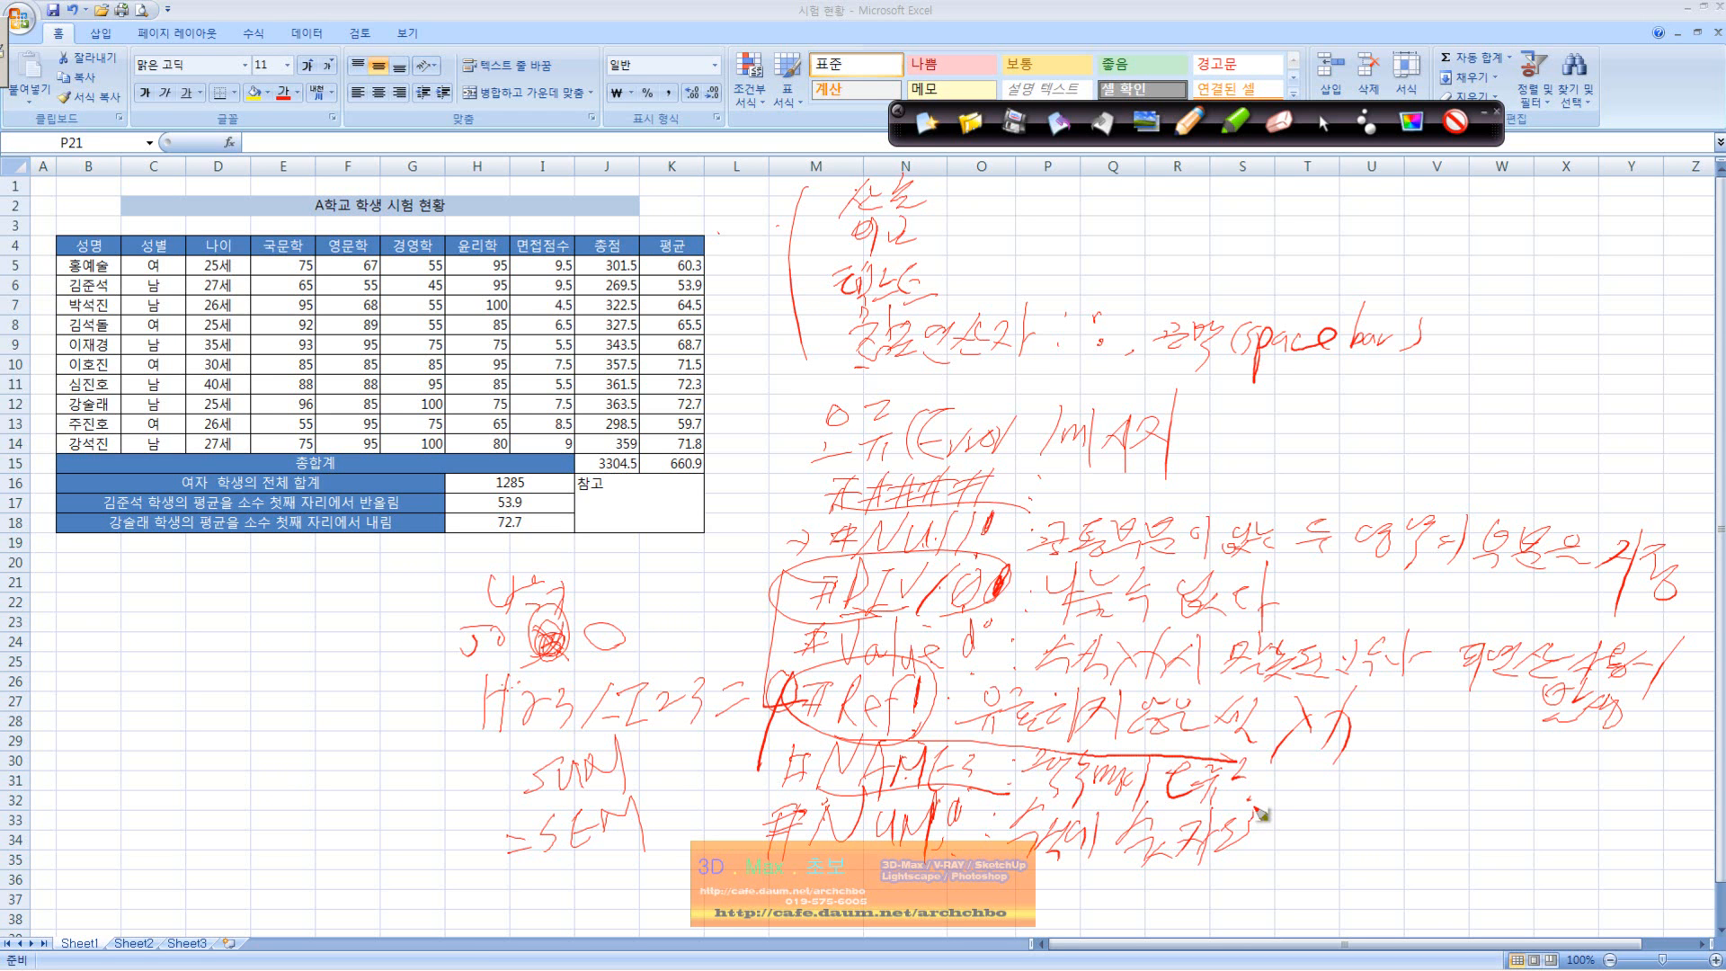
mouse_move(1194, 833)
left_mouse_down()
mouse_move(1115, 849)
mouse_move(1451, 822)
mouse_move(1443, 854)
mouse_move(1587, 832)
mouse_move(1611, 854)
mouse_move(1695, 840)
left_mouse_up()
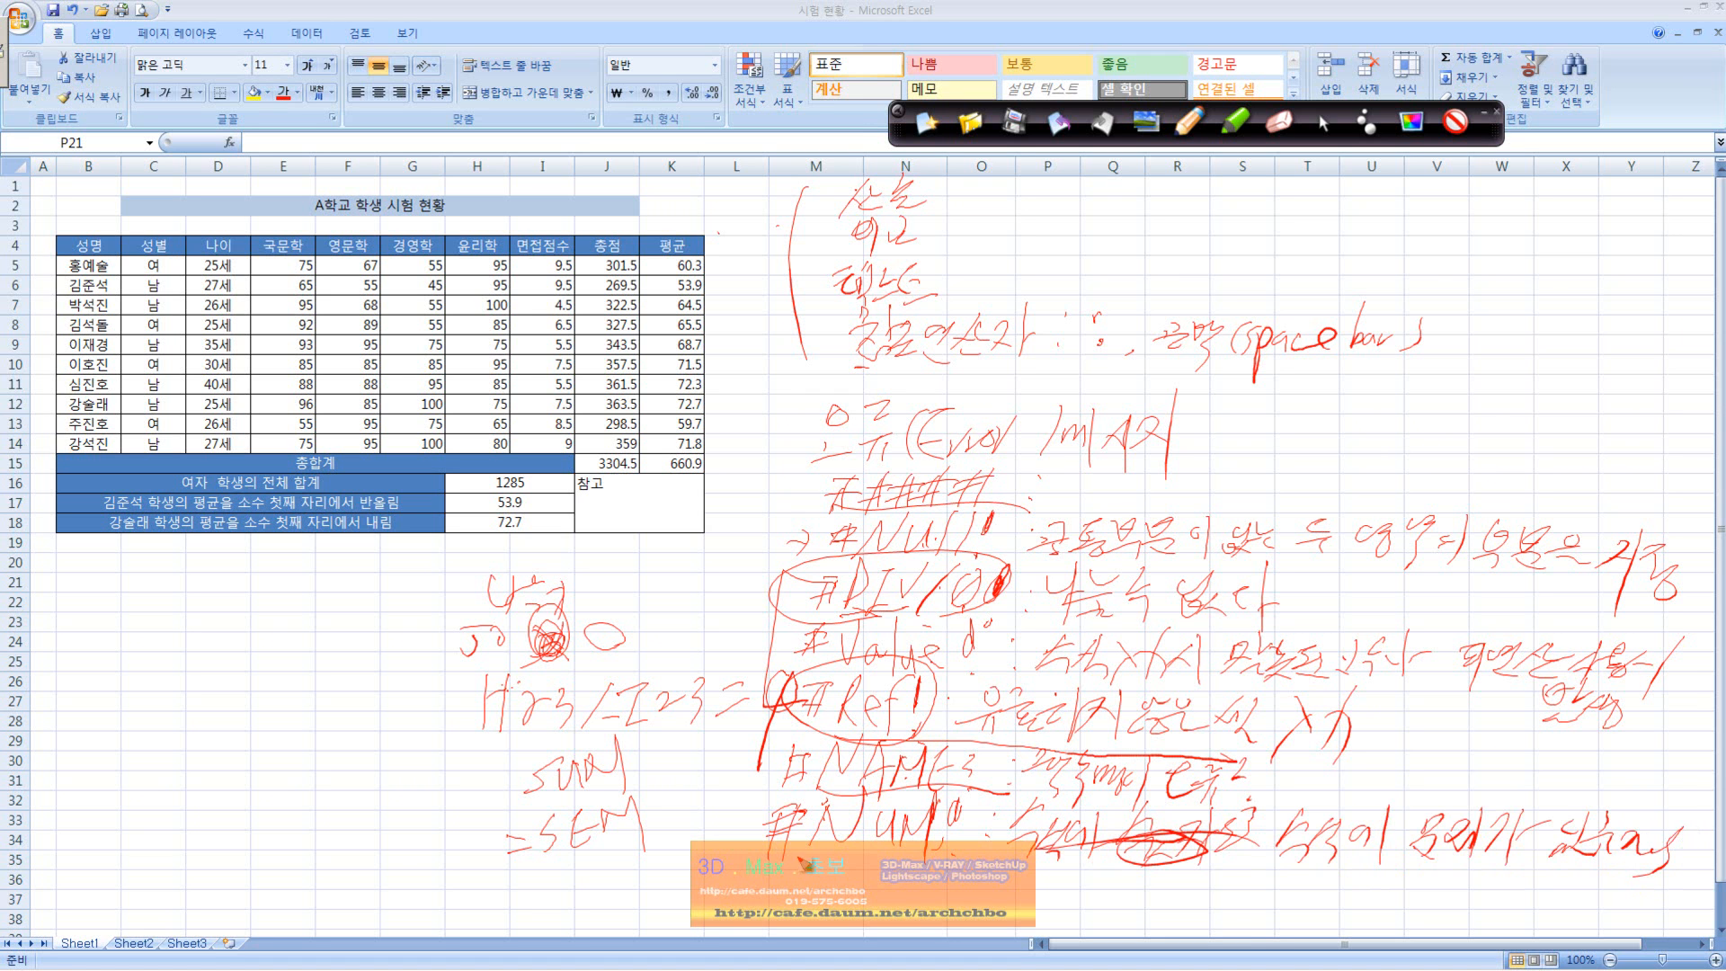
- Handwrite a #N/A line below #Num! with the explanation 함수나 수식에 사용할 수 없는 Data
left_click_drag(769, 881, 794, 874)
mouse_move(793, 861)
left_mouse_down()
mouse_move(784, 910)
mouse_move(806, 901)
left_mouse_up()
mouse_move(818, 860)
left_mouse_down()
mouse_move(851, 857)
mouse_move(853, 909)
left_mouse_up()
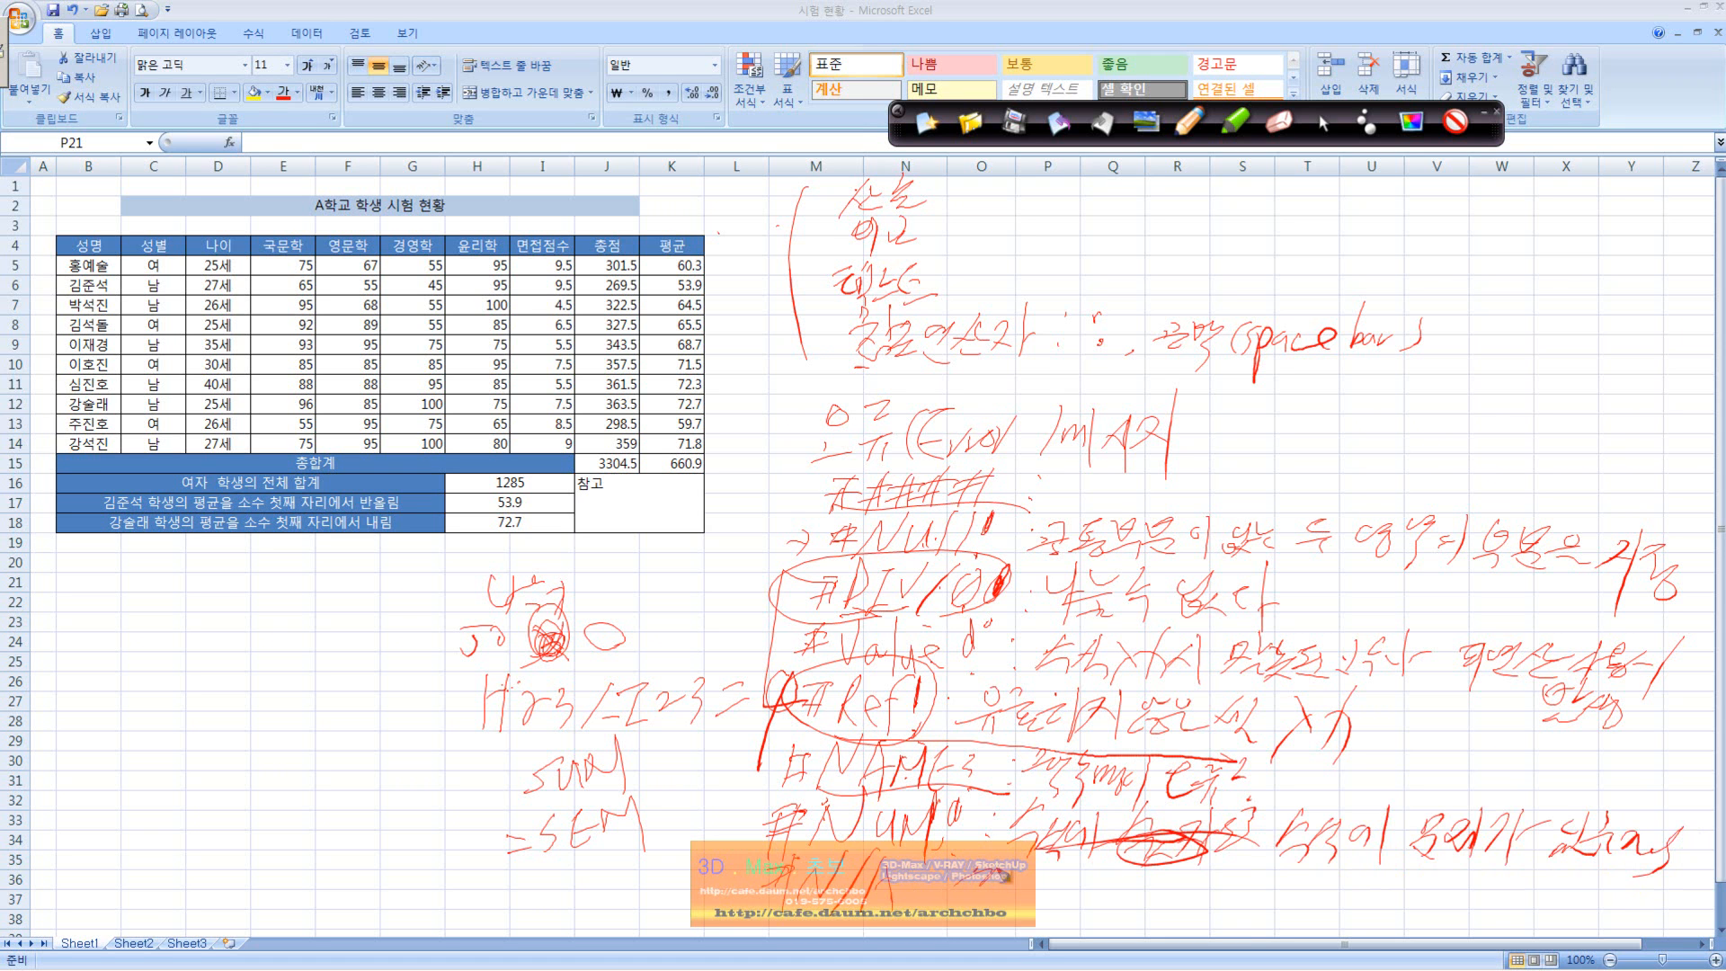
mouse_move(1016, 890)
left_mouse_down()
mouse_move(1047, 908)
mouse_move(1119, 881)
mouse_move(1134, 917)
mouse_move(1230, 898)
mouse_move(1257, 918)
mouse_move(1295, 895)
mouse_move(1308, 919)
mouse_move(1348, 899)
mouse_move(1362, 934)
mouse_move(1415, 903)
mouse_move(1614, 912)
left_mouse_up()
left_click(1634, 903)
- Bracket the error list from #Null! down to #N/A and circle #####, #DIV/0!, #Num! and #N/A
left_click_drag(799, 537, 737, 849)
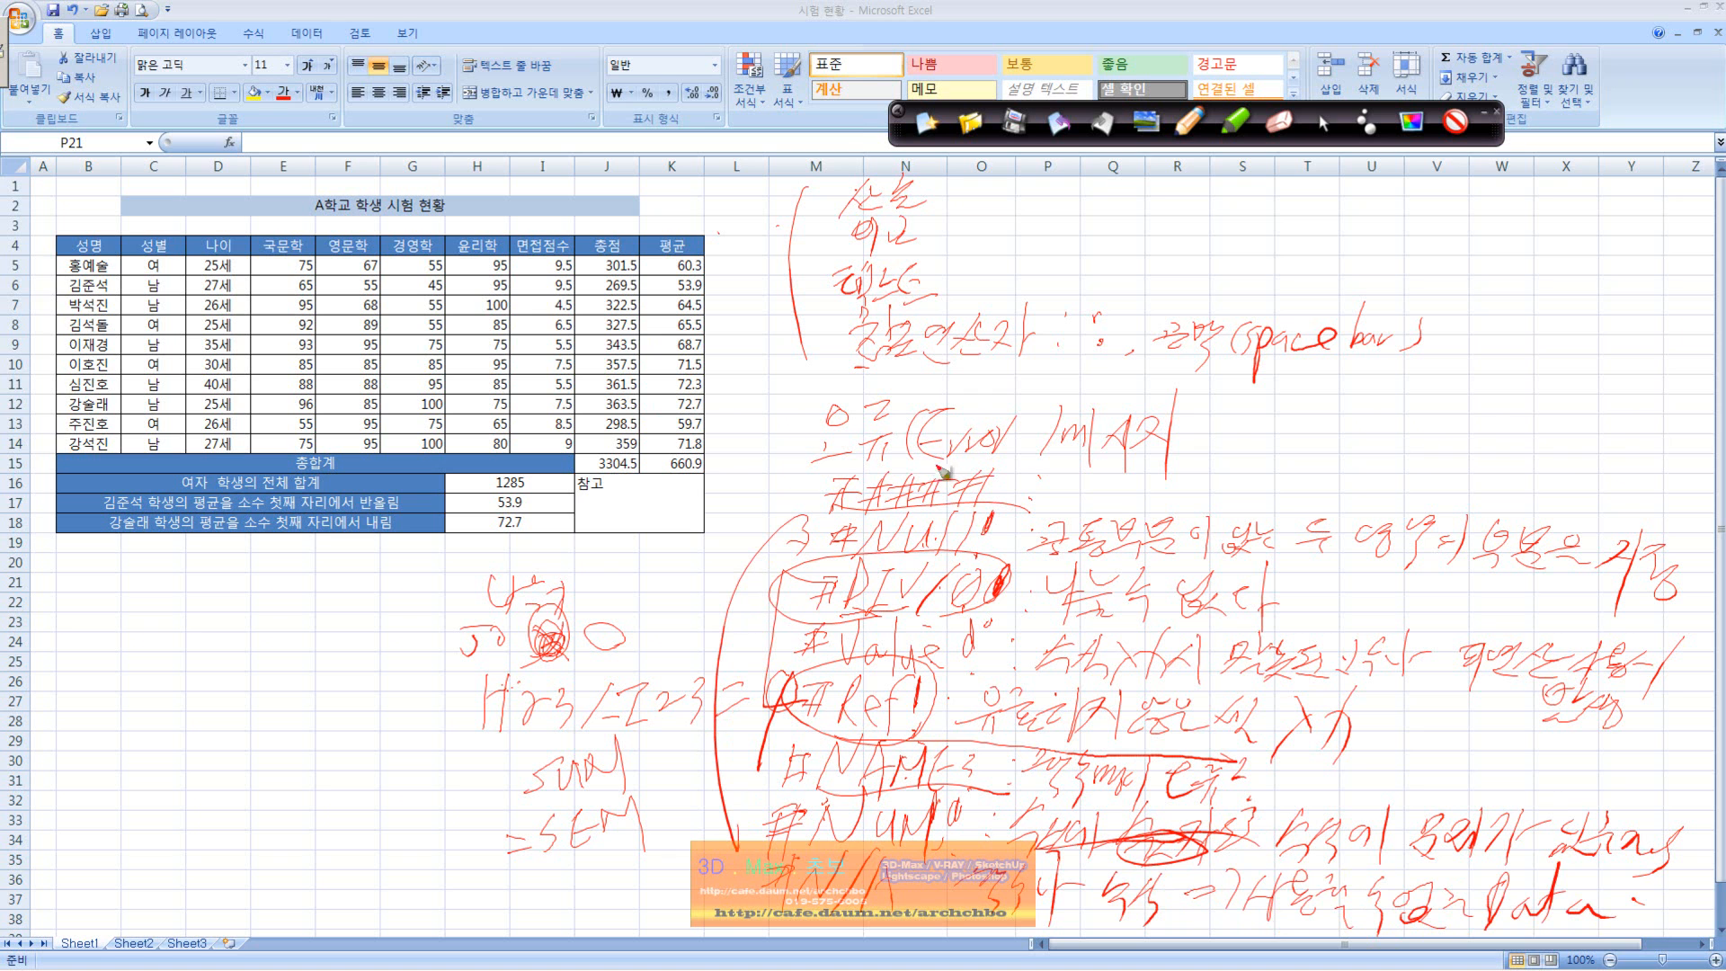
left_click_drag(951, 517, 926, 508)
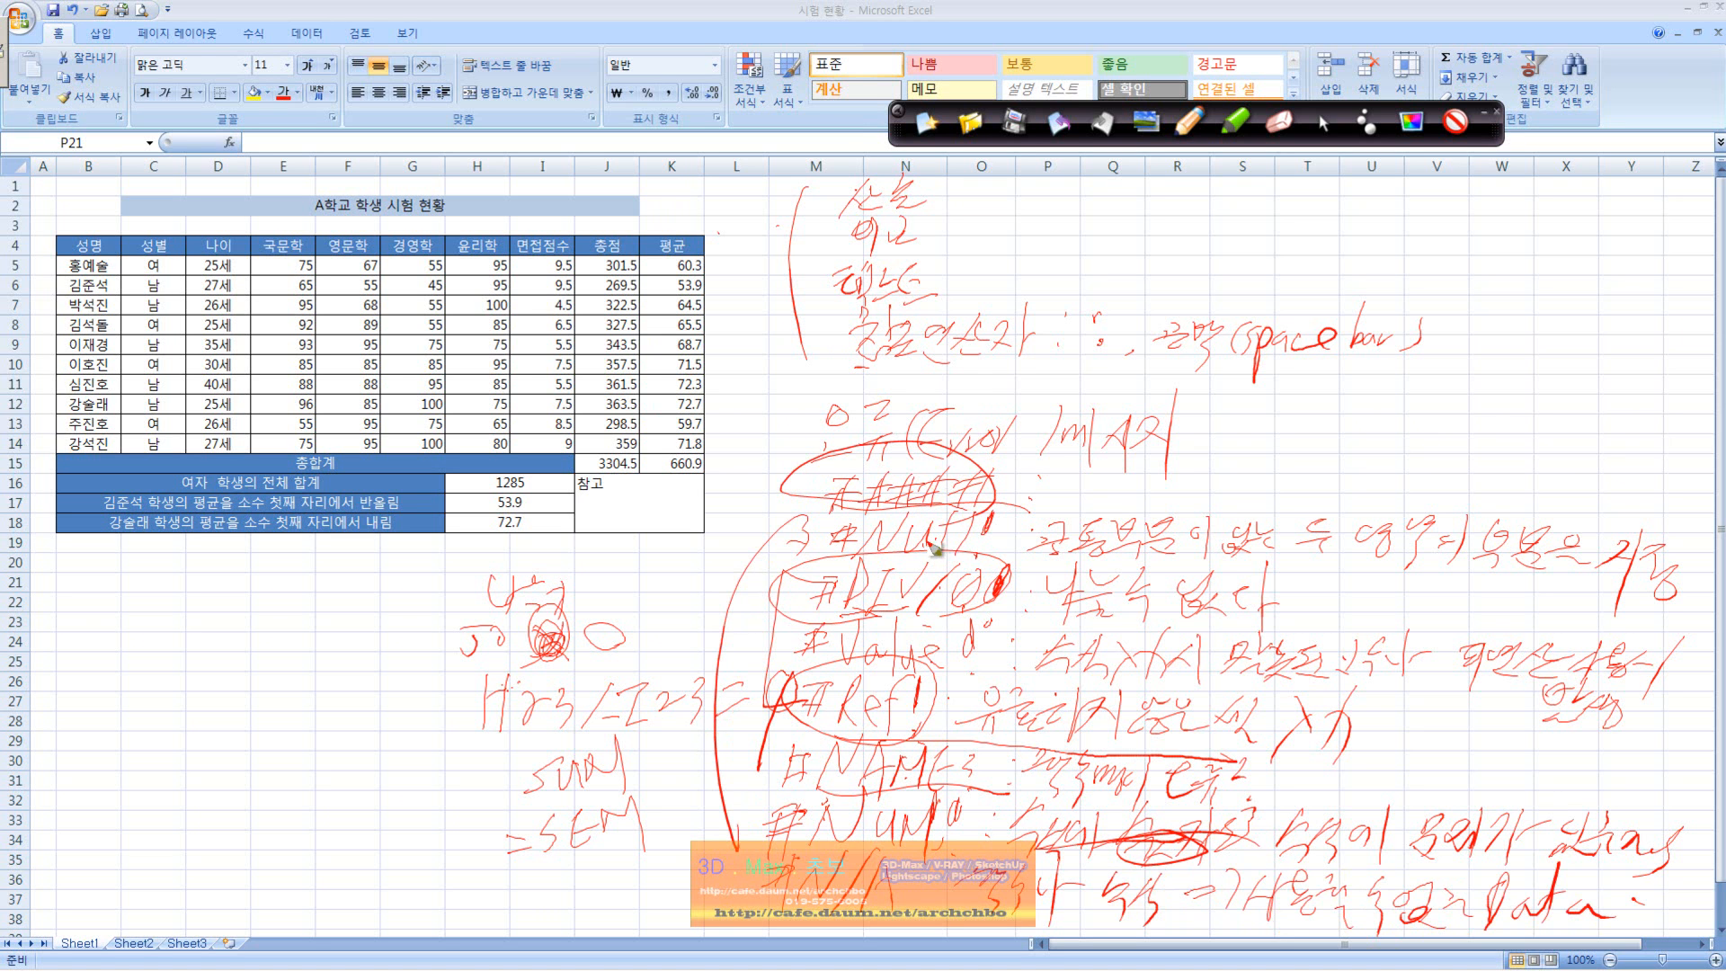
mouse_move(941, 602)
left_mouse_down()
mouse_move(752, 584)
mouse_move(997, 618)
left_mouse_up()
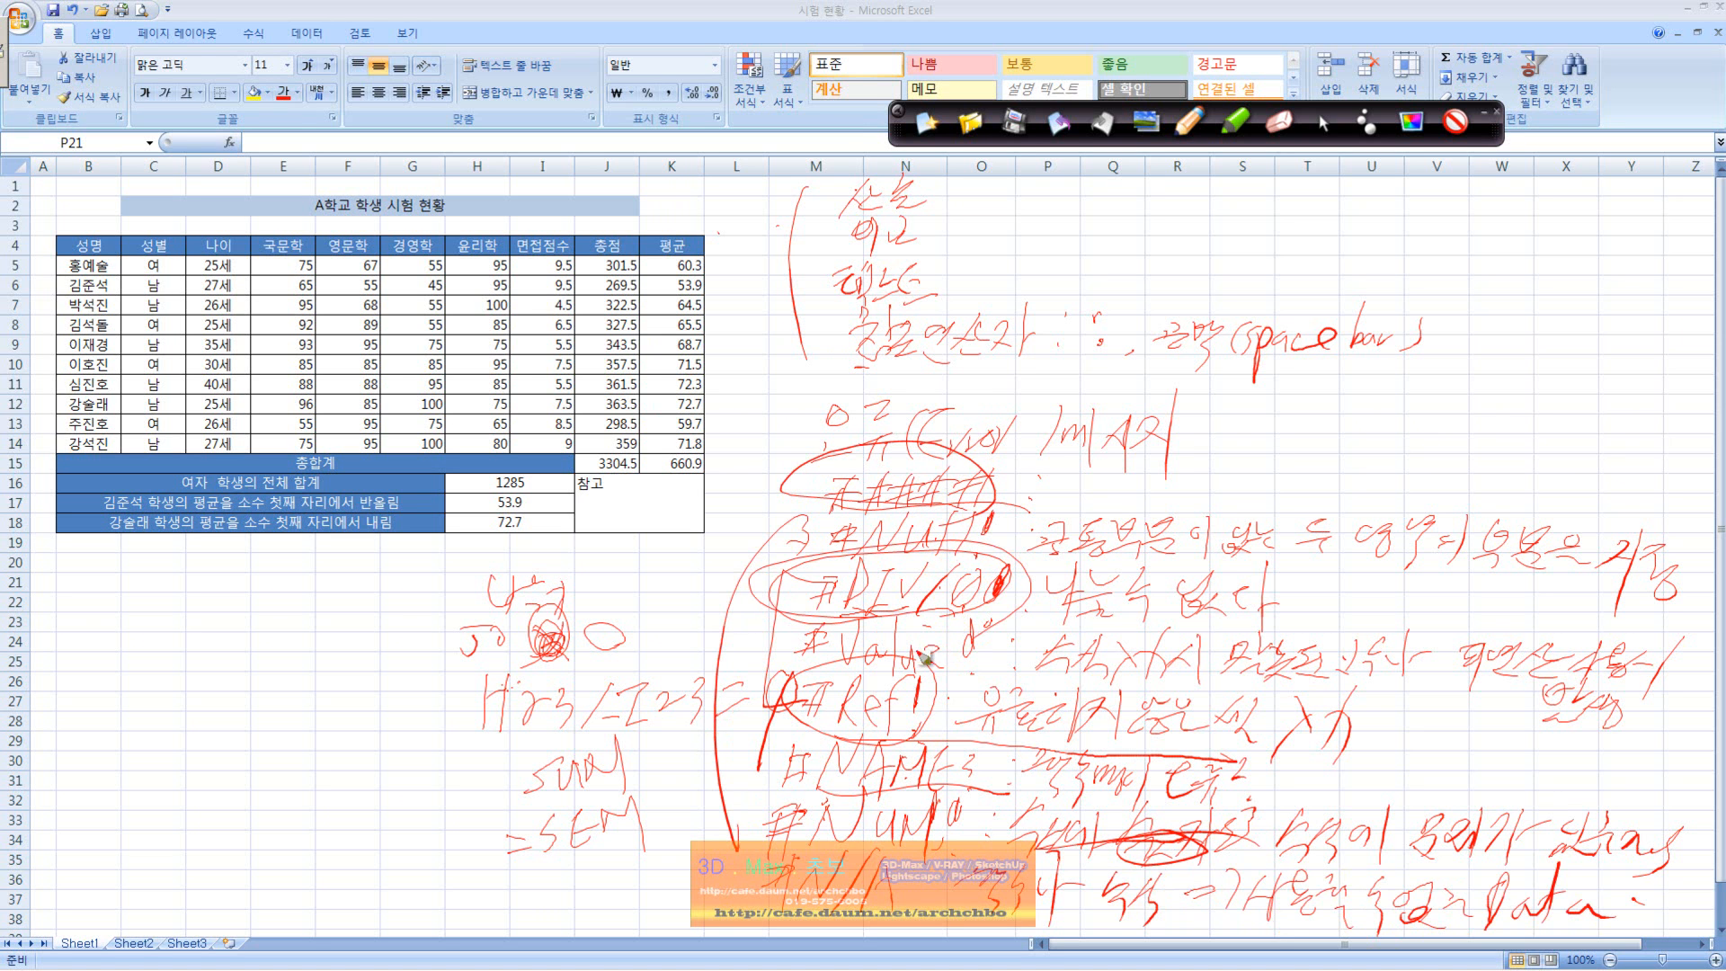
mouse_move(954, 852)
left_mouse_down()
mouse_move(719, 836)
mouse_move(940, 853)
mouse_move(887, 904)
left_mouse_up()
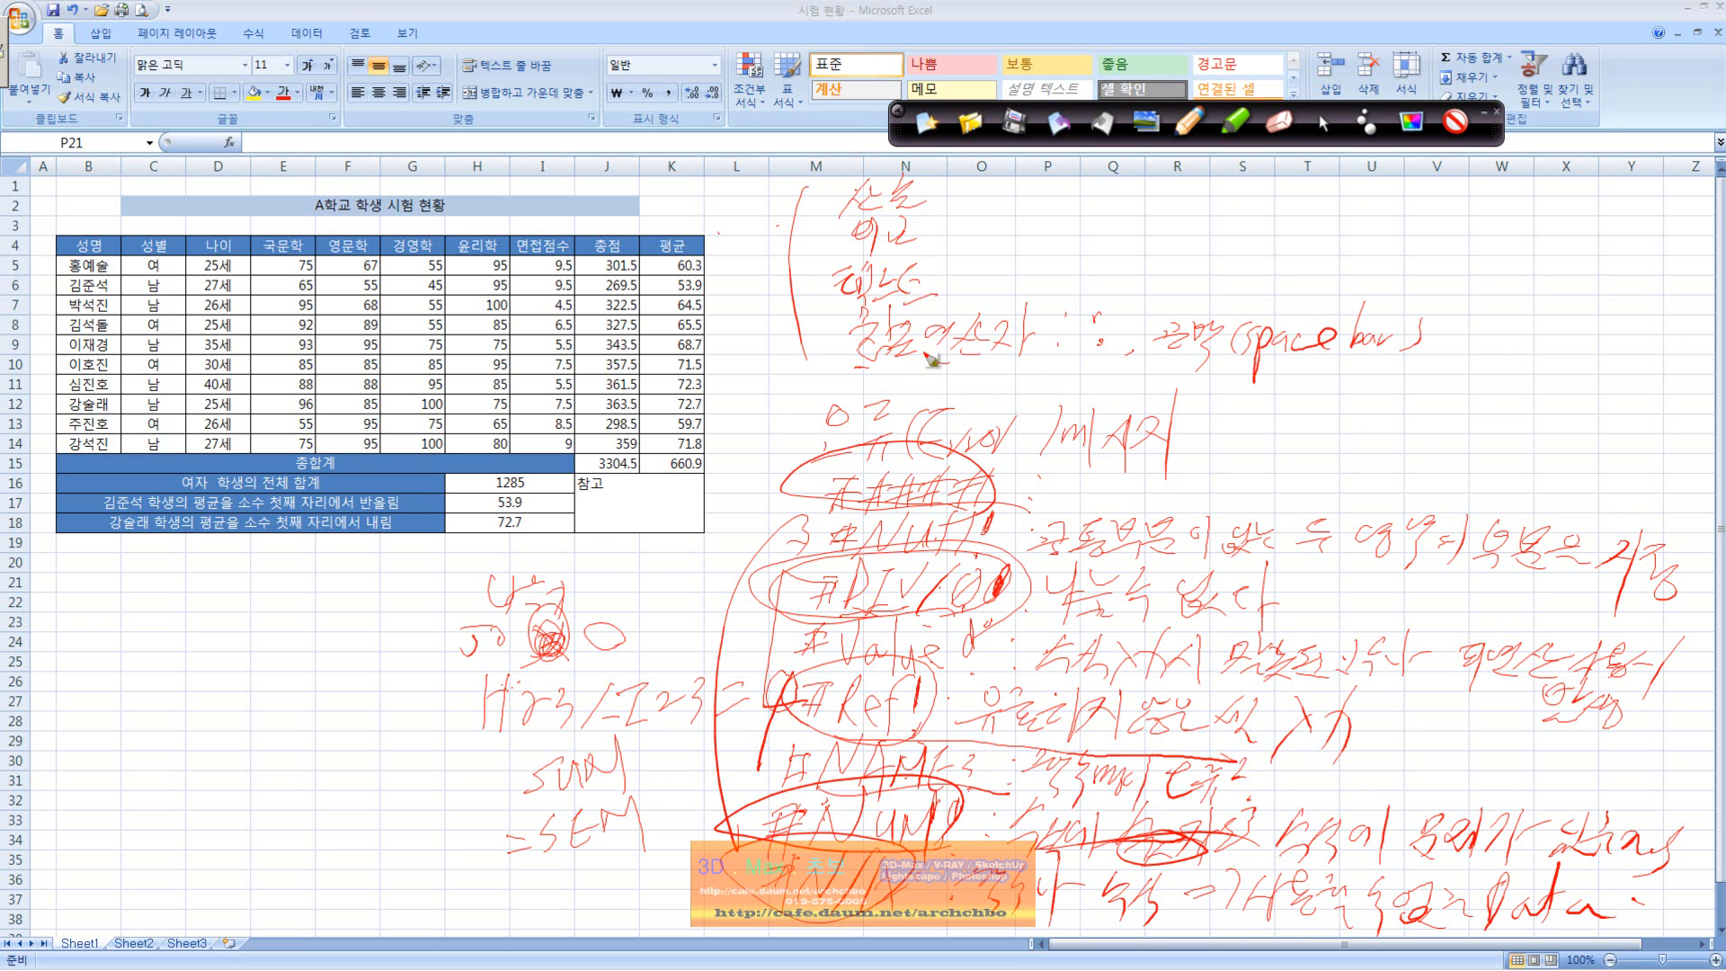
- Clear all the handwritten notes, select the first student's total in J5, and move the annotation toolbar down off the ribbon
left_click(925, 122)
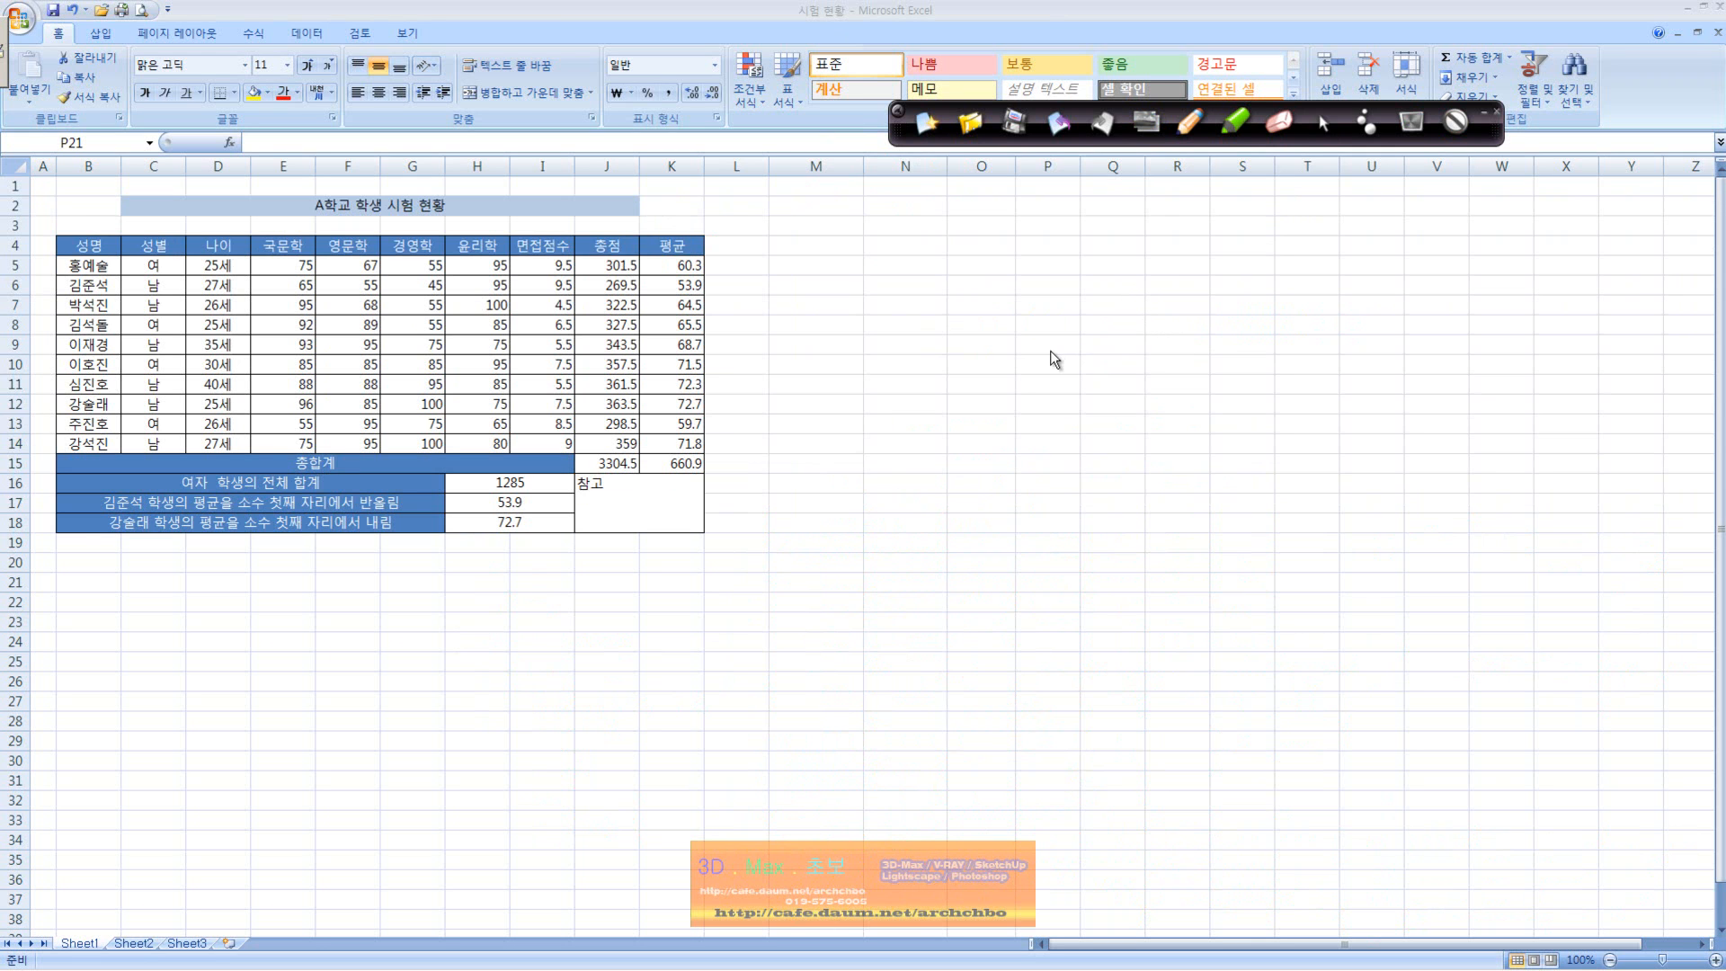
left_click(950, 360)
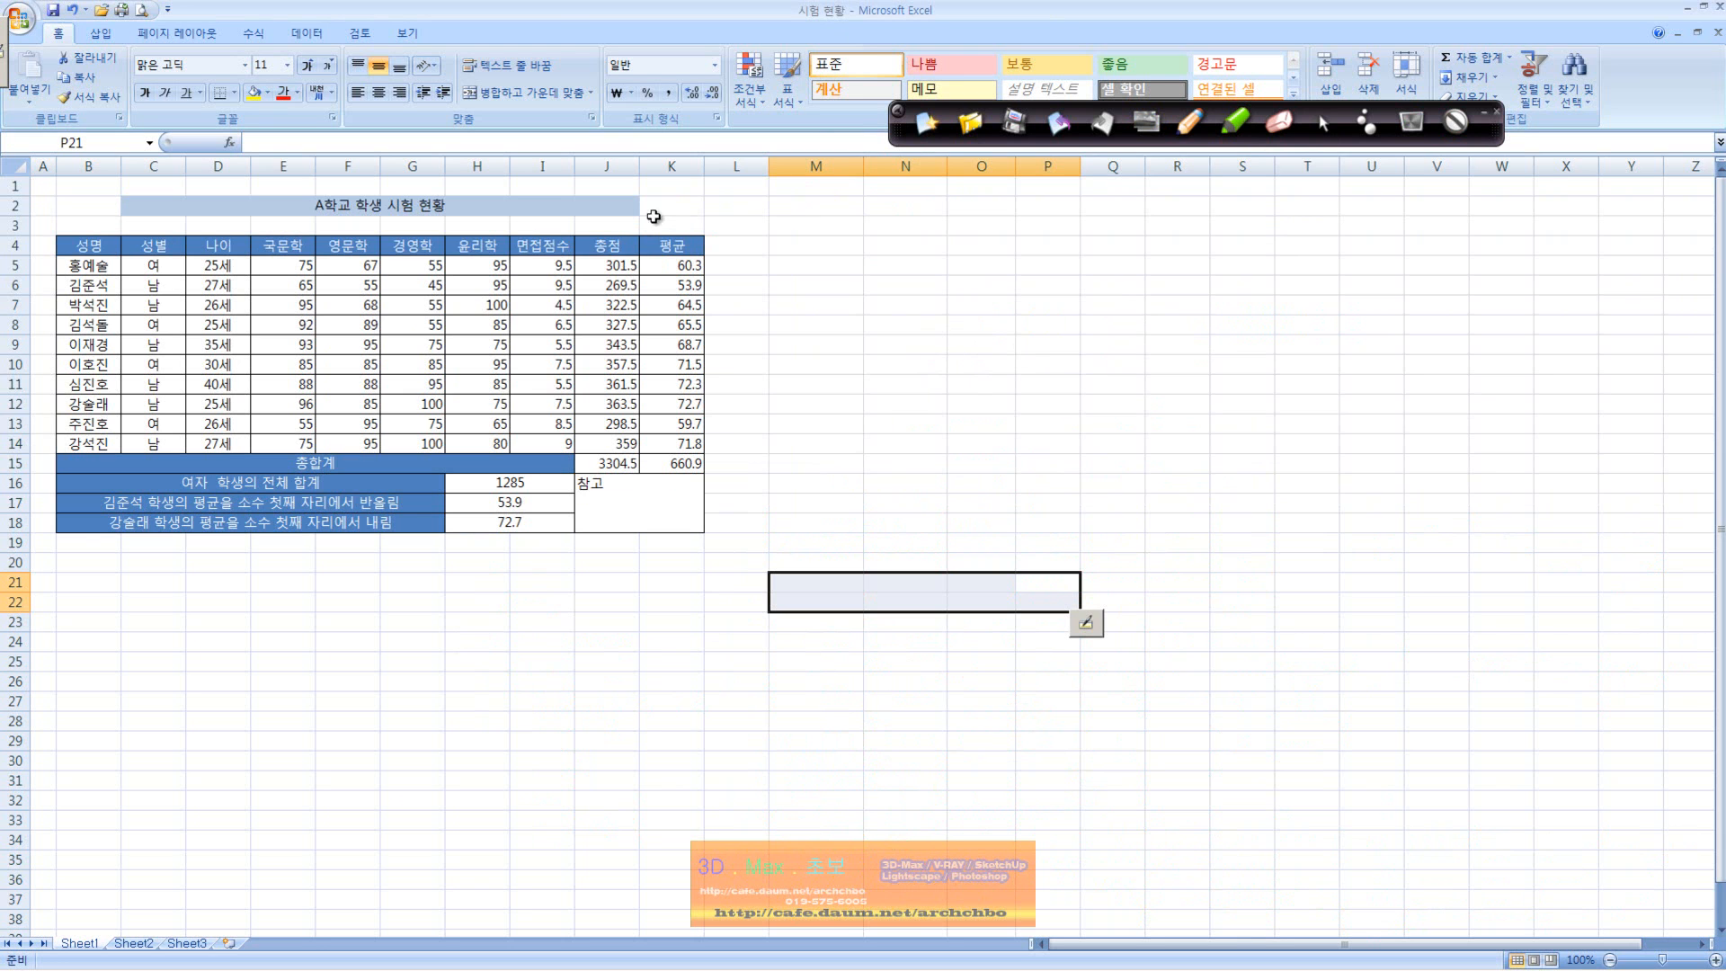
left_click(791, 363)
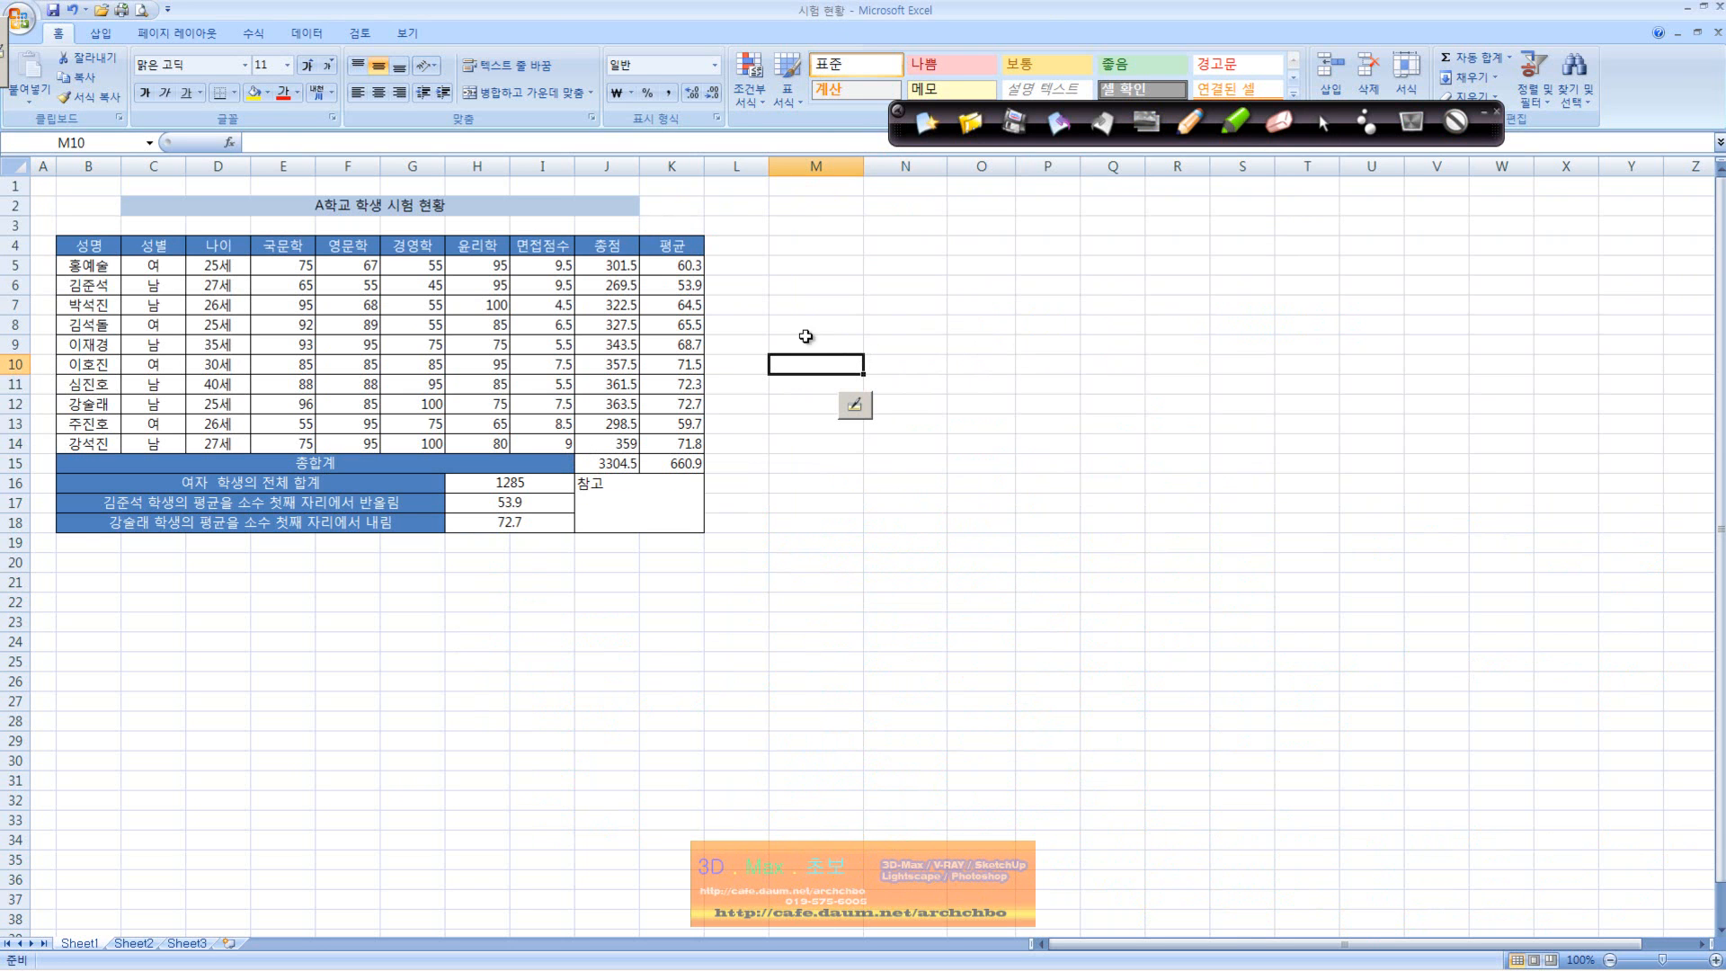
left_click(627, 270)
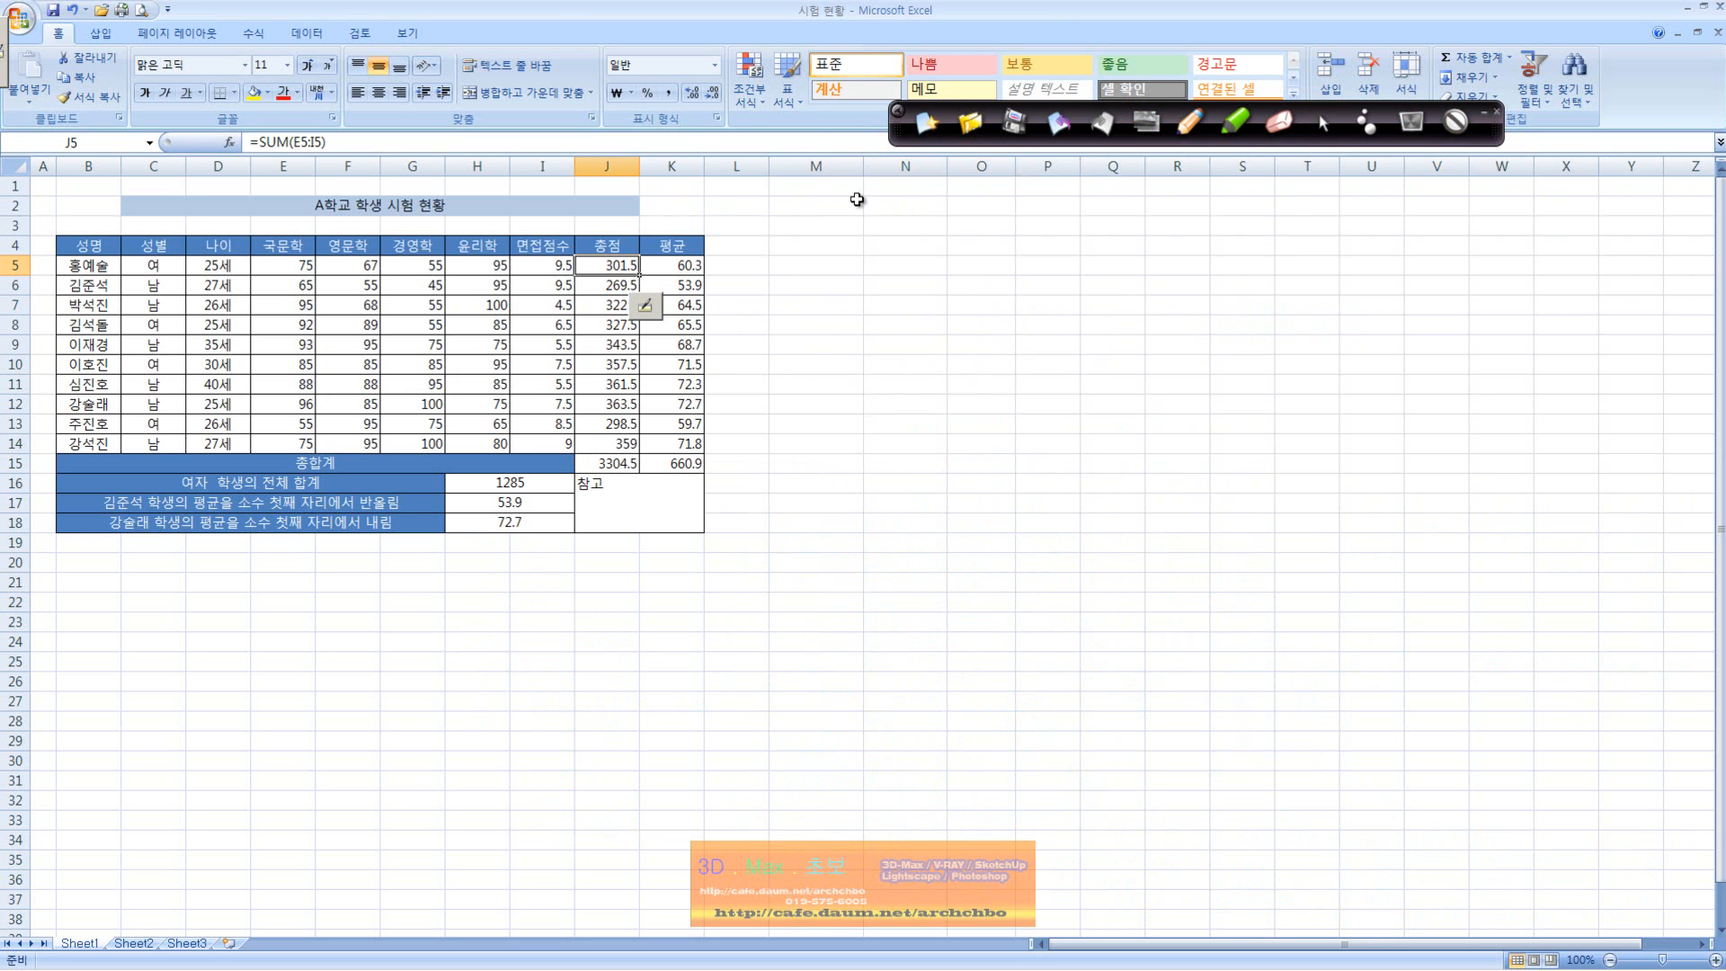
mouse_move(901, 131)
left_mouse_down()
mouse_move(979, 348)
mouse_move(1055, 679)
left_mouse_up()
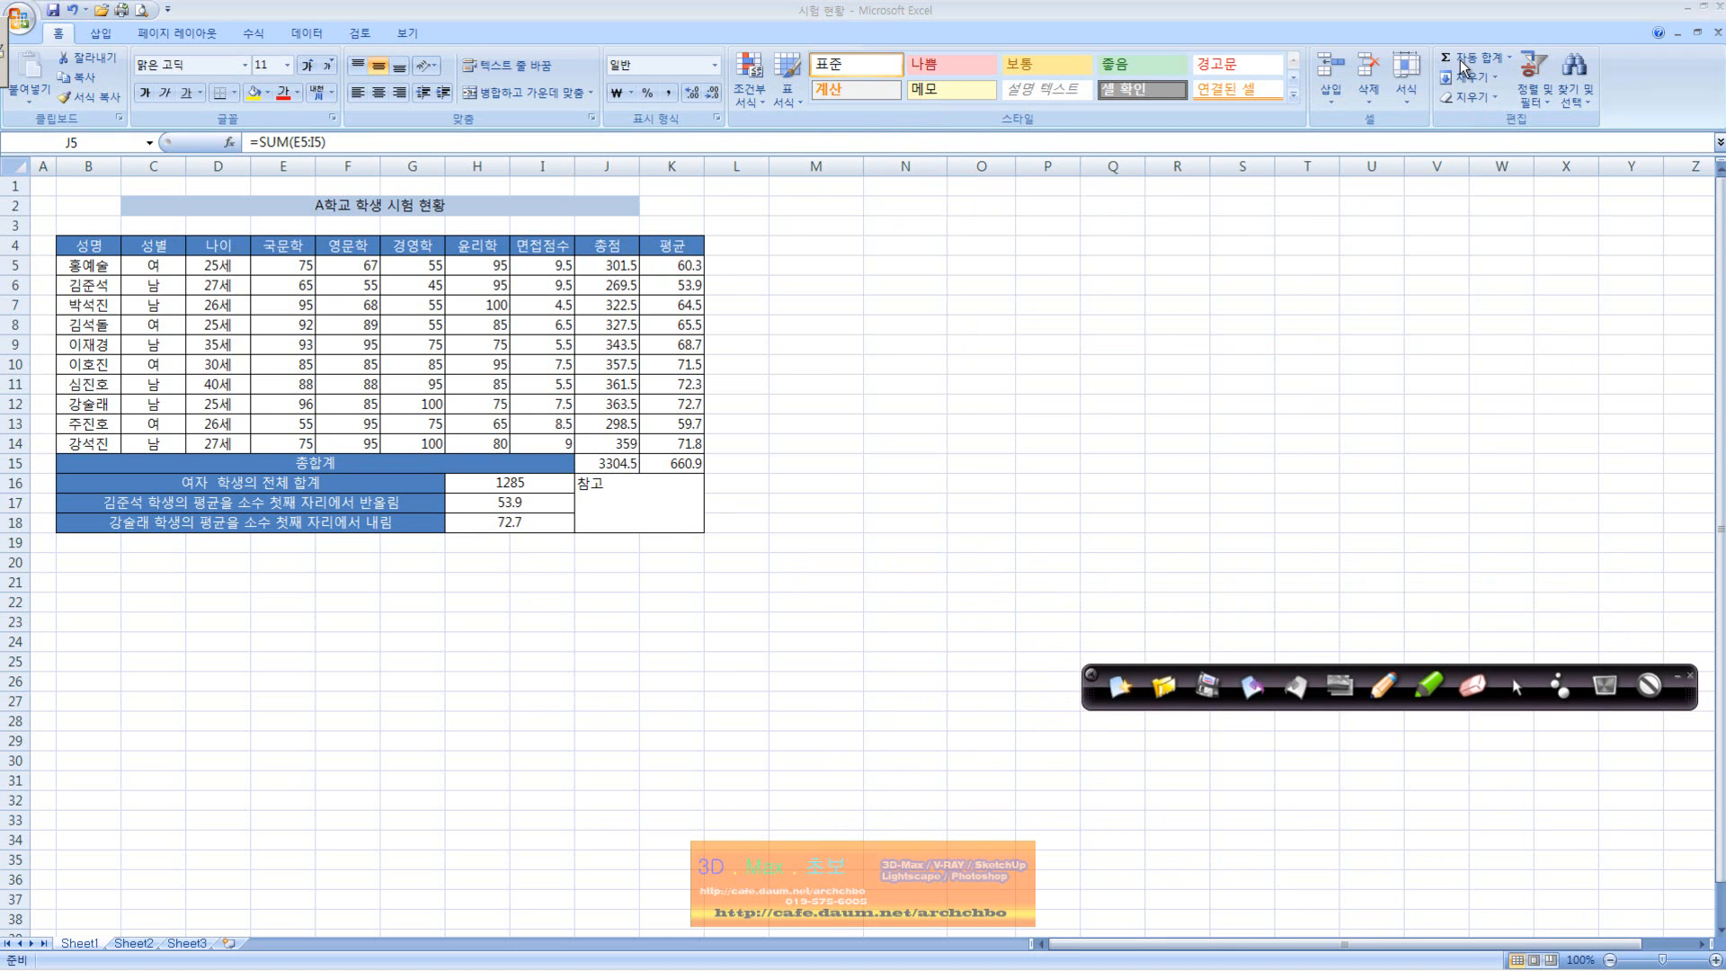
- Clear the contents of the average column from K5 to K15
left_click(689, 267)
left_click(683, 267)
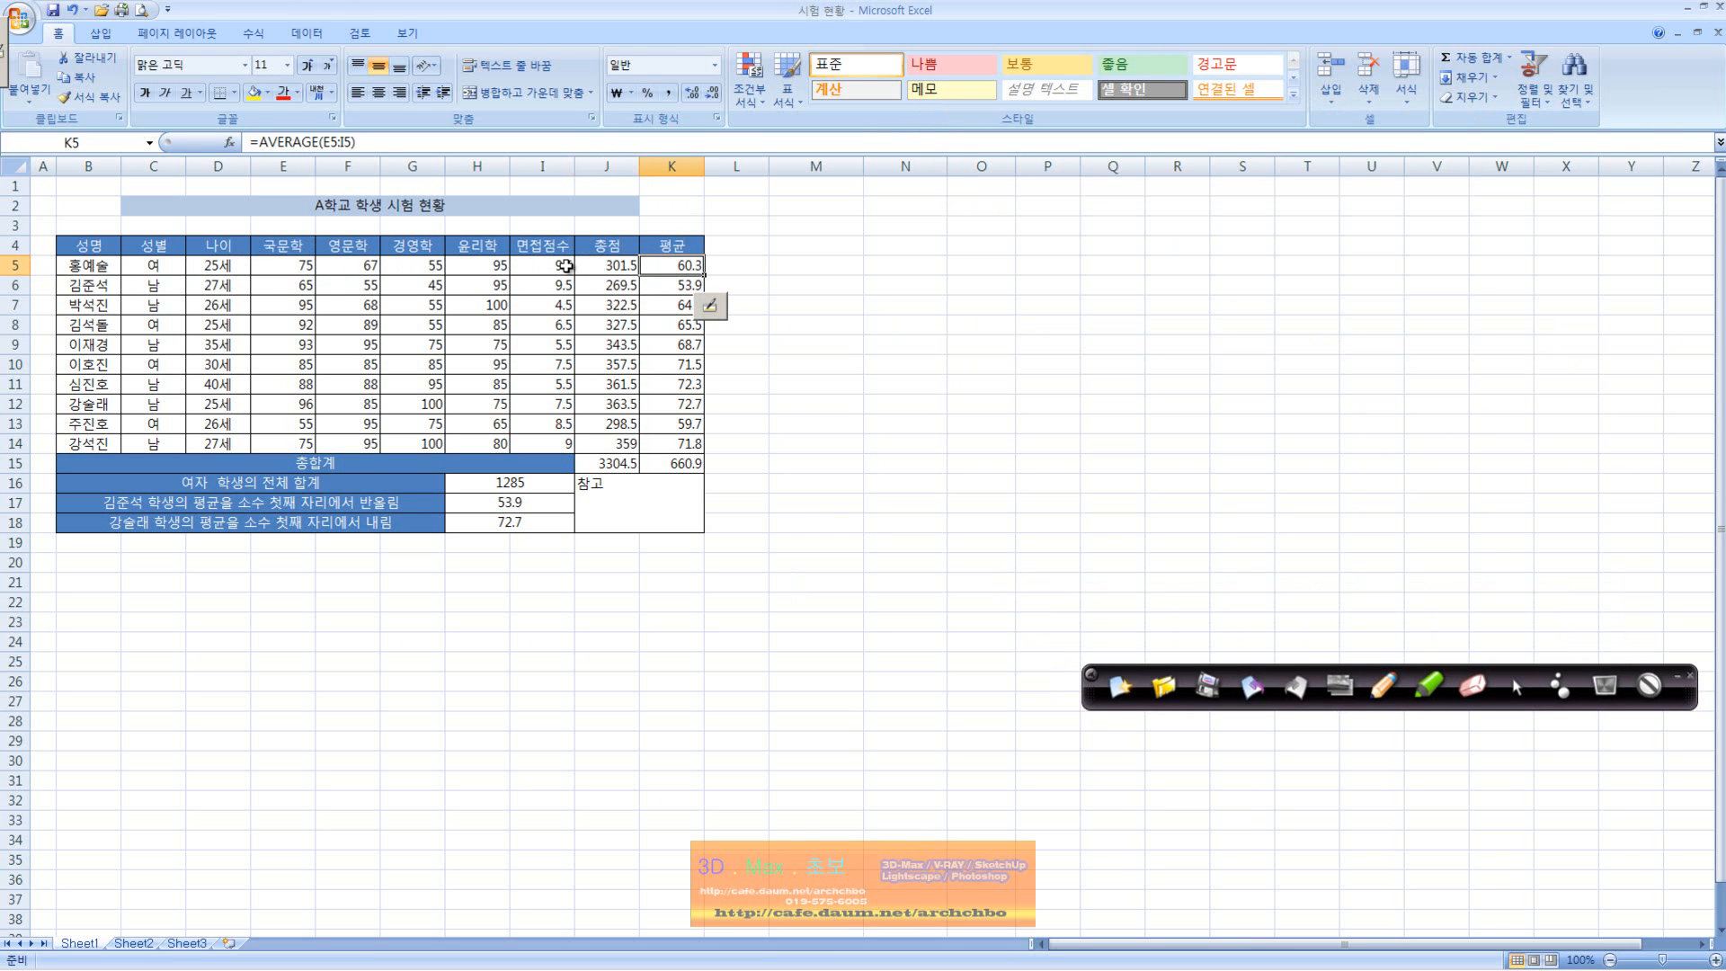
left_click_drag(653, 265, 695, 461)
key("Delete")
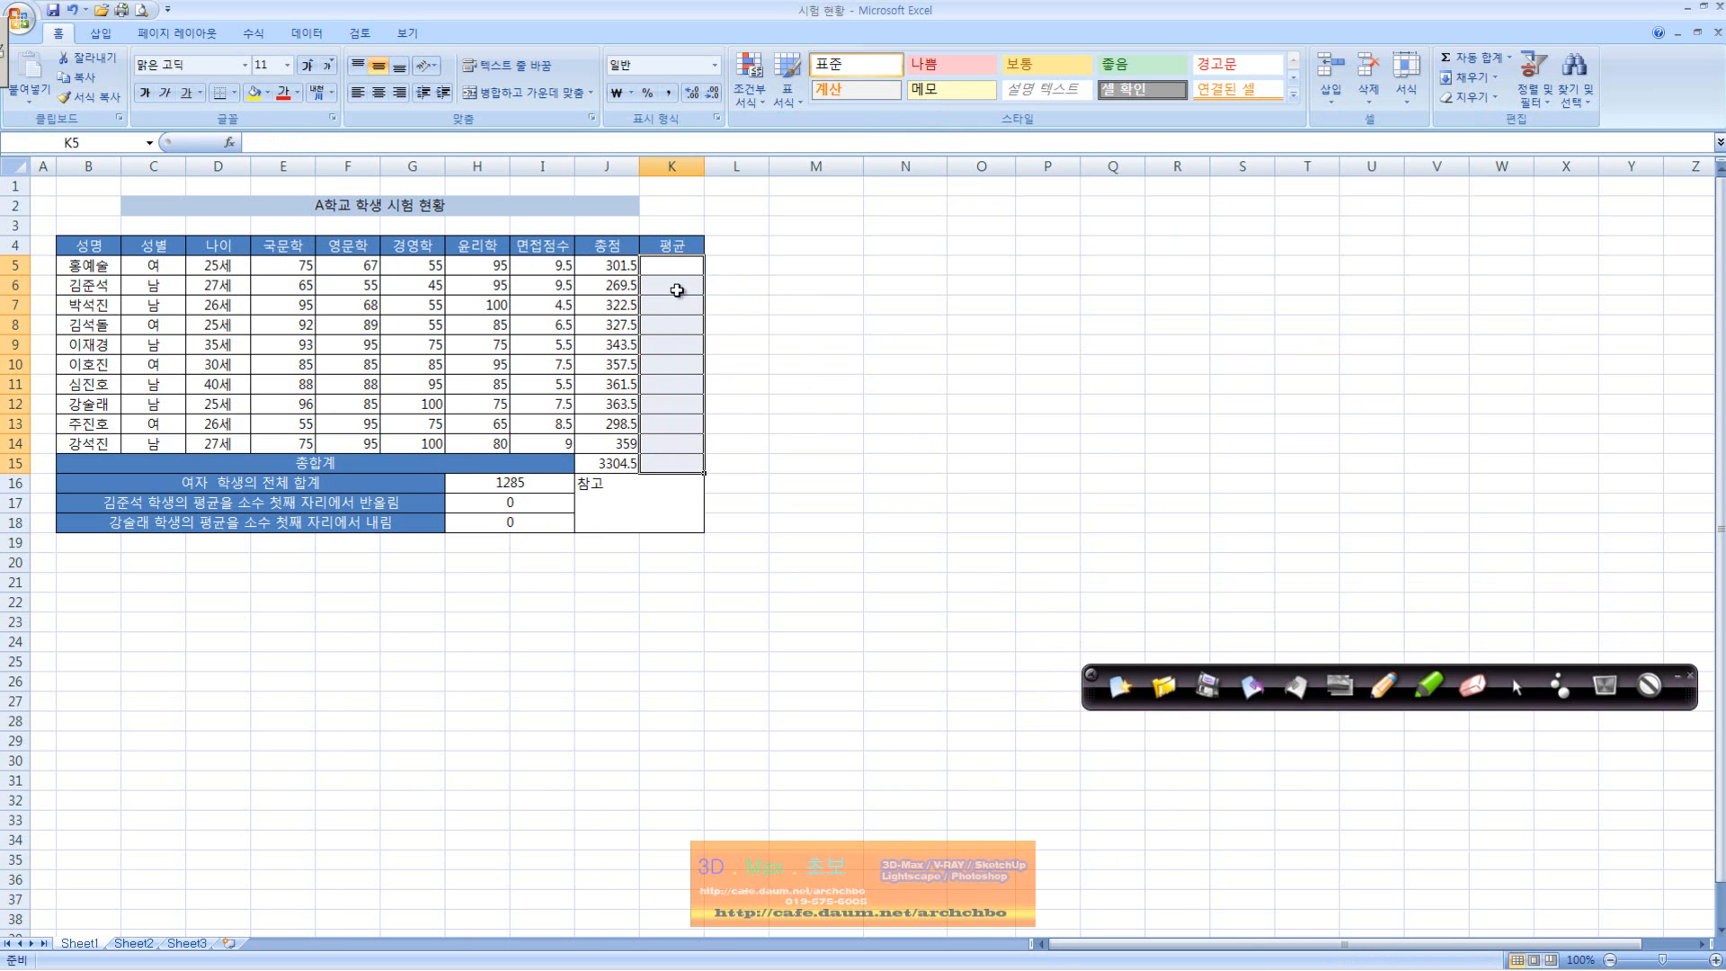
- Enter =average(E5:I5) in K5 for the first student's average
key("F2")
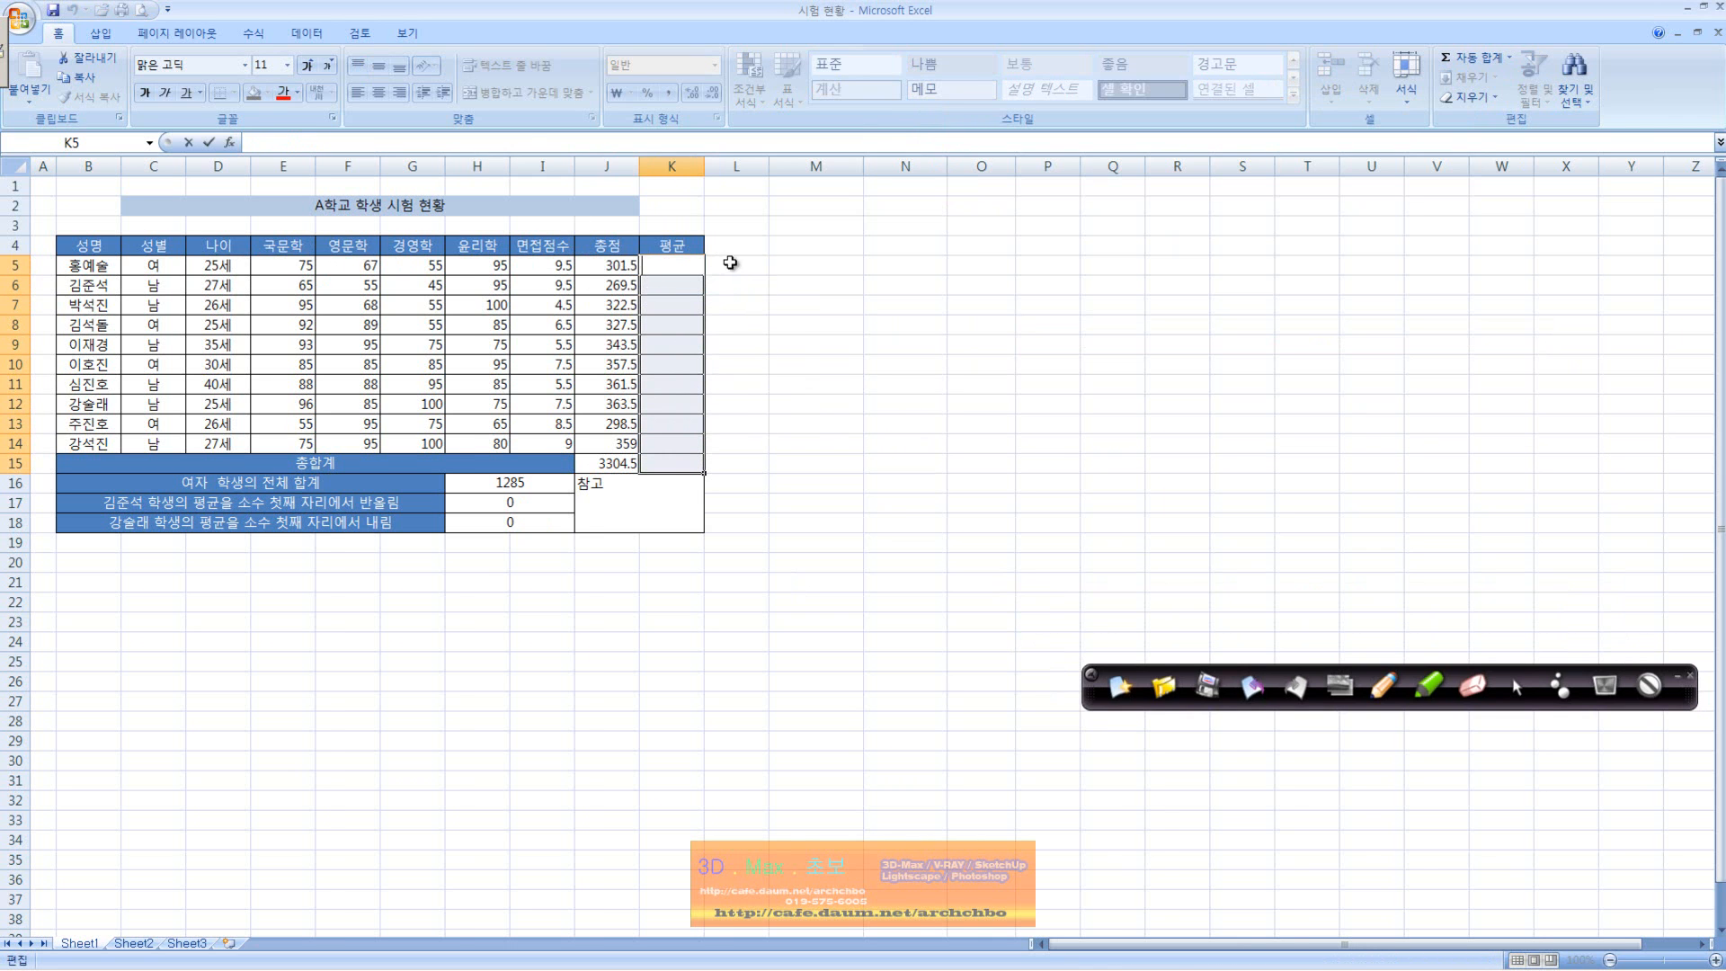
left_click(816, 284)
left_click(678, 270)
left_click(611, 148)
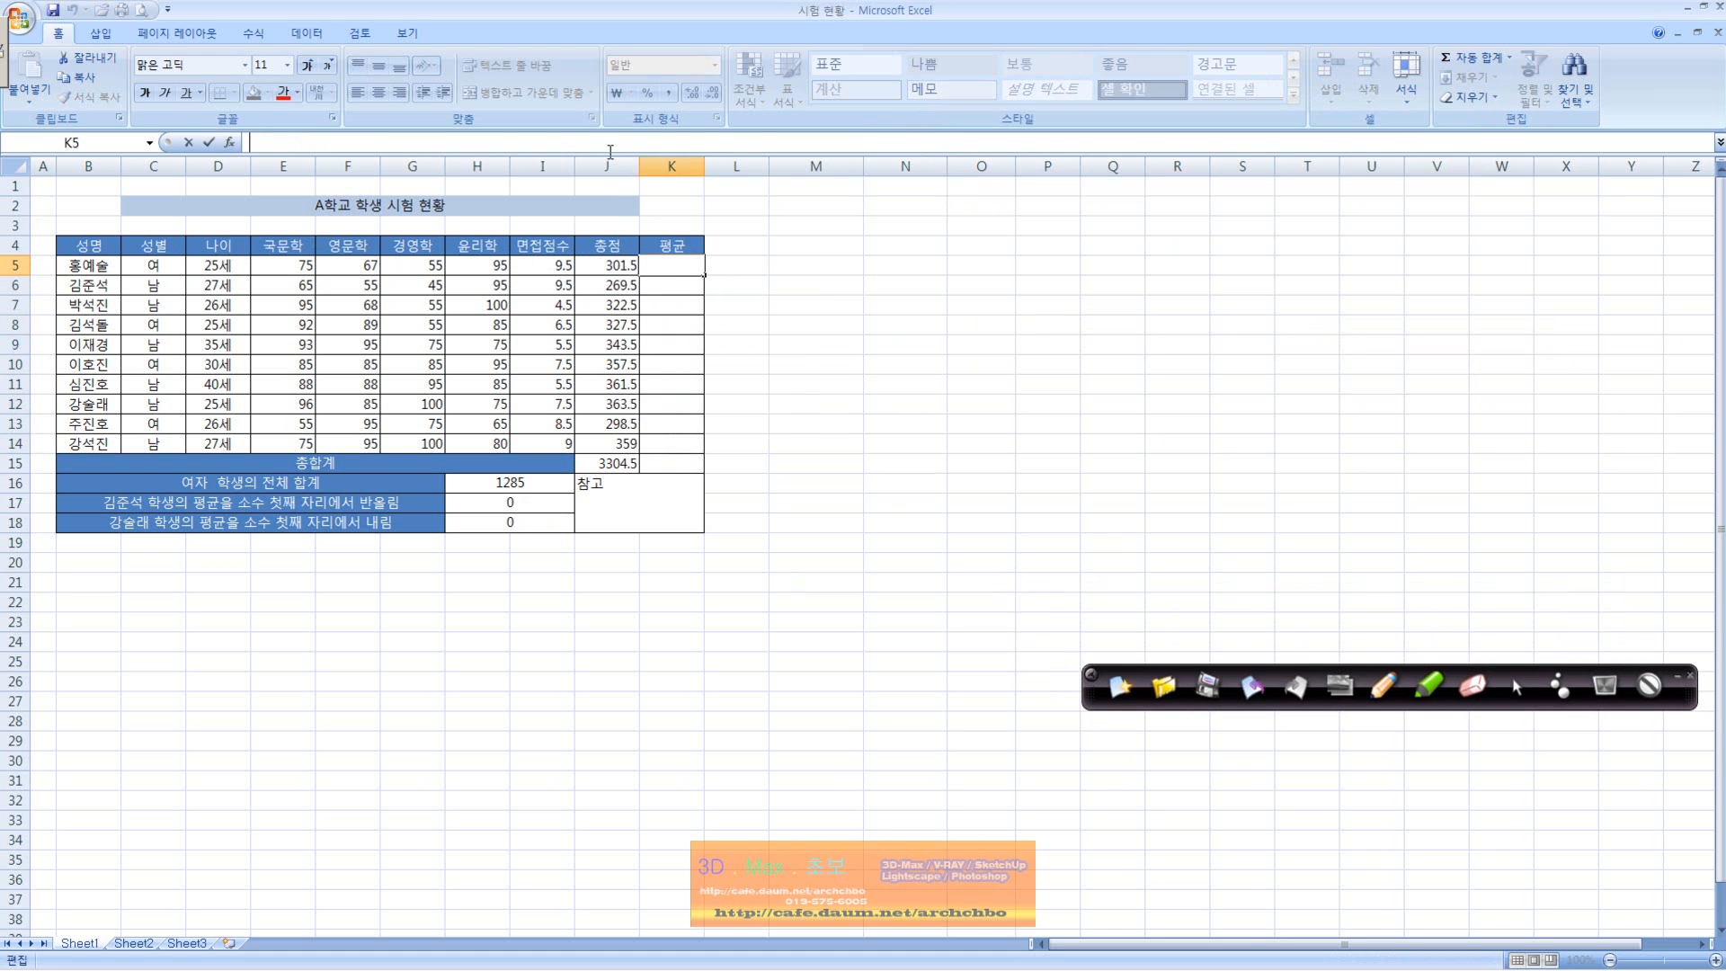
type("=aver")
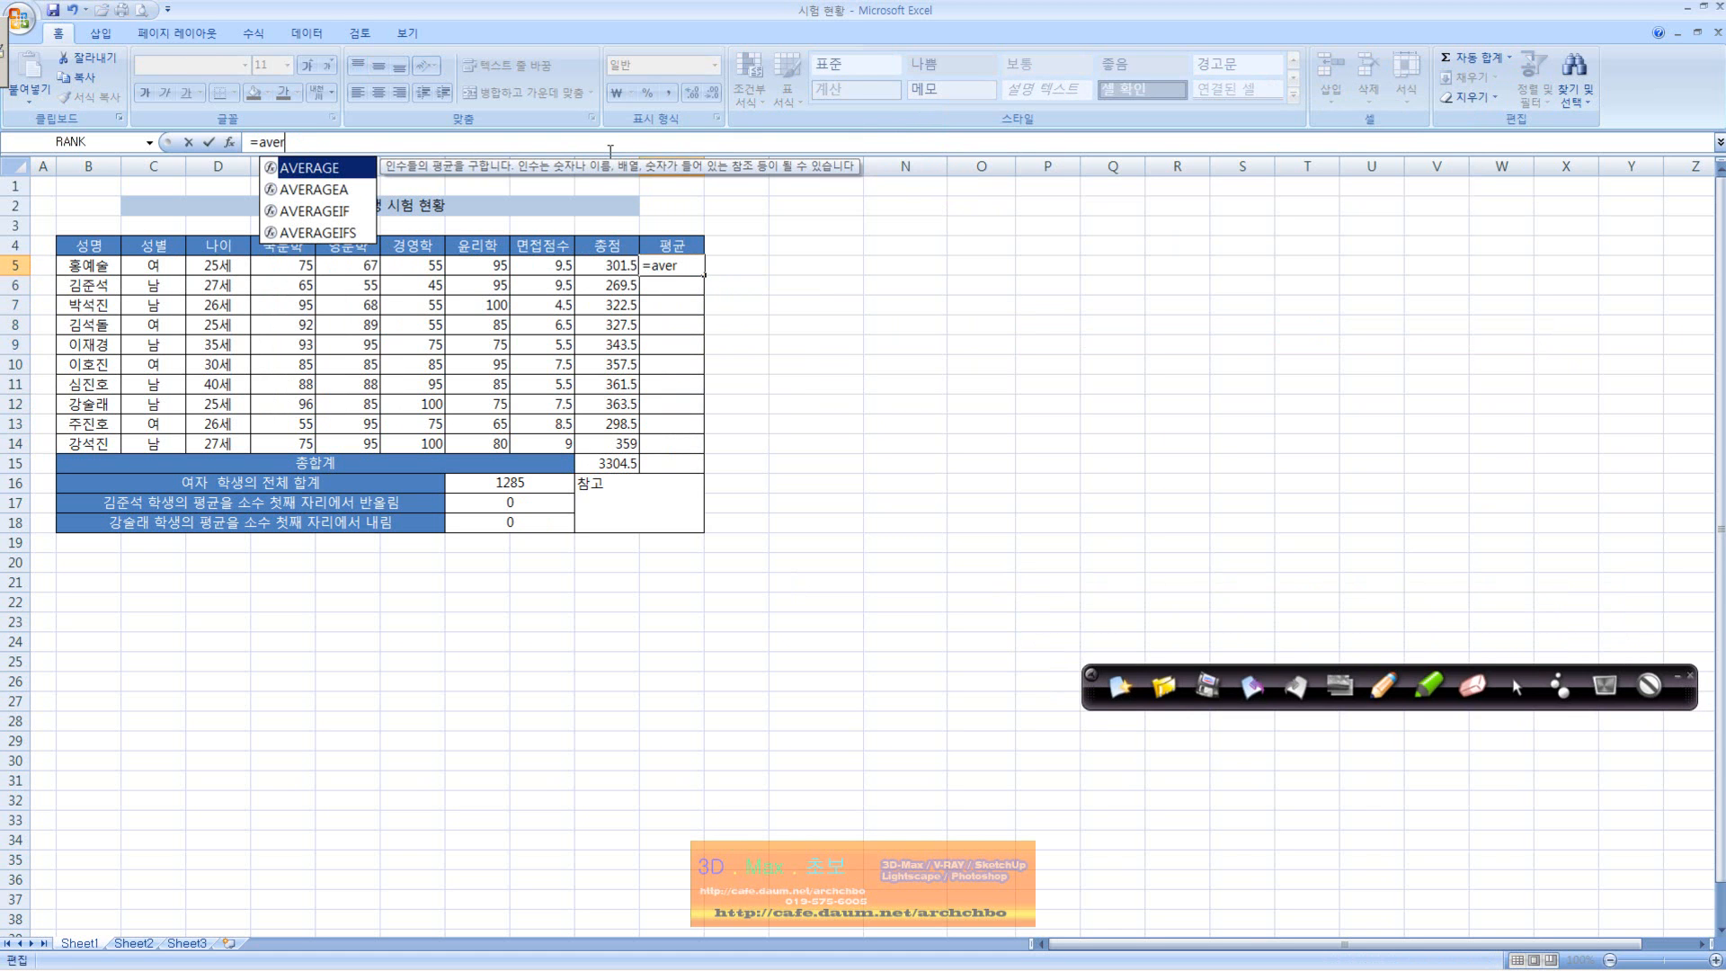
type("age(")
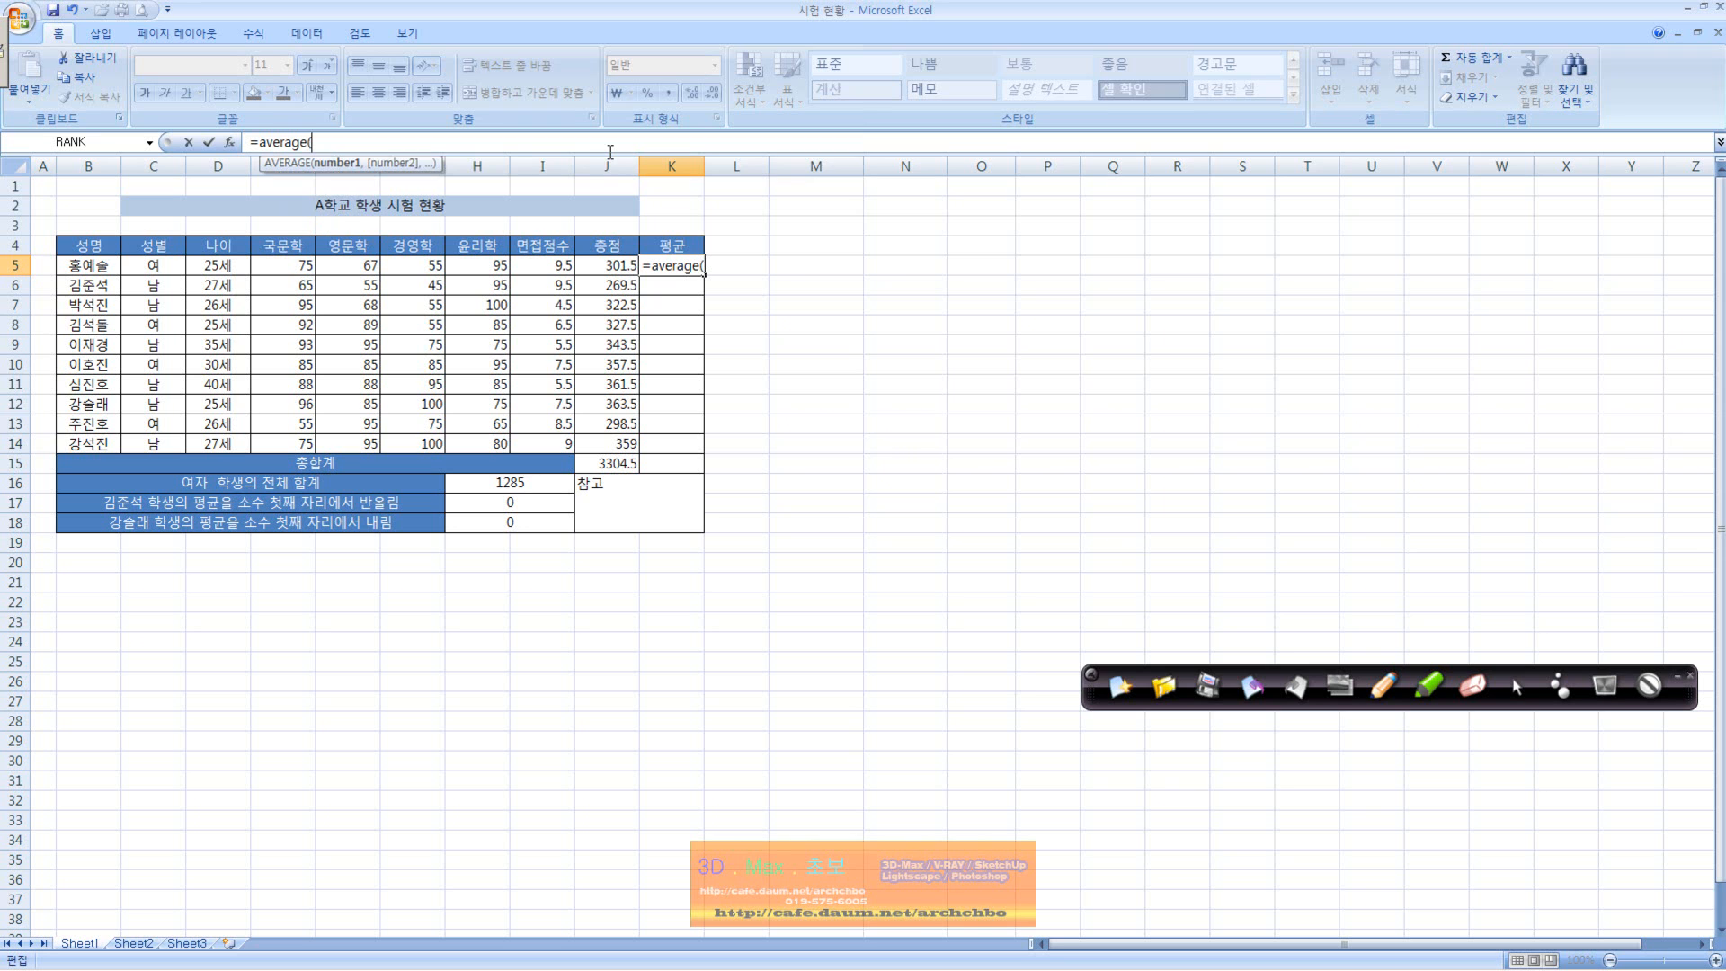
left_click_drag(291, 270, 525, 271)
type(")")
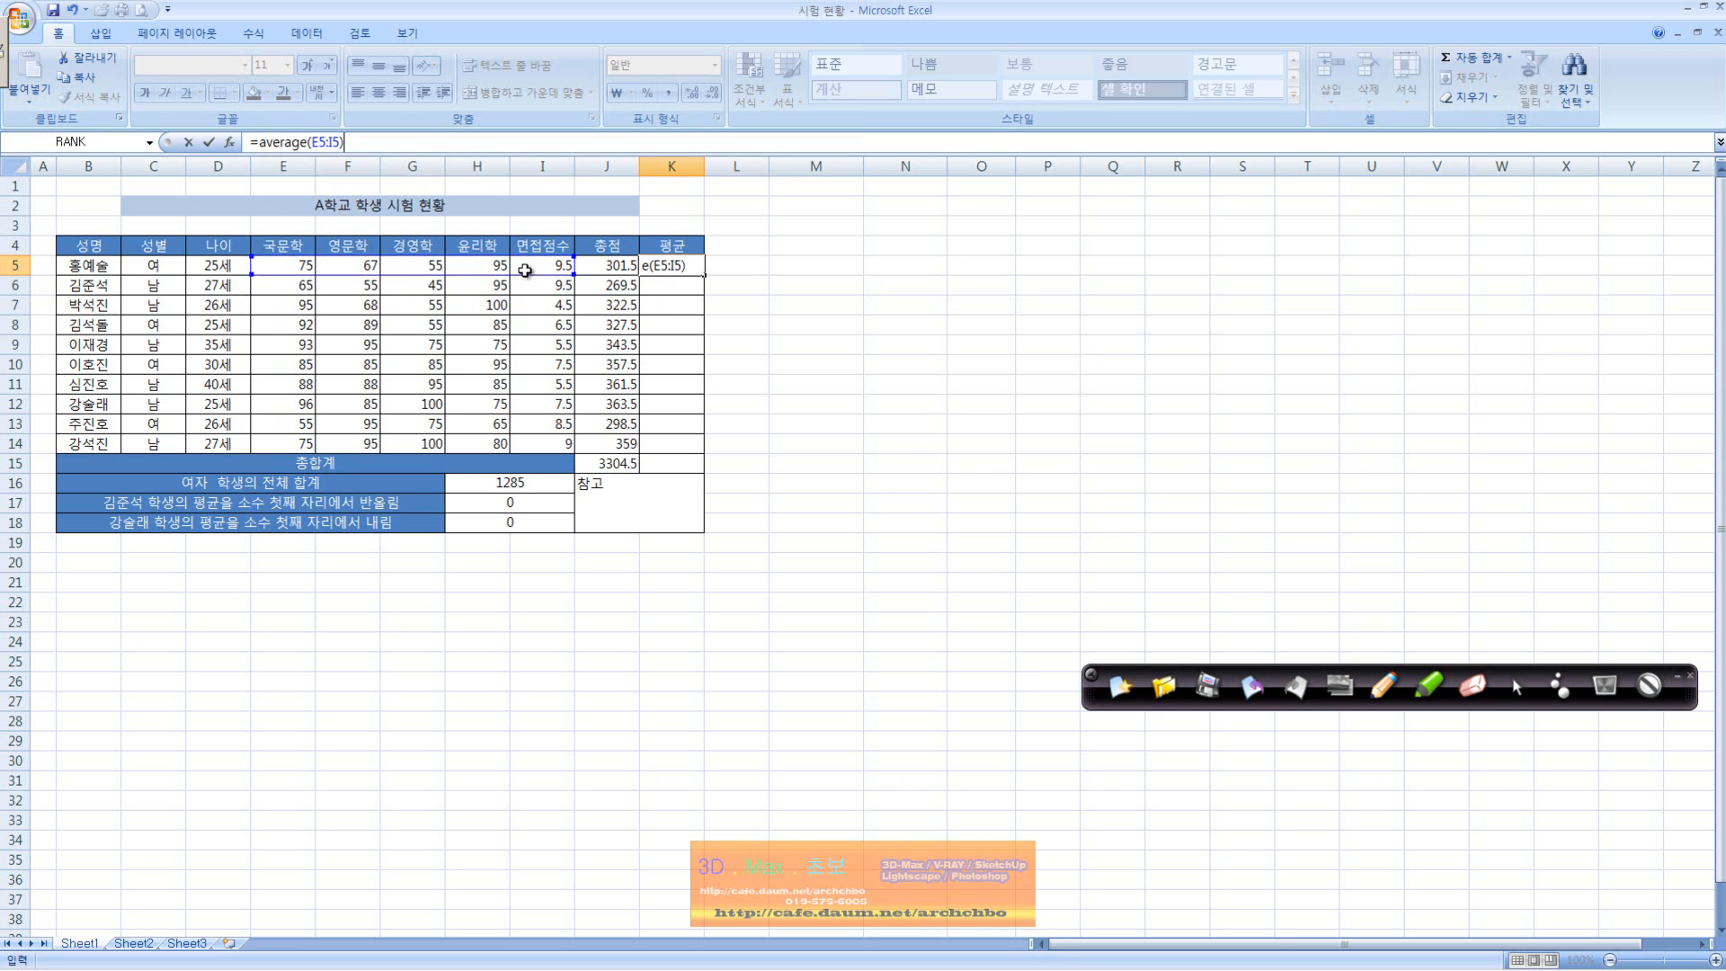
key("Return")
- Fill the average formula from K5 down to K15 and delete the copy in the grand total row, K15
left_click(674, 268)
left_click_drag(703, 275, 703, 481)
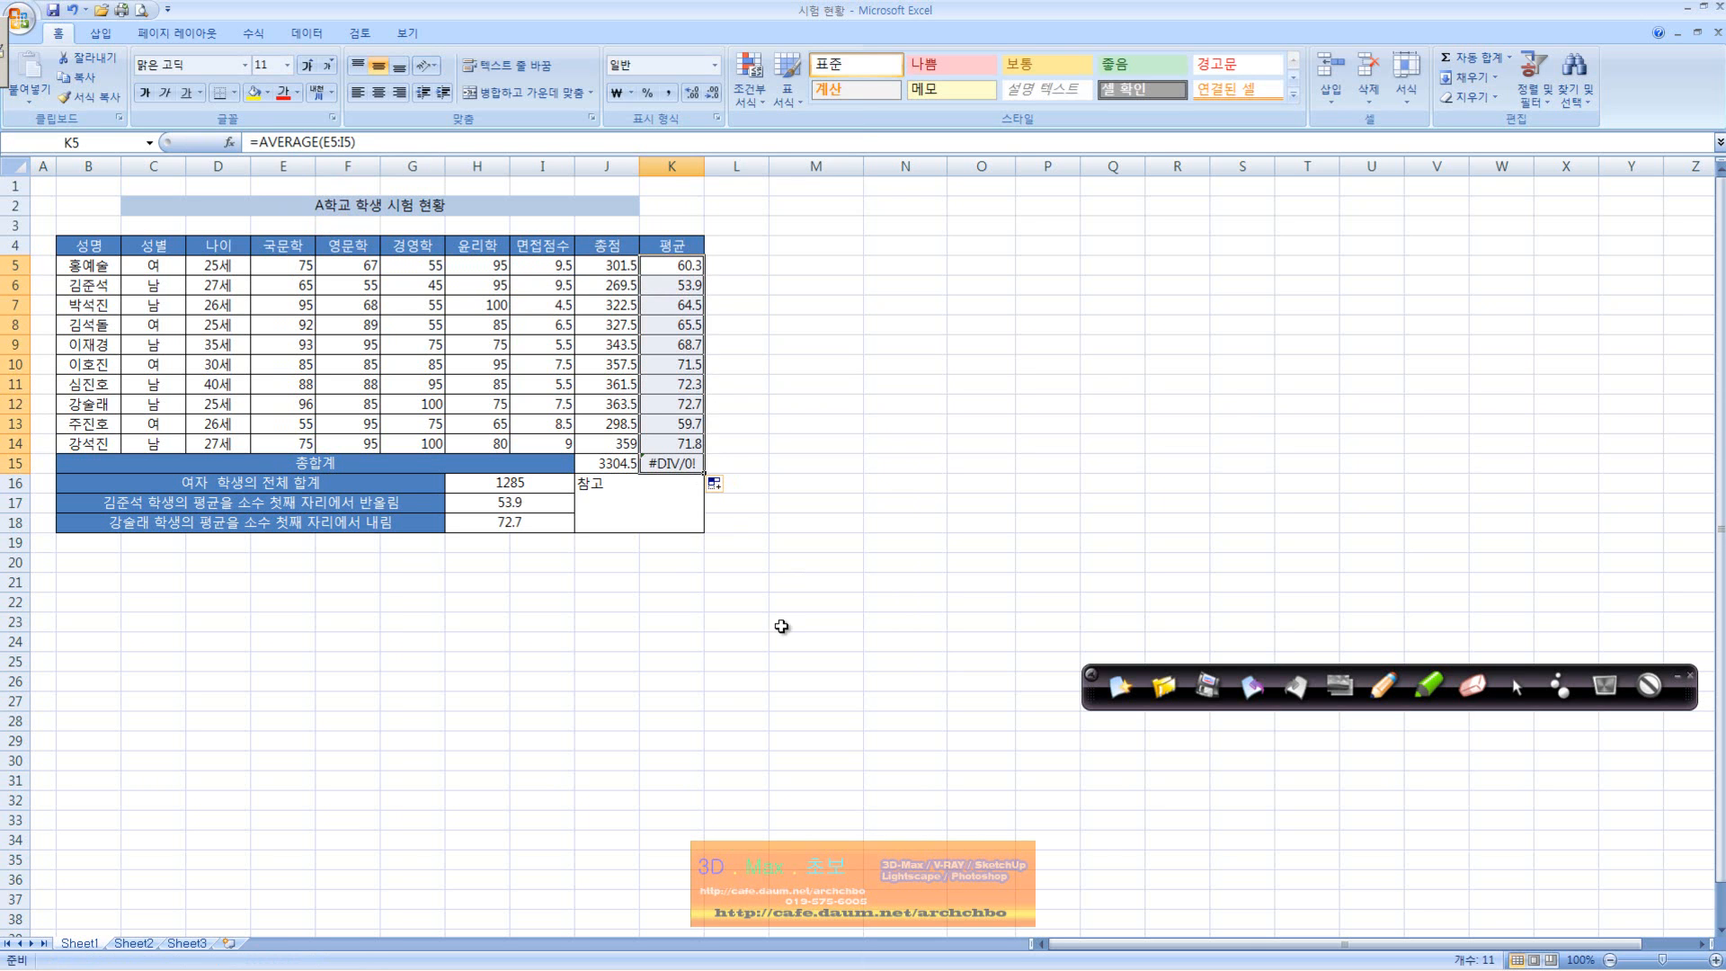
left_click(719, 543)
left_click(690, 468)
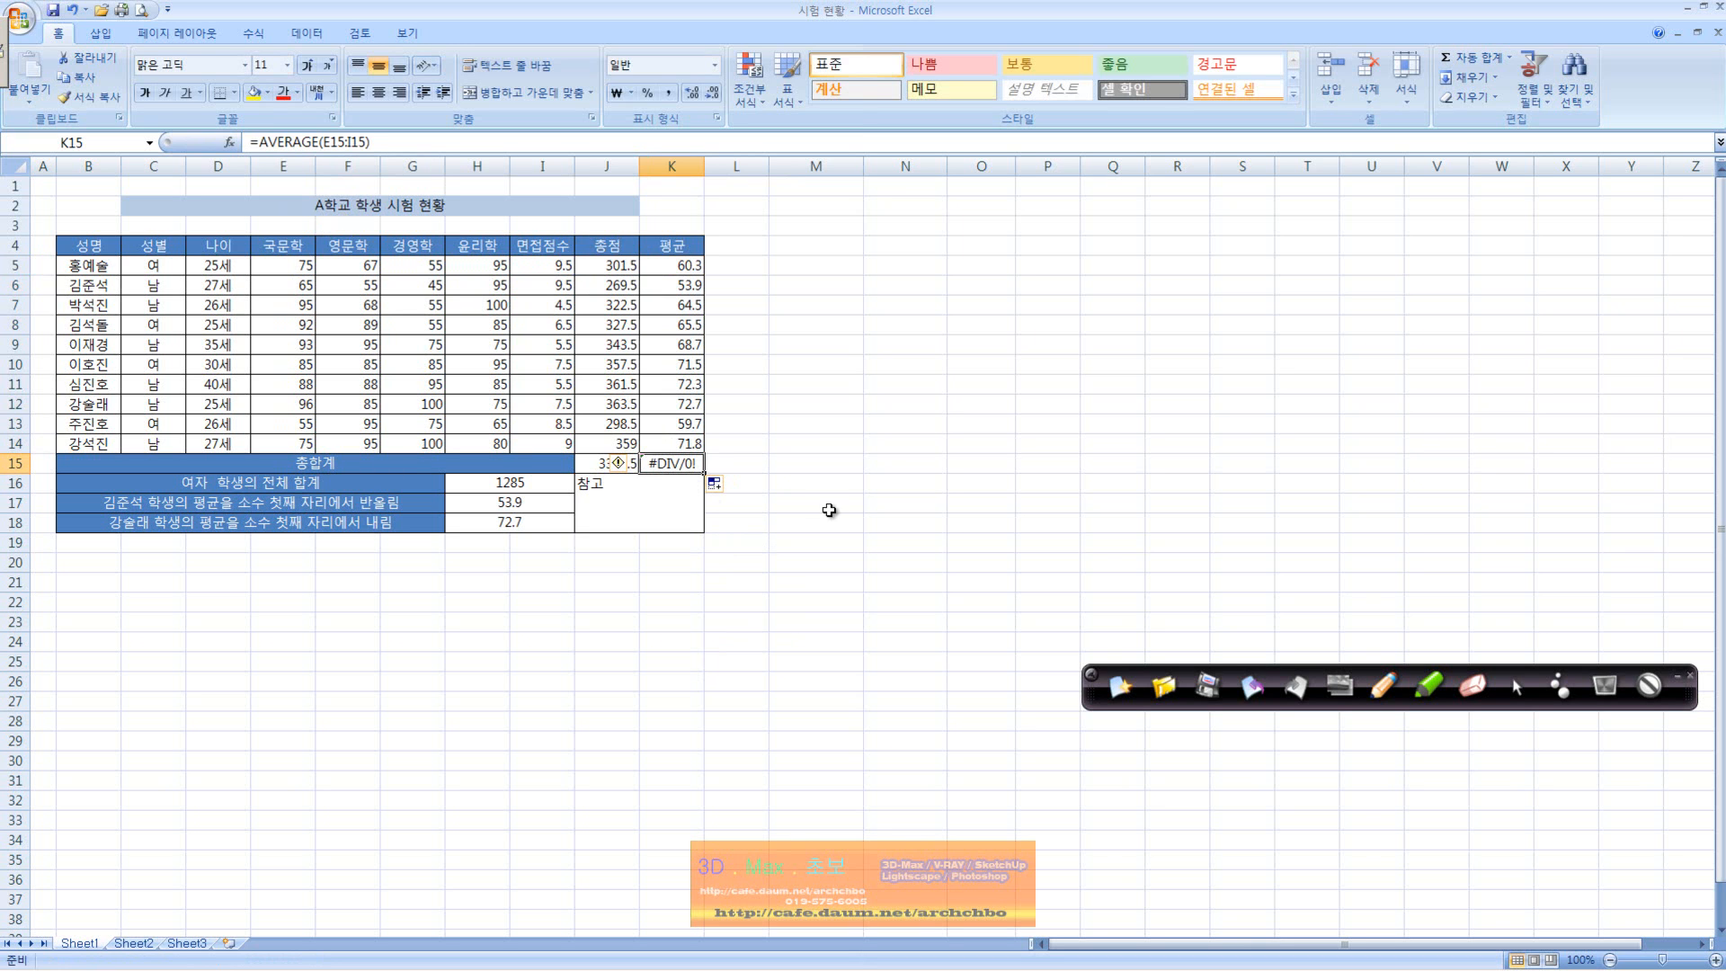
key("Delete")
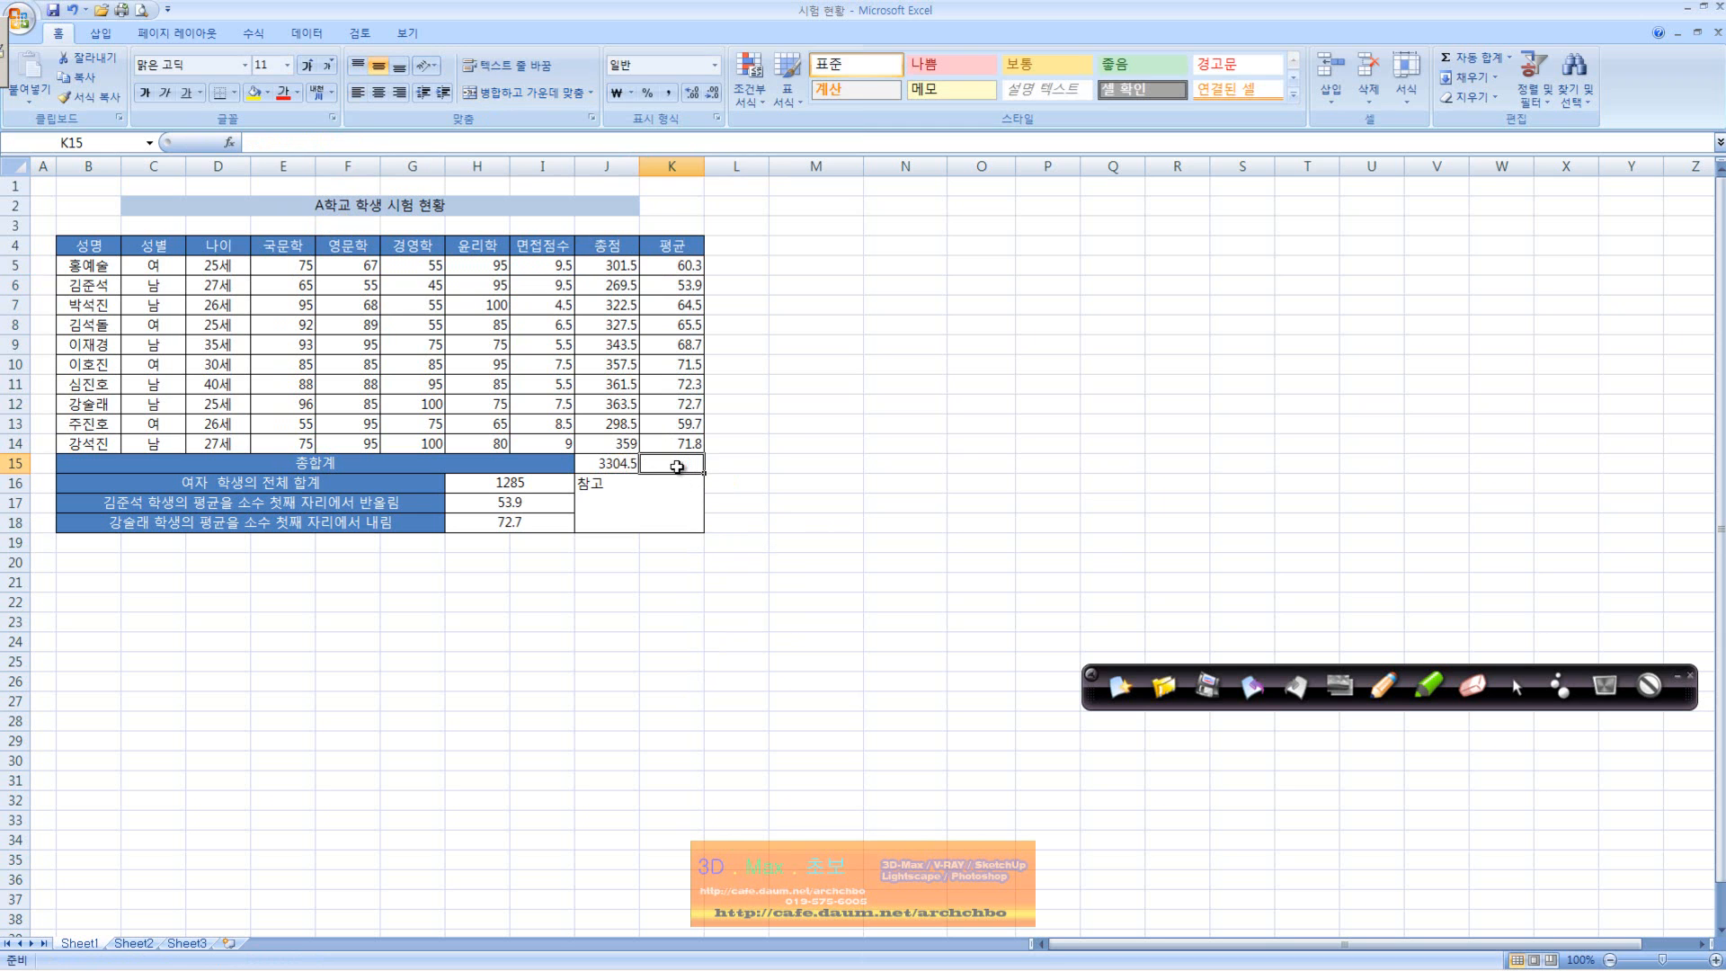
left_click(742, 578)
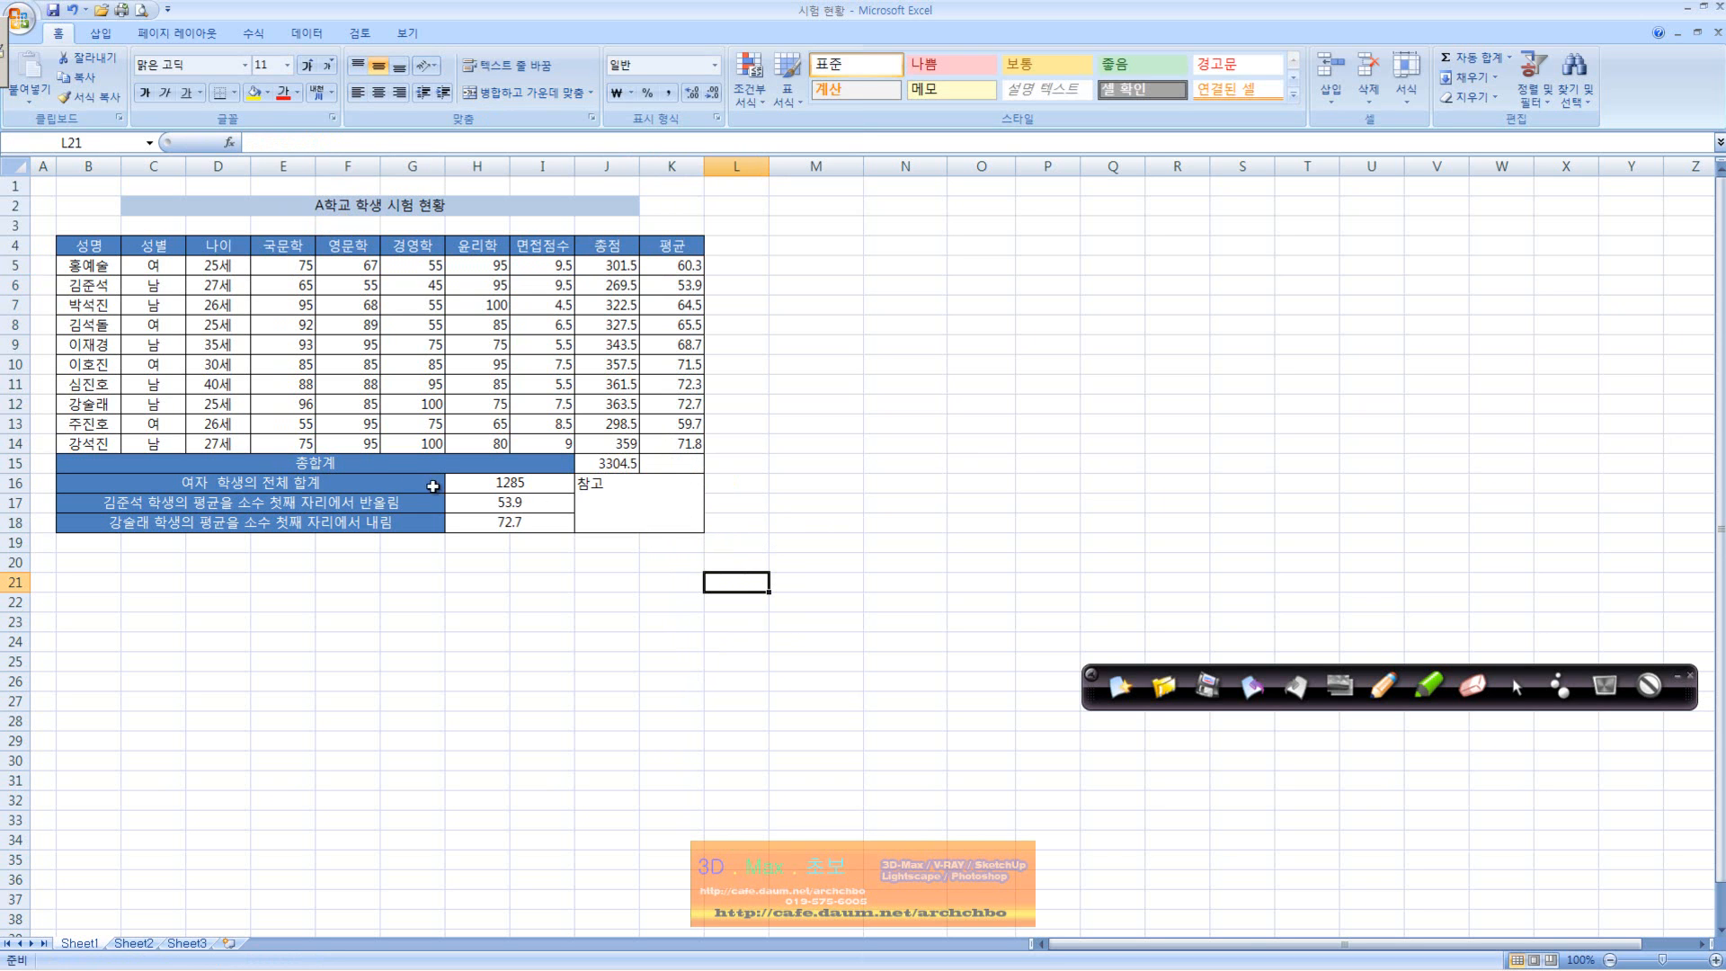
- Select the female students' total in H16 and handwrite Countif beside the table, annotating its parts 갯수 헤아리기 and 조건
left_click(374, 482)
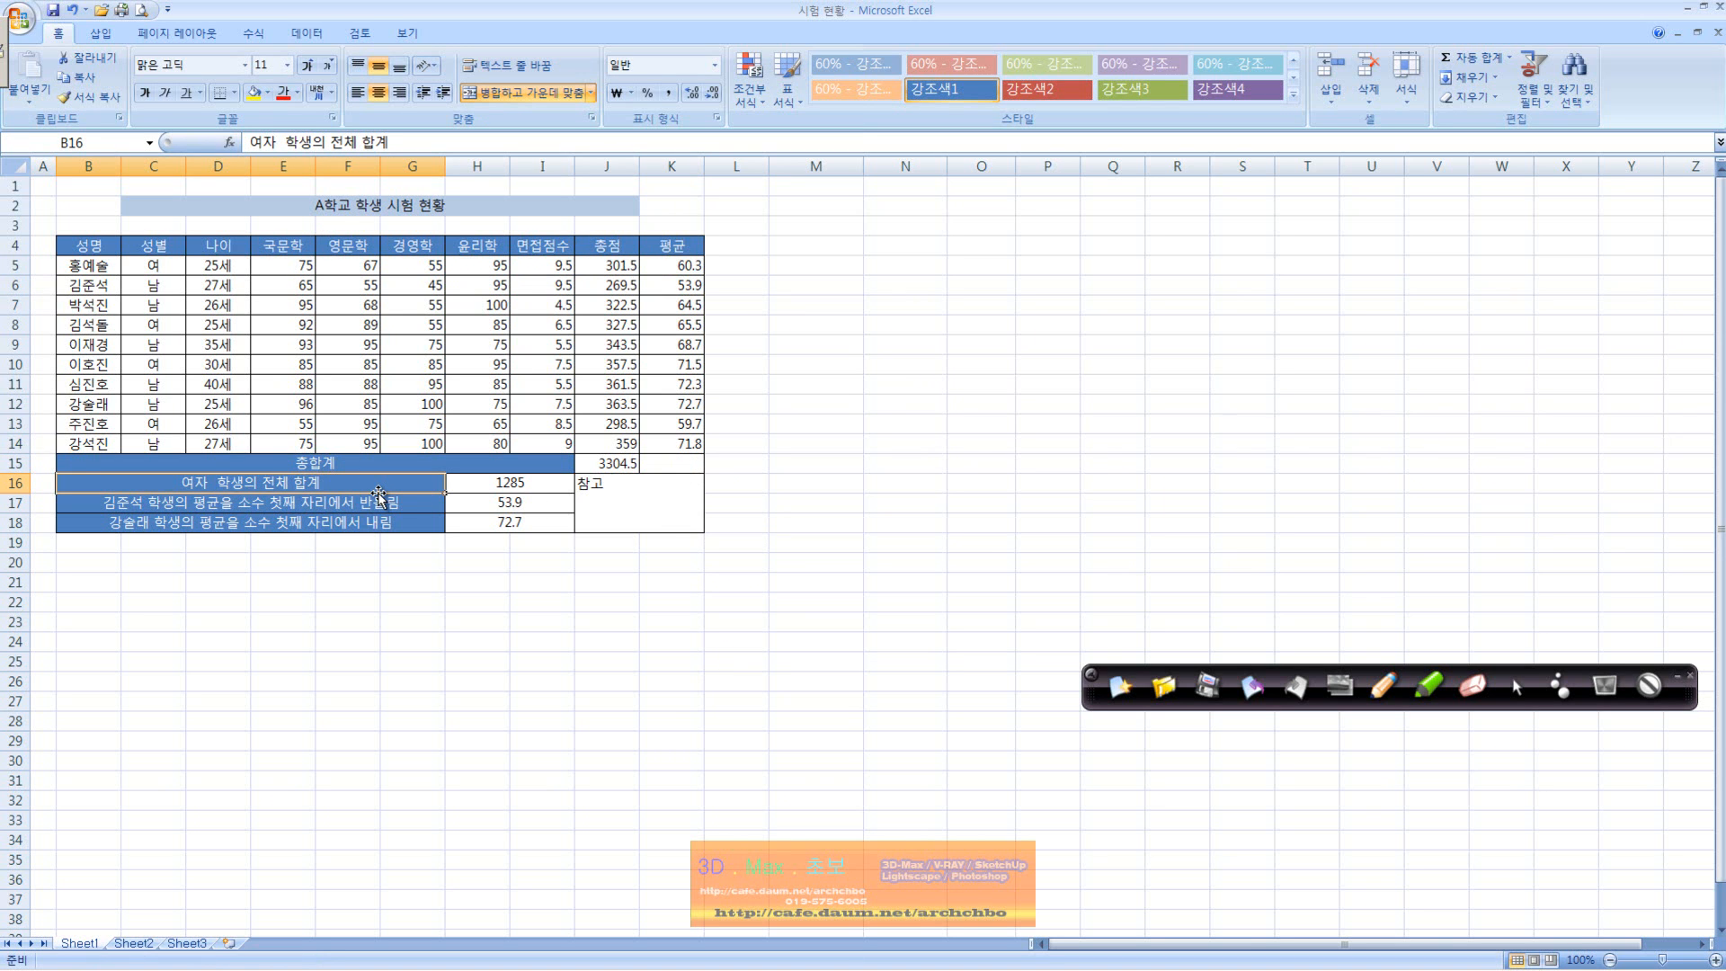
left_click(491, 481)
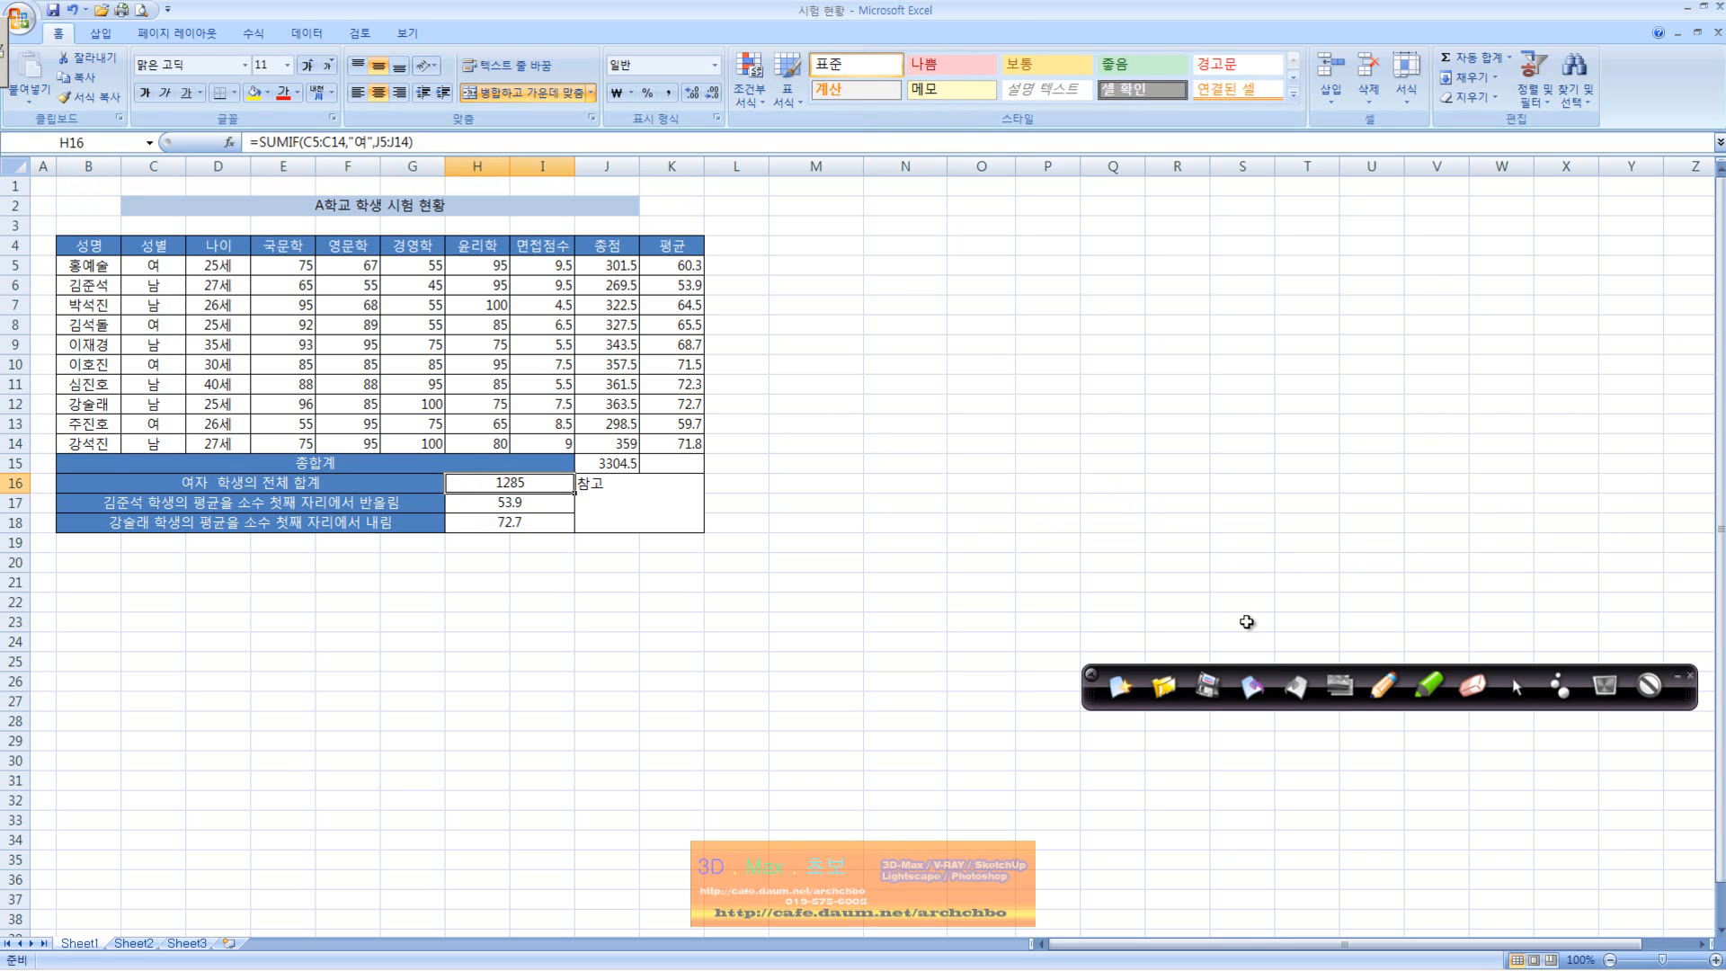
left_click(1390, 687)
mouse_move(1036, 230)
left_mouse_down()
mouse_move(1032, 254)
mouse_move(1131, 214)
mouse_move(1166, 223)
mouse_move(1182, 245)
mouse_move(1140, 267)
mouse_move(1179, 317)
left_mouse_up()
left_click_drag(978, 260, 1107, 259)
mouse_move(978, 294)
left_mouse_down()
mouse_move(1007, 335)
mouse_move(1047, 268)
mouse_move(1099, 323)
mouse_move(1111, 304)
mouse_move(1159, 351)
mouse_move(1050, 371)
mouse_move(1092, 378)
left_mouse_up()
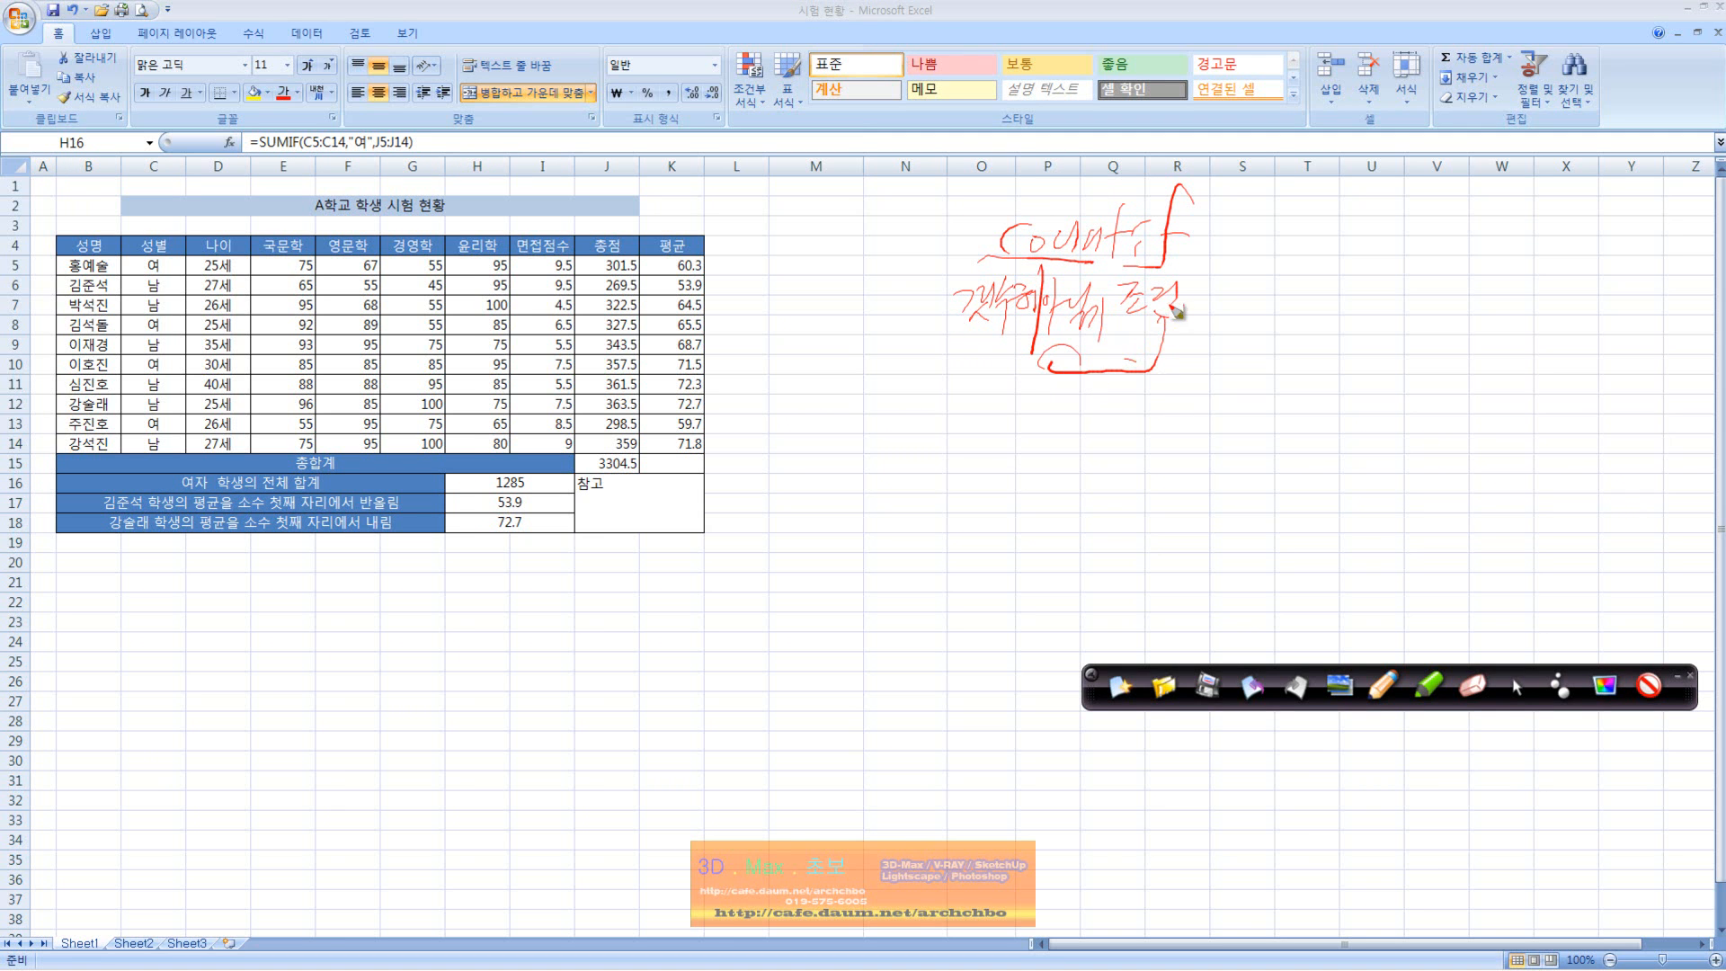
- Circle 합계 and 여자 in the row 16 label and handwrite 합계 => 조건 여자 below the Countif note
left_click_drag(324, 496, 330, 484)
mouse_move(960, 428)
left_mouse_down()
mouse_move(1004, 417)
mouse_move(1032, 464)
left_mouse_up()
left_click_drag(207, 463, 158, 478)
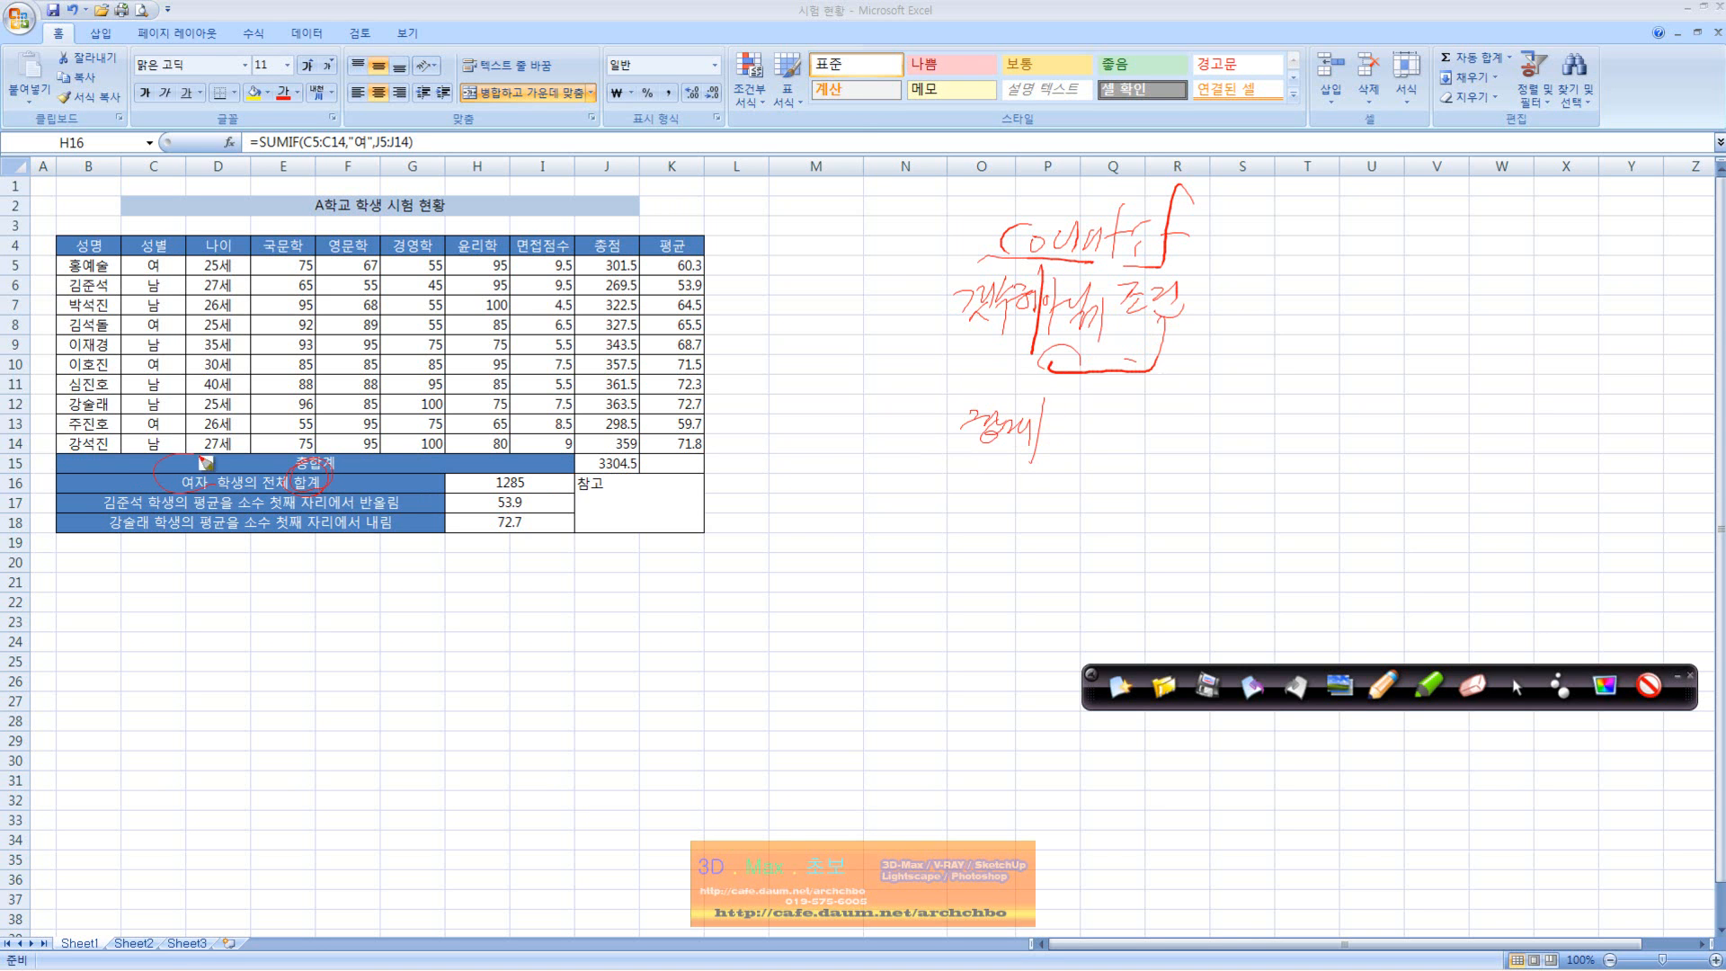
left_click_drag(1050, 426, 1076, 433)
mouse_move(1086, 416)
left_mouse_down()
mouse_move(1094, 440)
mouse_move(1187, 416)
mouse_move(1256, 423)
mouse_move(1293, 450)
left_mouse_up()
- Circle the 성별 and 총점 columns of the score table
mouse_move(171, 246)
left_mouse_down()
mouse_move(135, 355)
mouse_move(192, 371)
mouse_move(164, 229)
left_mouse_up()
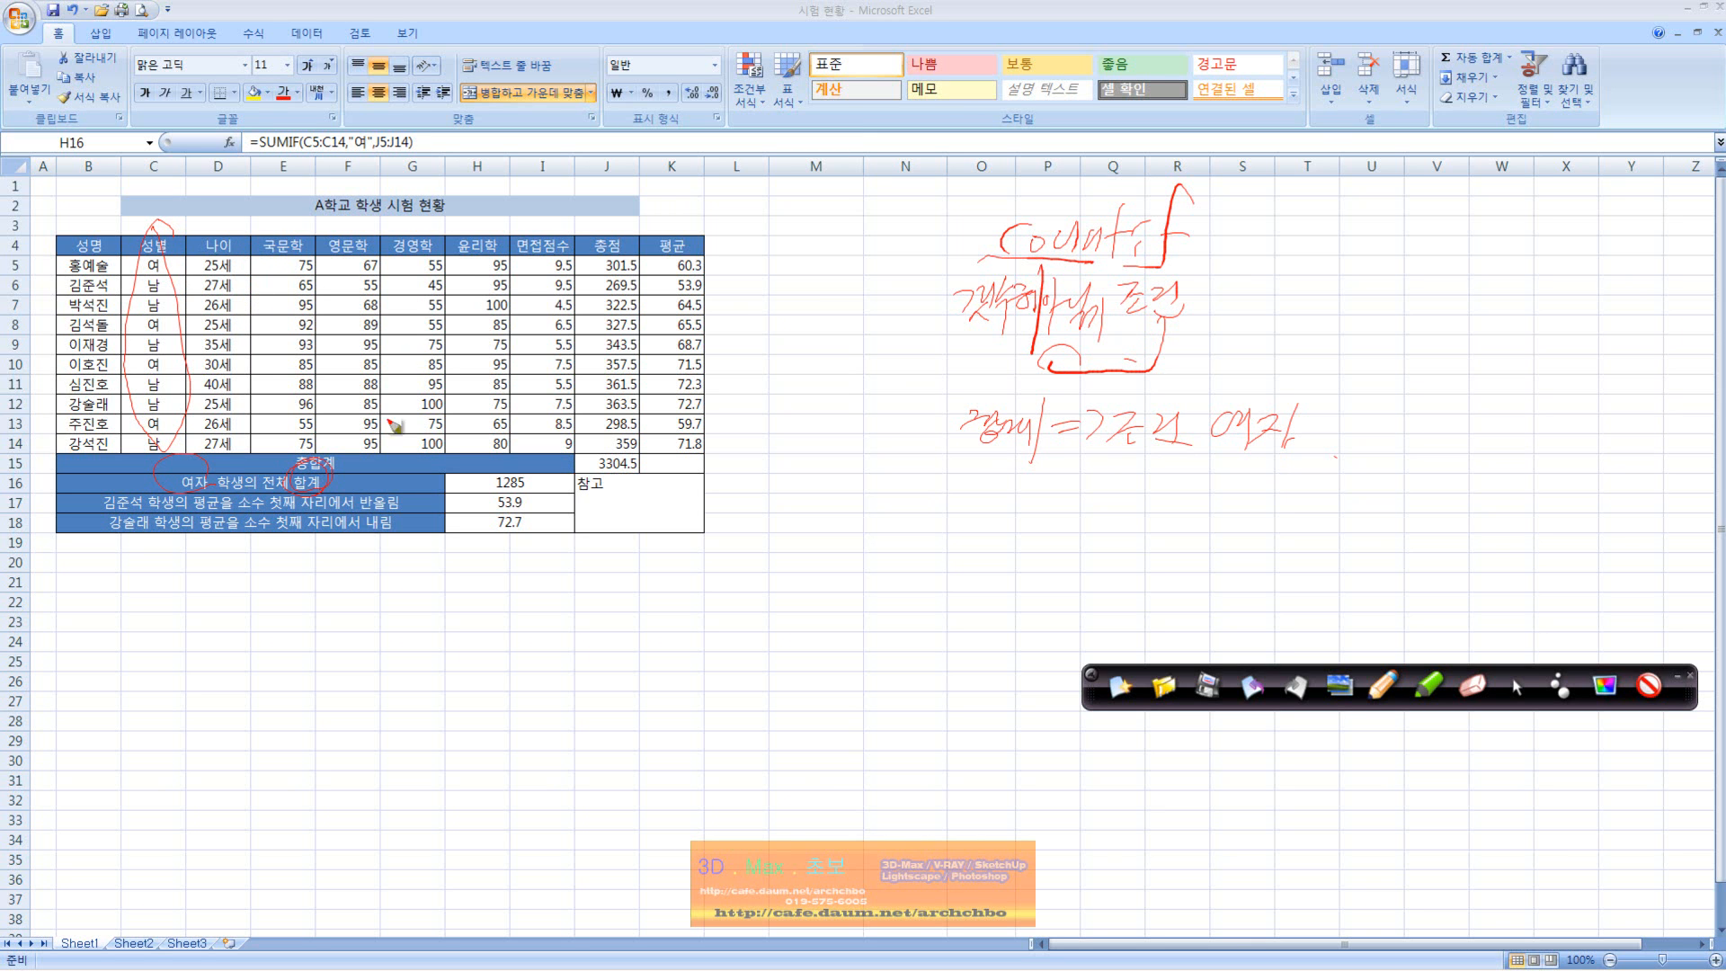
left_click_drag(623, 236, 564, 405)
mouse_move(600, 266)
left_mouse_down()
mouse_move(611, 469)
mouse_move(637, 267)
left_mouse_up()
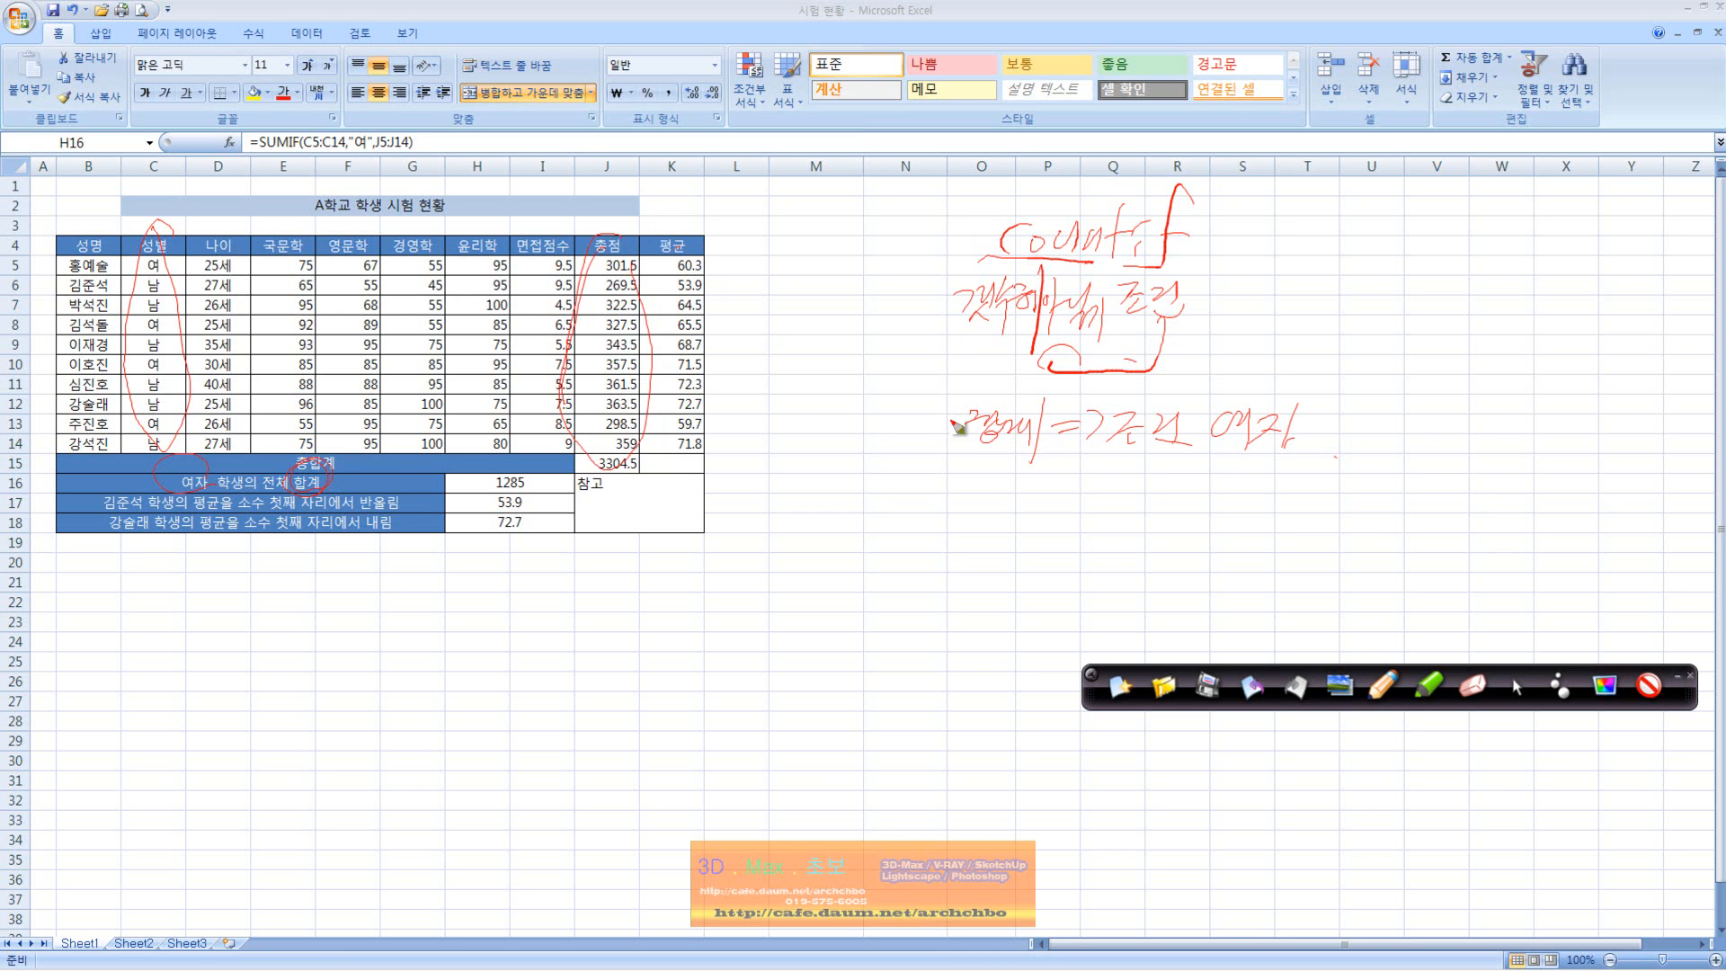
- Handwrite Sumif with an opening parenthesis below the condition note and underline 조건
mouse_move(977, 474)
left_mouse_down()
mouse_move(944, 517)
mouse_move(989, 496)
mouse_move(1018, 512)
left_mouse_up()
left_click_drag(1116, 445, 1208, 446)
left_click_drag(1034, 496, 1028, 515)
mouse_move(1069, 451)
left_mouse_down()
mouse_move(1058, 532)
mouse_move(1068, 495)
mouse_move(1113, 494)
left_mouse_up()
left_click_drag(1110, 506, 1134, 530)
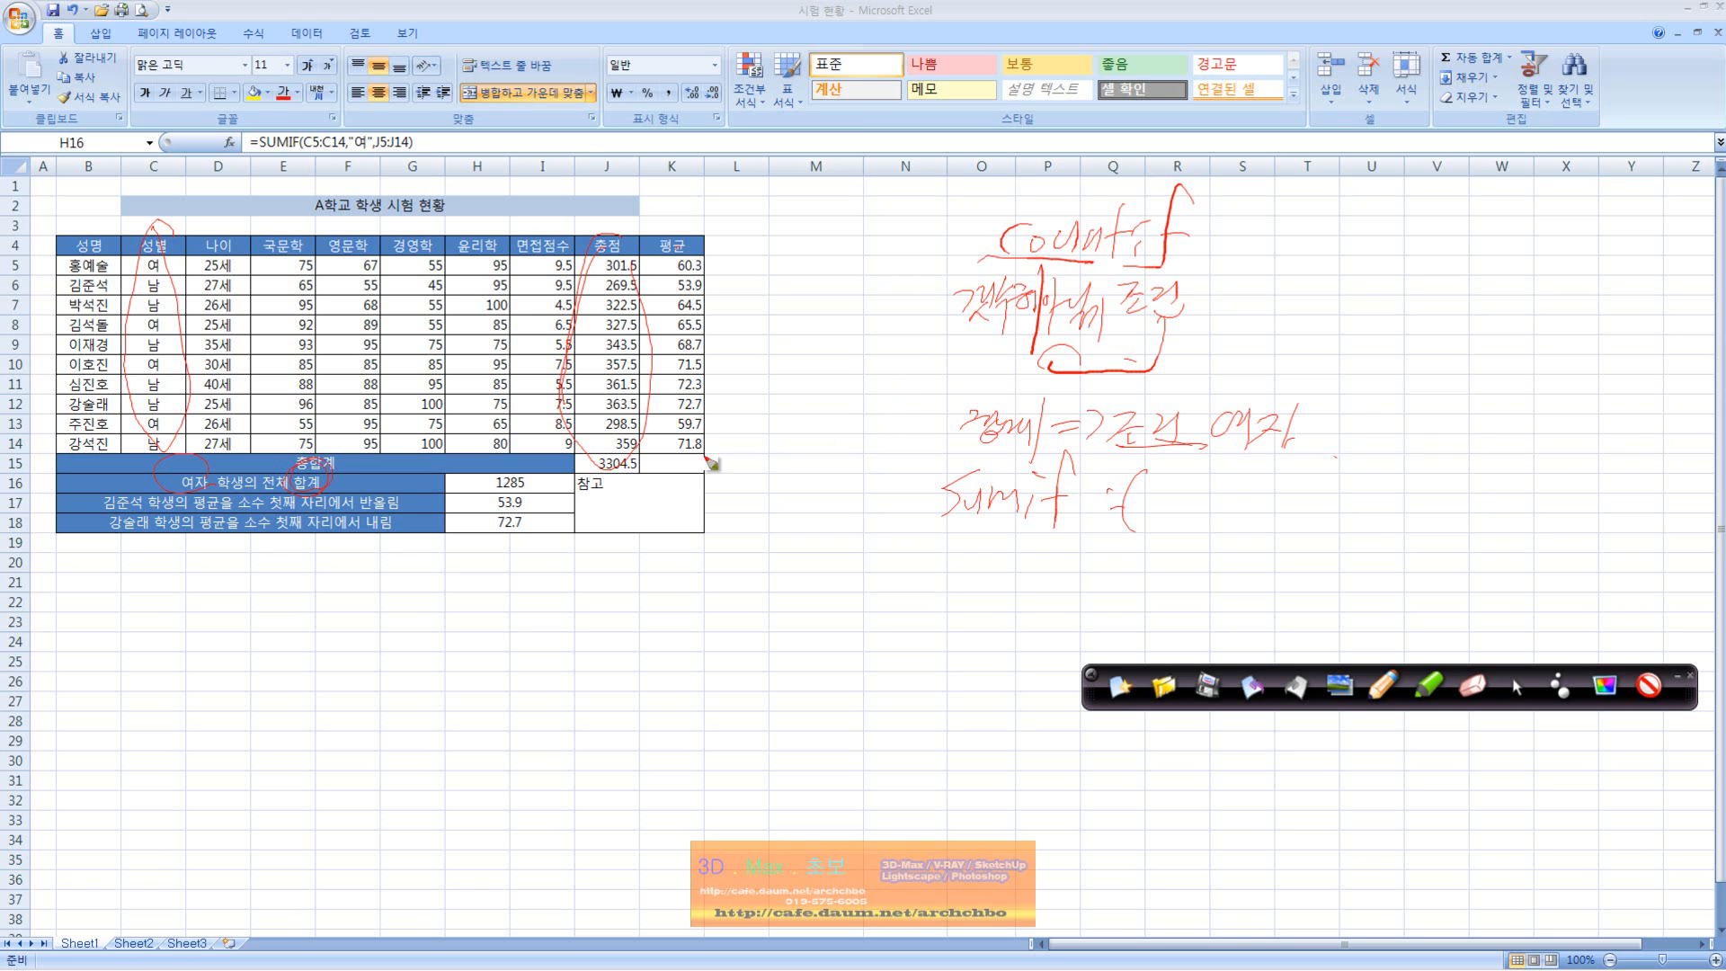
- Mark 여자 and the column C header, and handwrite C5:C14, as the first Sumif argument
left_click_drag(197, 476, 222, 467)
left_click_drag(151, 135, 166, 186)
mouse_move(1158, 493)
left_mouse_down()
mouse_move(1155, 531)
mouse_move(1232, 523)
left_mouse_up()
left_click(1198, 507)
mouse_move(1251, 499)
left_mouse_down()
mouse_move(1271, 514)
mouse_move(1249, 539)
mouse_move(1276, 538)
left_mouse_up()
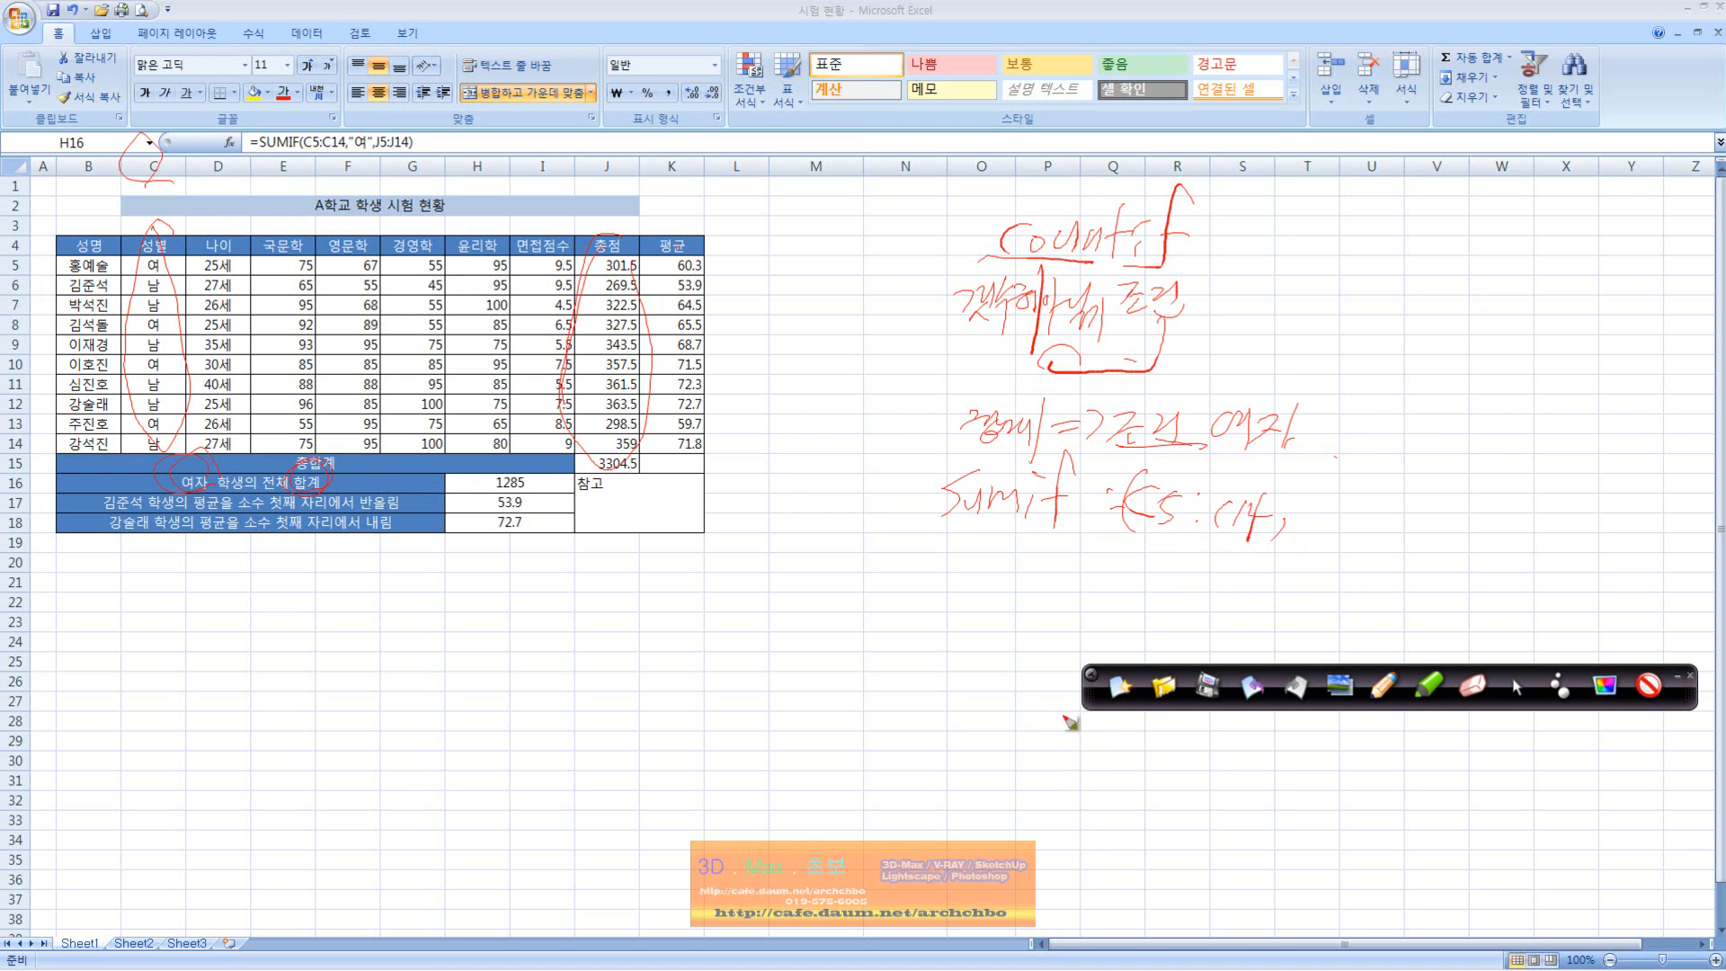
- Re-mark 여자 and 합계 in the row 16 label and complete the handwritten Sumif arguments with "여",J5:J14)
left_click_drag(236, 494, 248, 476)
mouse_move(1309, 500)
left_mouse_down()
mouse_move(1336, 534)
mouse_move(1353, 496)
left_mouse_up()
mouse_move(335, 497)
left_mouse_down()
mouse_move(308, 466)
mouse_move(323, 492)
left_mouse_up()
mouse_move(1355, 516)
left_mouse_down()
mouse_move(1346, 532)
mouse_move(1433, 493)
mouse_move(1463, 522)
mouse_move(1496, 485)
mouse_move(1442, 521)
left_mouse_up()
left_click(1450, 492)
left_click_drag(1488, 502, 1501, 522)
left_click_drag(1525, 494, 1535, 544)
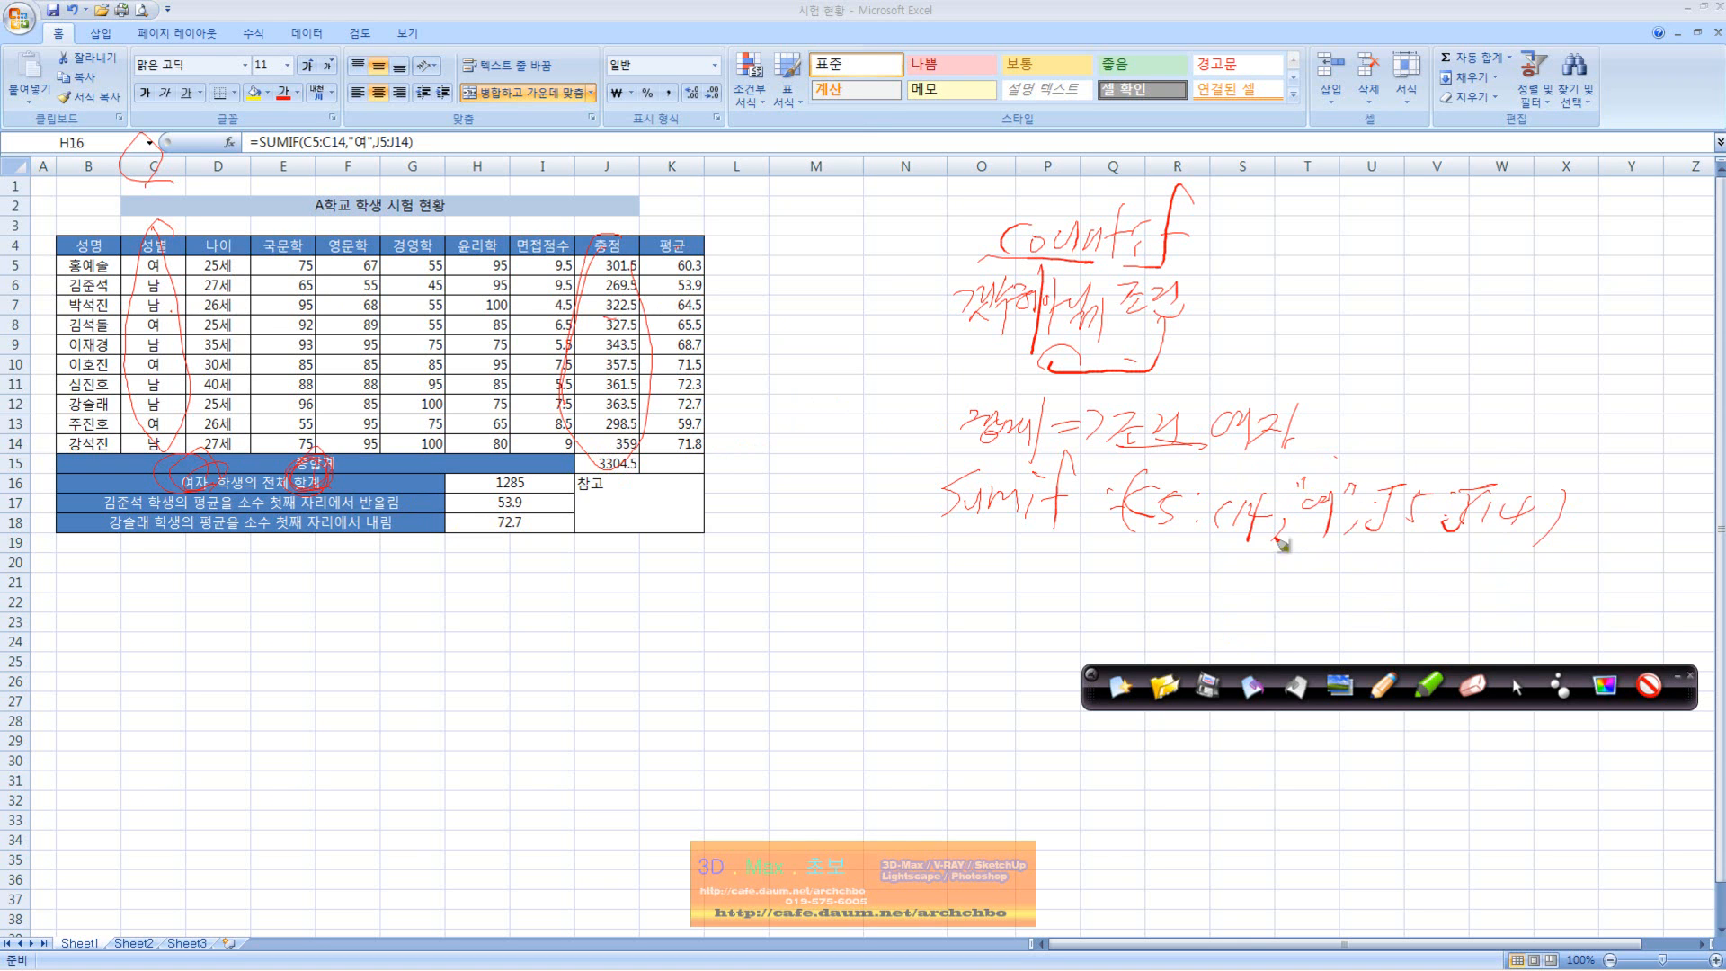
- Underline the Sumif arguments with the note 3가지 충족, then underline Sumif and annotate its if part
left_click_drag(1138, 539, 1543, 550)
left_click_drag(1402, 563, 1449, 581)
mouse_move(1460, 560)
left_mouse_down()
mouse_move(1463, 583)
mouse_move(1508, 600)
mouse_move(1582, 582)
mouse_move(1632, 596)
left_mouse_up()
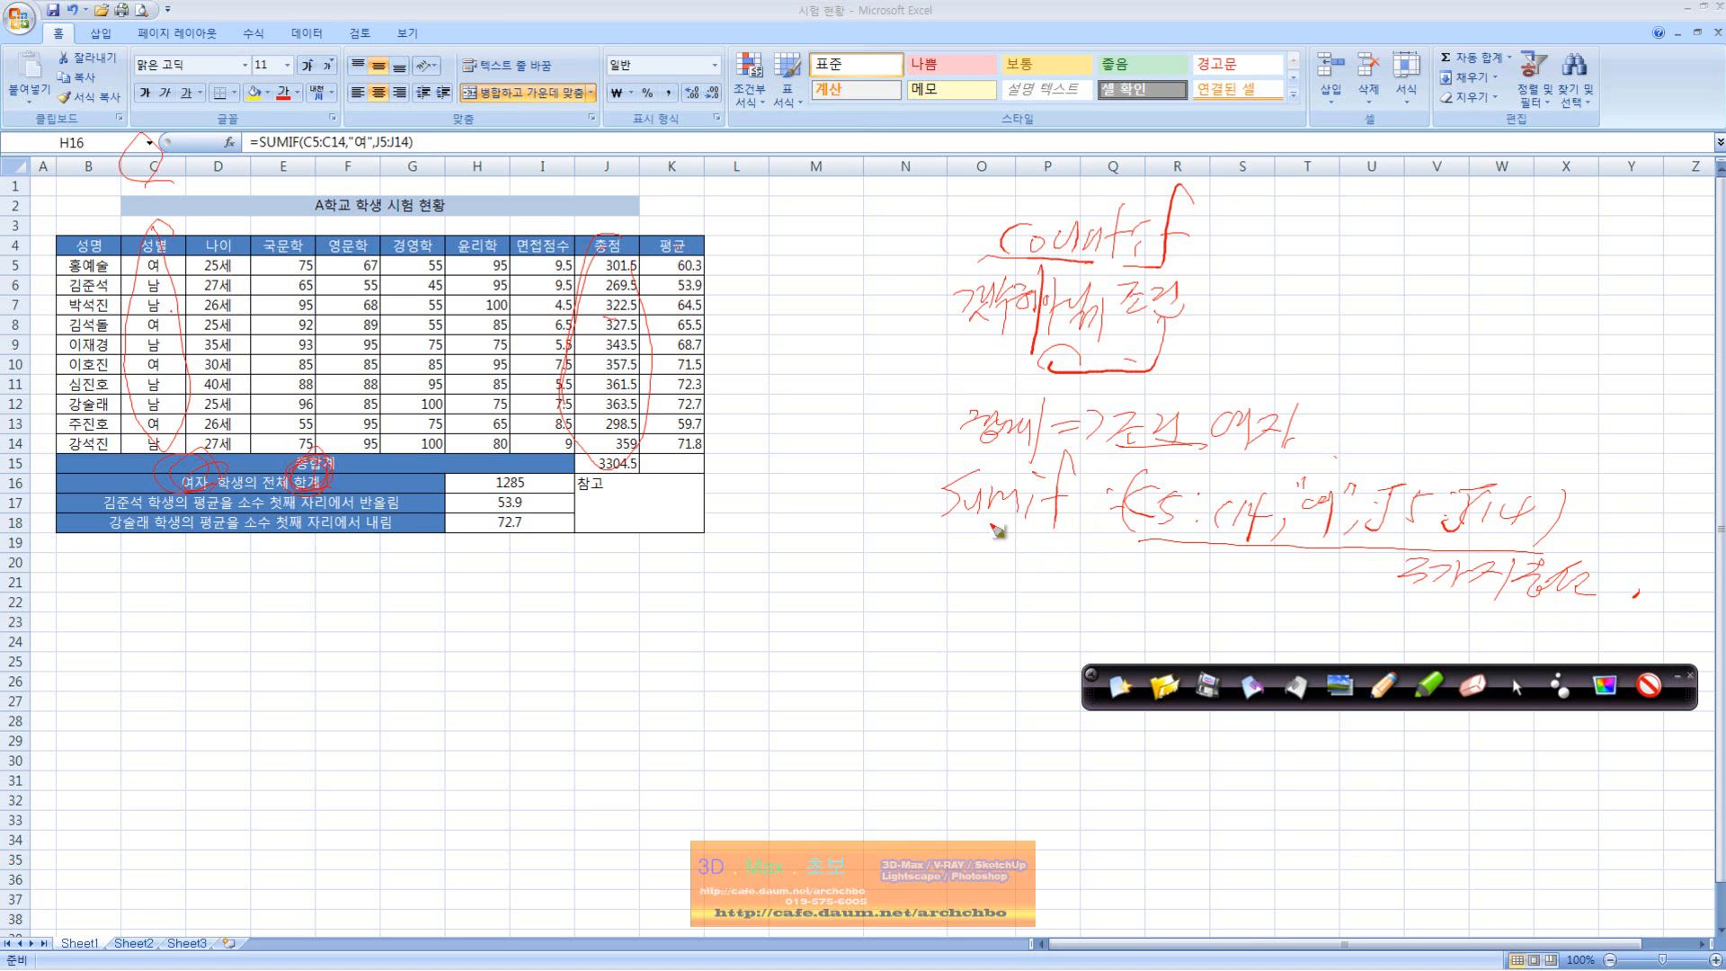
mouse_move(951, 516)
left_mouse_down()
mouse_move(1016, 518)
mouse_move(1031, 544)
mouse_move(1032, 527)
mouse_move(1059, 537)
mouse_move(1047, 575)
mouse_move(1101, 575)
left_mouse_up()
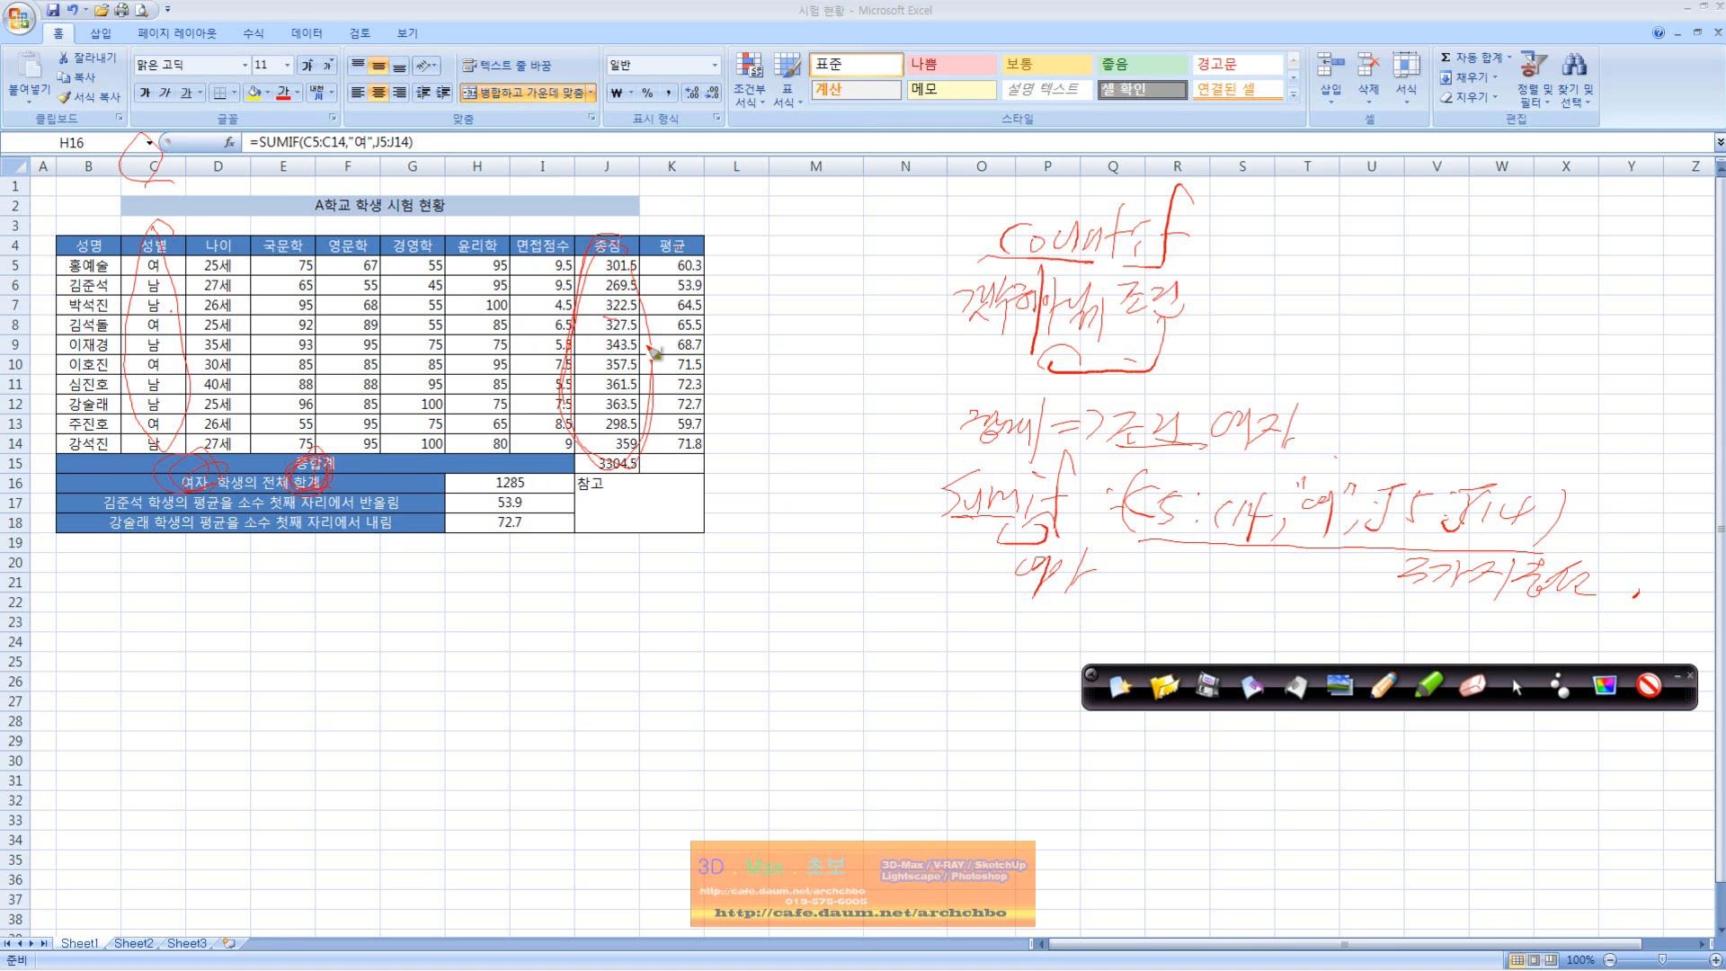
- Handwrite Sumif(J5:J14,"여" below the score table and underline the J5:J14 argument
mouse_move(385, 593)
left_mouse_down()
mouse_move(346, 649)
mouse_move(436, 637)
left_mouse_up()
left_click_drag(469, 568, 457, 660)
mouse_move(444, 626)
left_mouse_down()
mouse_move(481, 619)
mouse_move(499, 644)
left_mouse_up()
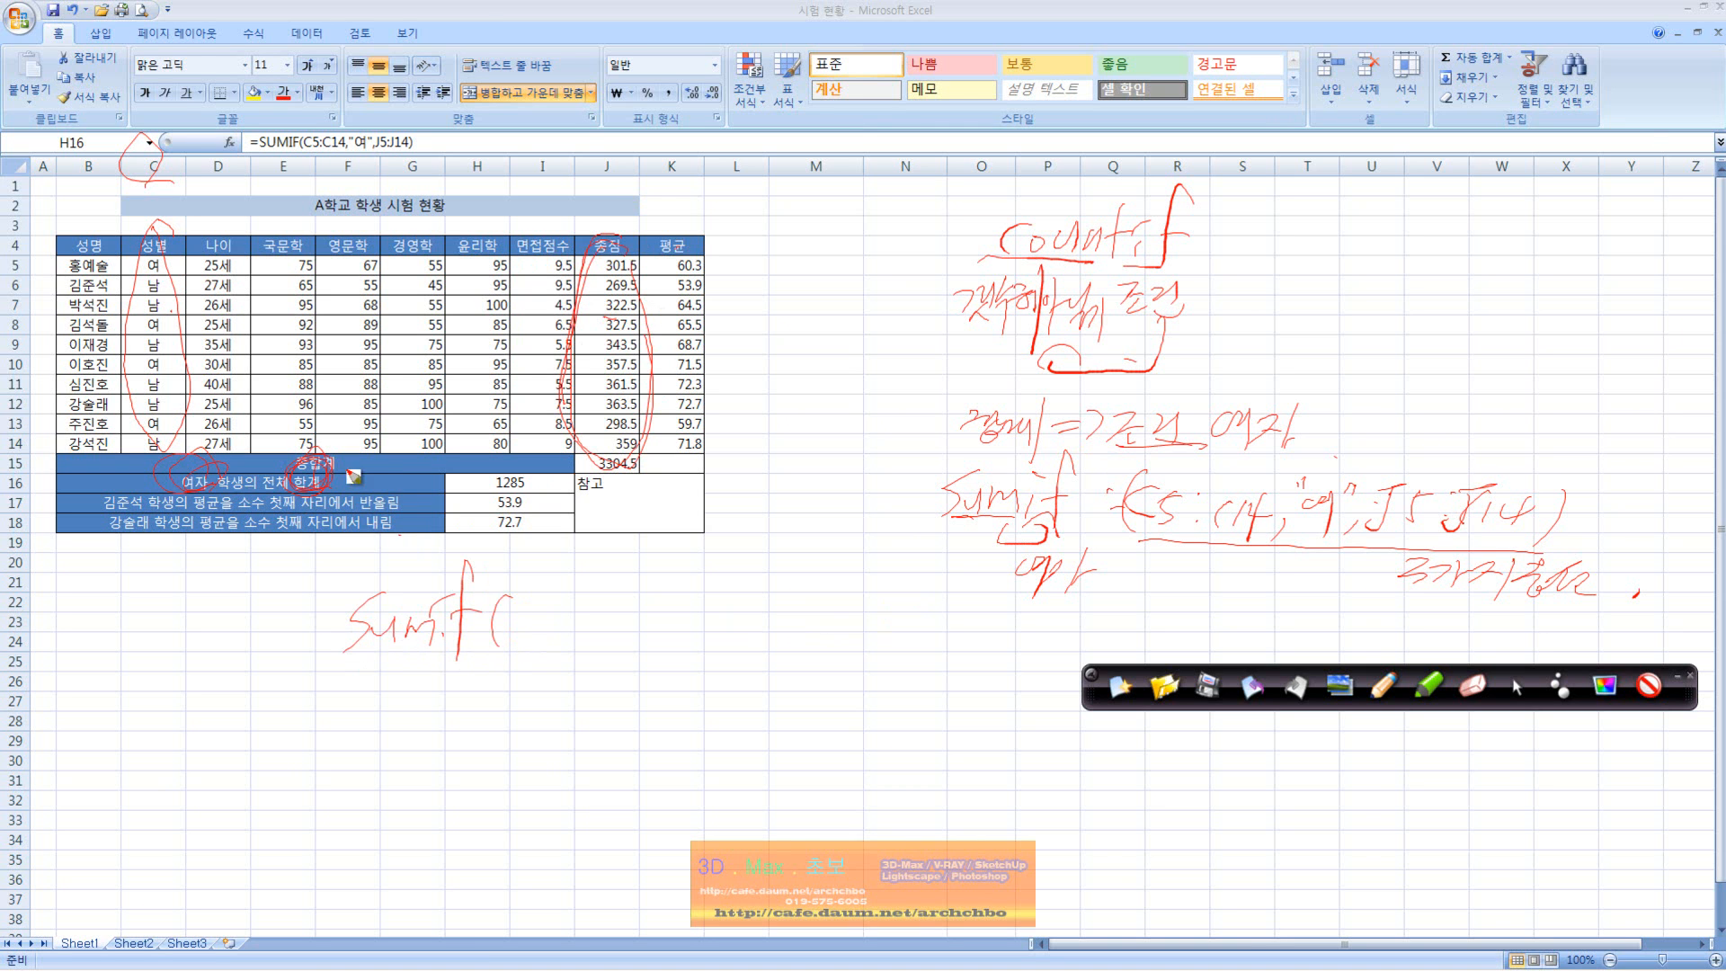
left_click_drag(537, 602, 527, 642)
left_click_drag(568, 614, 685, 666)
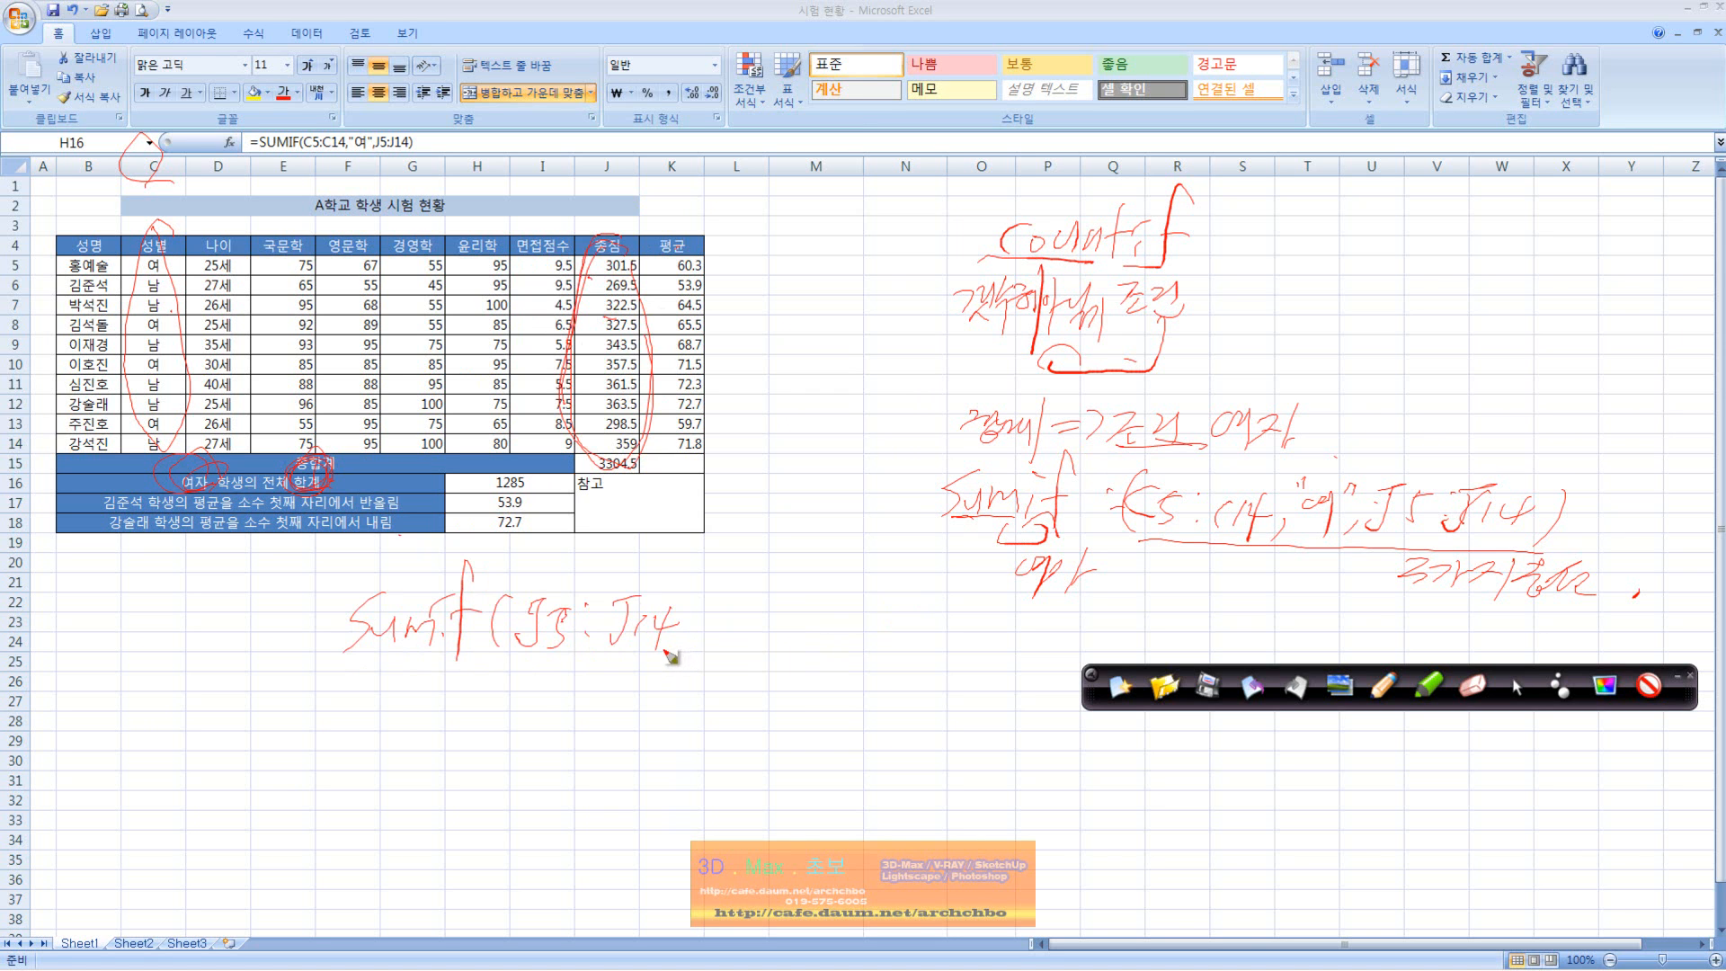
mouse_move(705, 585)
left_mouse_down()
mouse_move(733, 620)
mouse_move(751, 600)
left_mouse_up()
left_click_drag(757, 583, 760, 598)
mouse_move(544, 653)
left_mouse_down()
mouse_move(673, 649)
mouse_move(634, 678)
mouse_move(715, 655)
left_mouse_up()
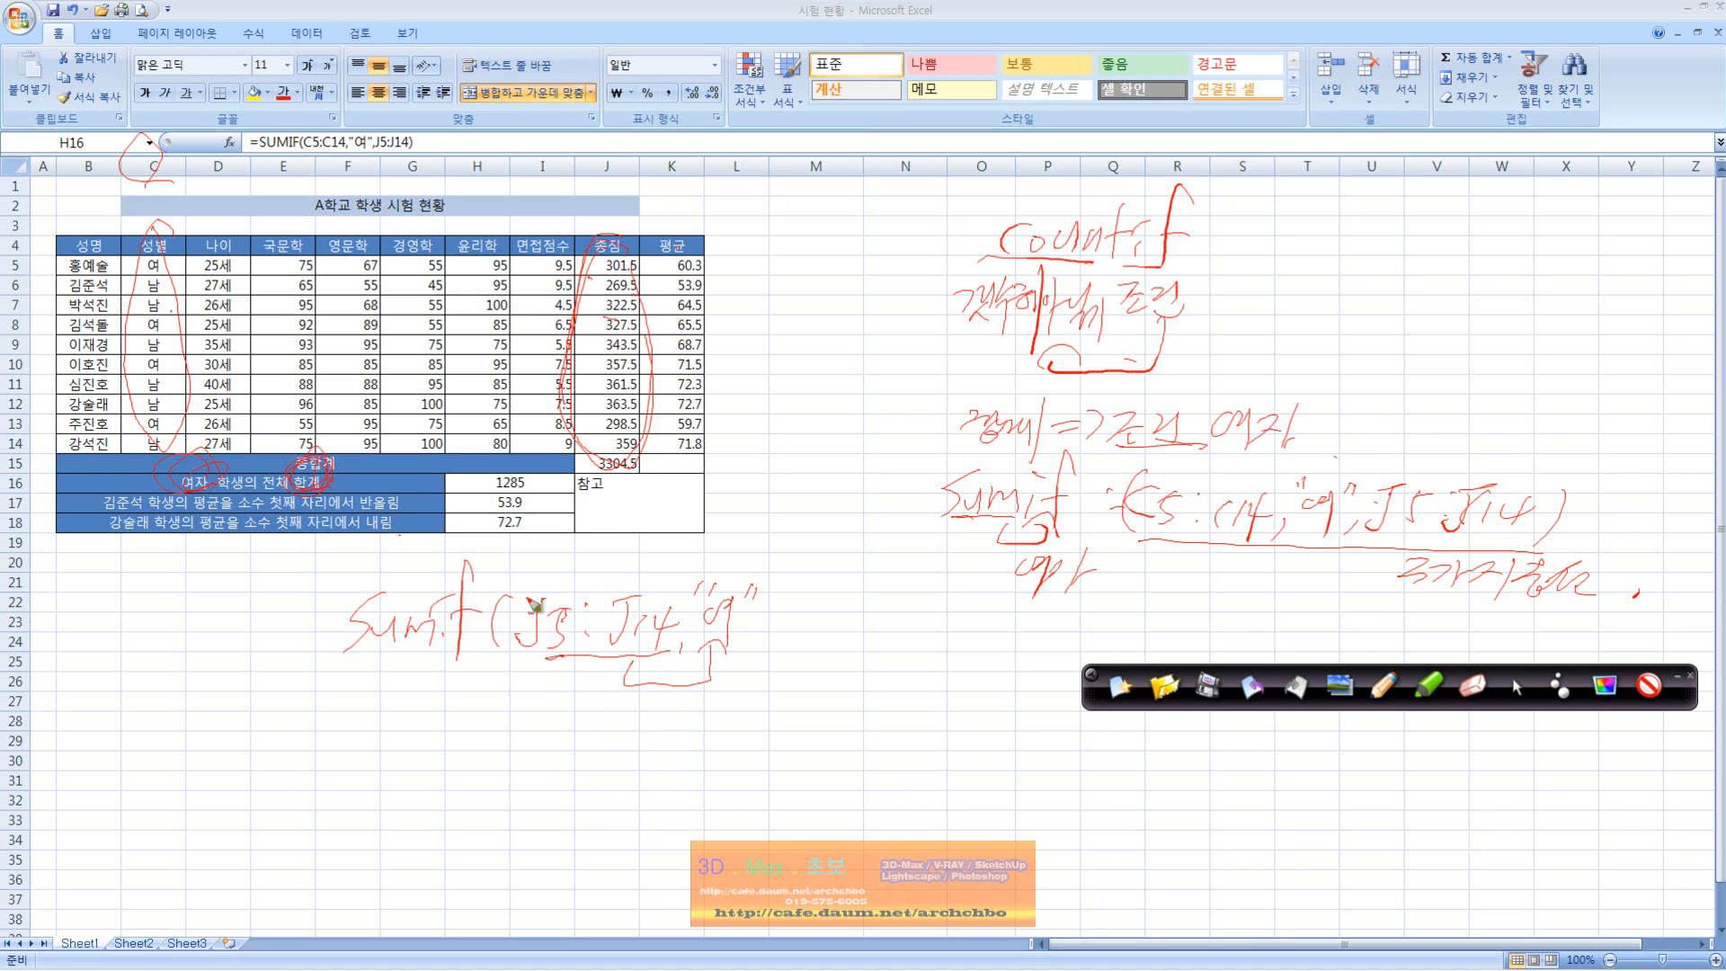
- Strike out the handwritten J5:J14 and write C5:C14 above it as the first Sumif argument, with an underline
left_click_drag(536, 619, 657, 601)
left_click_drag(544, 642, 667, 632)
mouse_move(548, 551)
left_mouse_down()
mouse_move(563, 568)
mouse_move(658, 548)
mouse_move(645, 572)
left_mouse_up()
left_click_drag(535, 583, 654, 570)
mouse_move(519, 538)
left_mouse_down()
mouse_move(700, 528)
mouse_move(712, 561)
left_mouse_up()
left_click_drag(707, 554, 754, 550)
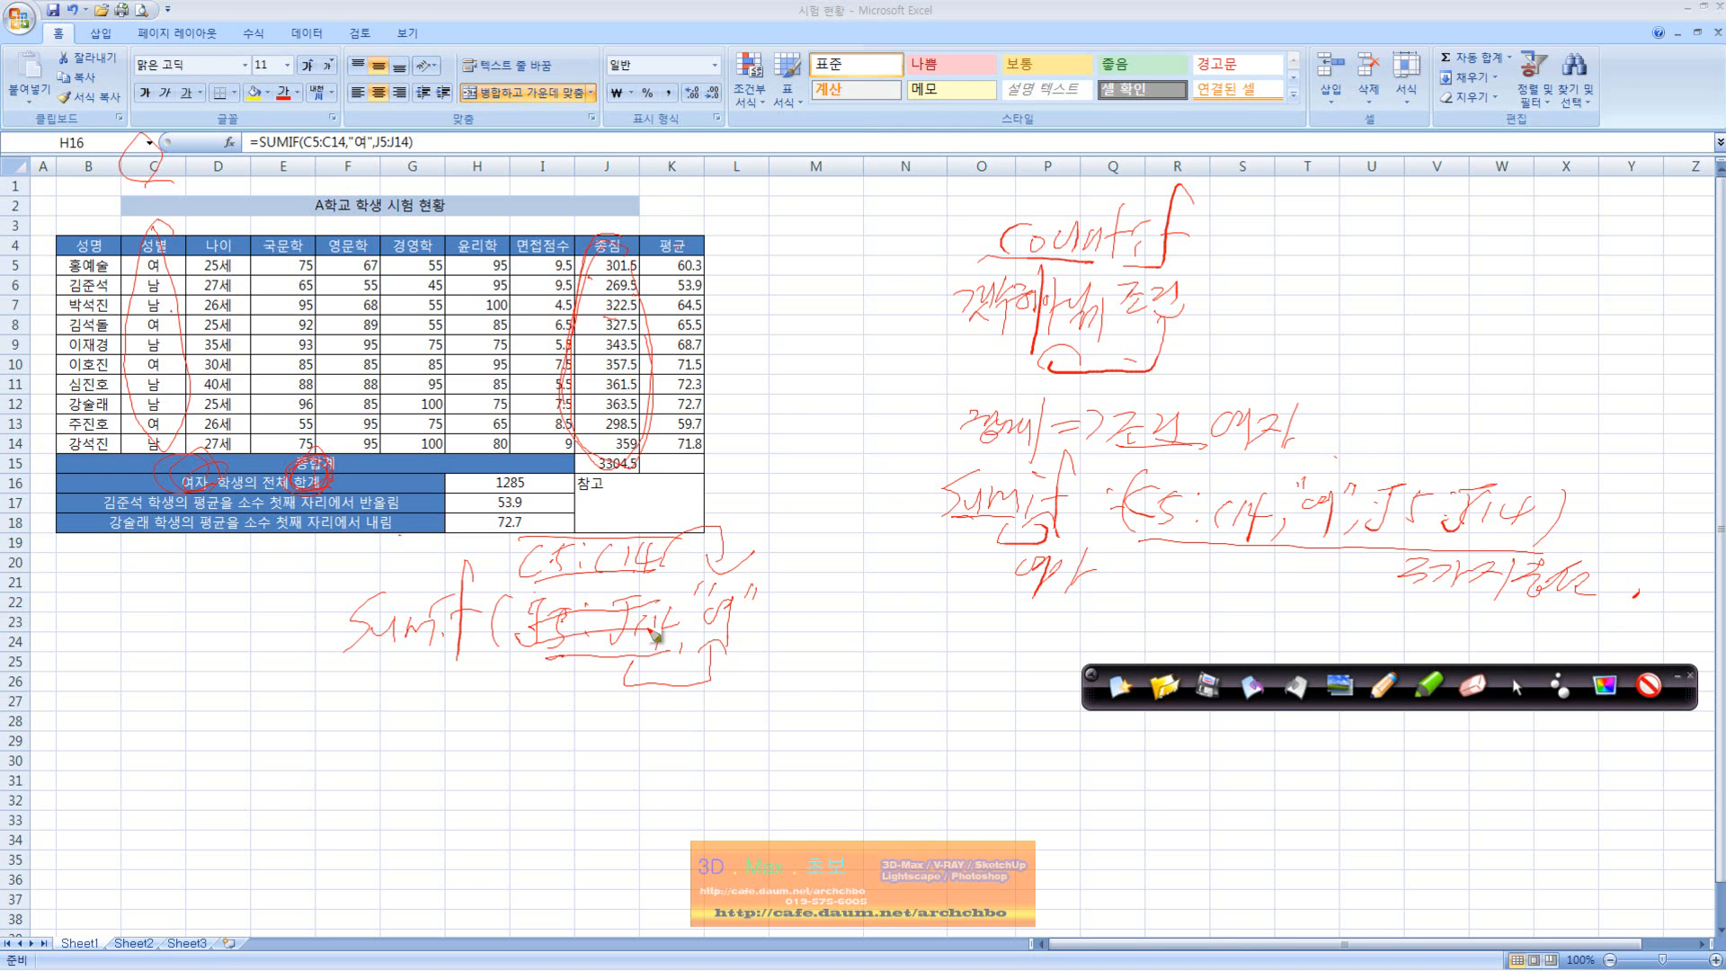
- Mark the gender entries in column C, complete the handwritten Sumif with J5:J14), and link its three arguments with arcs
mouse_move(184, 261)
left_mouse_down()
mouse_move(112, 271)
mouse_move(165, 313)
mouse_move(151, 380)
mouse_move(170, 442)
left_mouse_up()
left_click_drag(762, 633, 735, 652)
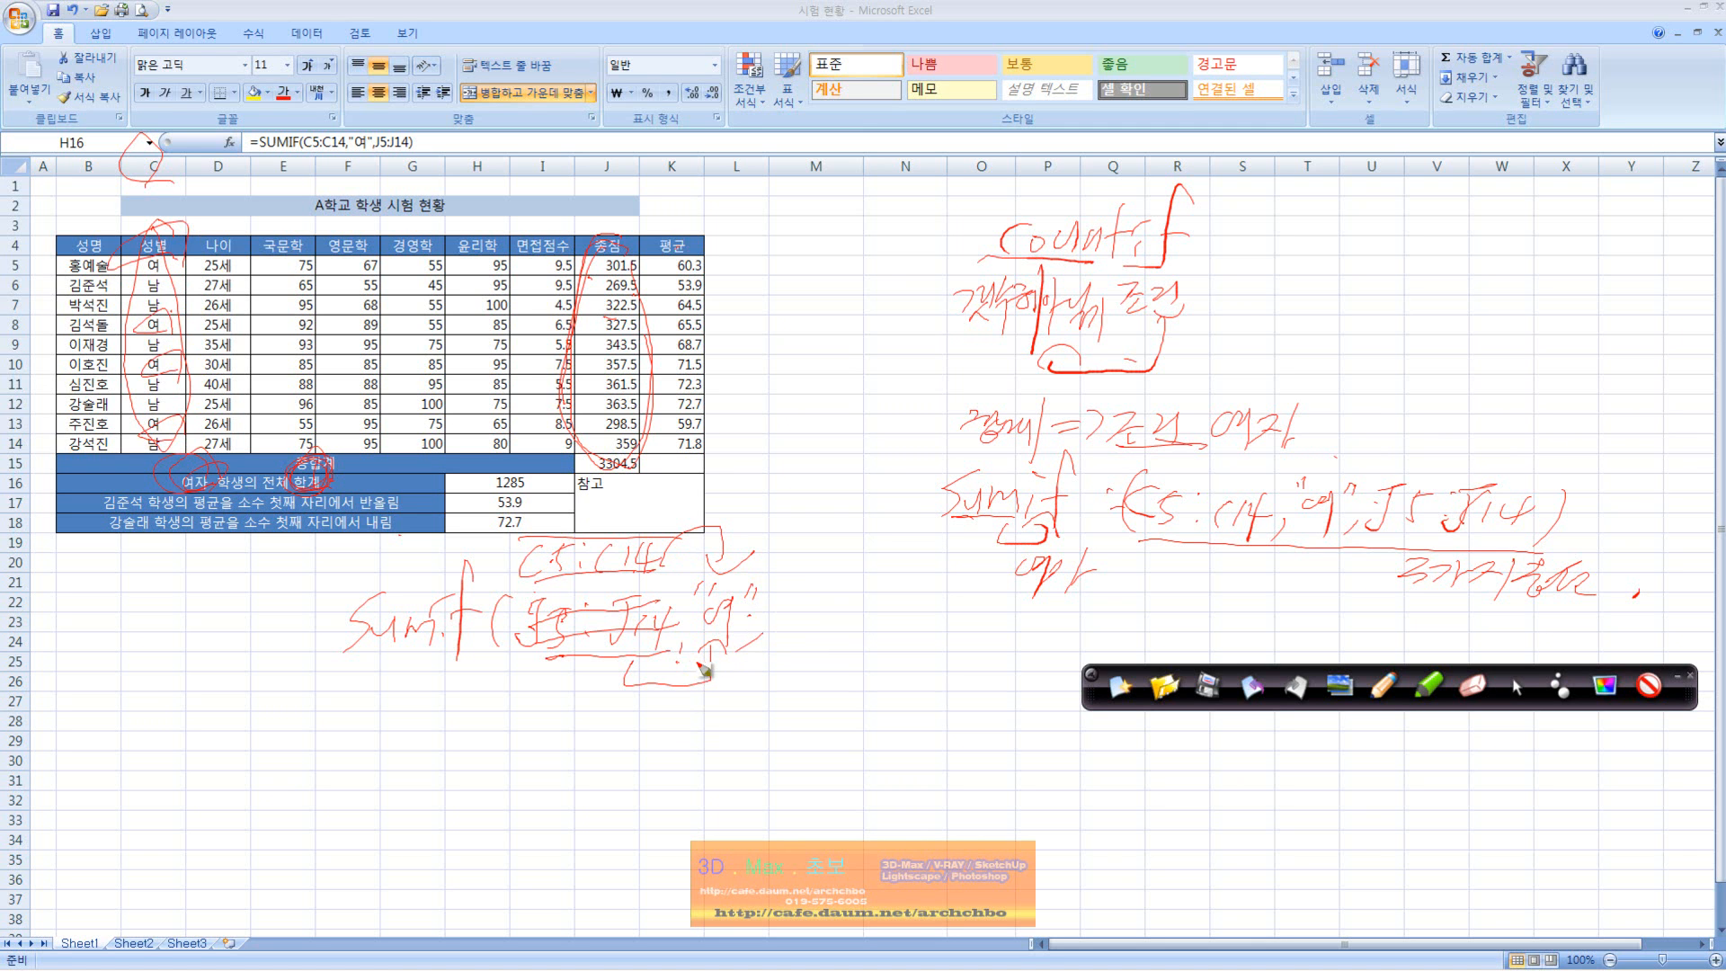
left_click_drag(766, 642, 728, 663)
left_click_drag(789, 591, 785, 600)
mouse_move(797, 589)
left_mouse_down()
mouse_move(791, 631)
mouse_move(869, 617)
mouse_move(918, 634)
left_mouse_up()
mouse_move(933, 602)
left_mouse_down()
mouse_move(967, 620)
mouse_move(952, 657)
left_mouse_up()
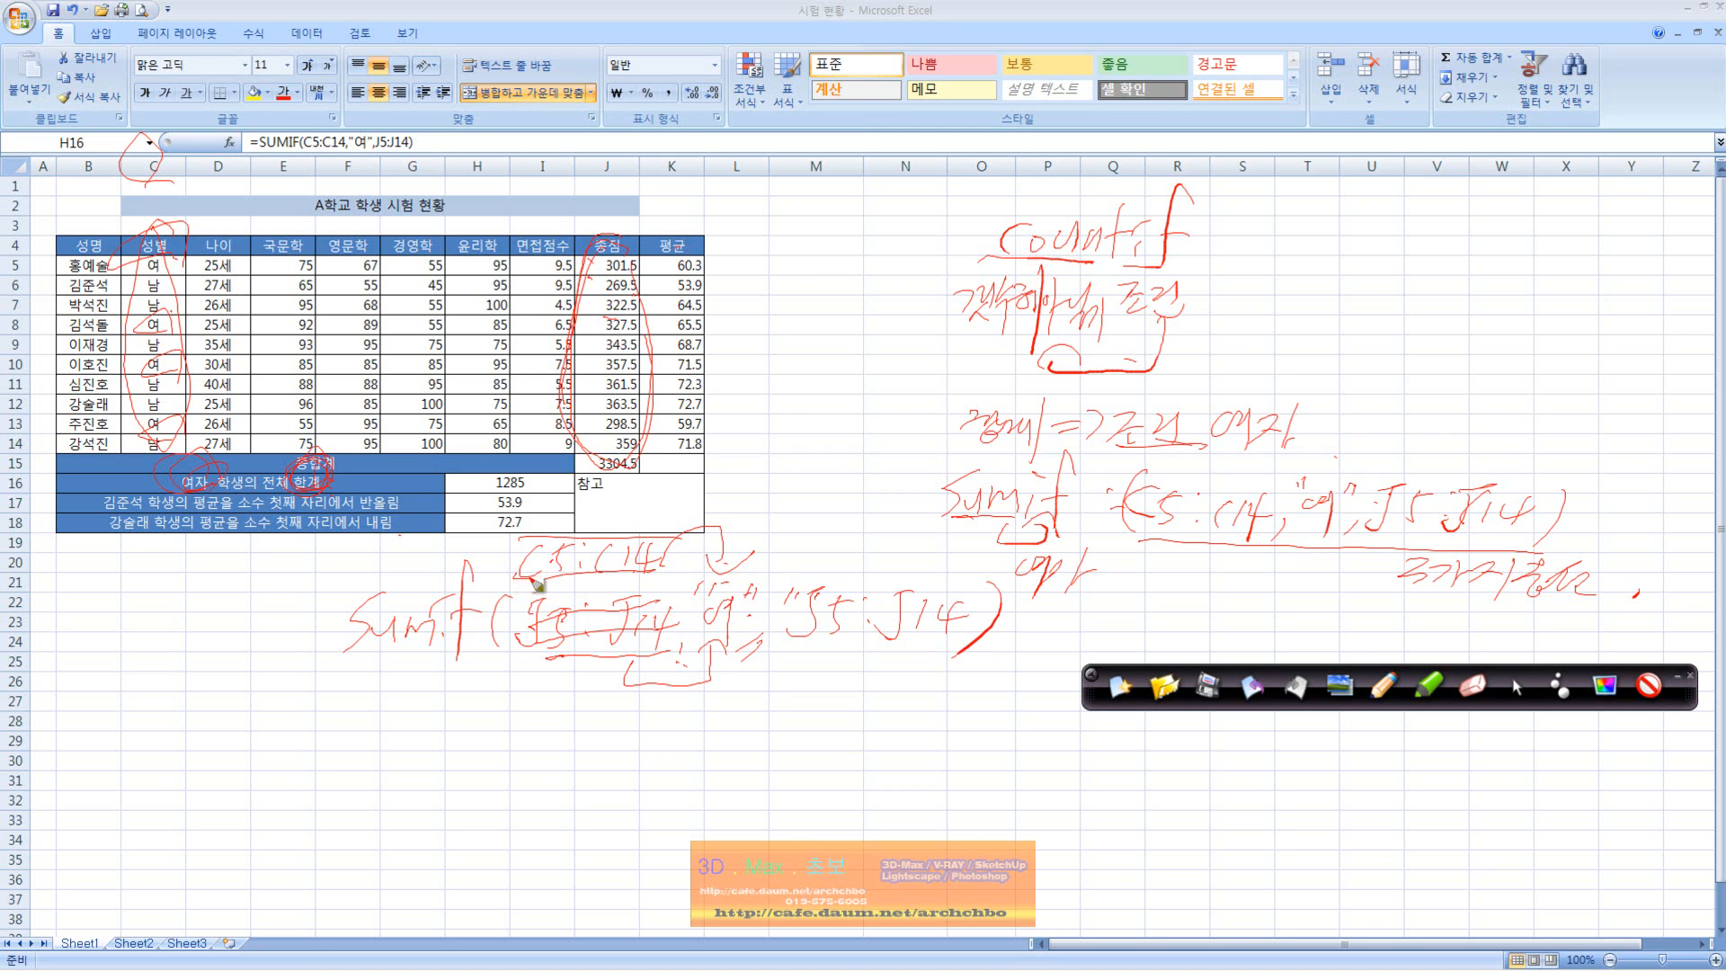
mouse_move(508, 577)
left_mouse_down()
mouse_move(667, 581)
mouse_move(729, 553)
mouse_move(742, 576)
mouse_move(775, 550)
mouse_move(877, 571)
left_mouse_up()
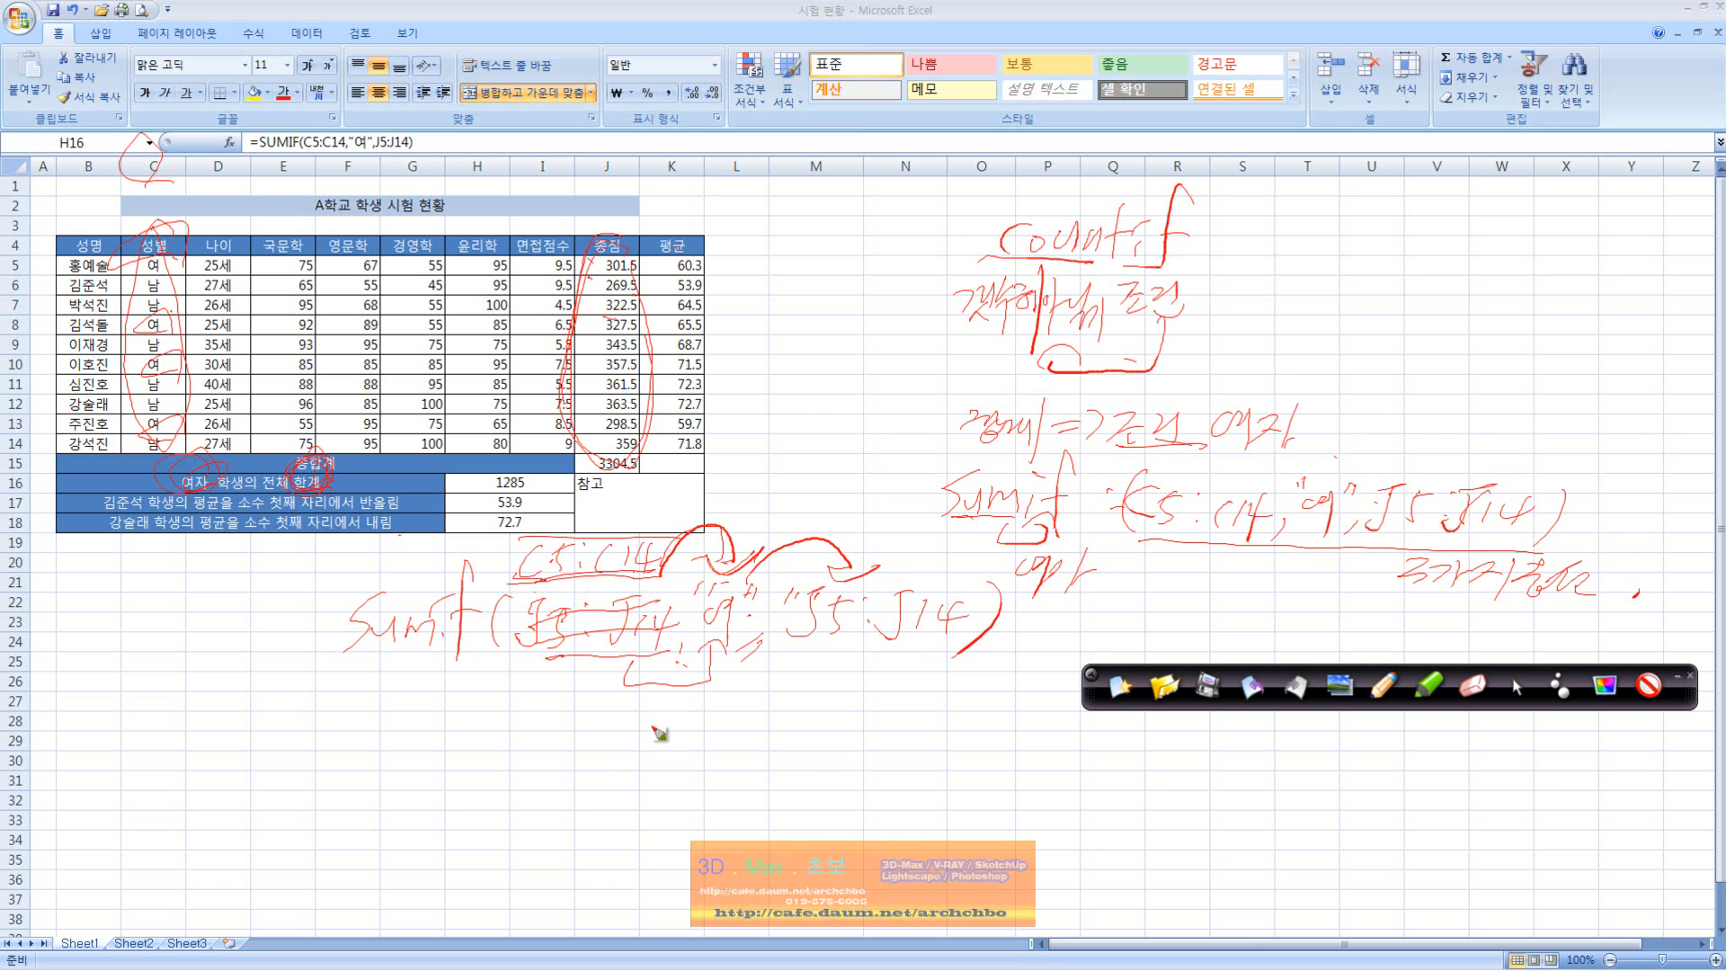
- Clear all handwritten notes and delete the formula in cell H16
left_click(1119, 686)
left_click(1517, 686)
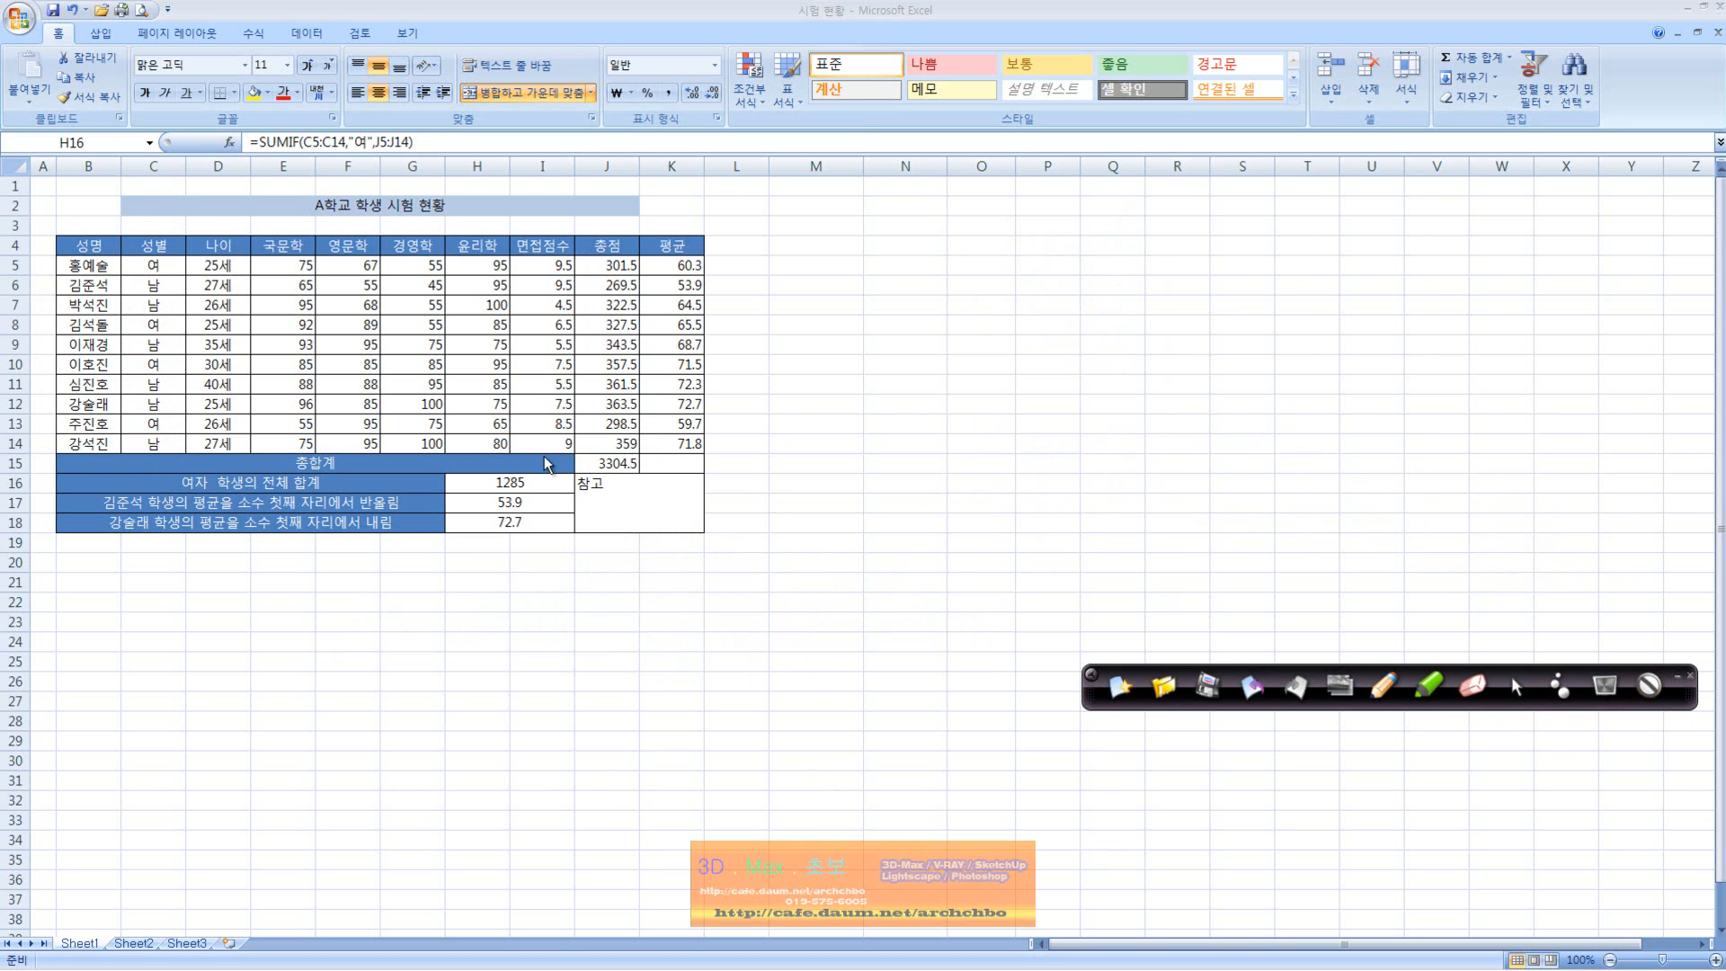
left_click(525, 486)
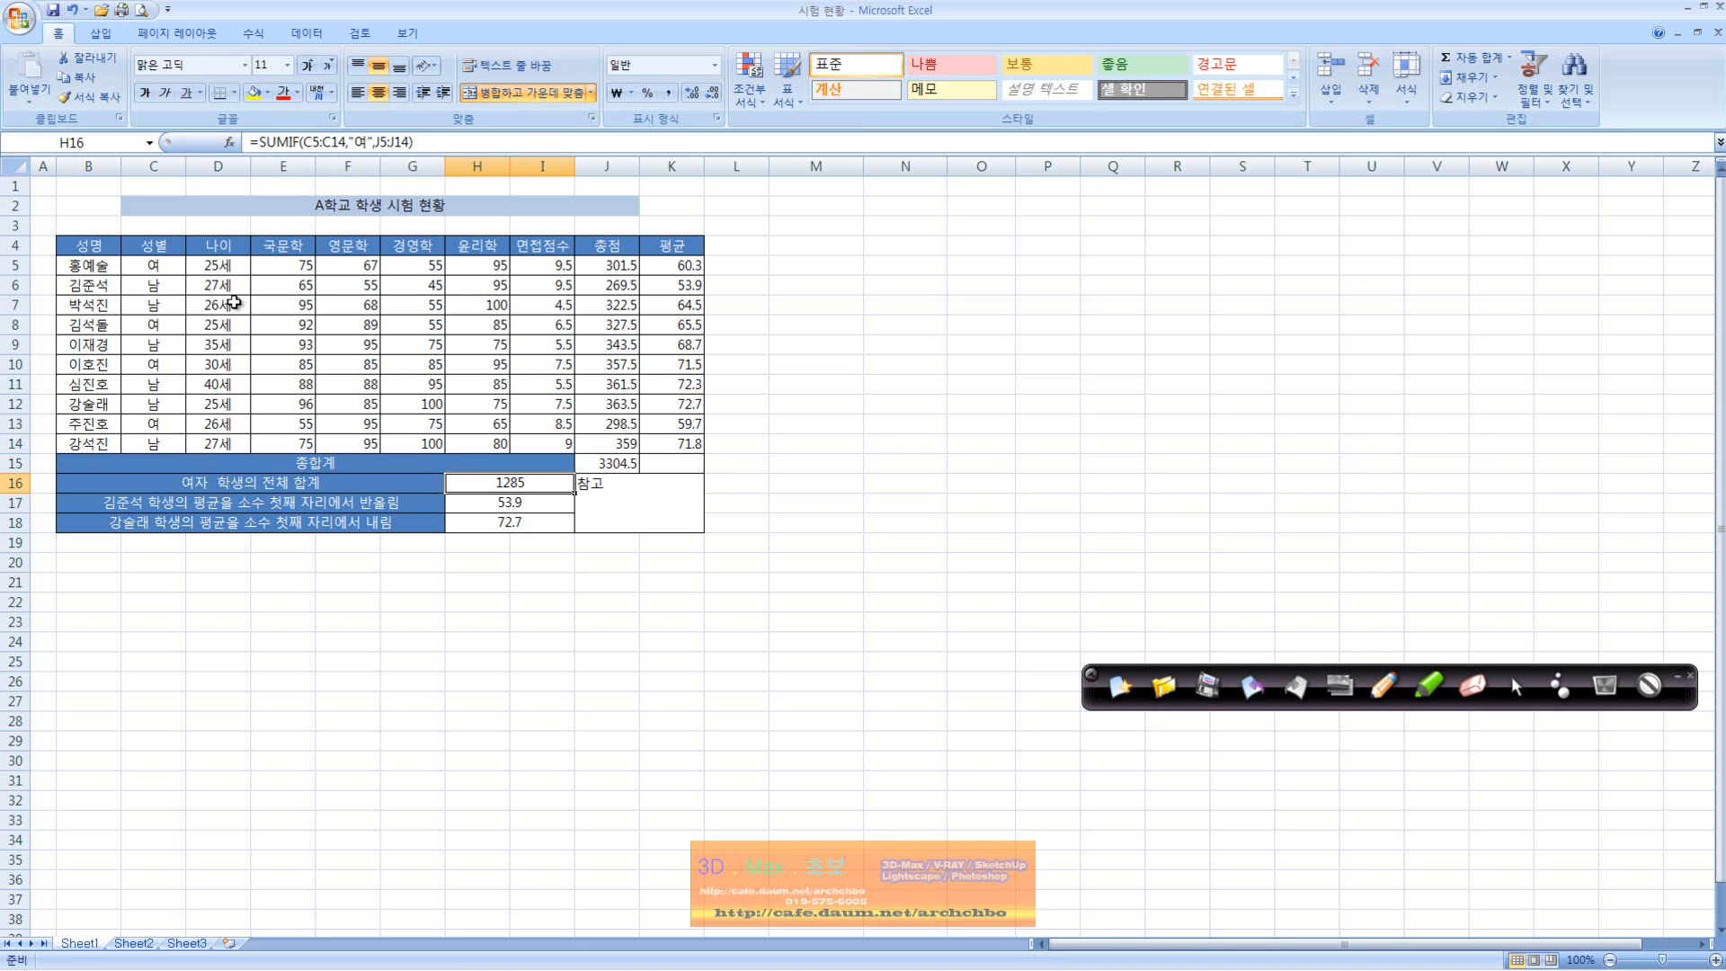
key("Delete")
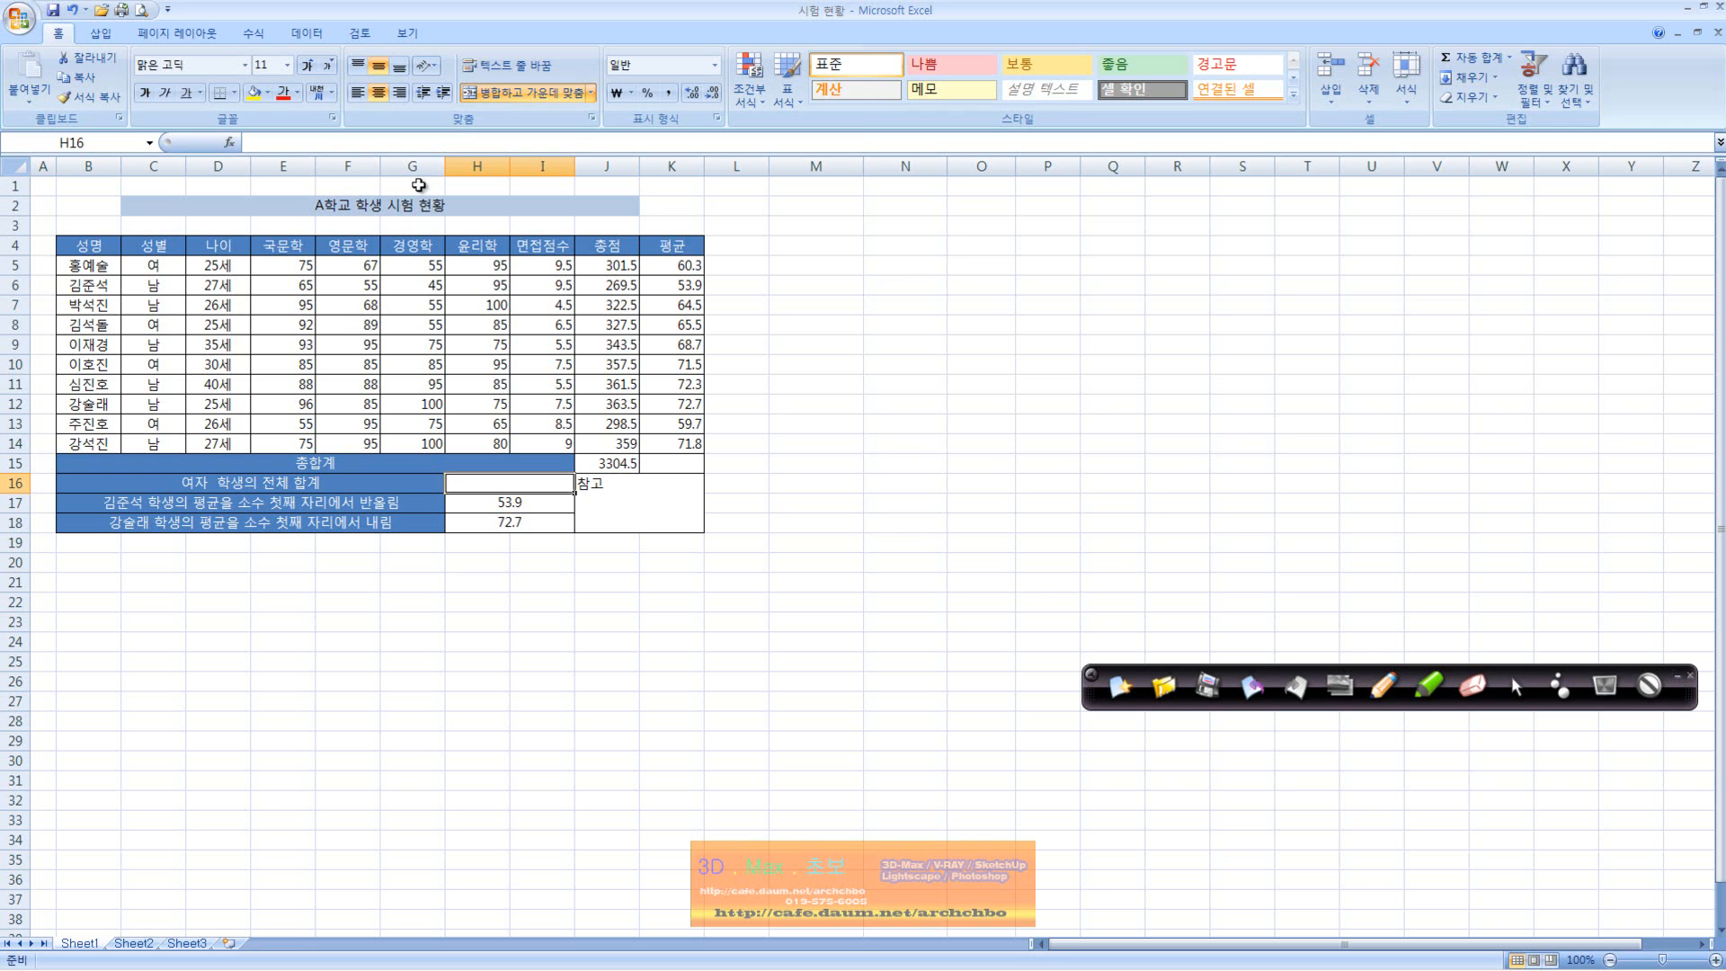
- Enter =sumif(C5:C14,"여",J5:J14) in cell H16
left_click(453, 144)
type("=sumif(")
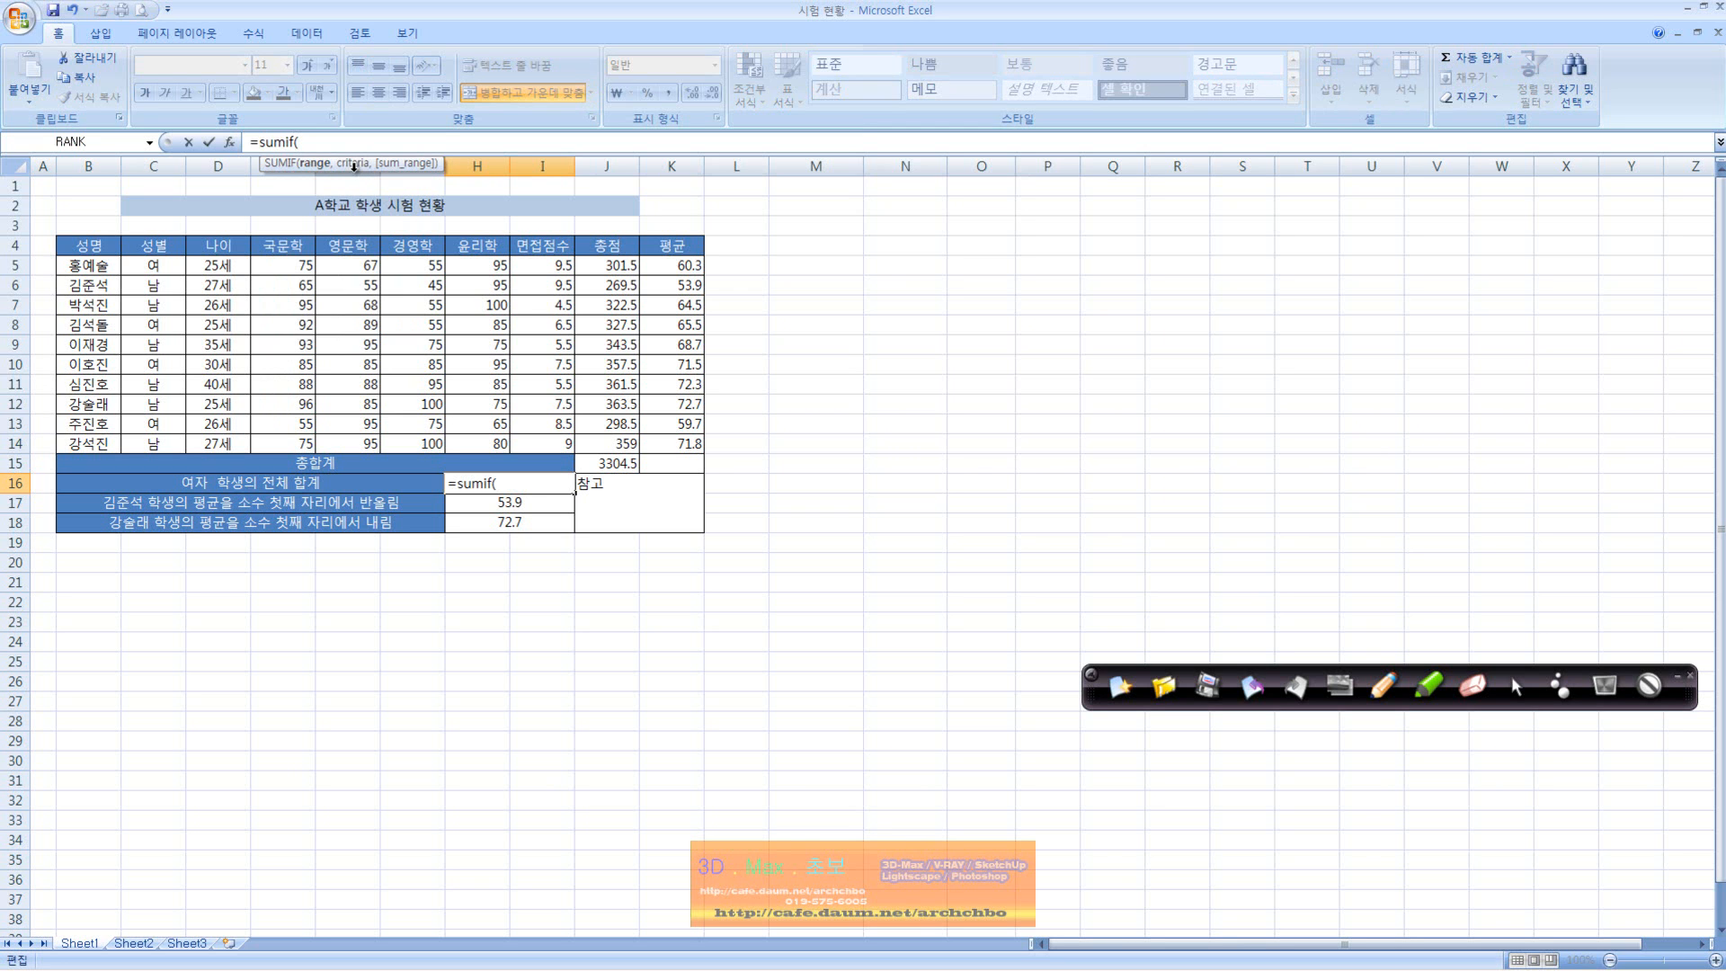
left_click_drag(148, 265, 161, 446)
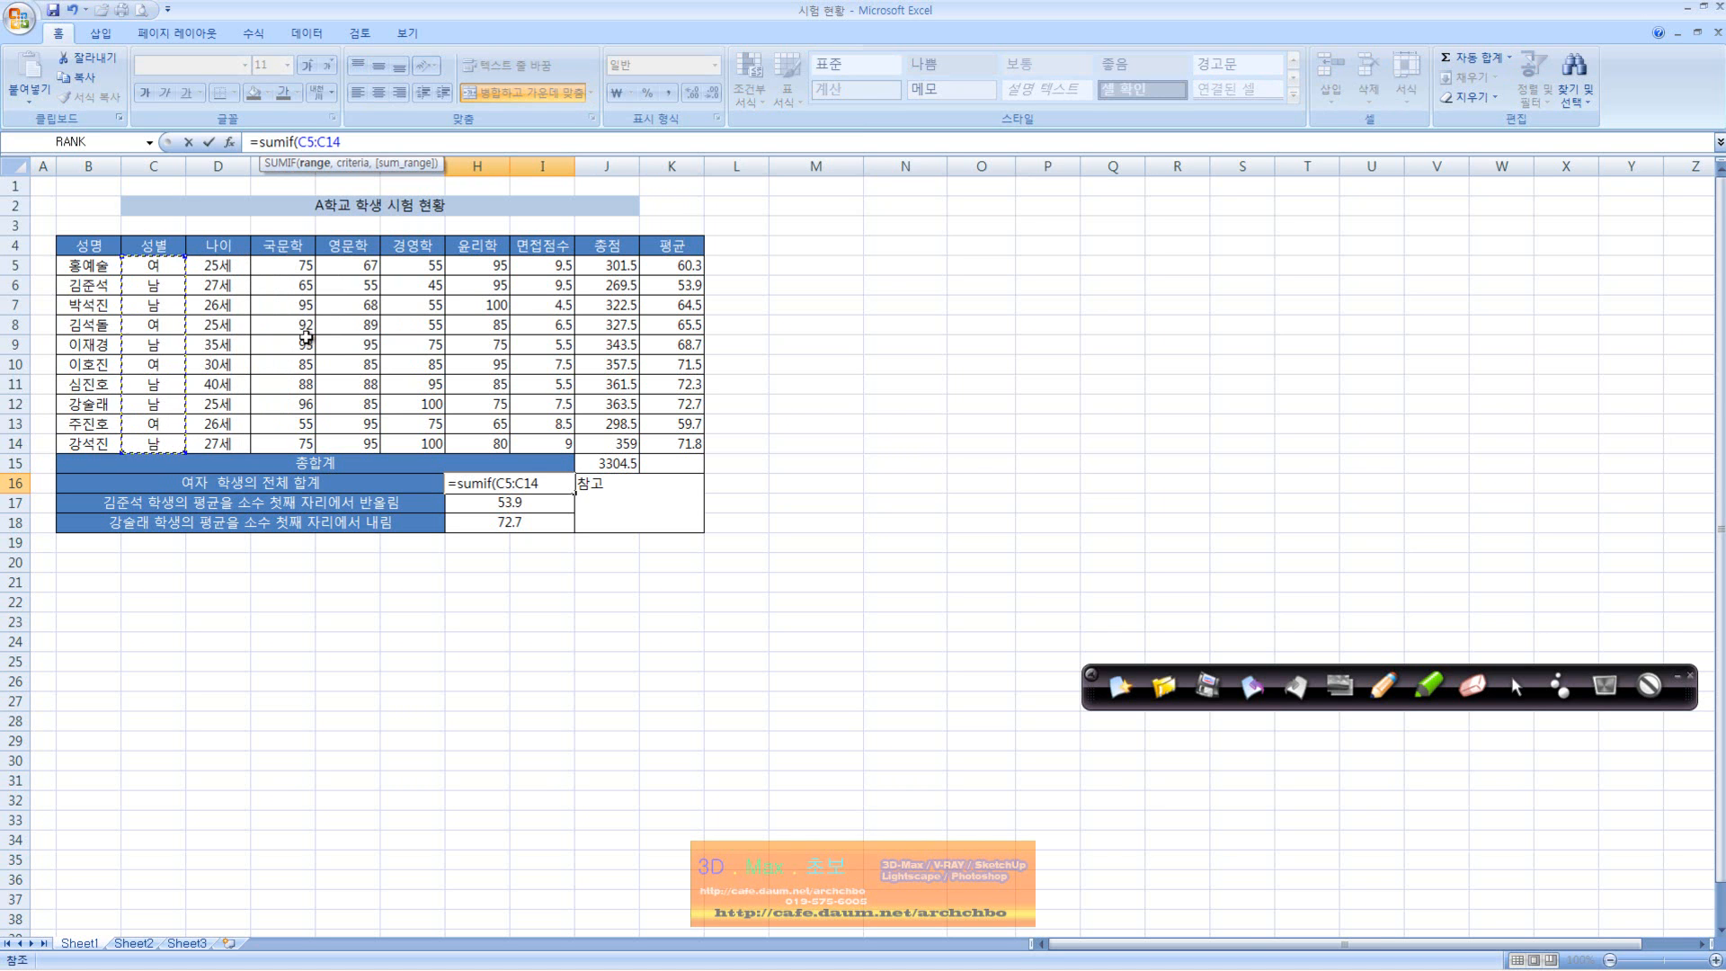
type("m,")
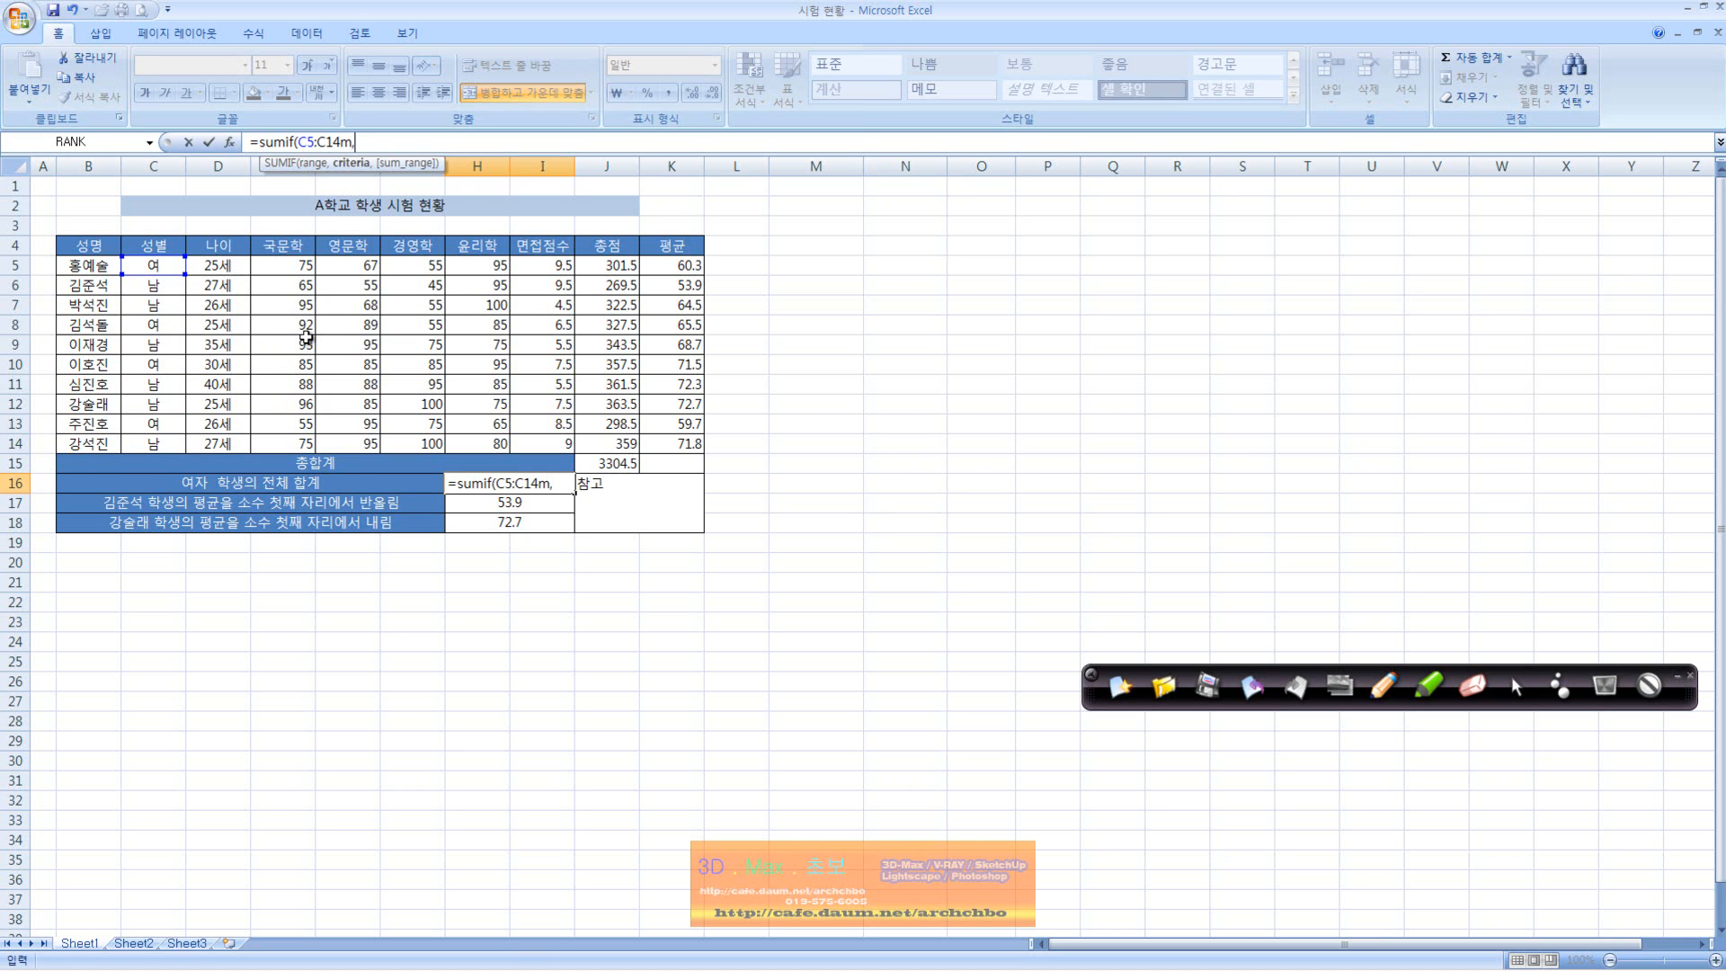
key("BackSpace")
key("BackSpace")
type(",\"여\",")
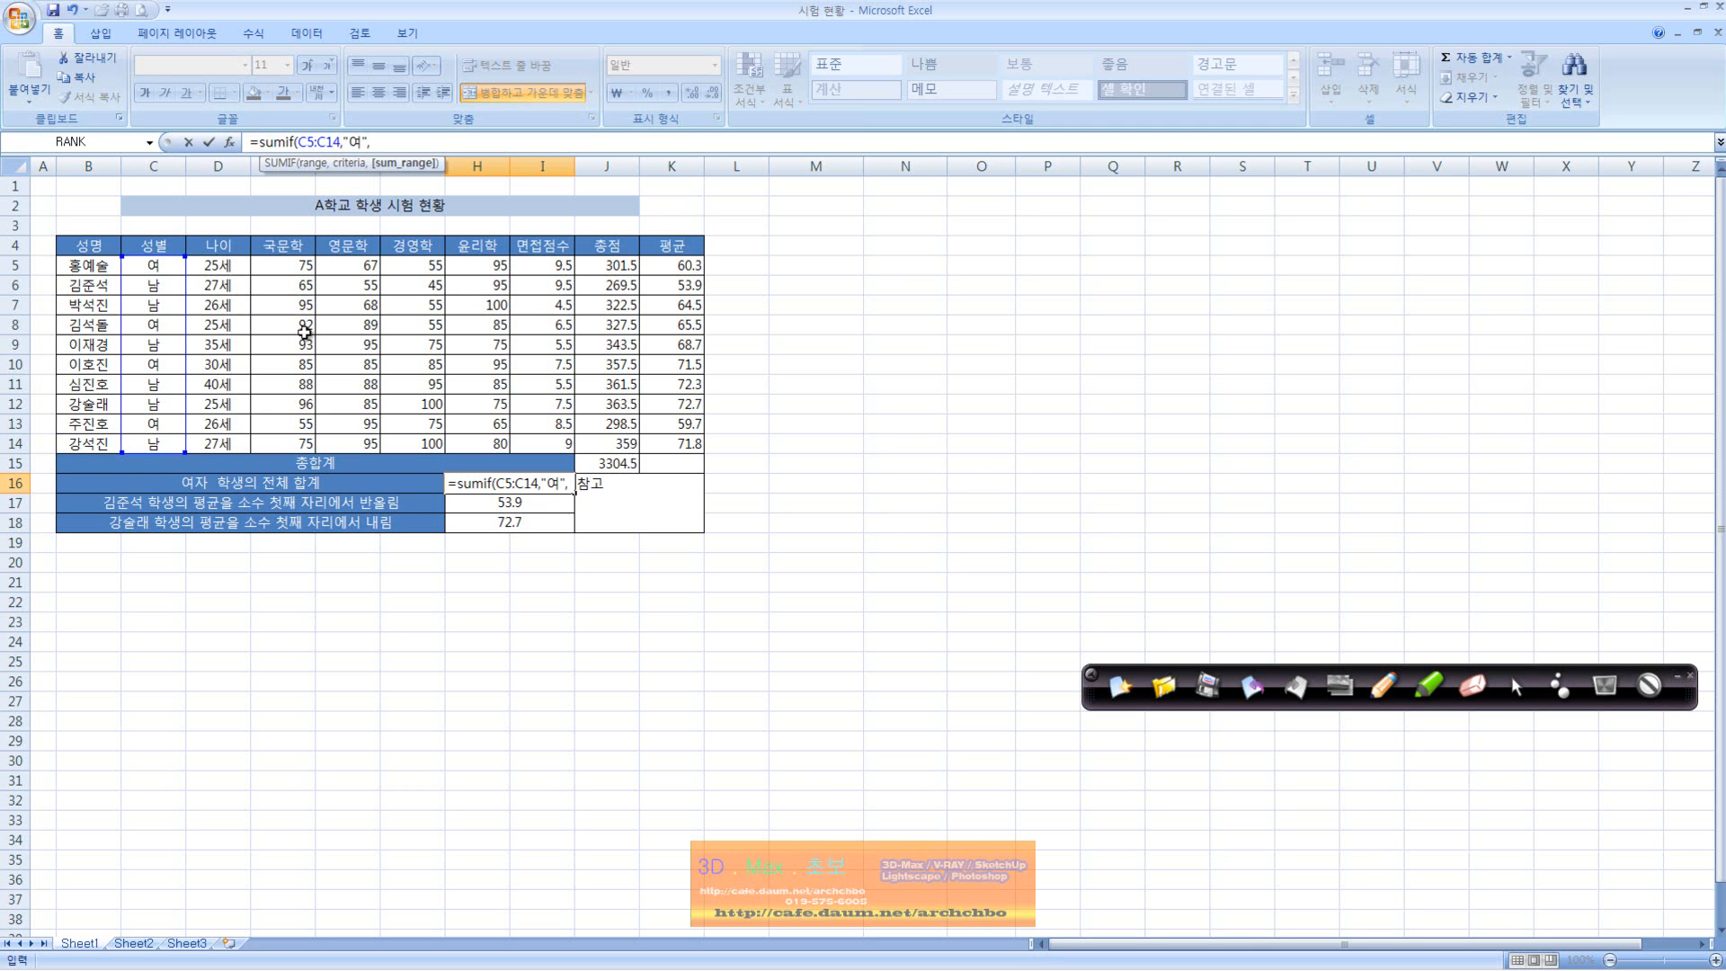
left_click_drag(608, 267, 618, 438)
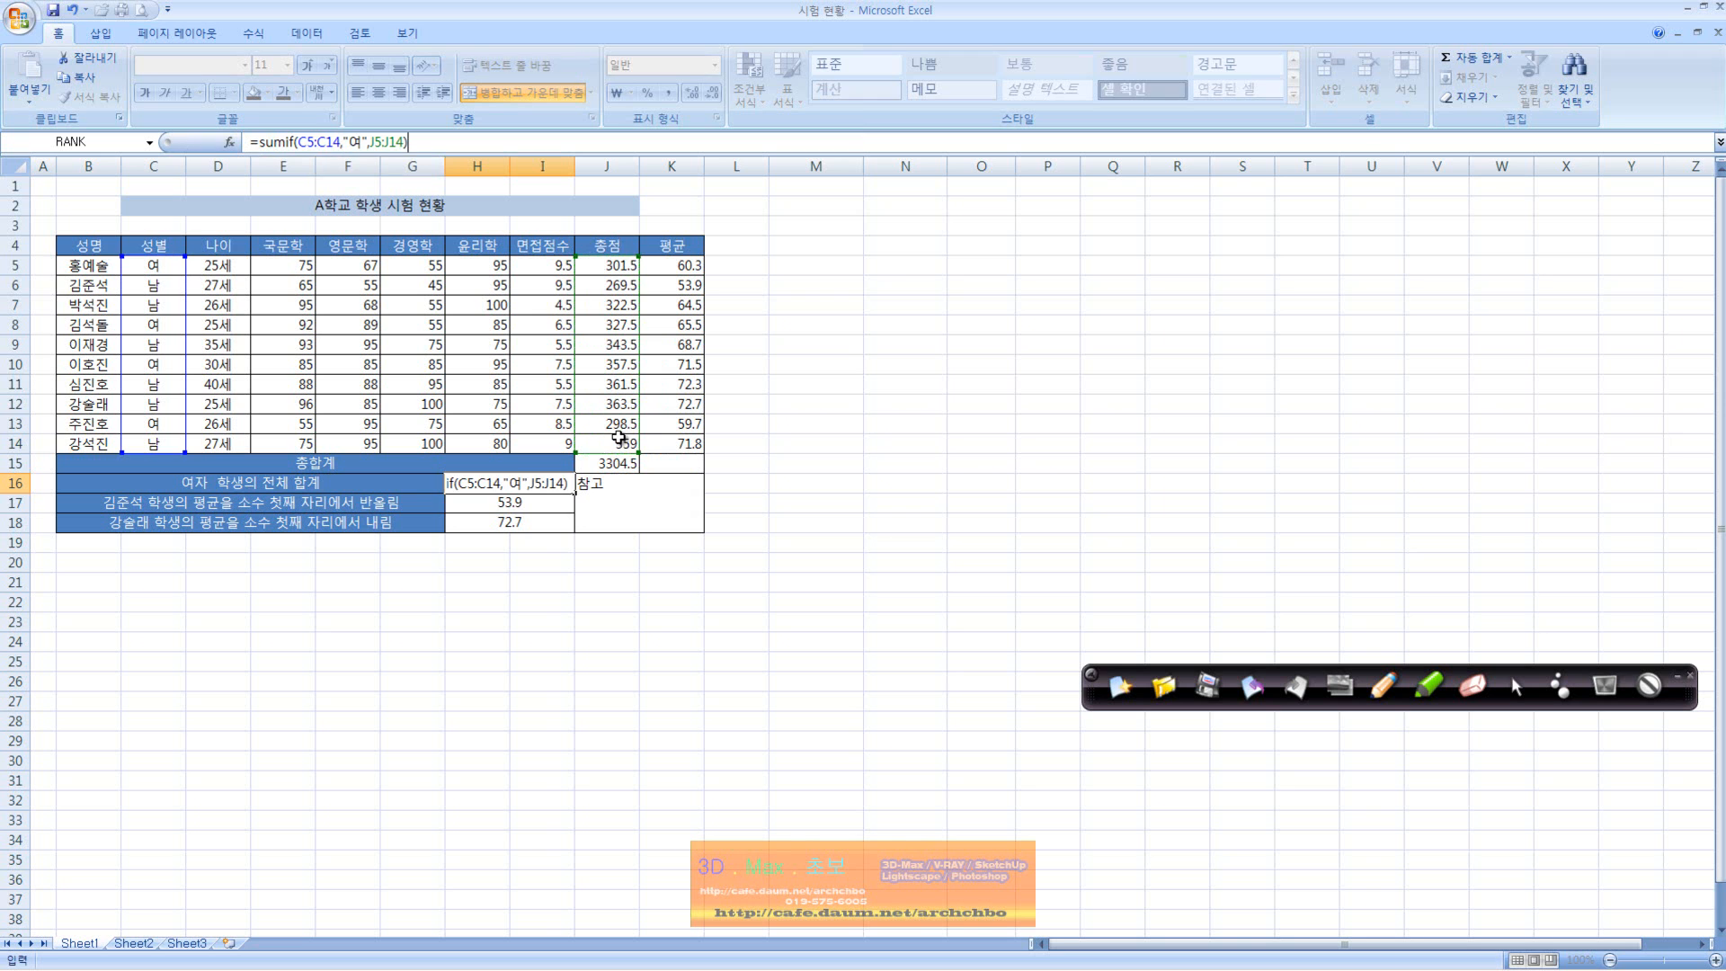
key("Return")
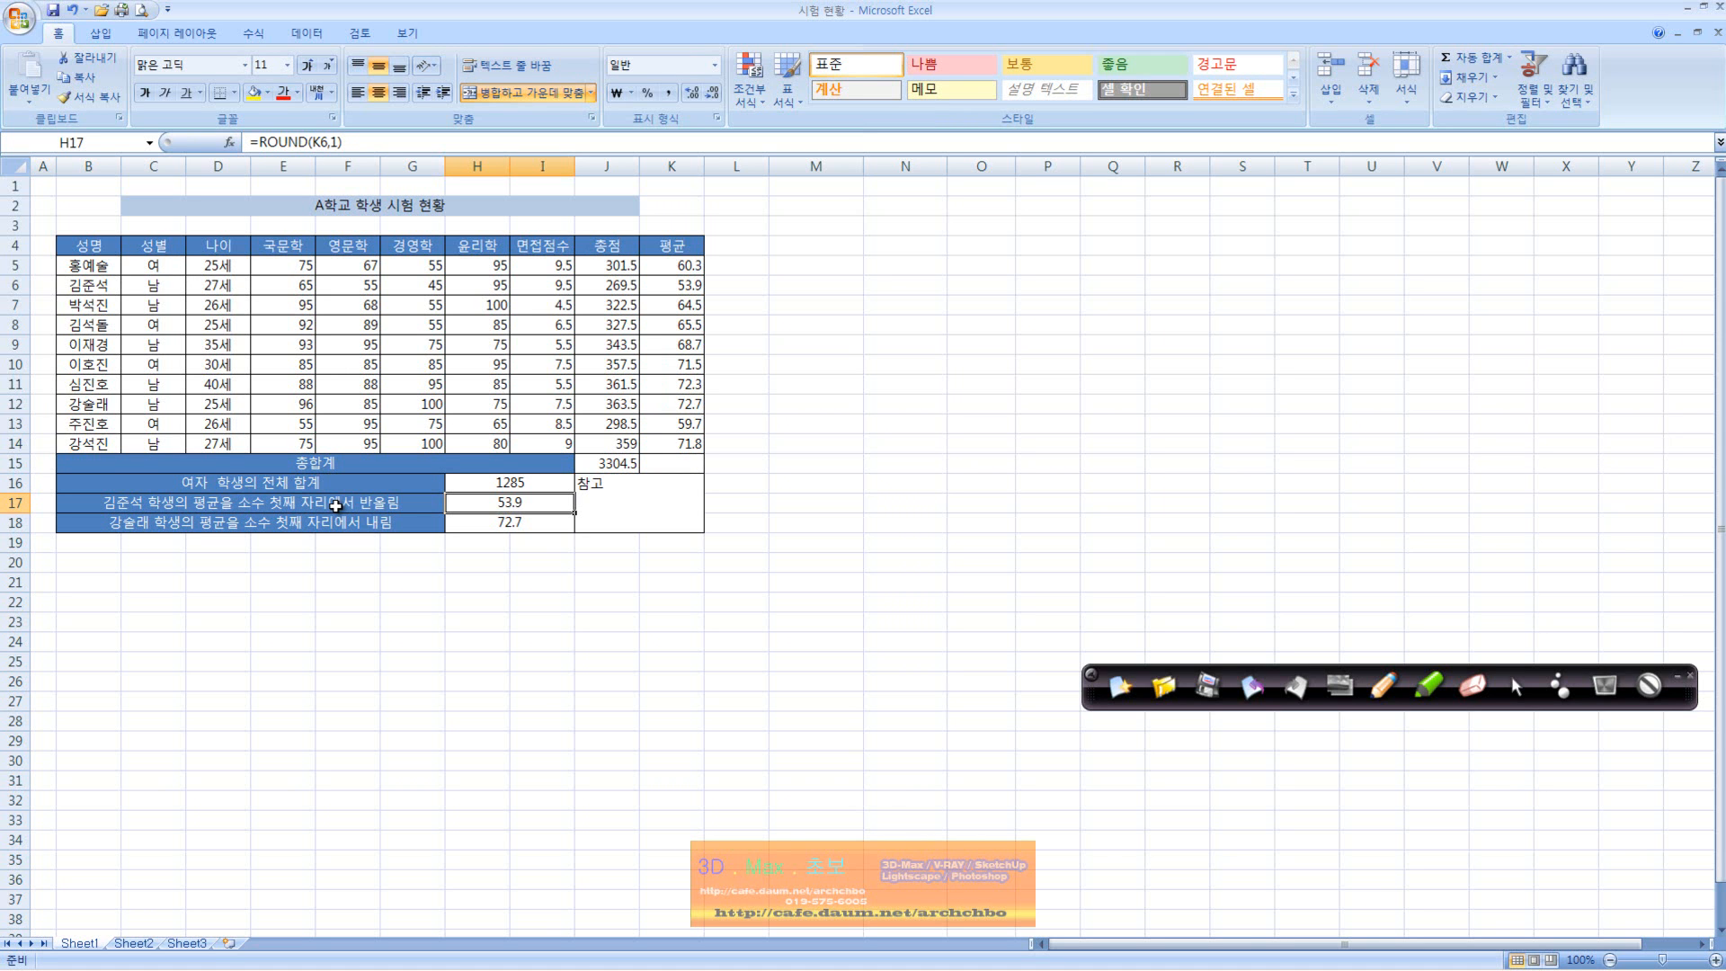
- Check the average in K6 for the row 17 task, and the row 18 label with its matching student in B12
left_click(108, 268)
left_click(686, 287)
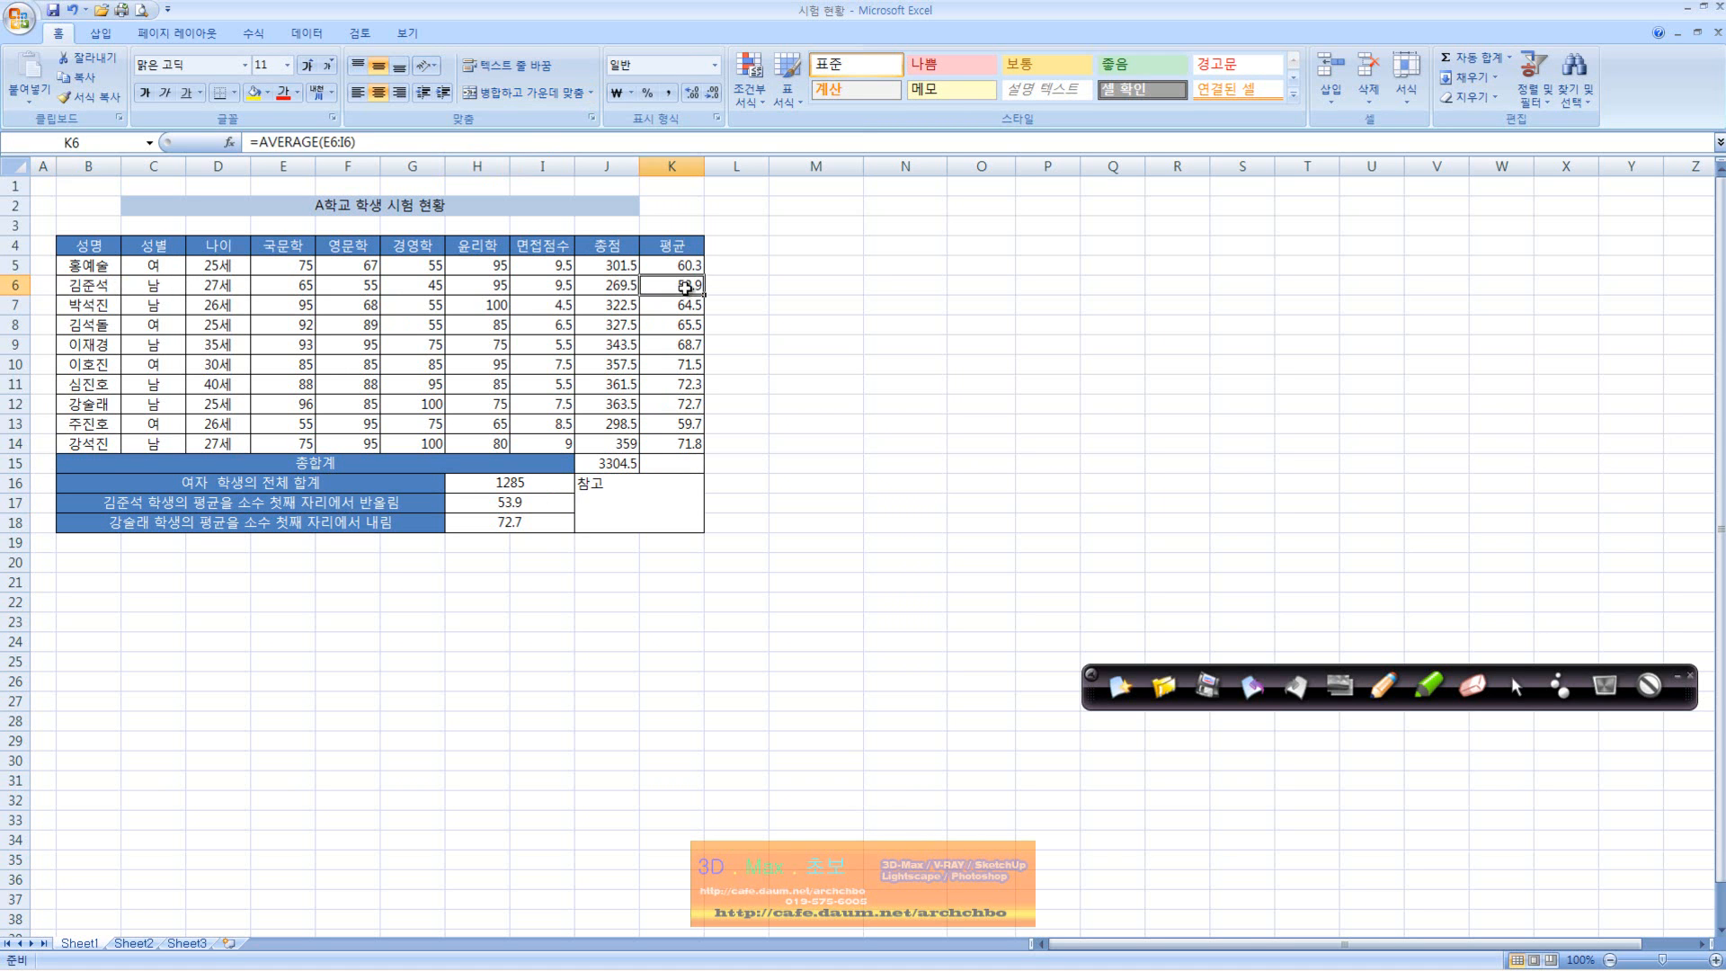
left_click(225, 528)
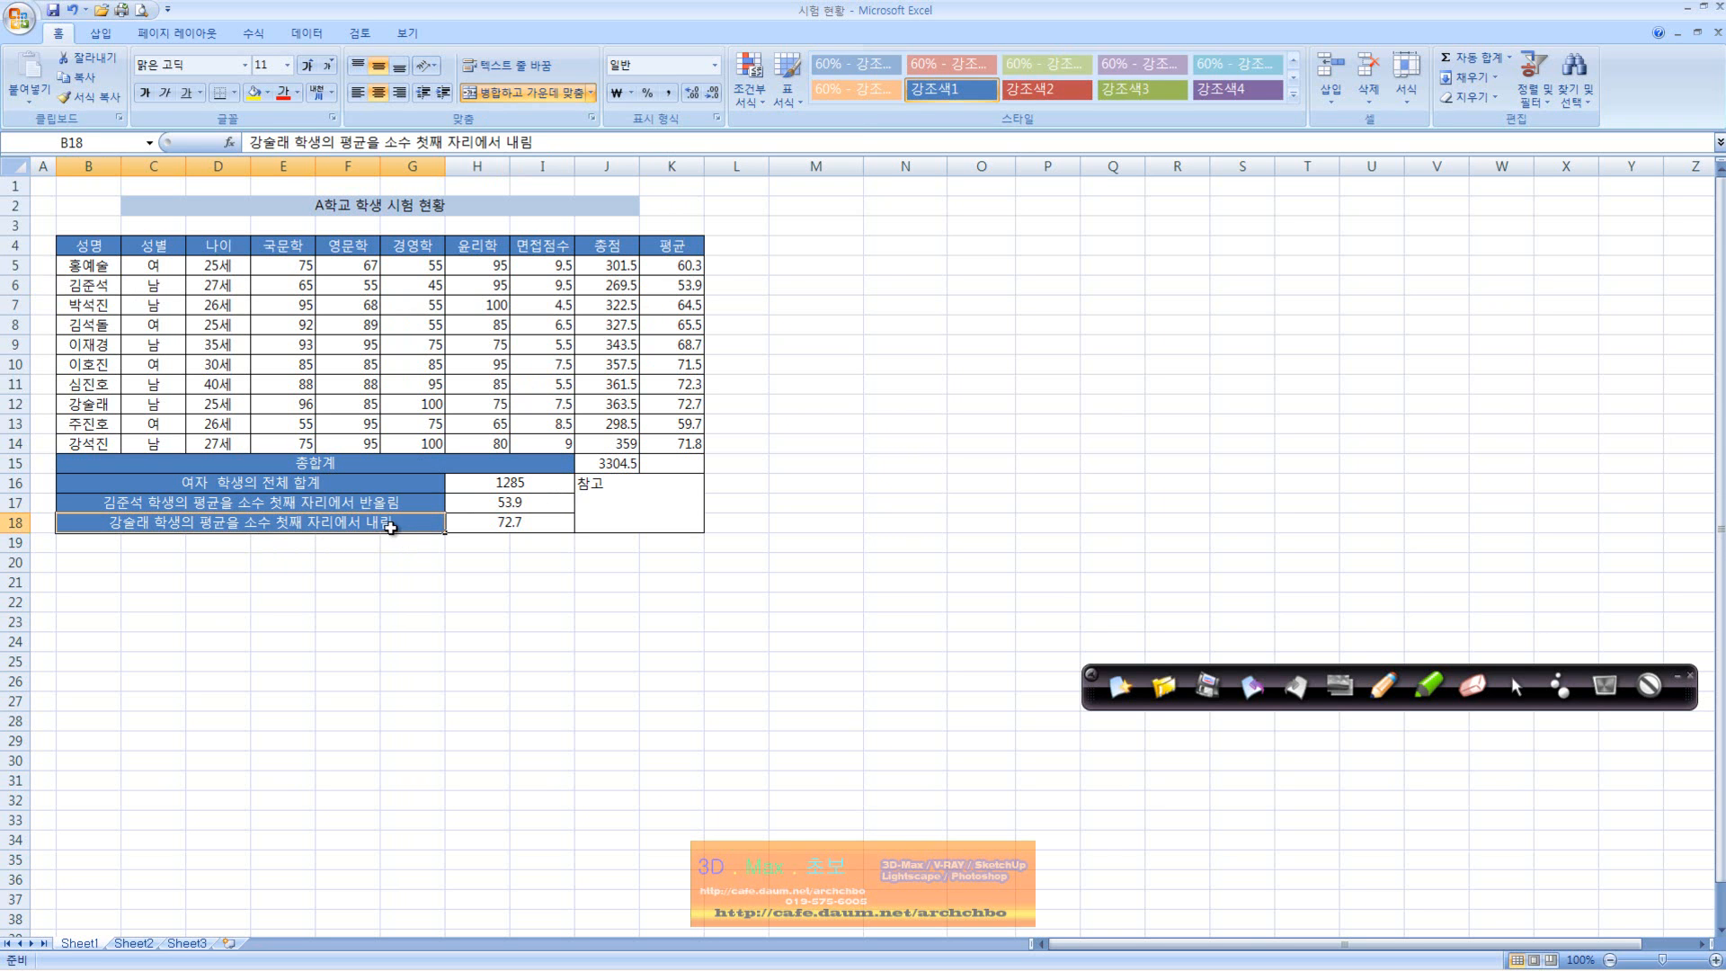
left_click(99, 403)
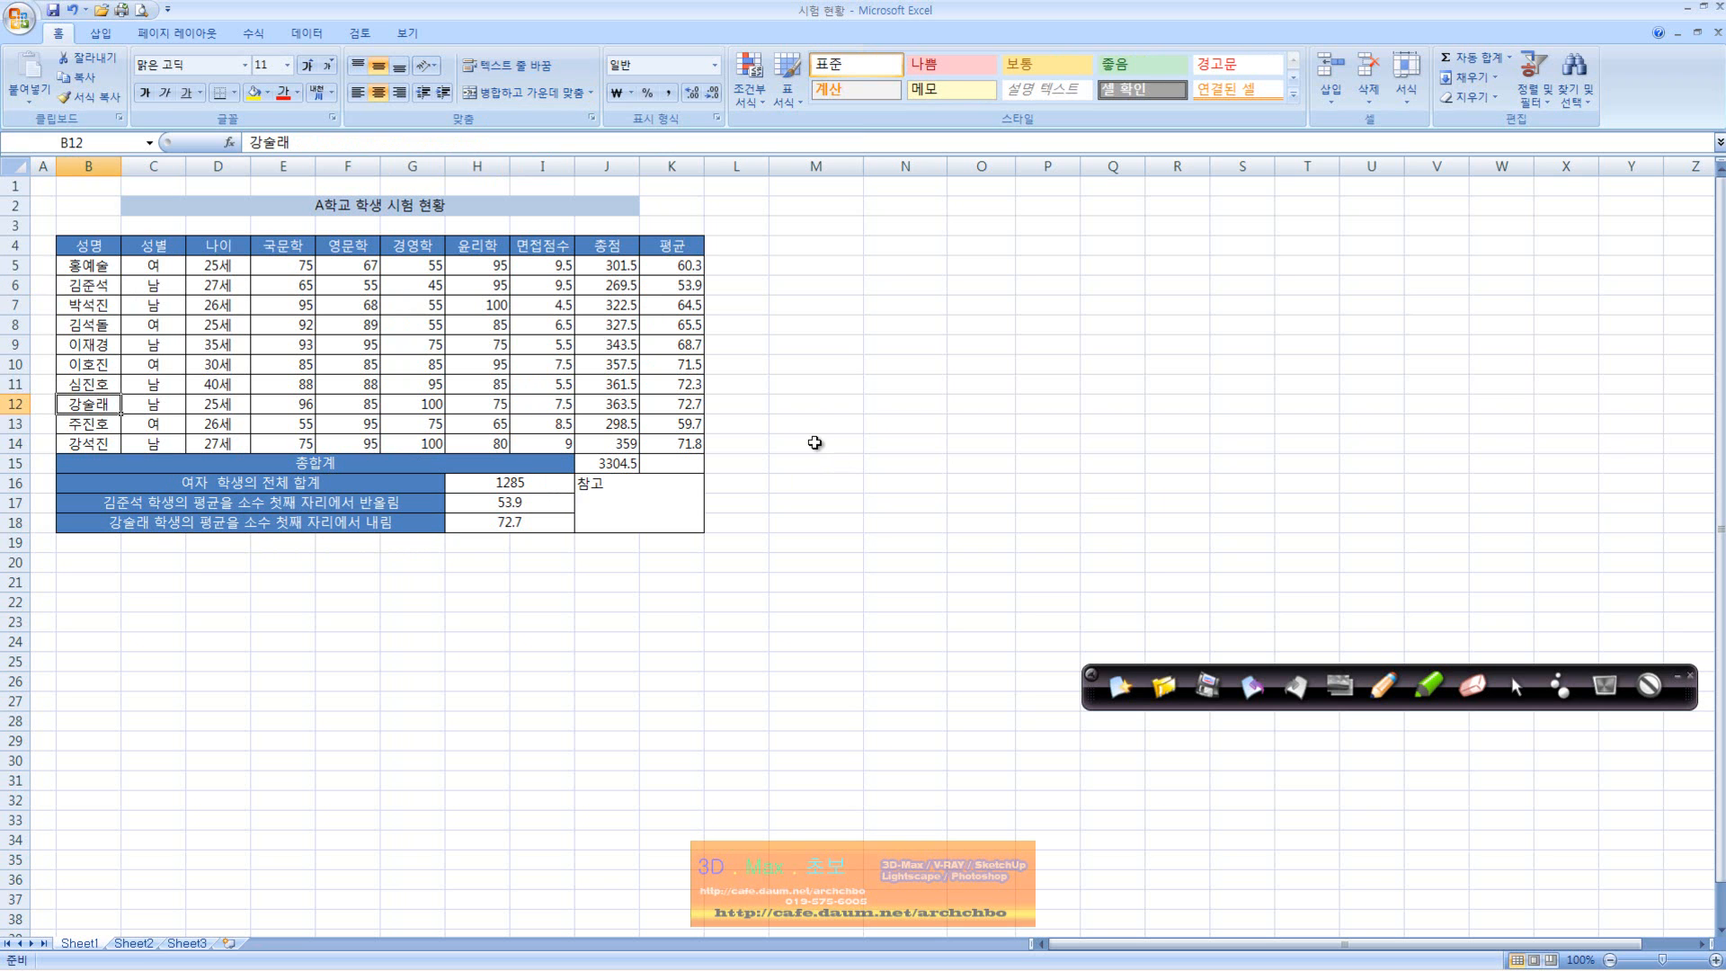
- Handwrite 반올림 with a bracket branching to Round, Roundup and RoundDown beside the table
left_click(1383, 689)
mouse_move(1034, 211)
left_mouse_down()
mouse_move(1028, 247)
mouse_move(1047, 236)
left_mouse_up()
left_click_drag(1031, 237, 1049, 231)
mouse_move(1058, 204)
left_mouse_down()
mouse_move(1058, 230)
mouse_move(1091, 215)
mouse_move(1088, 236)
mouse_move(1118, 245)
mouse_move(1139, 202)
mouse_move(1166, 385)
mouse_move(1187, 378)
left_mouse_up()
mouse_move(1191, 202)
left_mouse_down()
mouse_move(1212, 259)
mouse_move(1255, 242)
mouse_move(1305, 265)
left_mouse_up()
mouse_move(1171, 325)
left_mouse_down()
mouse_move(1185, 297)
mouse_move(1328, 309)
left_mouse_up()
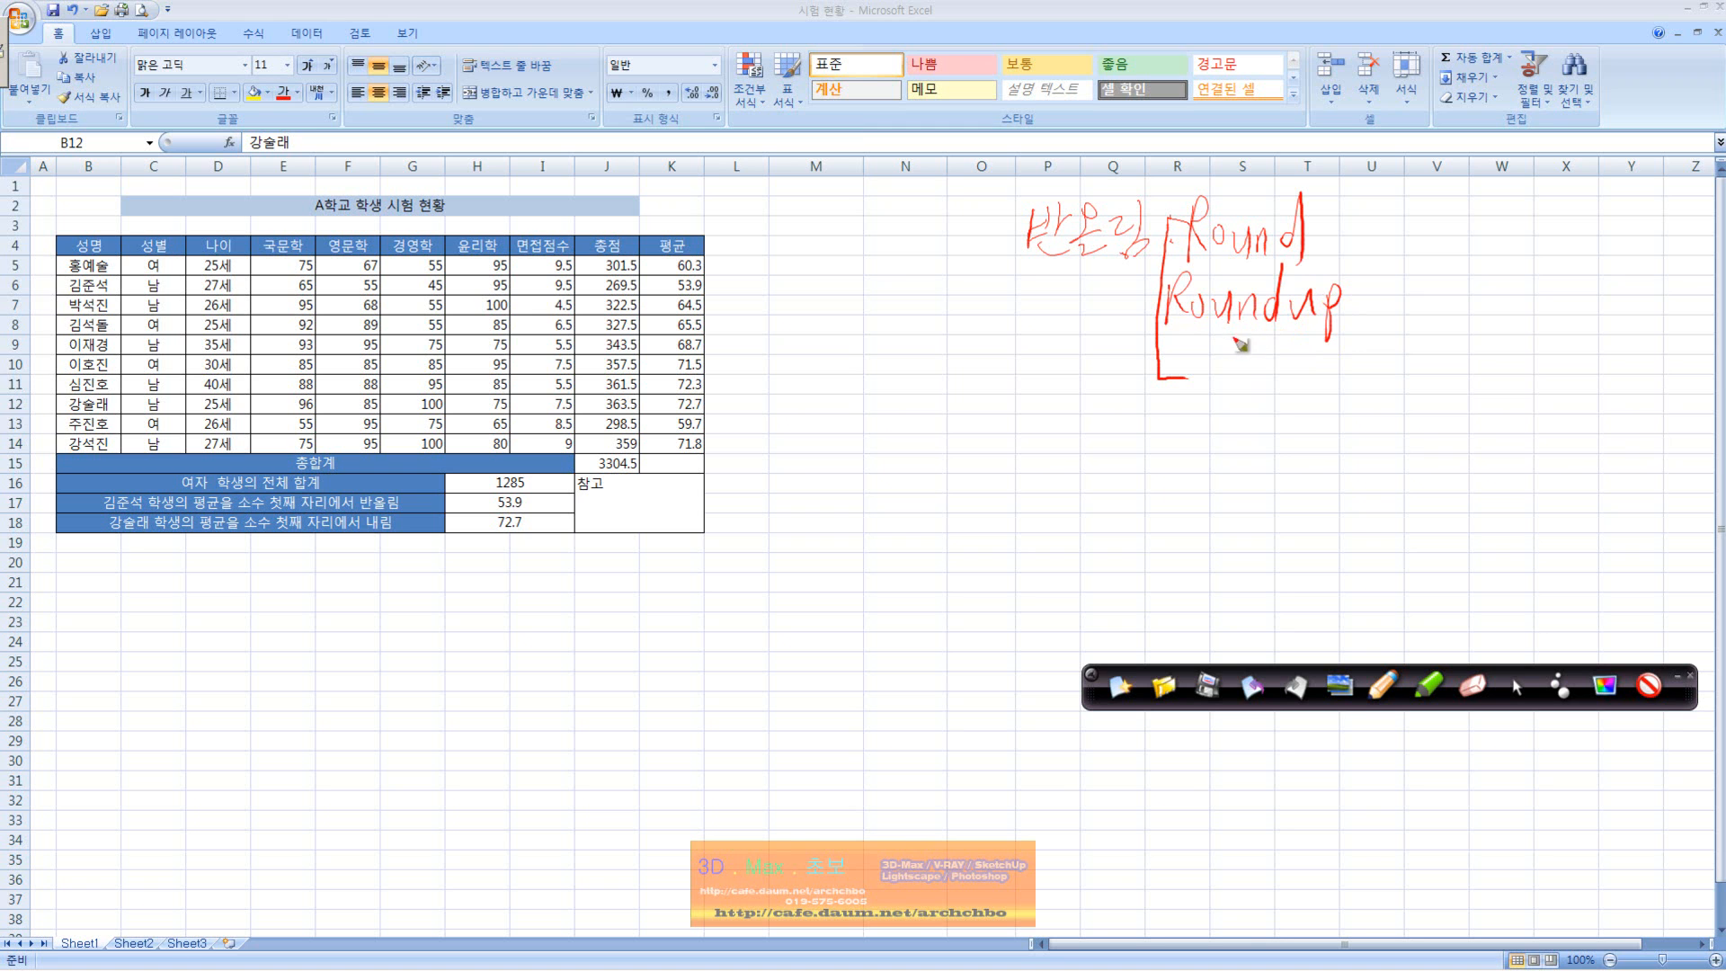
mouse_move(1187, 358)
left_mouse_down()
mouse_move(1306, 402)
mouse_move(1344, 373)
mouse_move(1375, 396)
mouse_move(1401, 380)
mouse_move(1407, 409)
left_mouse_up()
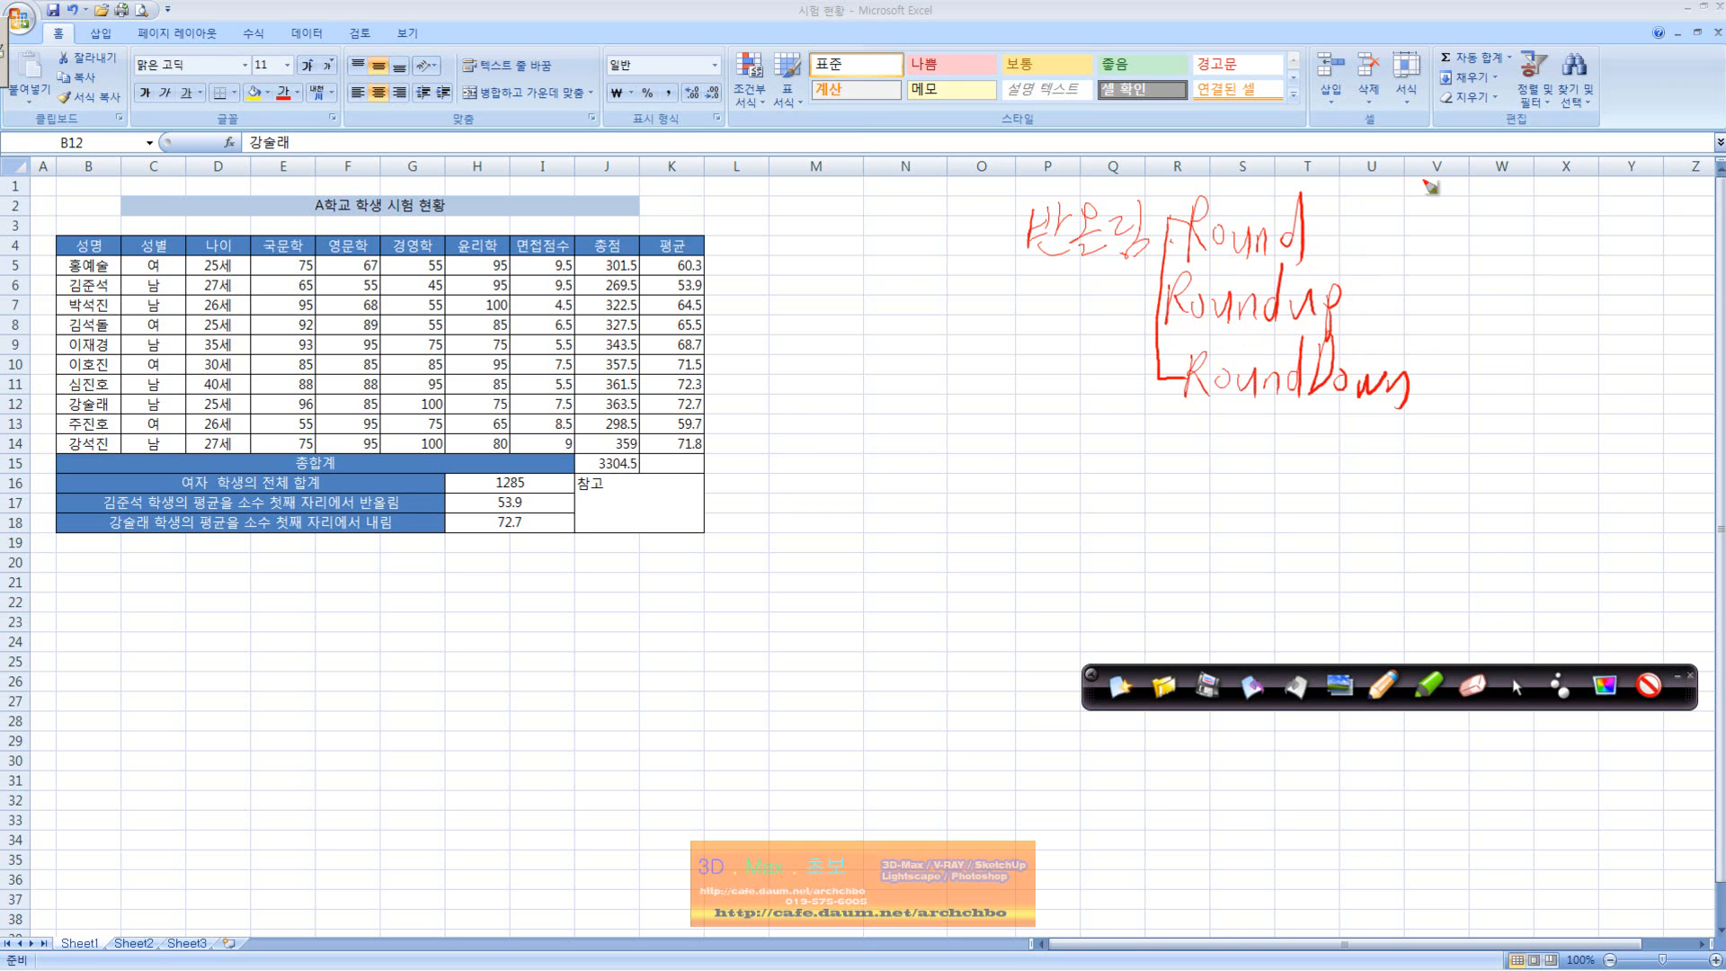
- Handwrite the syntax =Round(인수,자릿수), add a note above 인수 and underline 자릿수
mouse_move(791, 291)
left_mouse_down()
mouse_move(884, 329)
mouse_move(944, 306)
mouse_move(962, 314)
mouse_move(951, 337)
mouse_move(1048, 330)
mouse_move(1054, 352)
mouse_move(1097, 316)
mouse_move(1077, 362)
mouse_move(1114, 346)
mouse_move(1127, 363)
left_mouse_up()
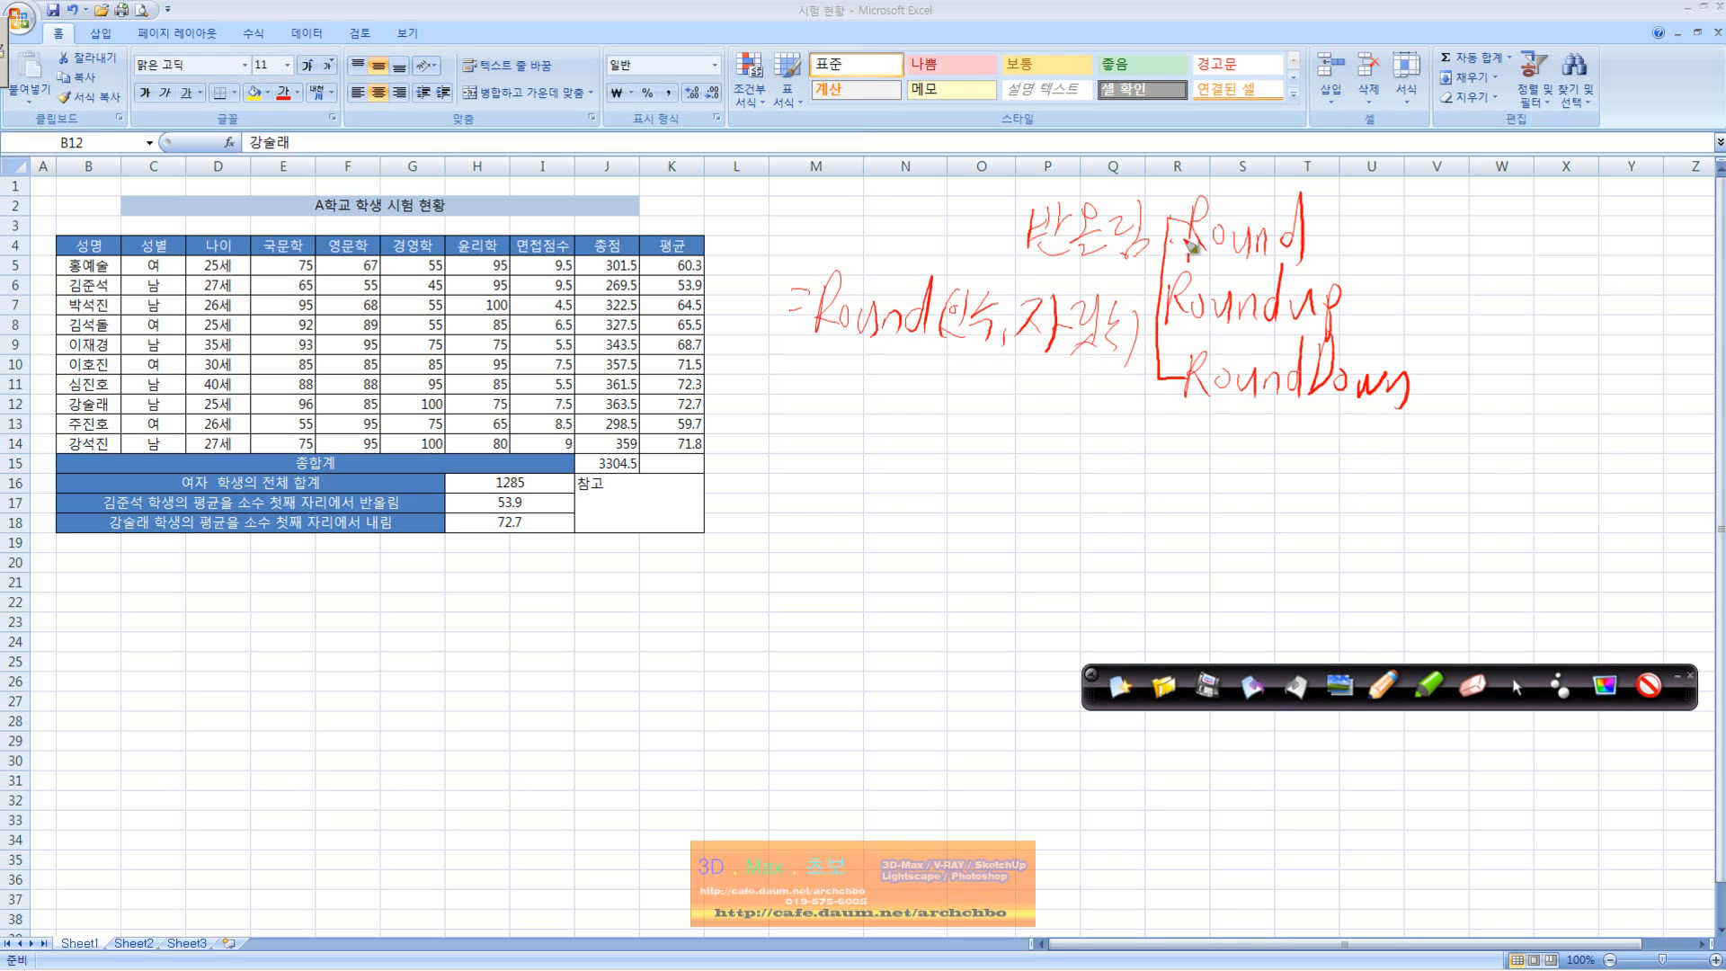
mouse_move(935, 238)
left_mouse_down()
mouse_move(943, 260)
mouse_move(960, 233)
mouse_move(970, 270)
mouse_move(1007, 241)
mouse_move(1016, 286)
mouse_move(984, 207)
mouse_move(1016, 216)
left_mouse_up()
left_click_drag(1027, 358, 1098, 363)
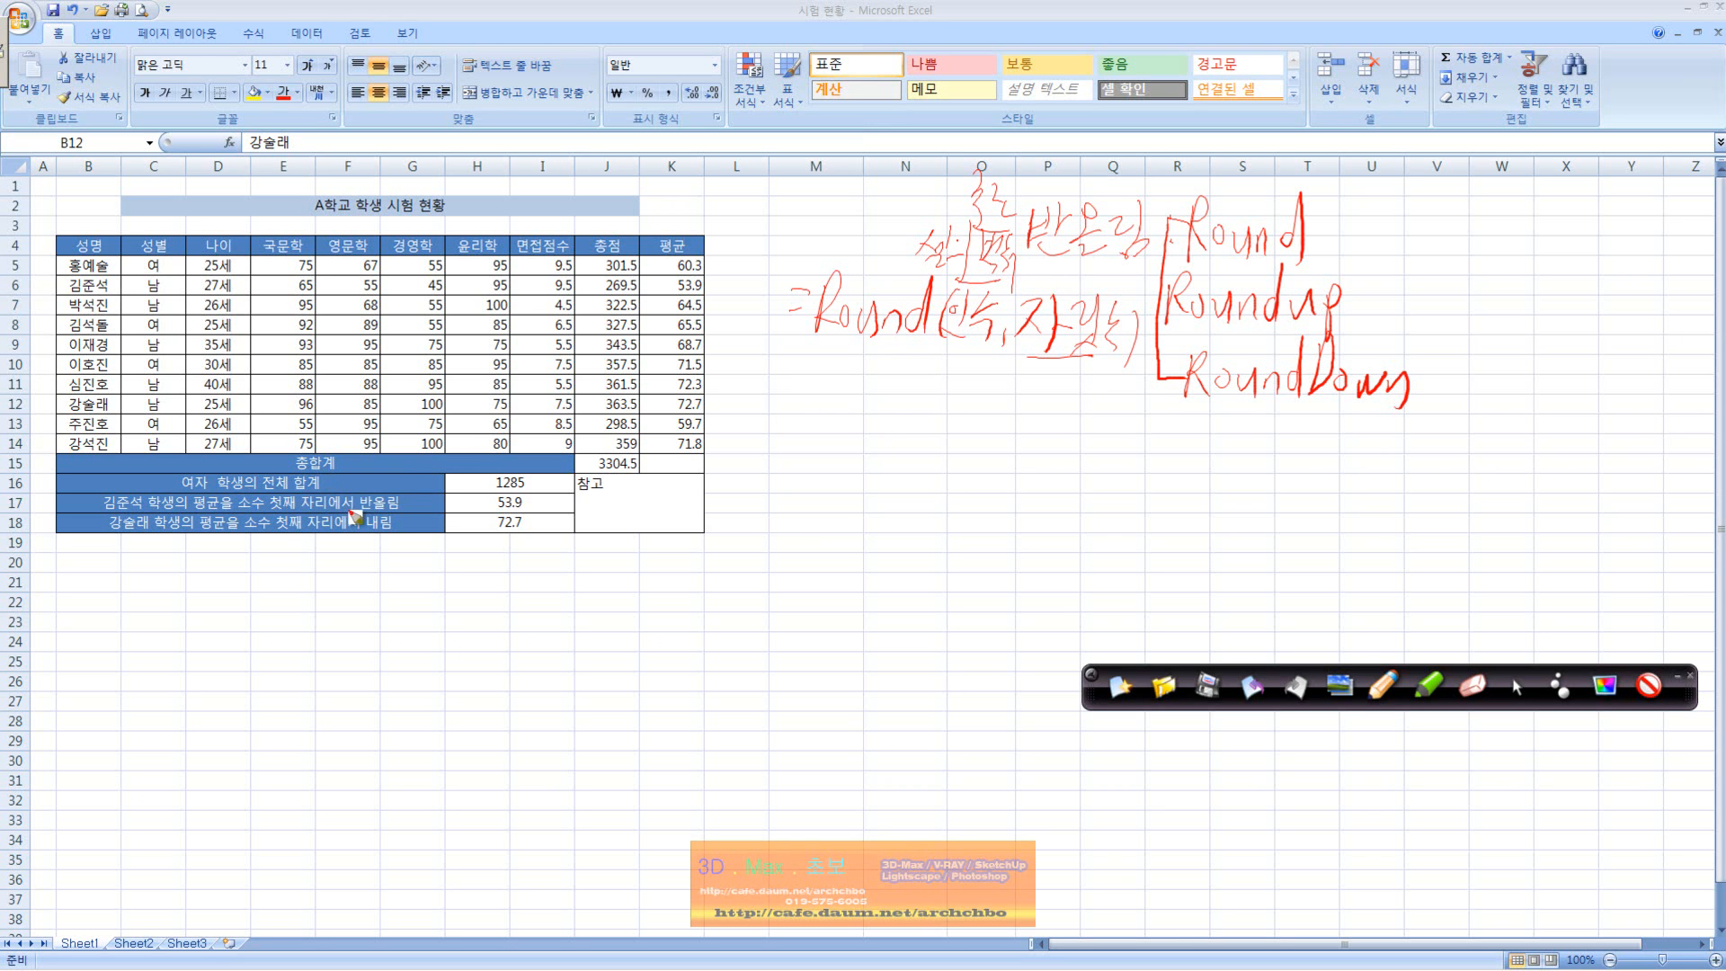
- Underline the decimal place wording in the row 17 label and handwrite sample digit values under 자릿수, including a 0, 1, 2 list
left_click_drag(239, 514, 376, 520)
left_click_drag(1057, 371, 1045, 412)
left_click_drag(363, 478, 397, 489)
mouse_move(1045, 439)
left_mouse_down()
mouse_move(1088, 444)
mouse_move(1053, 471)
left_mouse_up()
left_click_drag(1032, 528, 1026, 529)
left_click_drag(1011, 575, 977, 825)
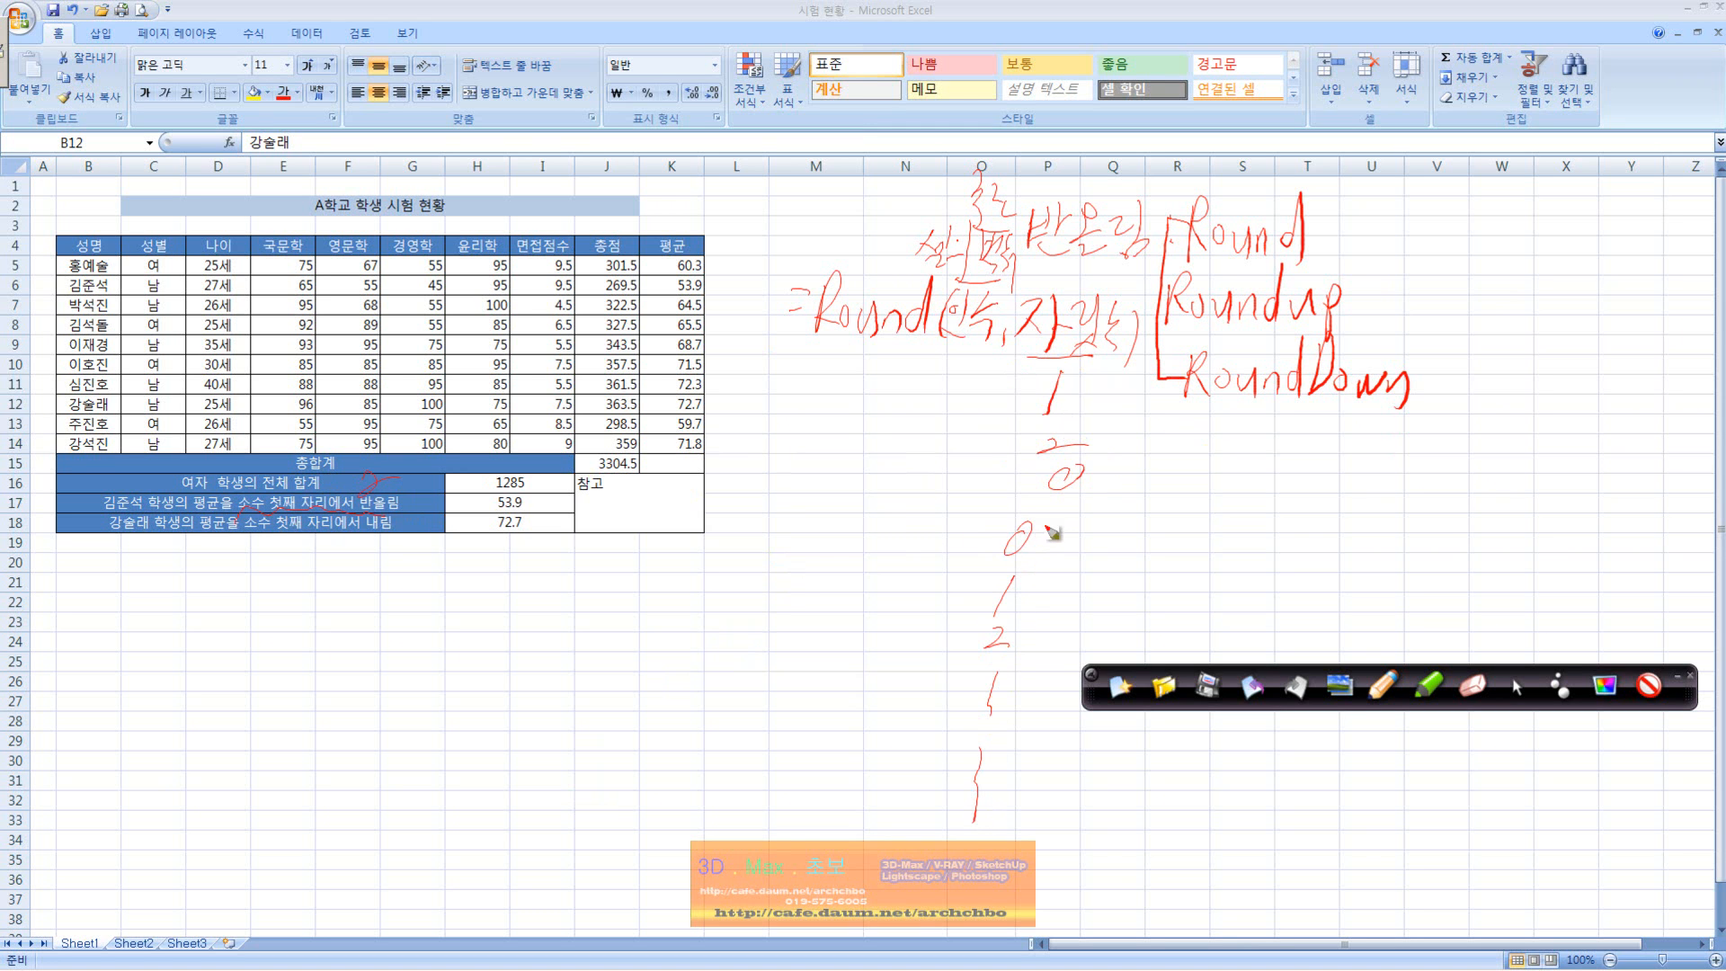
- Handwrite an explanatory note beside the 0 entry in the digit list
left_click(1035, 552)
left_click_drag(1043, 525, 1044, 533)
left_click_drag(1057, 526, 1043, 549)
left_click_drag(1045, 540, 1089, 561)
left_click_drag(1097, 537, 1116, 553)
left_click_drag(1139, 518, 1129, 575)
left_click_drag(1148, 560, 1152, 565)
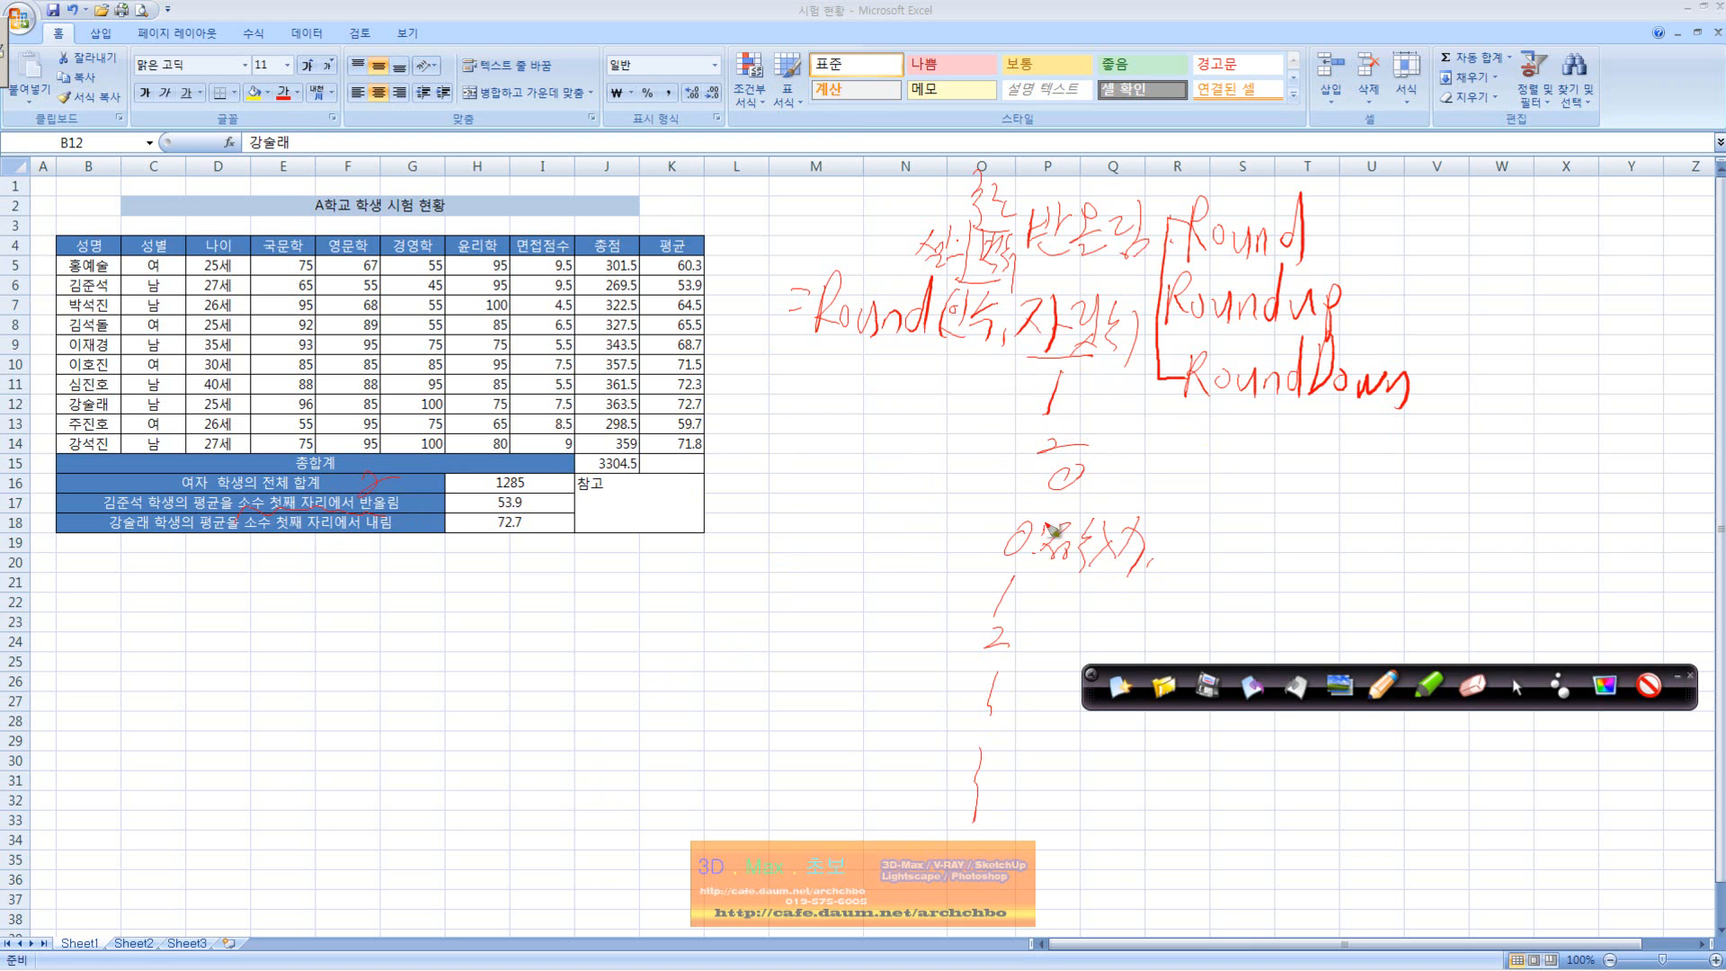
- Annotate digit value 1 as 소수 첫째자리 and digit value 2 as the second decimal place
left_click(1033, 602)
left_click(1028, 580)
mouse_move(1049, 578)
left_mouse_down()
mouse_move(1036, 595)
mouse_move(1063, 591)
left_mouse_up()
left_click_drag(1050, 597, 1048, 613)
left_click_drag(1038, 615, 1076, 616)
mouse_move(1089, 583)
left_mouse_down()
mouse_move(1102, 605)
mouse_move(1137, 602)
mouse_move(1134, 631)
mouse_move(1162, 599)
left_mouse_up()
left_click_drag(1162, 583, 1162, 619)
mouse_move(1171, 591)
left_mouse_down()
mouse_move(1188, 588)
mouse_move(1165, 620)
mouse_move(1184, 611)
mouse_move(1187, 634)
left_mouse_up()
left_click_drag(1189, 606, 1216, 616)
left_click_drag(1224, 590, 1209, 642)
left_click_drag(1030, 634, 1143, 647)
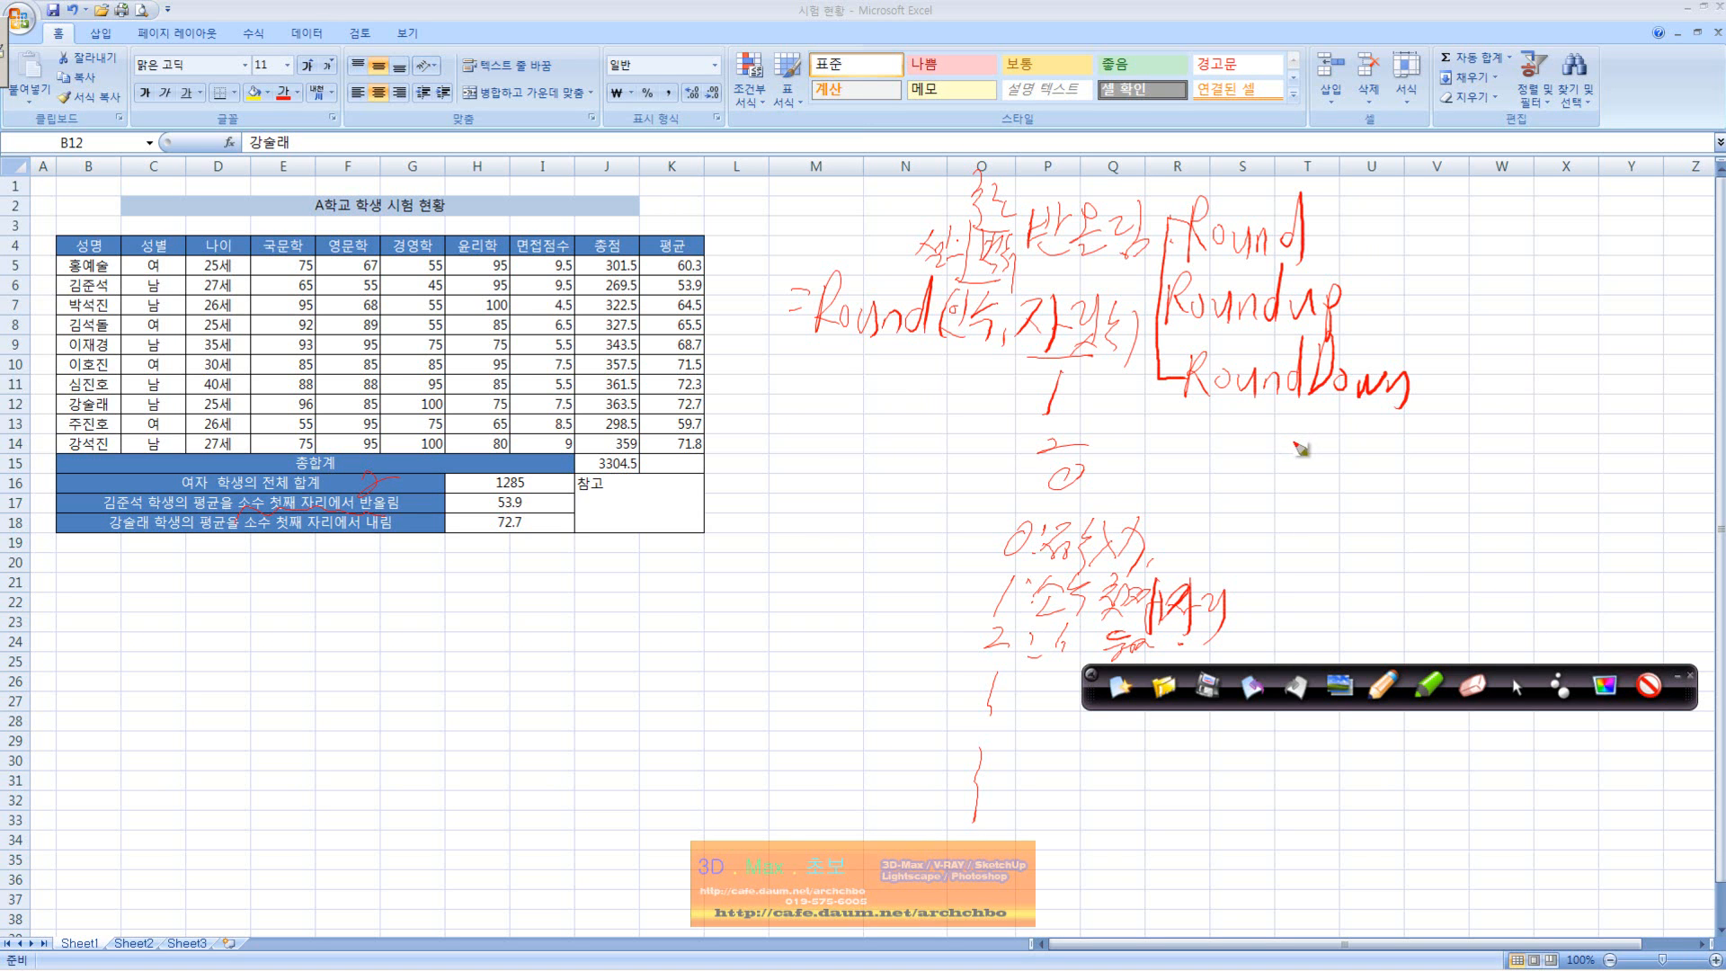
- Handwrite Round below the table with a bracket to three cases: 0보다 클 경우, 0보다 작을 경우 and 0일 경우
left_click(1320, 216)
left_click(1317, 238)
mouse_move(184, 612)
left_mouse_down()
mouse_move(186, 644)
mouse_move(246, 673)
mouse_move(293, 648)
mouse_move(326, 779)
left_mouse_up()
mouse_move(350, 605)
left_mouse_down()
mouse_move(340, 620)
mouse_move(362, 620)
mouse_move(346, 637)
mouse_move(370, 622)
mouse_move(364, 652)
mouse_move(396, 608)
mouse_move(439, 645)
mouse_move(503, 626)
mouse_move(493, 662)
left_mouse_up()
mouse_move(307, 691)
left_mouse_down()
mouse_move(356, 687)
mouse_move(358, 715)
mouse_move(388, 692)
mouse_move(397, 721)
mouse_move(412, 690)
mouse_move(410, 719)
mouse_move(545, 719)
left_mouse_up()
mouse_move(353, 752)
left_mouse_down()
mouse_move(345, 795)
mouse_move(367, 784)
left_mouse_up()
mouse_move(382, 757)
left_mouse_down()
mouse_move(481, 771)
mouse_move(485, 823)
left_mouse_up()
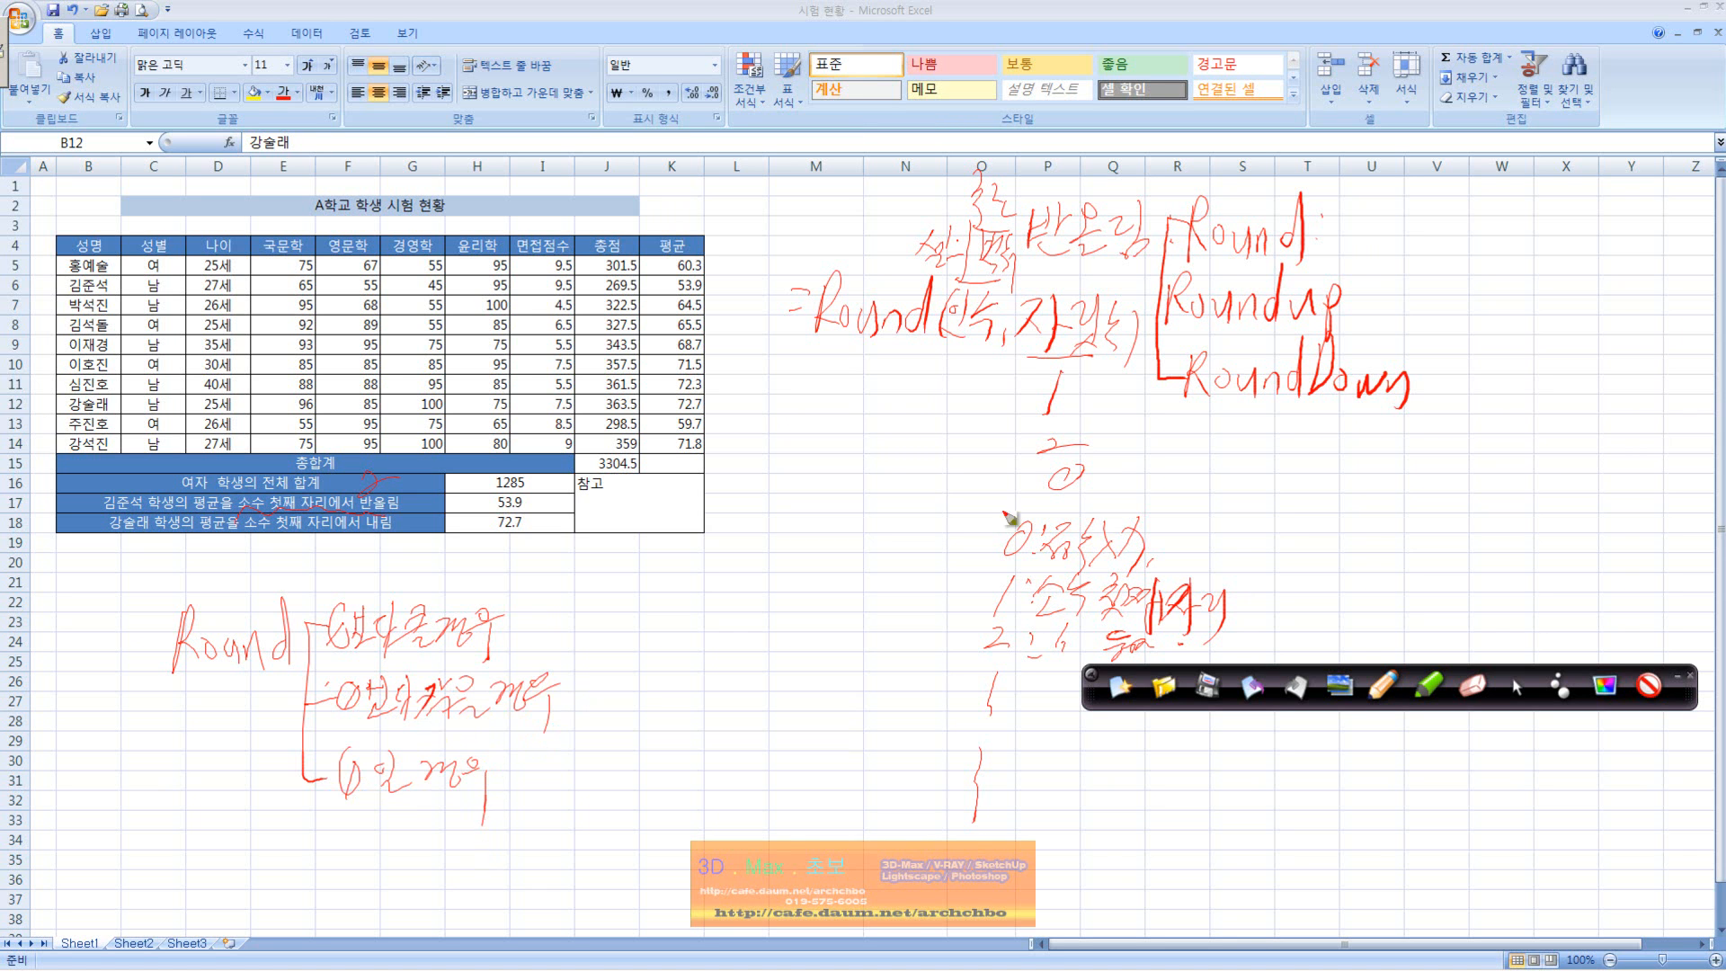
- Annotate the 0보다 클 경우 case with 지정한 소수 자릿수로 반올림
left_click(530, 620)
left_click(532, 640)
left_click_drag(548, 619, 569, 615)
mouse_move(564, 619)
left_mouse_down()
mouse_move(550, 658)
mouse_move(575, 661)
left_mouse_up()
mouse_move(576, 634)
left_mouse_down()
mouse_move(617, 651)
mouse_move(704, 622)
mouse_move(775, 647)
mouse_move(949, 615)
mouse_move(960, 634)
left_mouse_up()
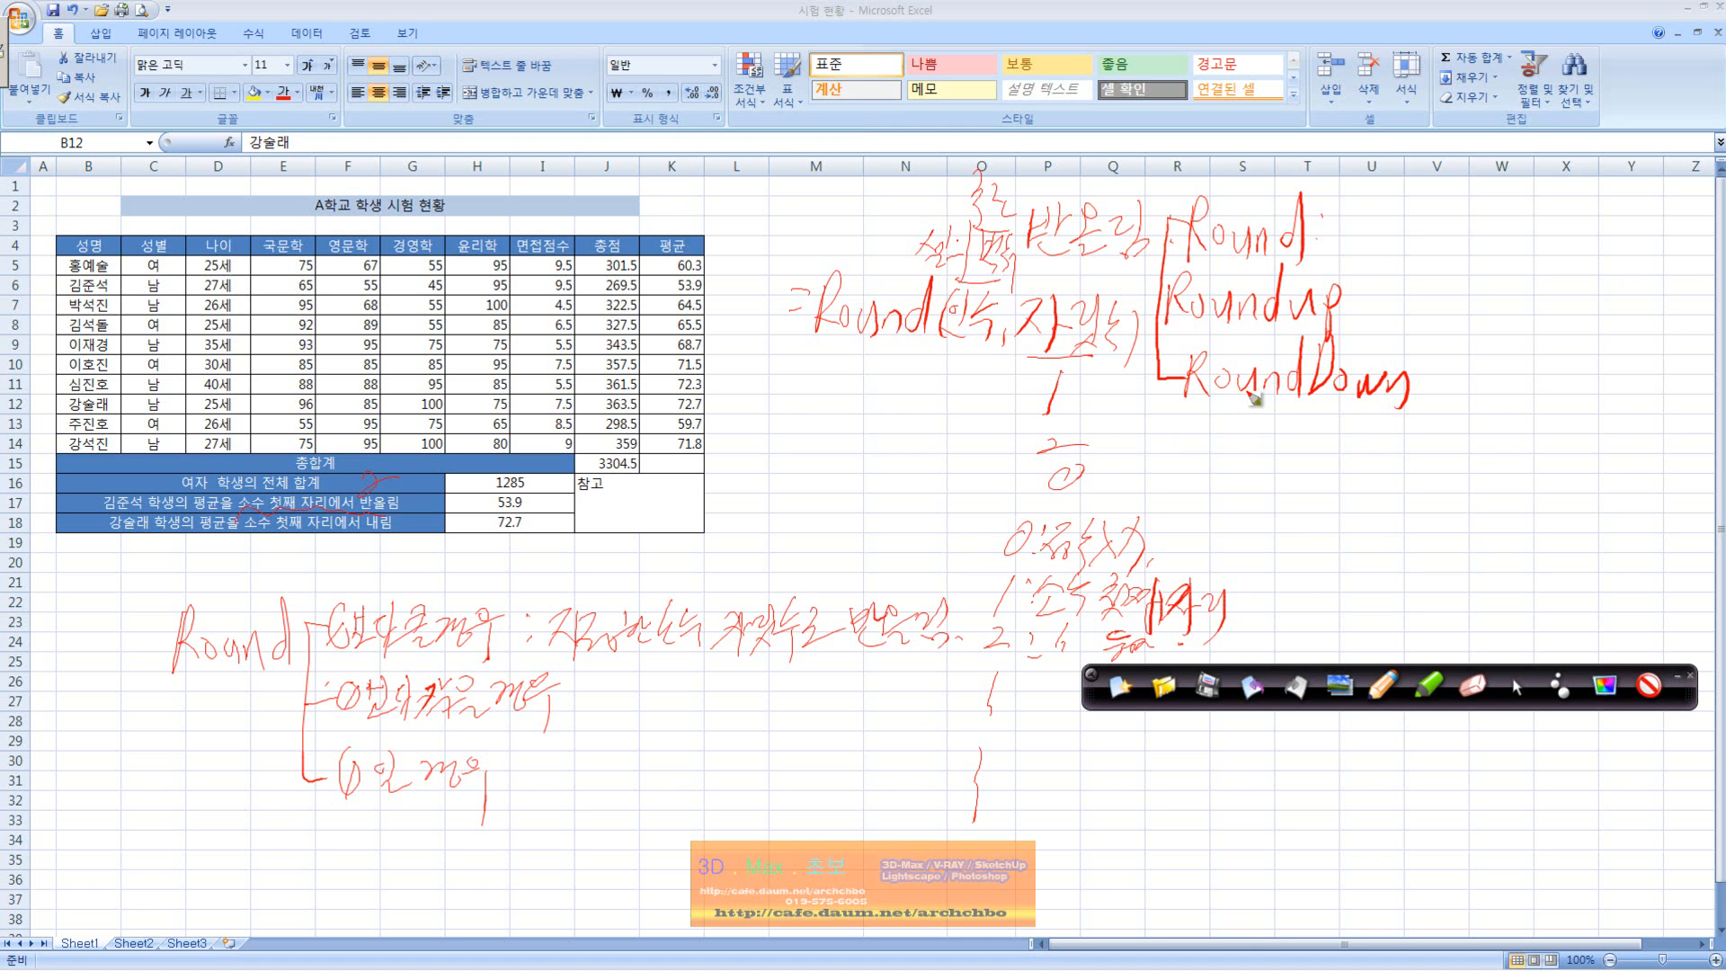
- Mark the up and Down parts of the function names and write an underlined Roundup above the first case
left_click_drag(1321, 341, 1306, 357)
mouse_move(624, 598)
left_mouse_down()
mouse_move(715, 550)
mouse_move(732, 566)
mouse_move(814, 493)
mouse_move(850, 503)
mouse_move(861, 544)
left_mouse_up()
left_click(918, 501)
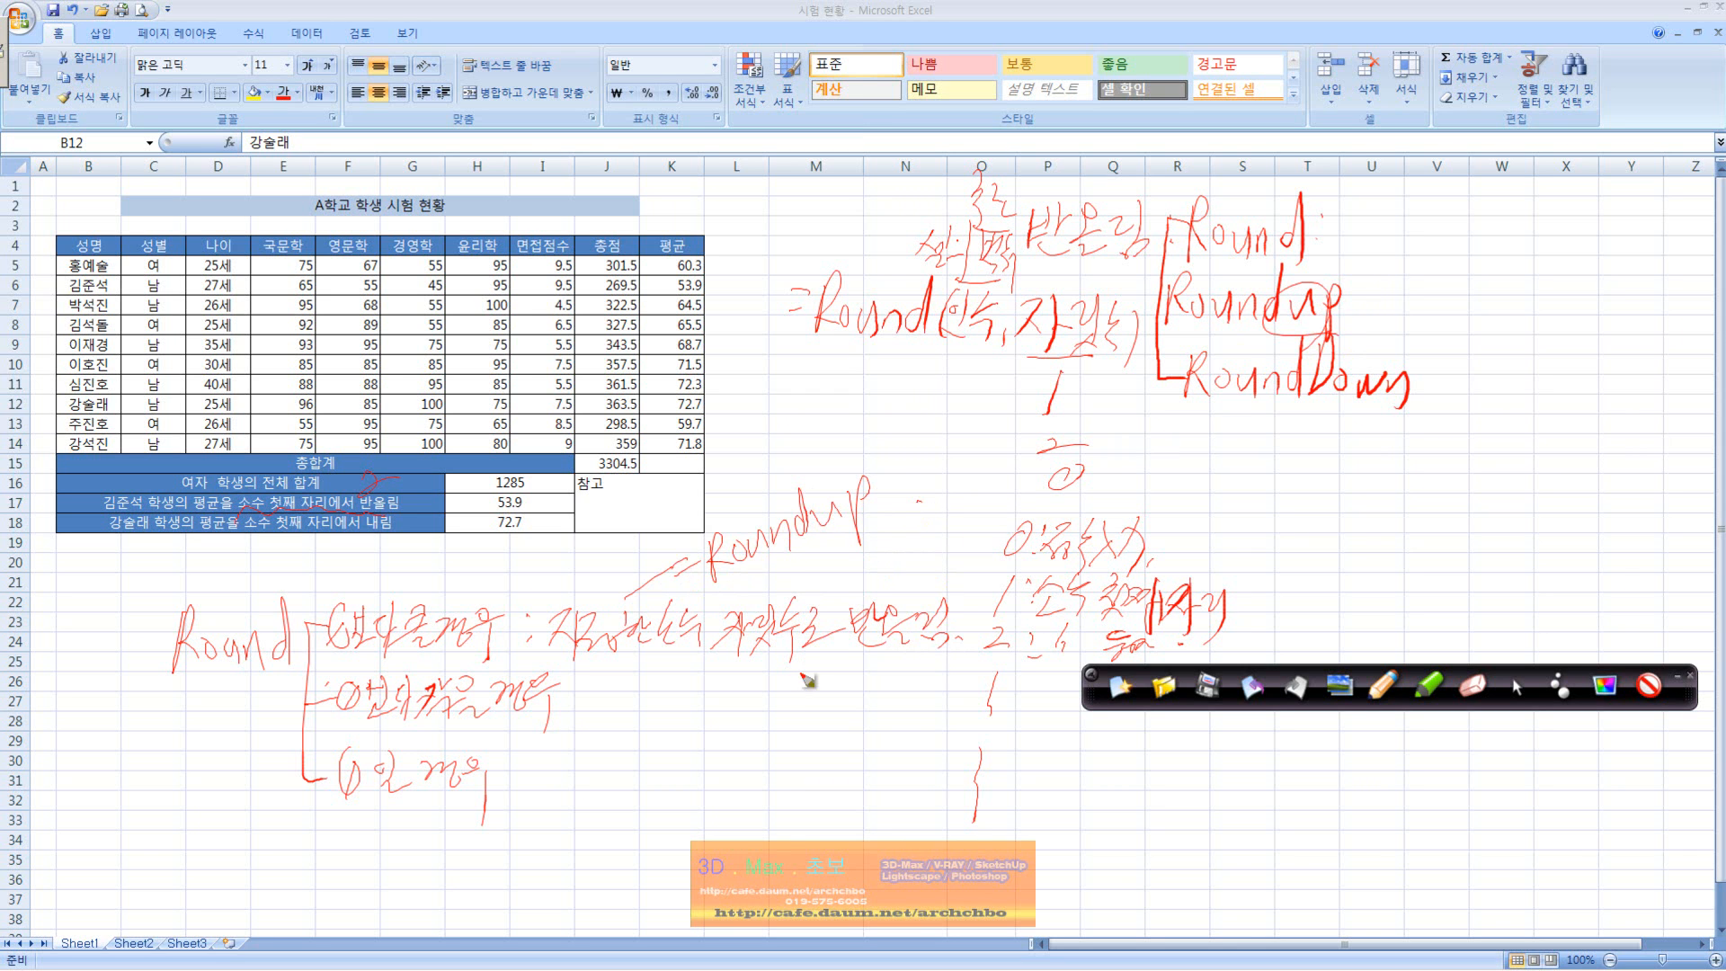
left_click_drag(714, 584, 919, 497)
- Annotate the 0보다 작을 경우 case with ditto marks and 내림, and connect it to RoundDown with a line
left_click(571, 685)
left_click(570, 696)
mouse_move(776, 682)
left_mouse_down()
mouse_move(879, 715)
mouse_move(921, 692)
mouse_move(933, 713)
mouse_move(915, 727)
left_mouse_up()
left_click_drag(919, 717, 947, 715)
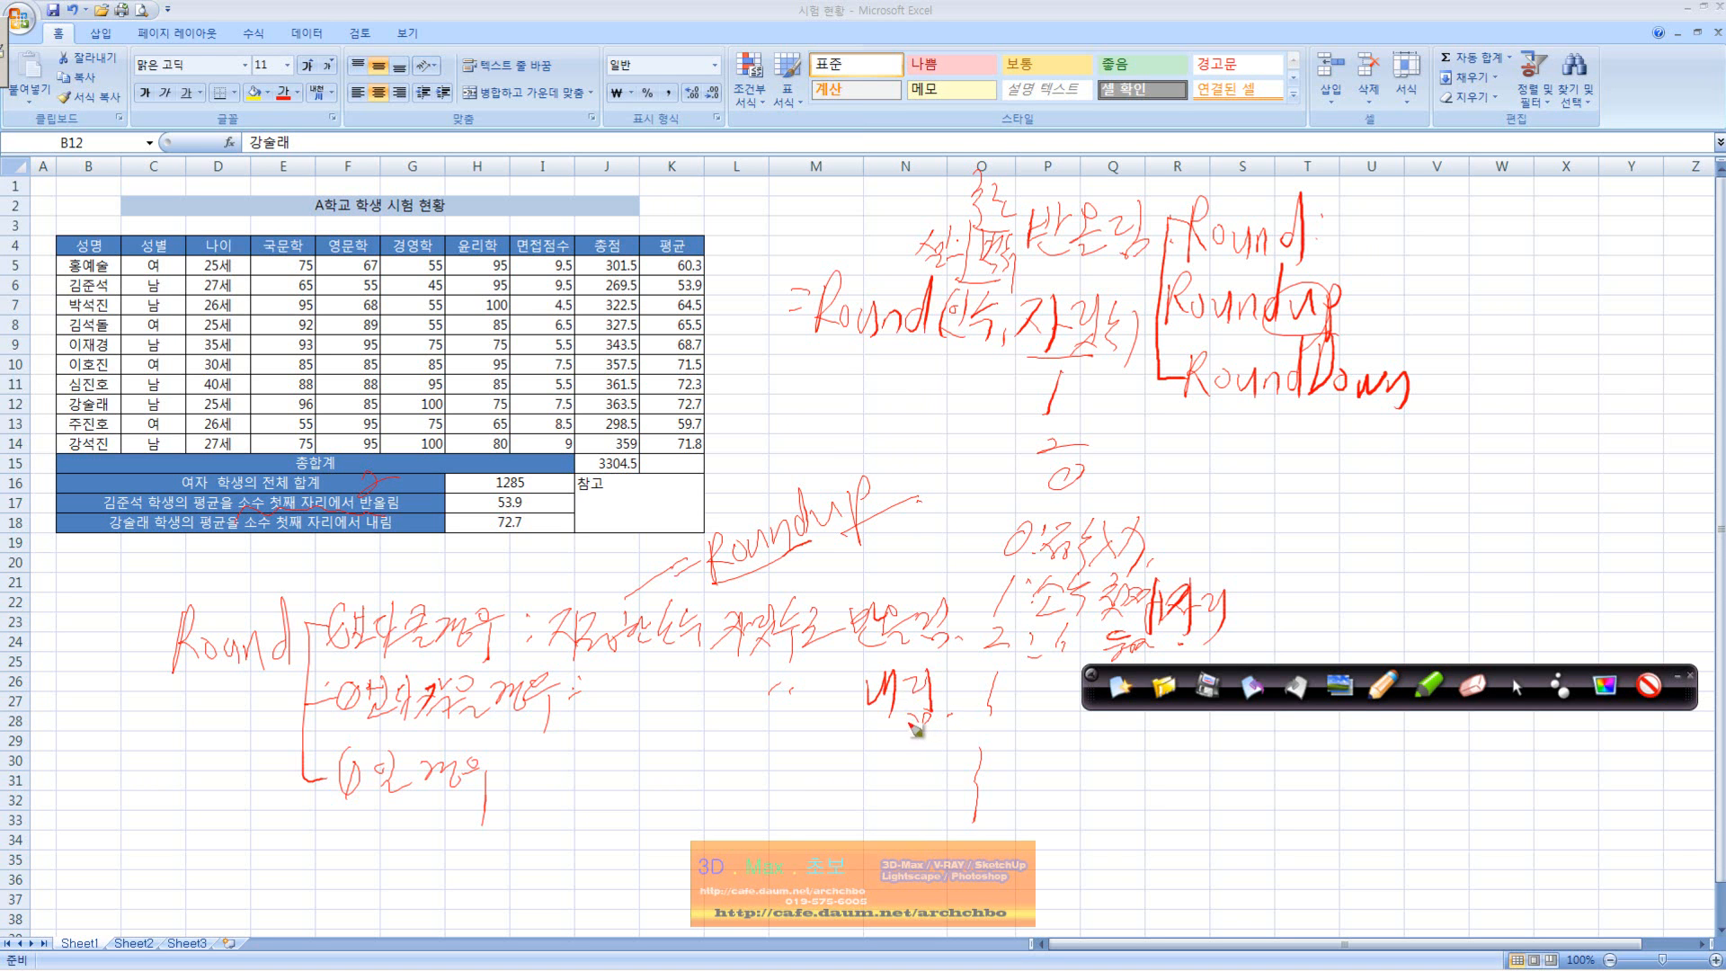
left_click_drag(1263, 401, 1011, 667)
- Annotate the 0일 경우 case with 가장 가까운 정수로 반올림
left_click(516, 772)
left_click(516, 791)
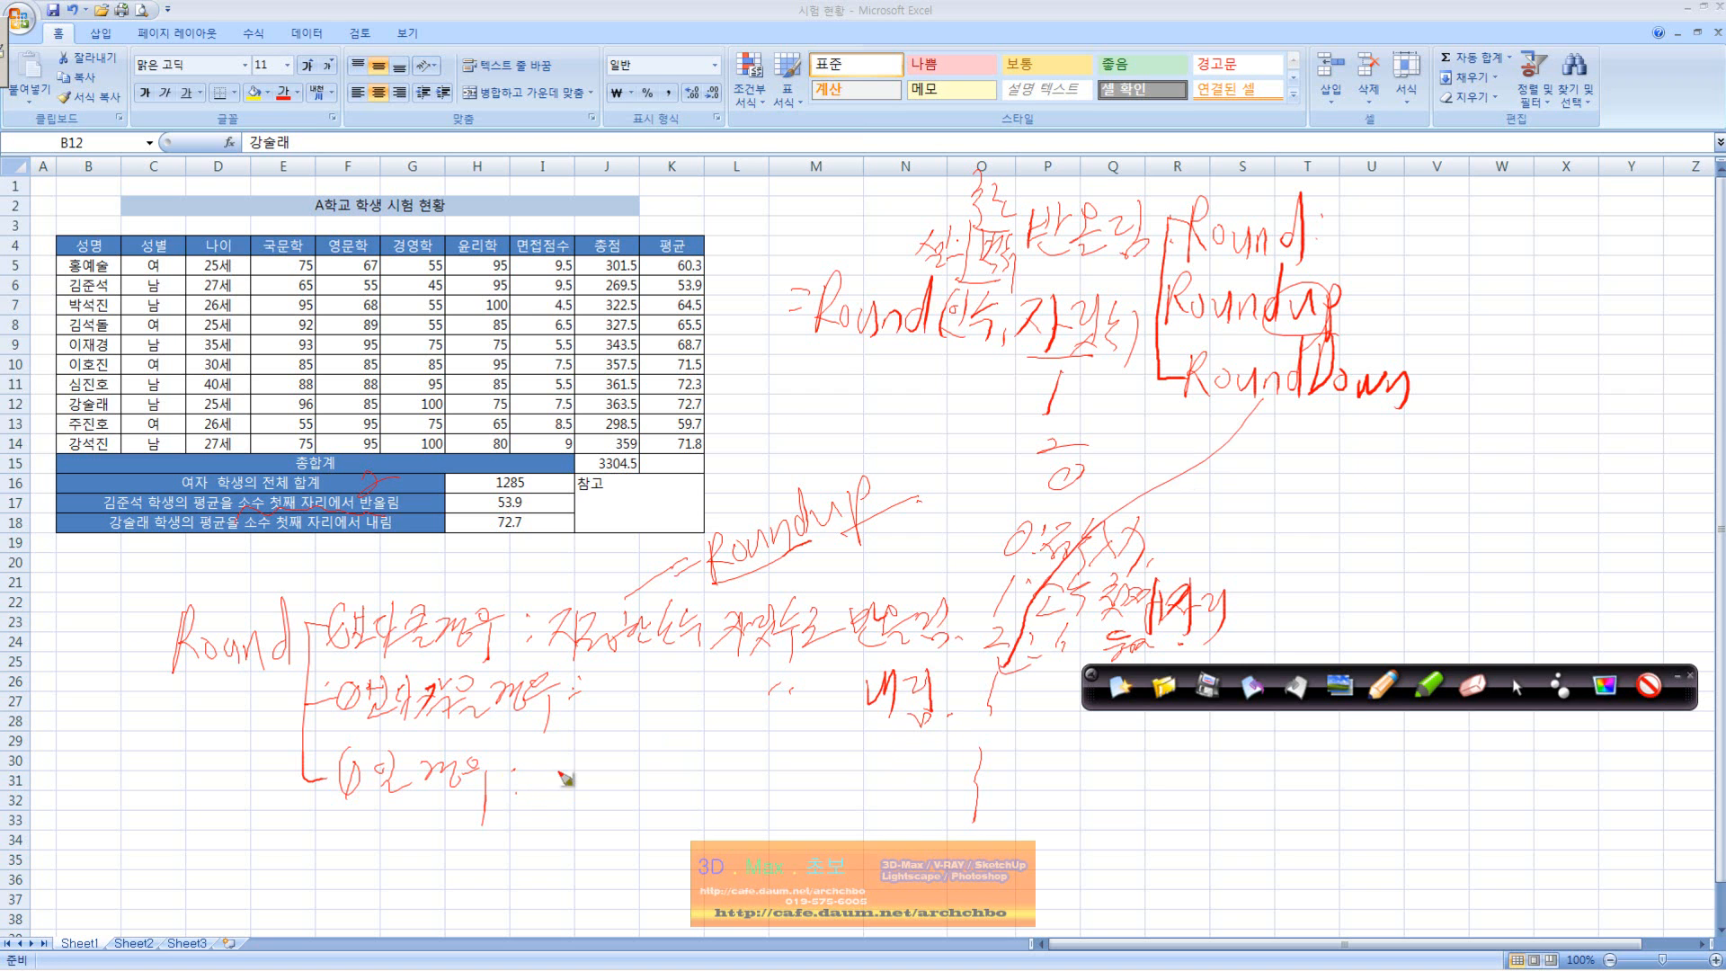
mouse_move(566, 775)
left_mouse_down()
mouse_move(670, 791)
mouse_move(746, 766)
mouse_move(765, 791)
mouse_move(800, 789)
mouse_move(854, 758)
mouse_move(879, 795)
mouse_move(966, 779)
mouse_move(988, 795)
mouse_move(1033, 771)
mouse_move(1002, 822)
left_mouse_up()
- Handwrite the rounding example 14.24 = 14.20 below the three cases and a second decimal example beneath it
mouse_move(733, 826)
left_mouse_down()
mouse_move(712, 870)
mouse_move(755, 890)
mouse_move(856, 831)
mouse_move(845, 871)
mouse_move(823, 867)
left_mouse_up()
left_click_drag(852, 813, 838, 895)
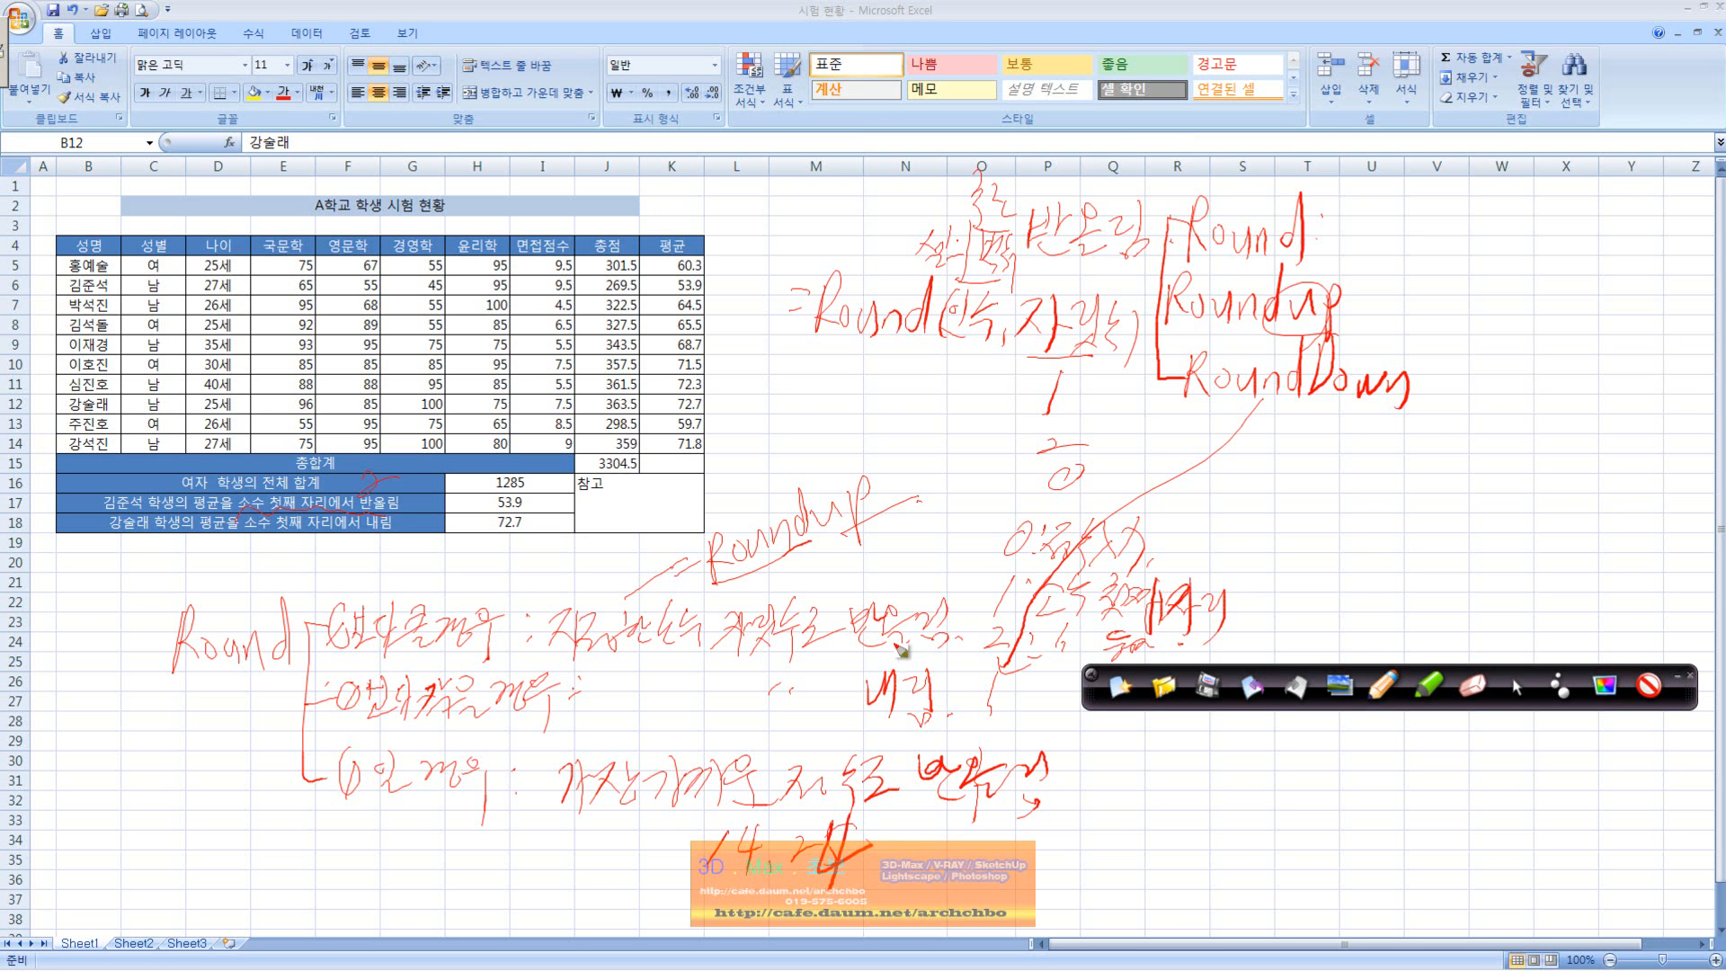
mouse_move(987, 830)
left_mouse_down()
mouse_move(981, 859)
mouse_move(1115, 850)
mouse_move(1027, 908)
mouse_move(1107, 913)
mouse_move(1219, 868)
left_mouse_up()
mouse_move(724, 900)
left_mouse_down()
mouse_move(707, 931)
mouse_move(752, 919)
left_mouse_up()
left_click(770, 932)
mouse_move(750, 887)
left_mouse_down()
mouse_move(747, 939)
mouse_move(814, 929)
left_mouse_up()
left_click_drag(828, 904, 825, 928)
mouse_move(858, 906)
left_mouse_down()
mouse_move(912, 932)
mouse_move(976, 901)
mouse_move(966, 935)
left_mouse_up()
mouse_move(976, 899)
left_mouse_down()
mouse_move(993, 930)
mouse_move(1023, 883)
left_mouse_up()
left_click_drag(1023, 883, 1005, 953)
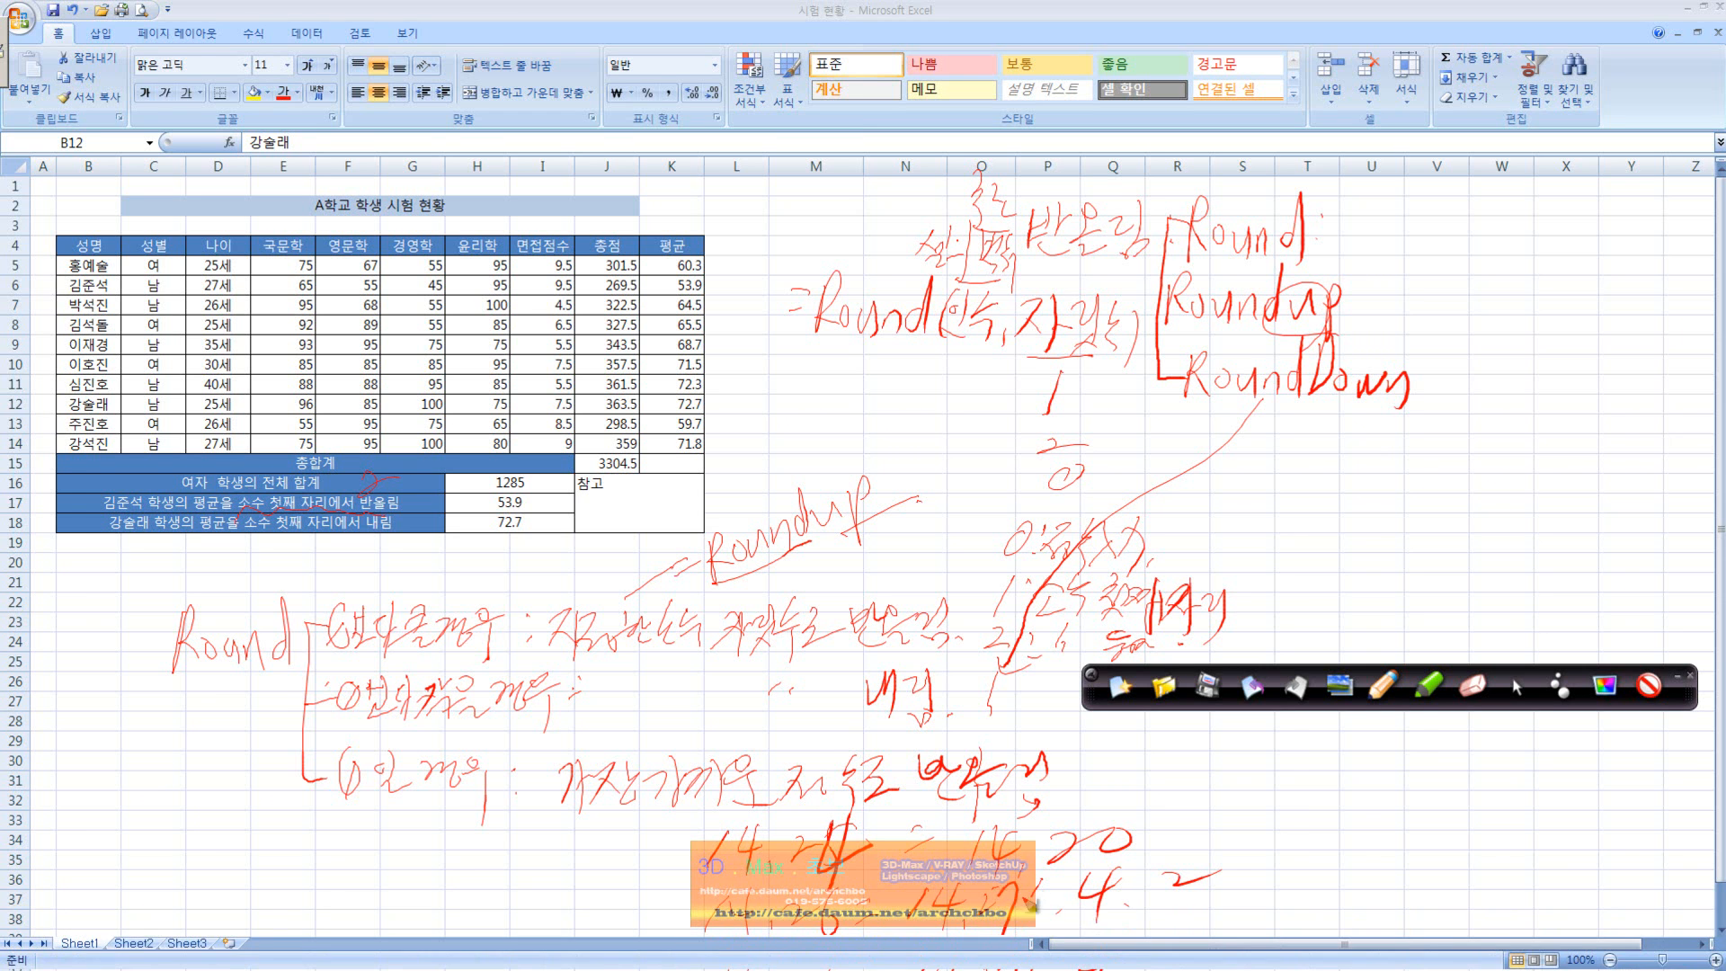
mouse_move(1002, 888)
left_mouse_down()
mouse_move(1029, 926)
mouse_move(1070, 908)
left_mouse_up()
- Clear all handwritten notes and select cell H17
left_click(1116, 686)
left_click(1515, 685)
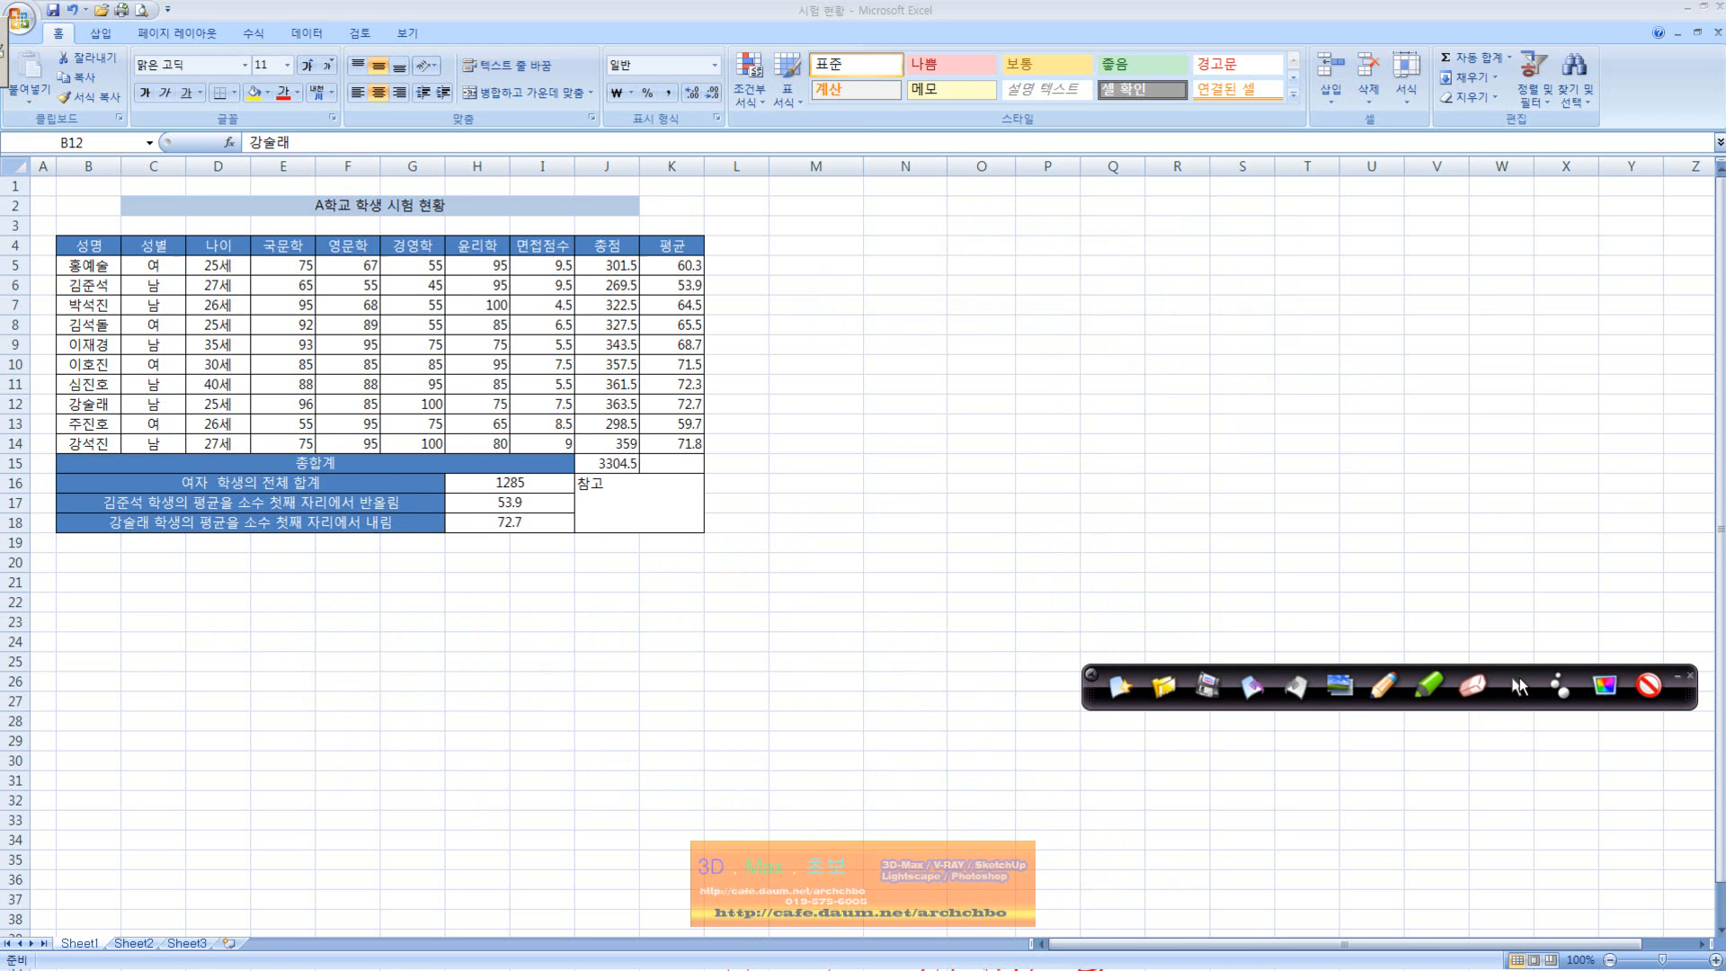
left_click(533, 505)
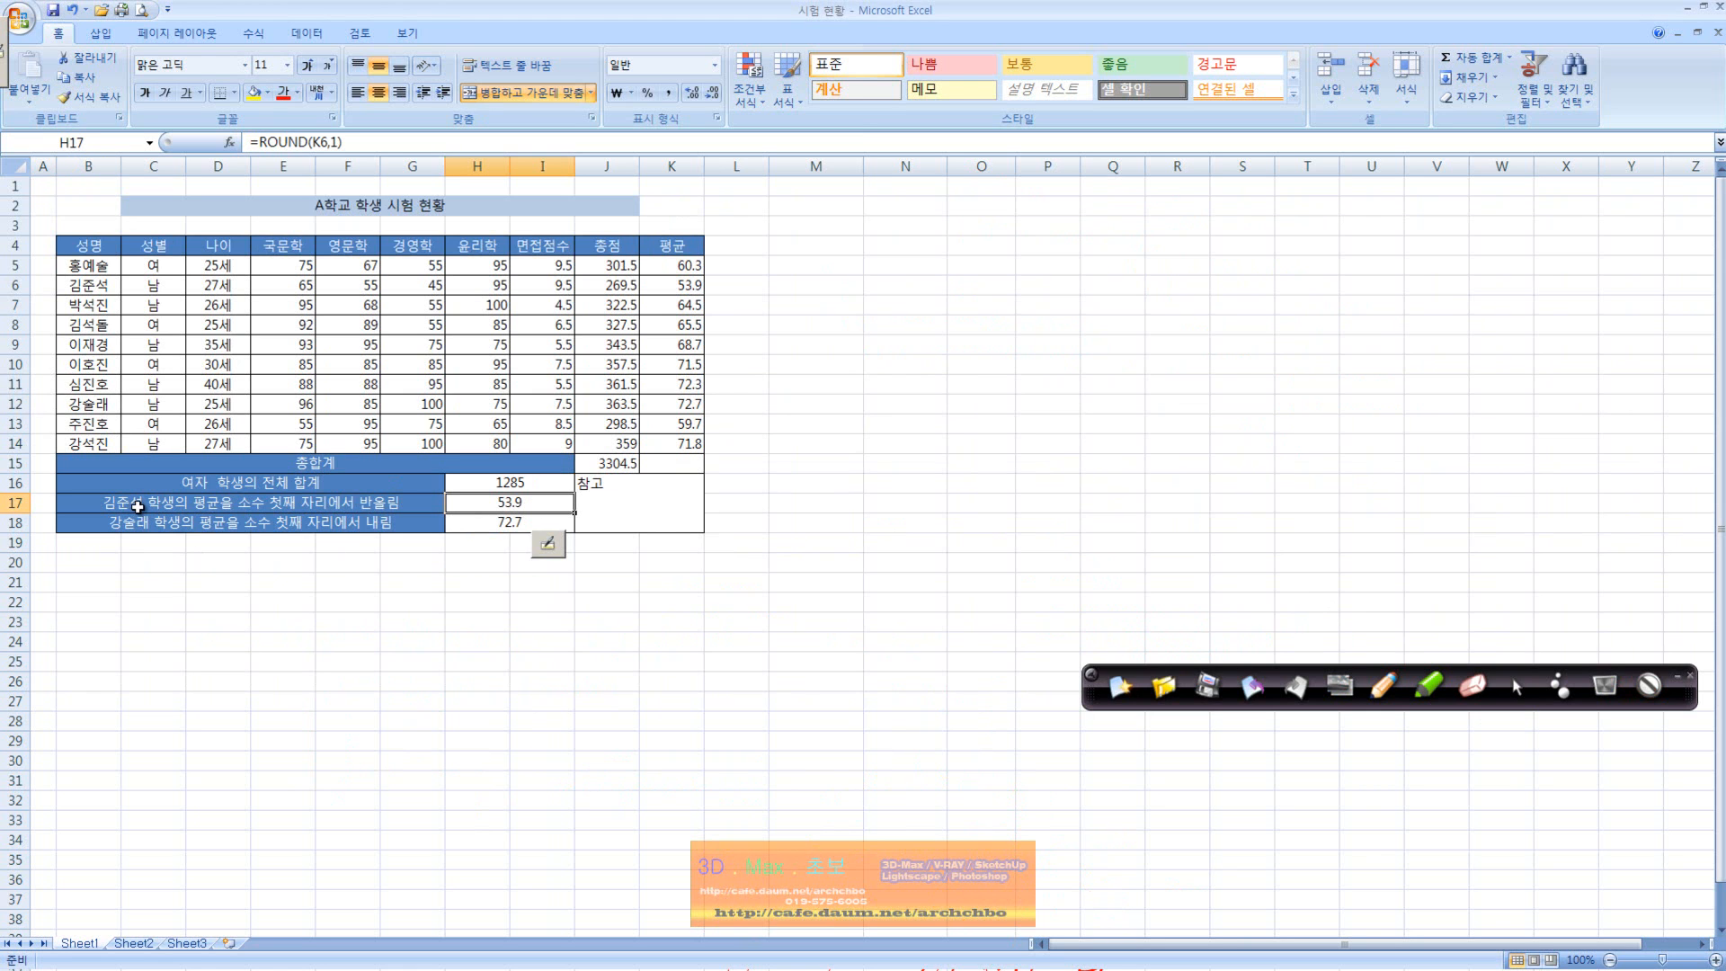
- Compare the average formula in K6 with the rounding formula in H17, and inspect the round-down formula in H18
left_click(689, 293)
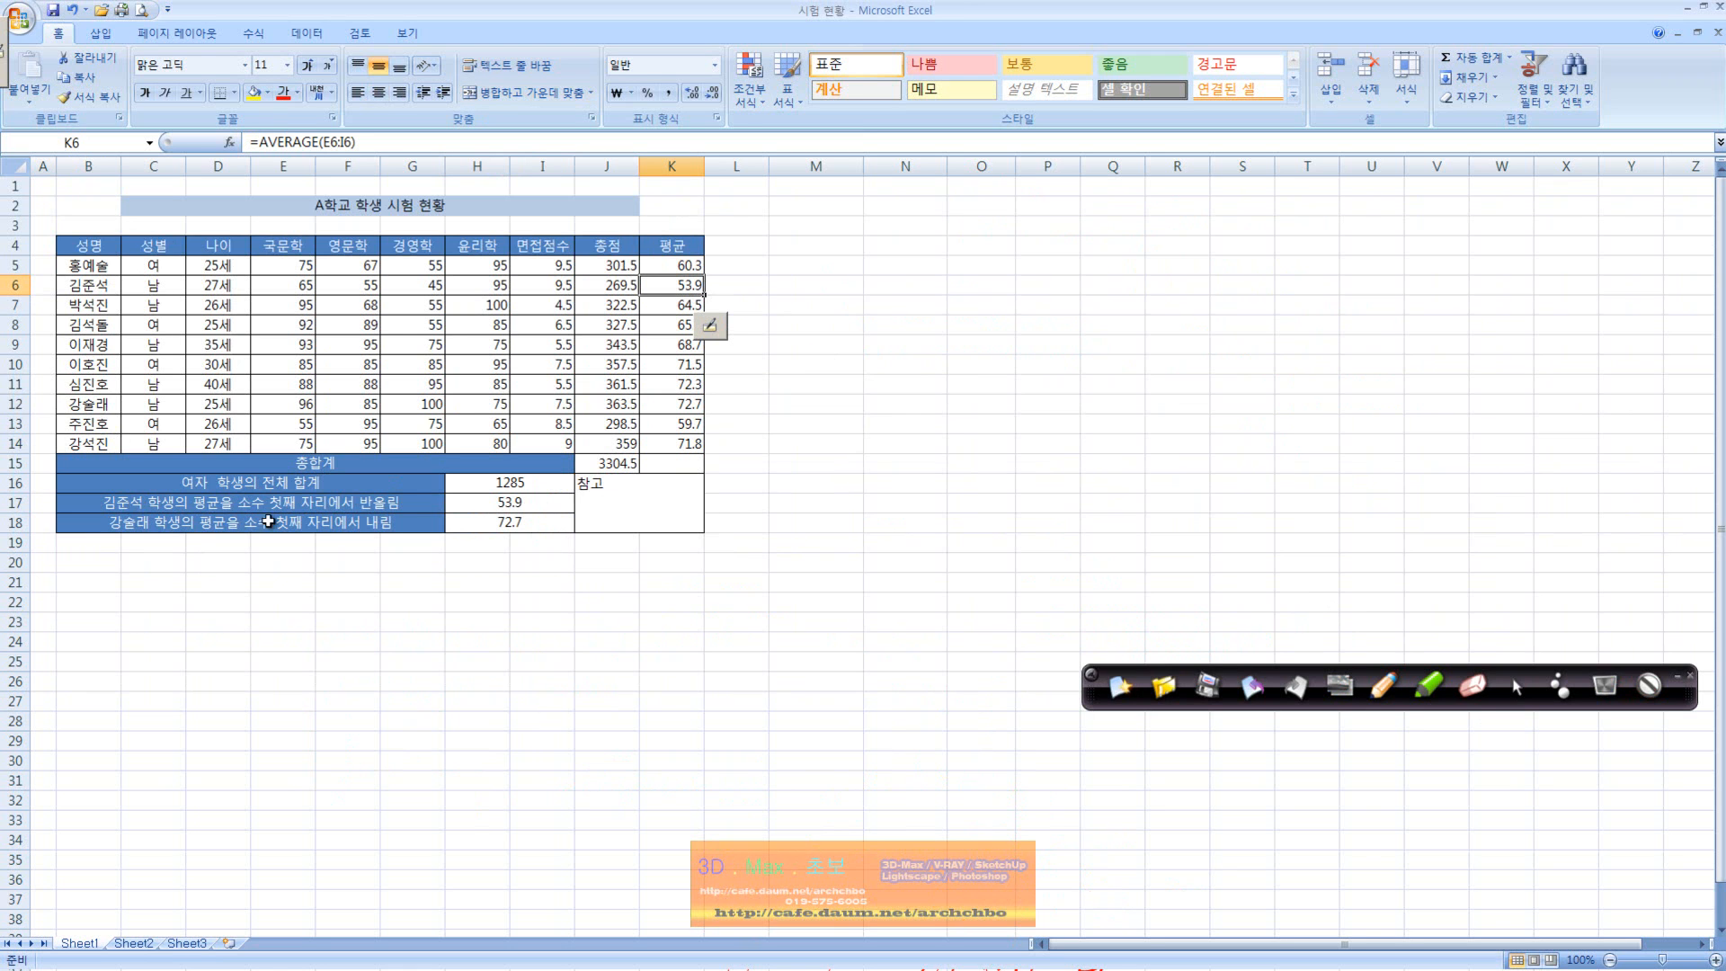
left_click(496, 504)
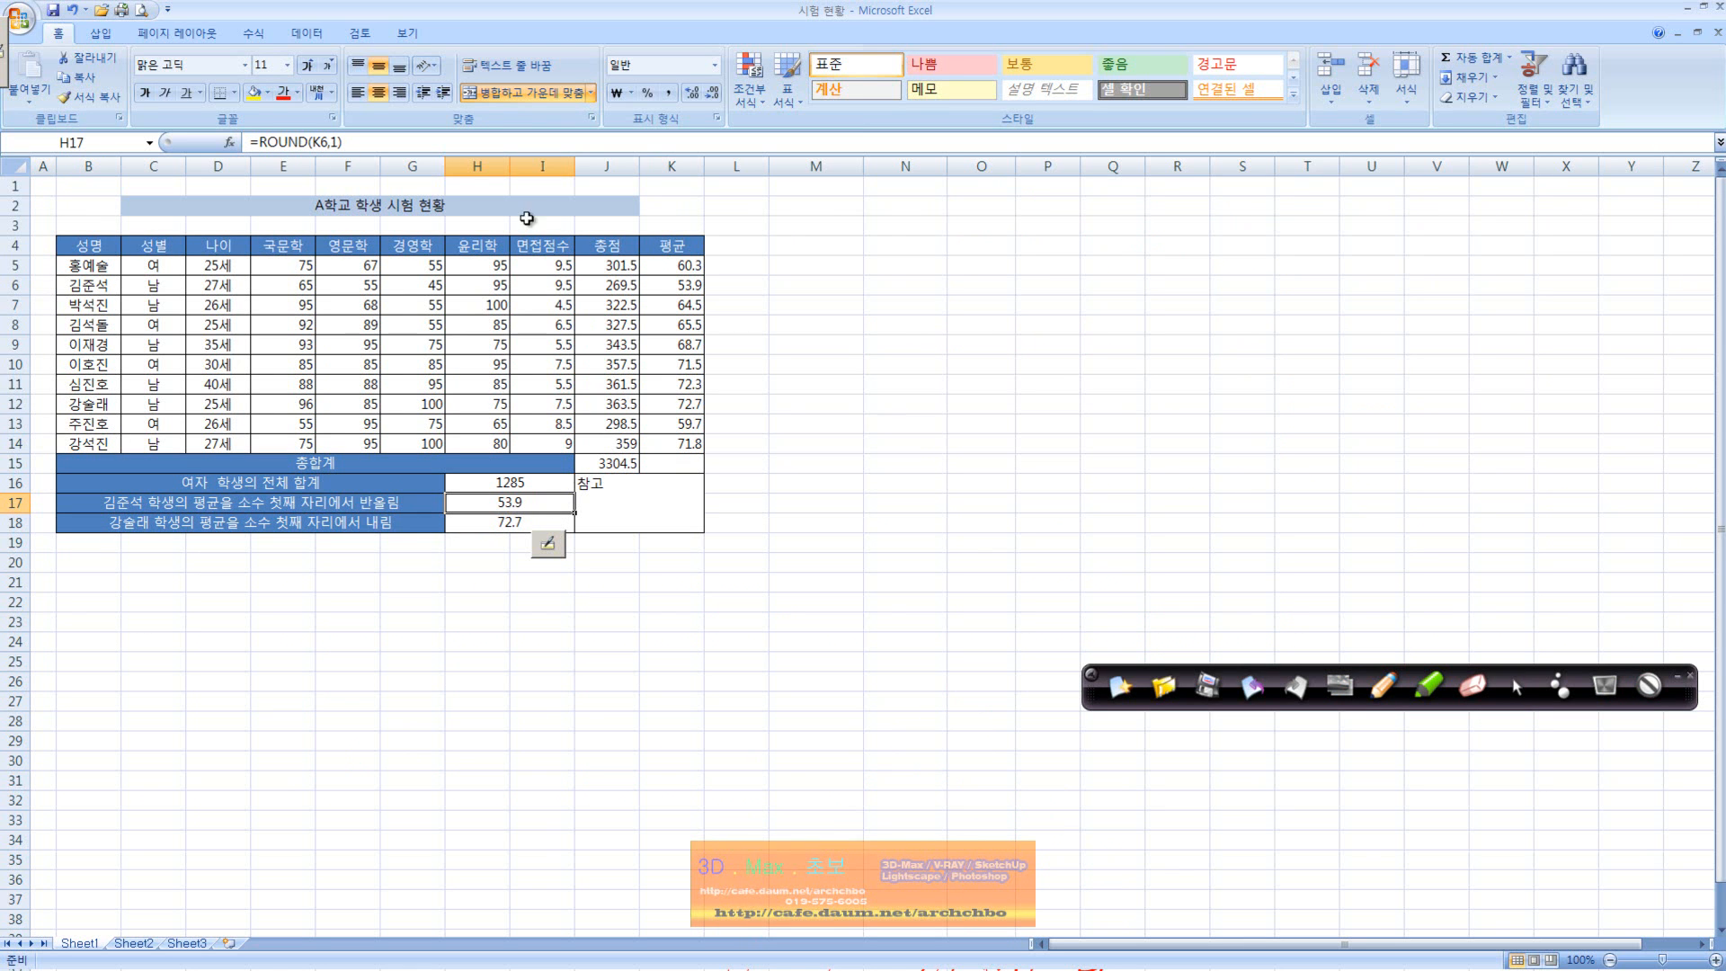
left_click(671, 287)
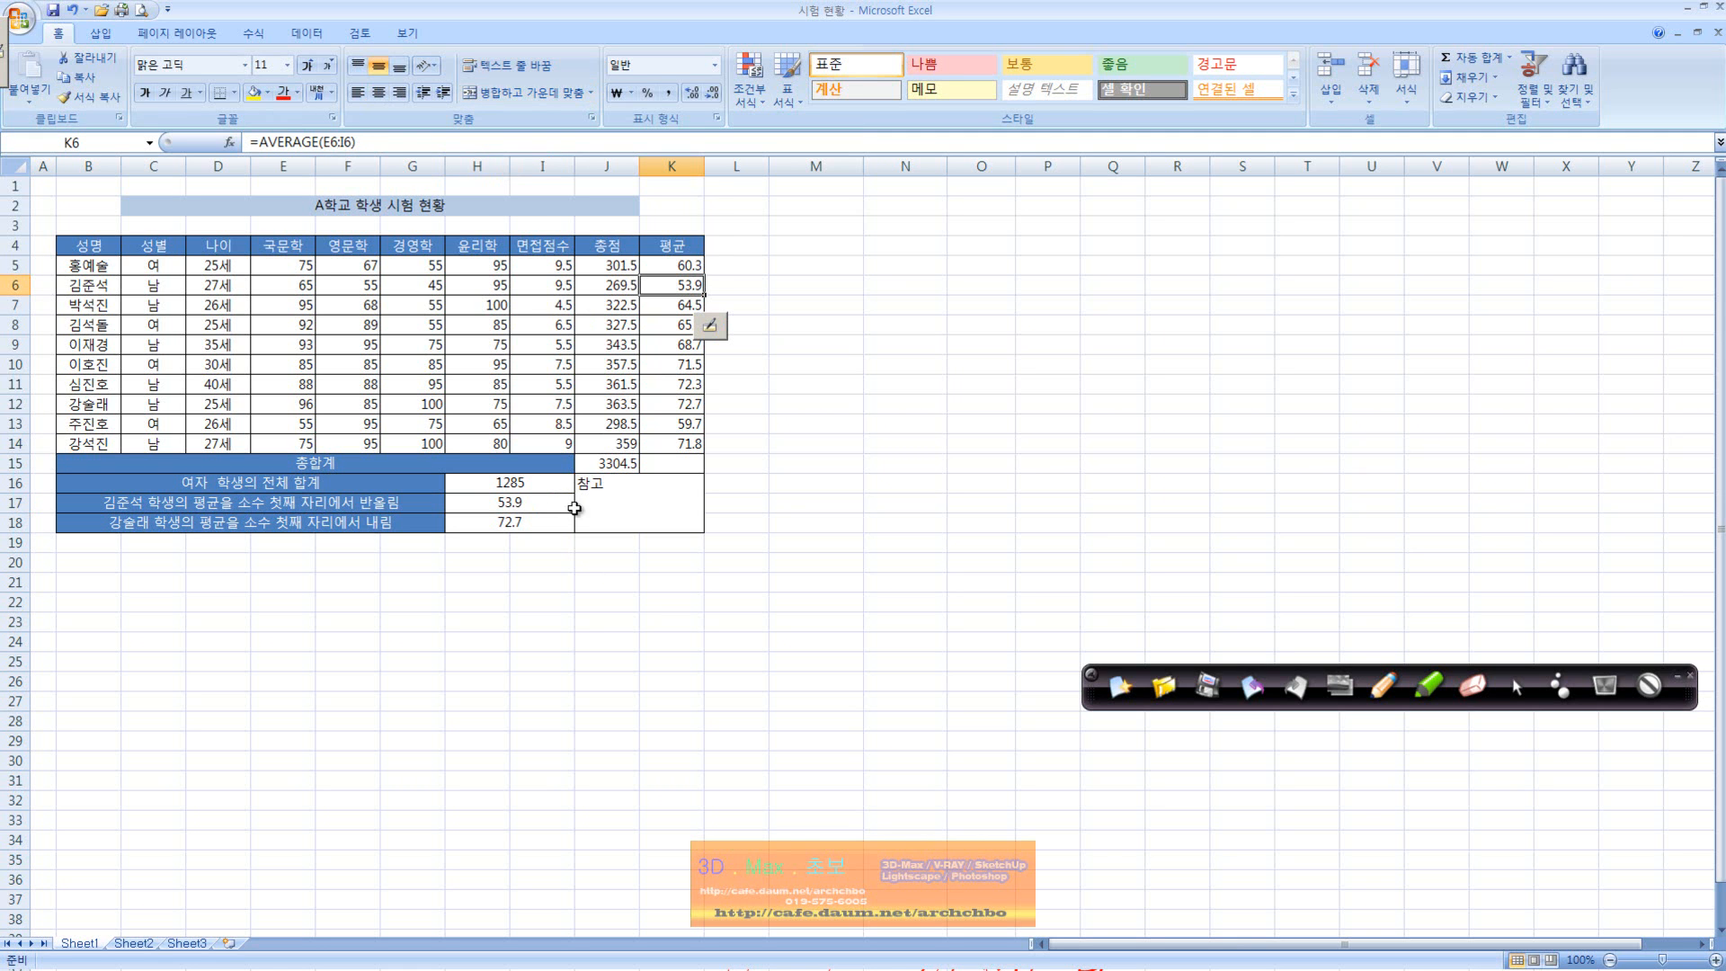
left_click(596, 626)
left_click(521, 501)
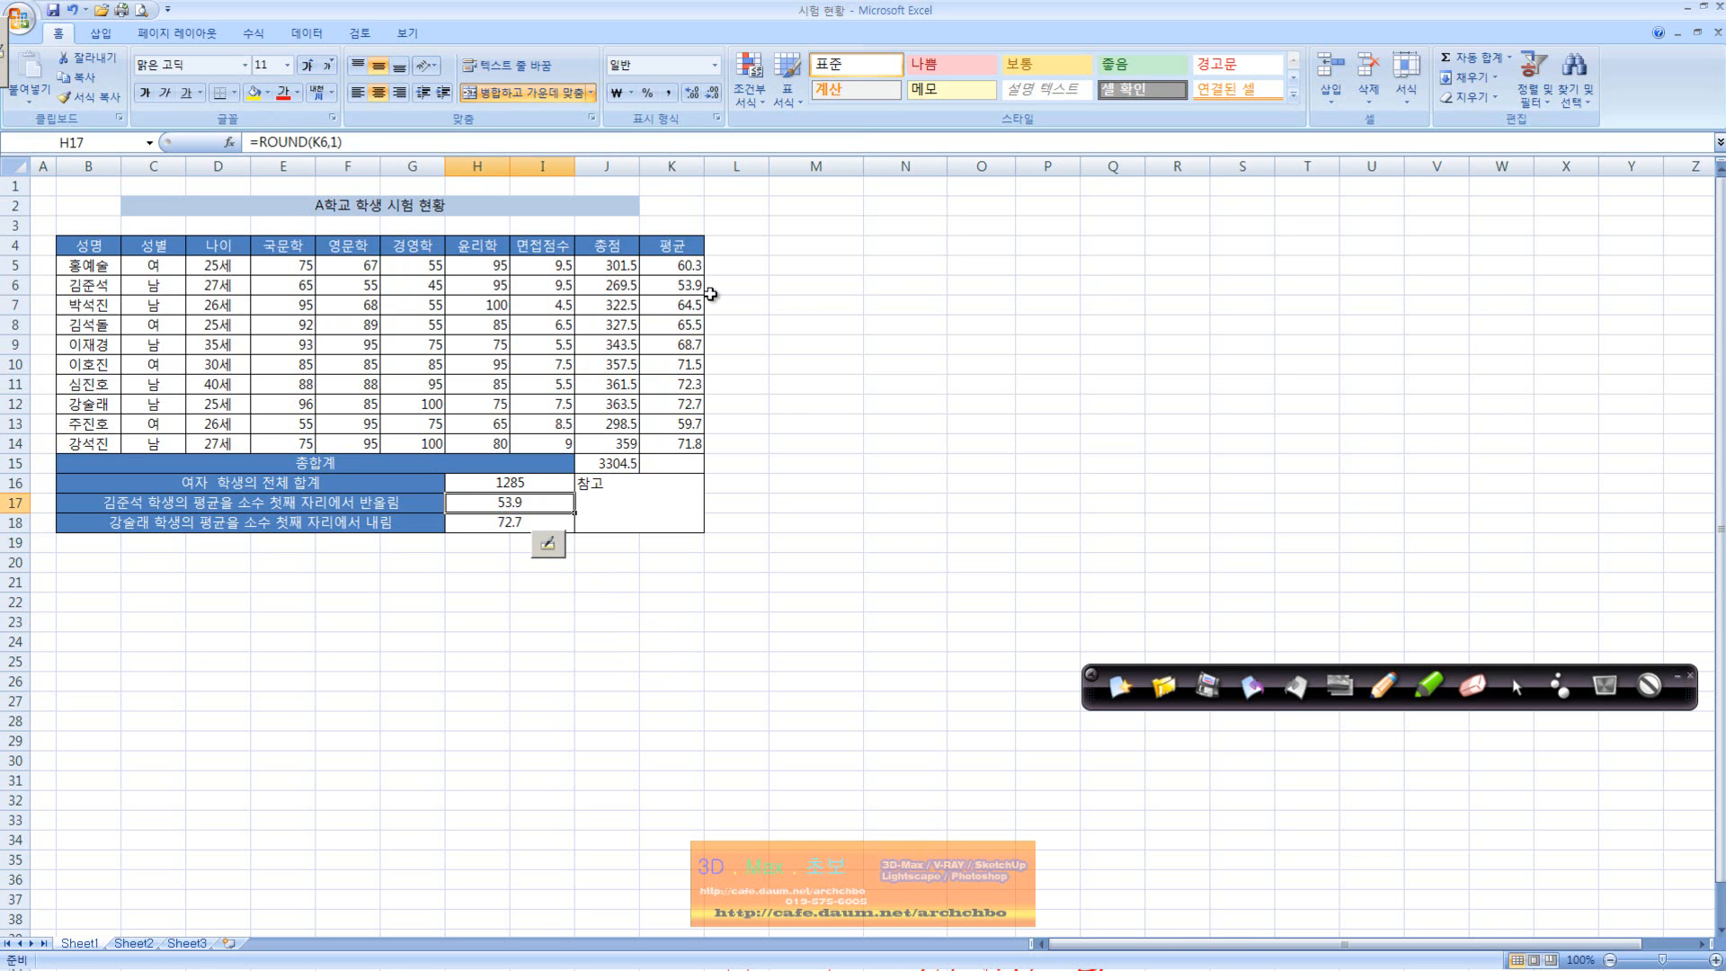
left_click(508, 521)
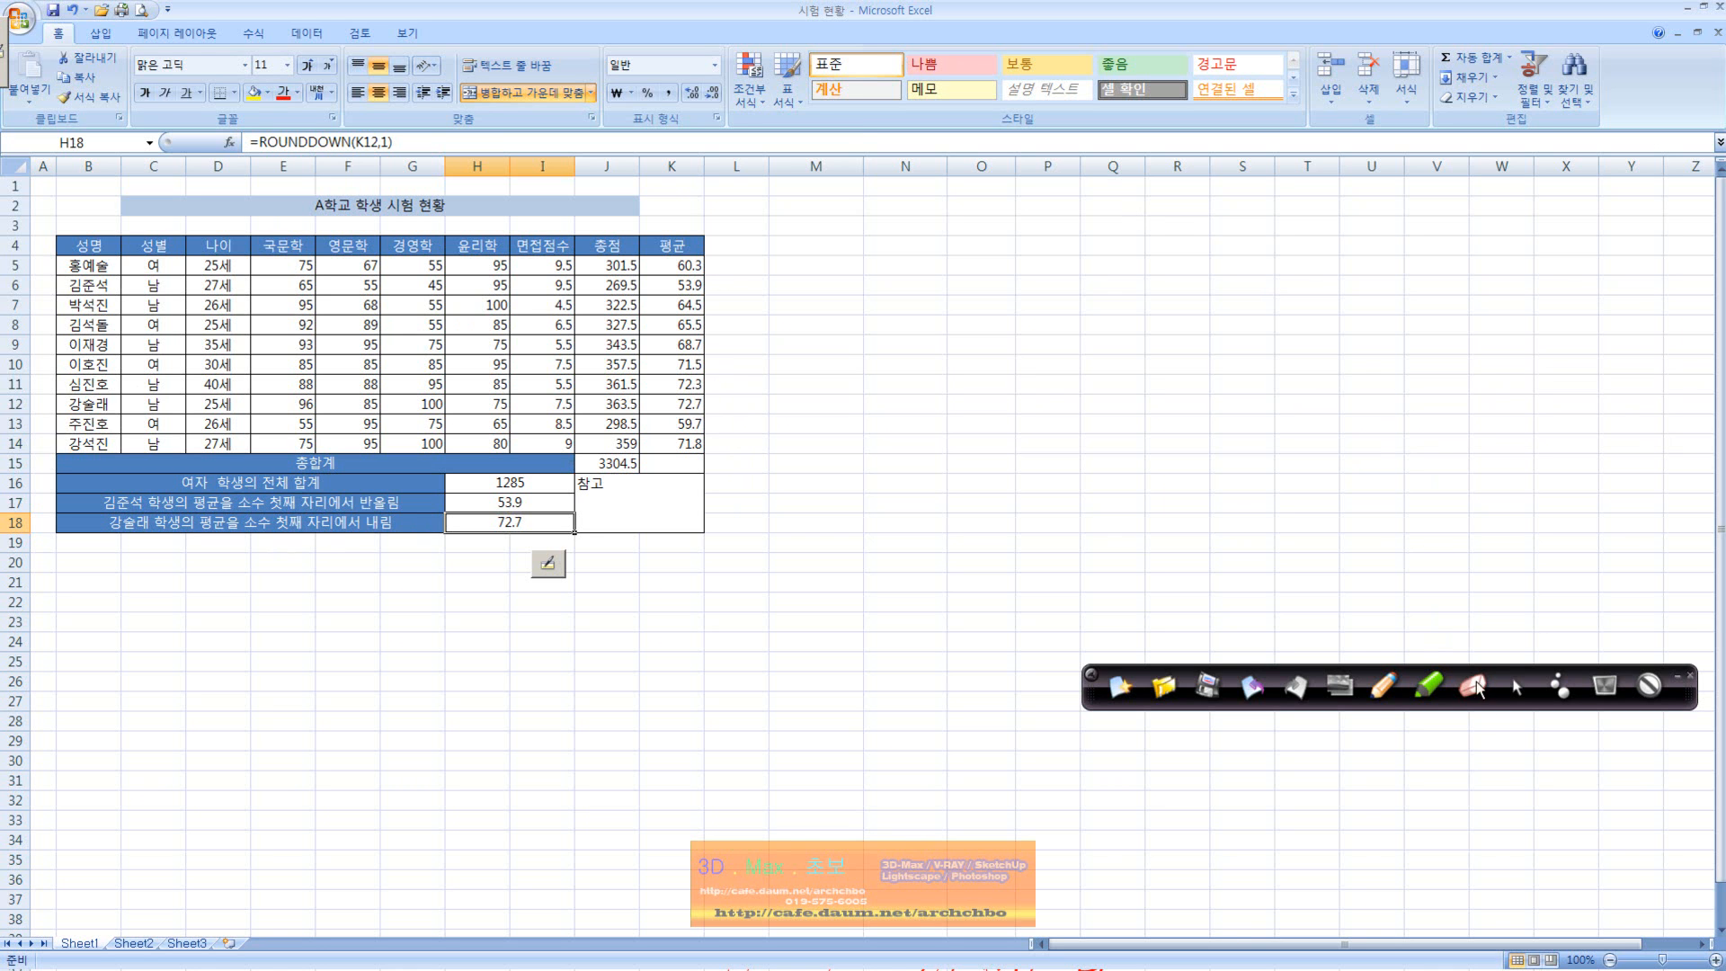
- Handwrite Roundup beside the table with a bracket listing three digit cases: 자릿수가 양수, 자릿수가 0 or 생략, and 자릿수가 음수인 경우
left_click(1383, 683)
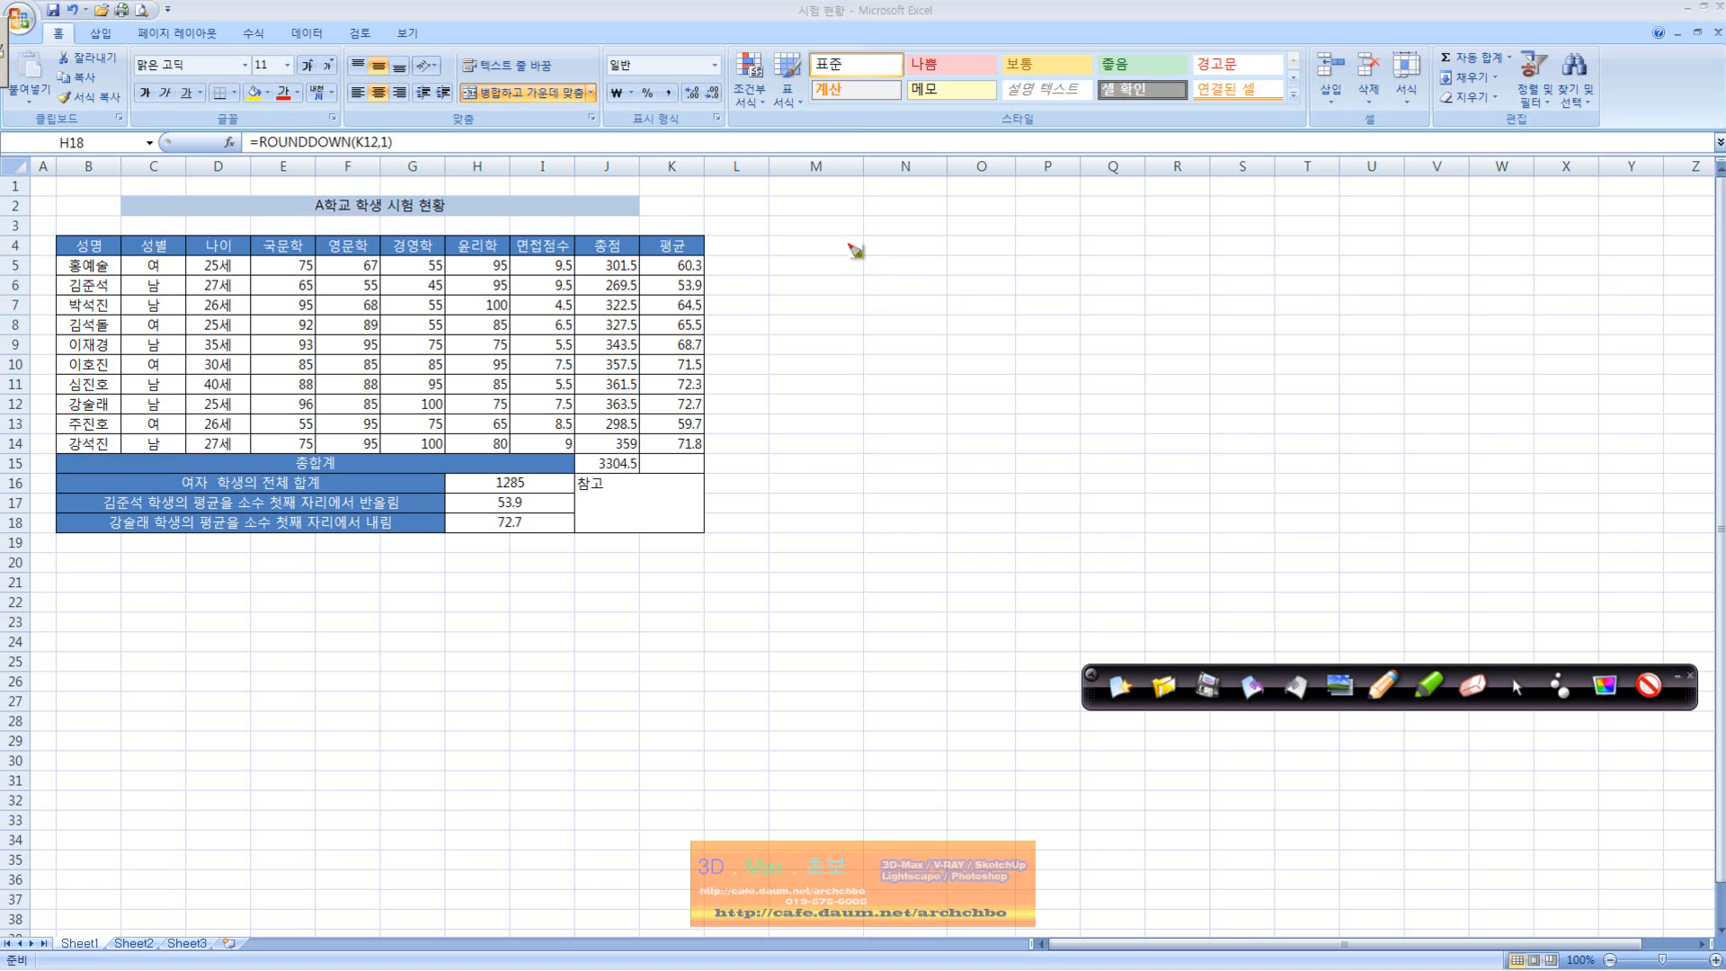
mouse_move(831, 239)
left_mouse_down()
mouse_move(926, 247)
mouse_move(950, 206)
mouse_move(1040, 283)
mouse_move(1053, 349)
left_mouse_up()
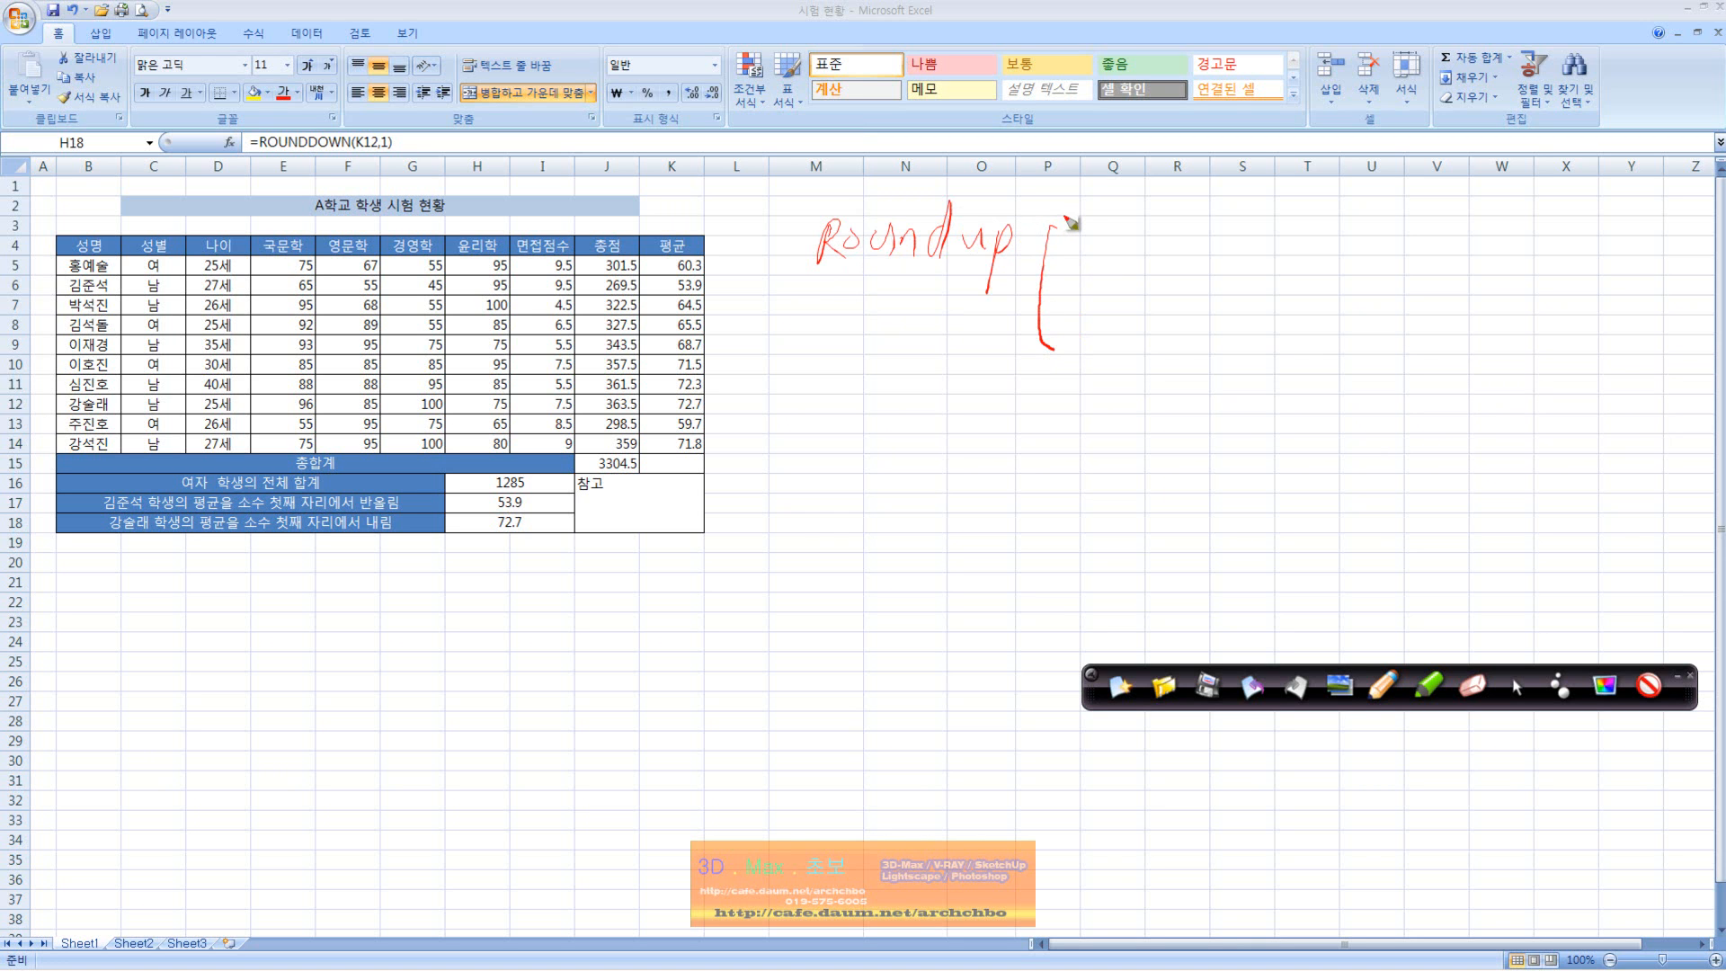
mouse_move(1073, 209)
left_mouse_down()
mouse_move(1086, 237)
mouse_move(1144, 232)
mouse_move(1160, 254)
mouse_move(1240, 225)
mouse_move(1226, 243)
mouse_move(1256, 244)
mouse_move(1251, 280)
left_mouse_up()
mouse_move(1043, 291)
left_mouse_down()
mouse_move(1155, 283)
mouse_move(1169, 315)
mouse_move(1209, 278)
mouse_move(1339, 290)
mouse_move(1365, 312)
mouse_move(1407, 301)
mouse_move(1380, 340)
left_mouse_up()
mouse_move(1056, 333)
left_mouse_down()
mouse_move(1083, 355)
mouse_move(1160, 337)
mouse_move(1170, 390)
mouse_move(1263, 355)
mouse_move(1308, 383)
mouse_move(1362, 359)
mouse_move(1361, 422)
left_mouse_up()
left_click(1385, 412)
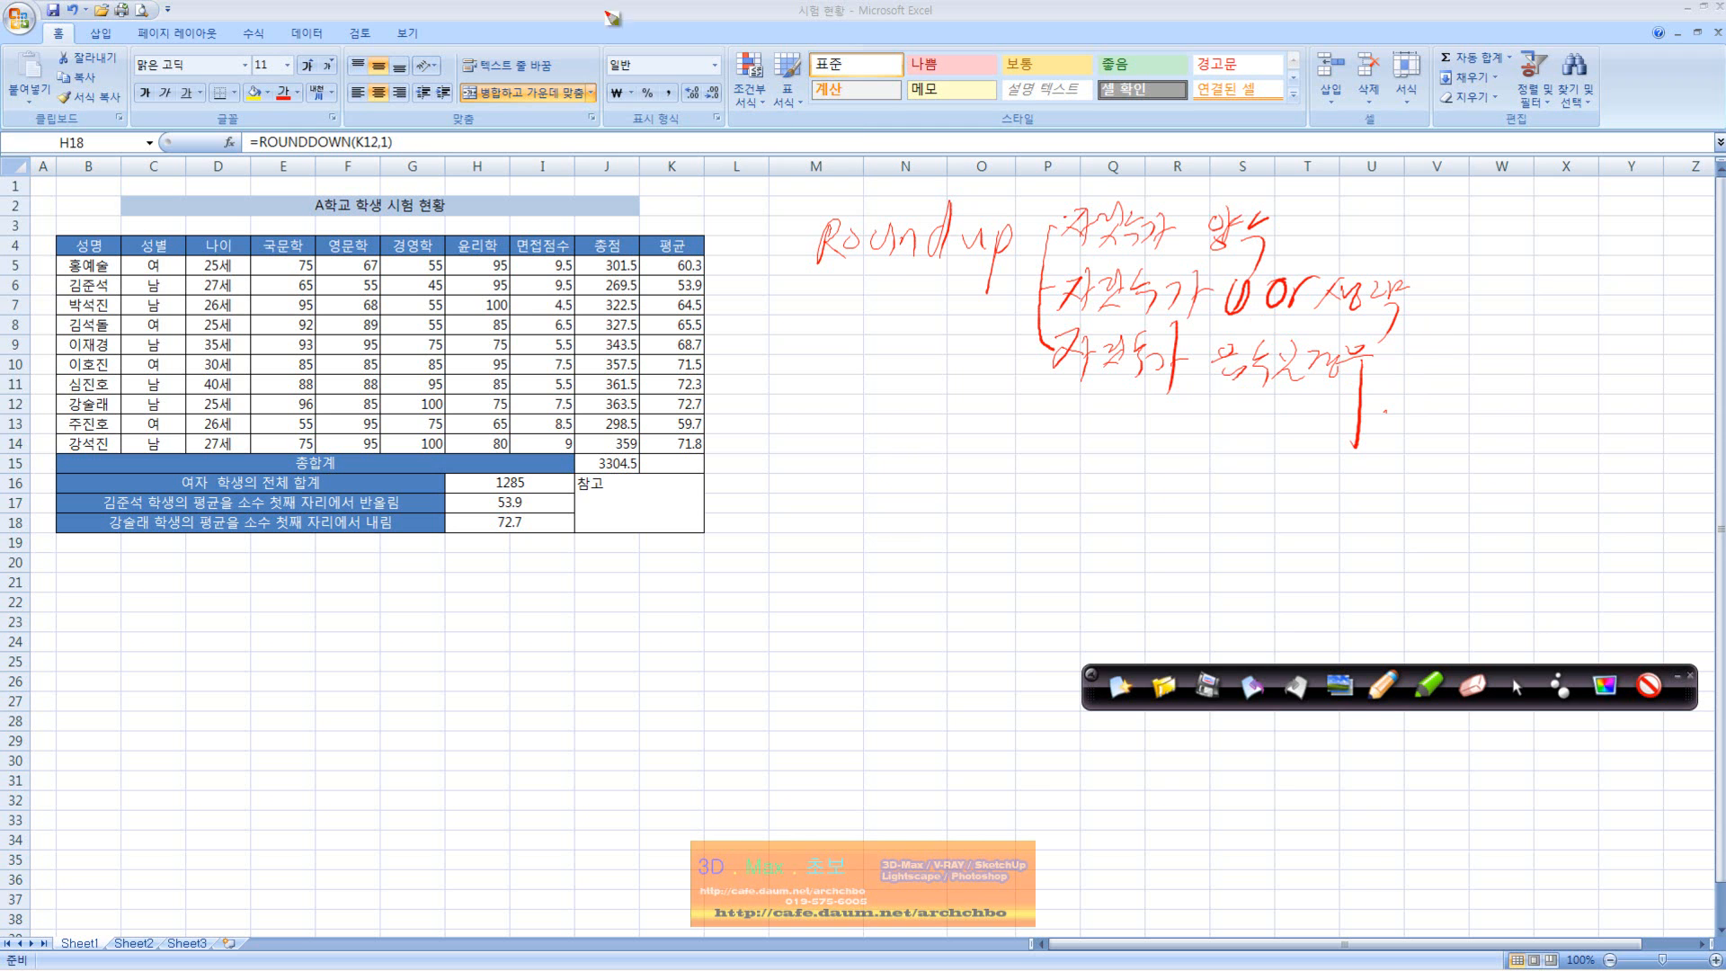
- Leave the drawing mode and enter the sample value 56.65 in cell N14
left_click(1519, 689)
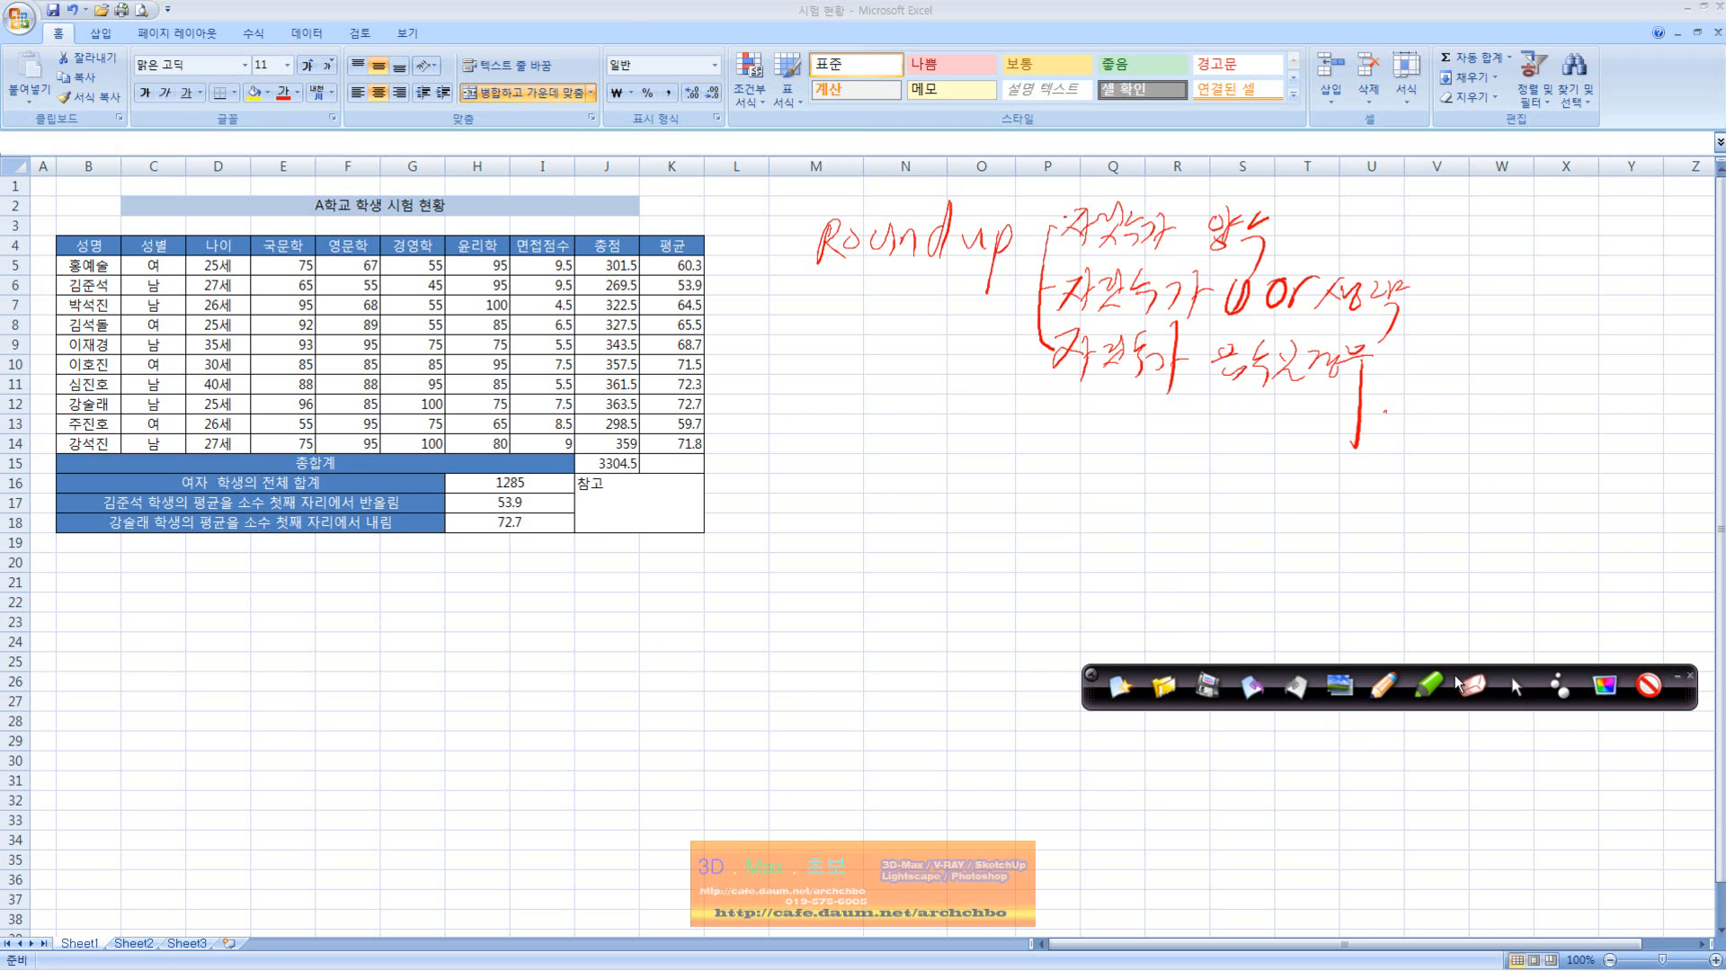
left_click(913, 446)
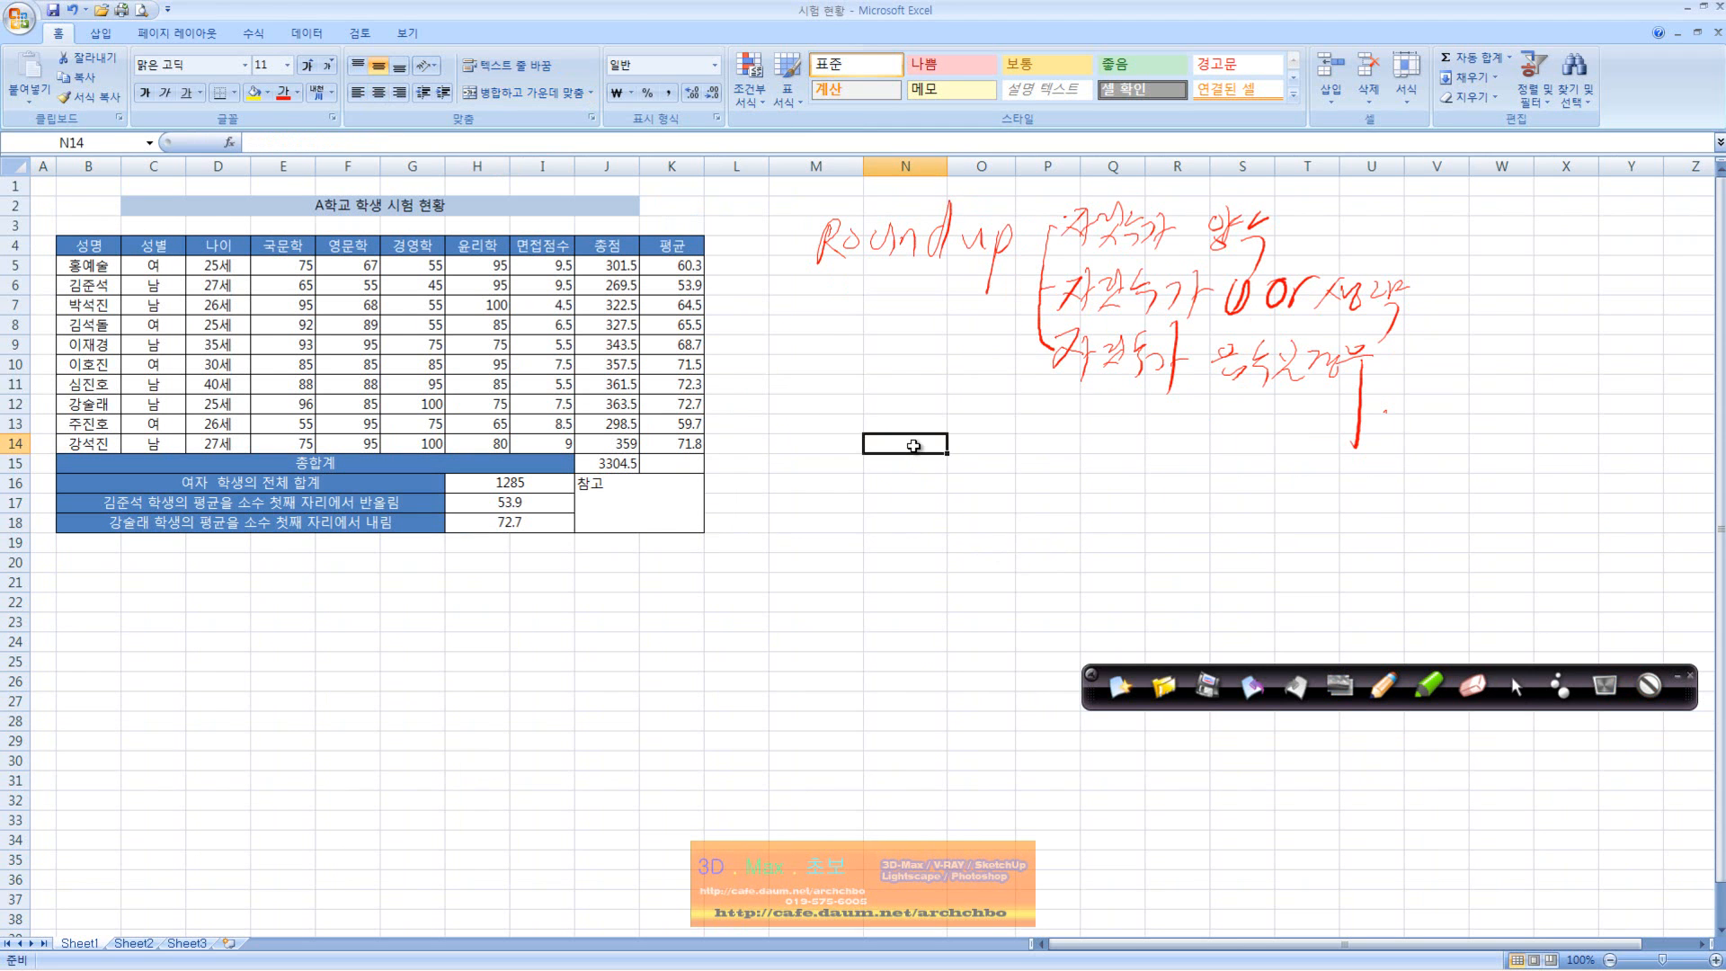
type("56")
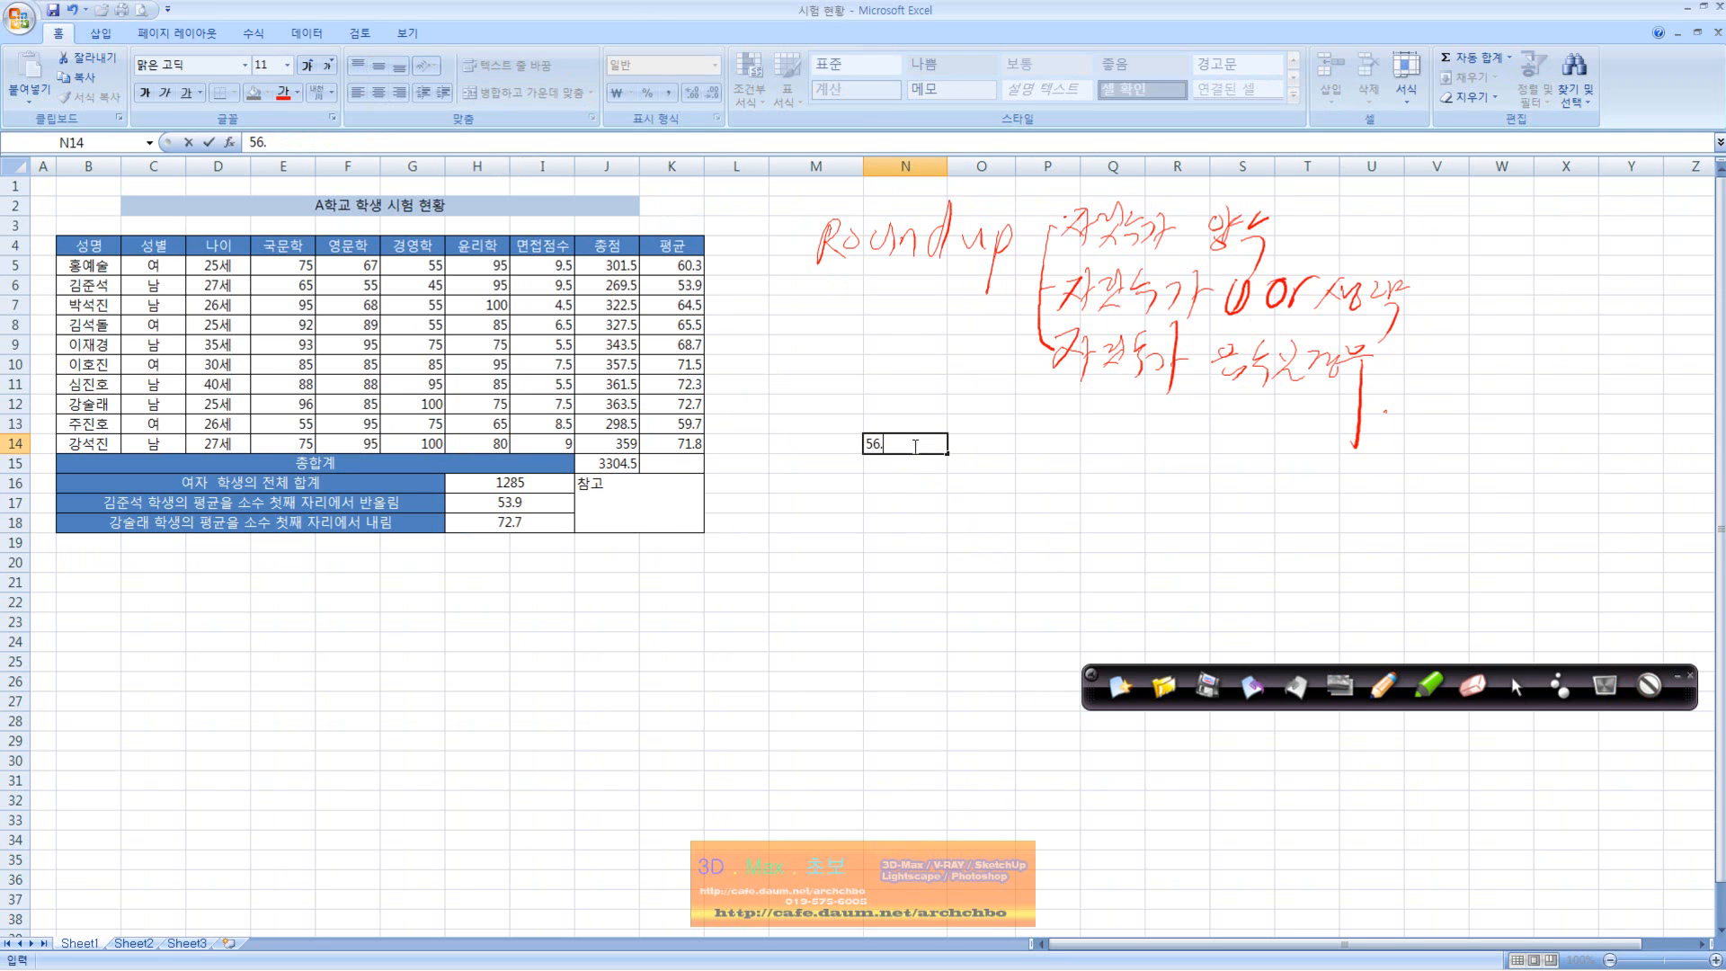
type(".65")
key("Return")
- Enter =ROUND(N14,0) in cell O14 to round the sample value to a whole number
key("Right")
key("Up")
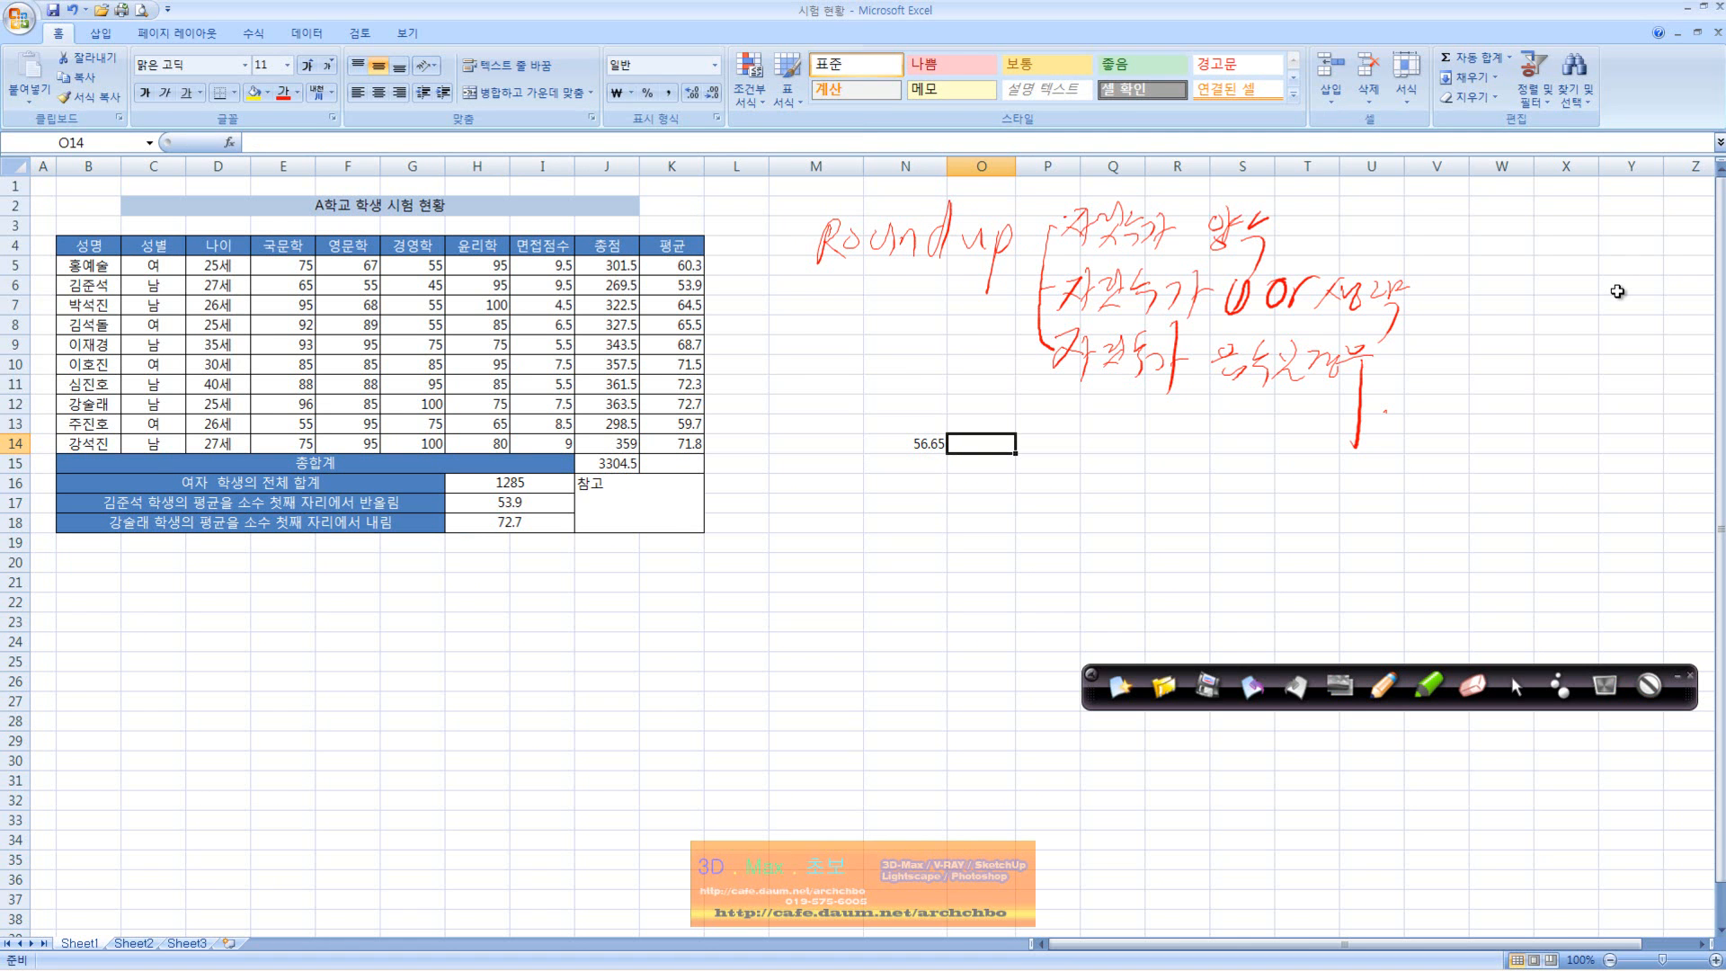
type("=round(")
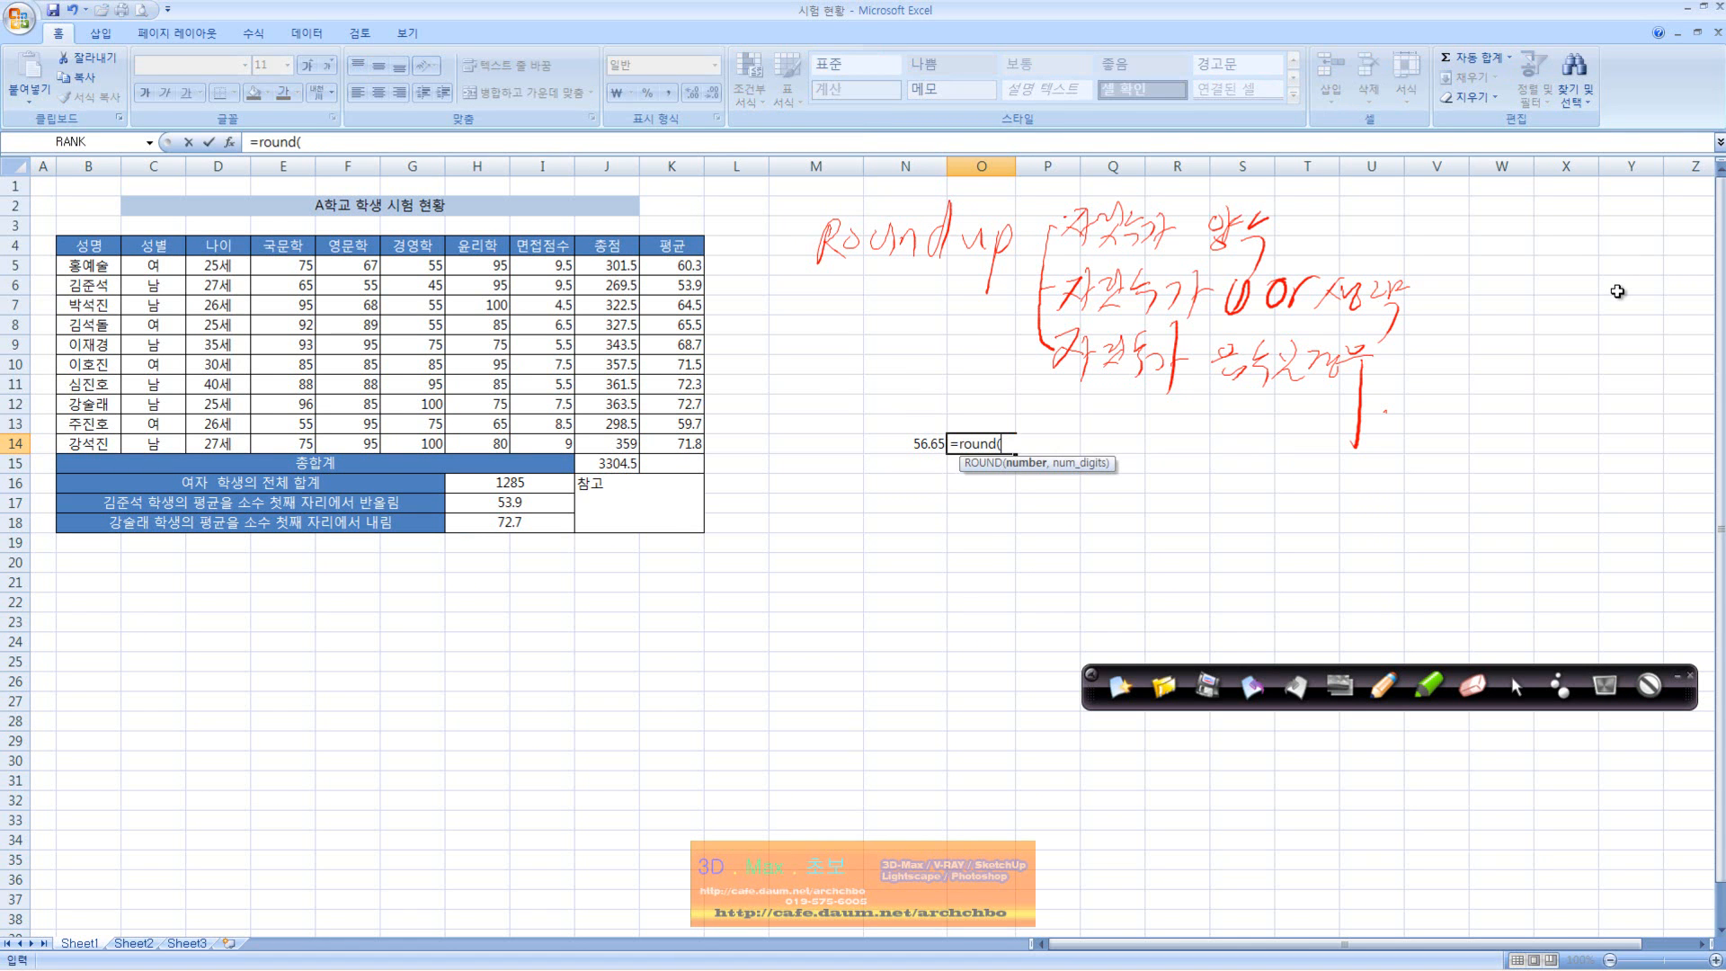
left_click(926, 444)
type(")")
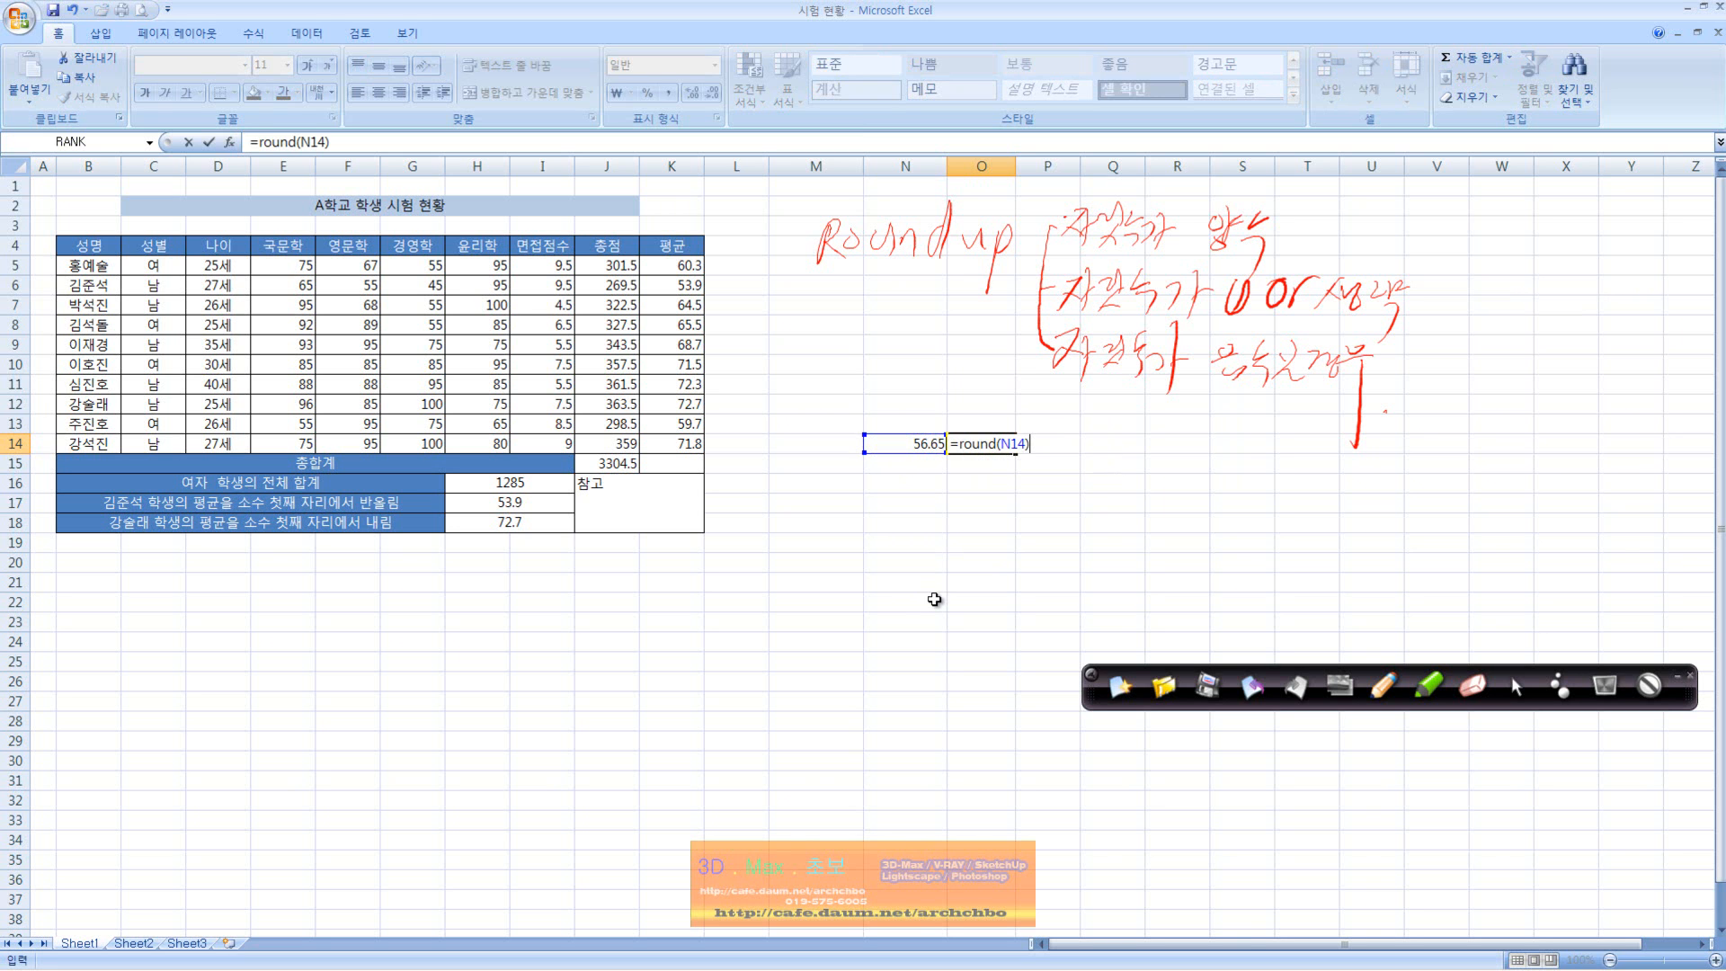
key("Return")
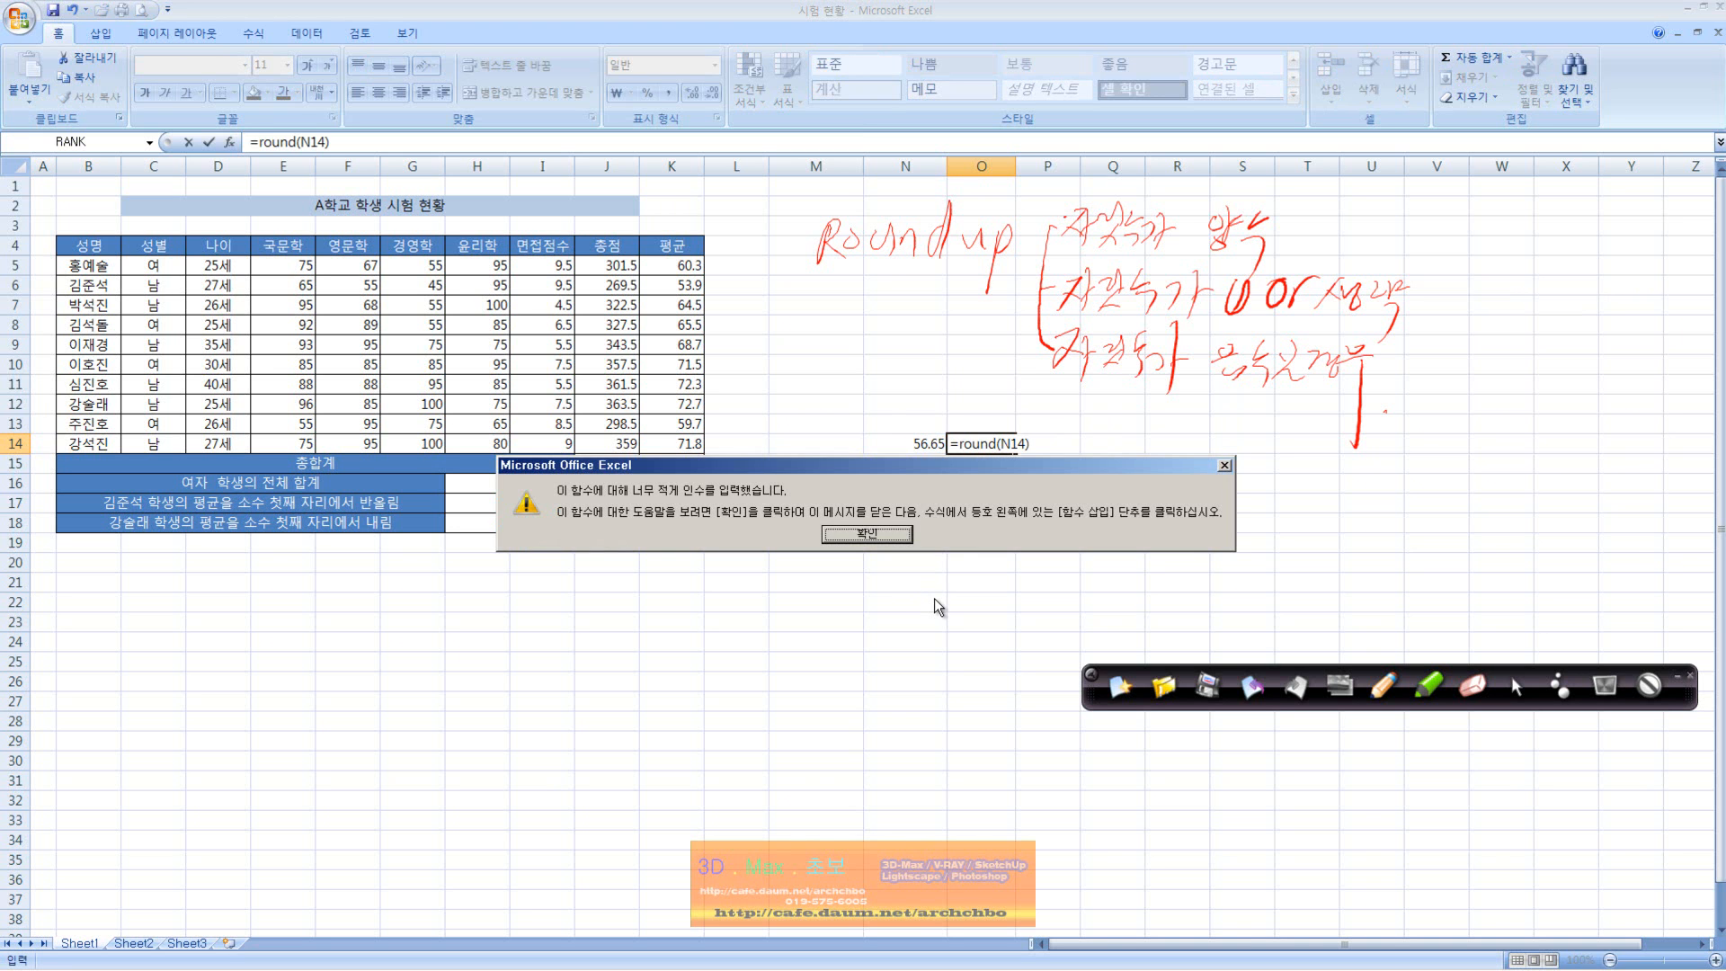
key("Return")
key("Right")
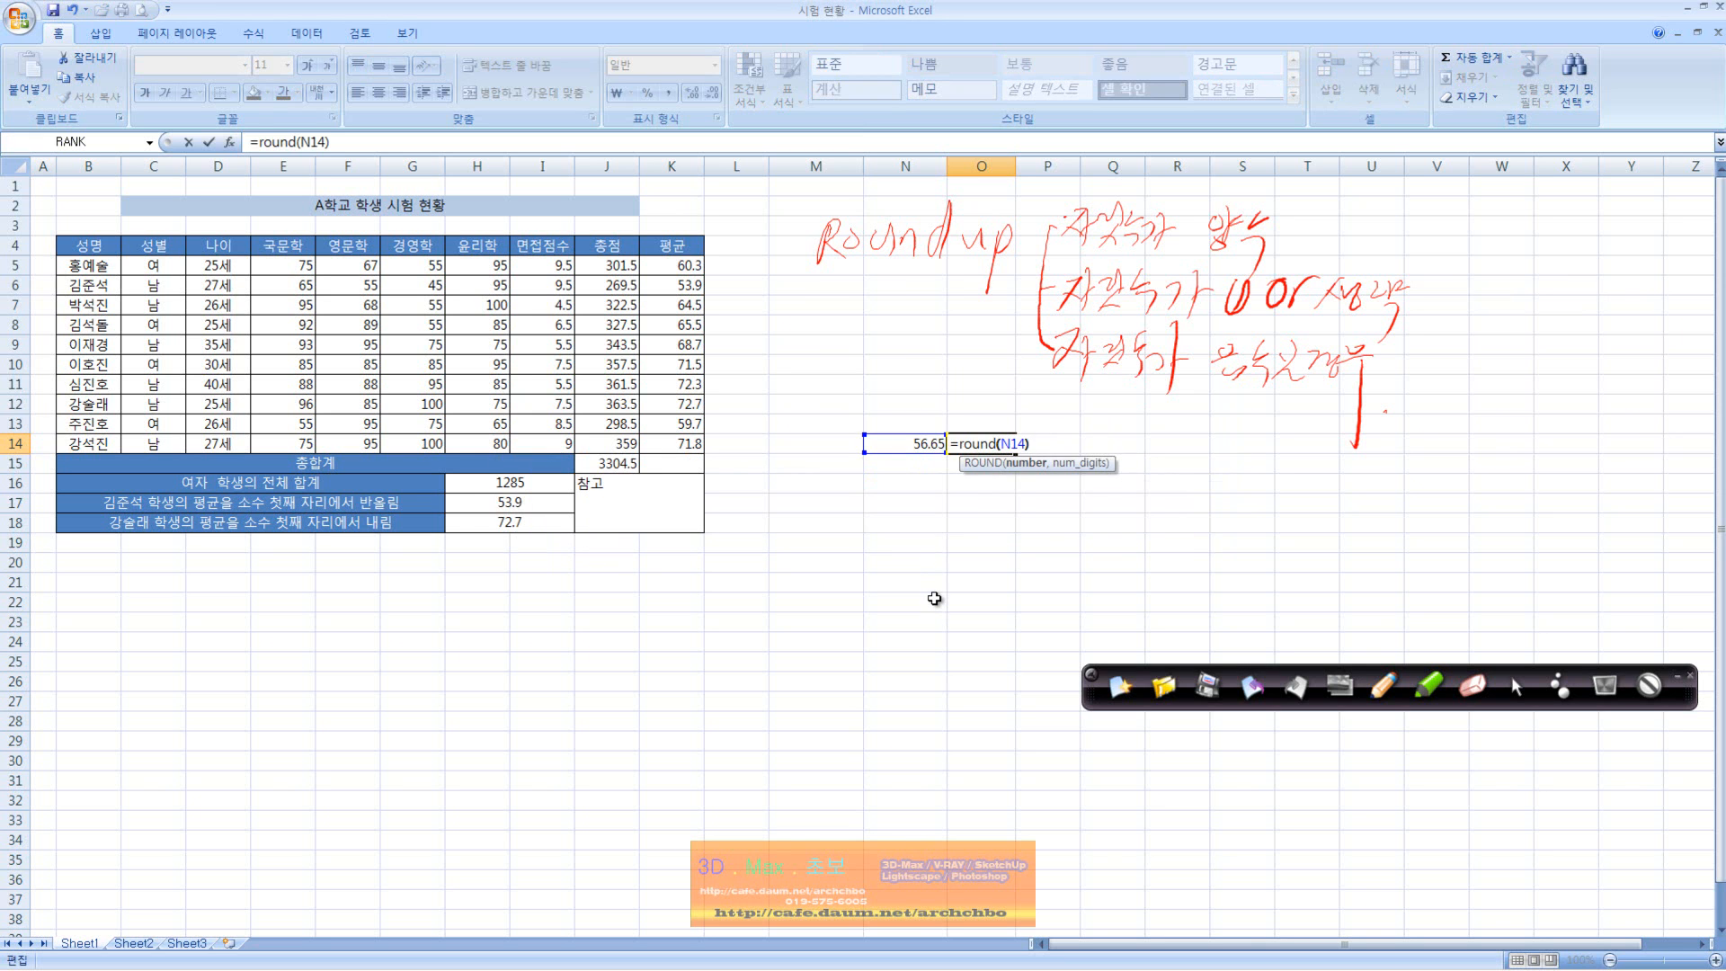
type(",0")
key("Return")
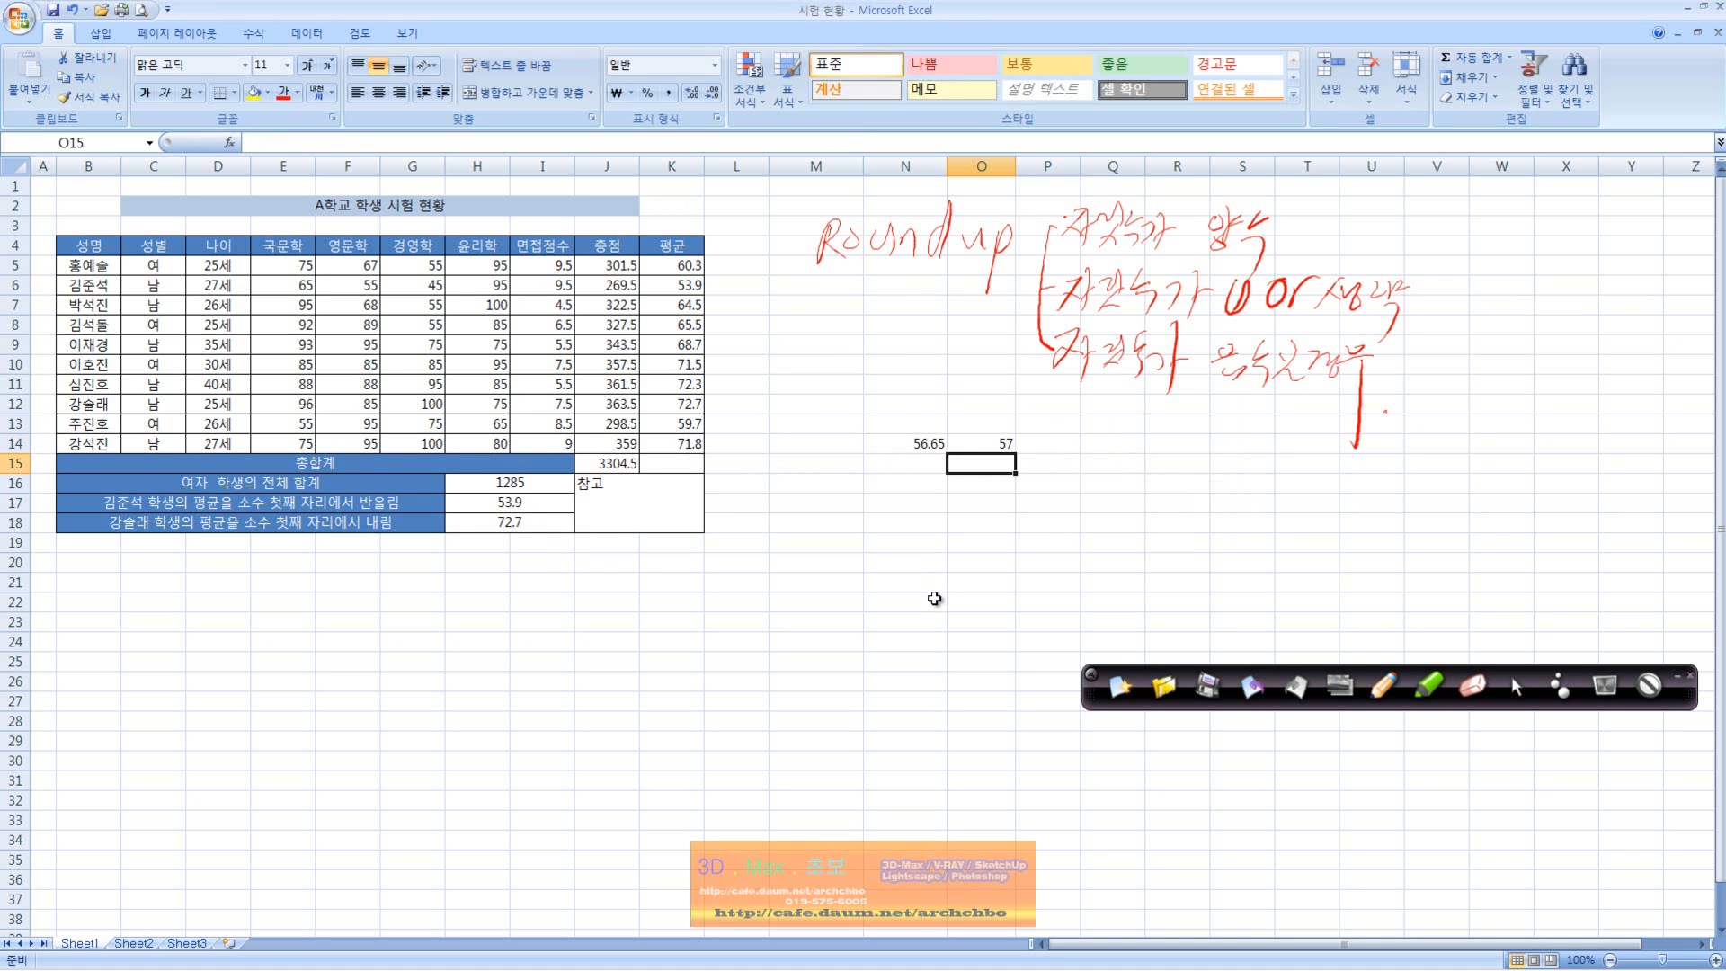
key("Up")
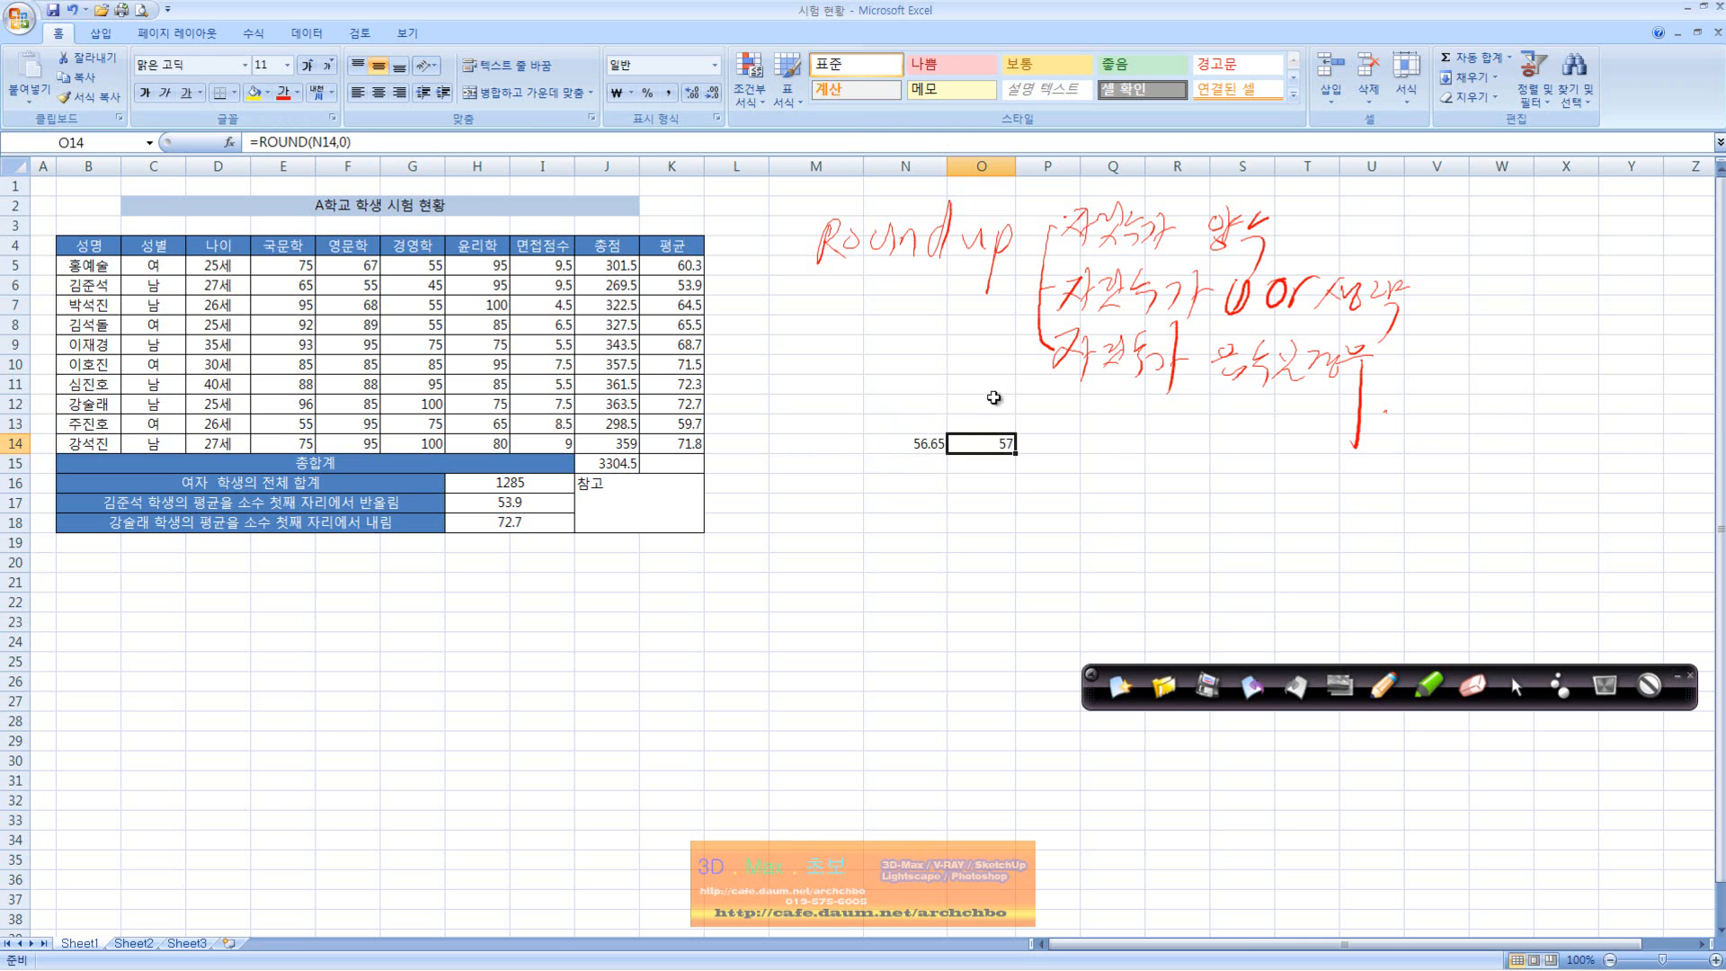
- Enter =ROUND(N14,1) in cell O15 to round the sample value to one decimal place
left_click(987, 464)
type("=r")
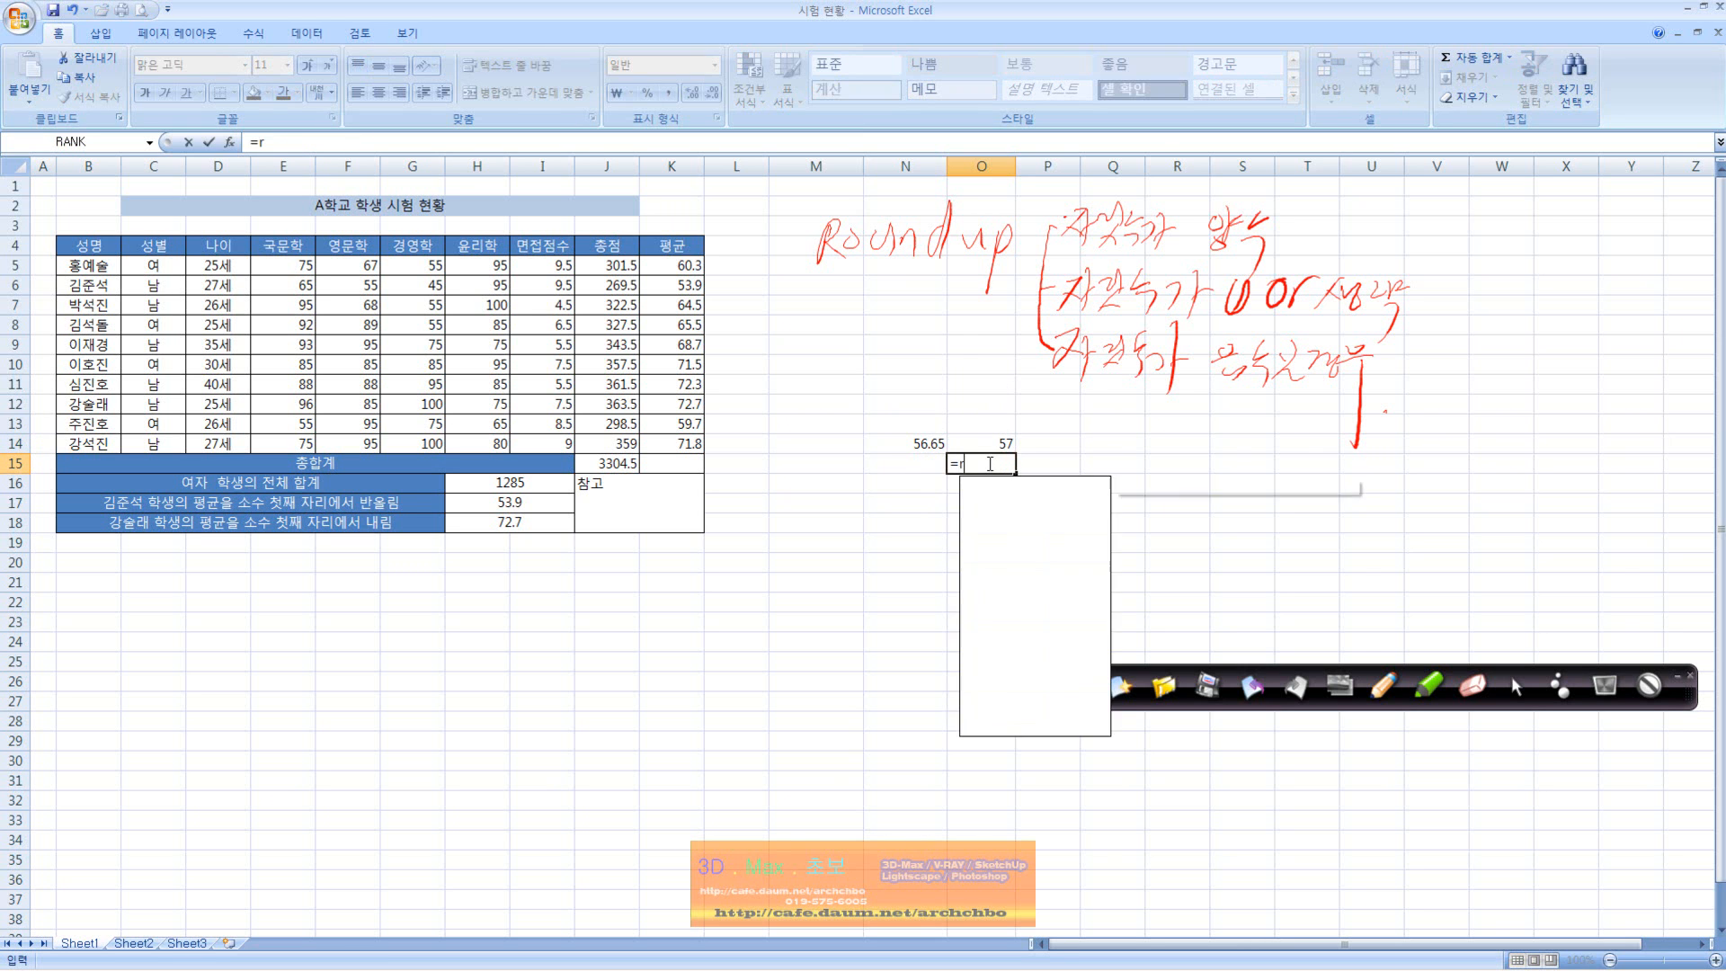
type("ound(")
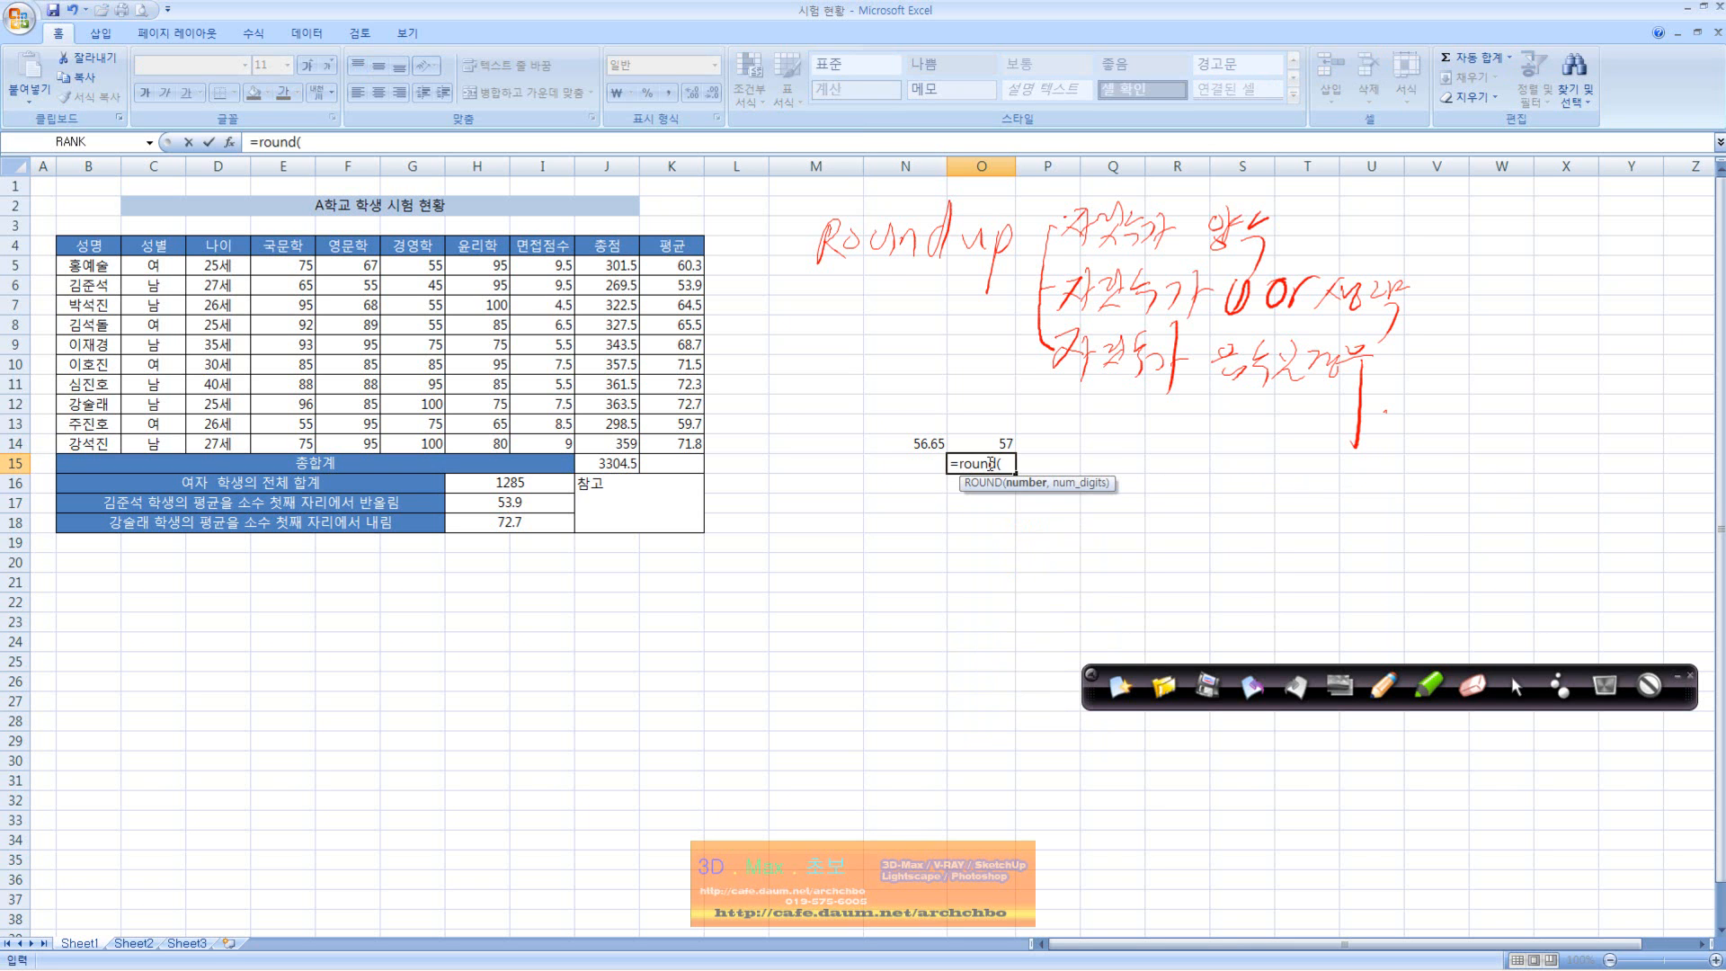
left_click(935, 445)
type(":N141")
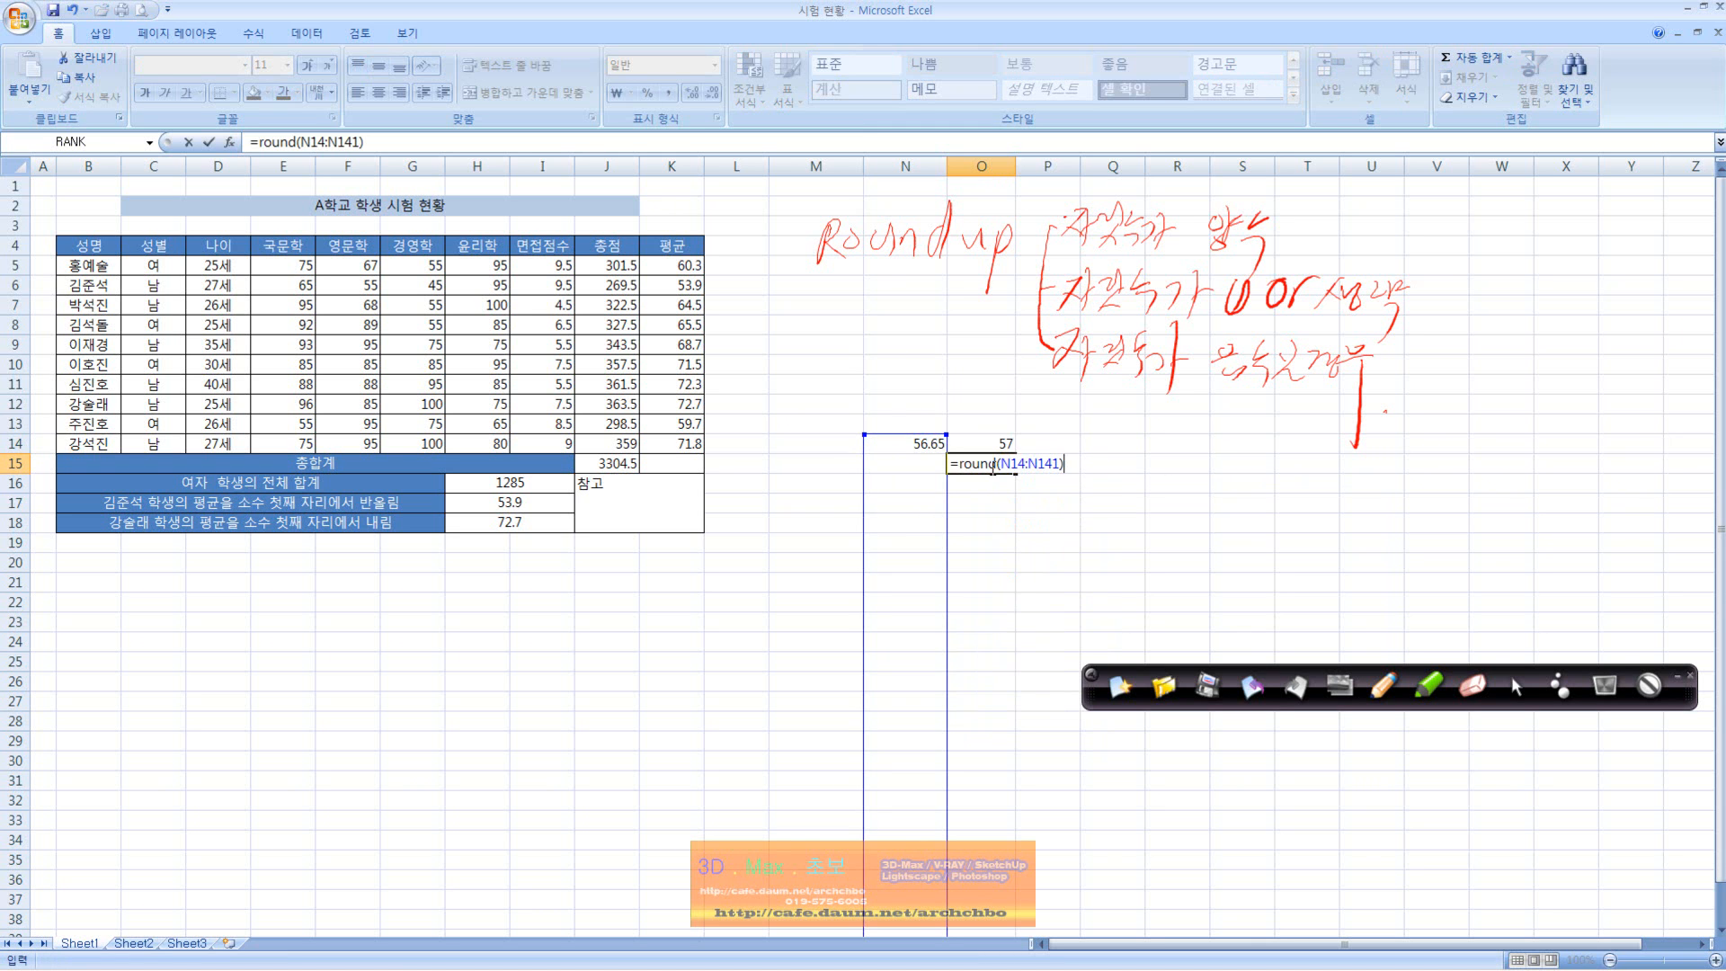
key("BackSpace")
key("BackSpace")
key("BackSpace")
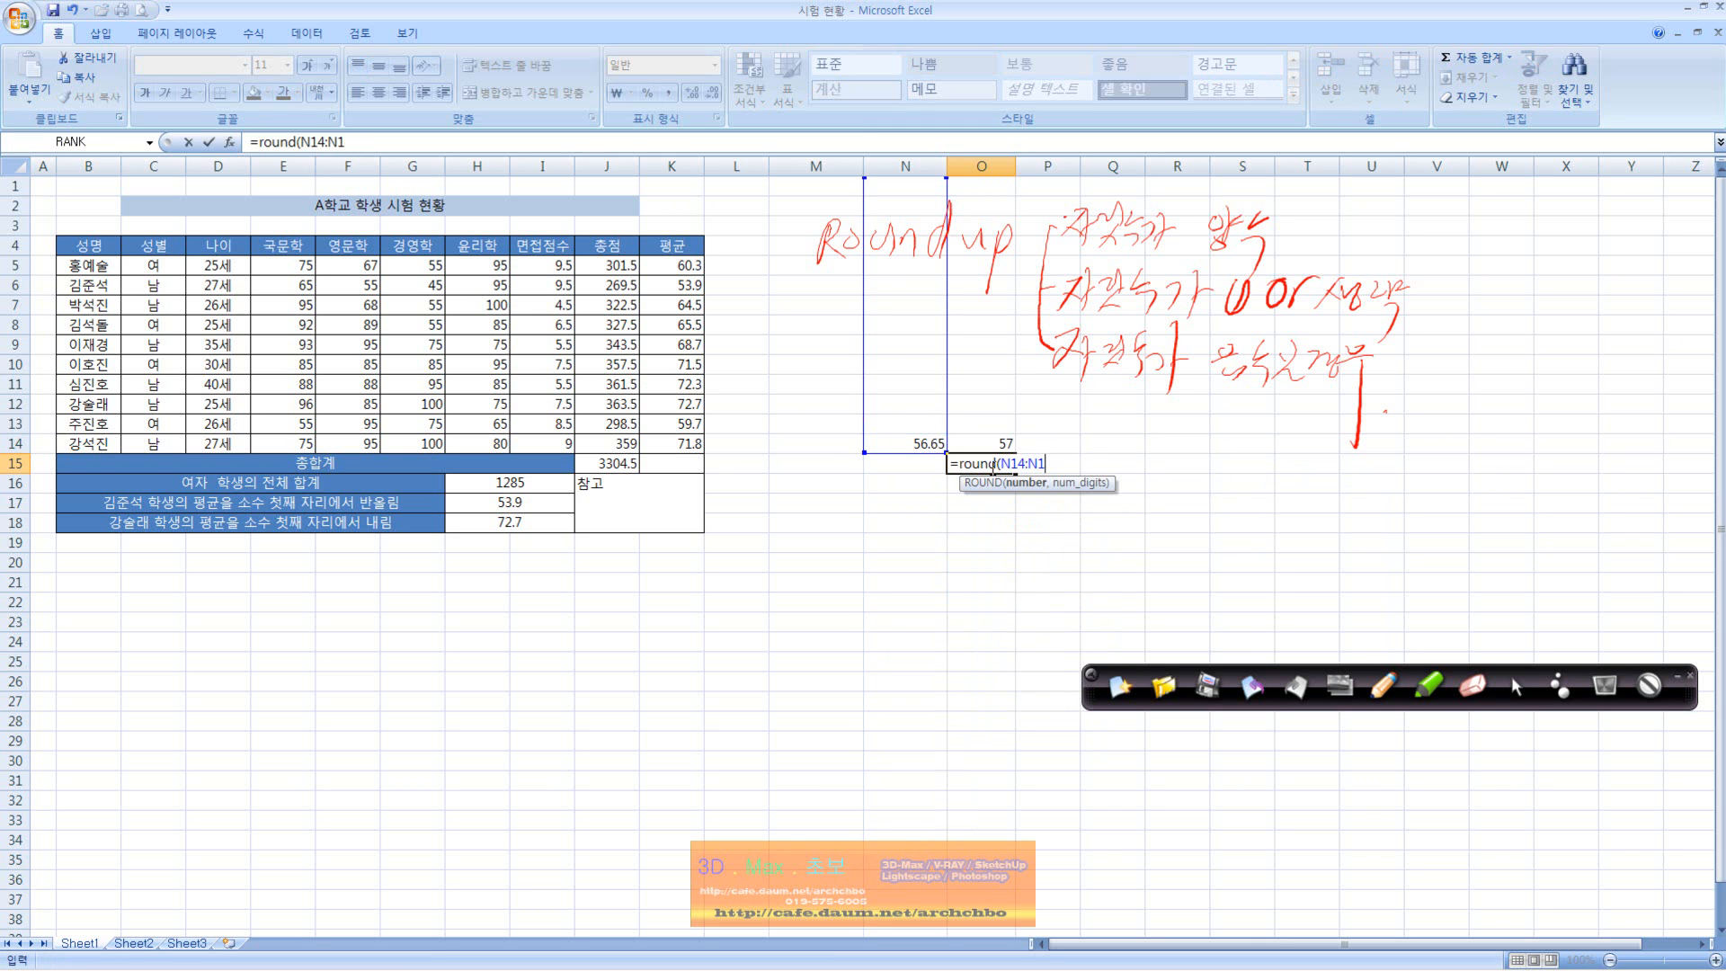
left_click_drag(1045, 463, 1004, 462)
left_click(926, 443)
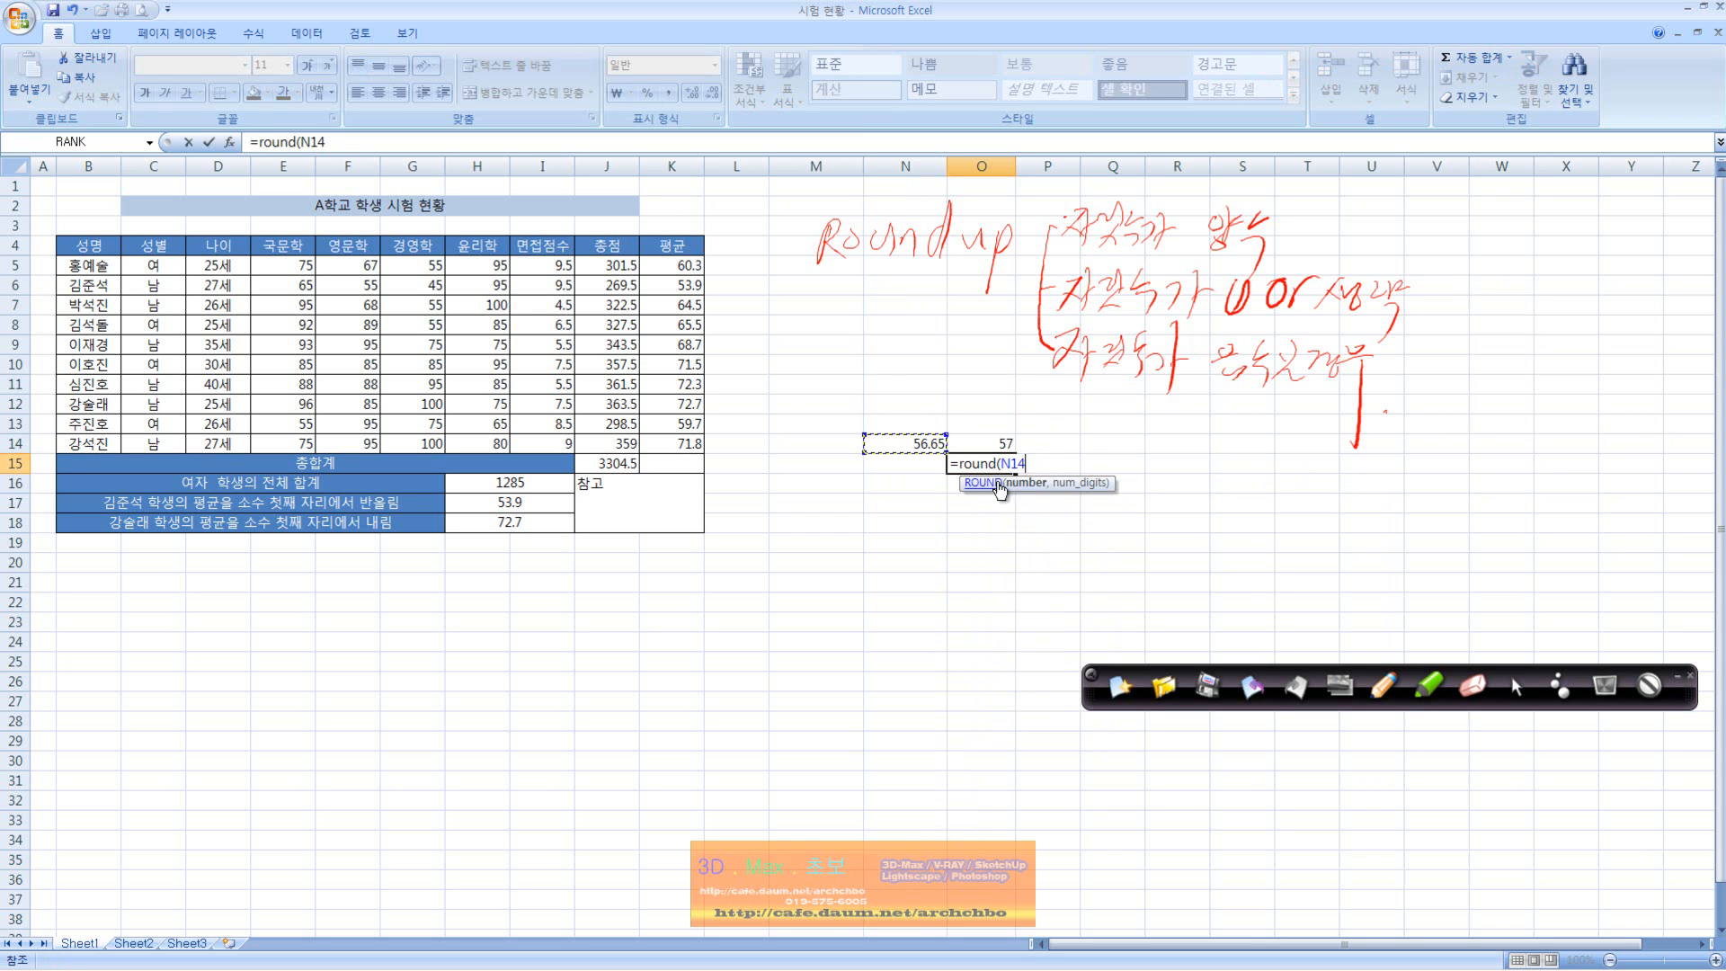
type(",1")
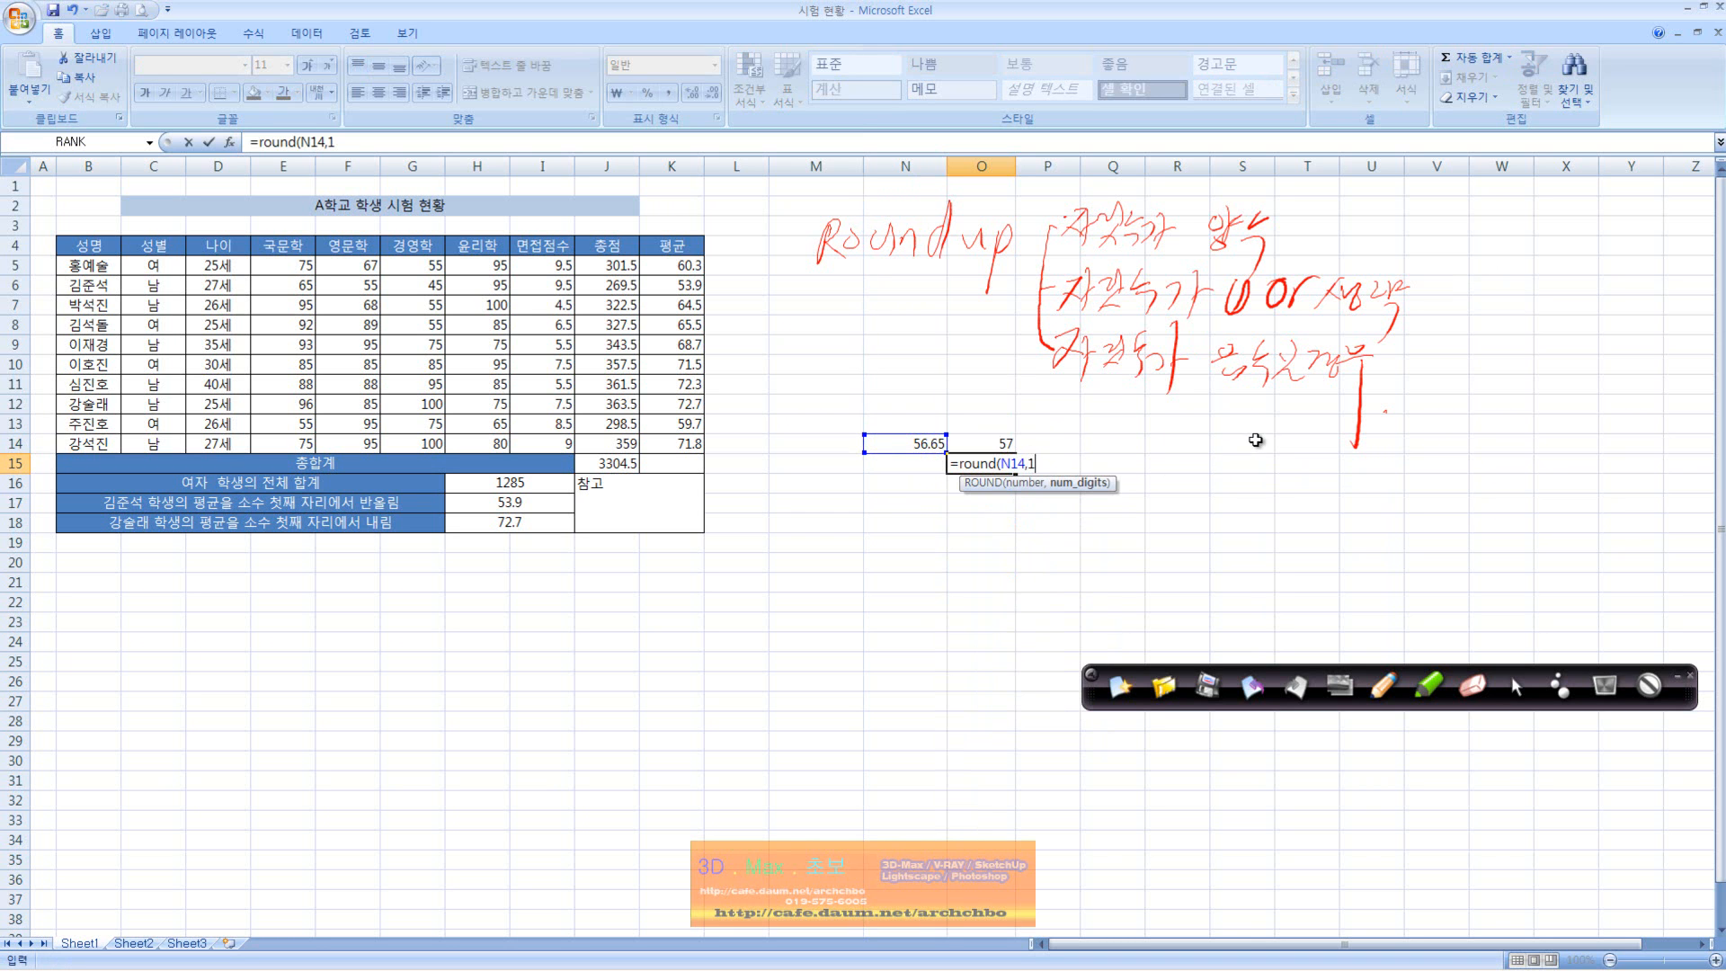
type(")")
key("Return")
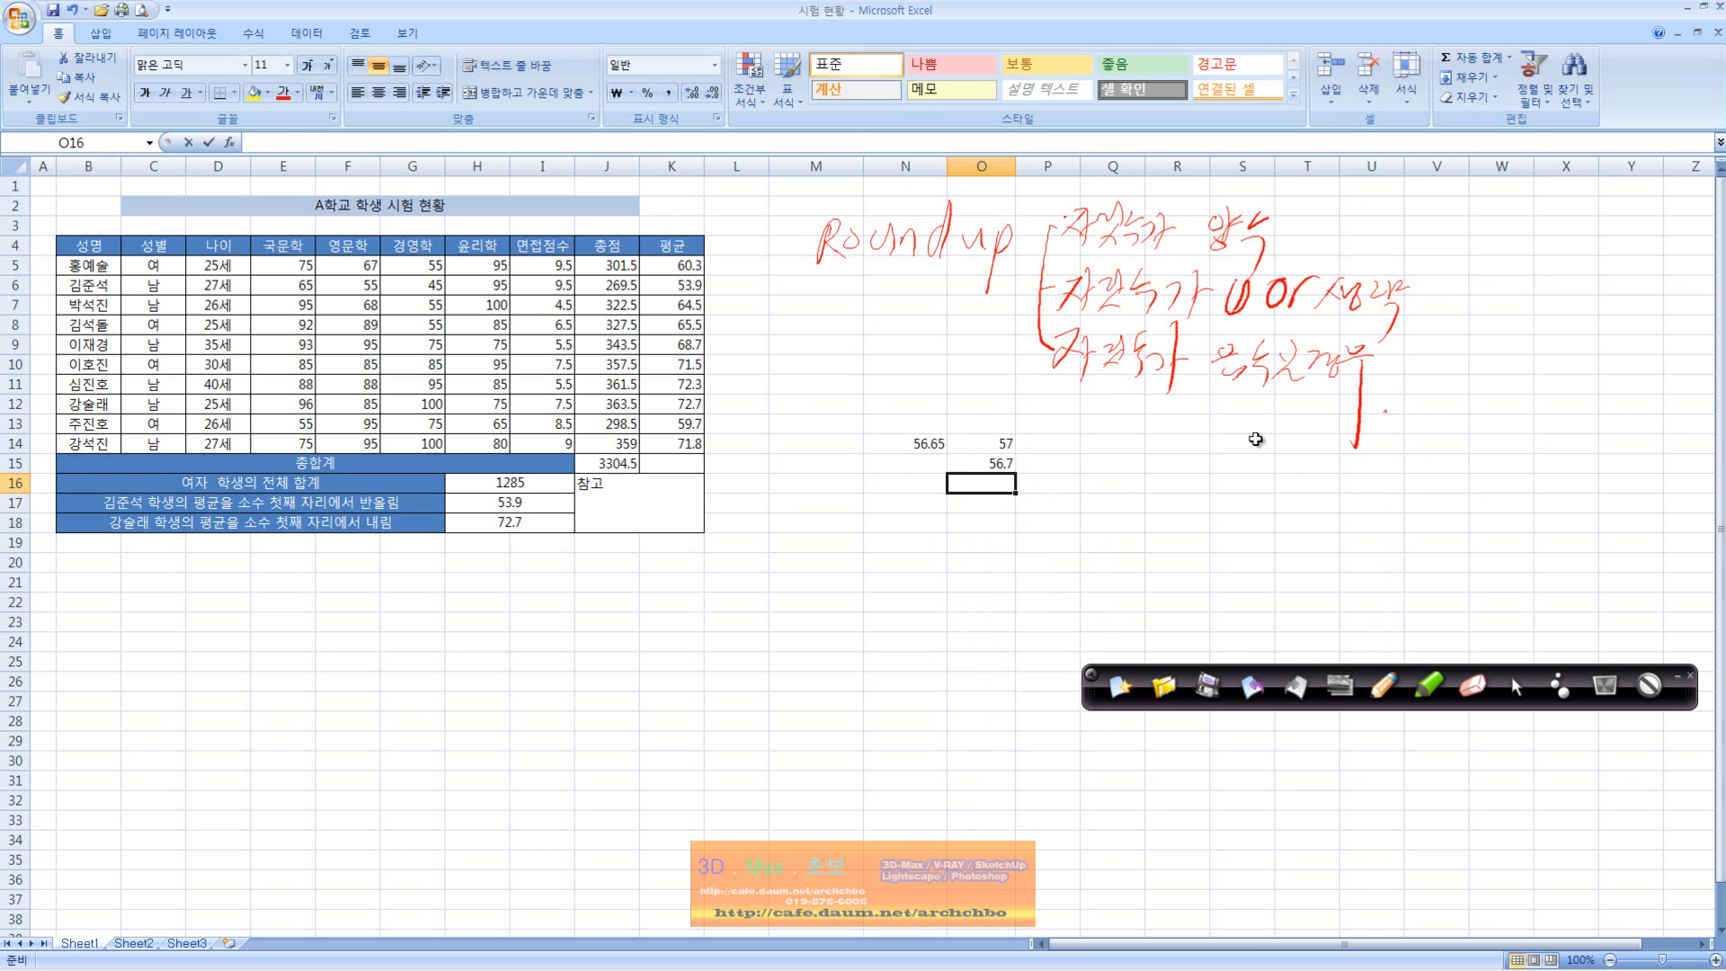
left_click(999, 465)
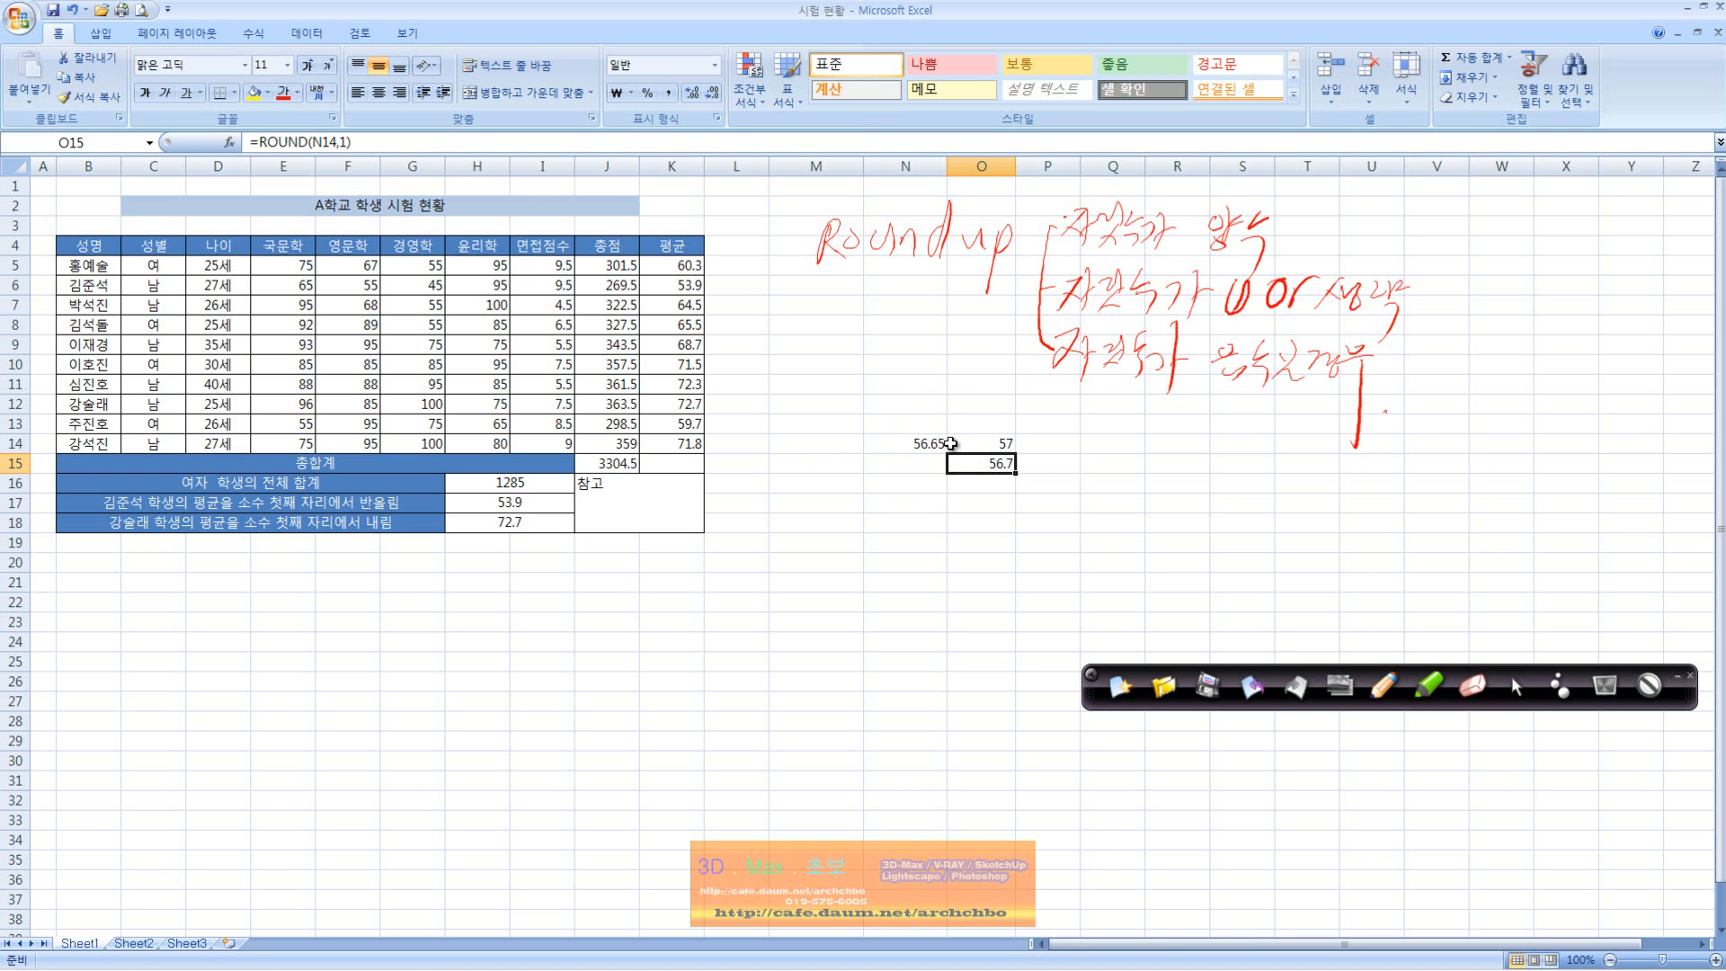
- Enter =ROUNDUP(N14,1) in cell O16 to round the sample value up to one decimal place
left_click(1004, 486)
type("=")
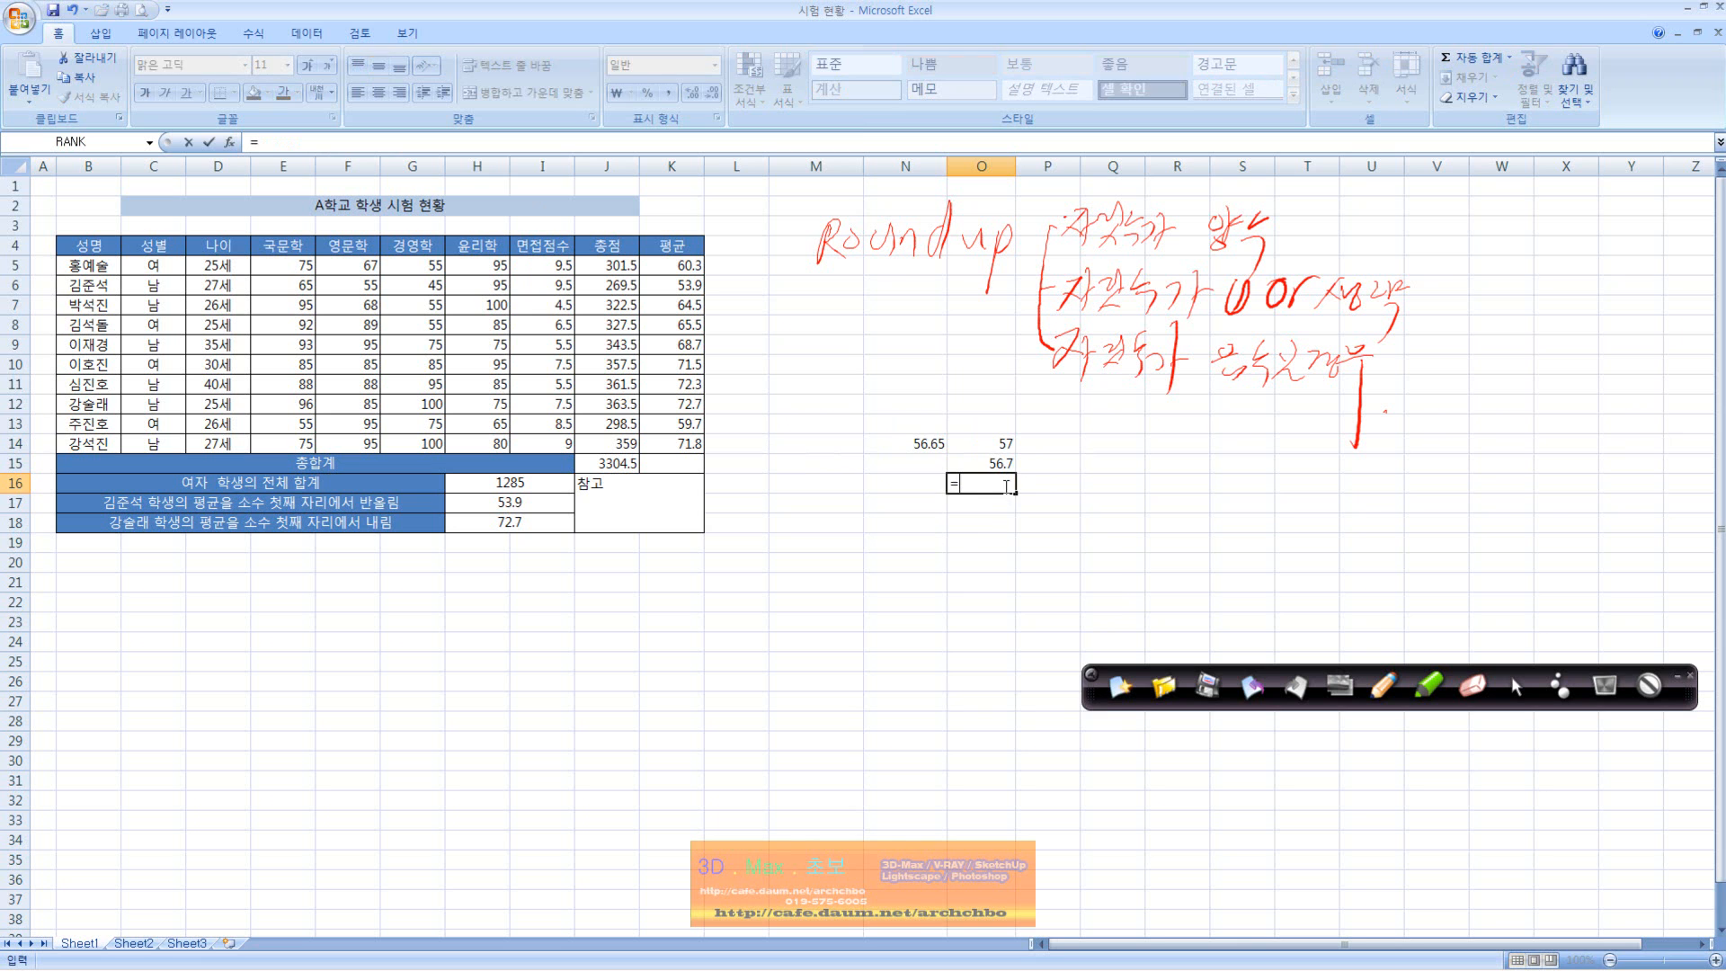
type("roundup")
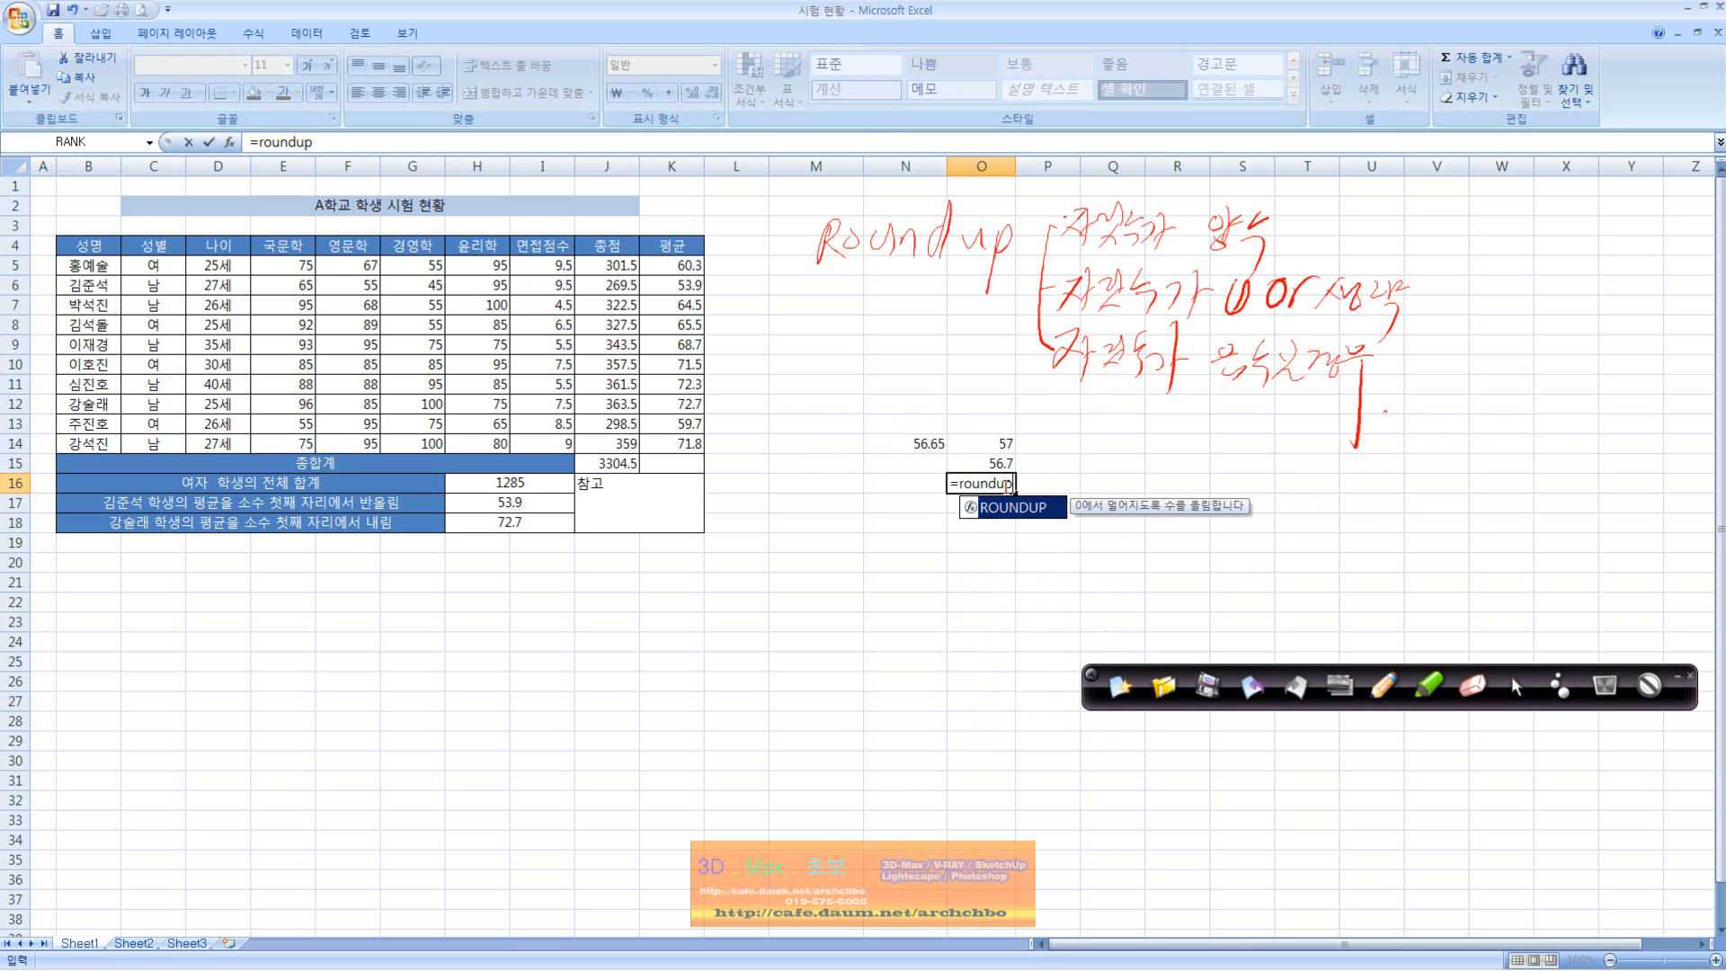
type("(")
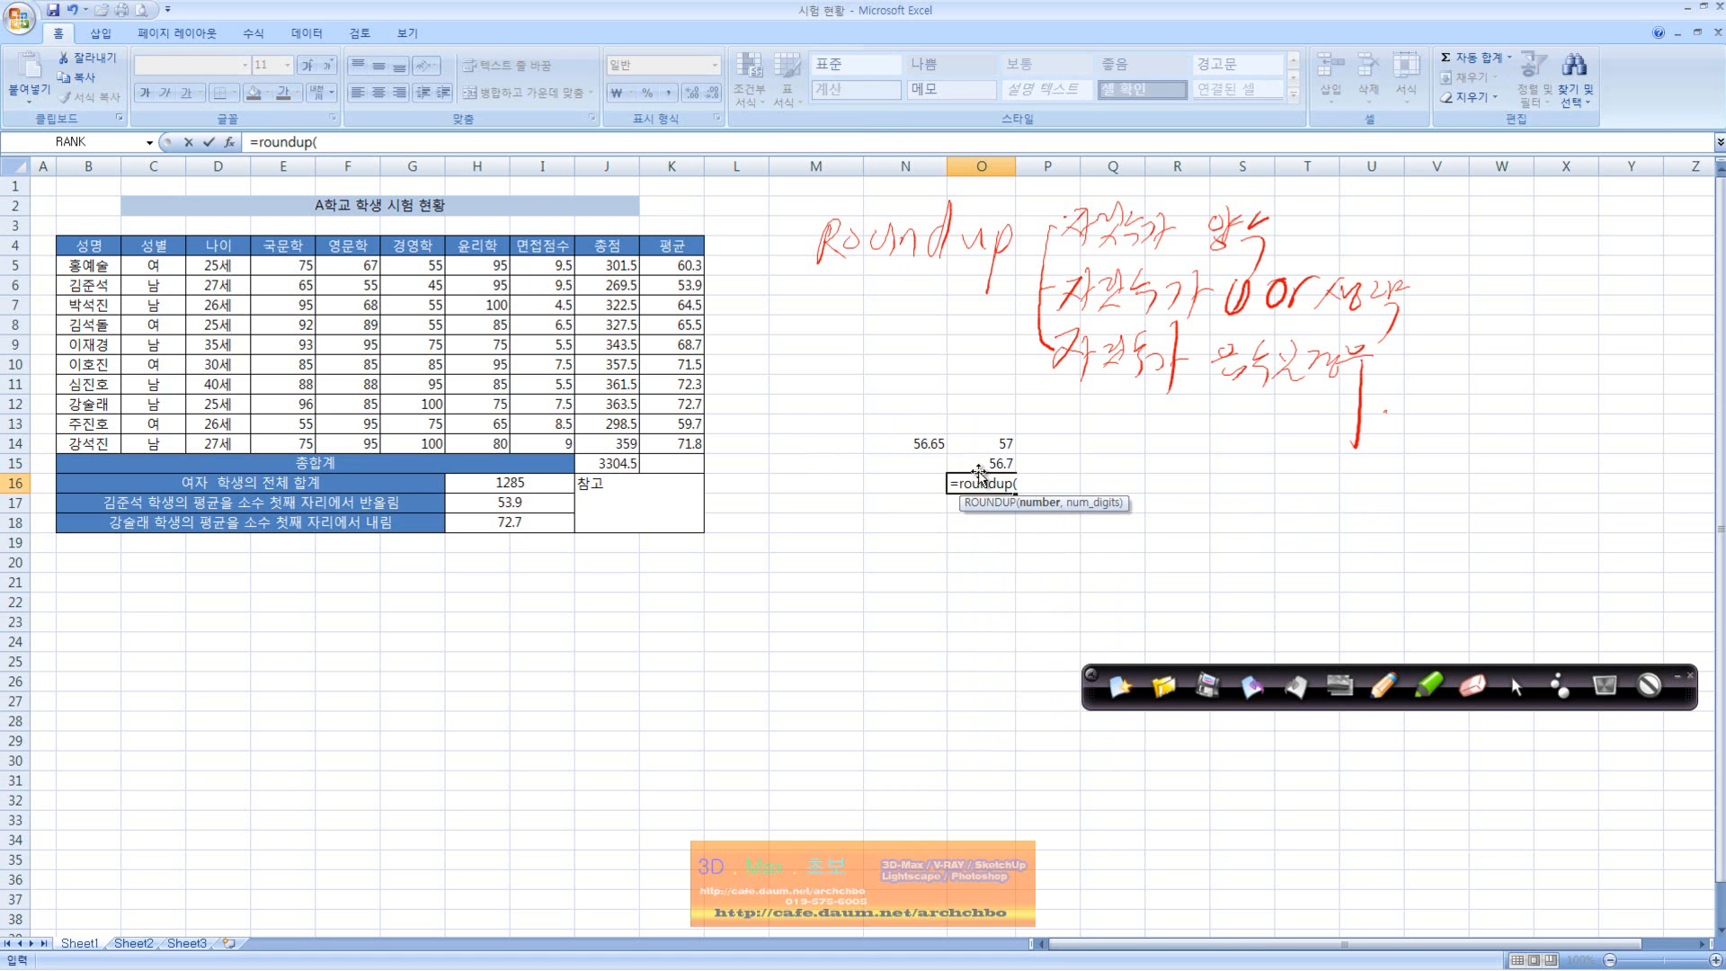
left_click(939, 445)
type(",1)")
key("Return")
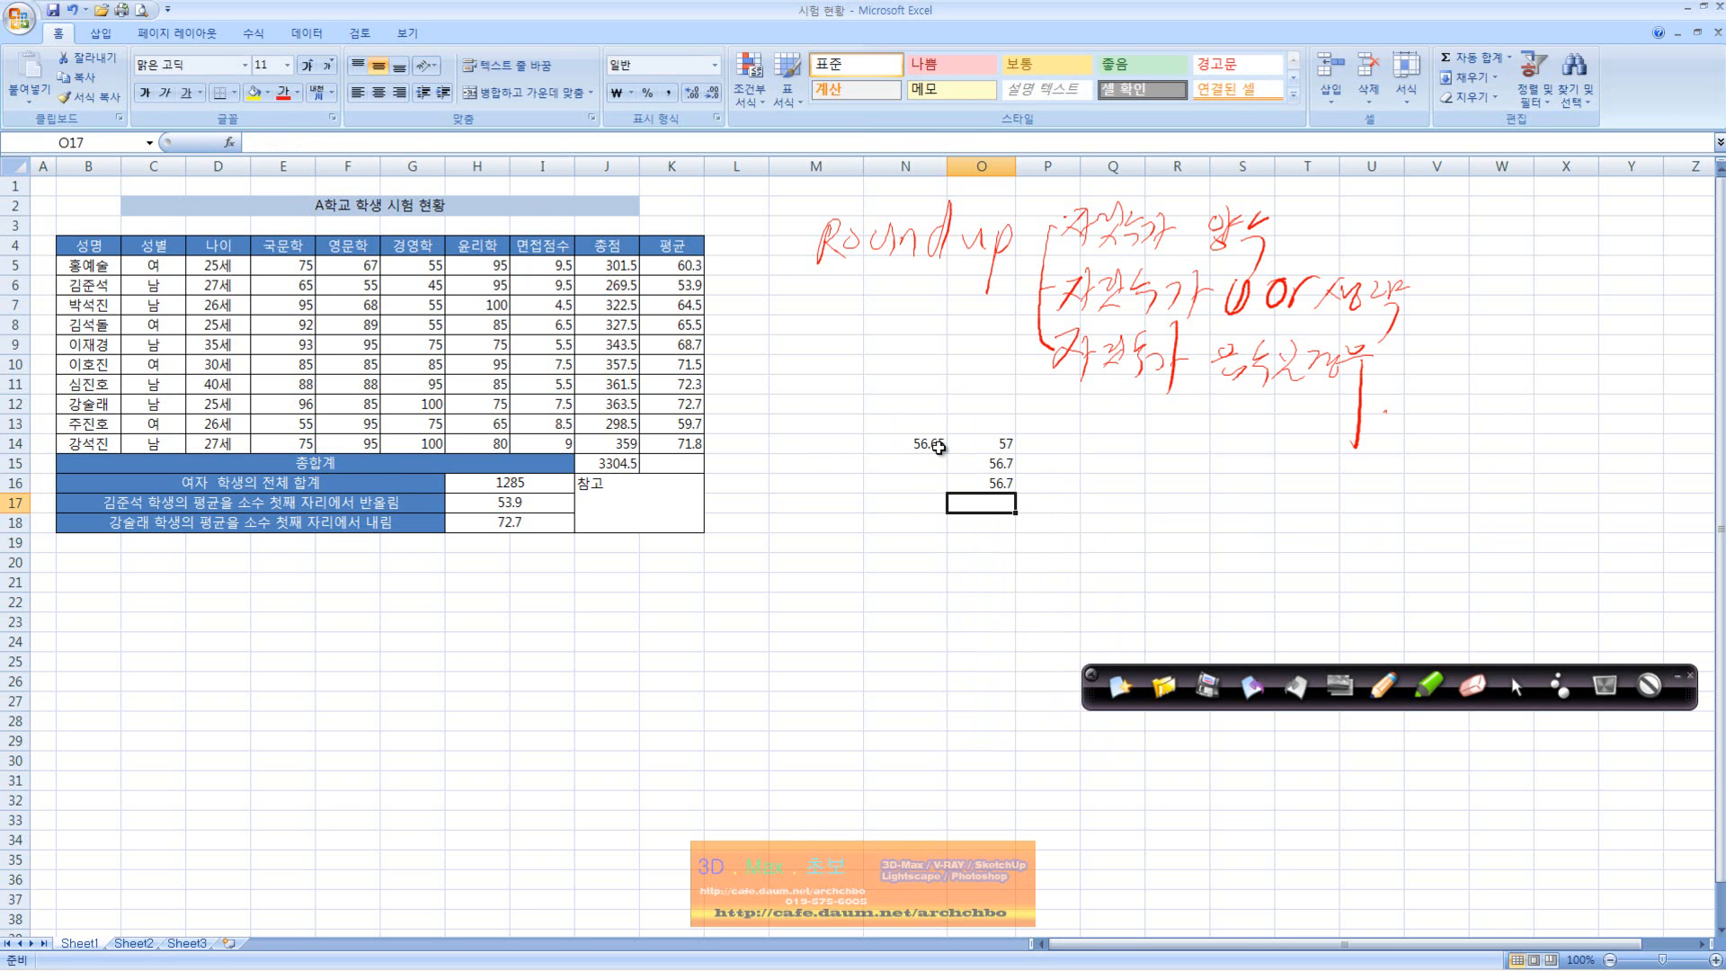
- Enter the formula =dorundown(N14,1) in cell O17
type("=doru")
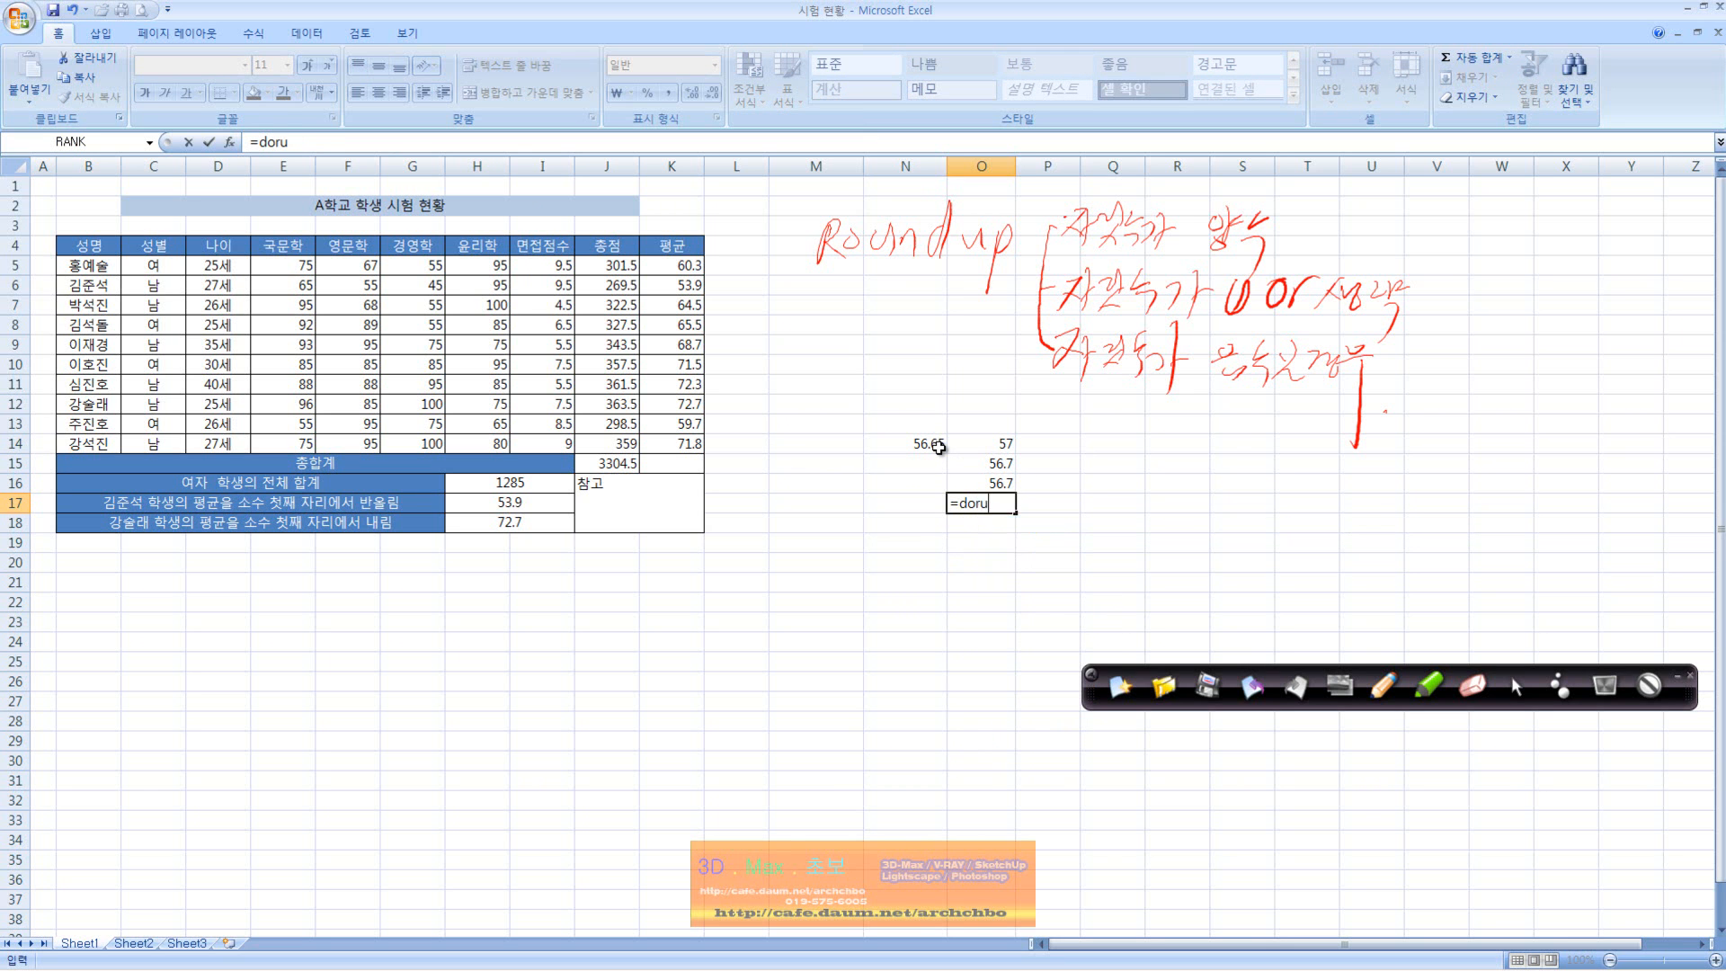
type("ndown(")
left_click(899, 443)
type(",1)")
key("Return")
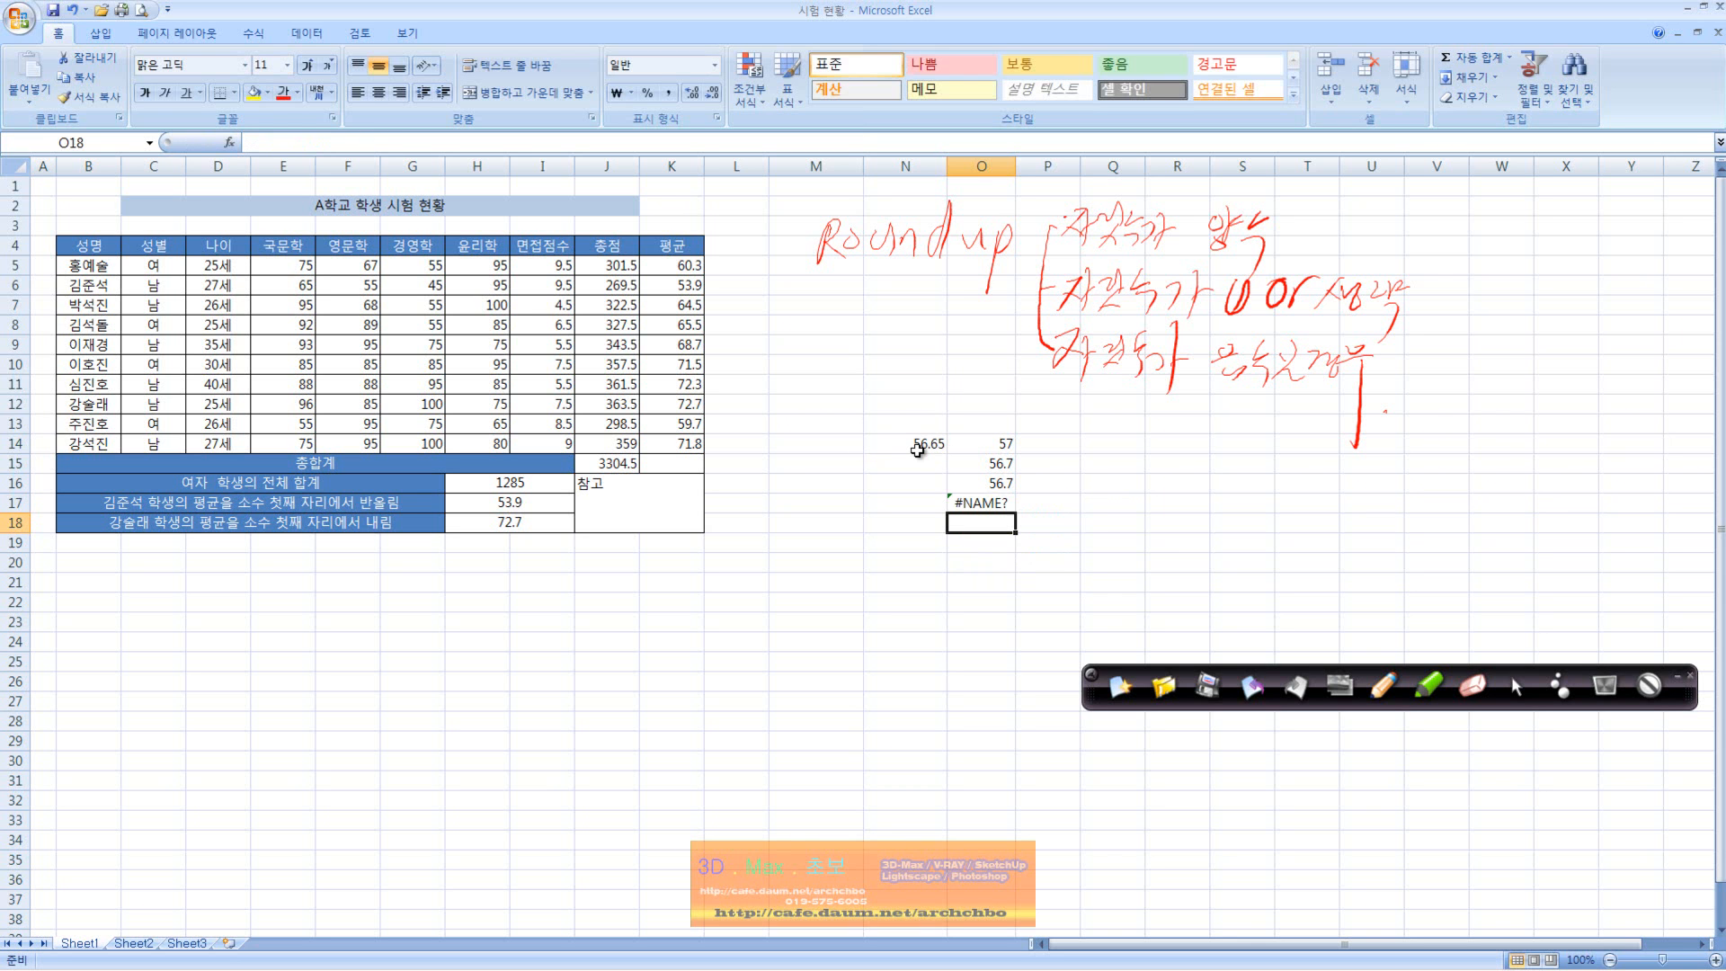
- Correct the misspelled function name in cell O17 so the formula reads =ROUNDDOWN(N14,1)
key("Up")
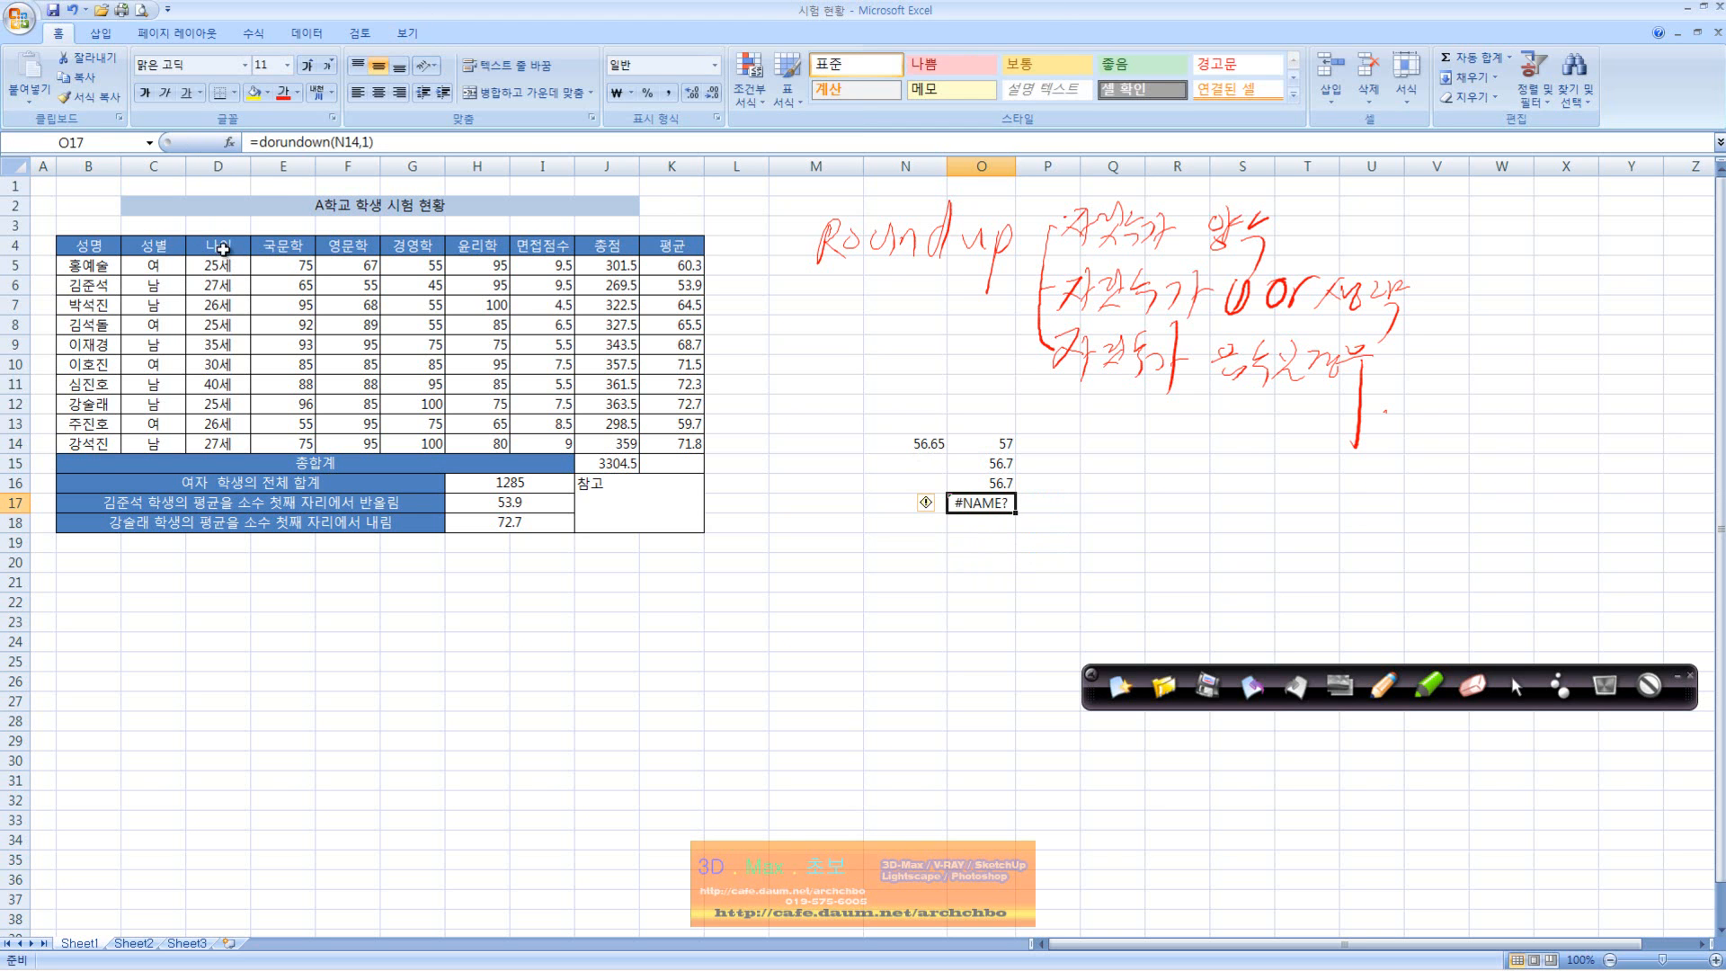
left_click(262, 141)
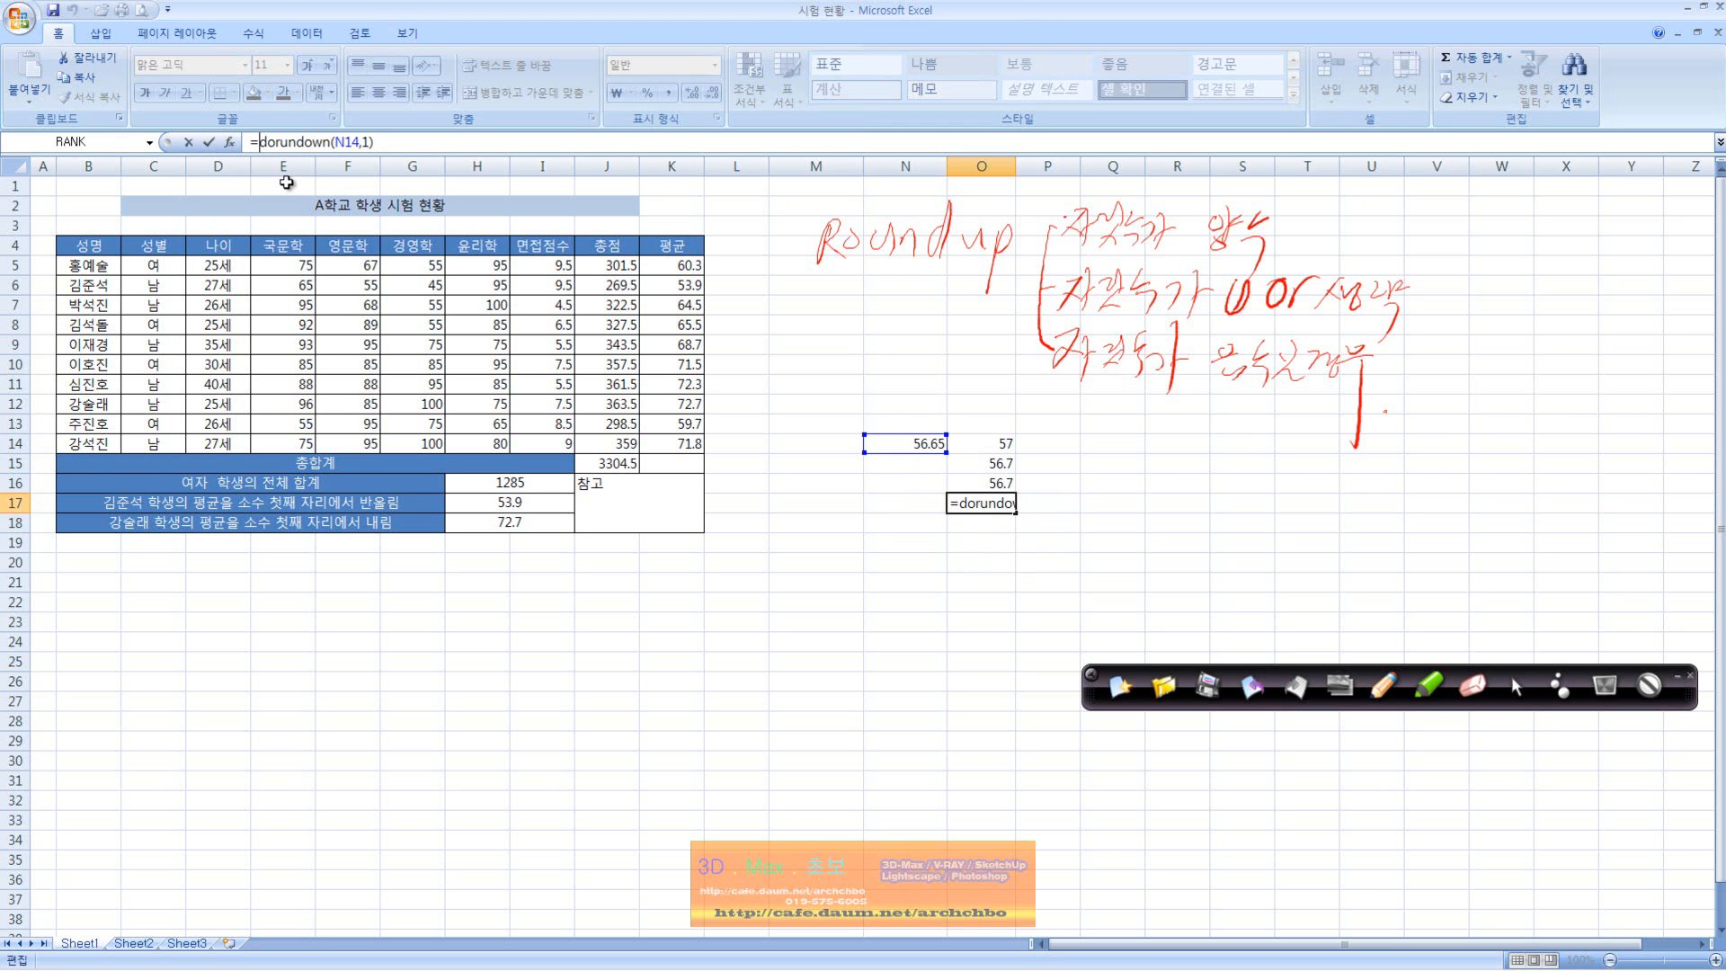
key("BackSpace")
type("r")
key("Left")
key("Delete")
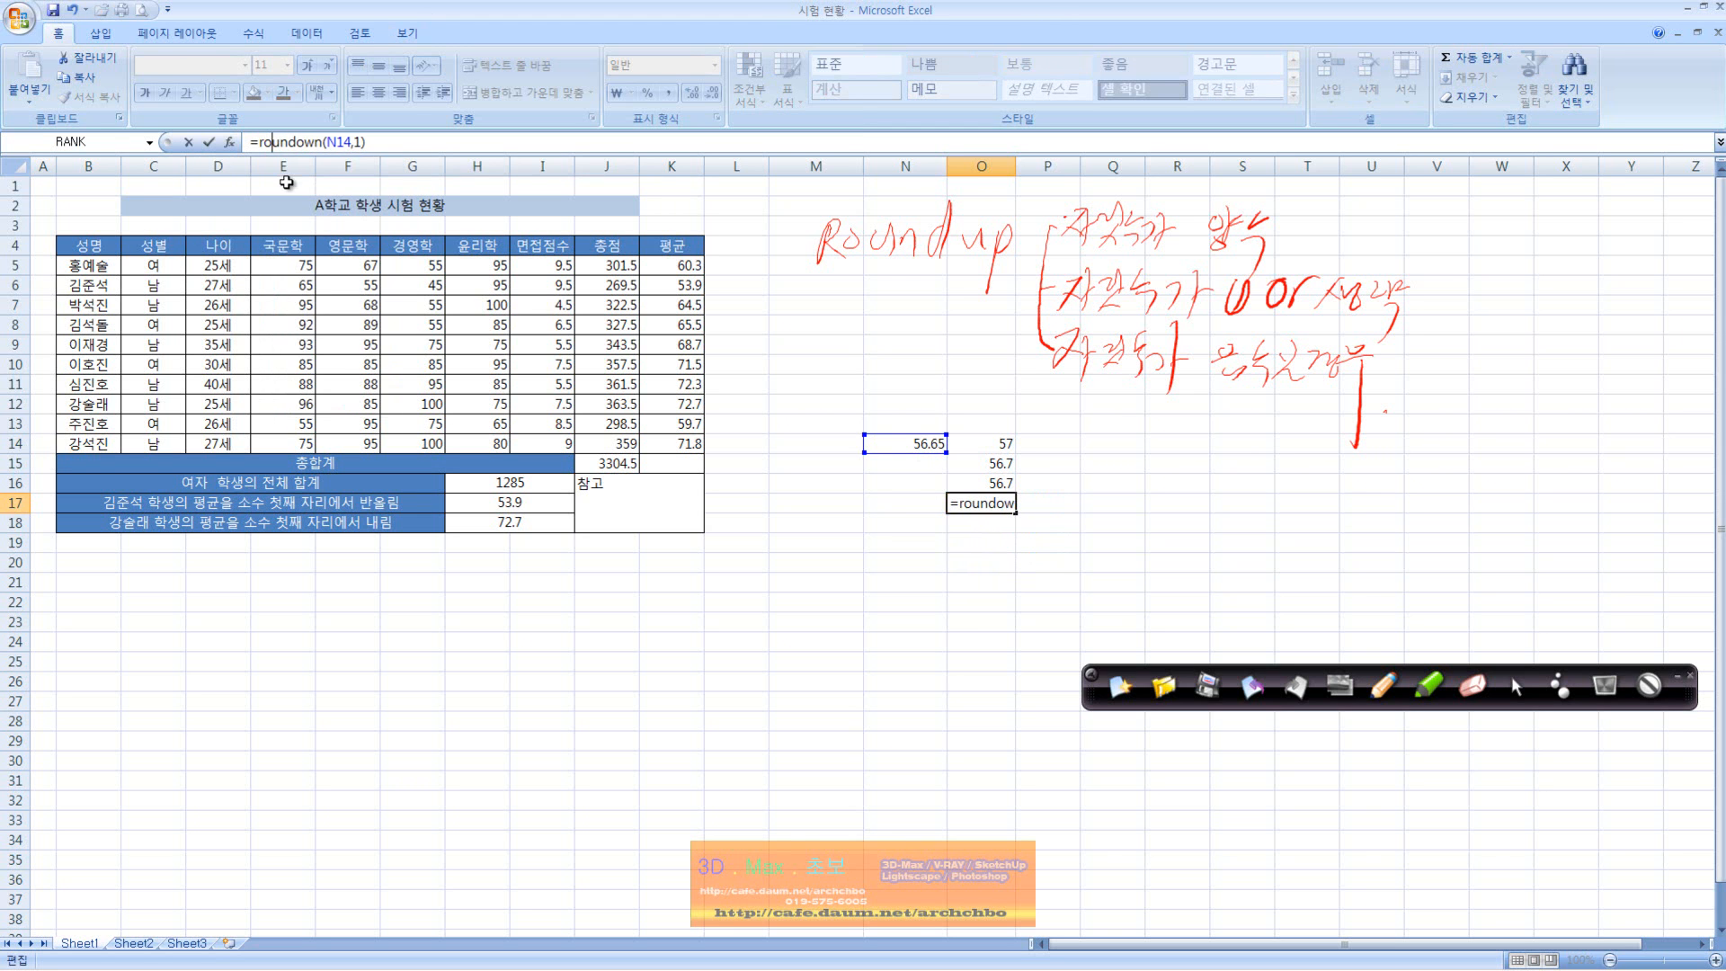
key("Right")
type("d")
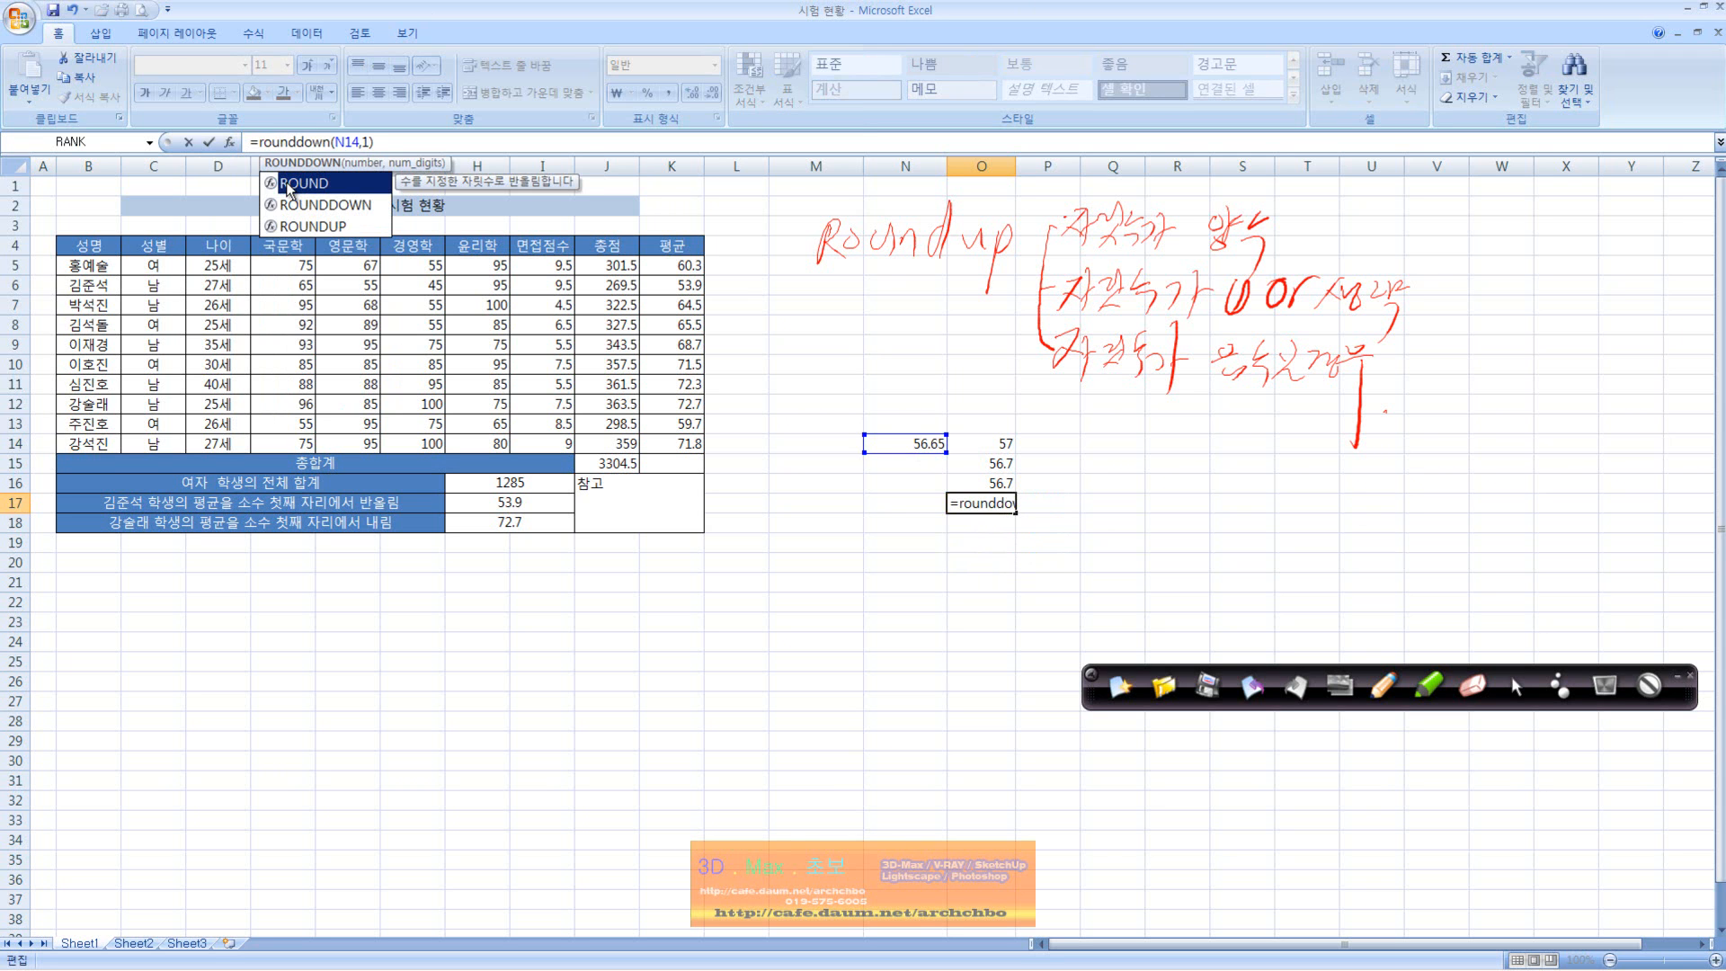
key("Return")
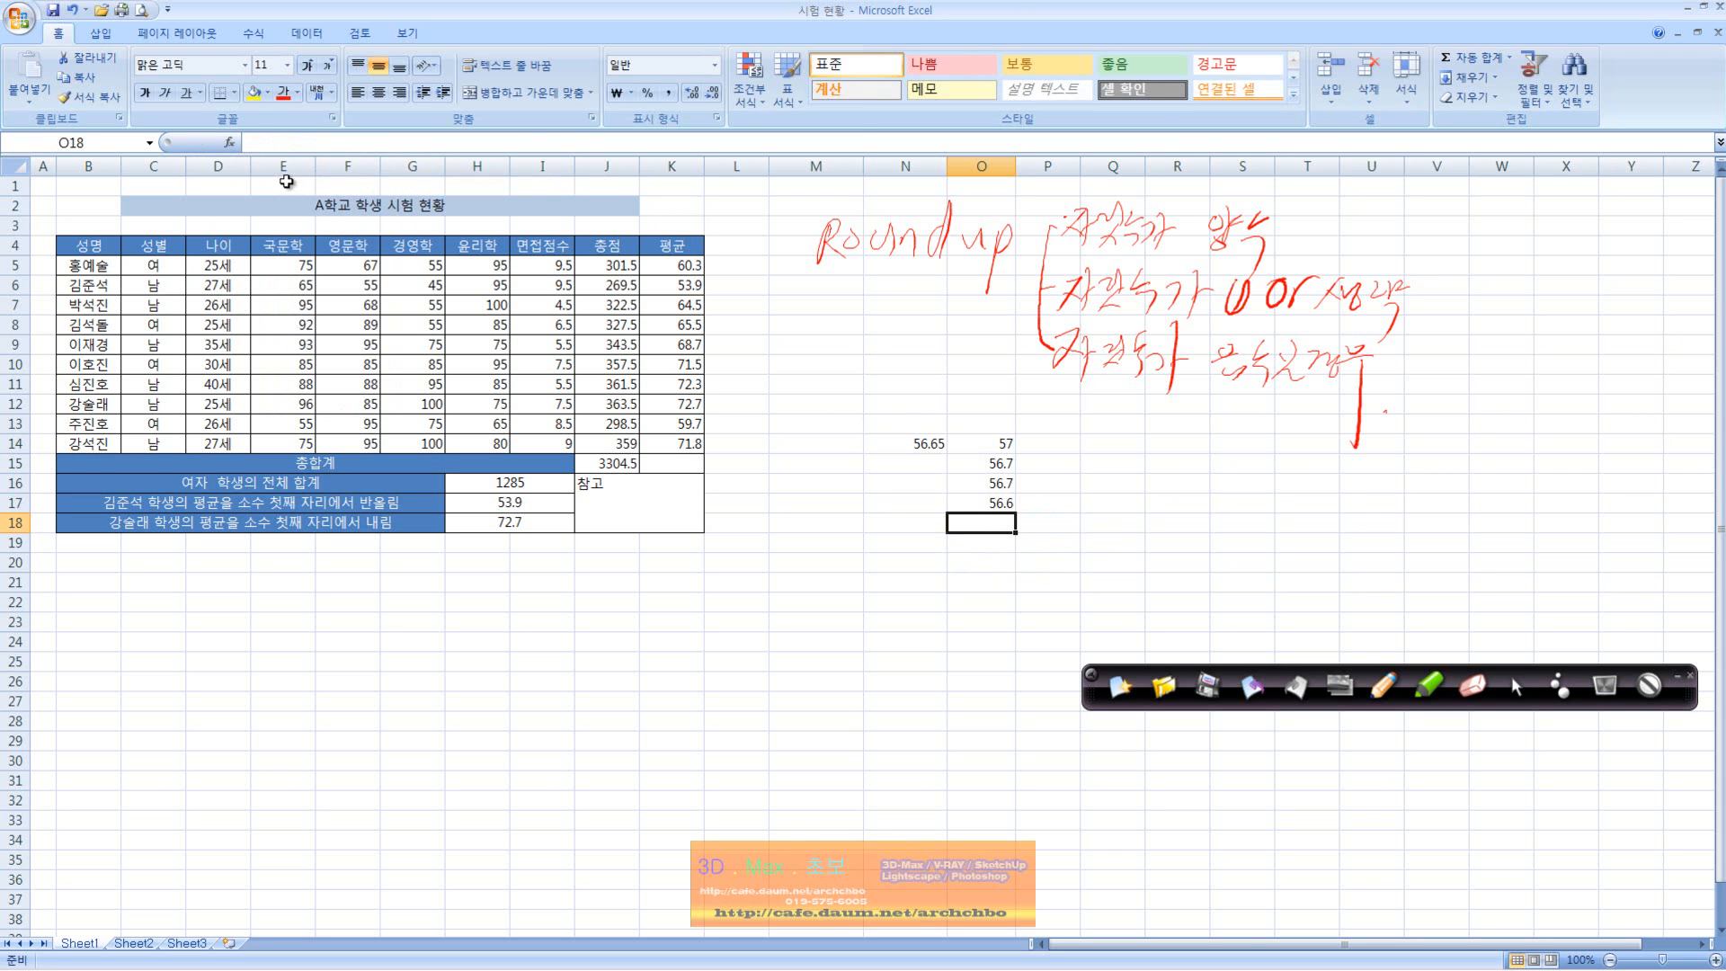
- Change the digits argument of the ROUNDDOWN formula in cell O17 to 2
left_click(951, 500)
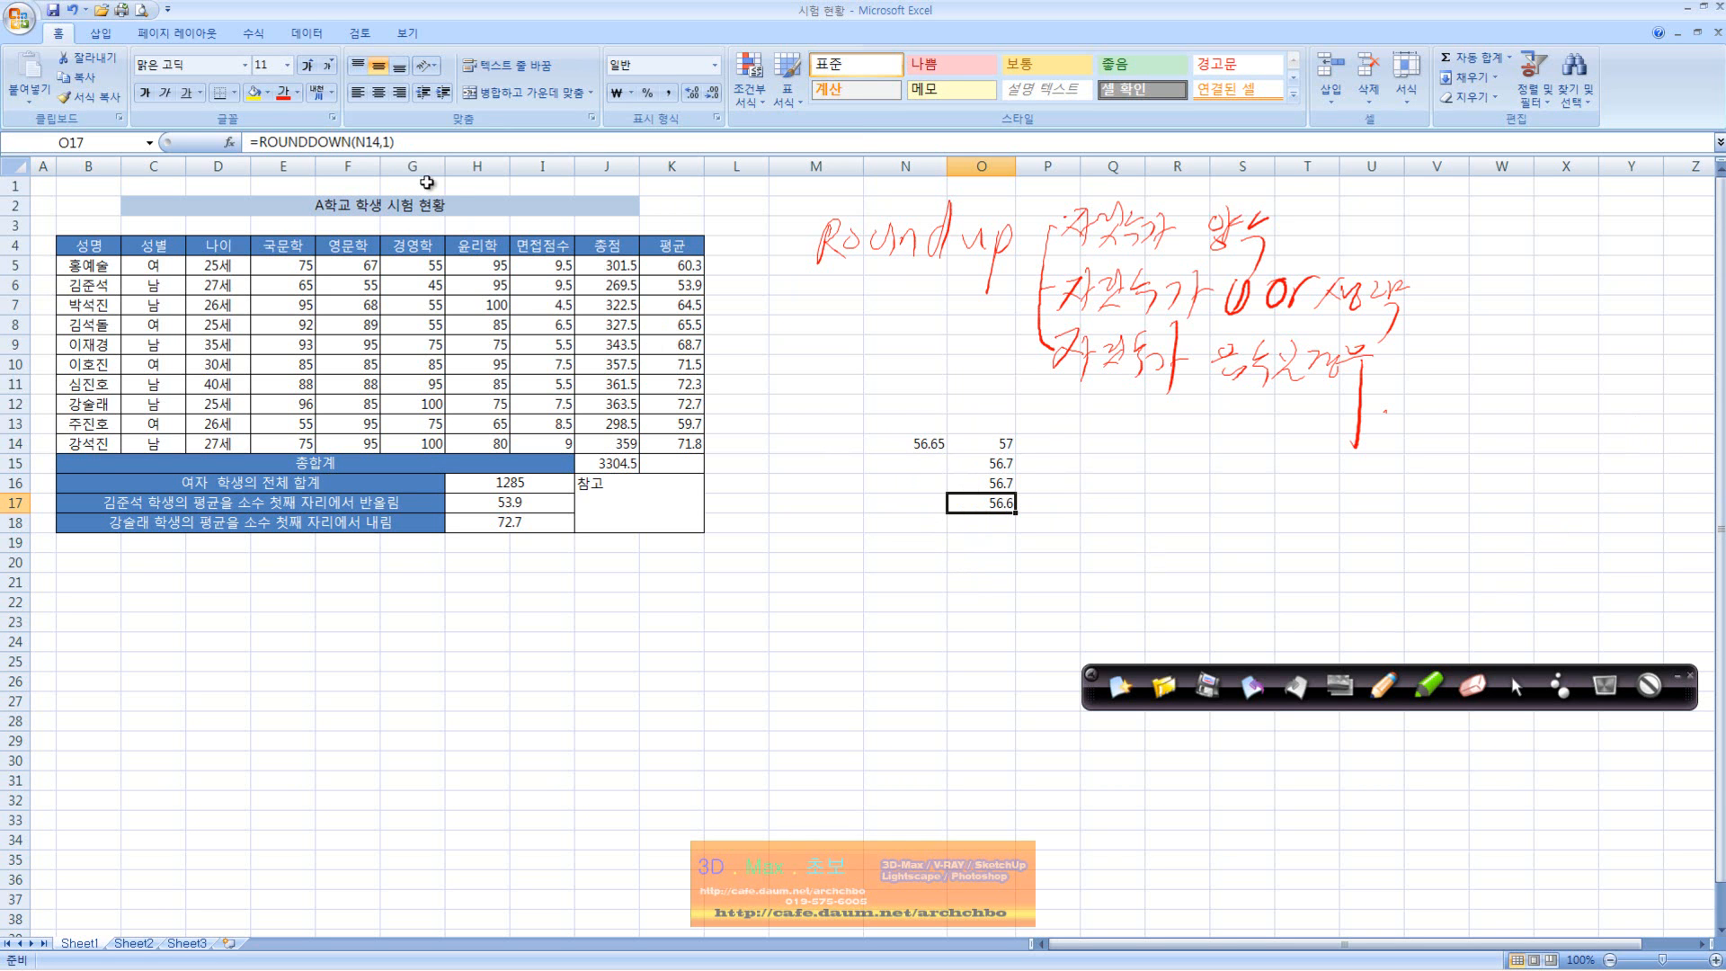
left_click(384, 142)
key("Delete")
key("BackSpace")
type("2")
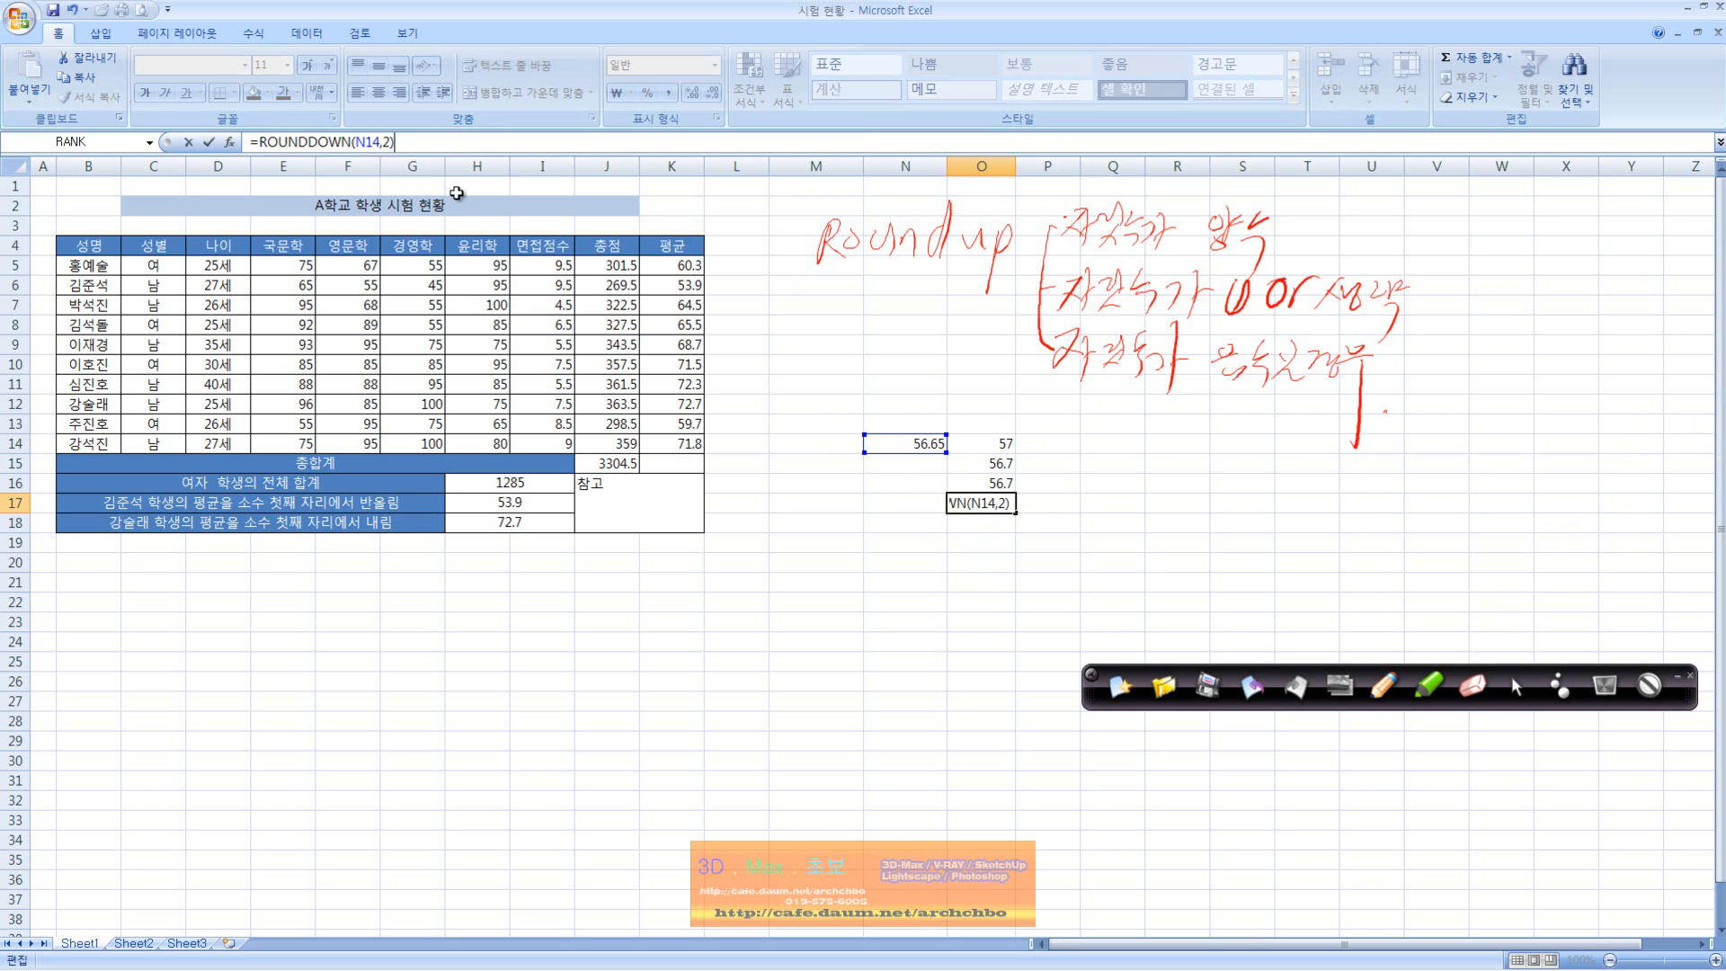
key("Return")
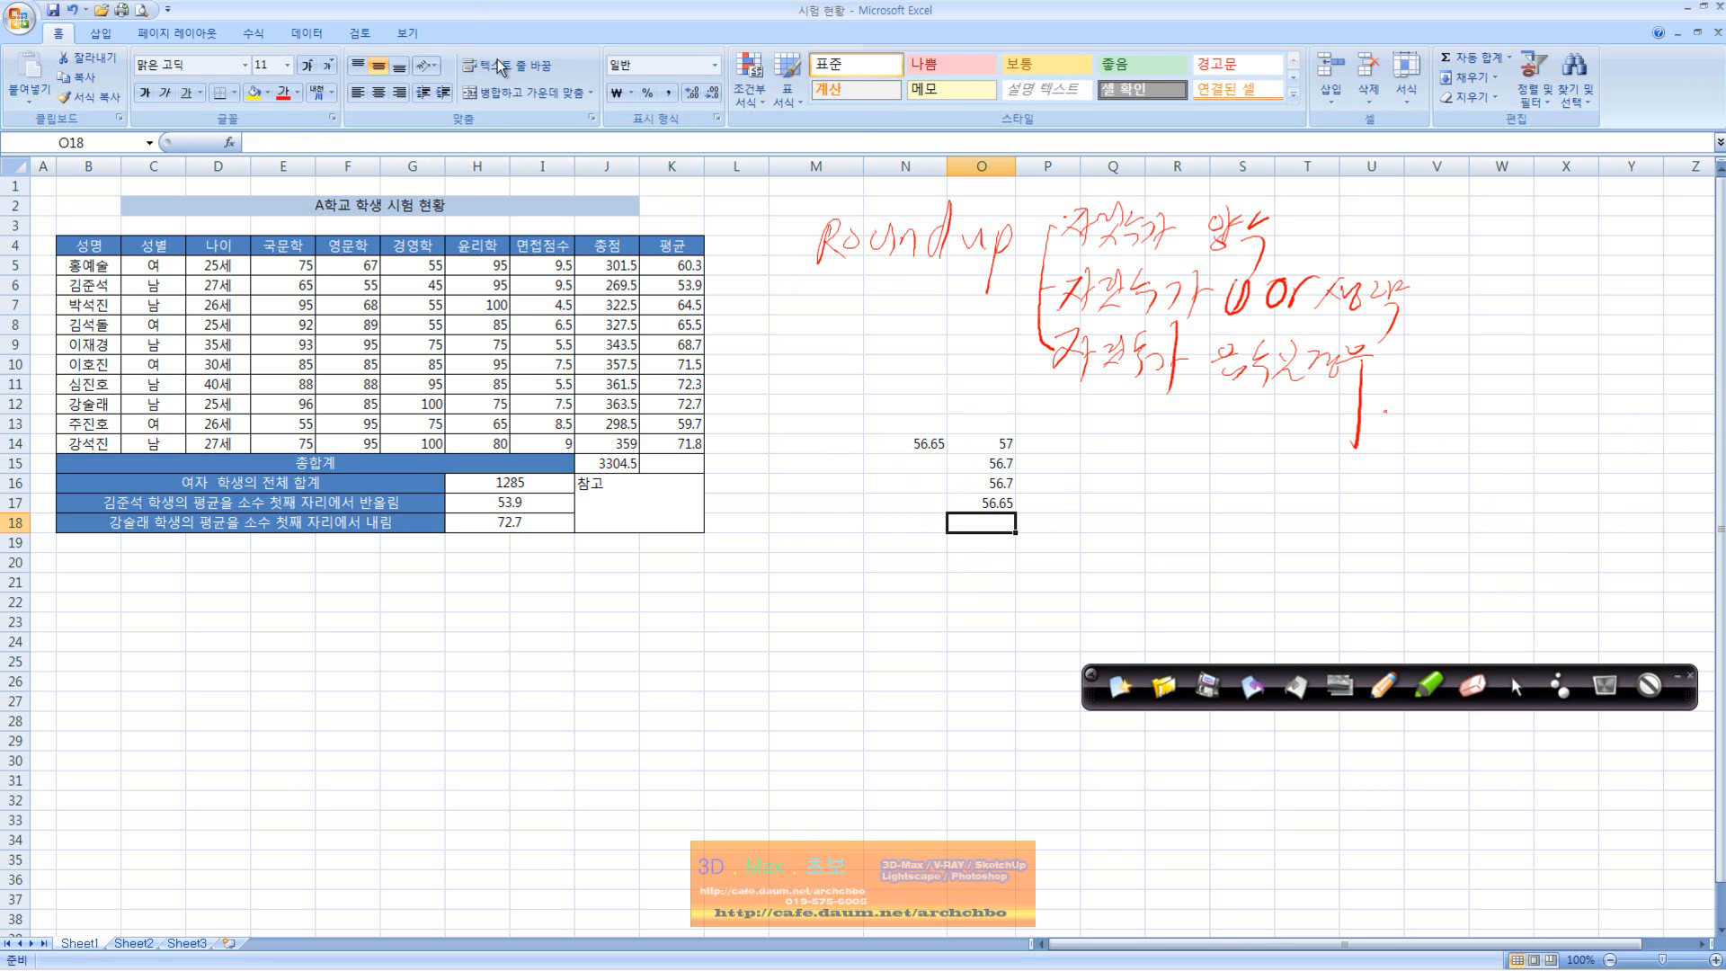
- Clear cell O17 and enter the formula =doundown(N14,1) in it
left_click(993, 503)
left_click(989, 488)
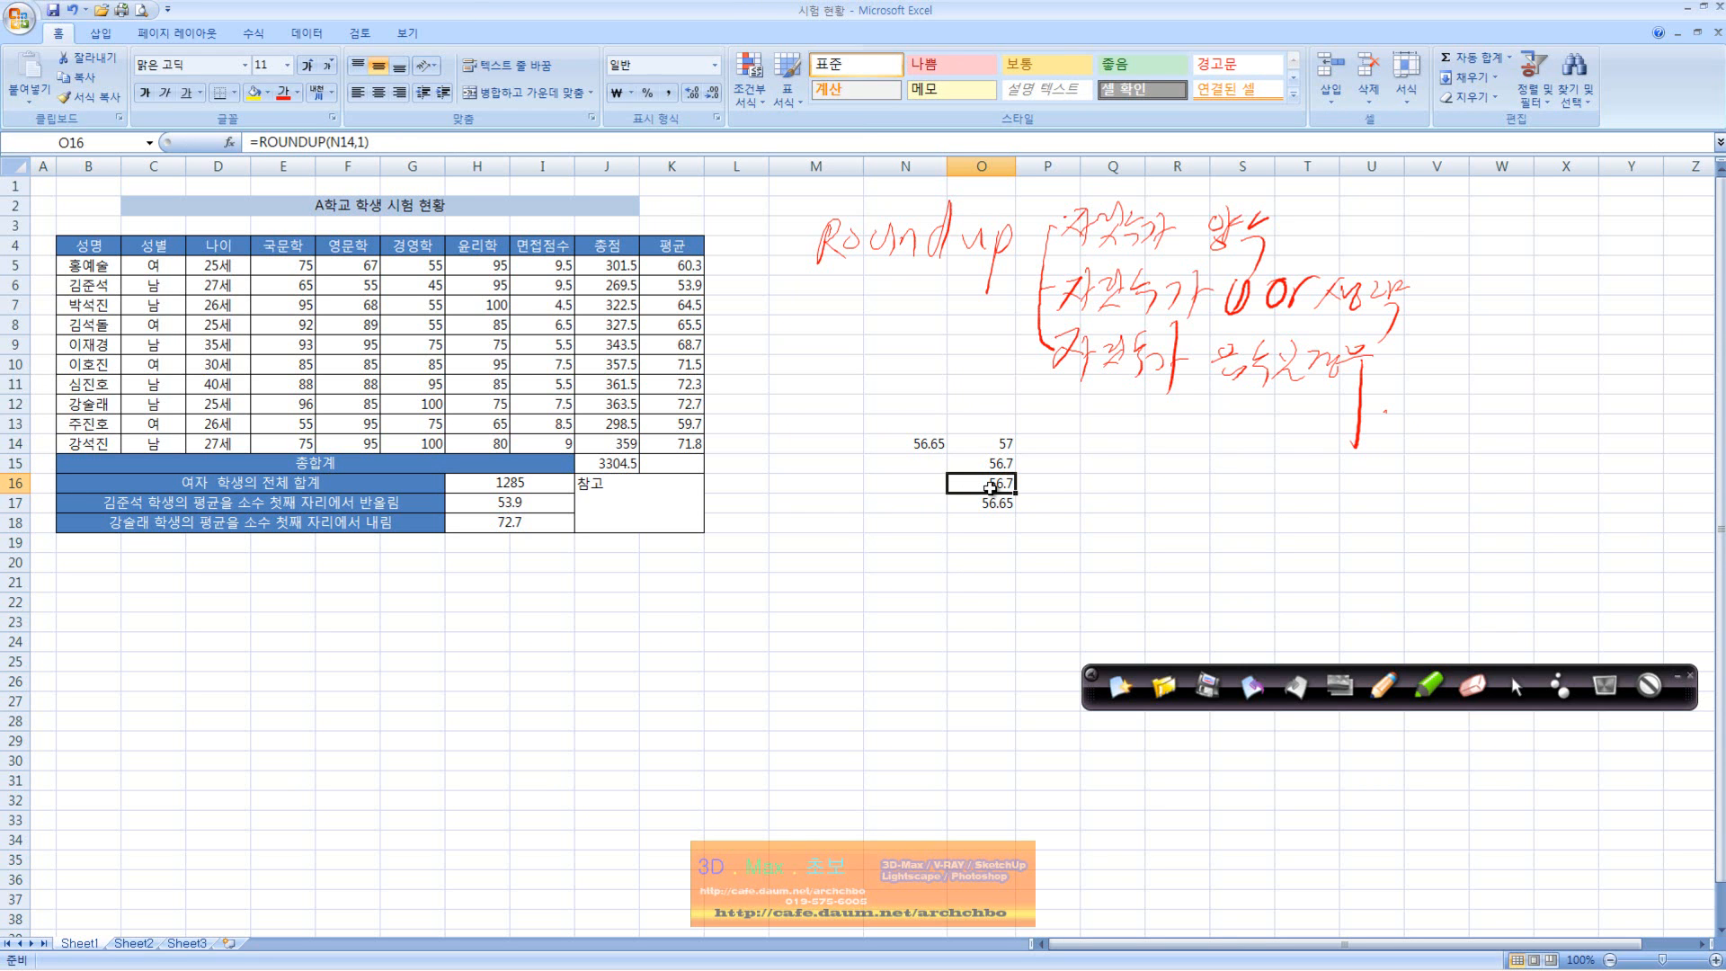
left_click(983, 504)
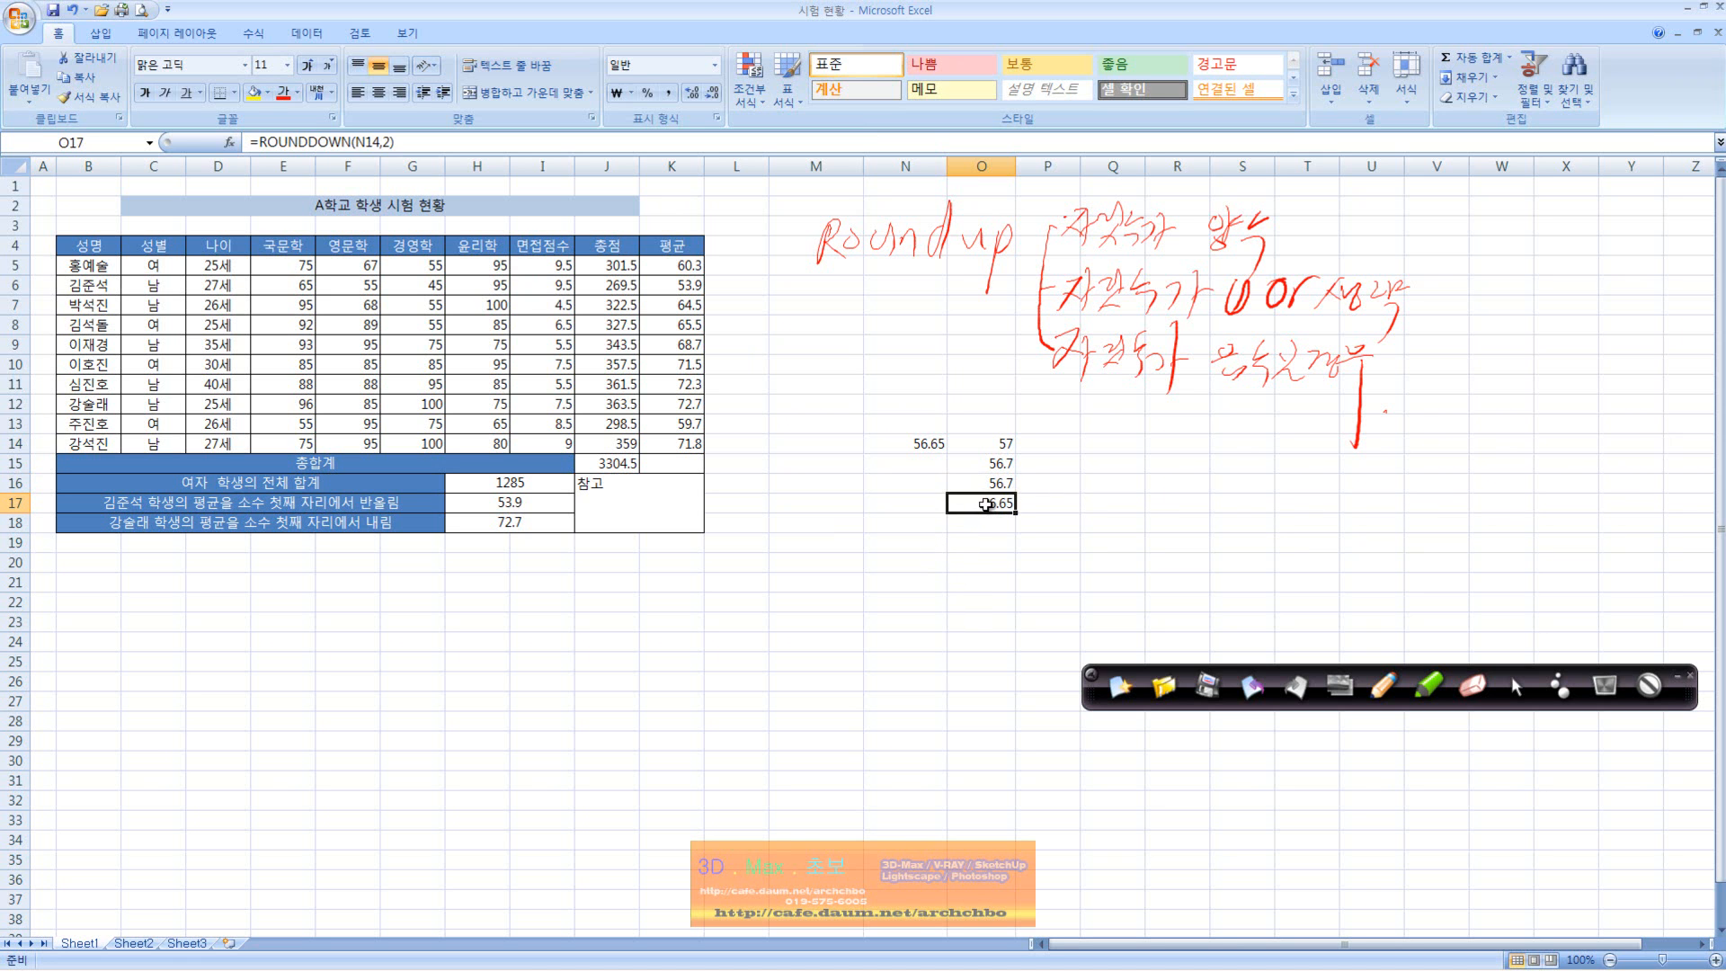
key("Delete")
type("=doundown(")
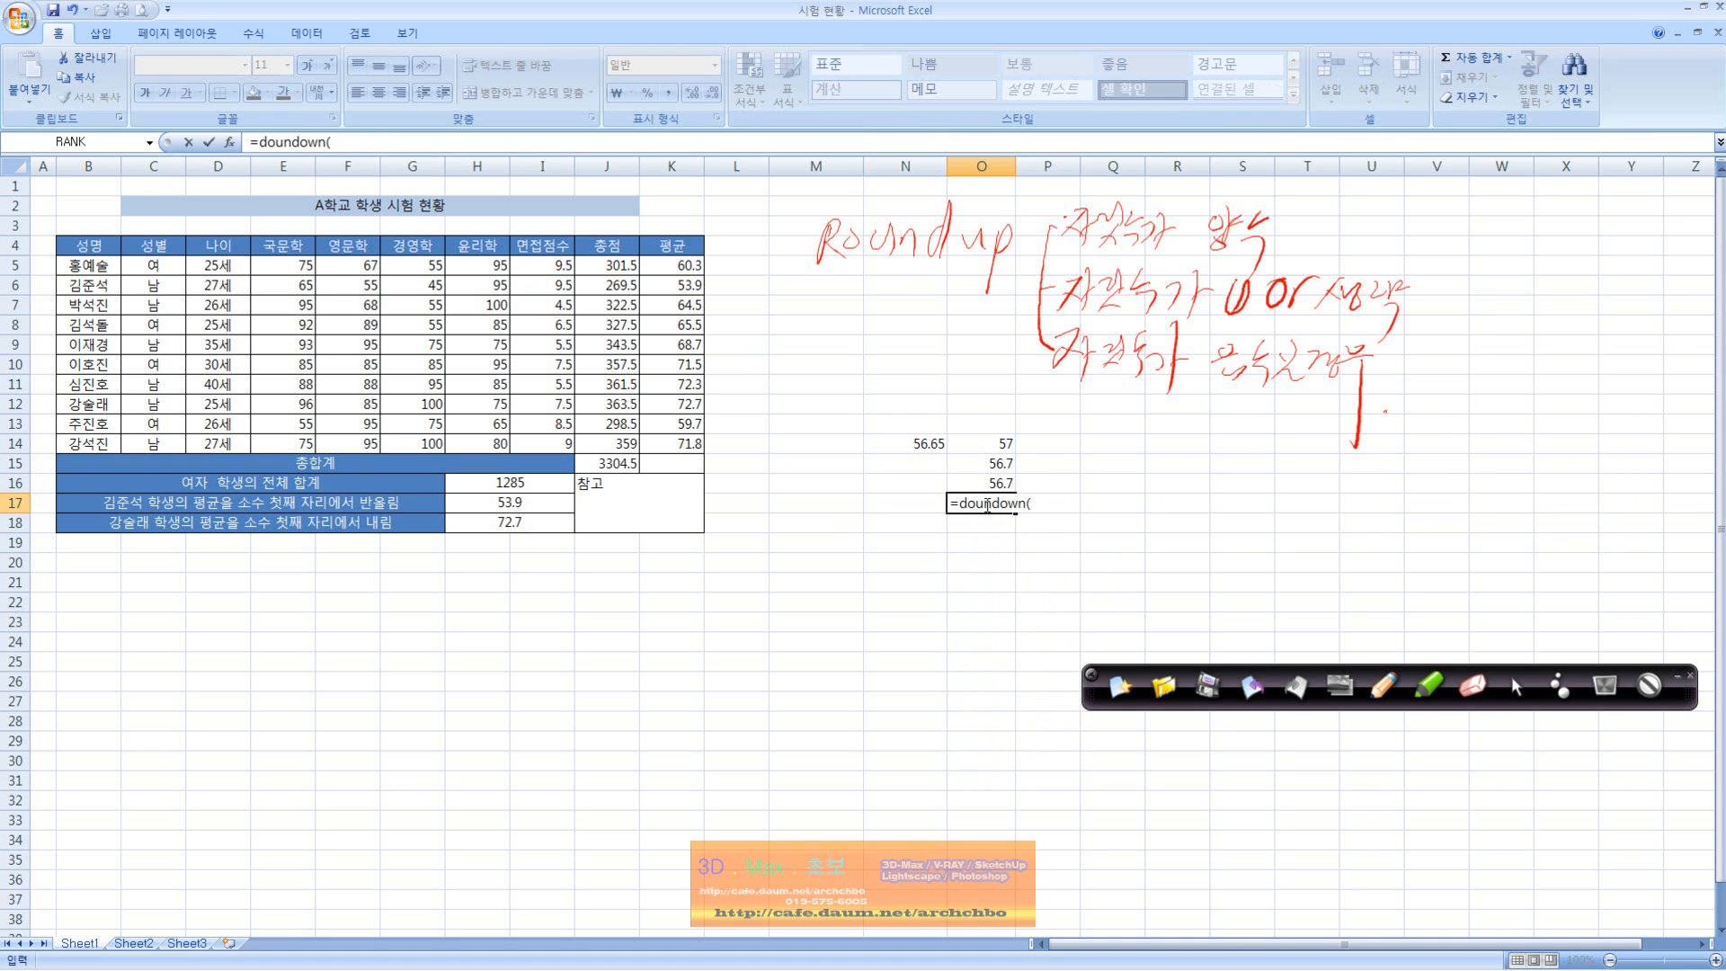
left_click(929, 444)
type(",")
key("Return")
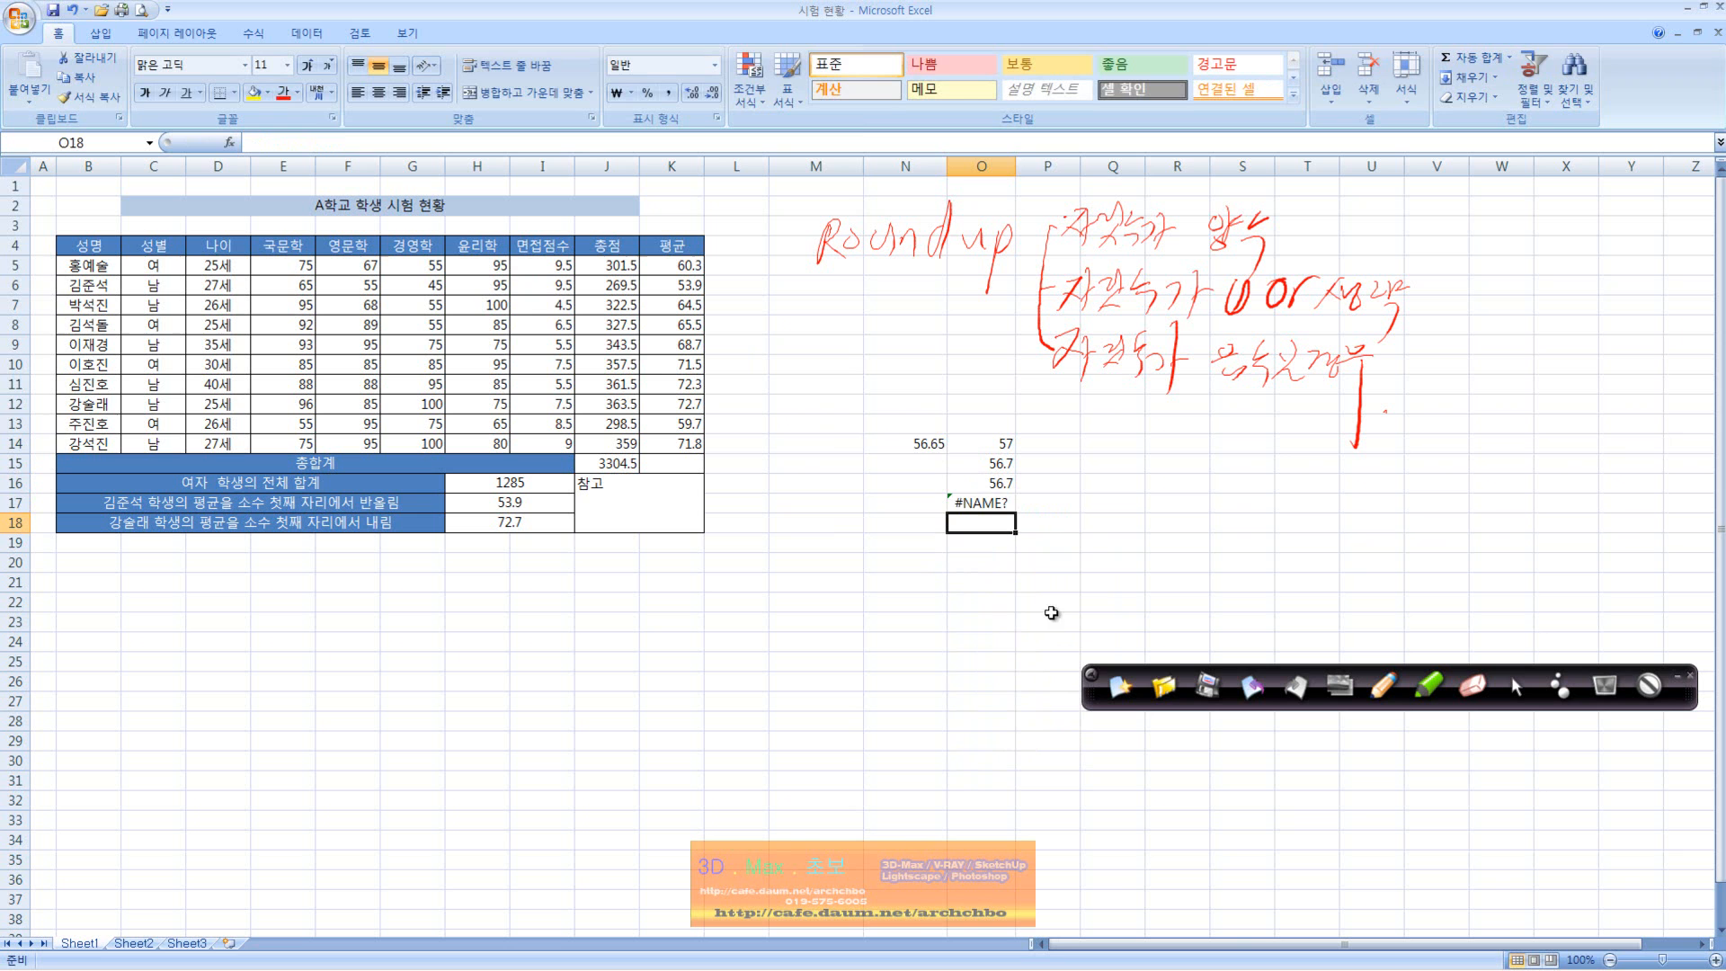
- Fix the function name in cell O17 to make the formula =ROUNDDOWN(N14,1), rounding the sample value down to one decimal place
left_click(982, 503)
left_click(267, 142)
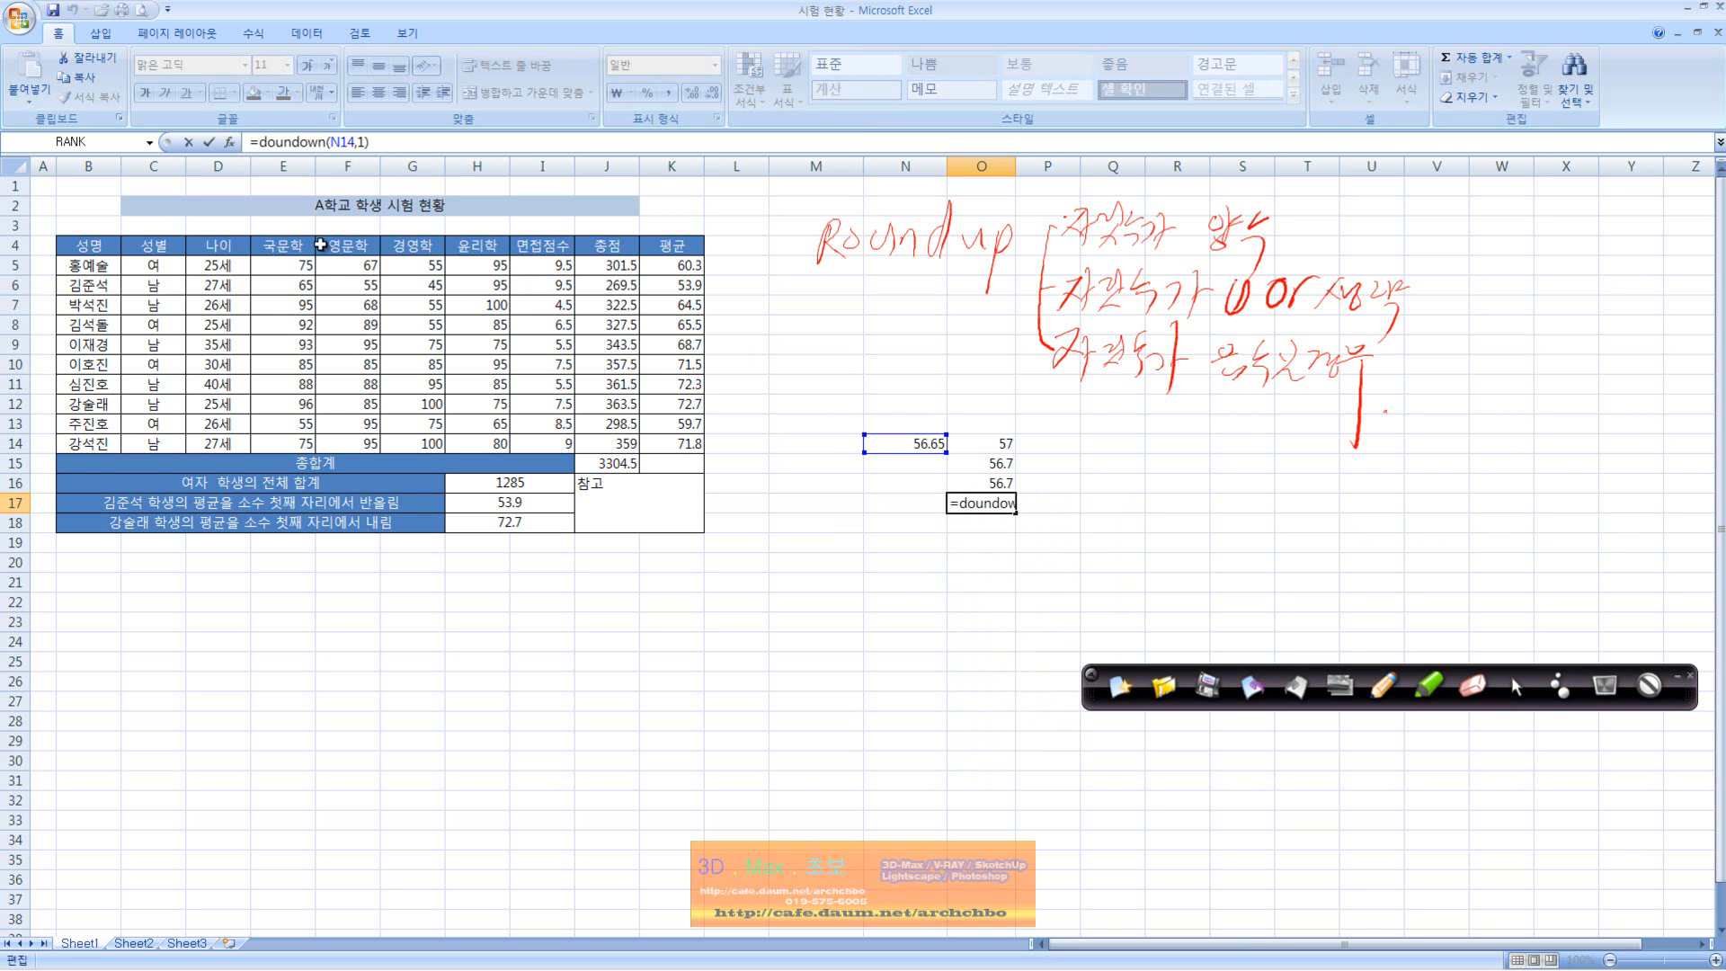
key("BackSpace")
type("r")
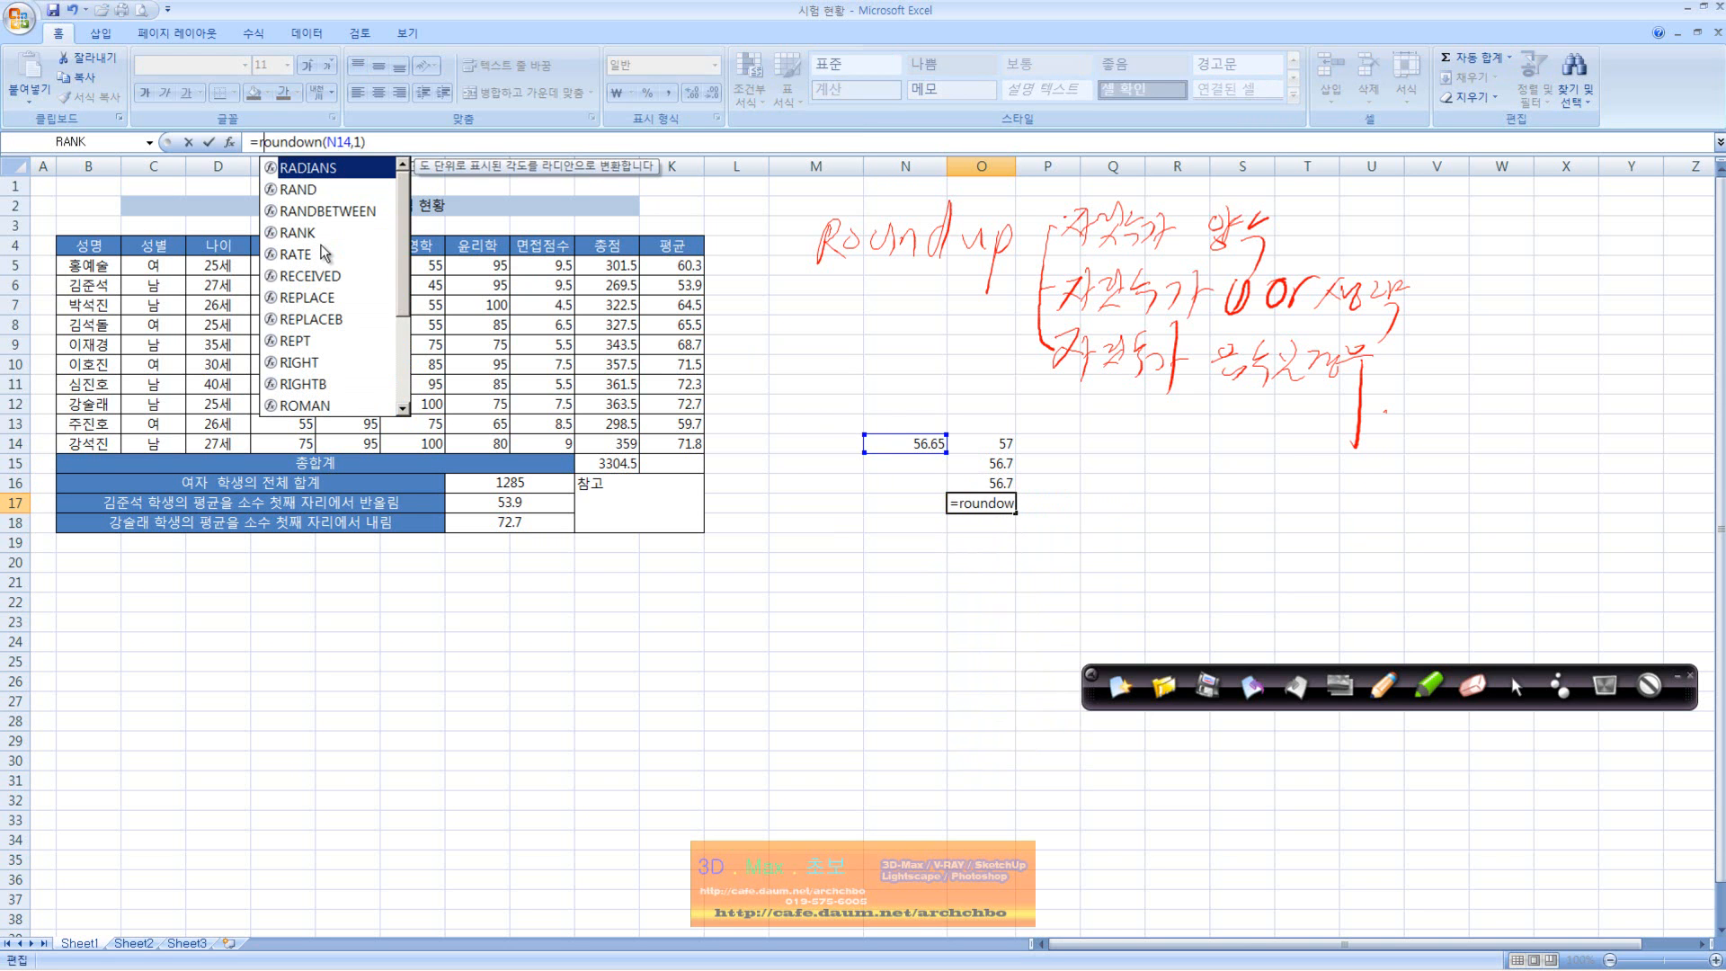
key("Right")
key("Right")
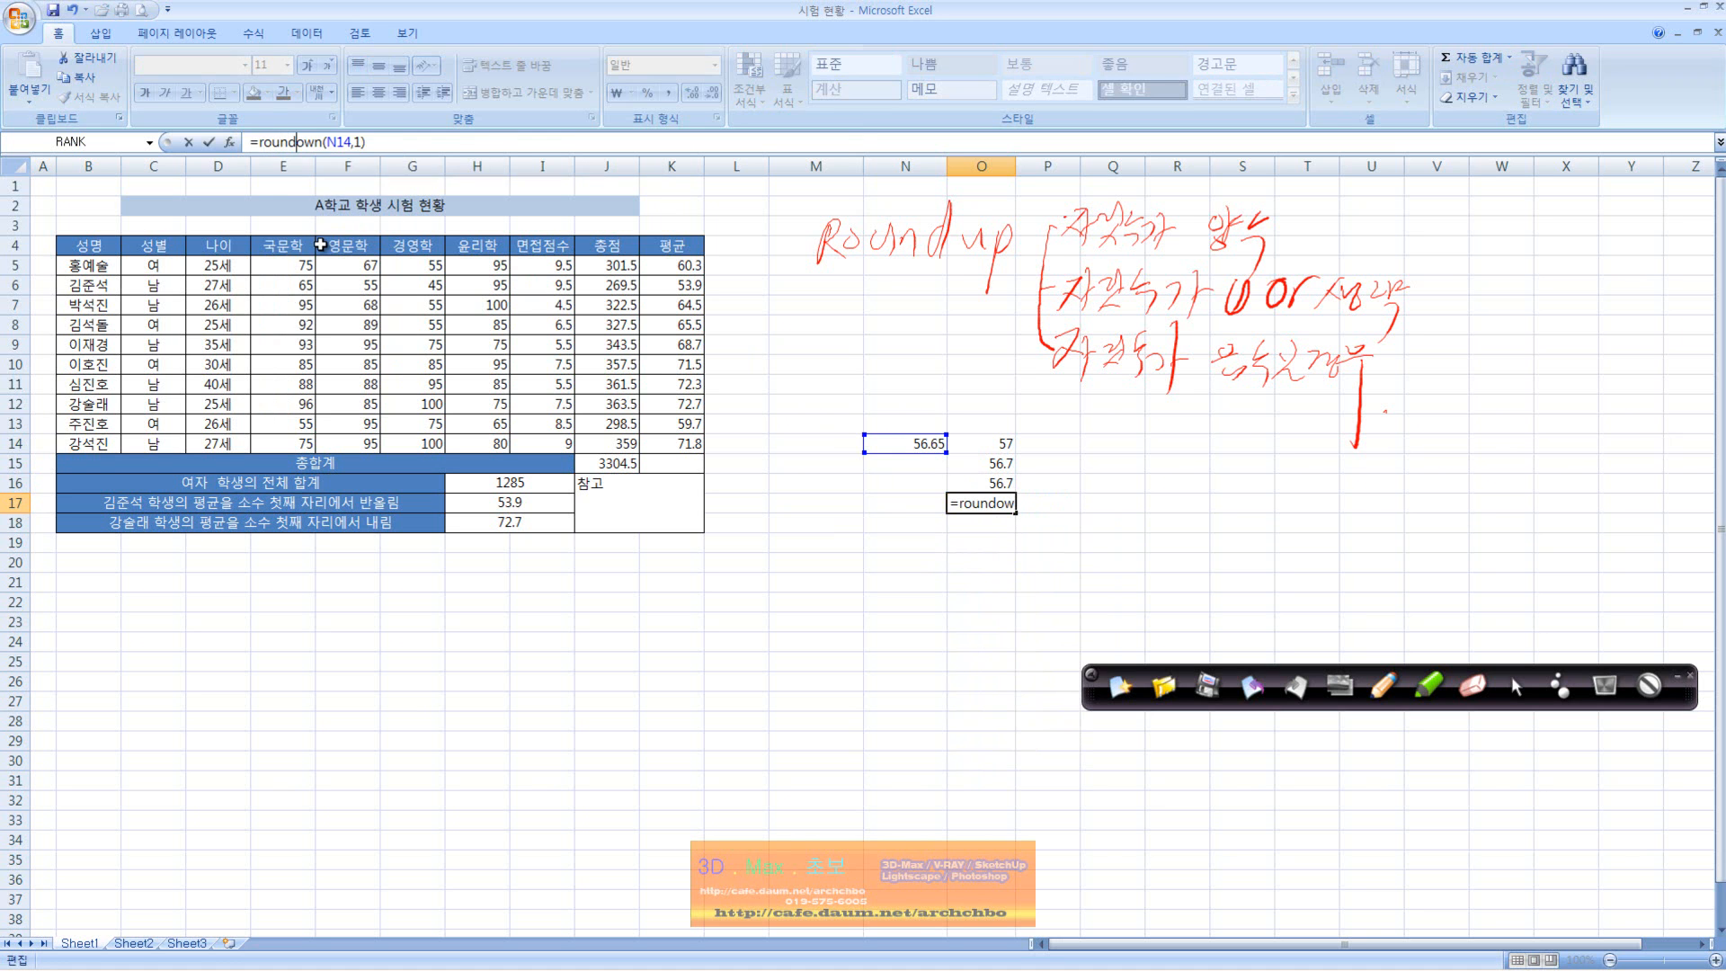
type("d")
key("Return")
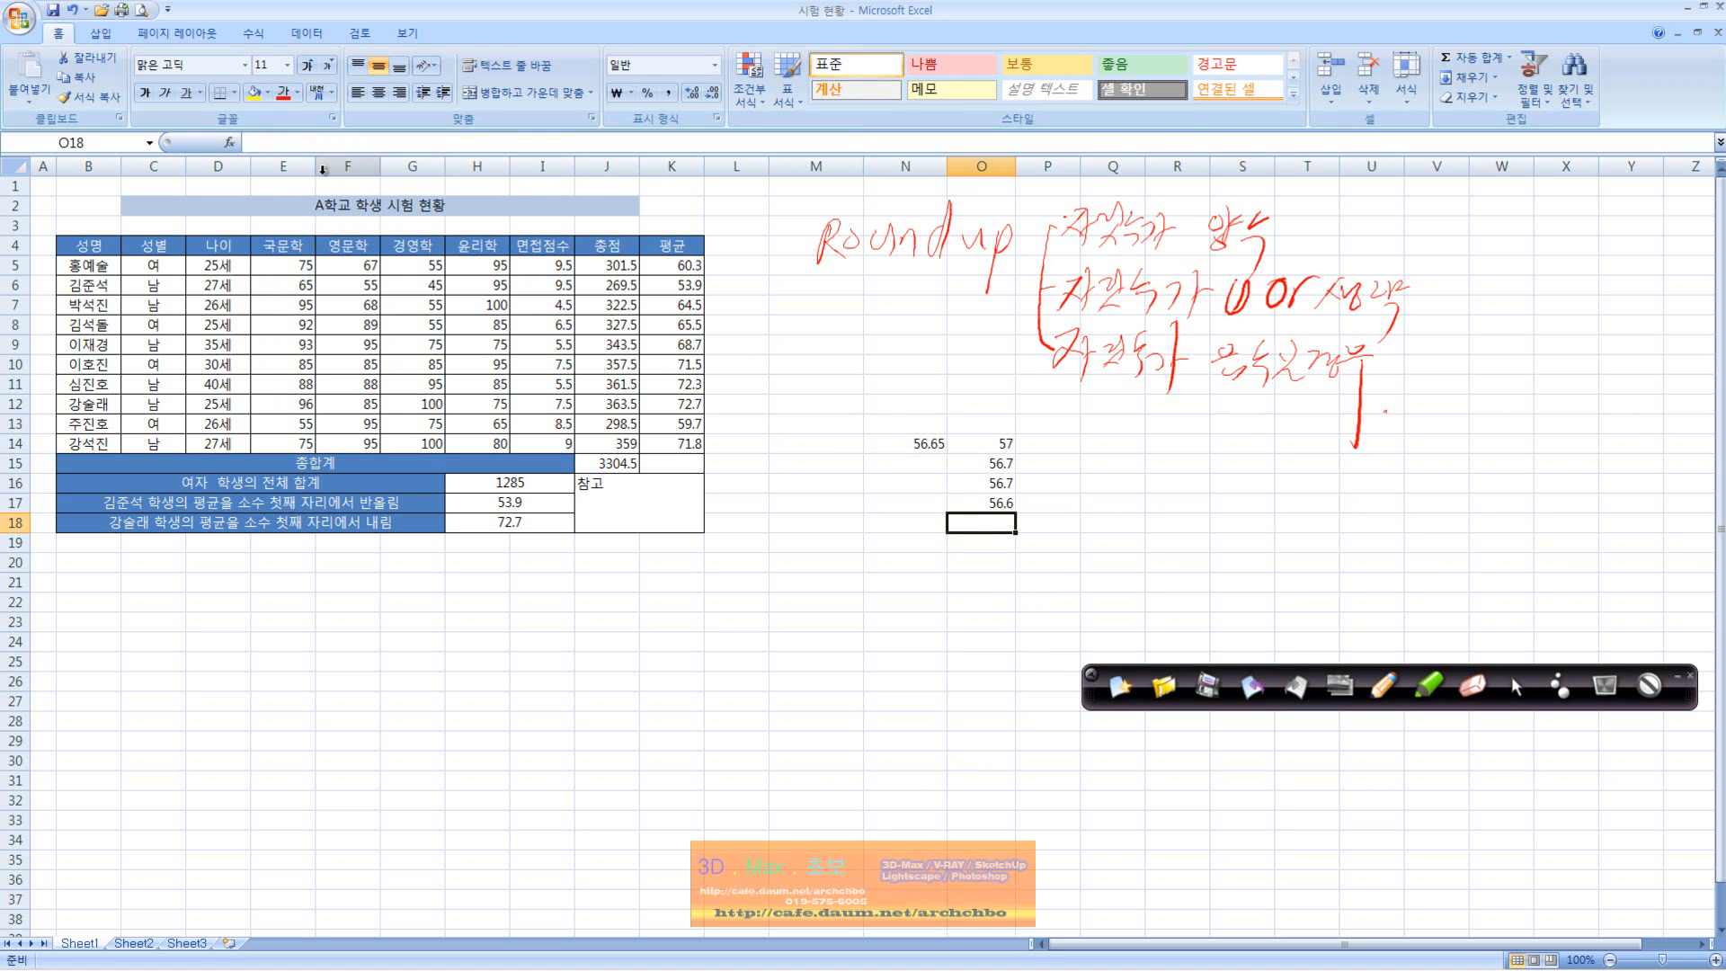
type("=rounm")
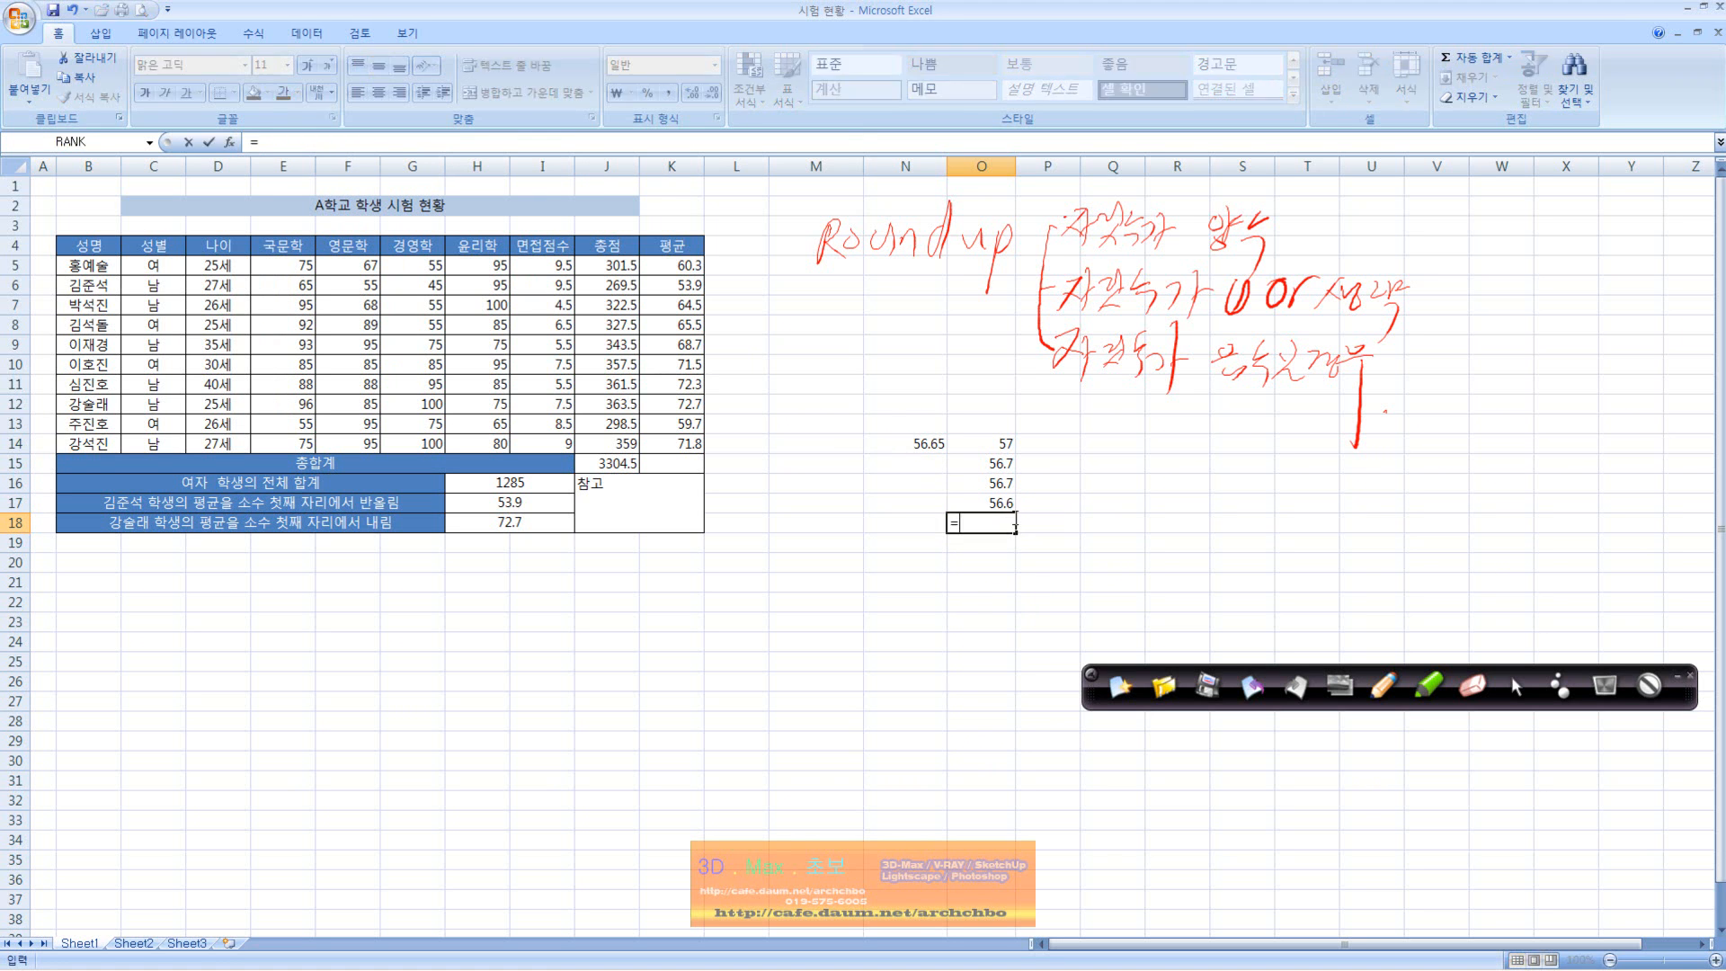
key("BackSpace")
type("n")
type("ddownb")
key("BackSpace")
key("BackSpace")
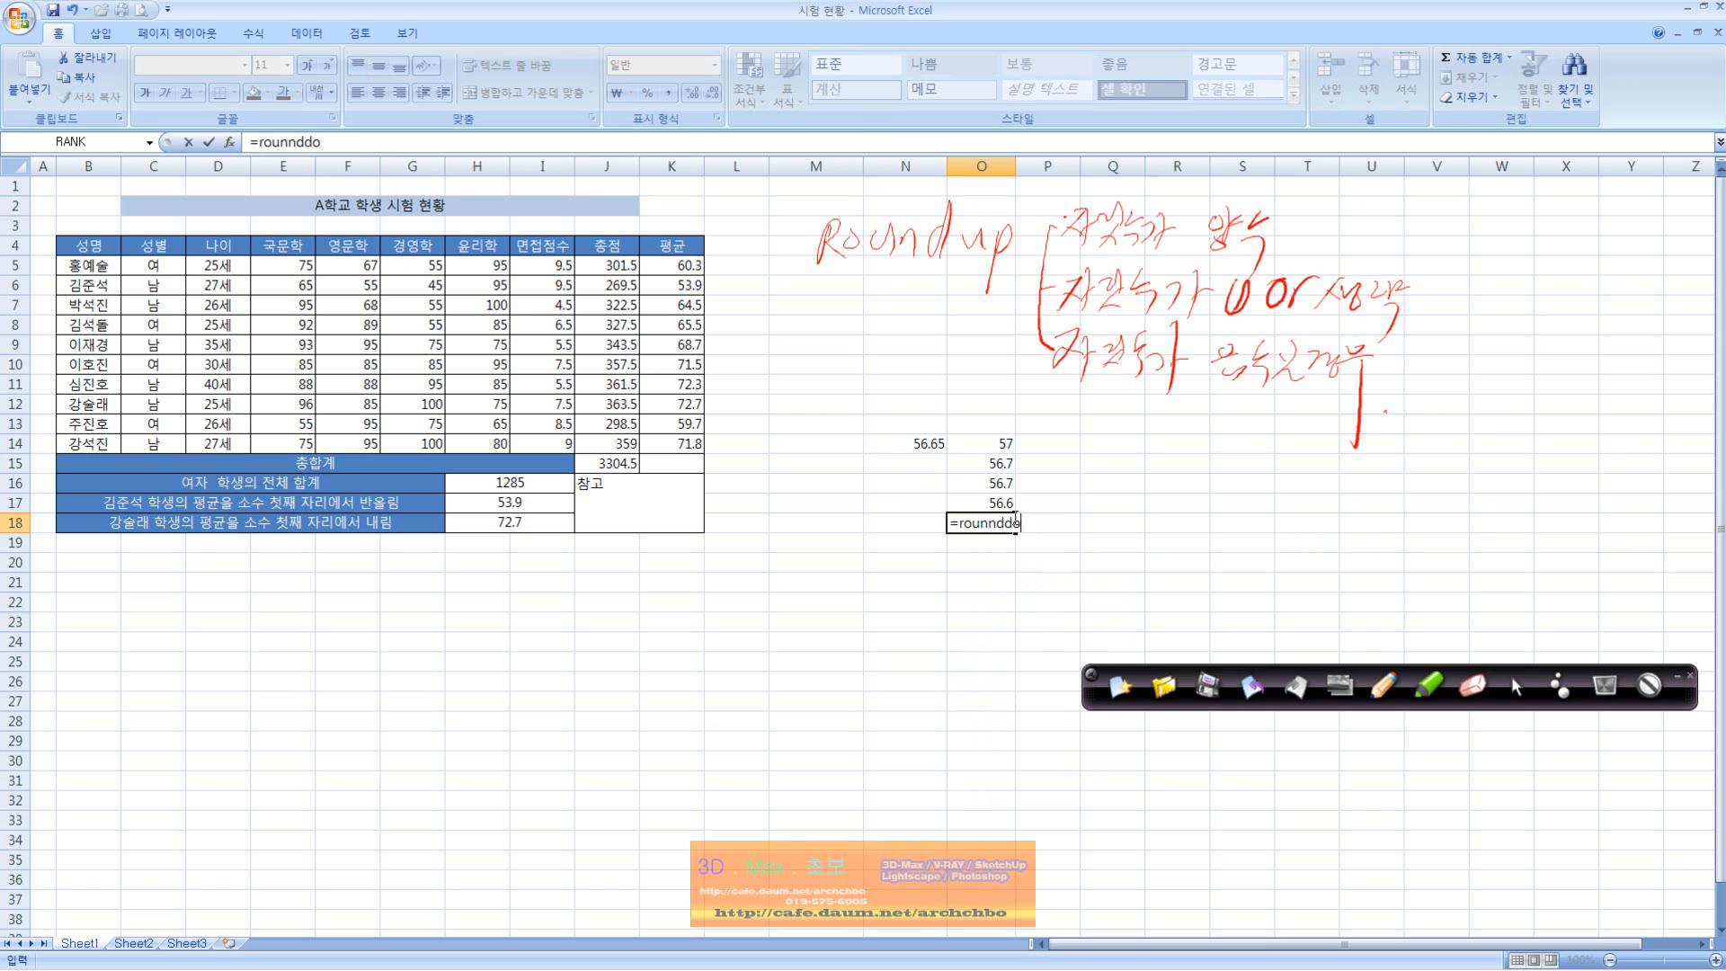
key("Left")
key("Left")
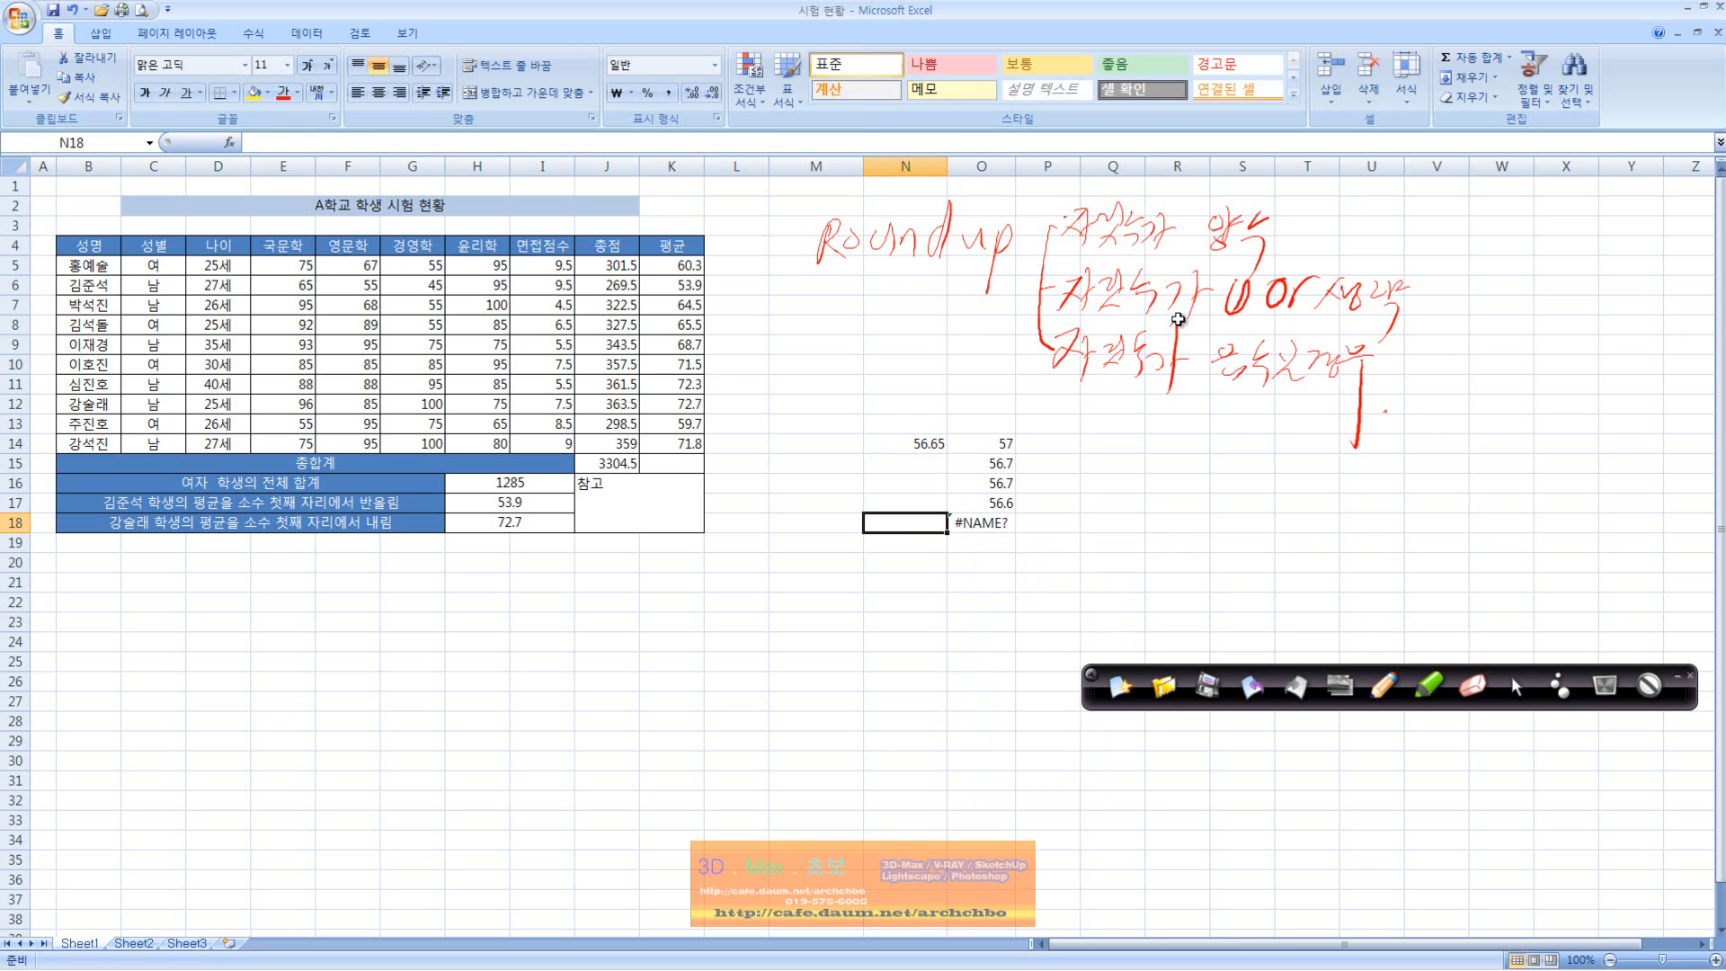
key("Right")
key("Right")
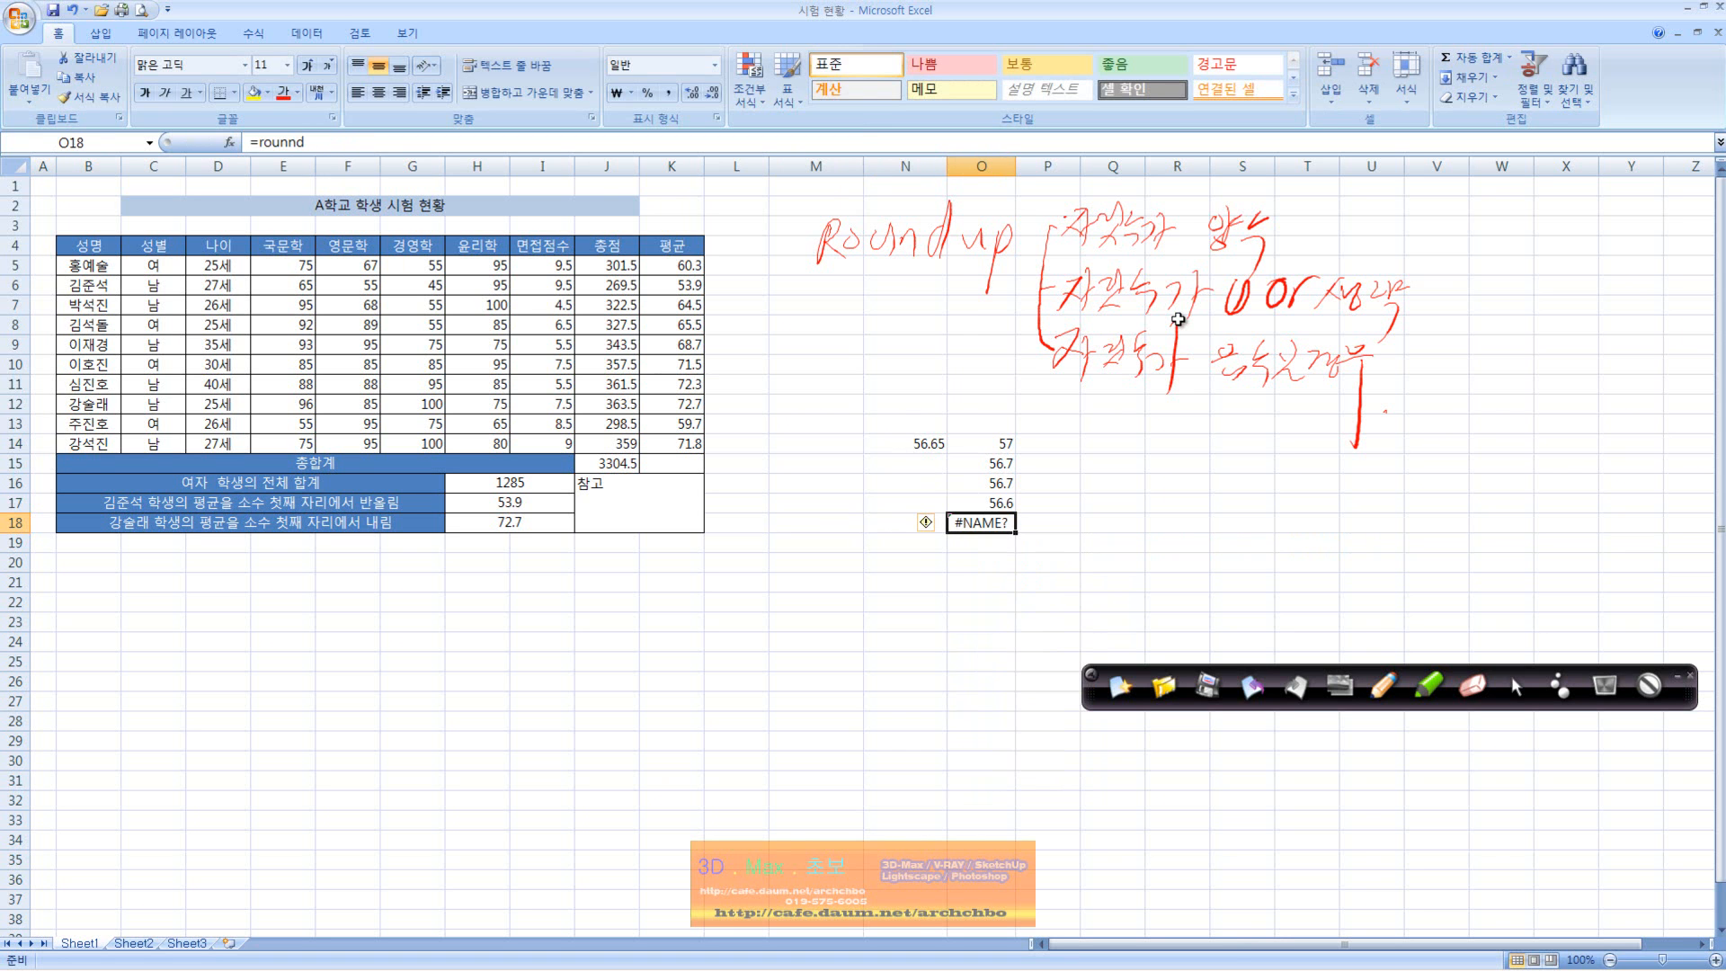
- Replace the contents of cell O18 with =ROUNDDOWN(N14,2) and compare it with the formula in O17
key("Delete")
type("=ro")
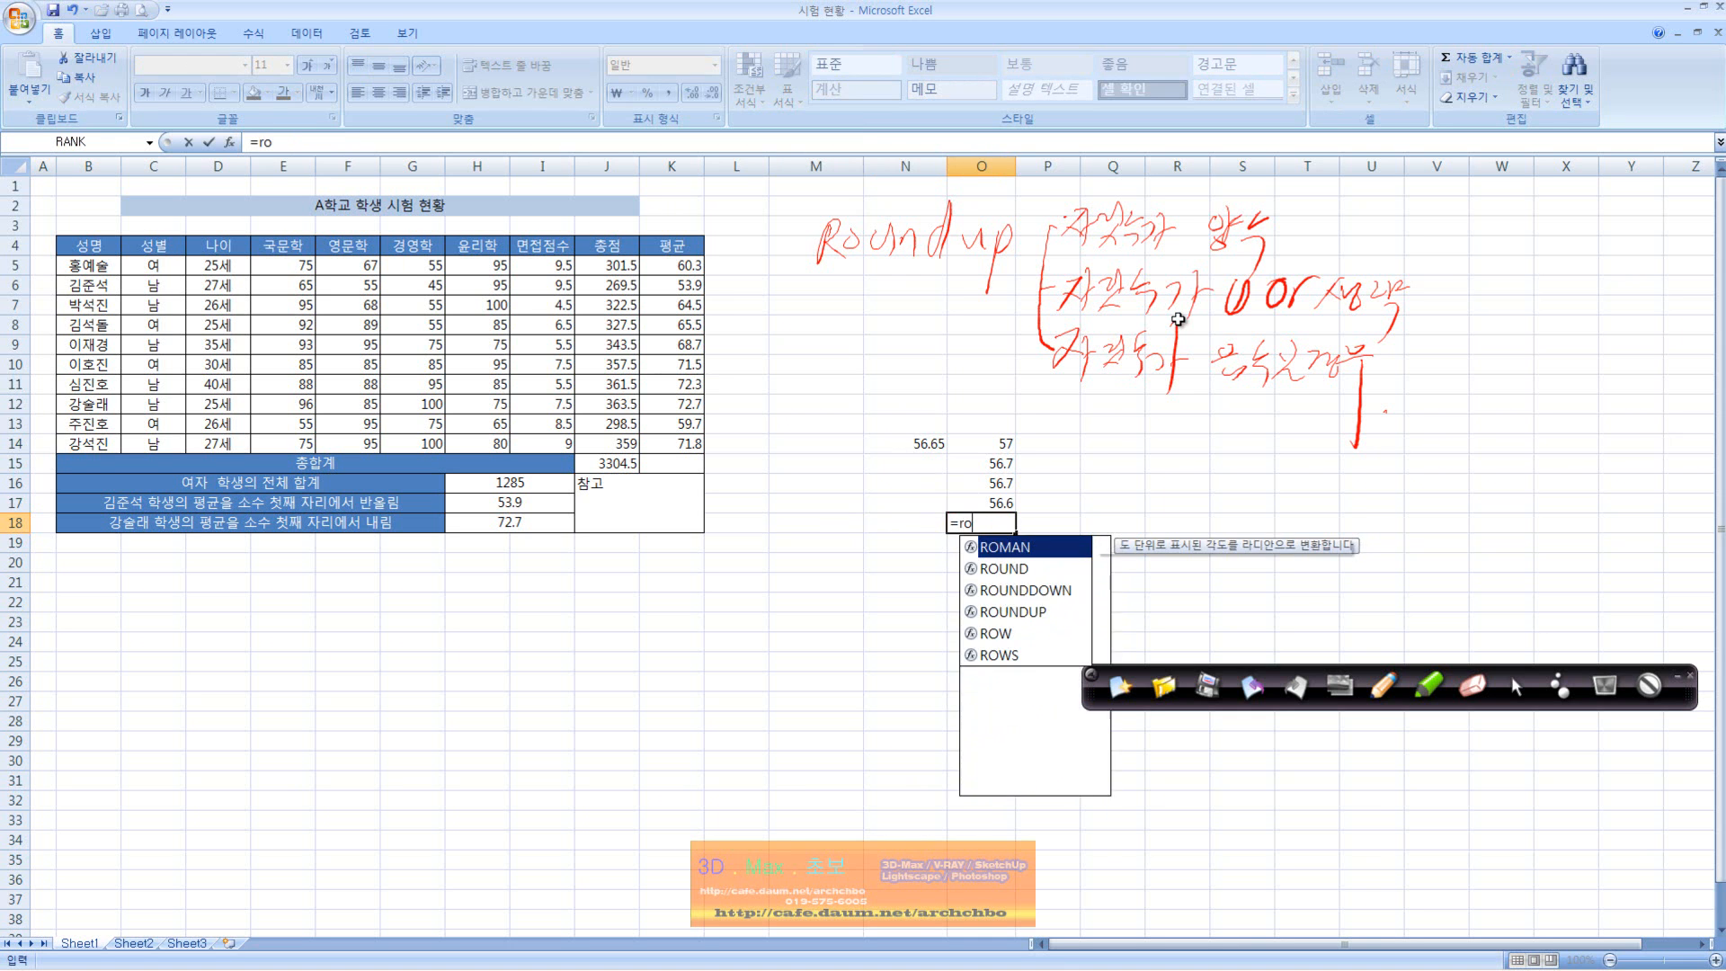
type("unddown(")
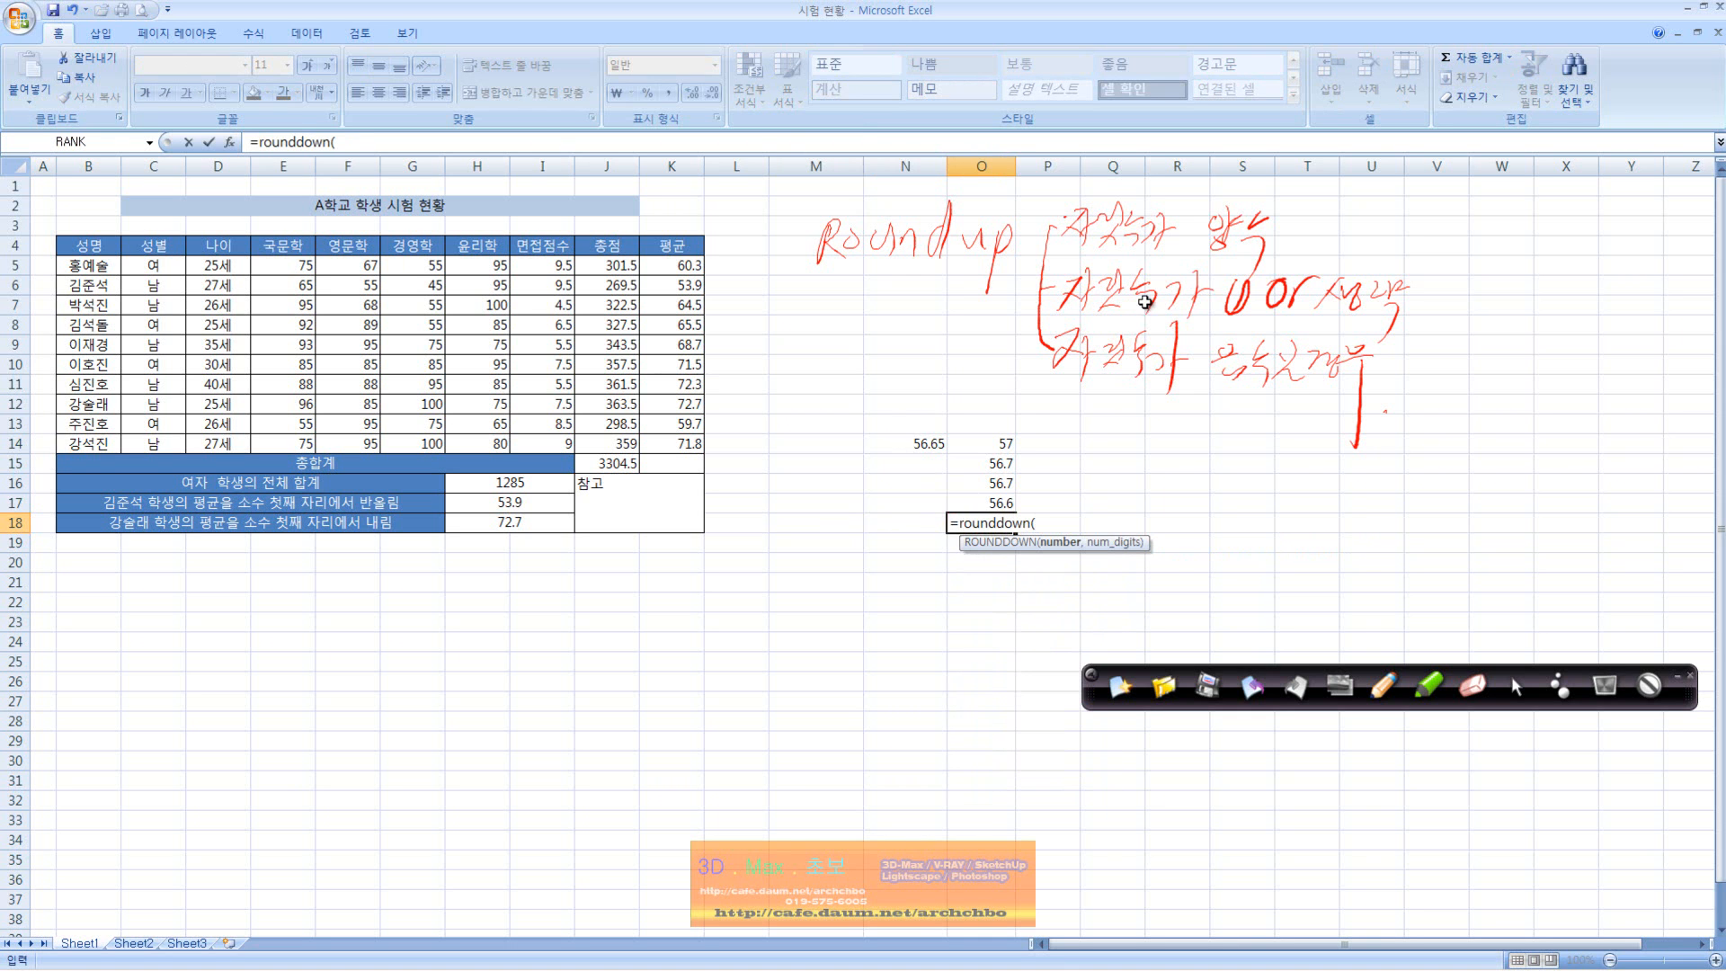
left_click(923, 444)
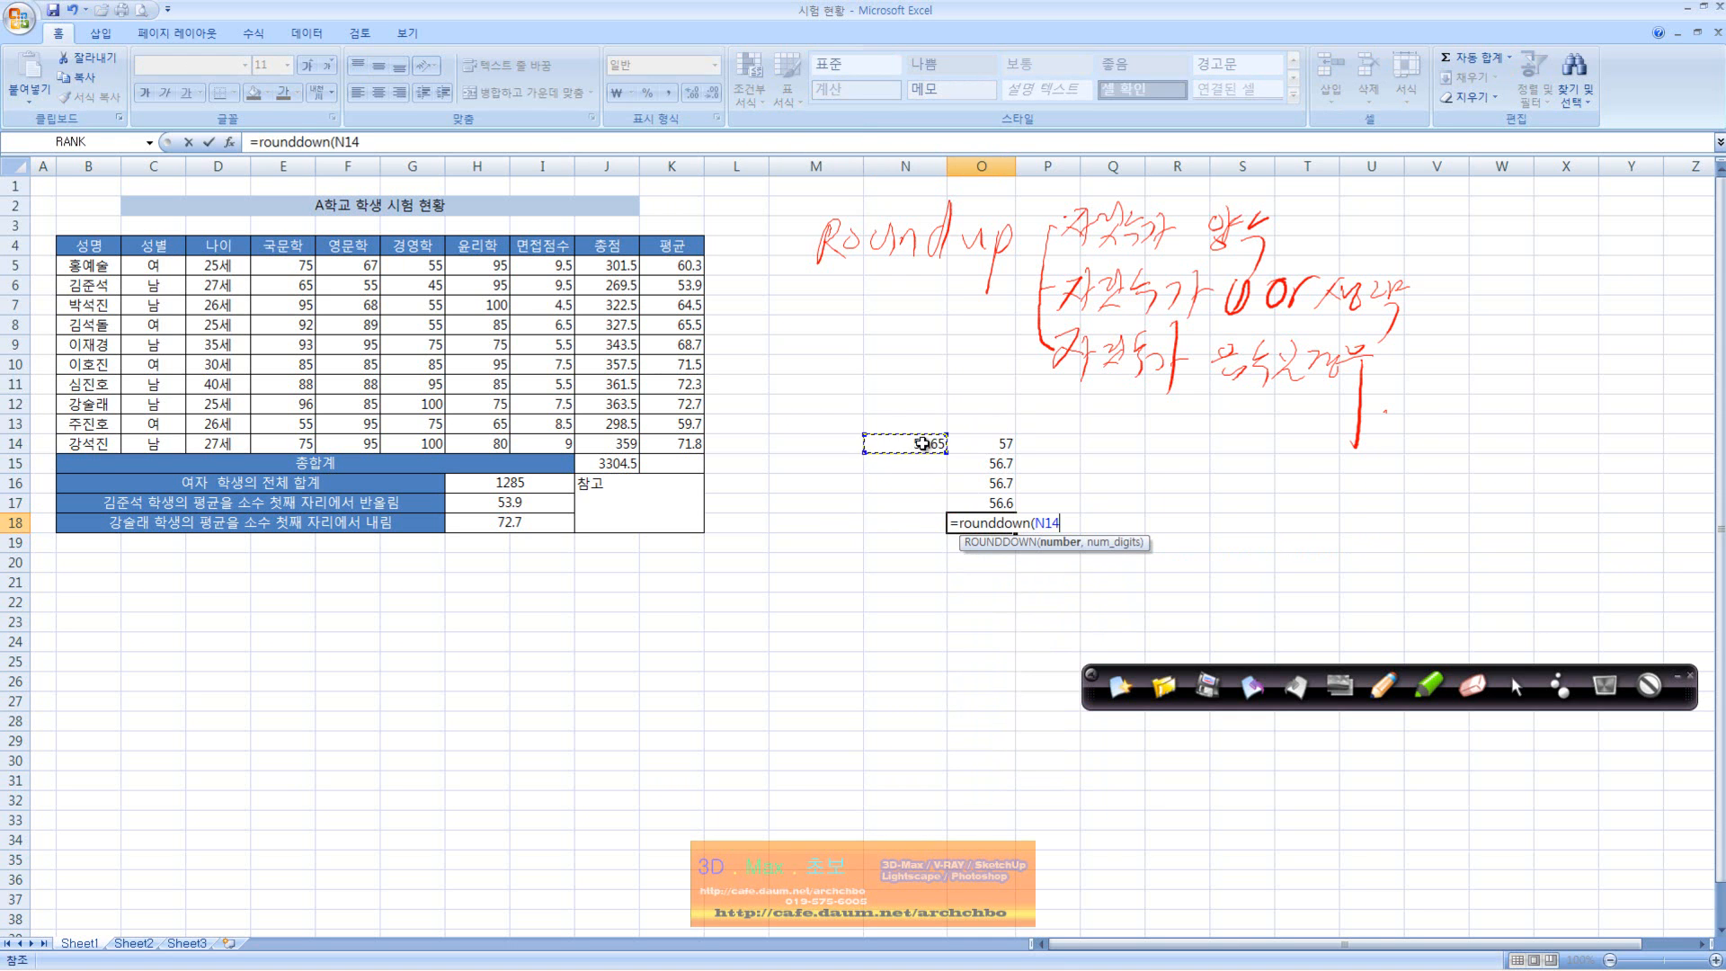
type(",2")
key("Return")
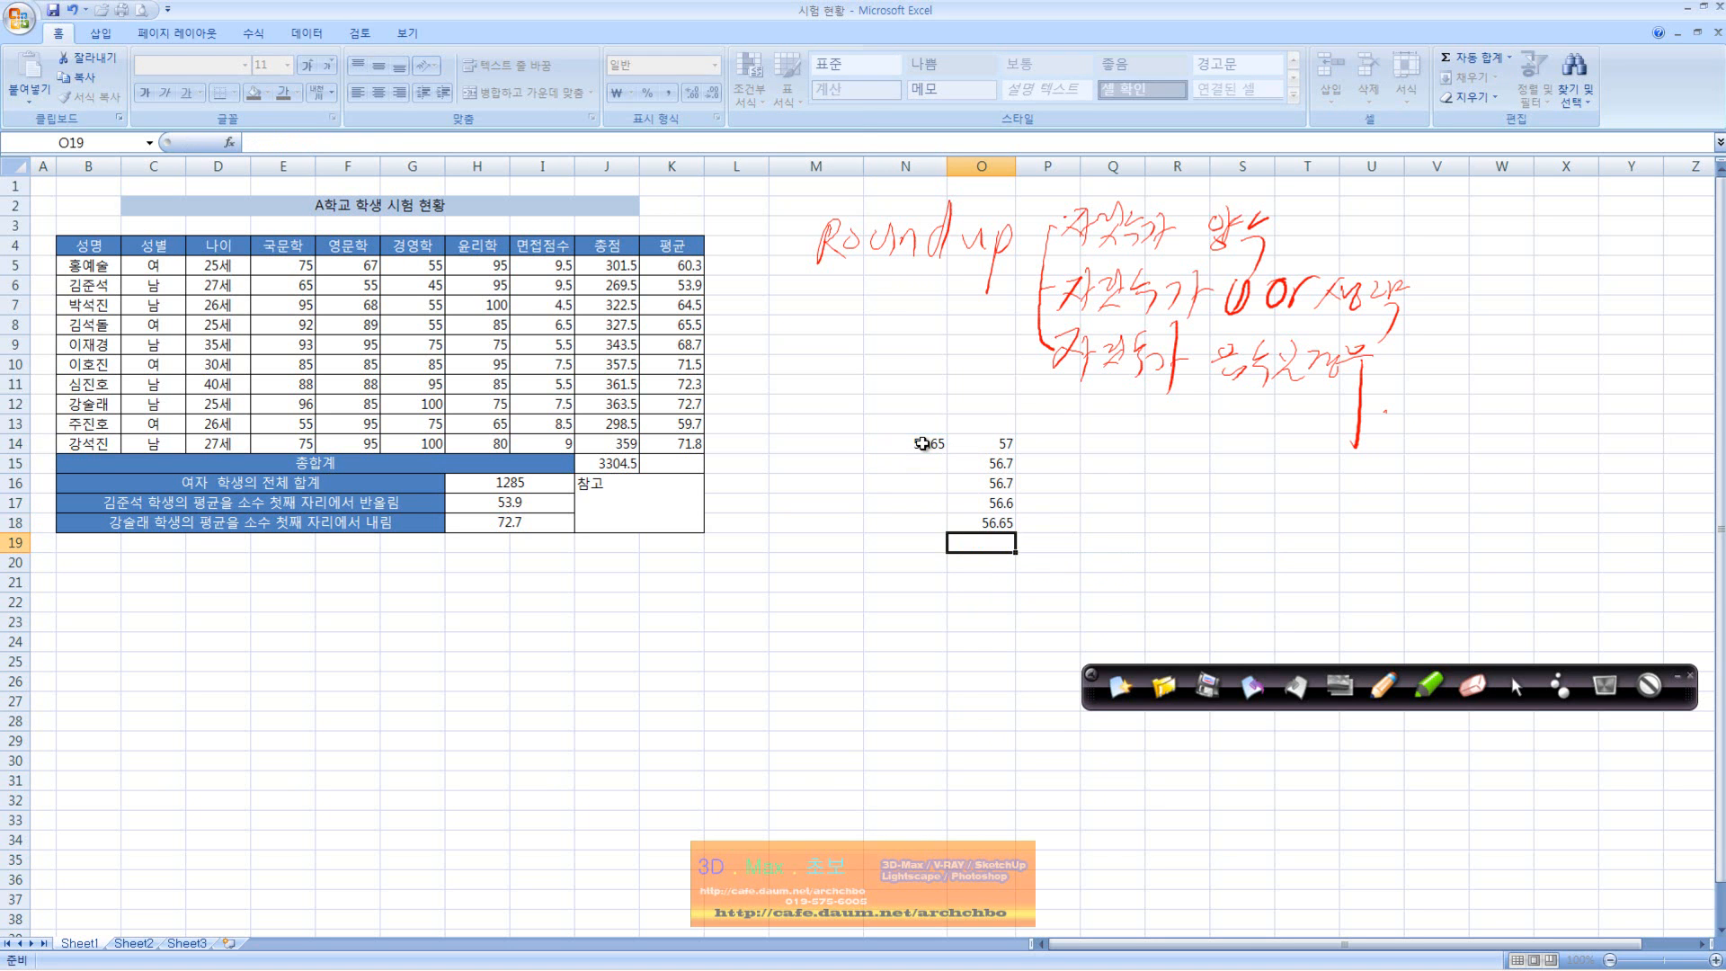
left_click(976, 504)
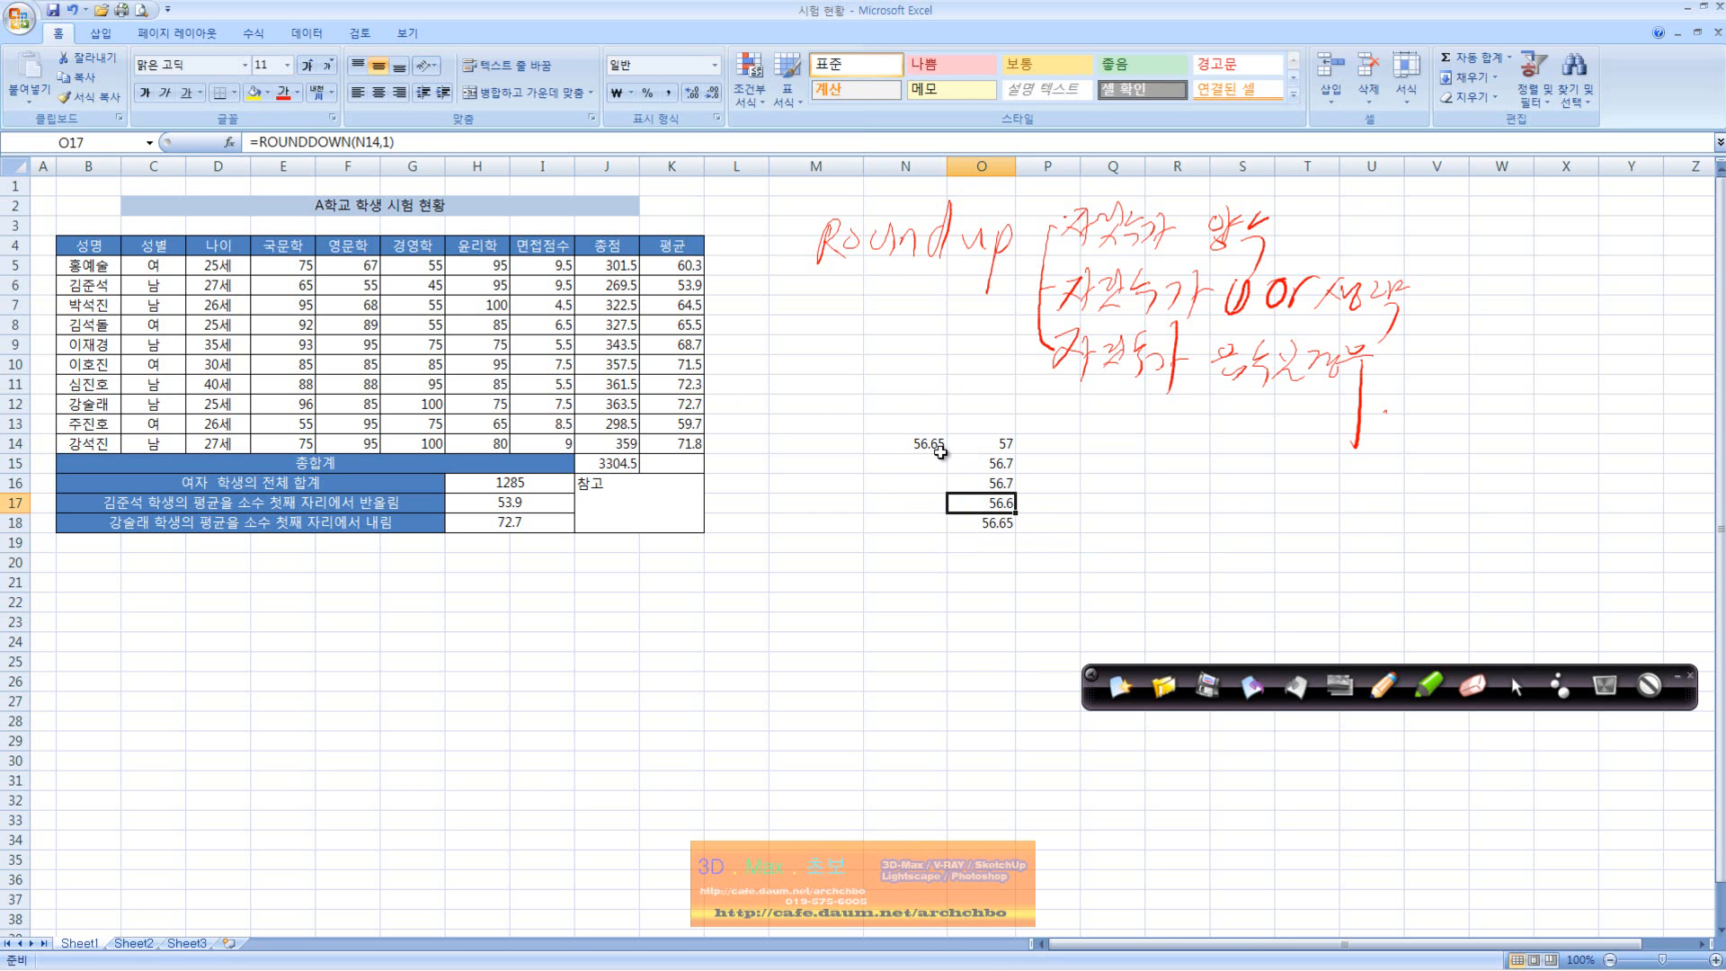
left_click(1011, 521)
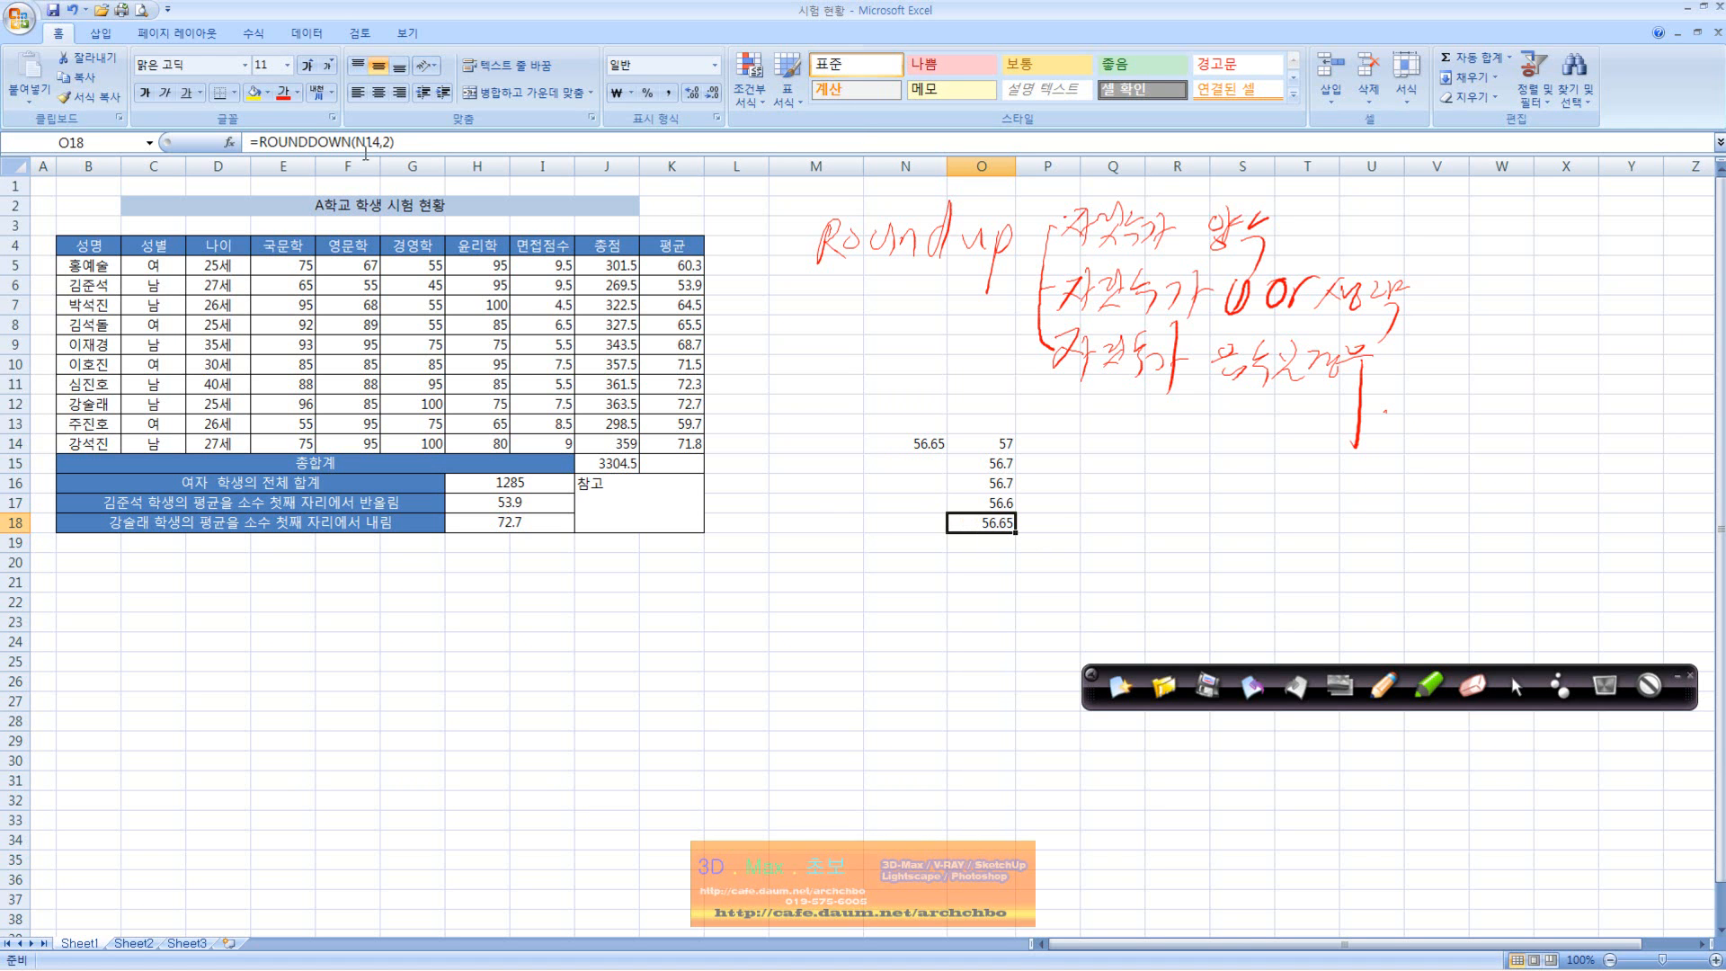
left_click(1026, 522)
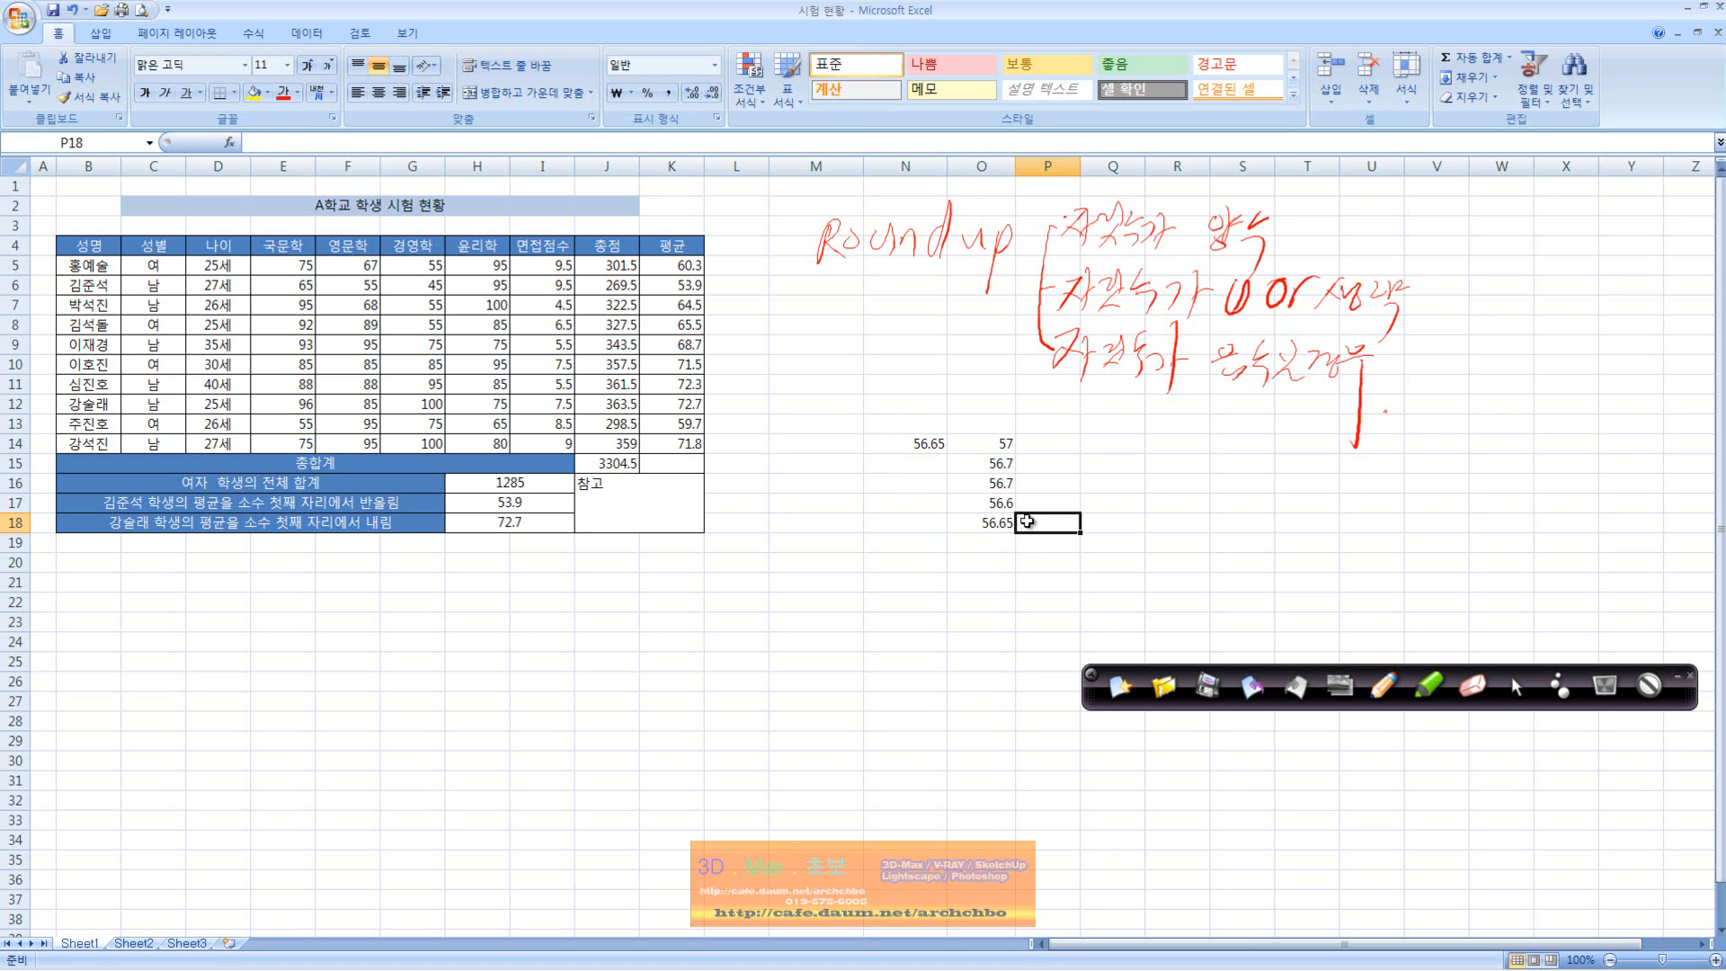
type("=")
key("Escape")
- Enter =ROUNDUP(N14,1) in cell P17 to round the sample value up to one decimal place, and review its formula
key("Up")
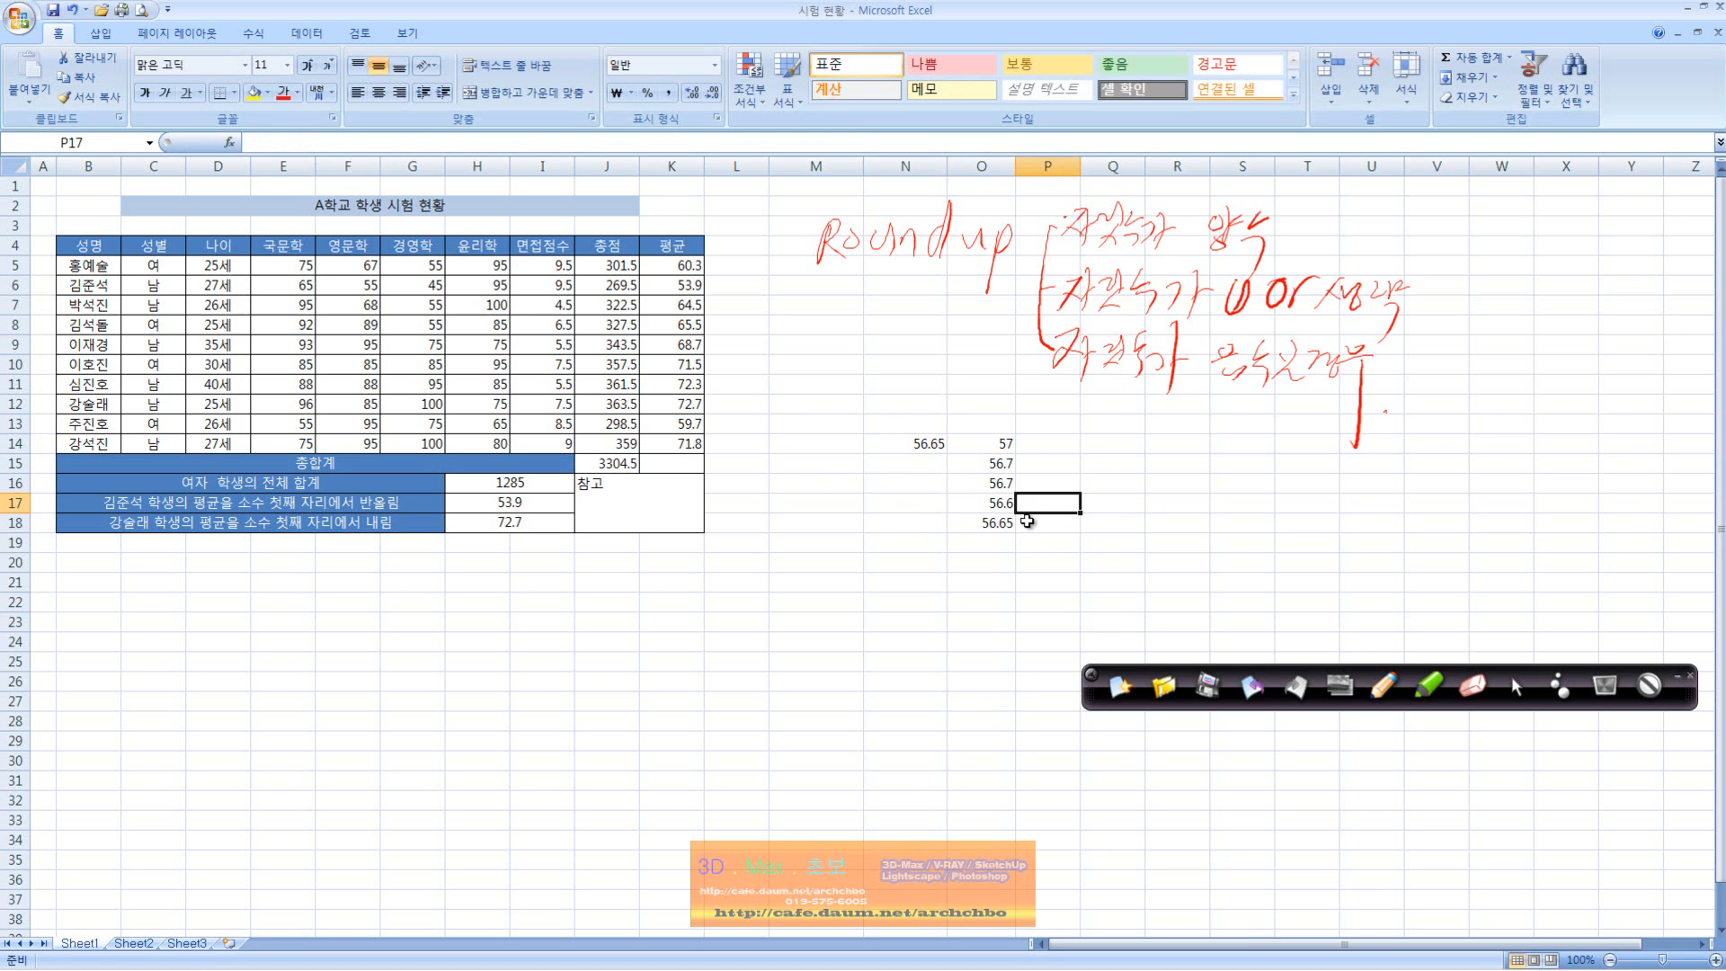
type("=round")
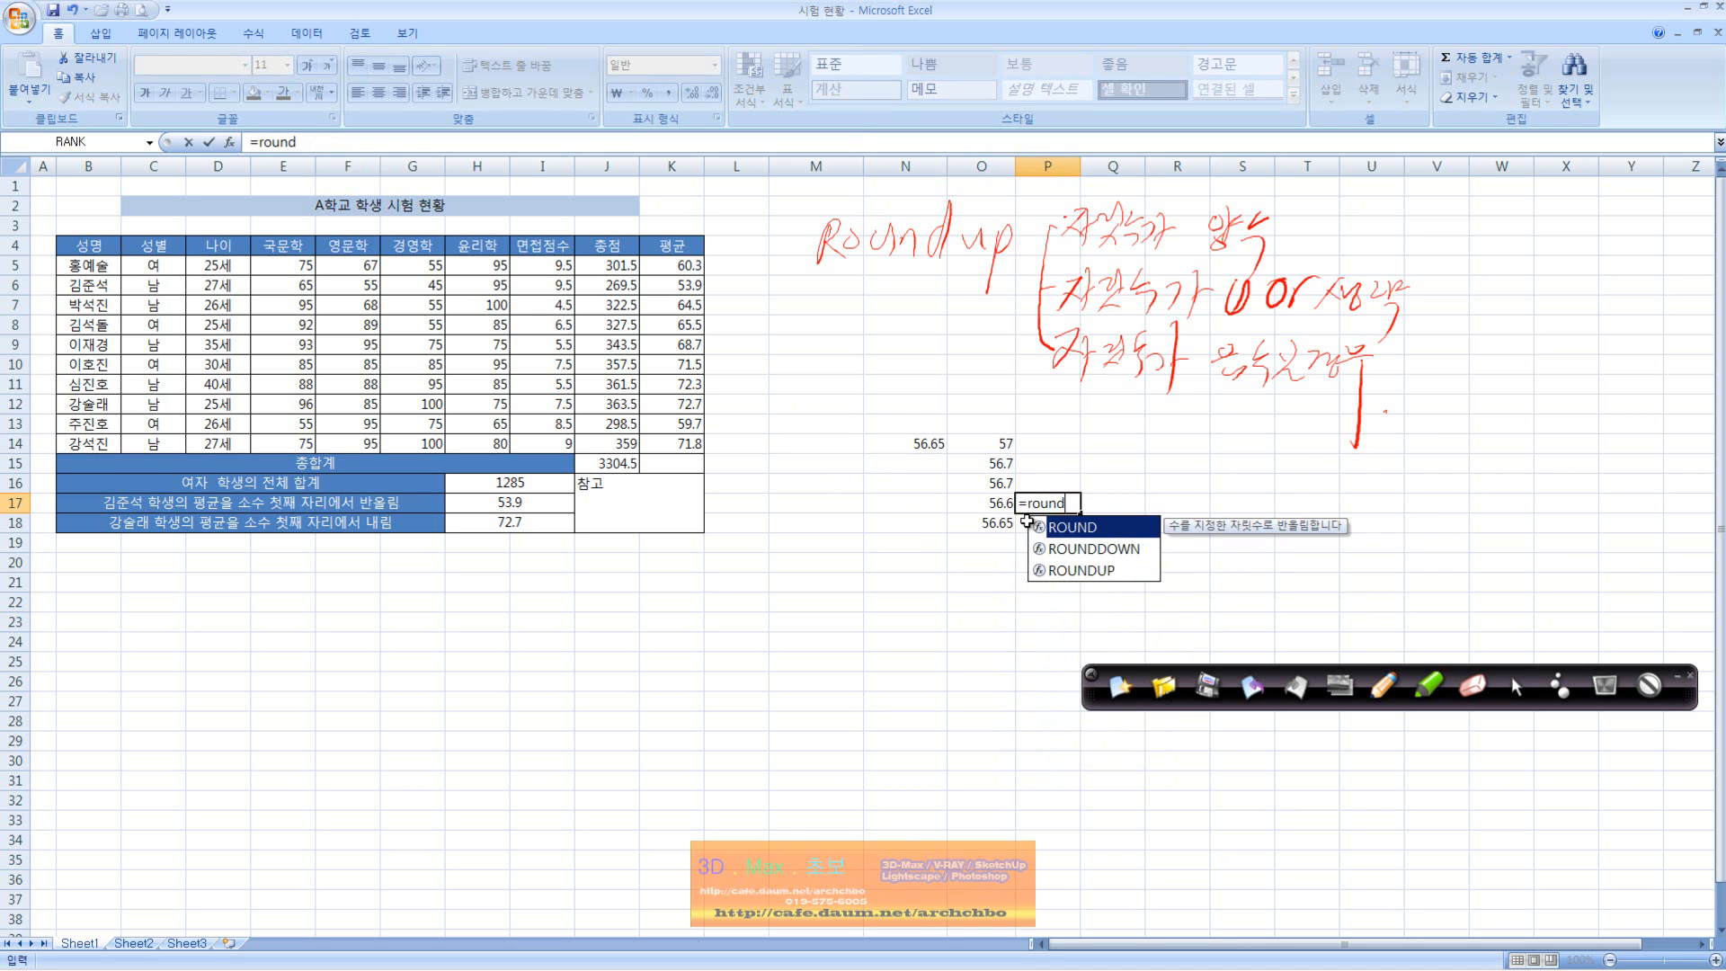
type("up(")
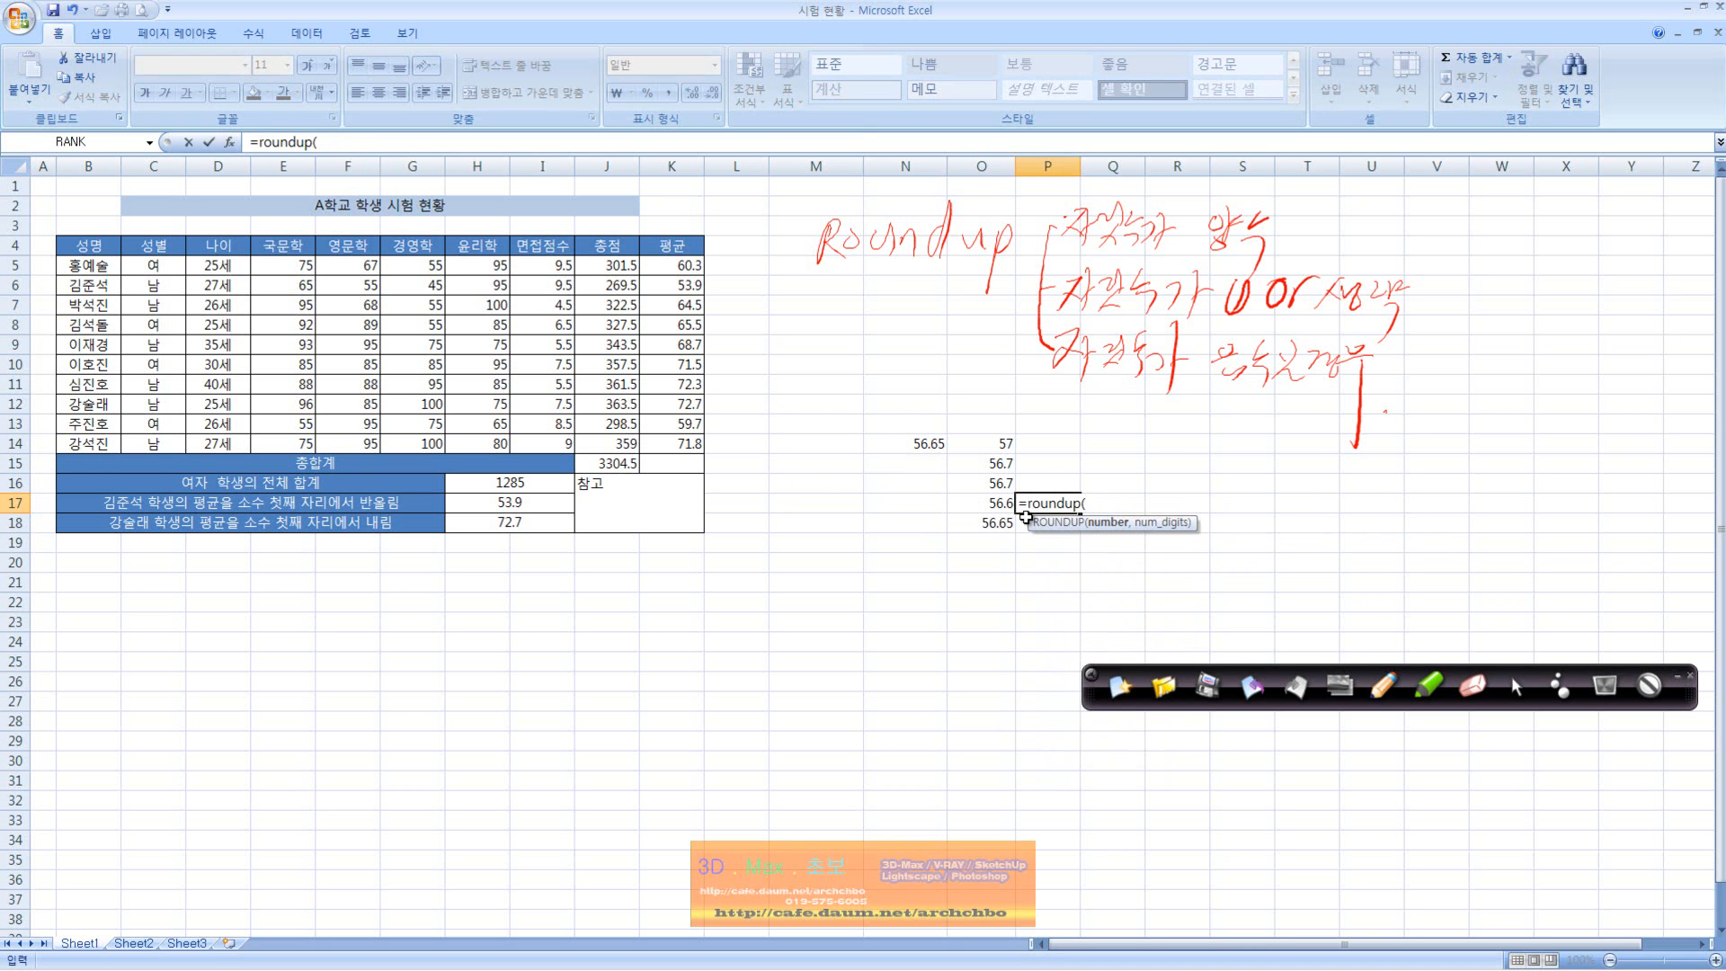
left_click(930, 442)
type(",")
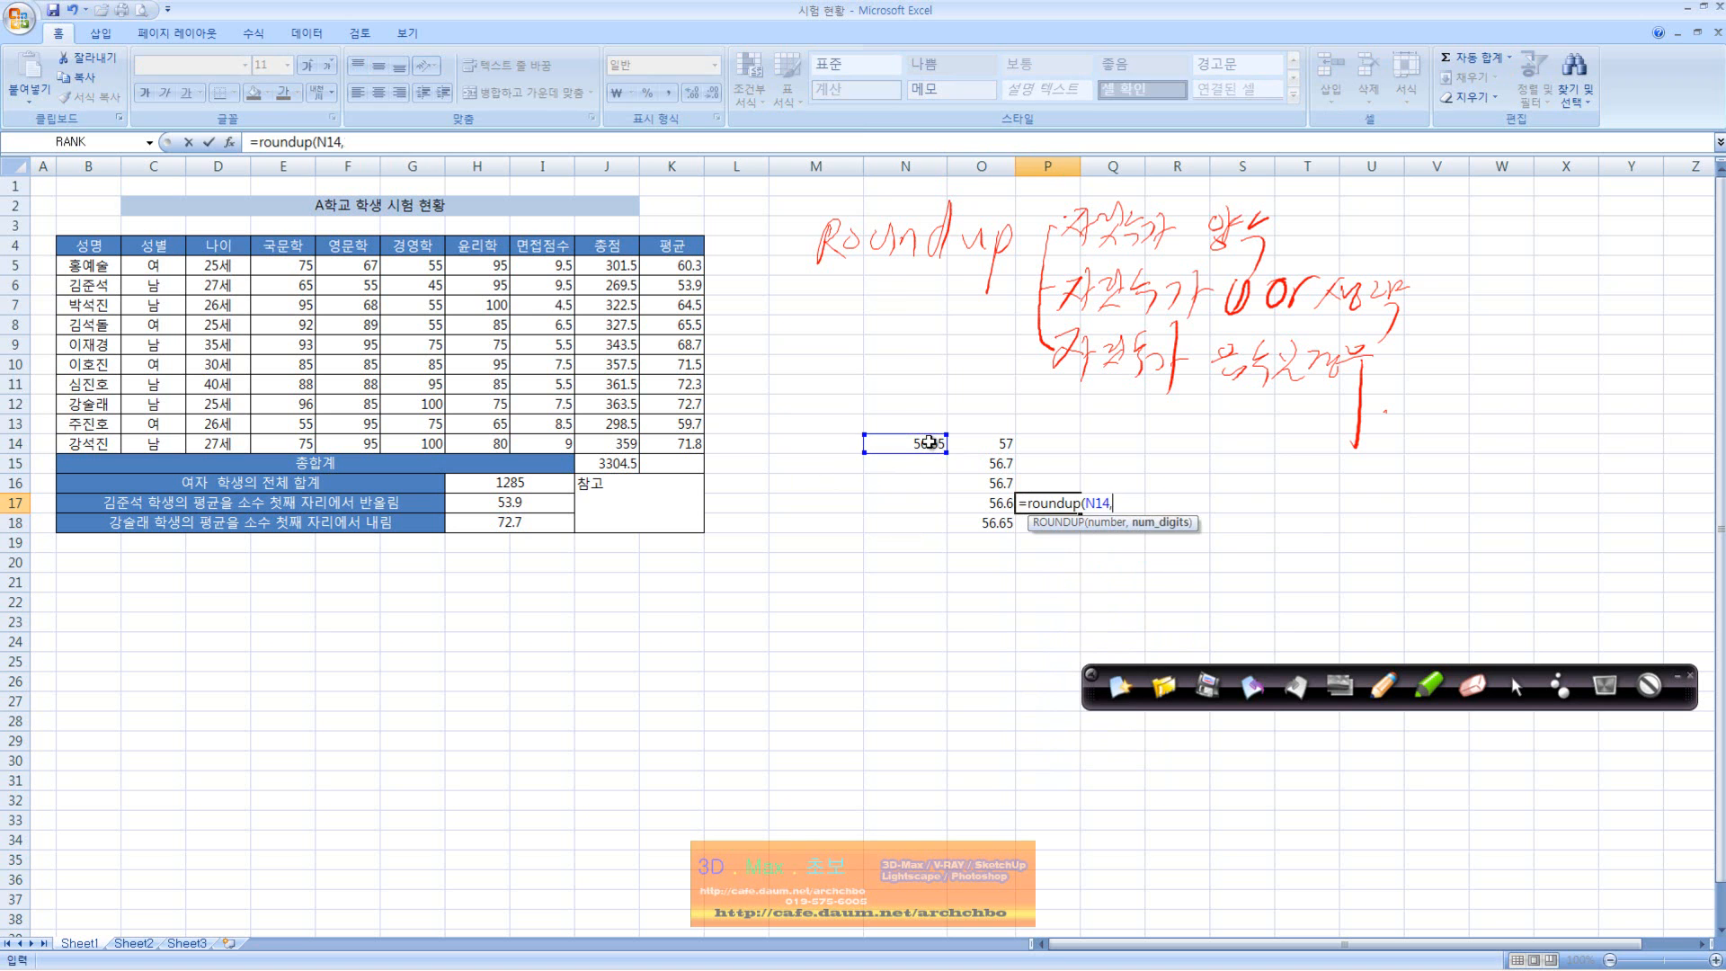
type("1)")
key("Return")
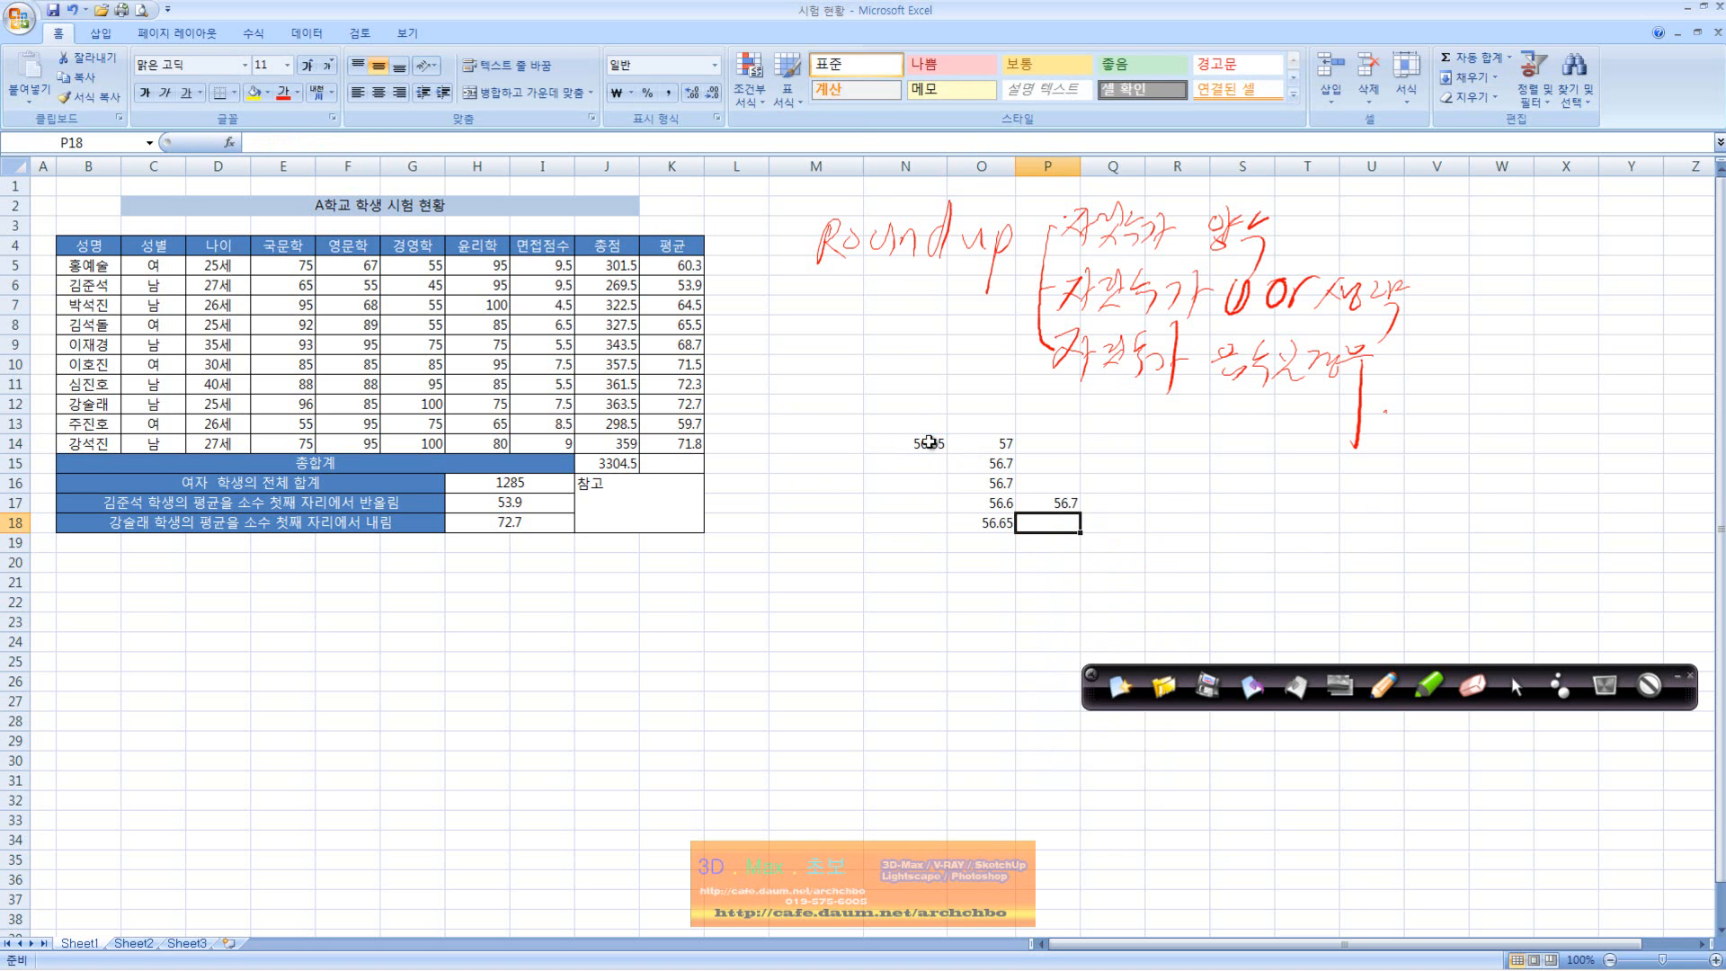
left_click(1051, 505)
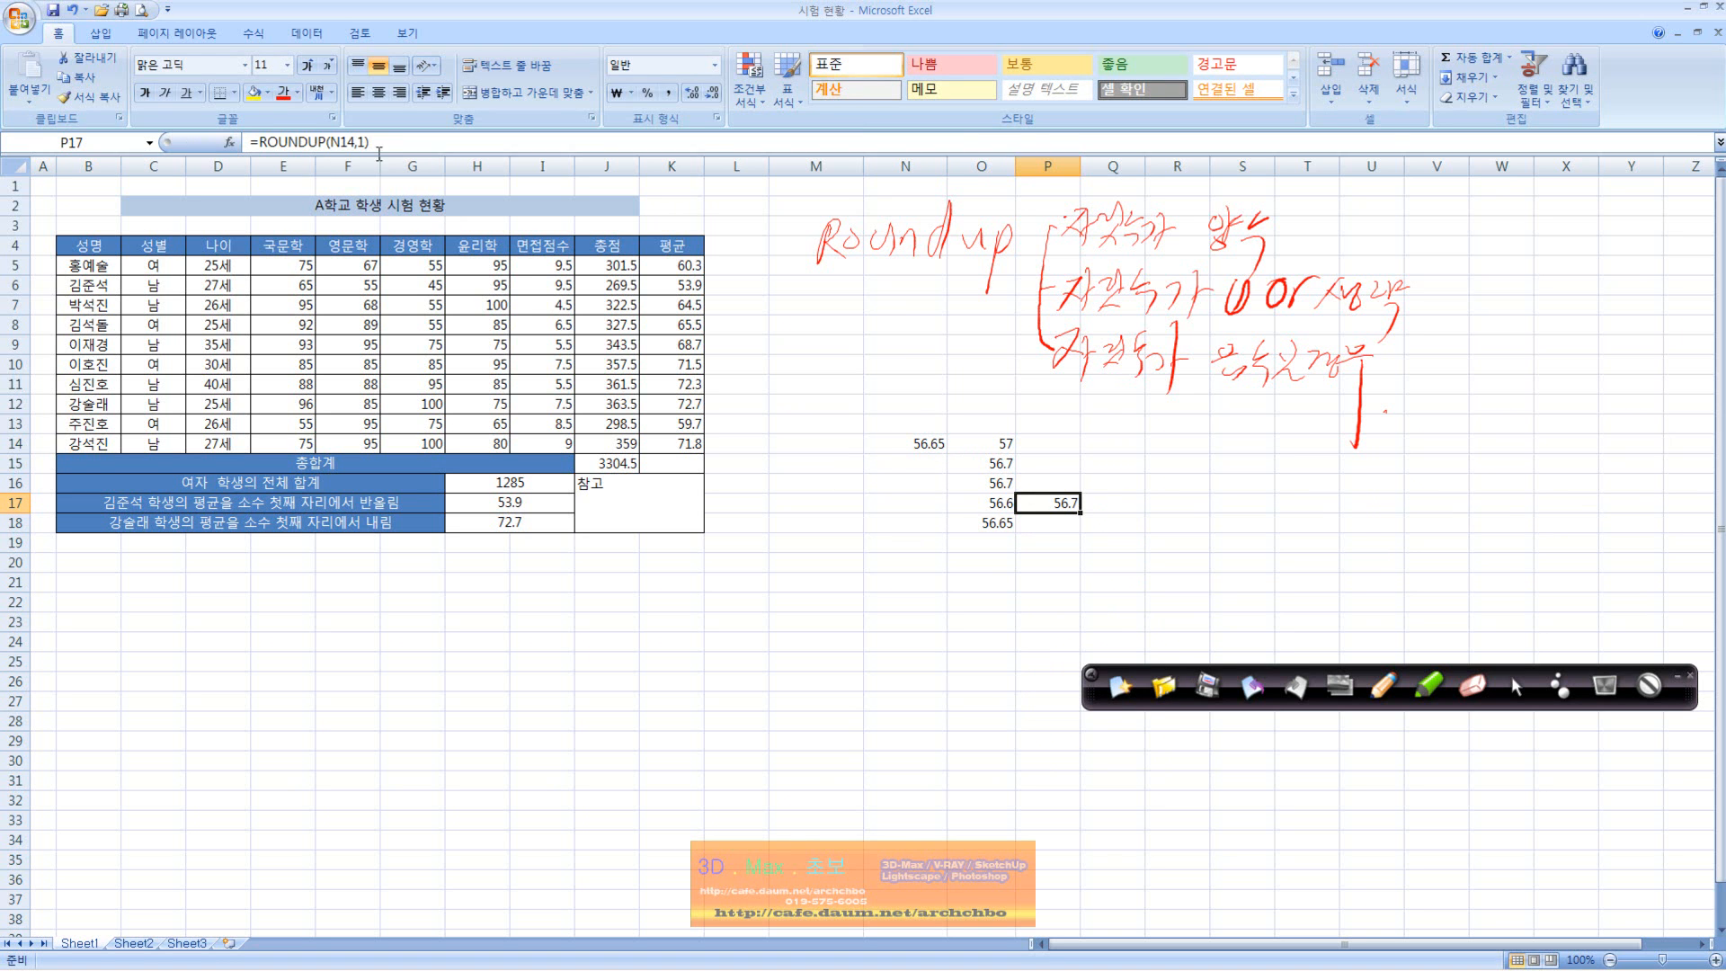
- Enter =ROUNDUP(N14,2) in cell P18 and compare it with the ROUNDDOWN formula in cell O18
left_click(1042, 525)
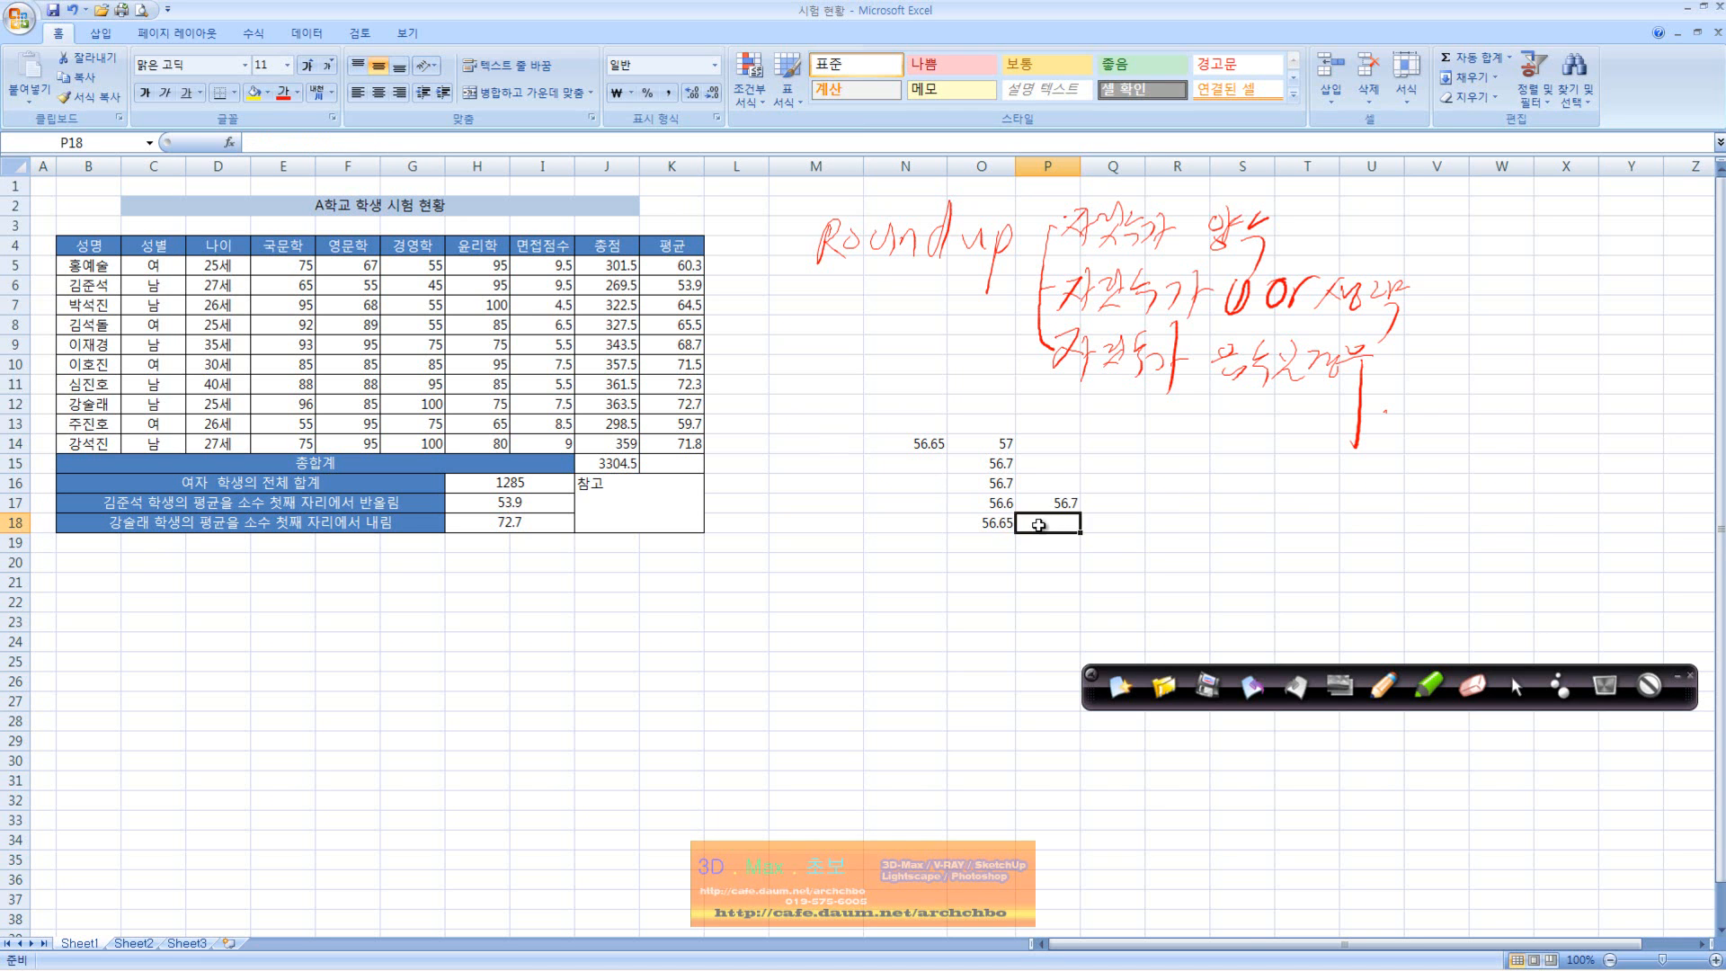
type("=round")
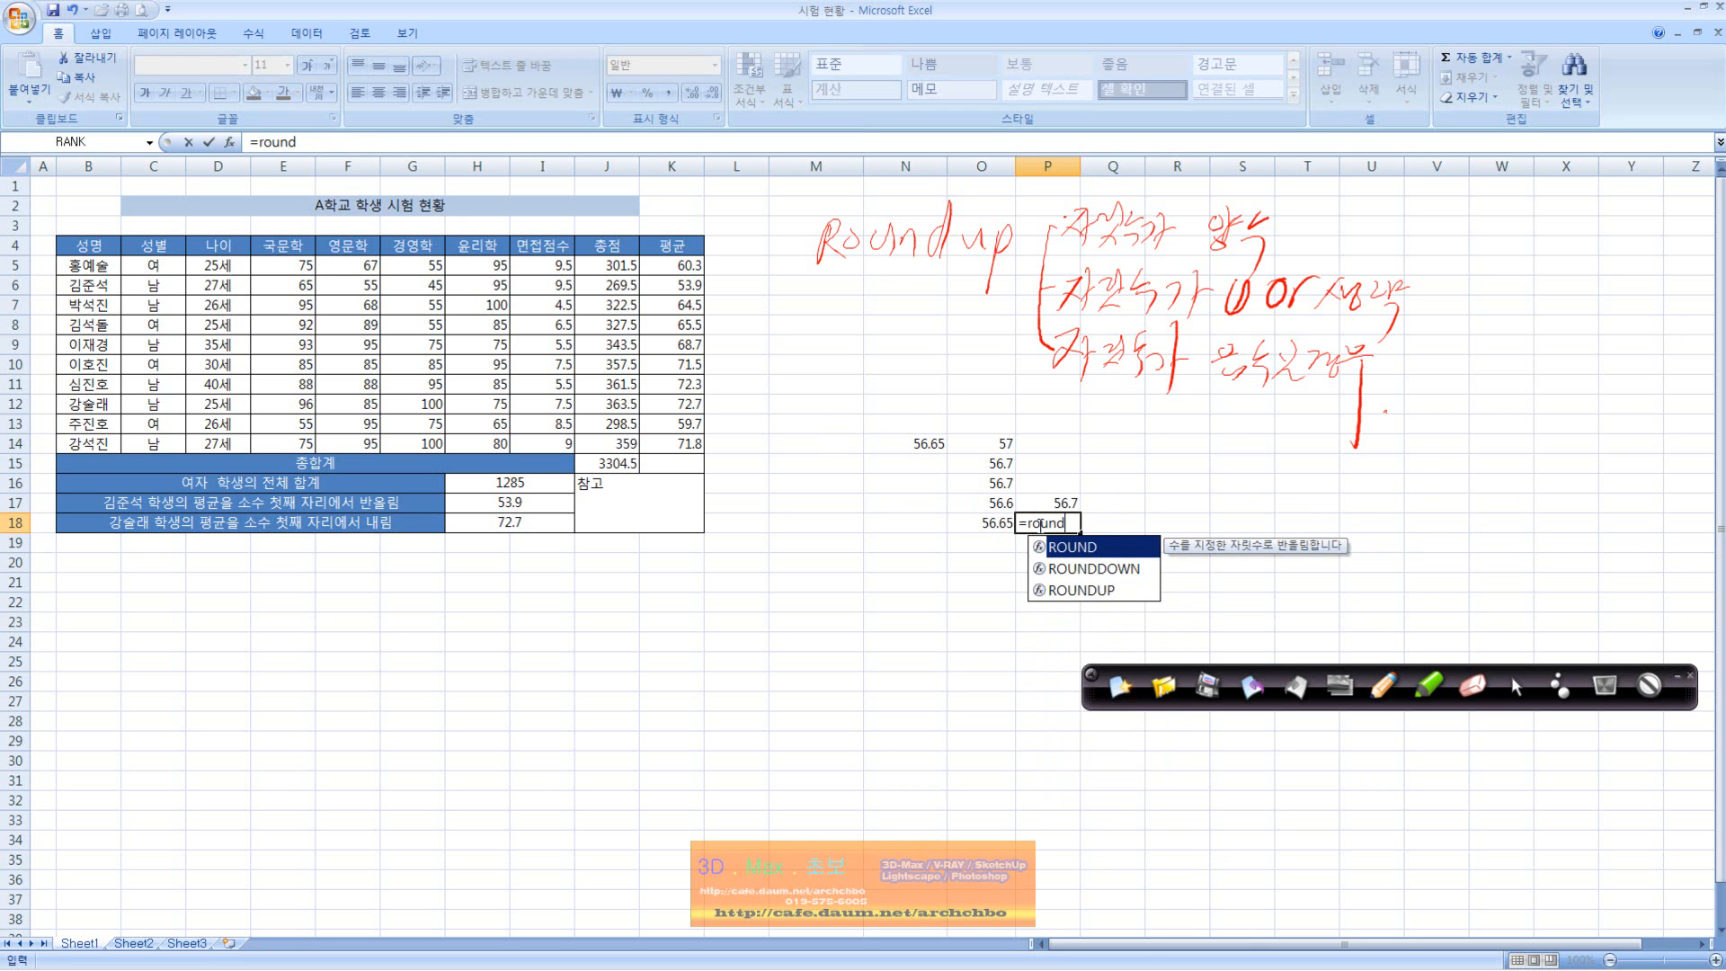
type("d")
key("BackSpace")
type("up(")
left_click(923, 443)
type(",")
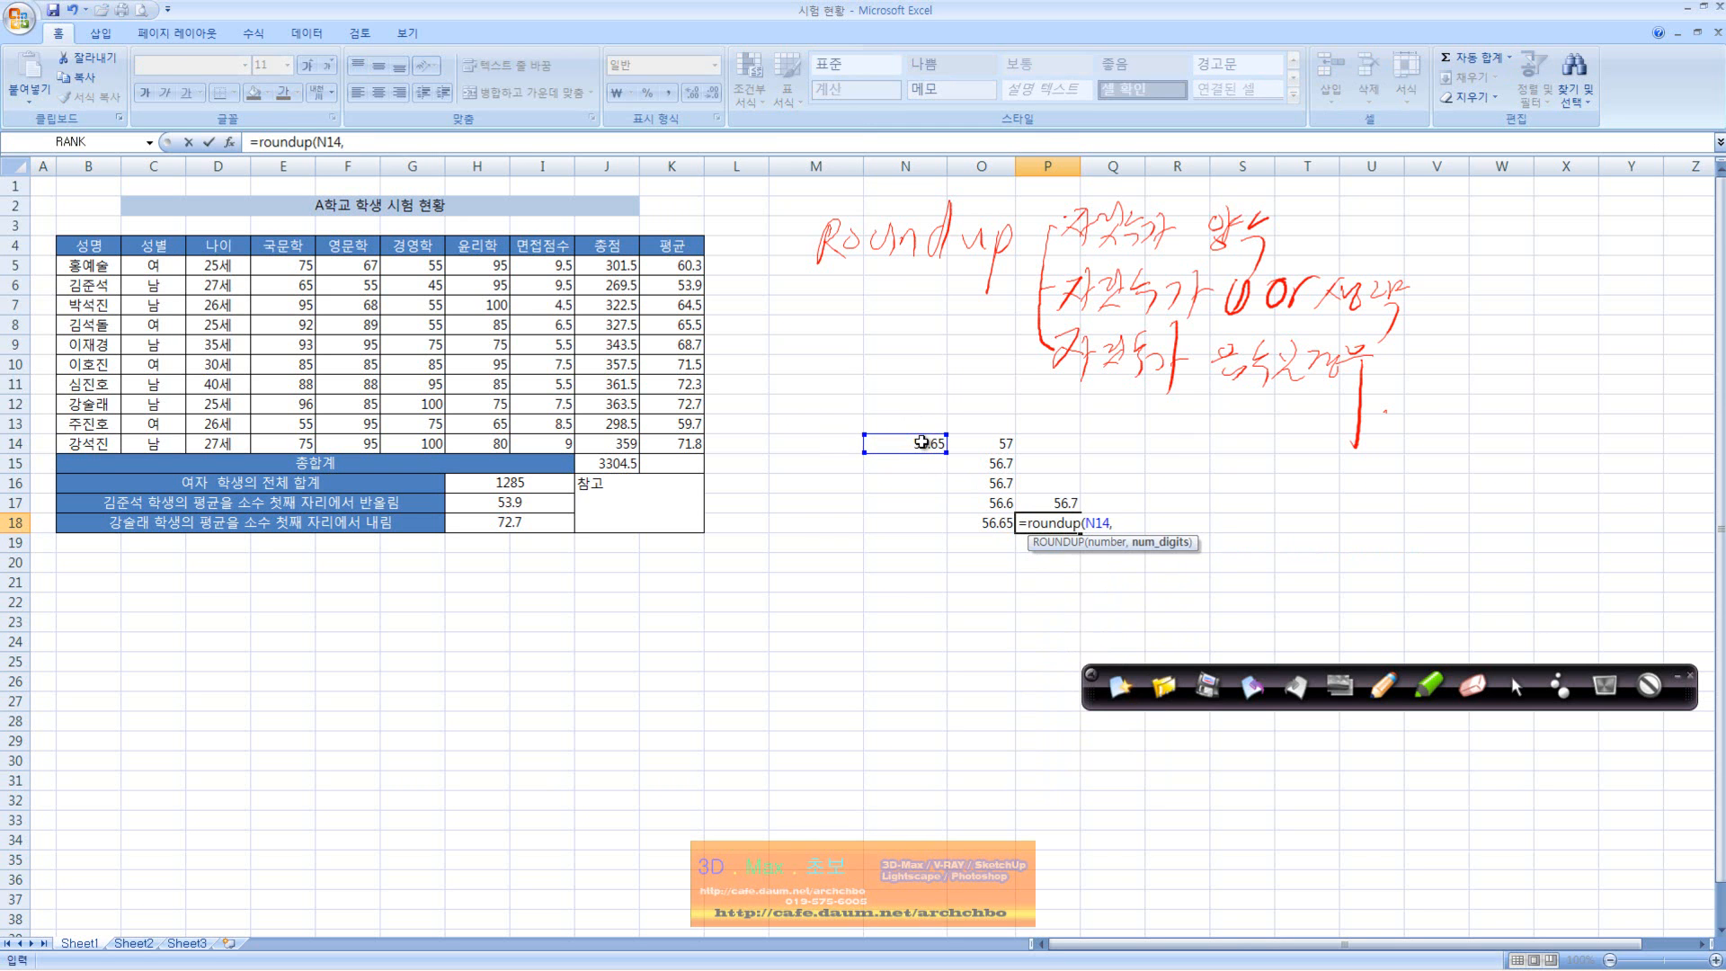
type("2)")
key("Return")
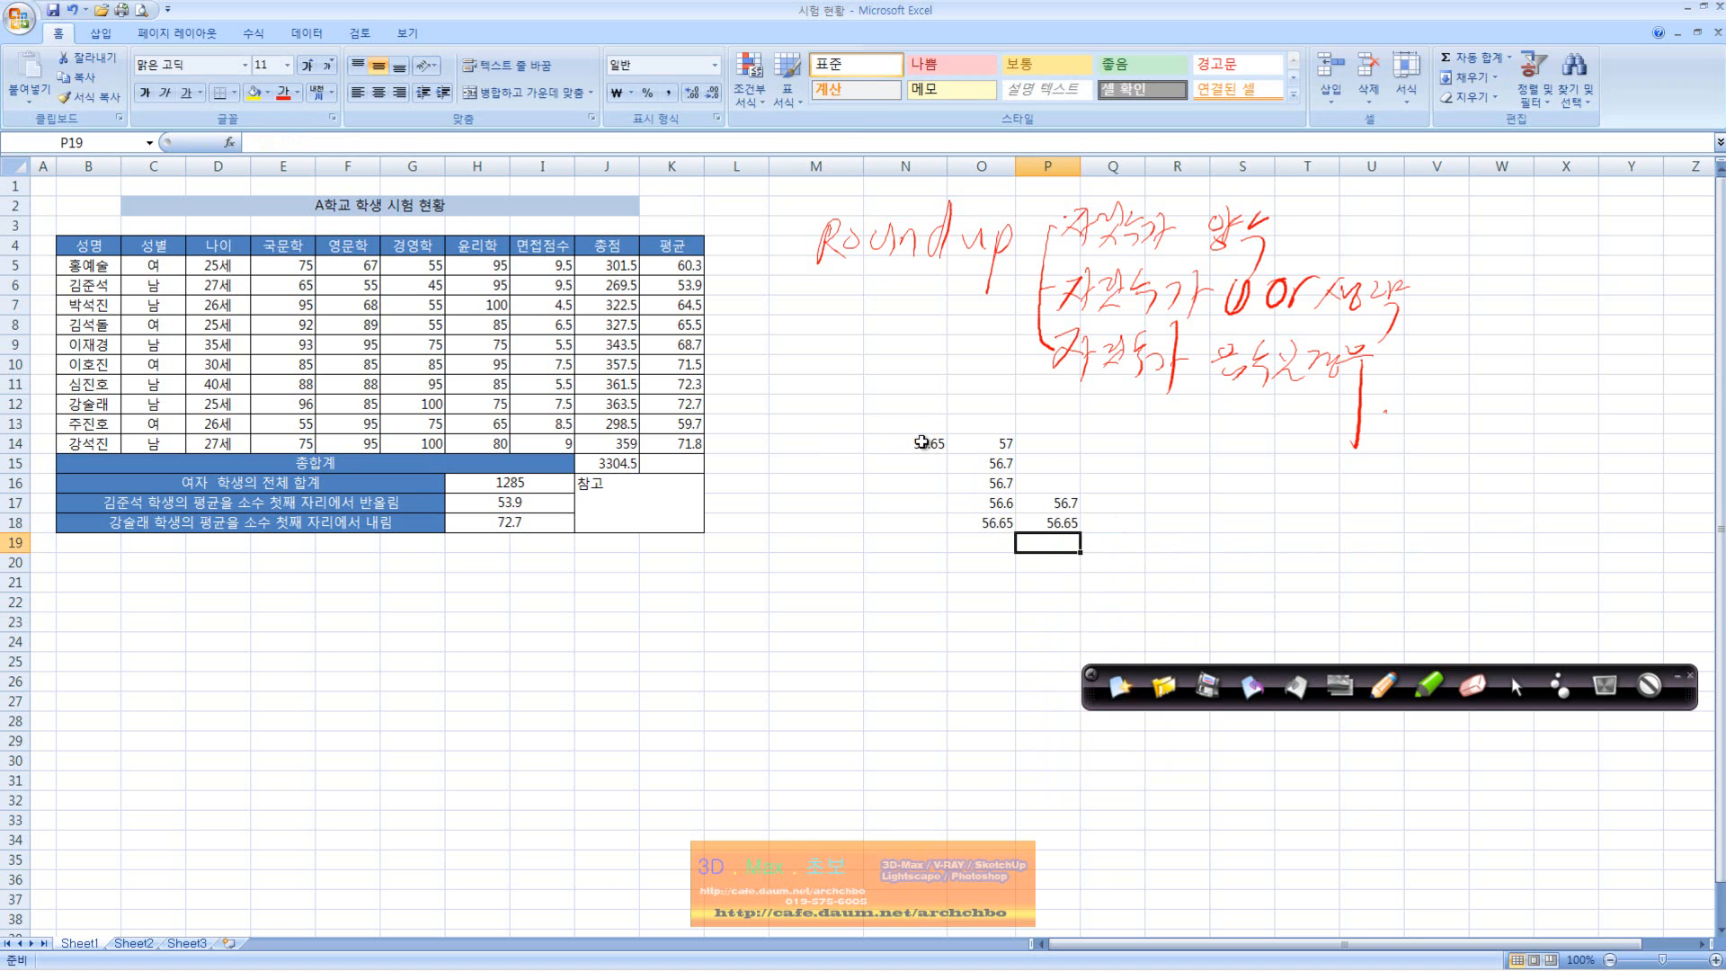
left_click(1057, 527)
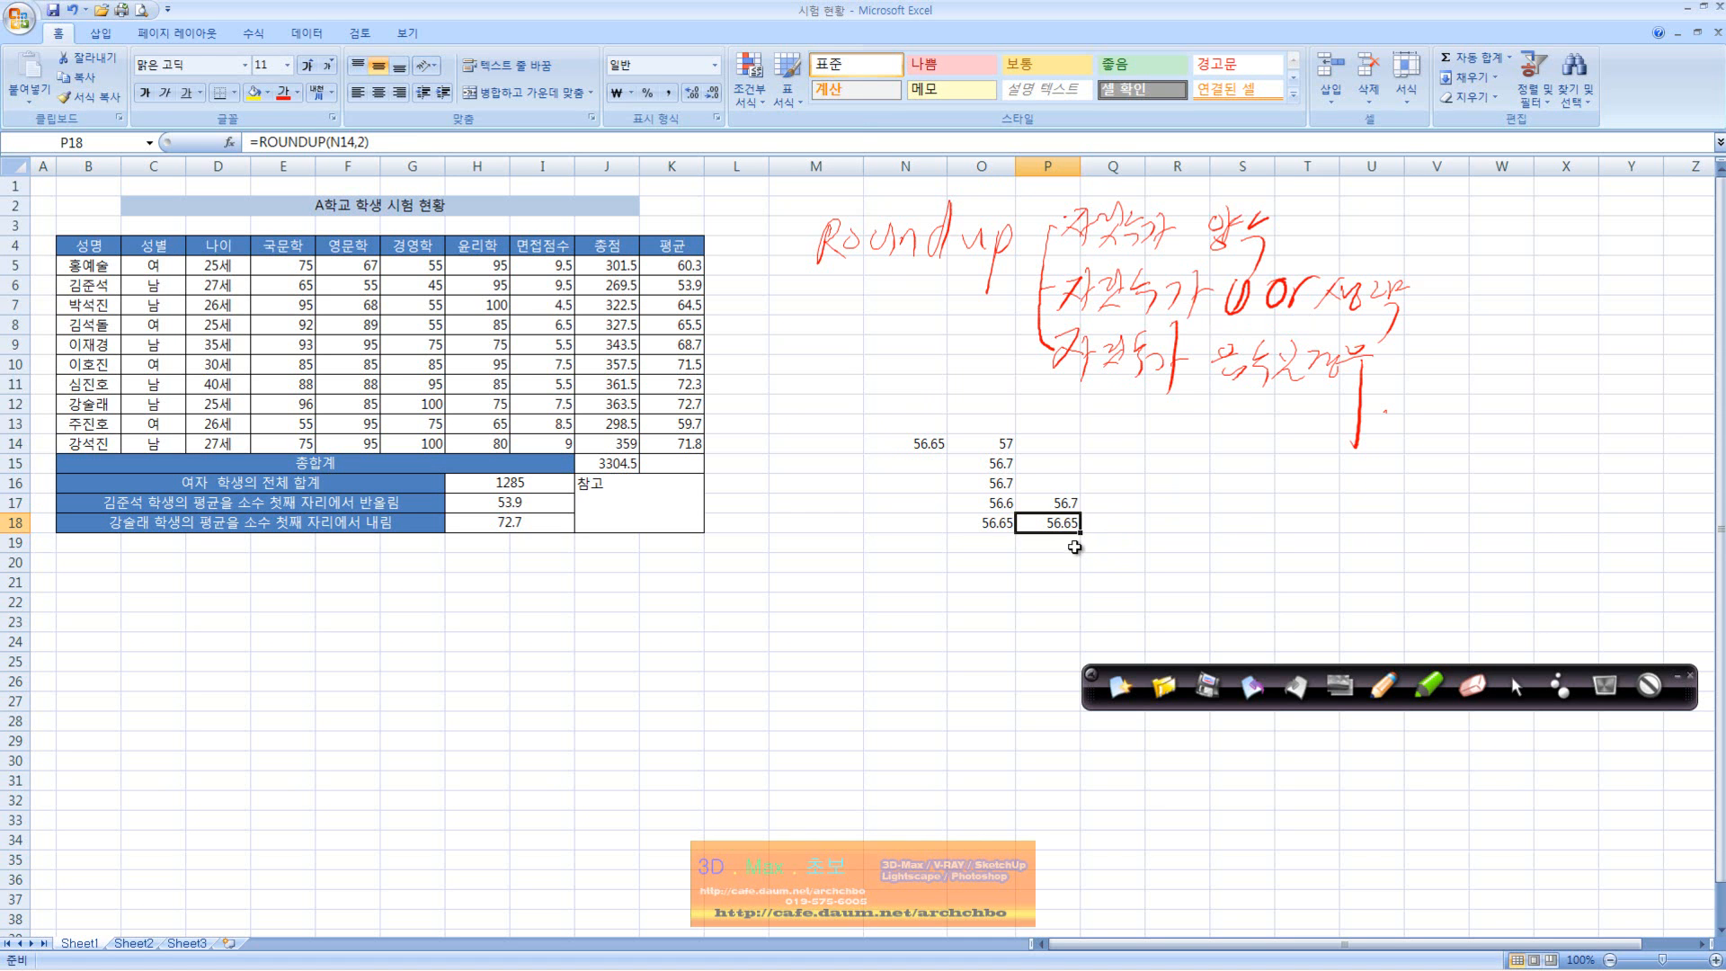
left_click(987, 525)
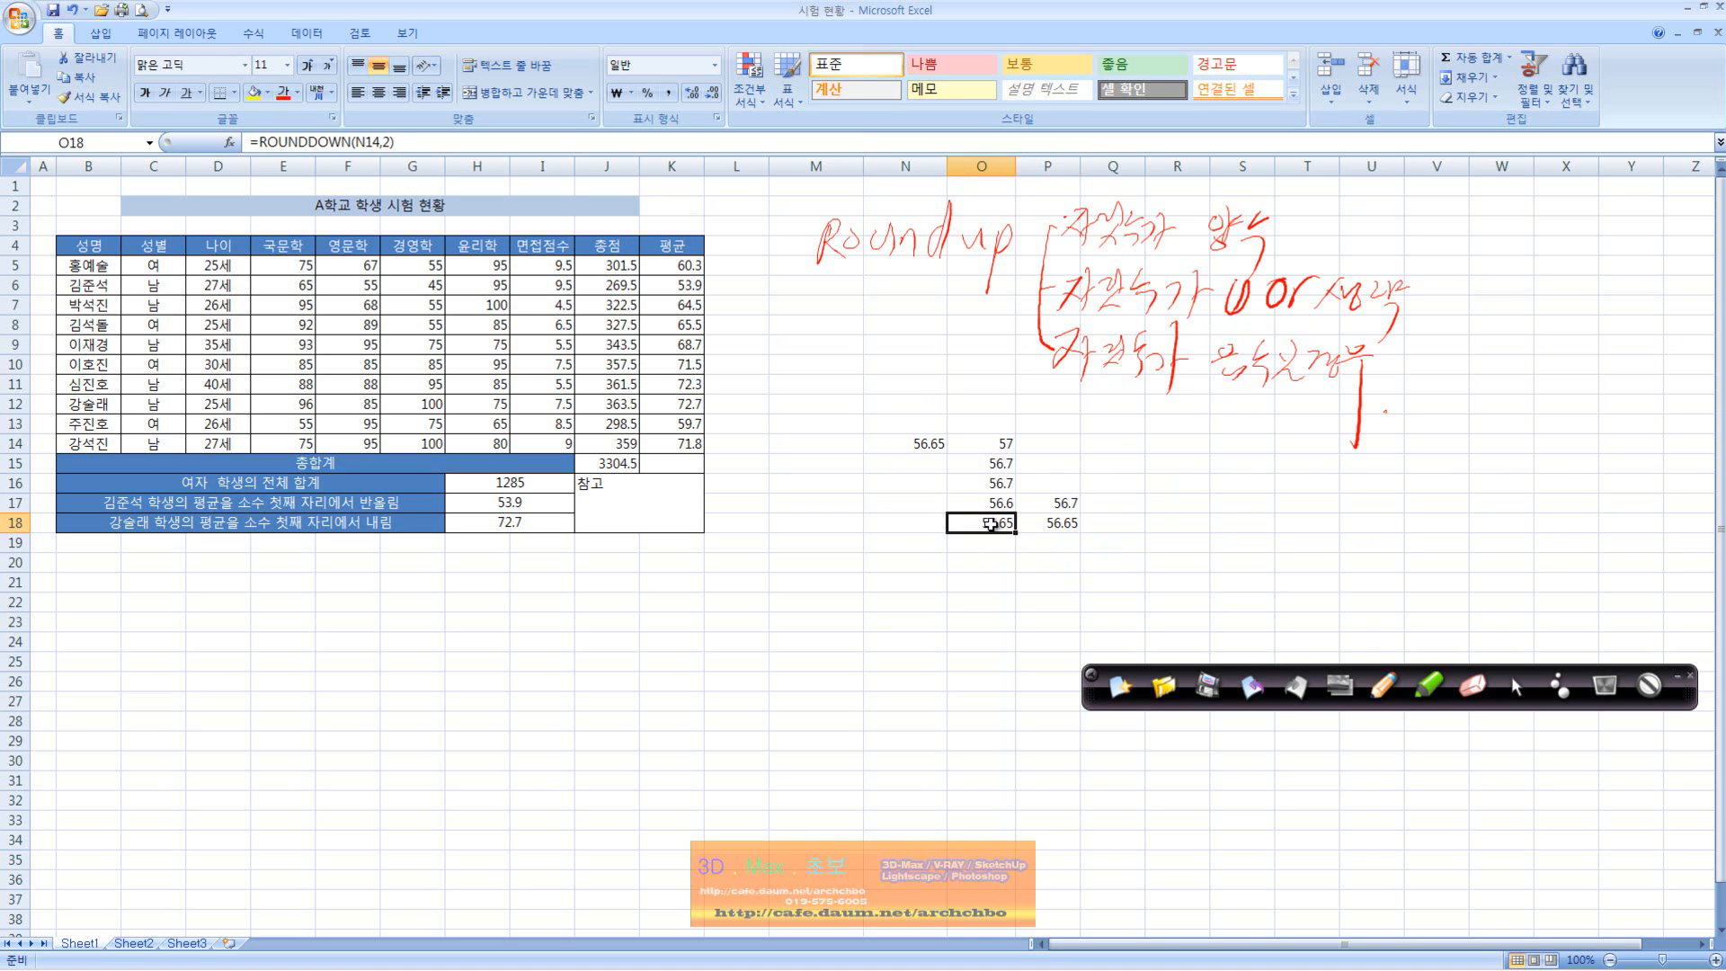
left_click(1050, 527)
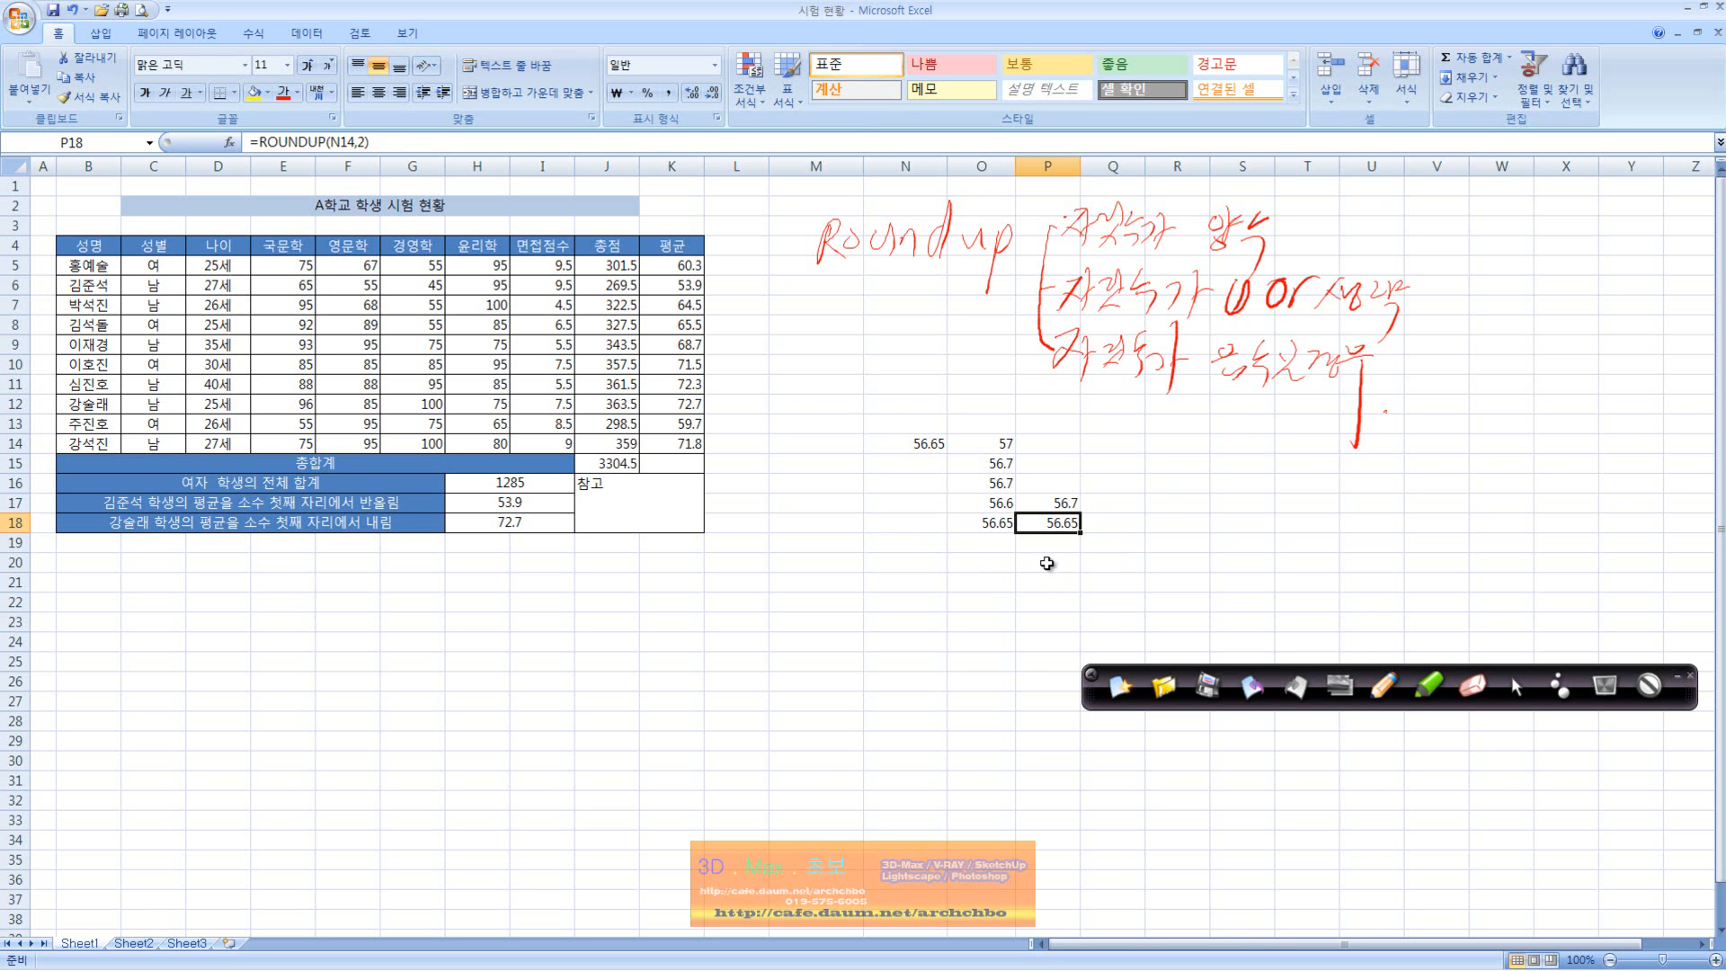
- Enter =ROUND(N14,0) in cell Q17 to round the sample value to a whole number
left_click(1122, 509)
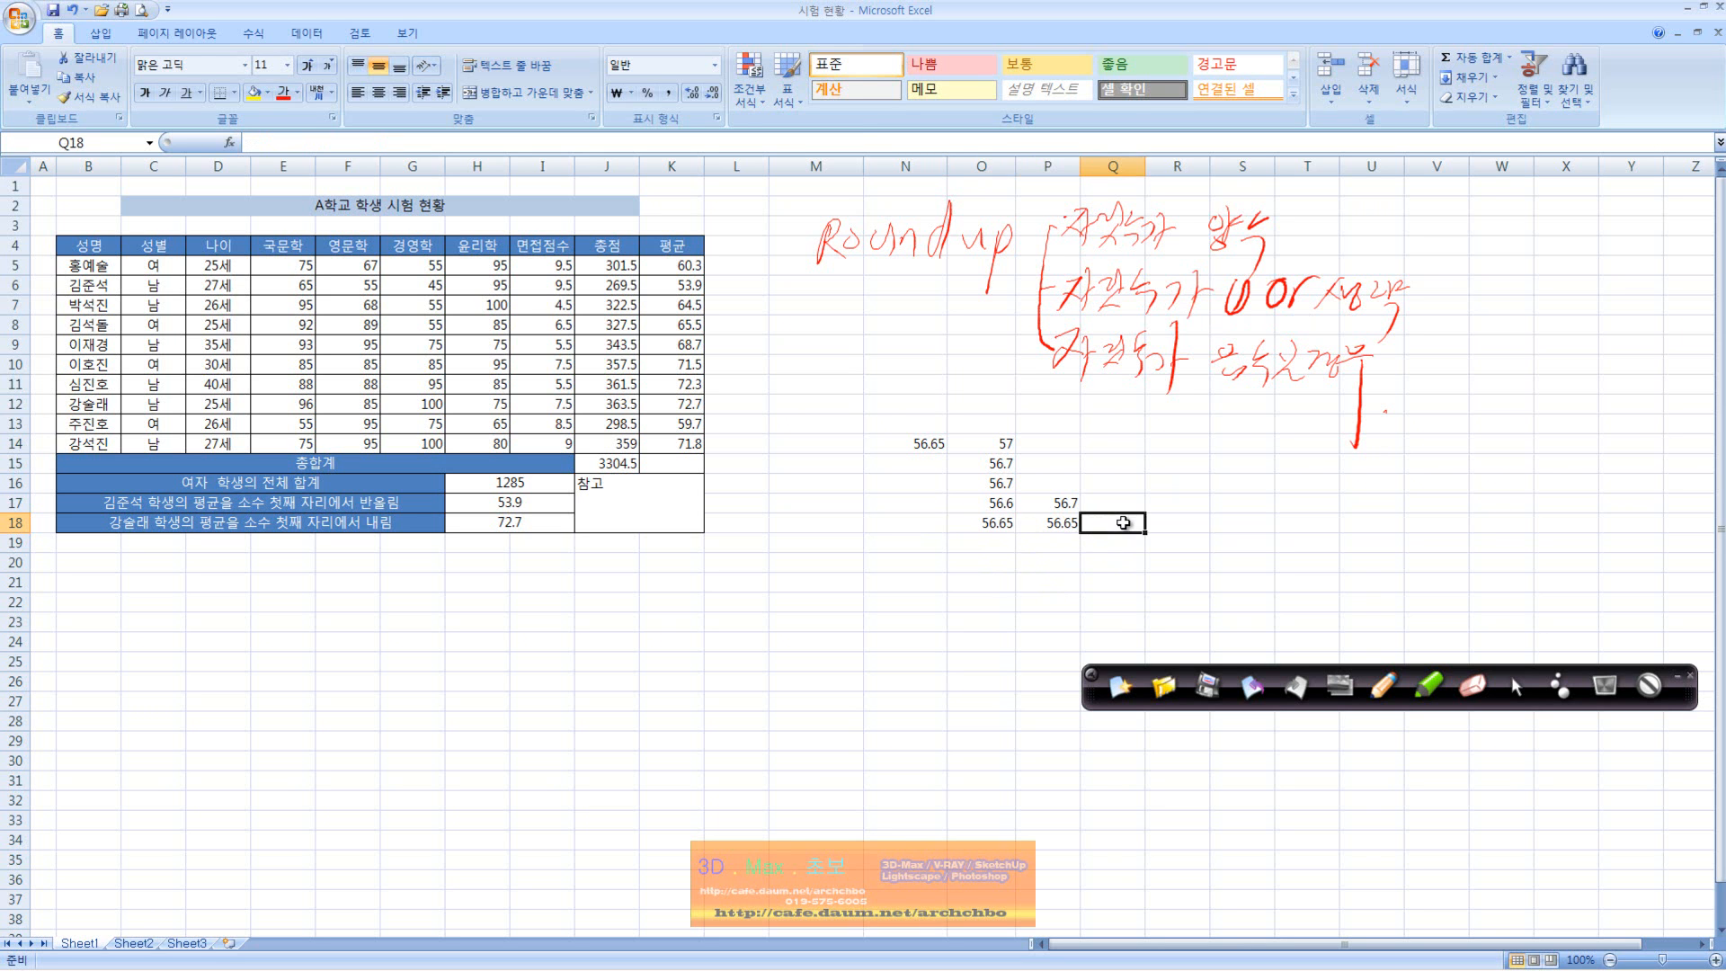
type("=ro")
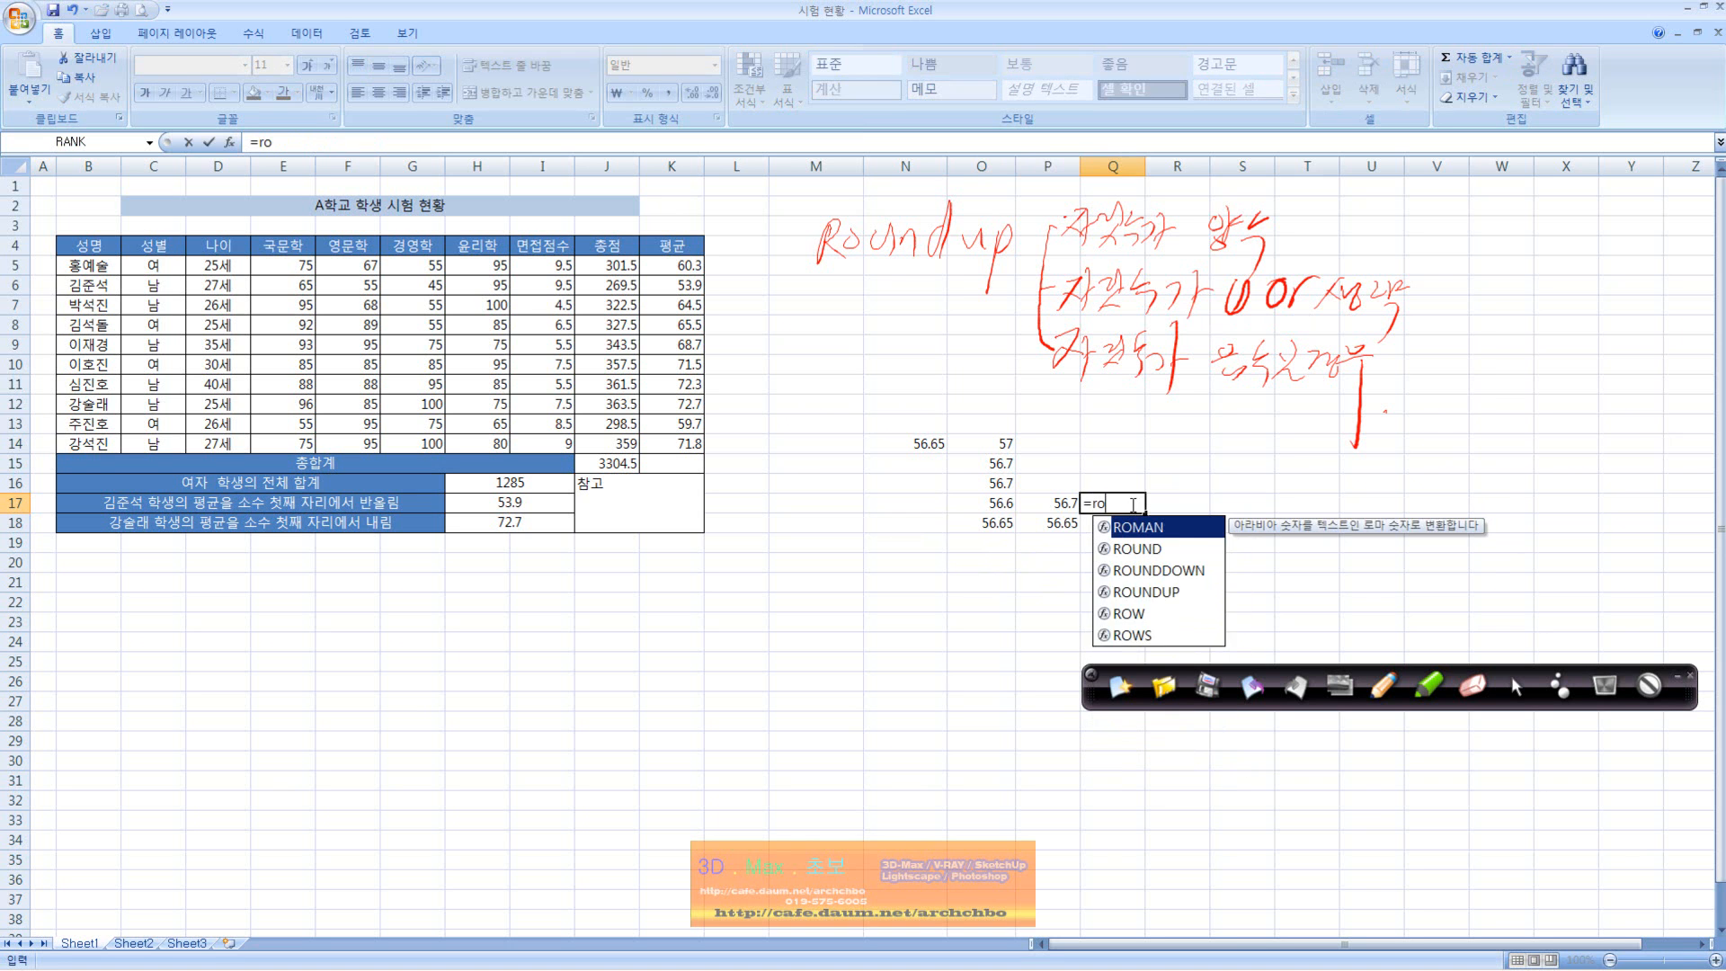
type("und(")
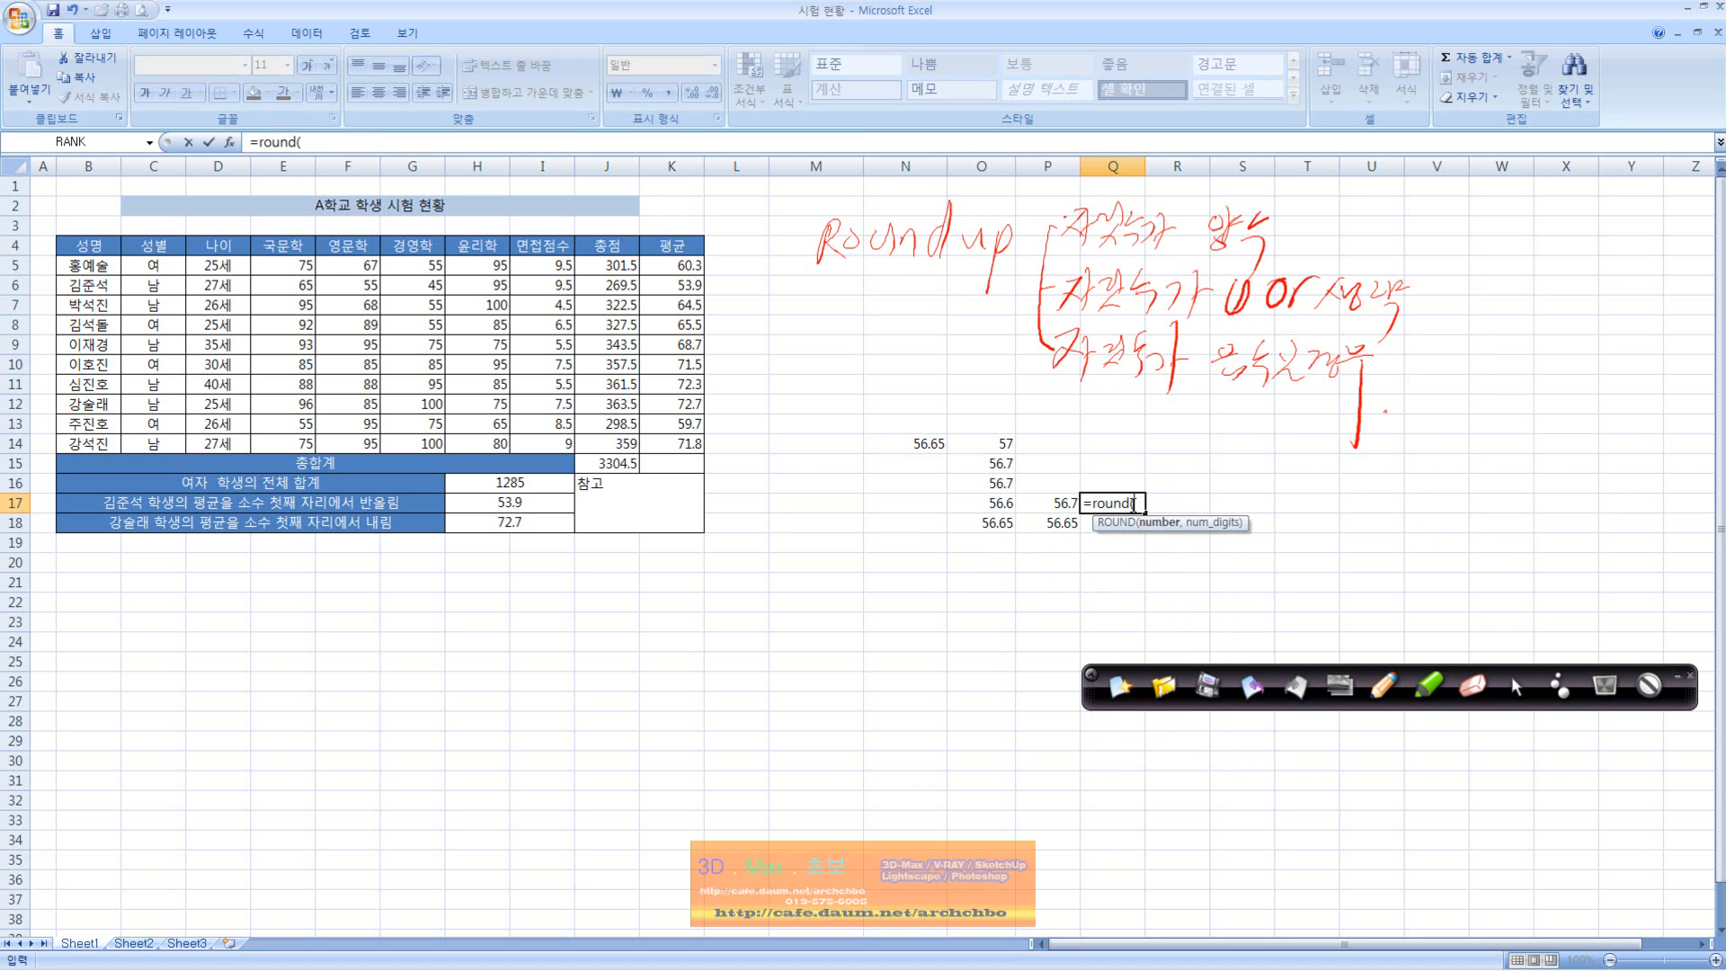
left_click(918, 438)
type(",0)")
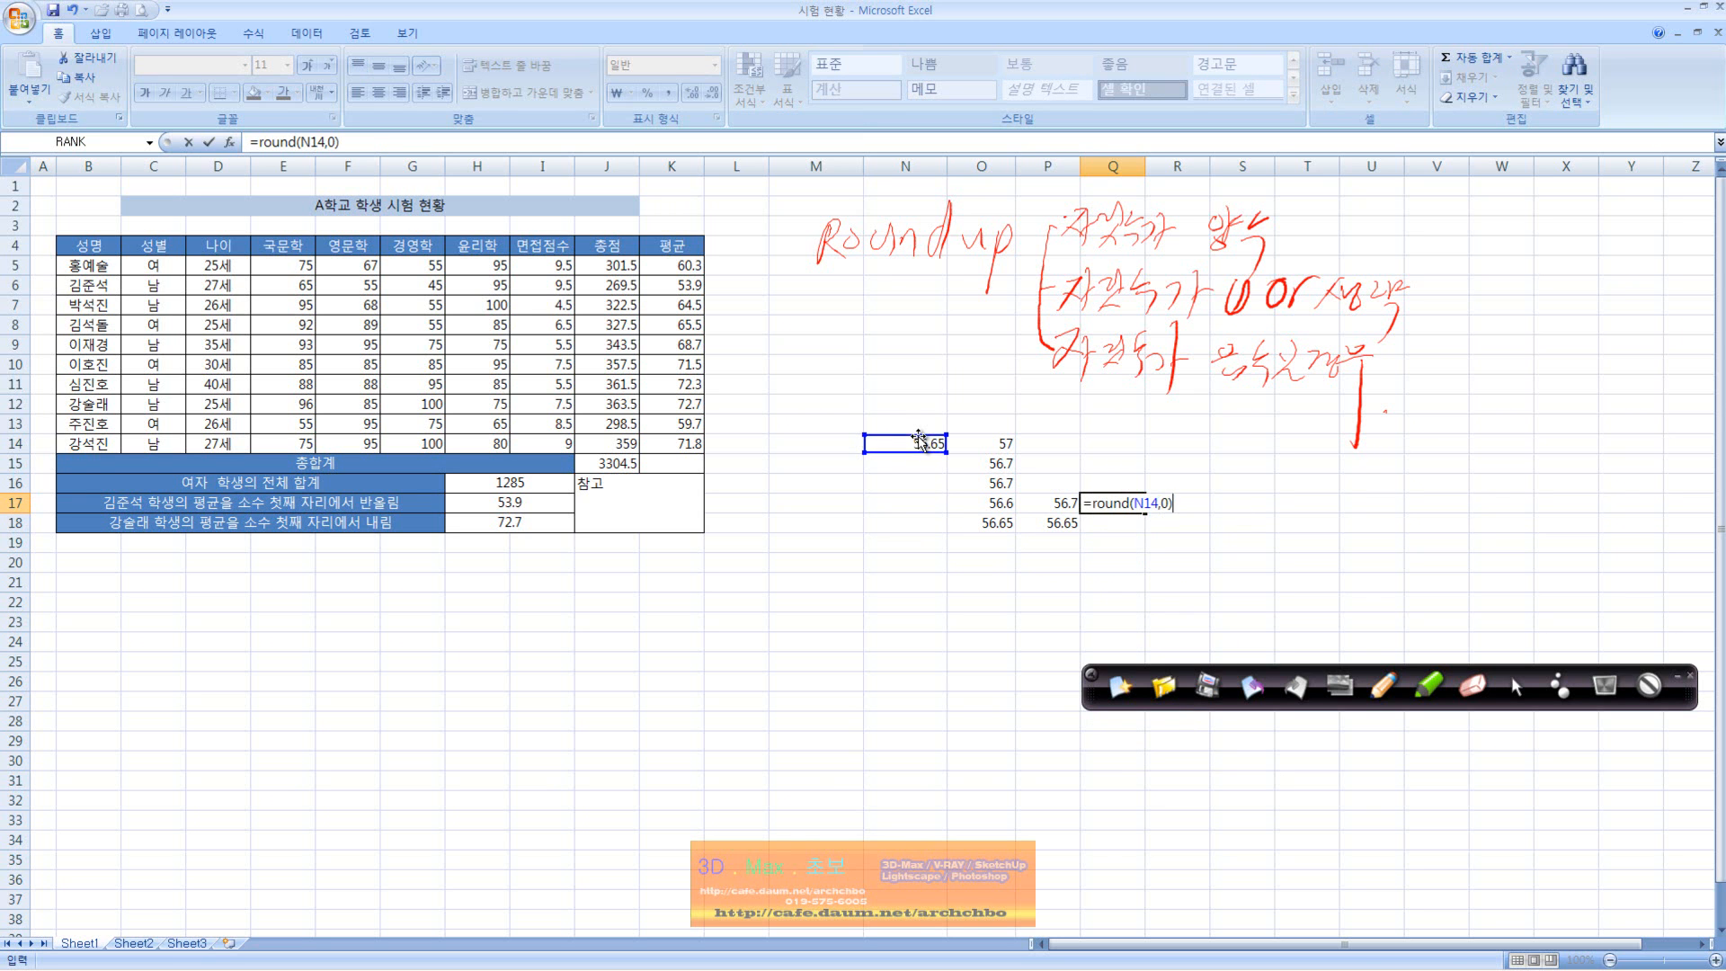
key("Return")
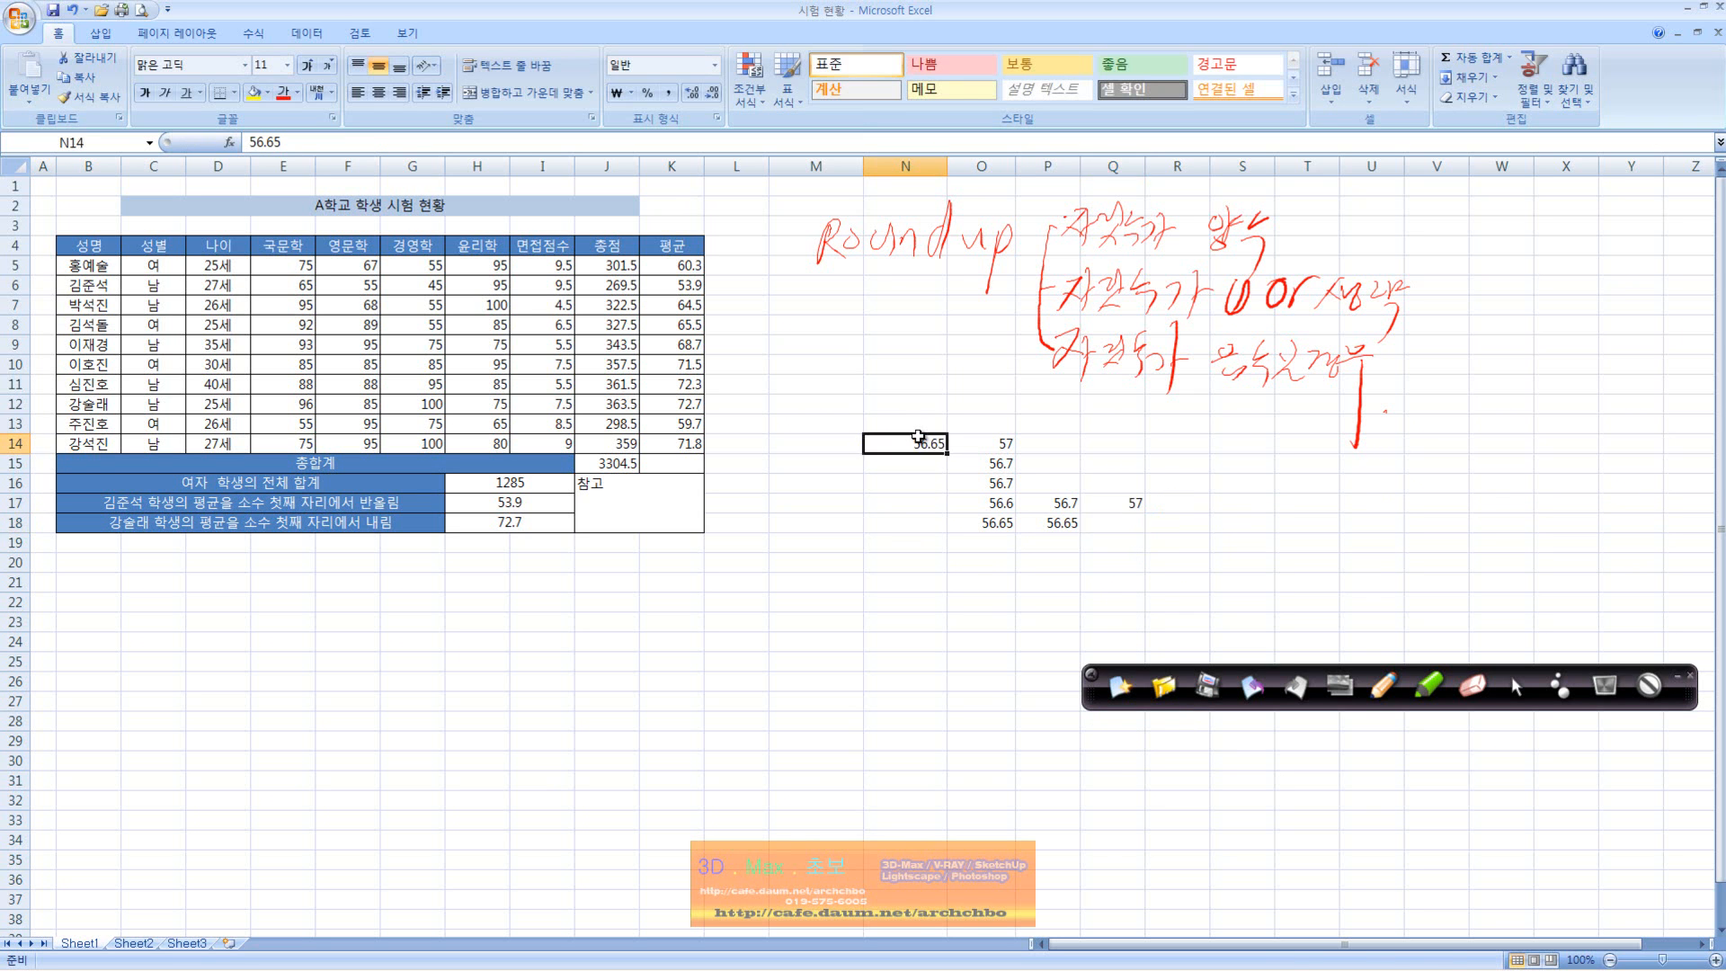
- Clear the sample value and rounding formulas in N14:R18, and erase all handwritten Roundup notes
left_click_drag(919, 438, 1204, 531)
key("Delete")
left_click_drag(1406, 526, 966, 344)
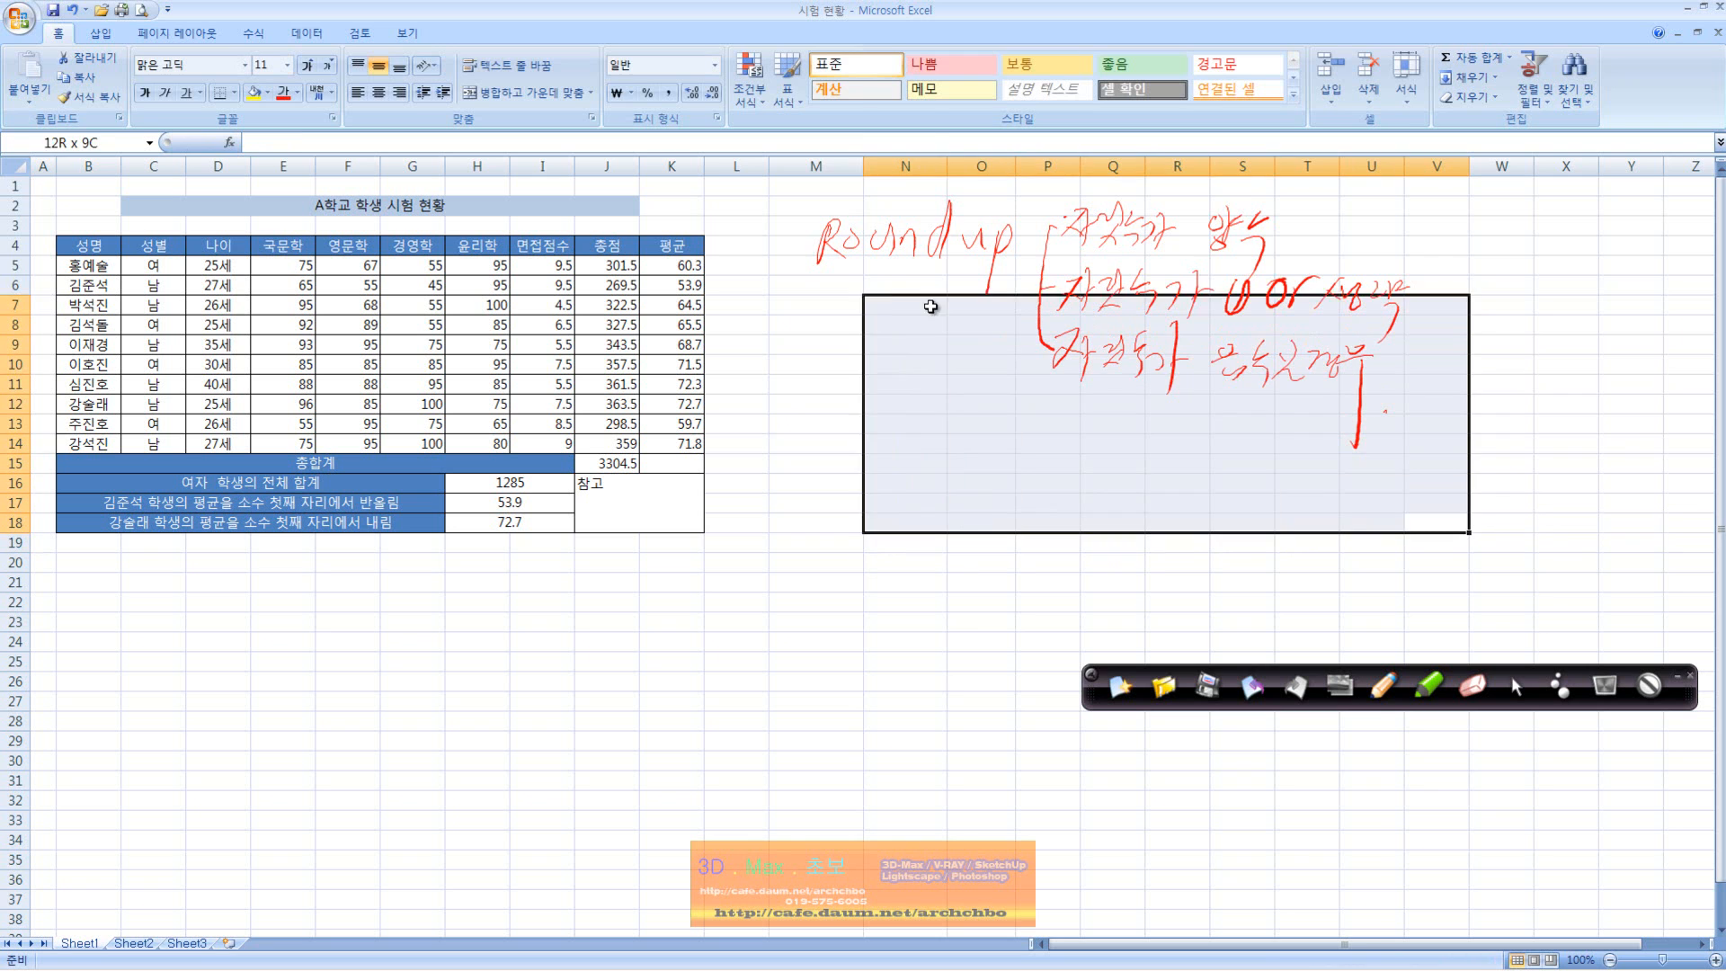
left_click(1118, 685)
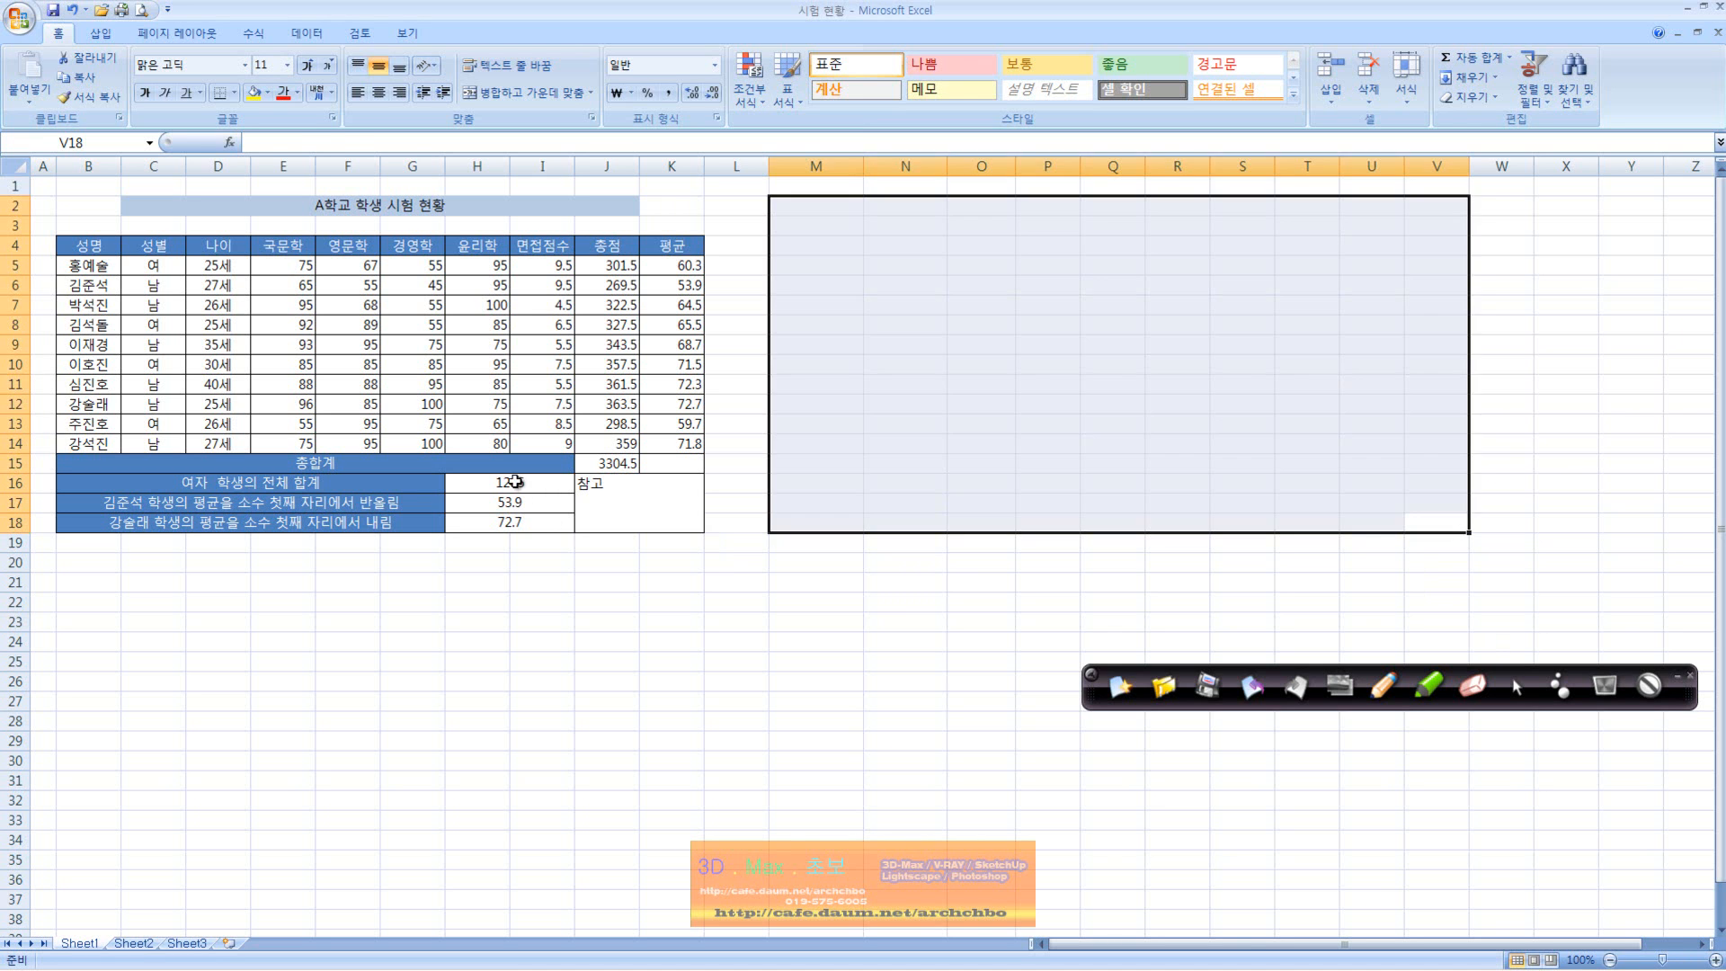
- Review the SUMIF formula for the female students' total in cell H16
left_click(510, 485)
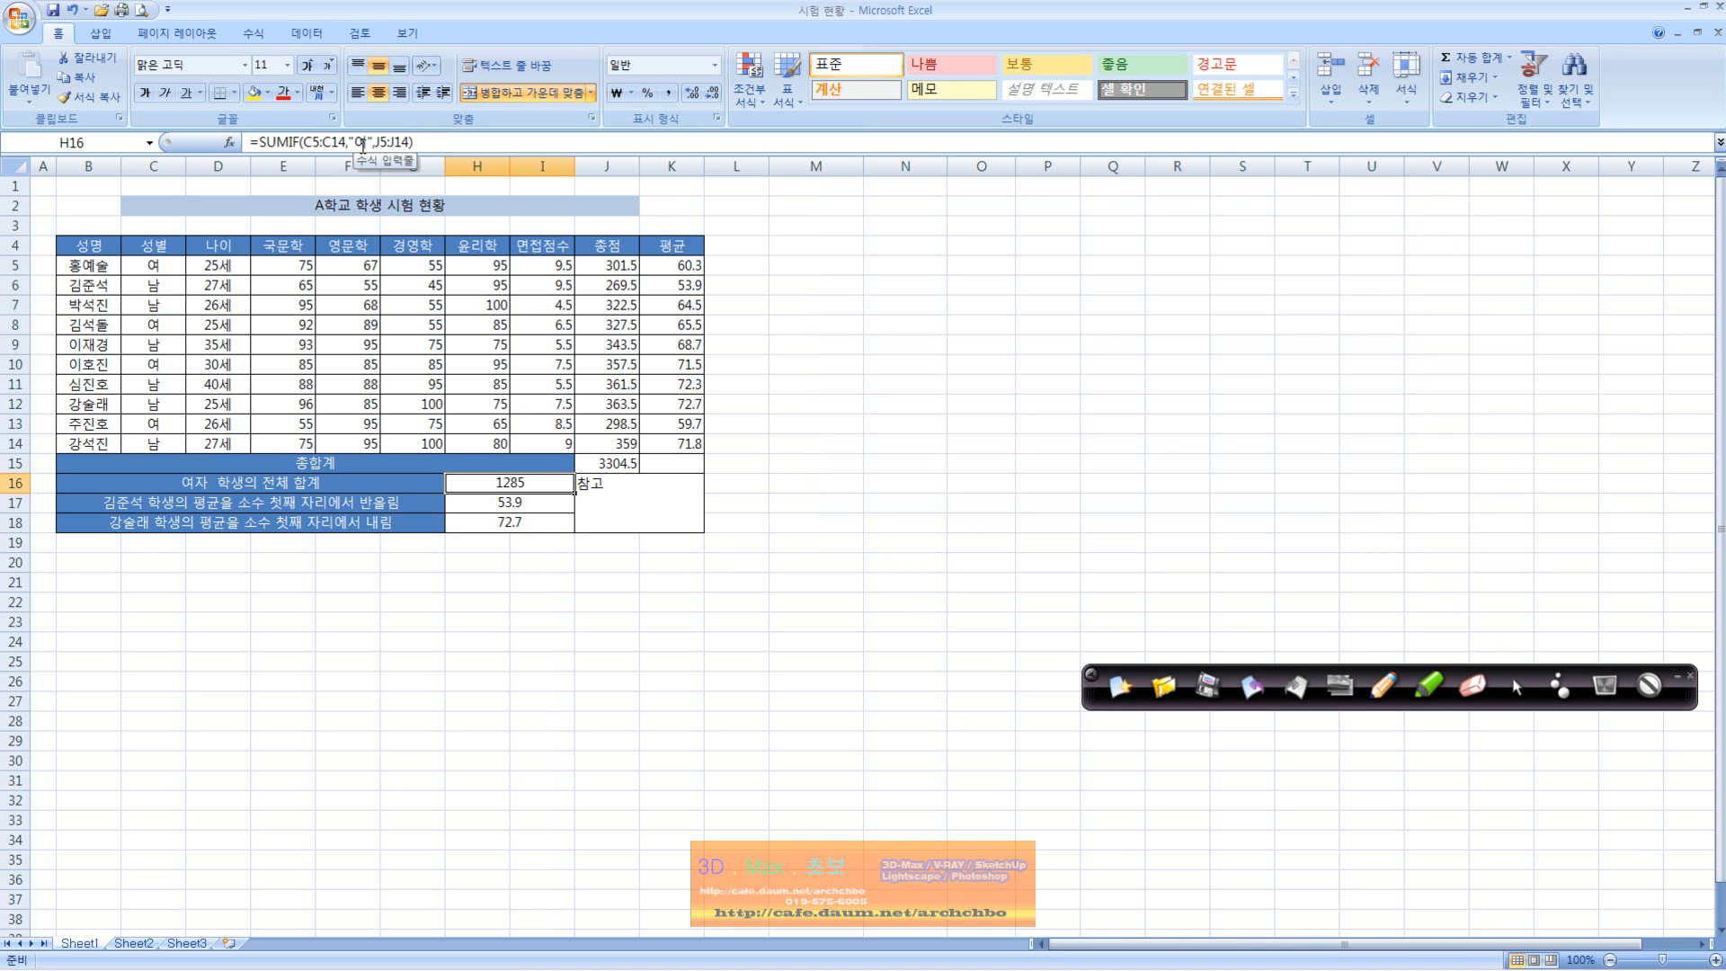
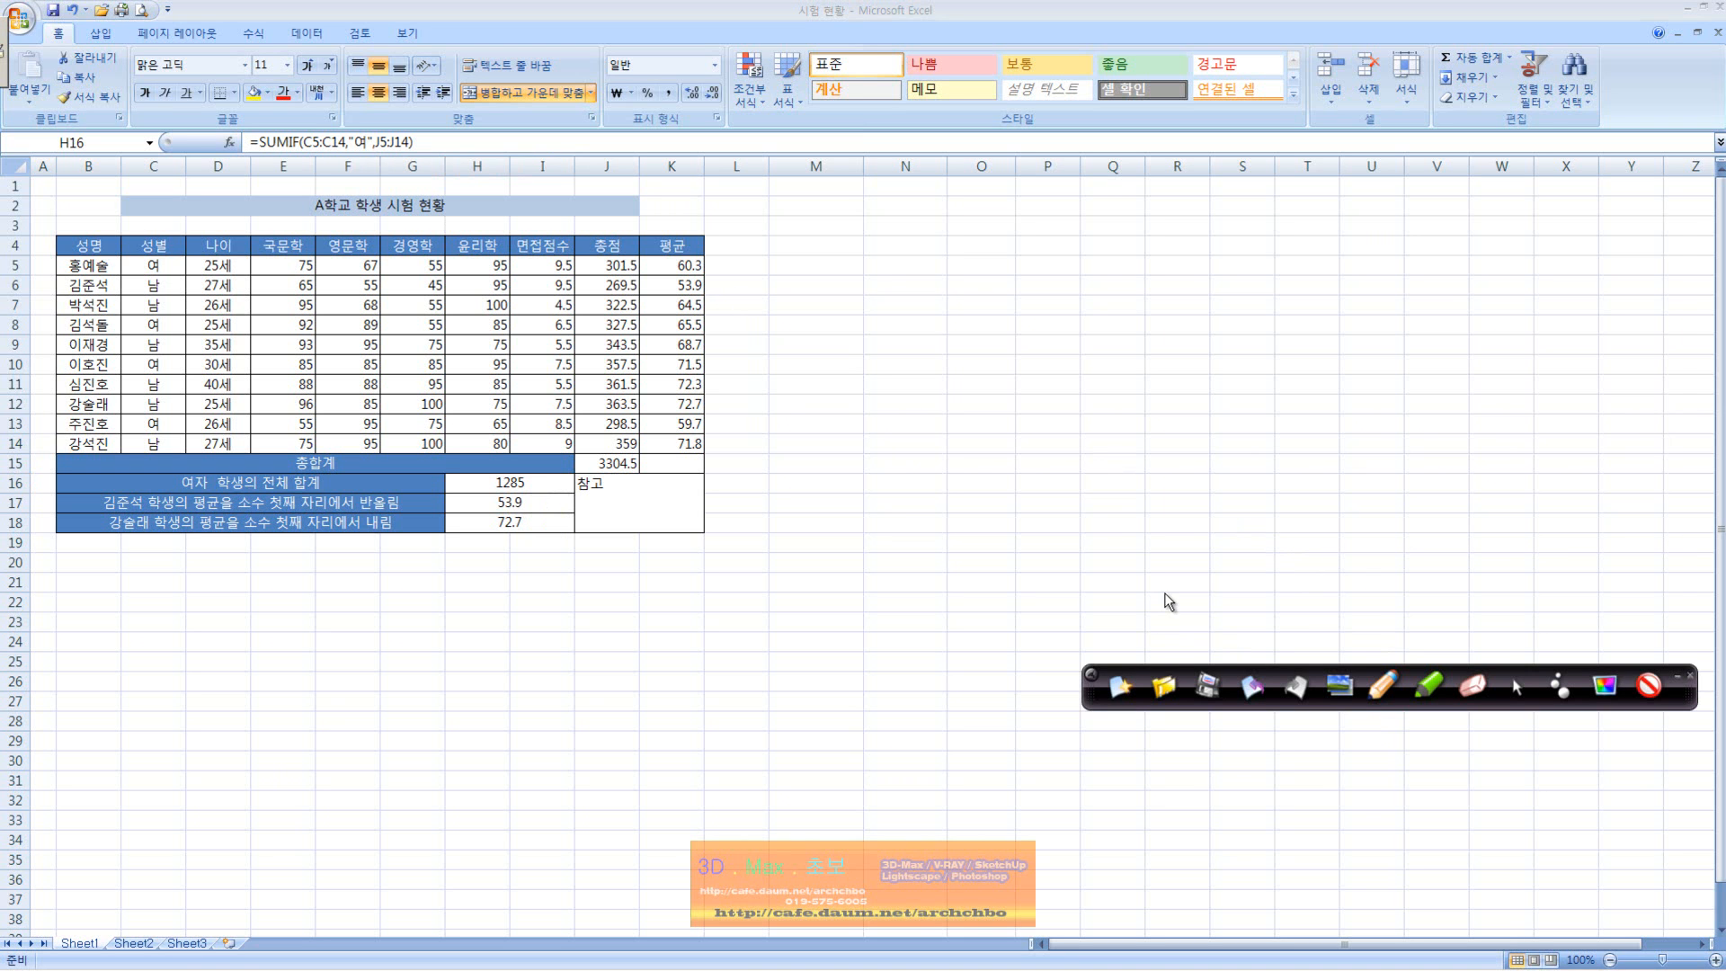
left_click(683, 917)
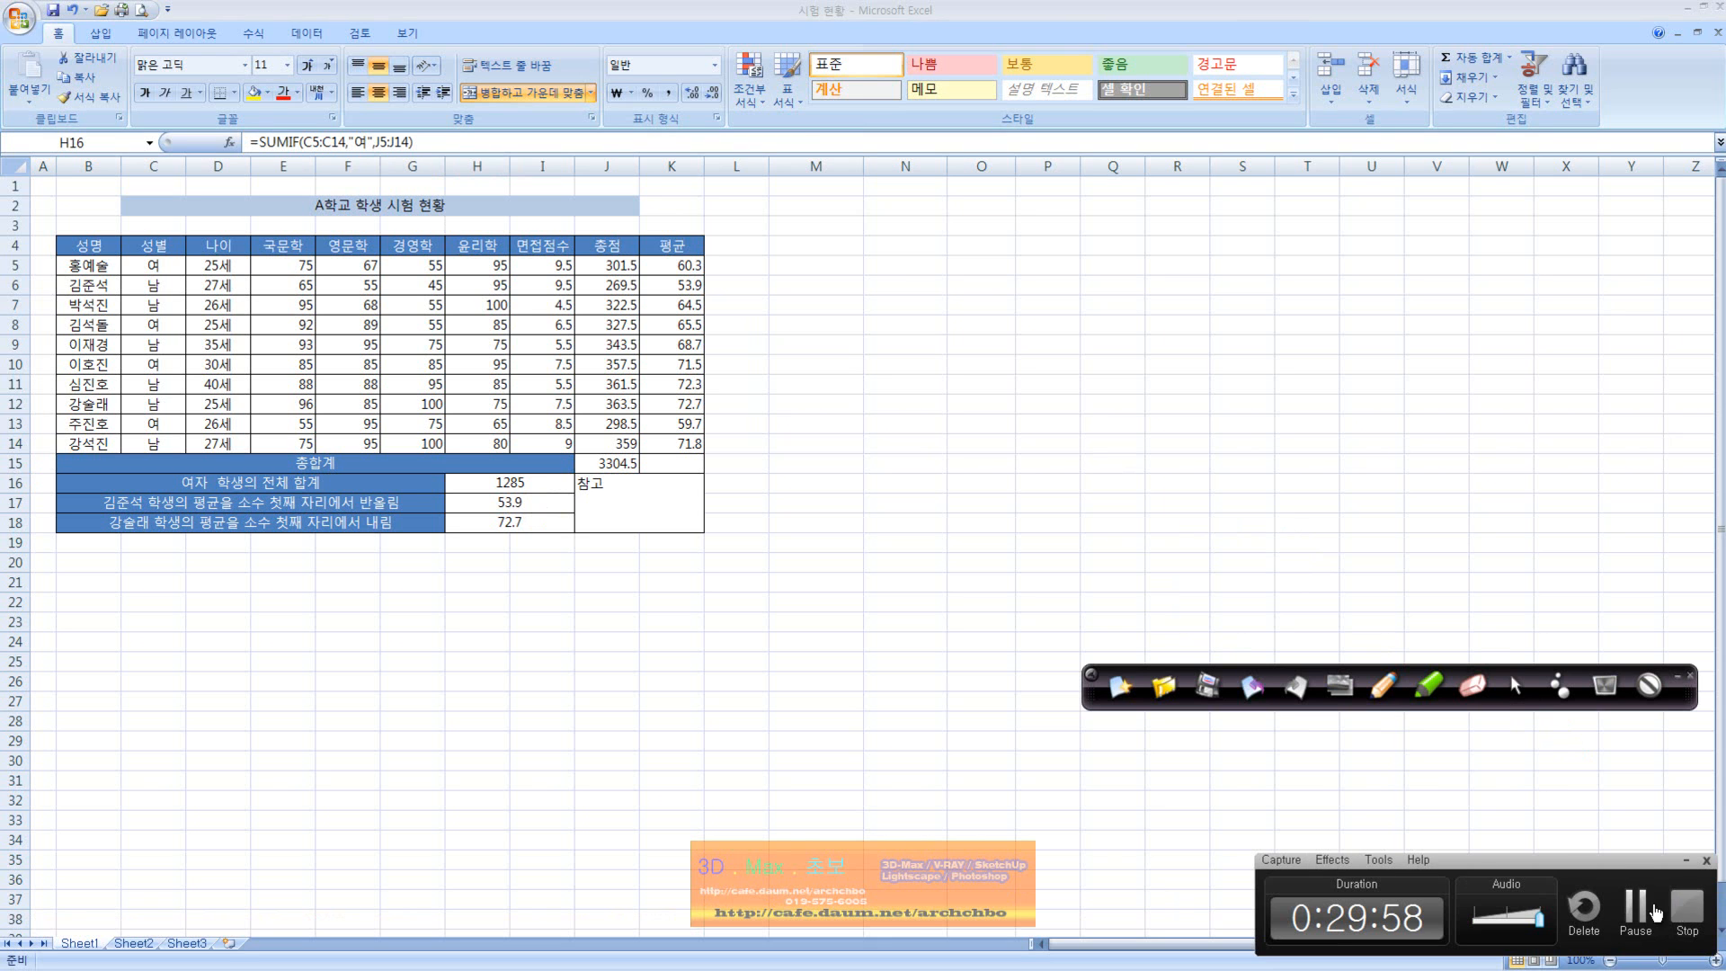
left_click(1686, 860)
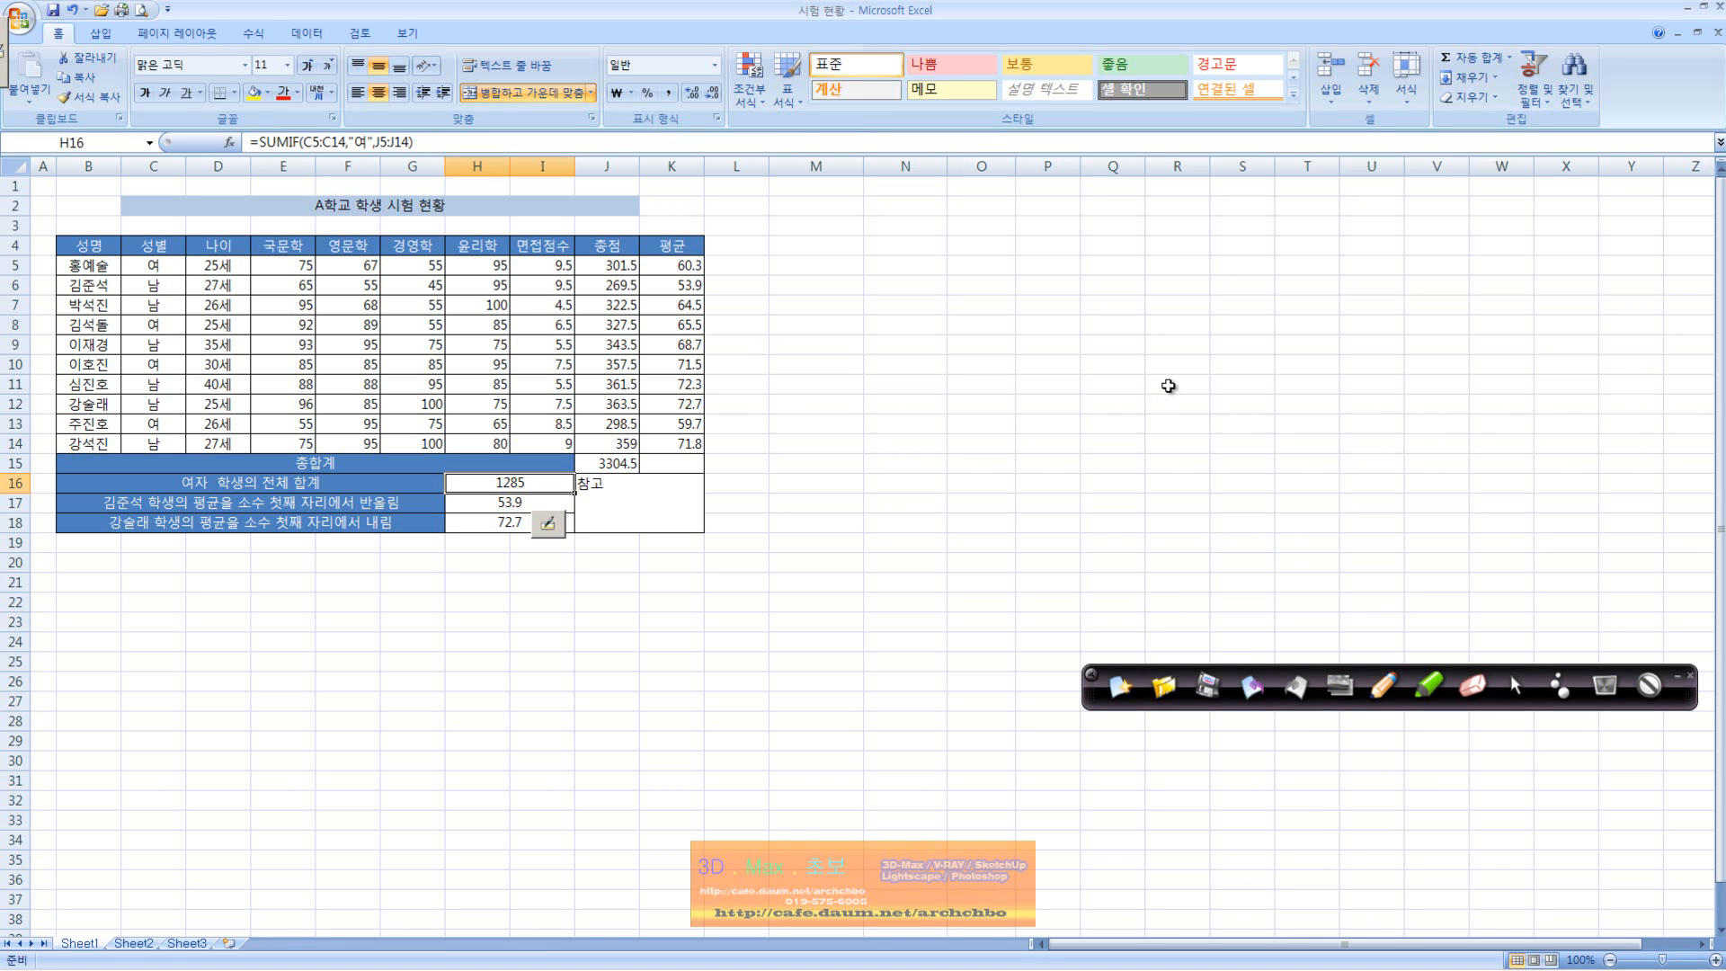
- Handwrite the heading 수학/삼각함수 beside the table and list Sum, Average, Round, Sumif and ABS(절대값) beneath it
left_click(1384, 692)
mouse_move(829, 241)
left_mouse_down()
mouse_move(897, 229)
mouse_move(887, 251)
mouse_move(968, 220)
mouse_move(982, 256)
mouse_move(999, 232)
mouse_move(1016, 274)
mouse_move(1056, 238)
mouse_move(1106, 232)
mouse_move(1072, 261)
left_mouse_up()
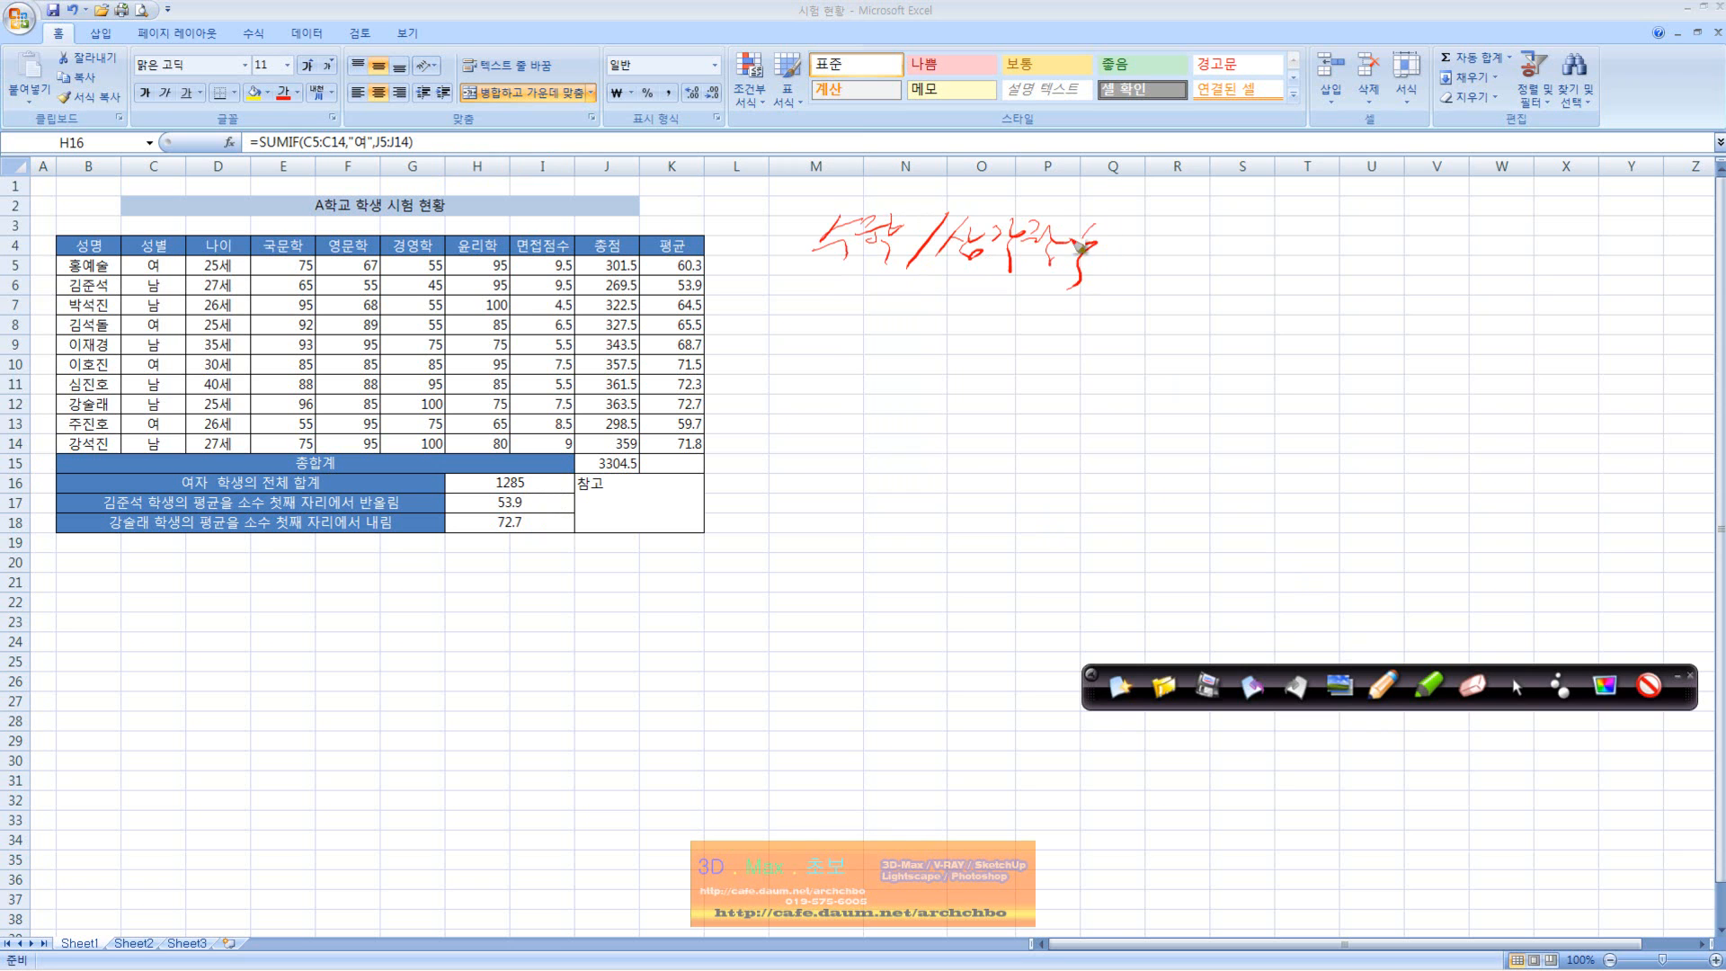
mouse_move(898, 289)
left_mouse_down()
mouse_move(956, 307)
mouse_move(999, 294)
left_mouse_up()
left_click_drag(874, 377, 1061, 360)
mouse_move(888, 409)
left_mouse_down()
mouse_move(918, 445)
mouse_move(1031, 445)
left_mouse_up()
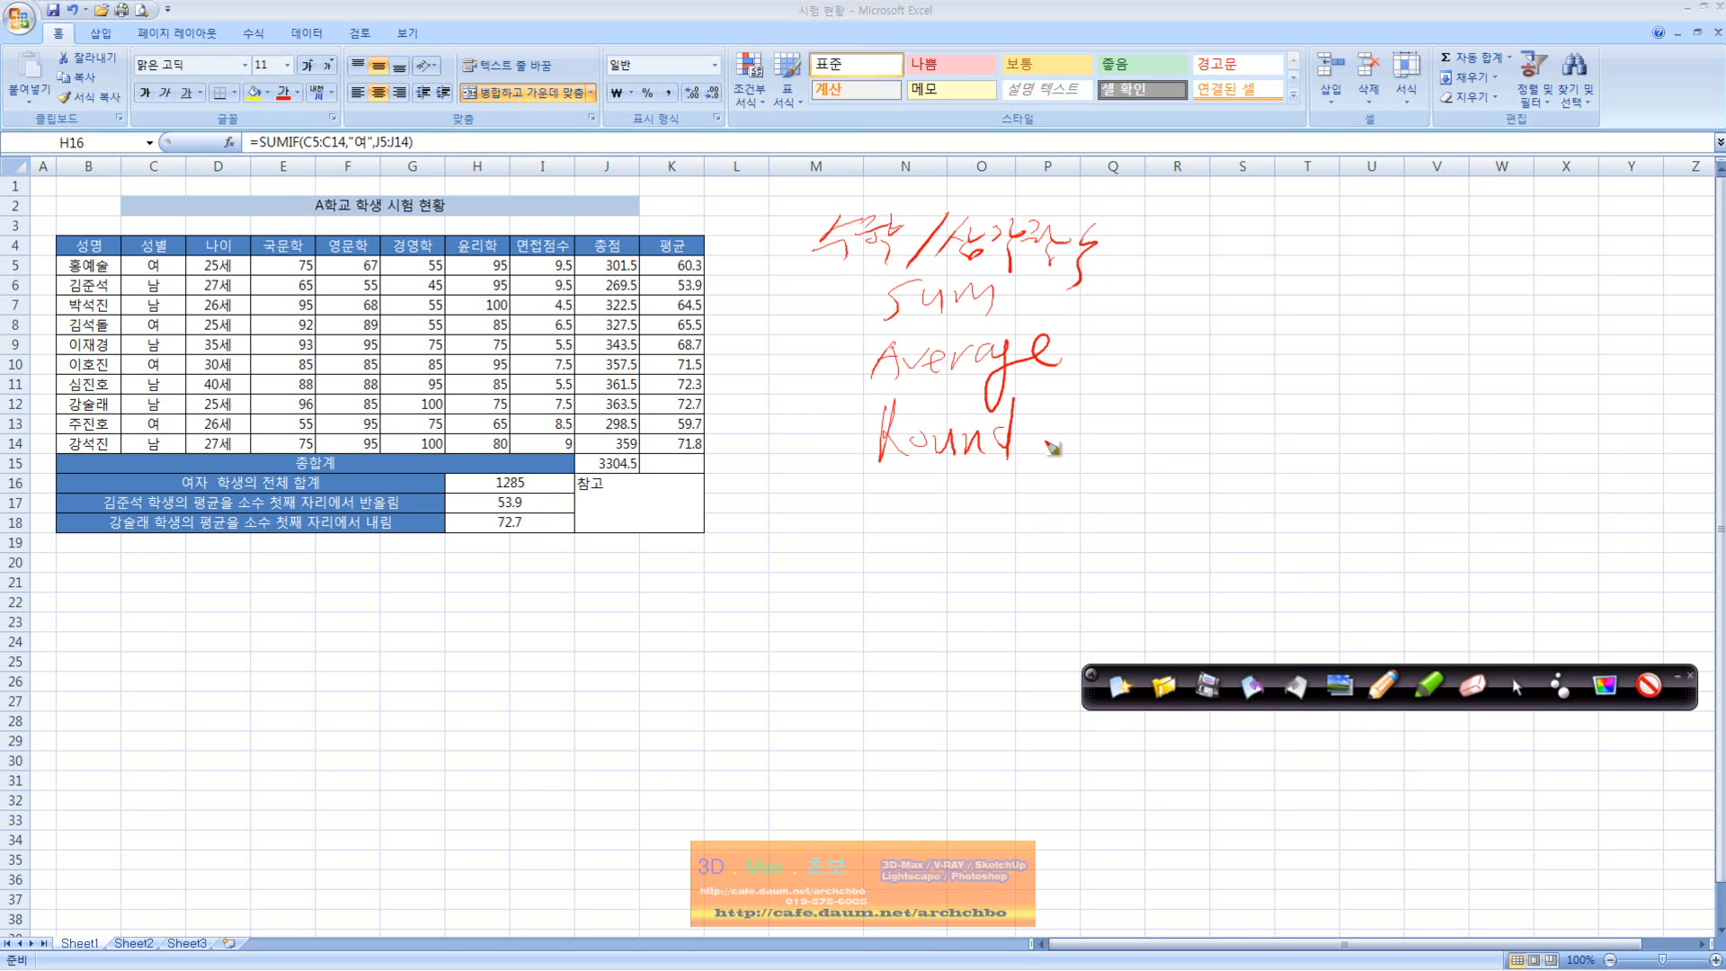
mouse_move(910, 474)
left_mouse_down()
mouse_move(910, 513)
mouse_move(1037, 488)
left_mouse_up()
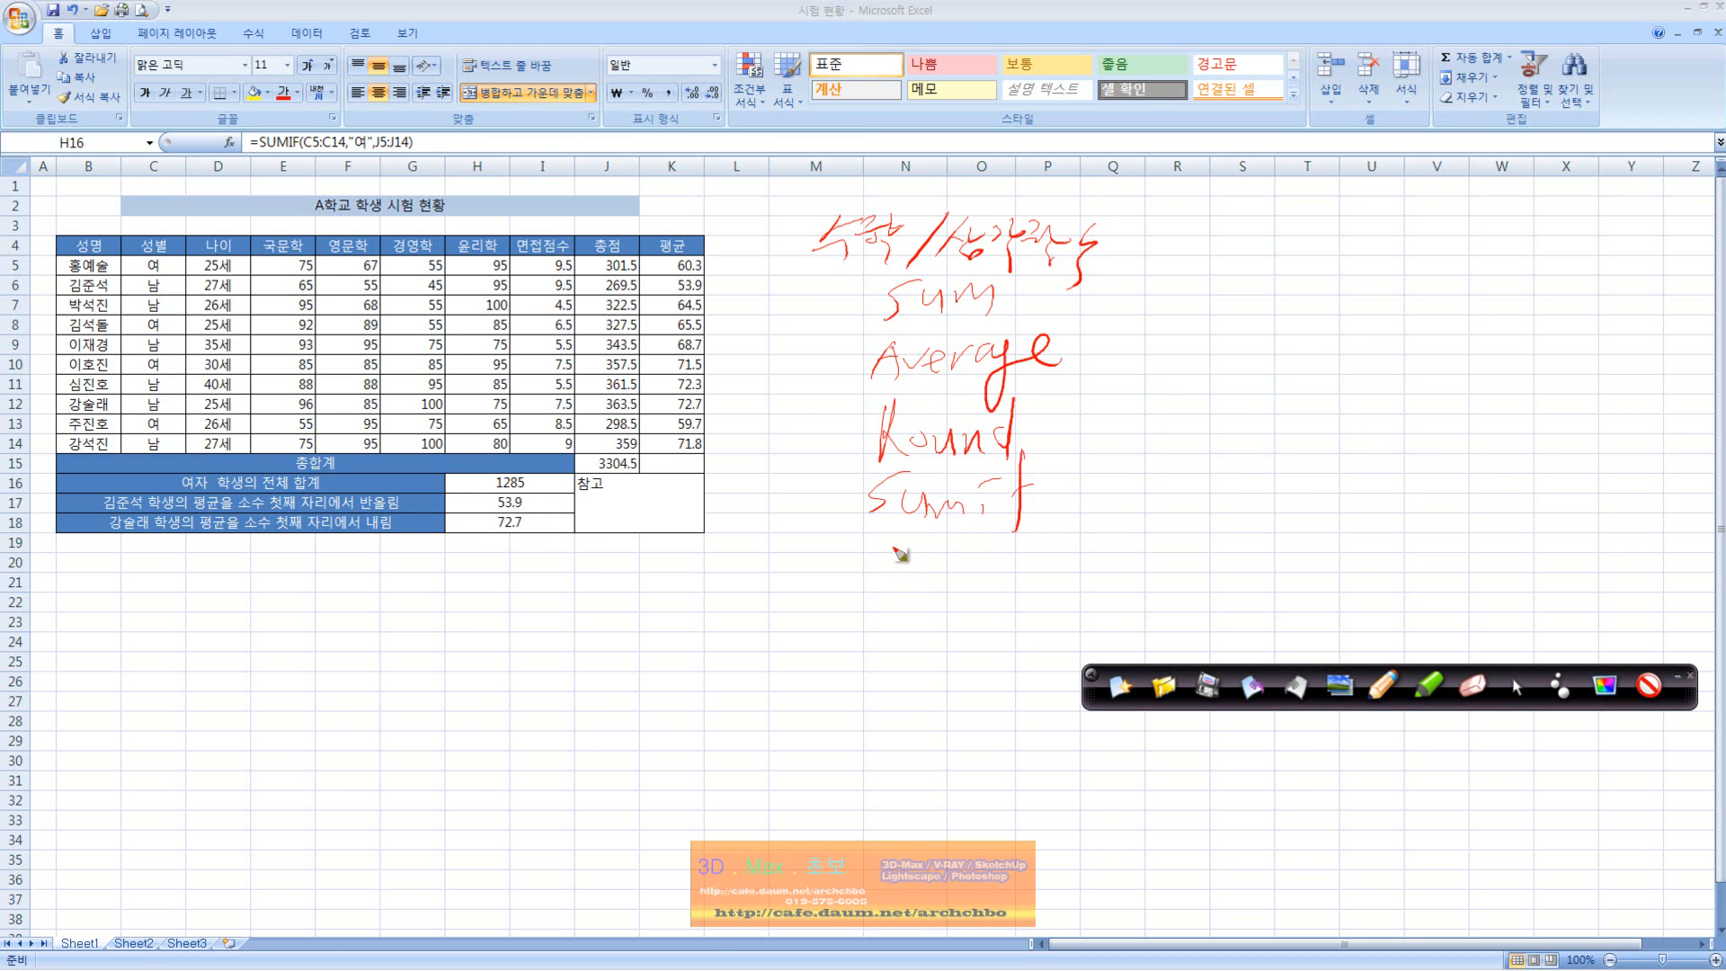
mouse_move(906, 550)
left_mouse_down()
mouse_move(854, 594)
mouse_move(921, 564)
mouse_move(1034, 597)
mouse_move(1146, 562)
mouse_move(1131, 613)
left_mouse_up()
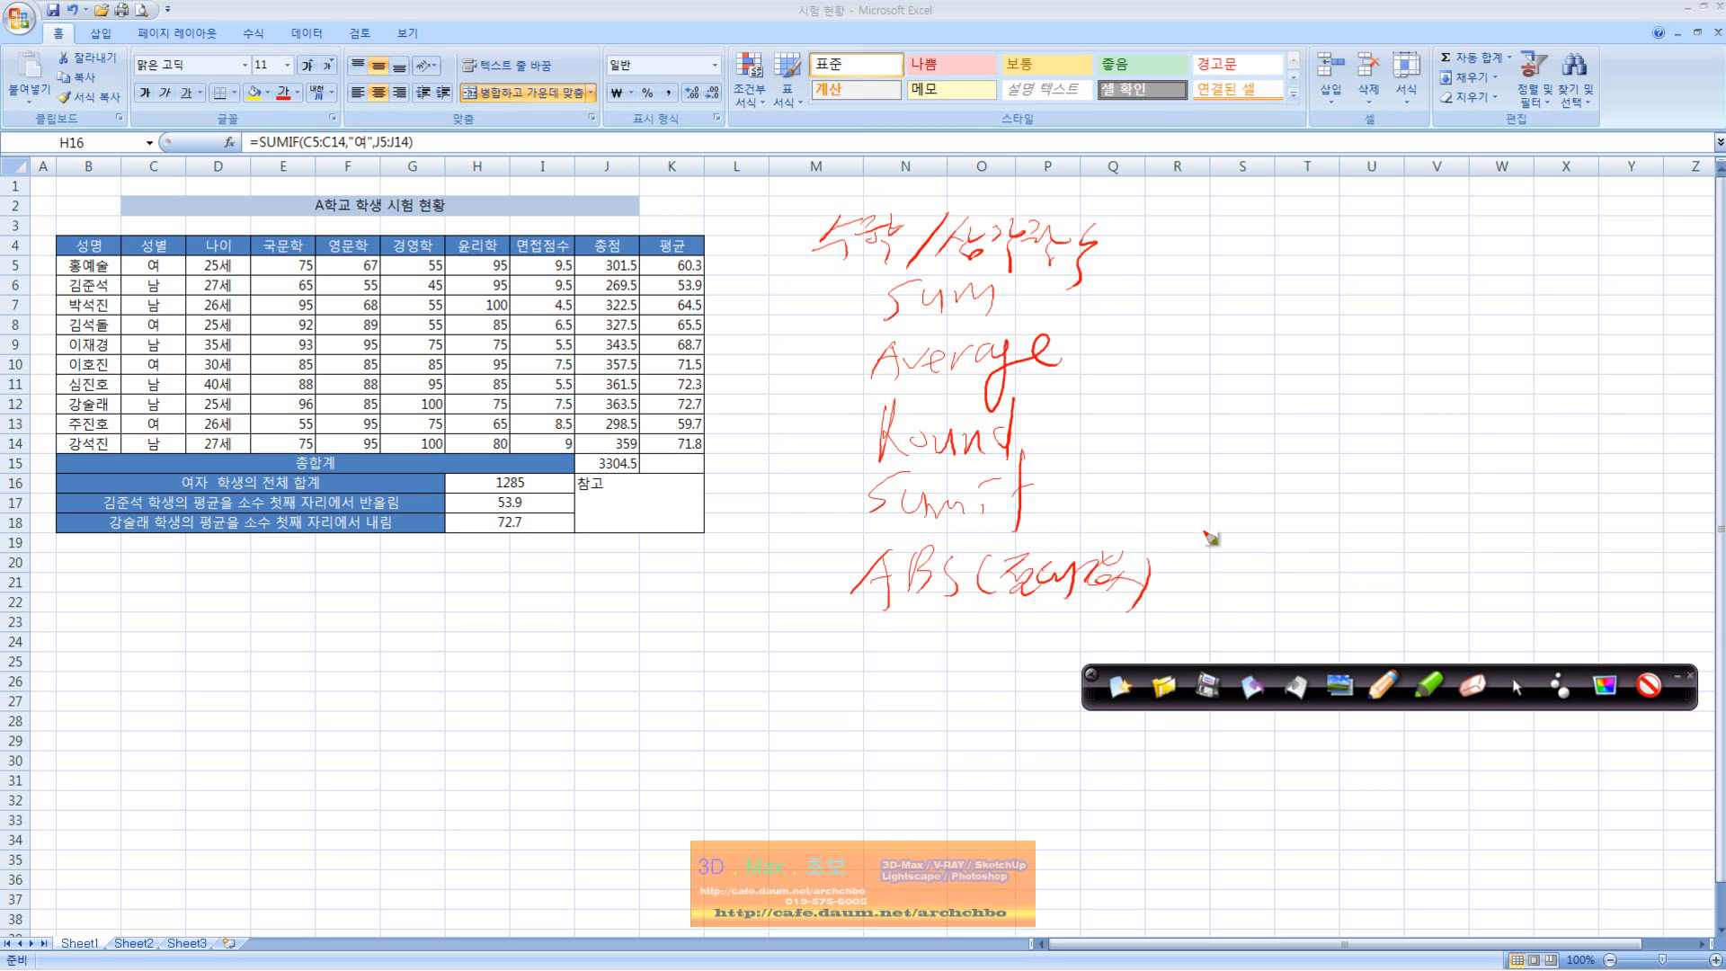
- Handwrite an ABS example beside the function list, with arrows from 5 to 5 and from -5 to 5
left_click_drag(1252, 516, 1223, 550)
mouse_move(1263, 546)
left_mouse_down()
mouse_move(1332, 539)
mouse_move(1357, 511)
mouse_move(1382, 521)
mouse_move(1380, 495)
left_mouse_up()
mouse_move(1410, 475)
left_mouse_down()
mouse_move(1398, 512)
mouse_move(1416, 503)
left_mouse_up()
mouse_move(1464, 462)
left_mouse_down()
mouse_move(1438, 519)
mouse_move(1367, 567)
left_mouse_up()
left_click_drag(1380, 537, 1399, 540)
left_click_drag(1186, 595, 1227, 593)
mouse_move(1215, 593)
left_mouse_down()
mouse_move(1204, 620)
mouse_move(1314, 604)
mouse_move(1348, 619)
mouse_move(1386, 591)
left_mouse_up()
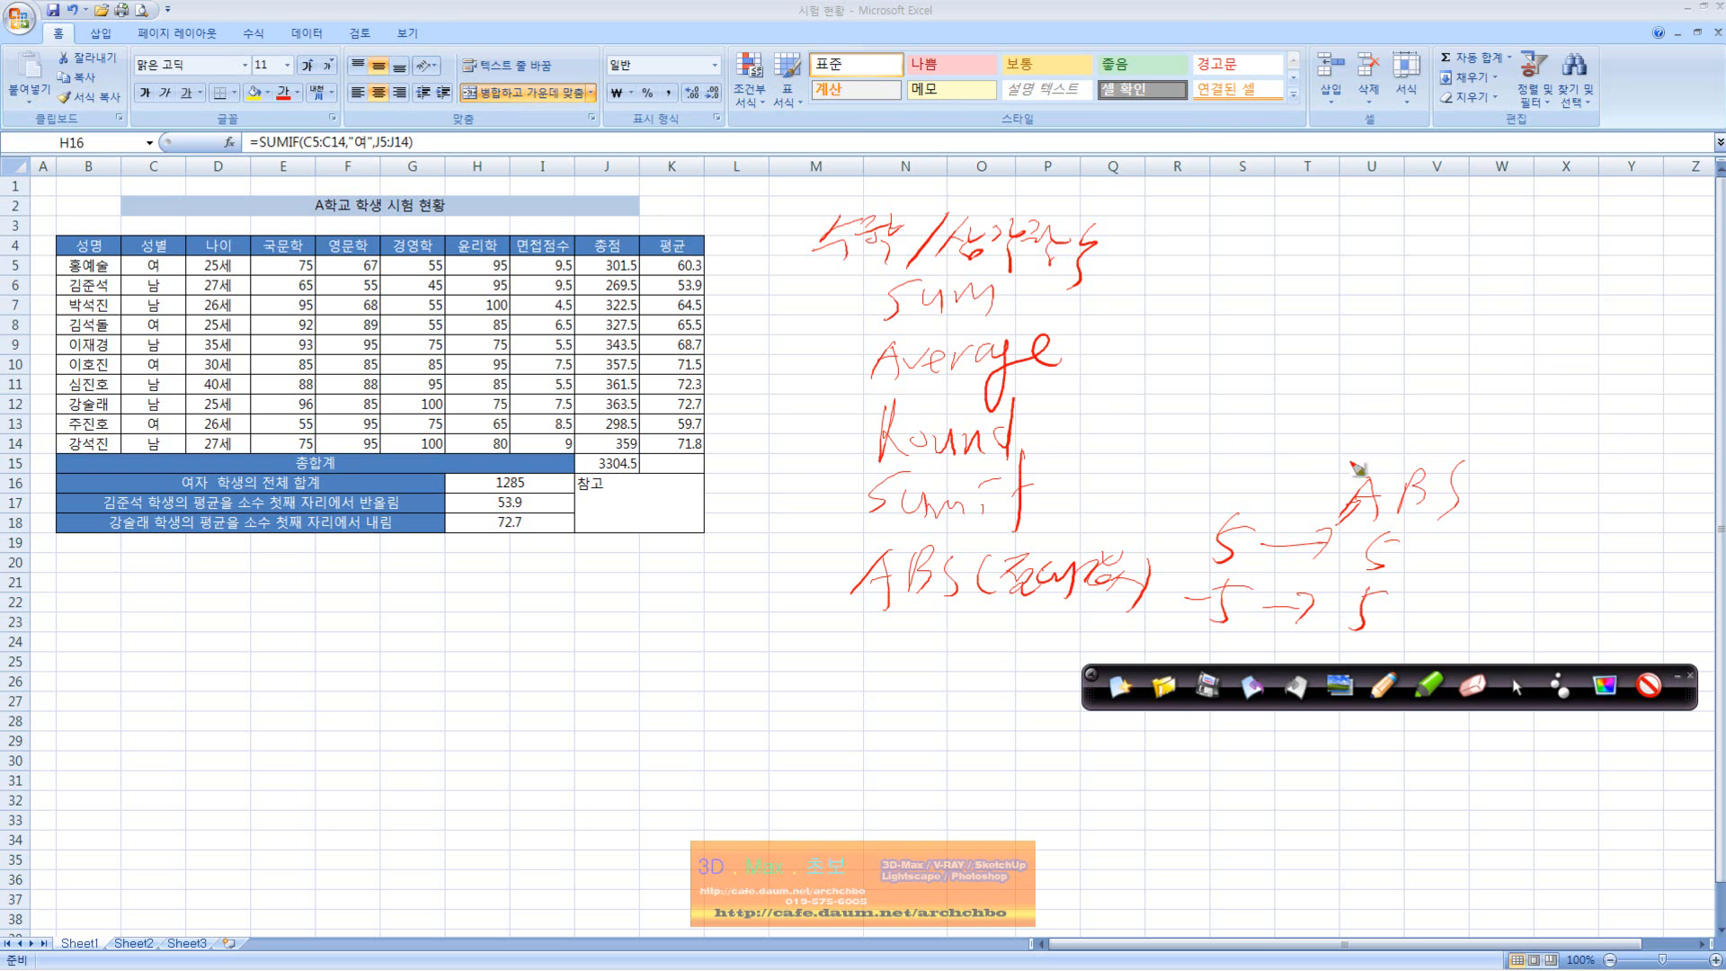
- Return to cell editing and enter the sample values 5 in M27 and -5 in M28
left_click(1516, 687)
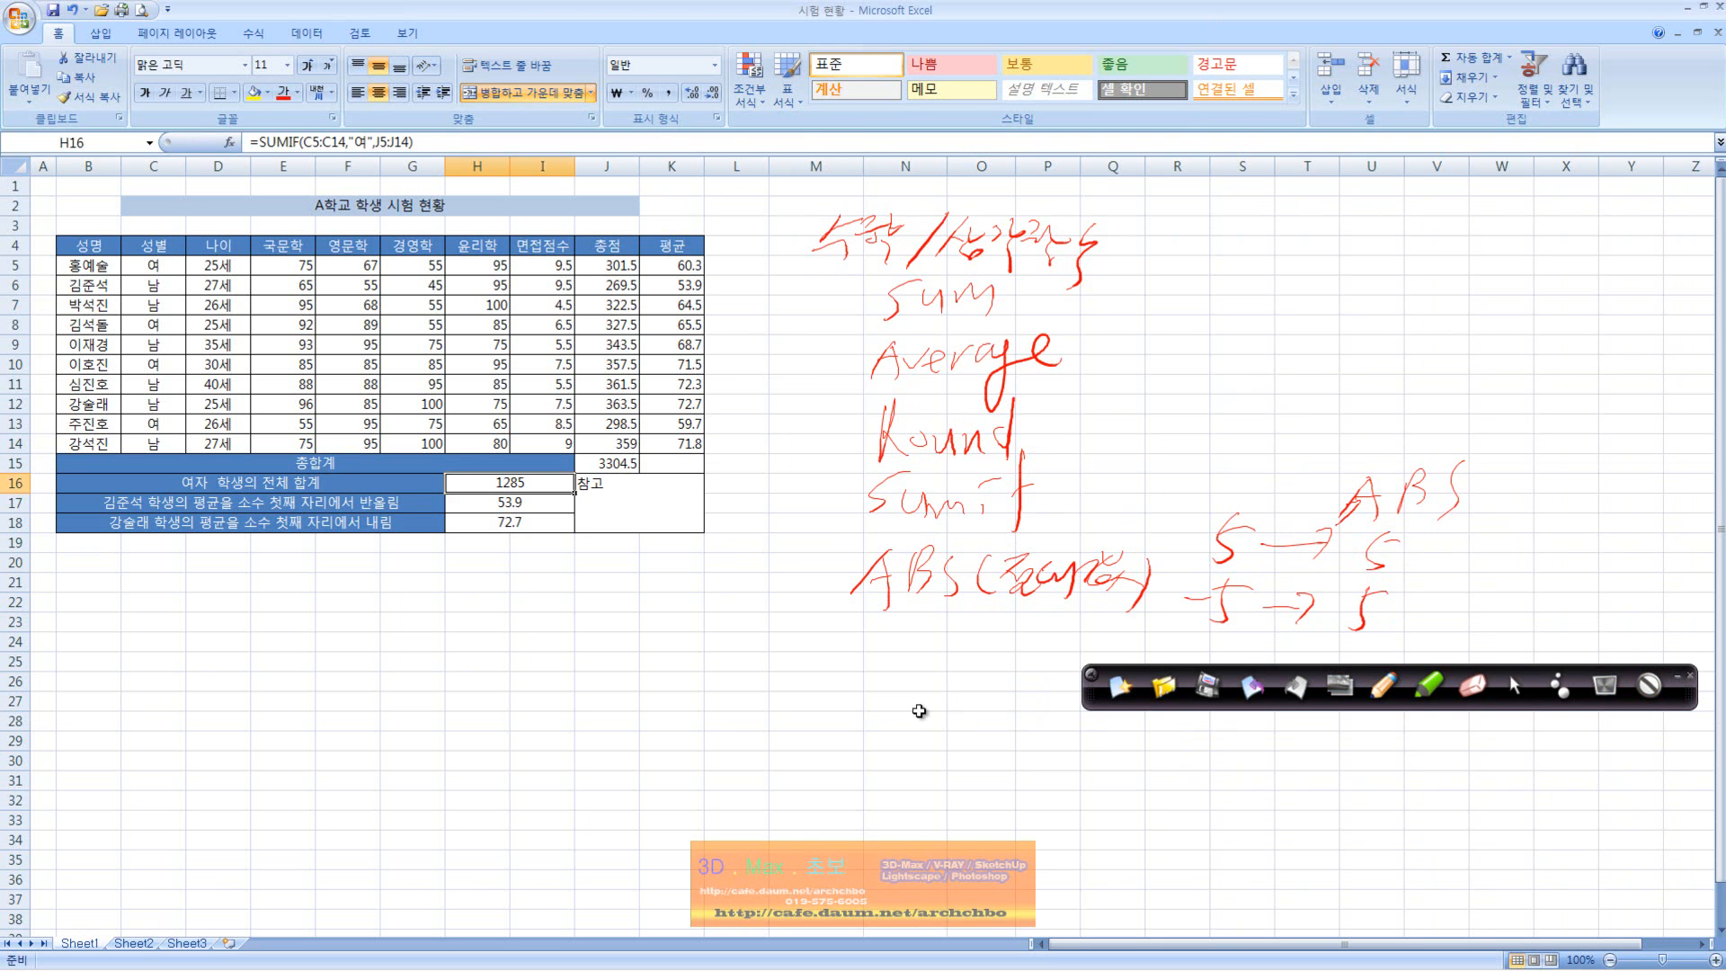
left_click(837, 709)
type("5")
key("Return")
type("-5")
key("Return")
type("+")
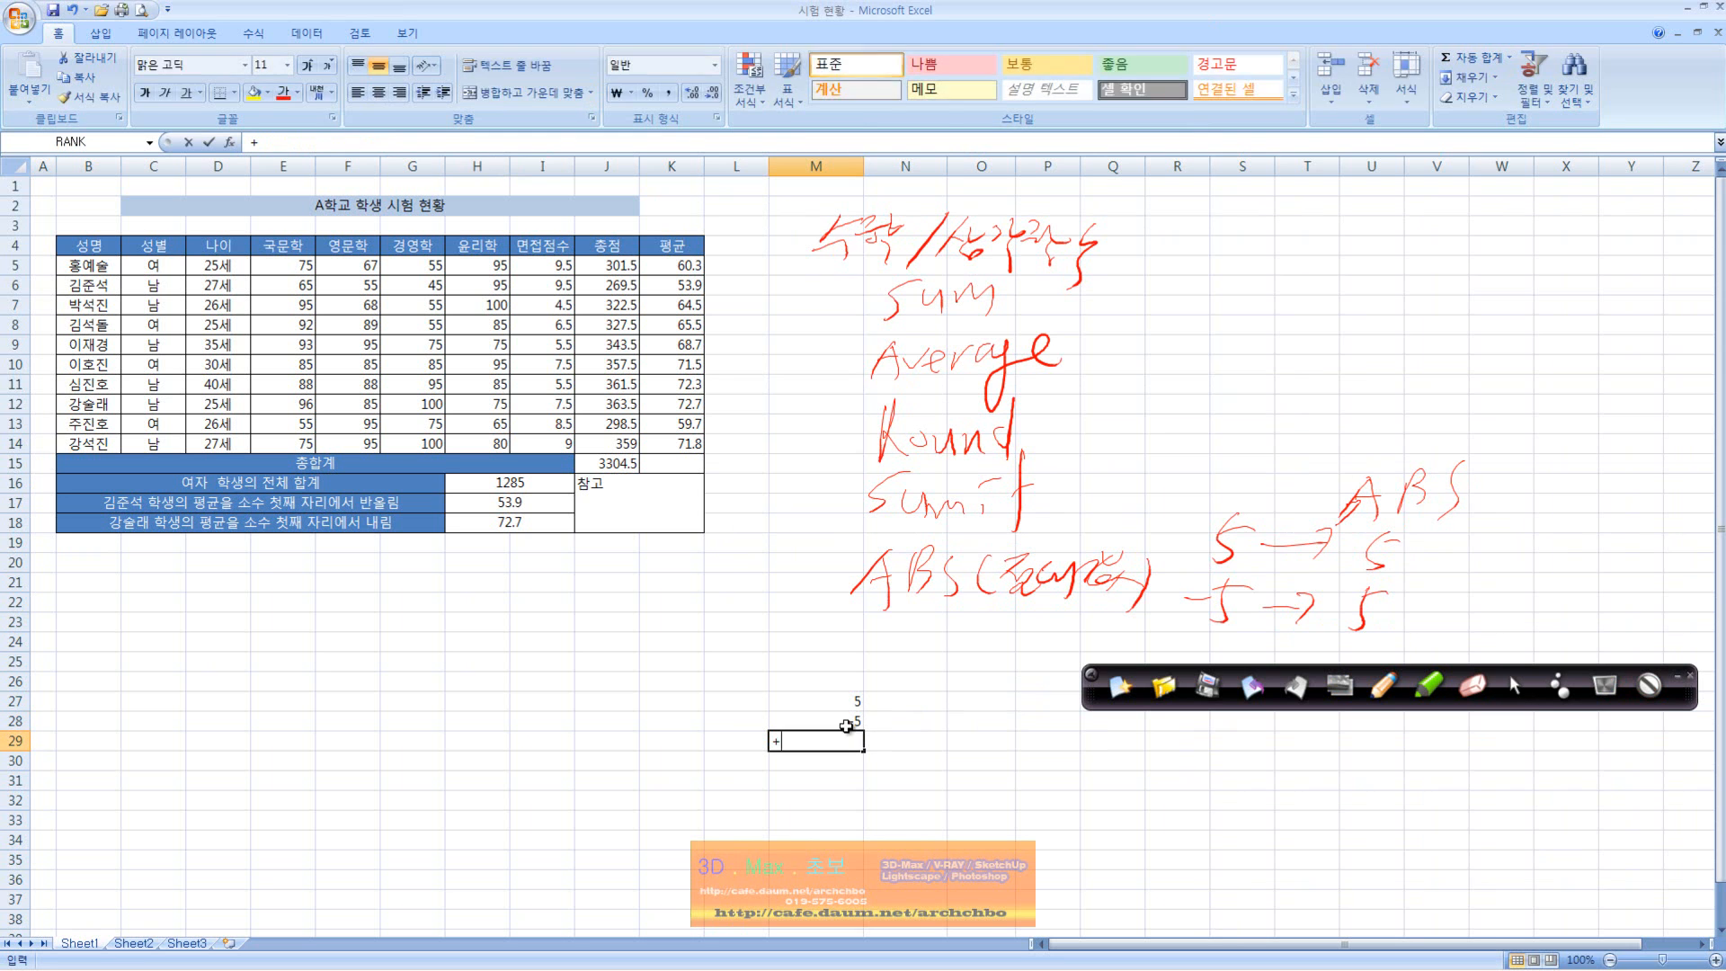
left_click(820, 868)
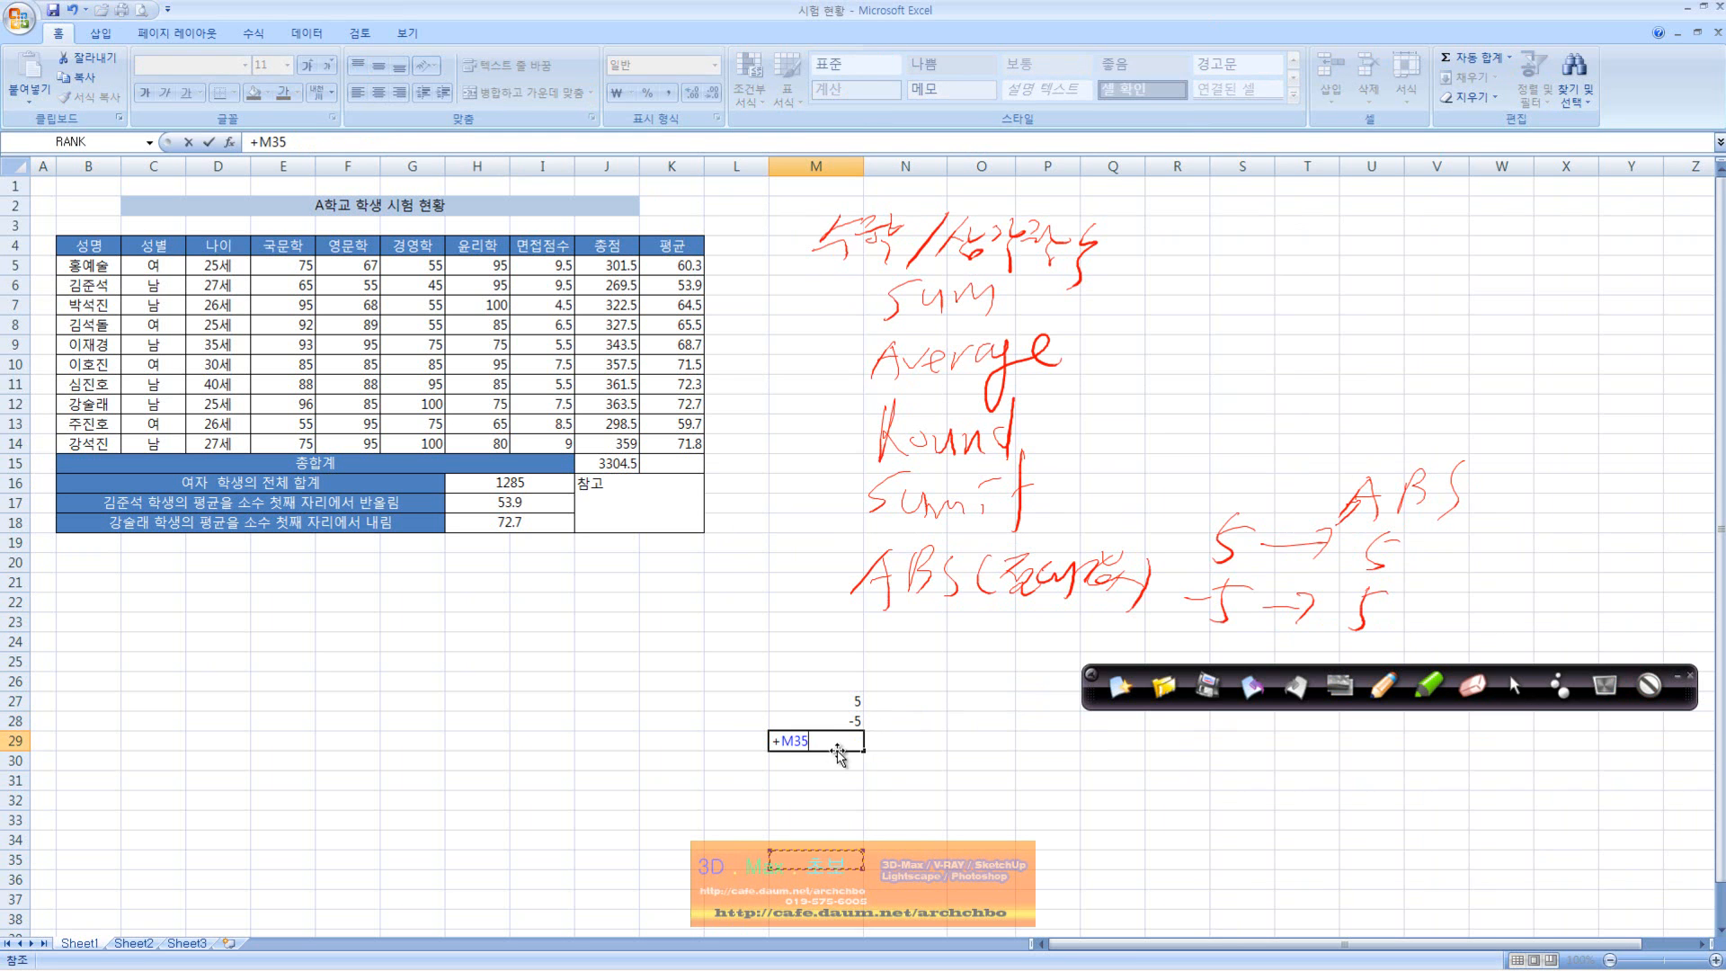
key("Escape")
- Enter =ABS(M27) in cell N27 and =ABS(M28) in cell N28 to get the absolute values of the samples
left_click(907, 701)
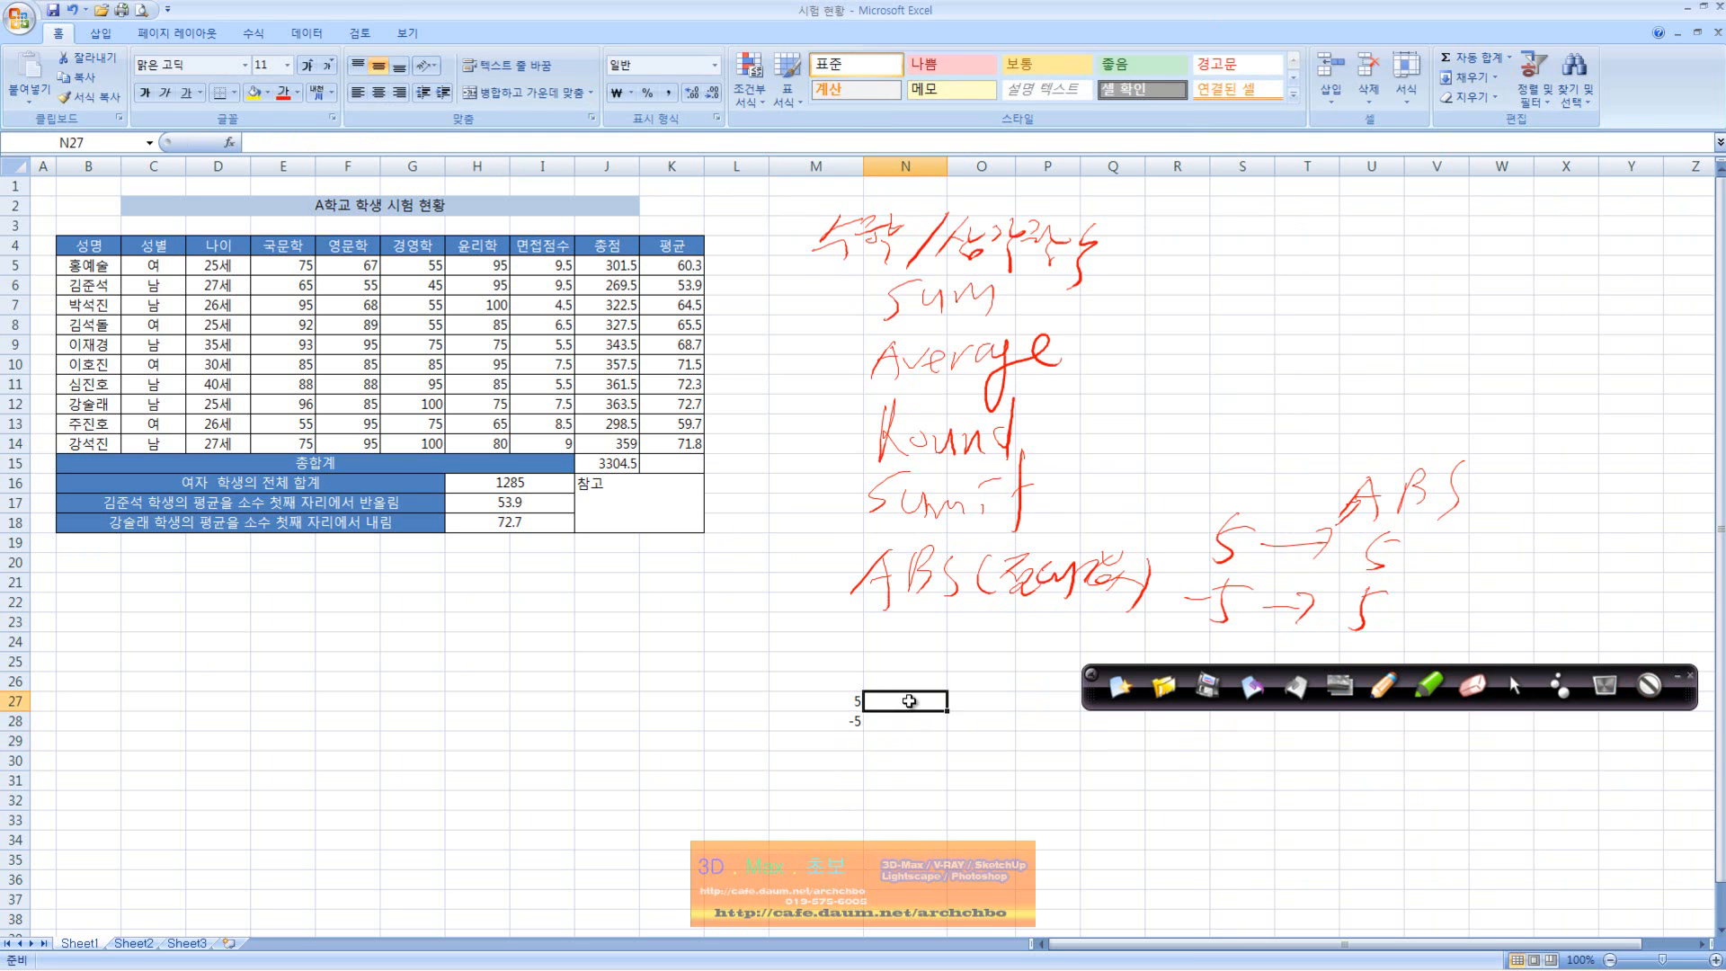
type("=abs(")
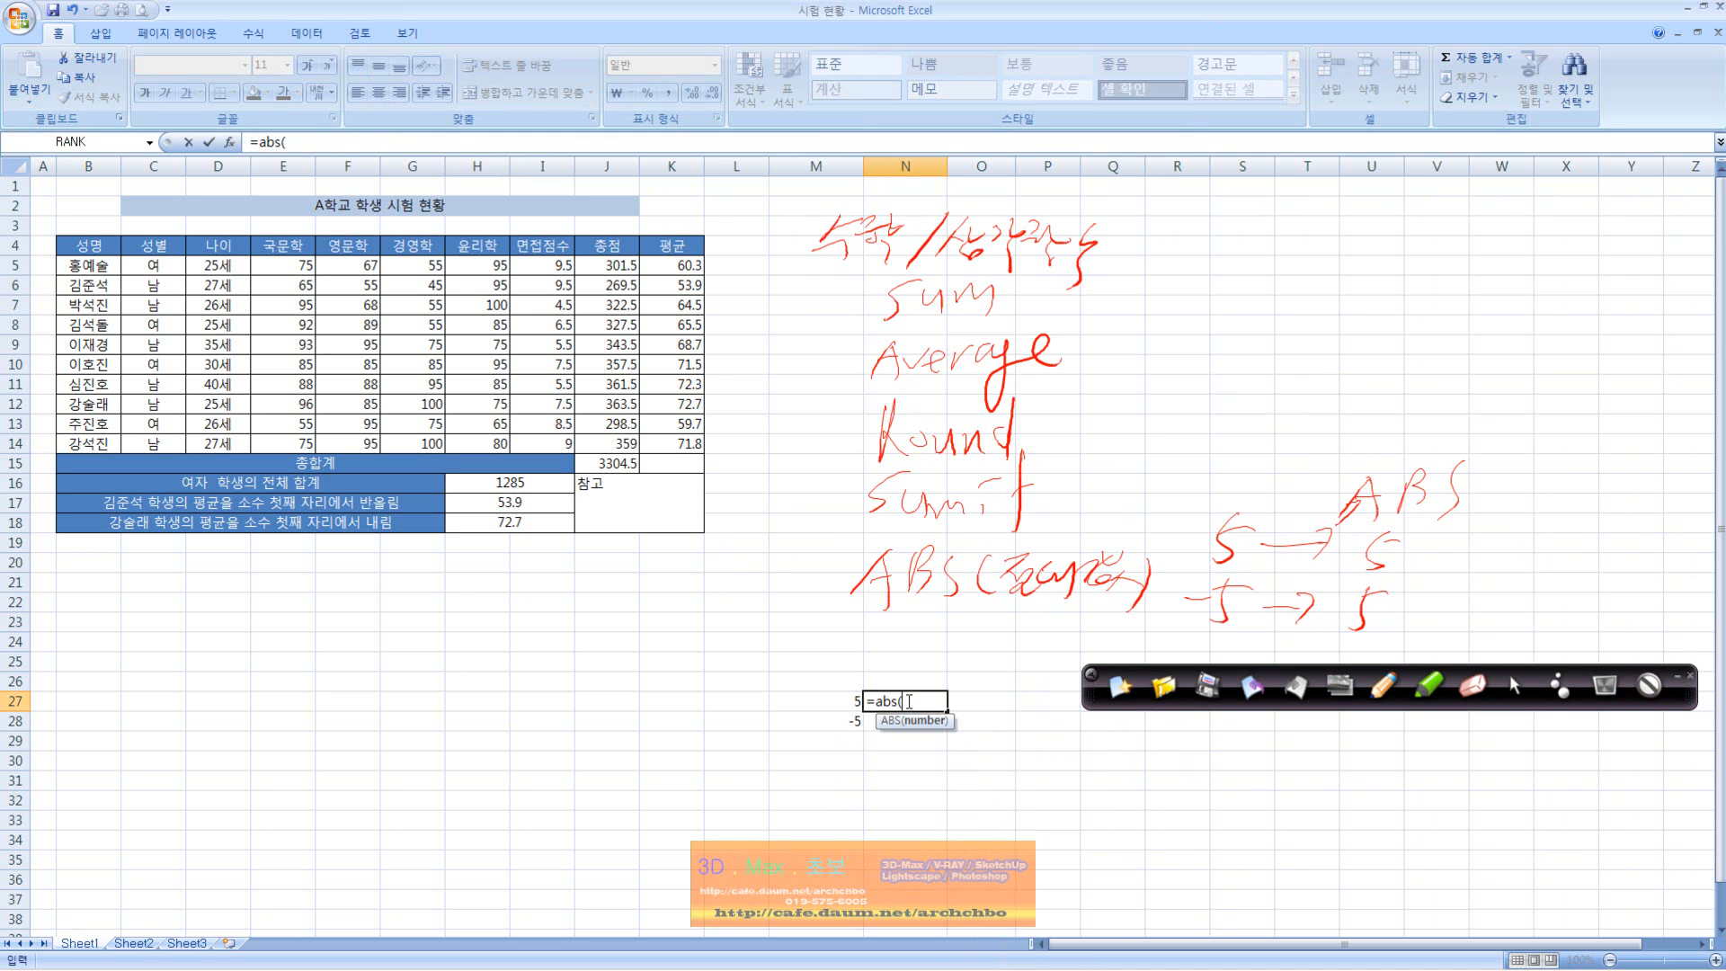
left_click(850, 702)
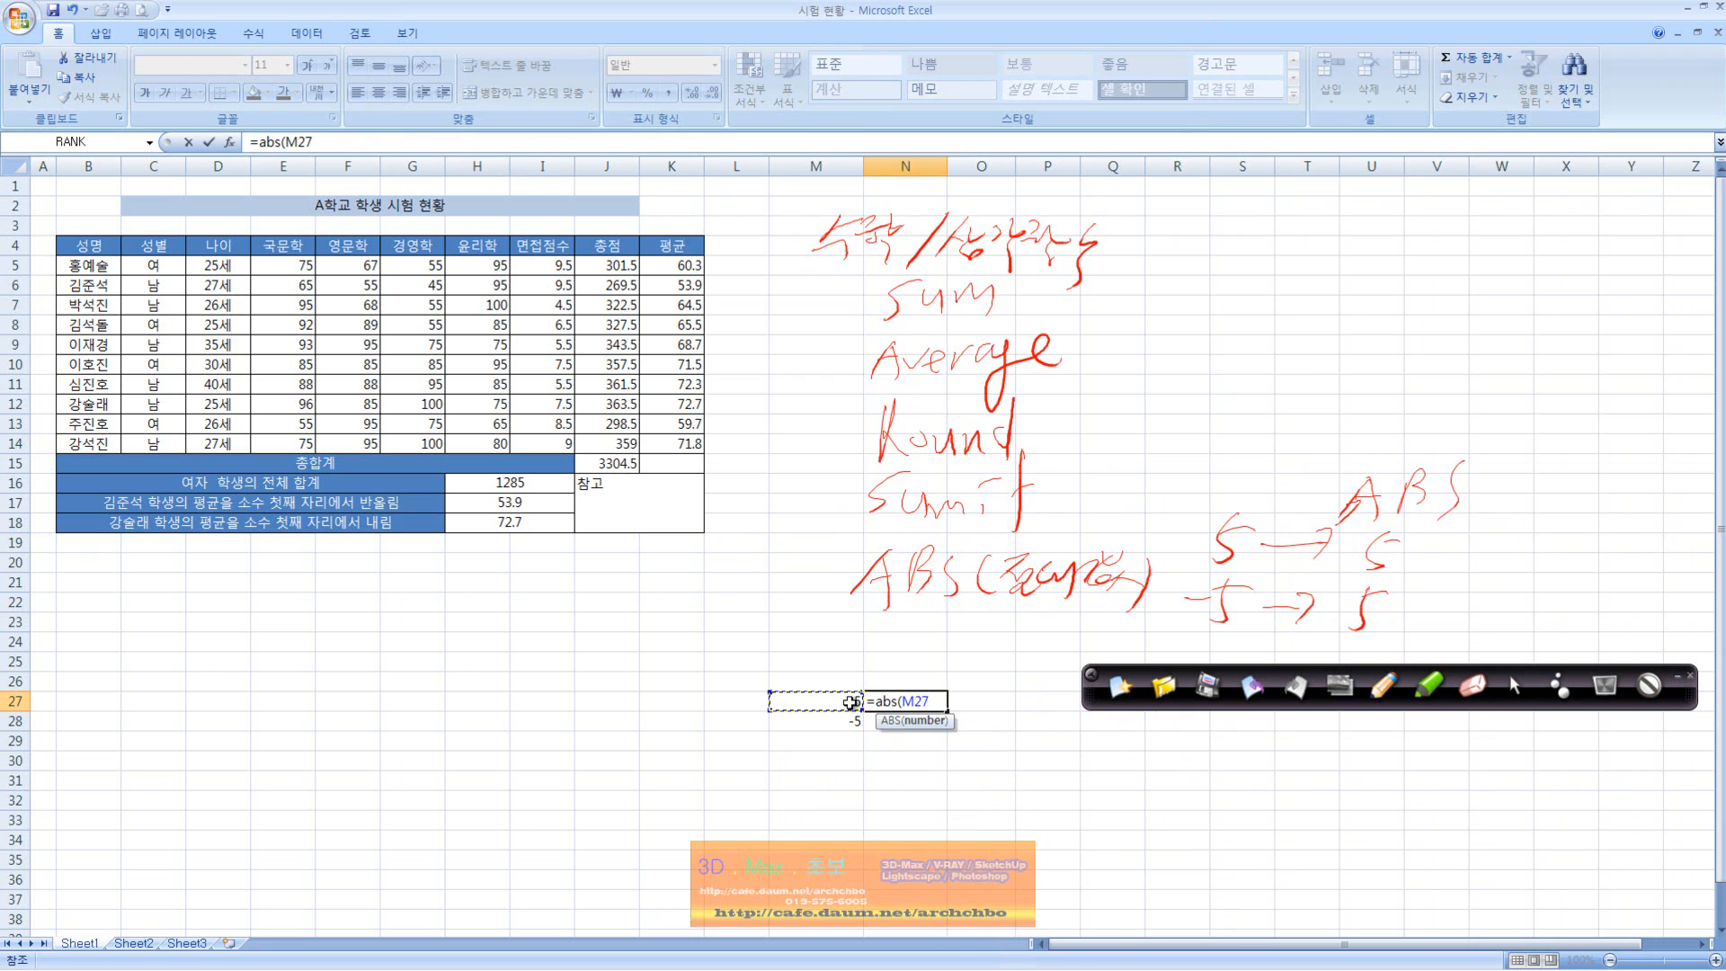
type(")")
key("Return")
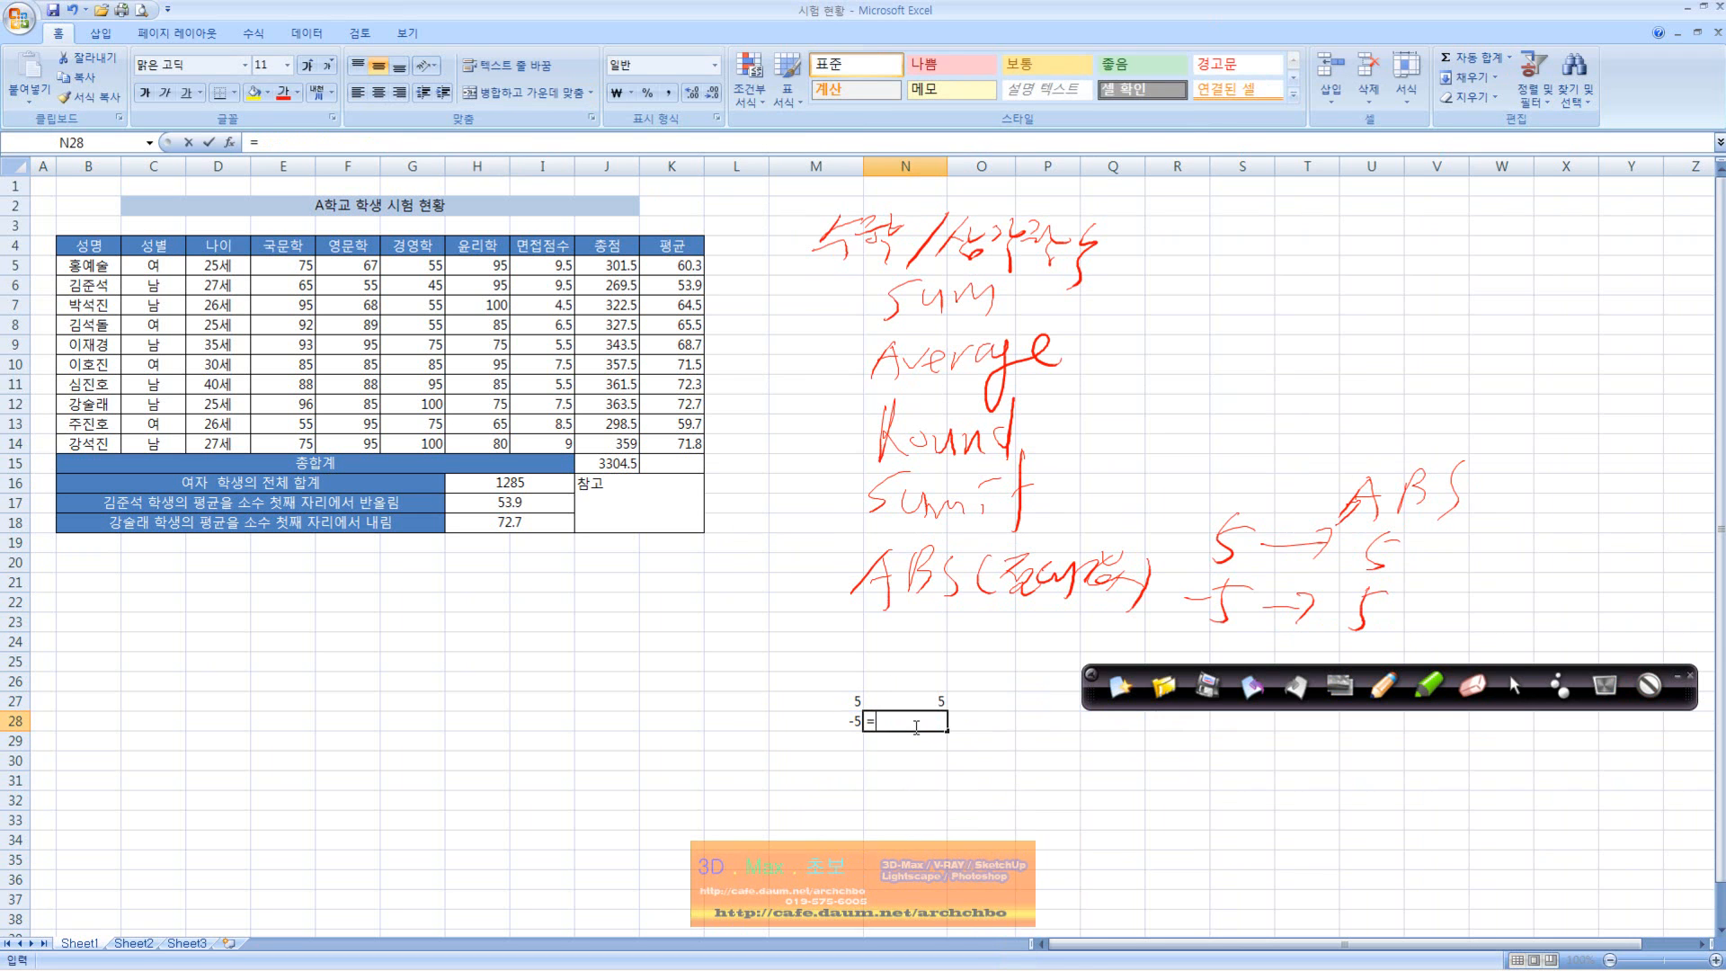
type("=abs(")
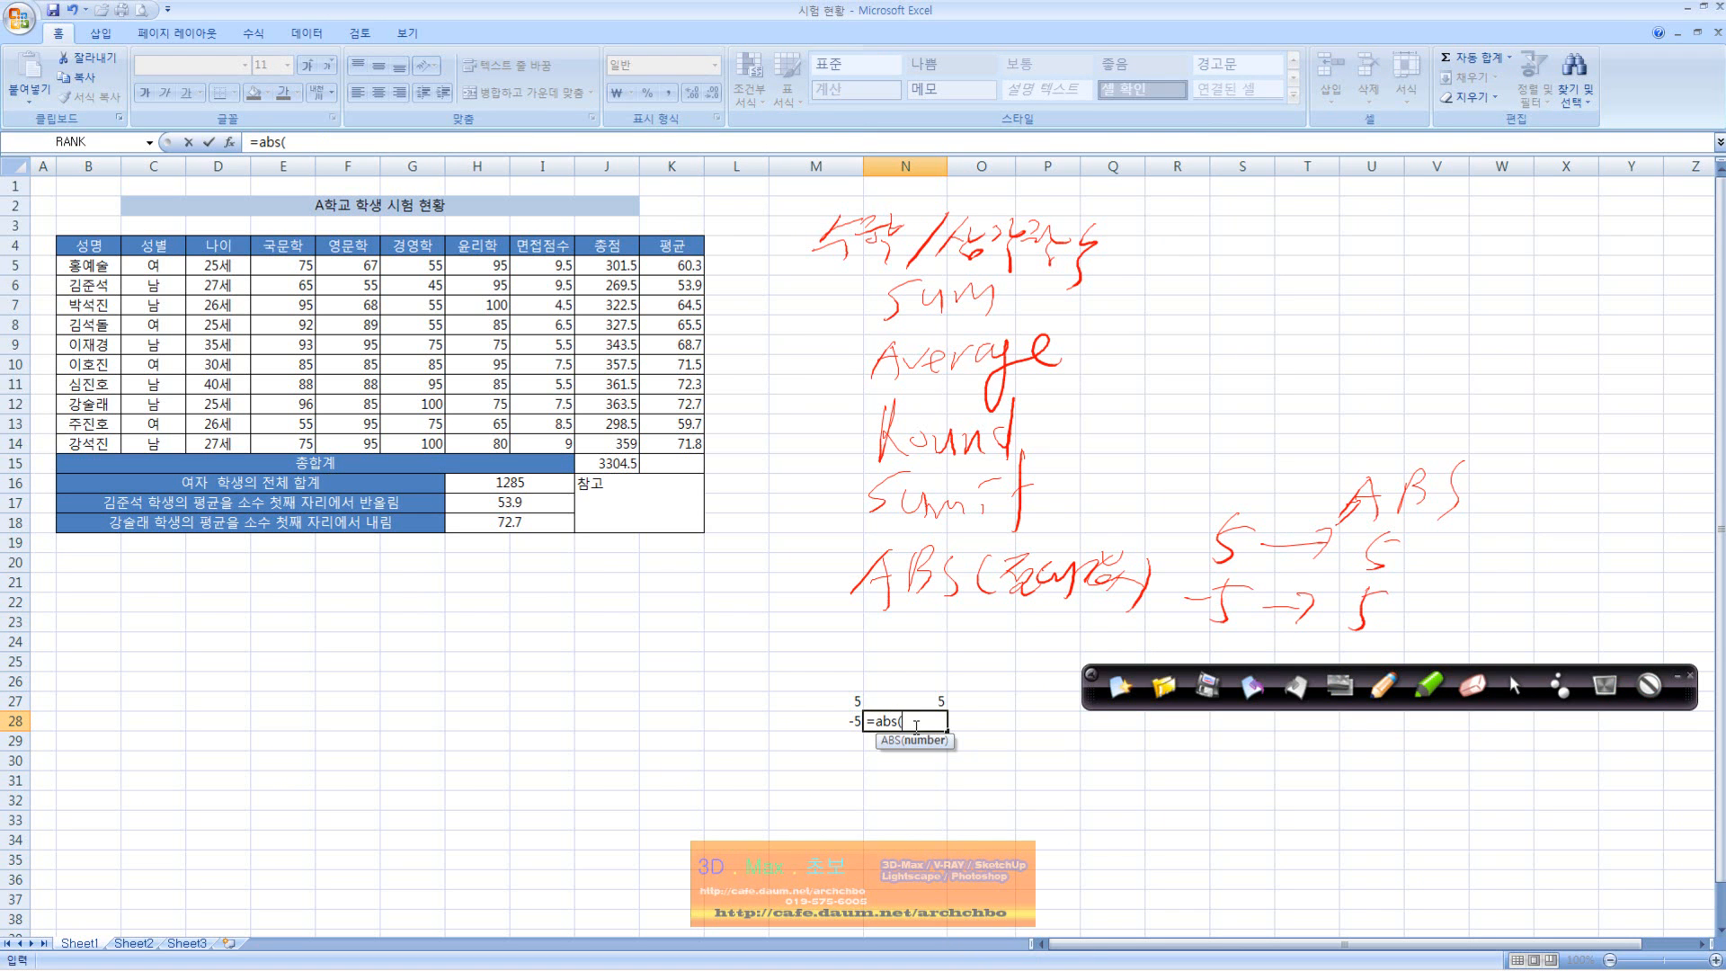
left_click(856, 722)
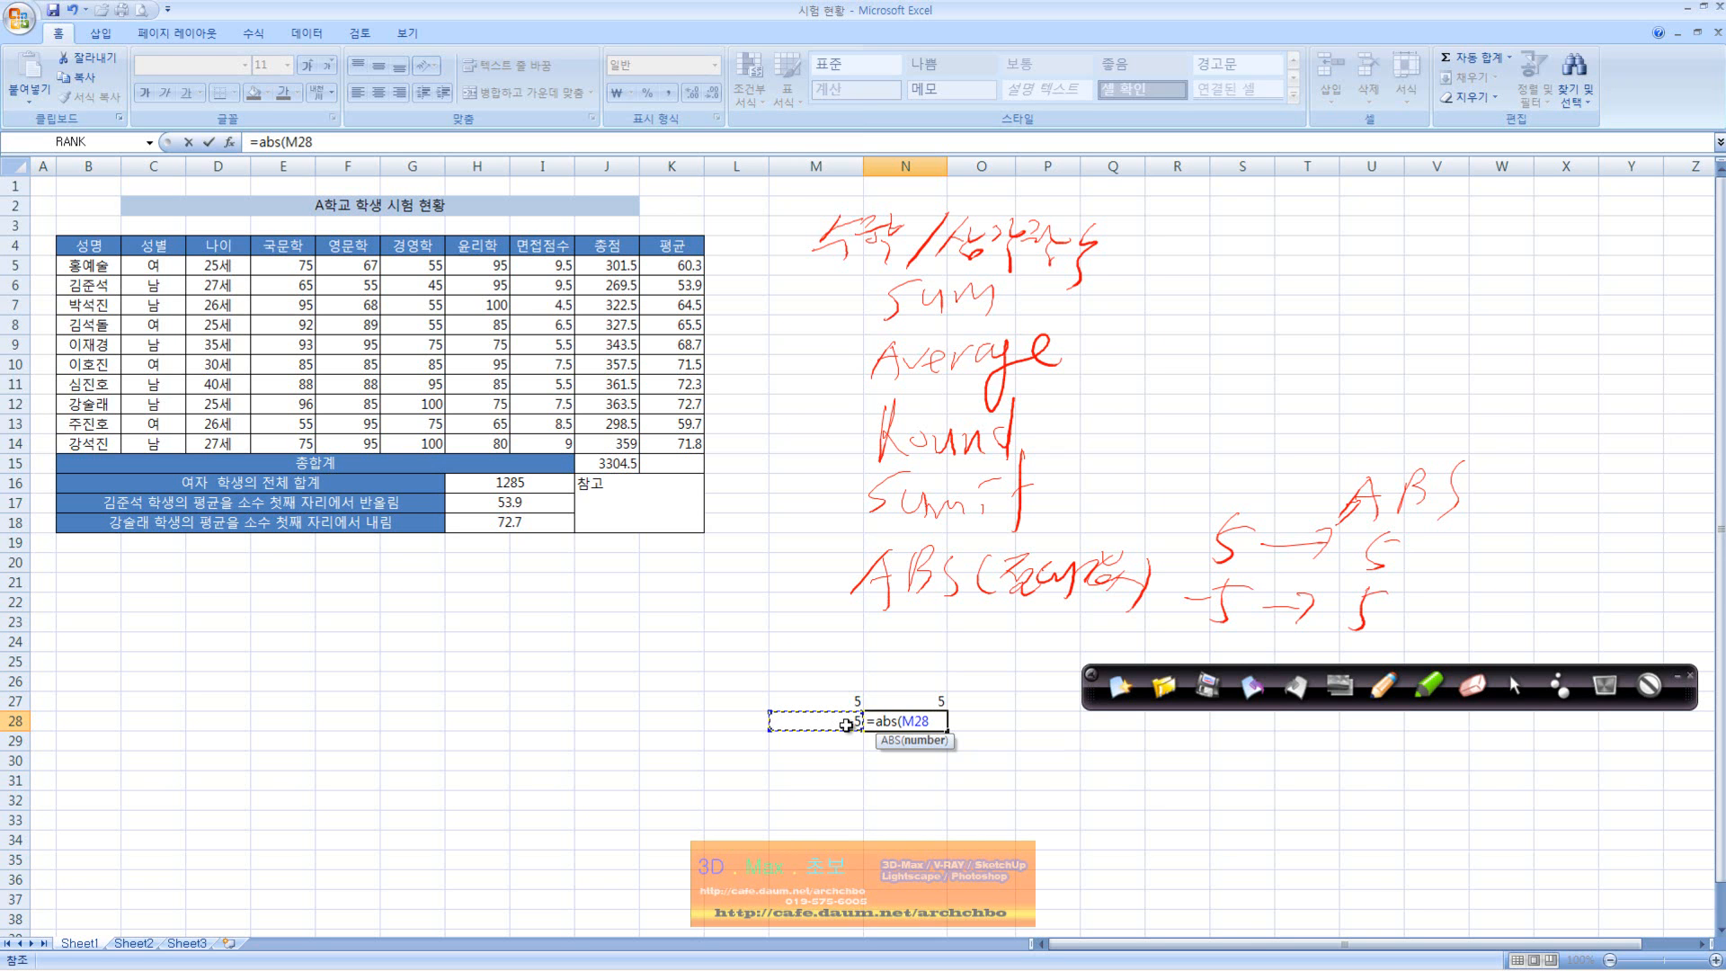
type(")")
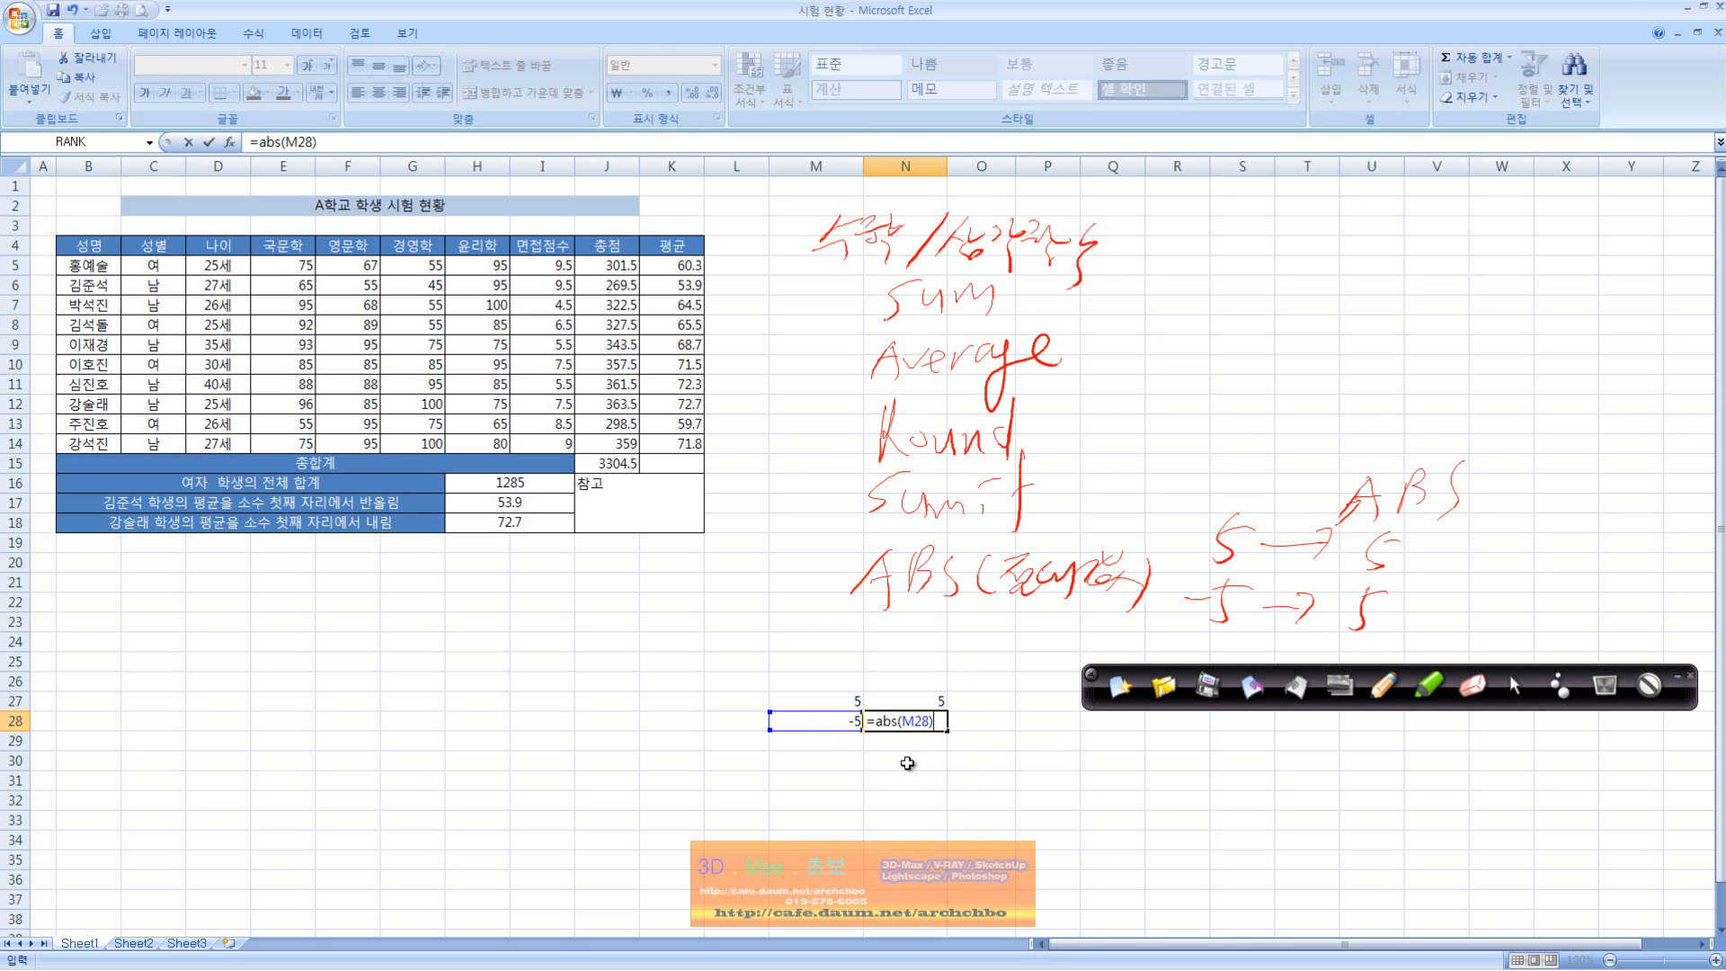
key("Return")
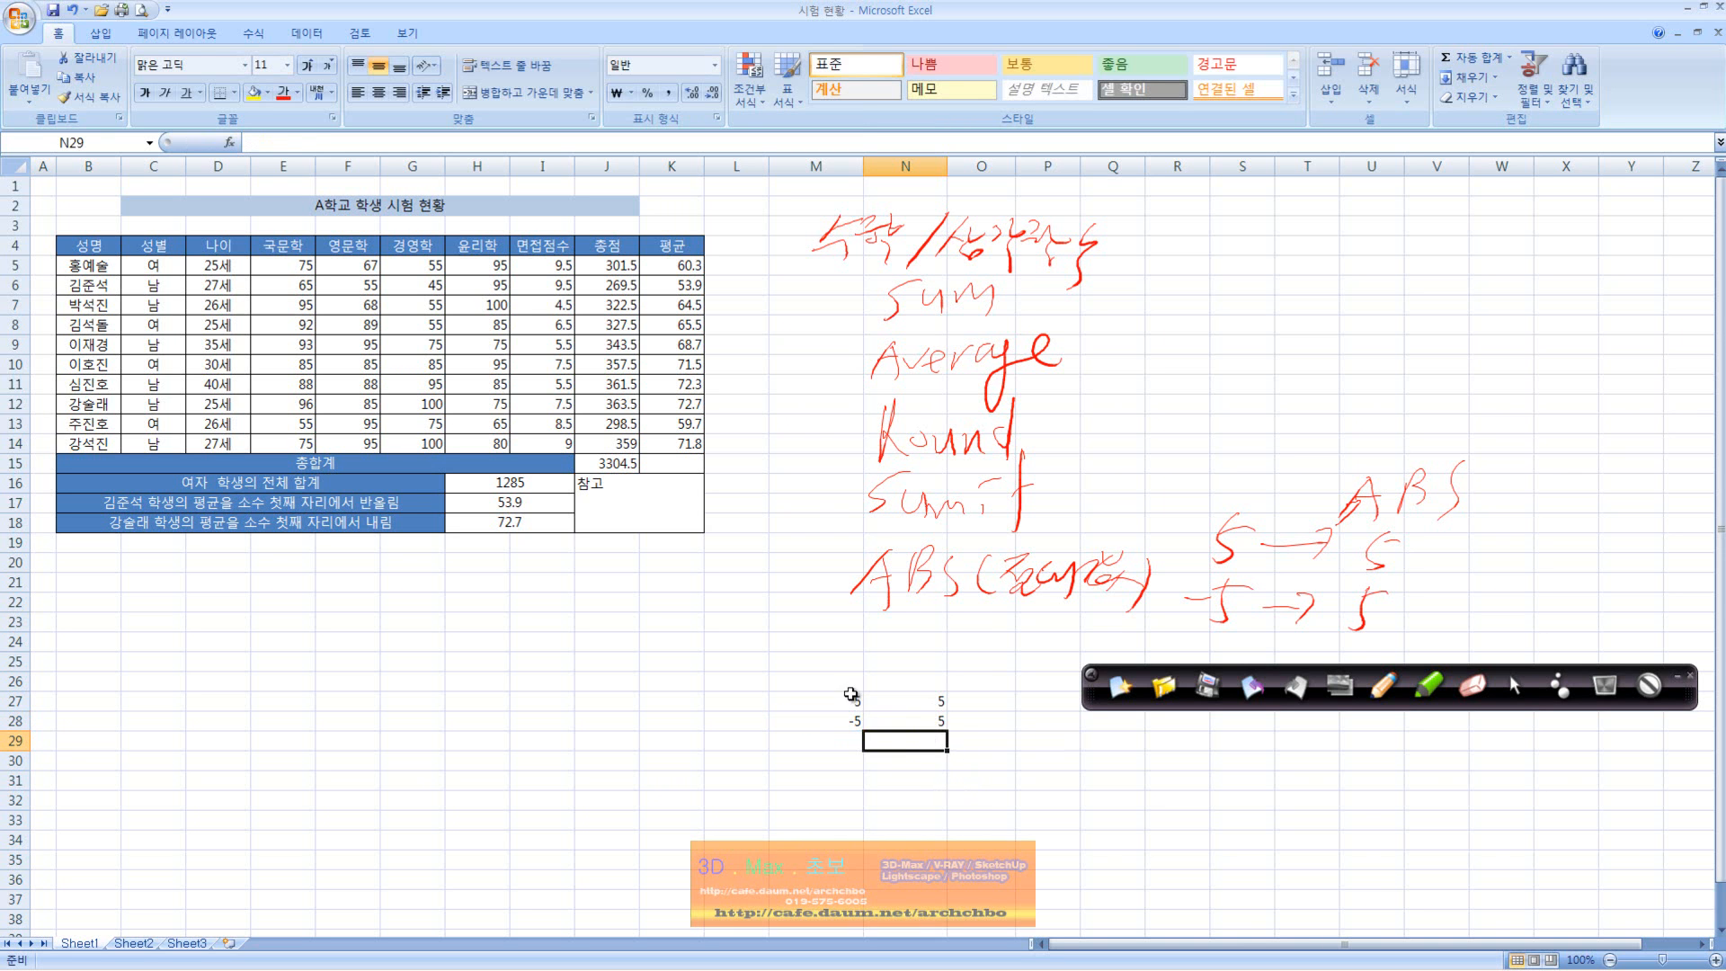
- Clear the ABS sample values and formulas in M26:N29
left_click_drag(854, 681, 935, 746)
key("Delete")
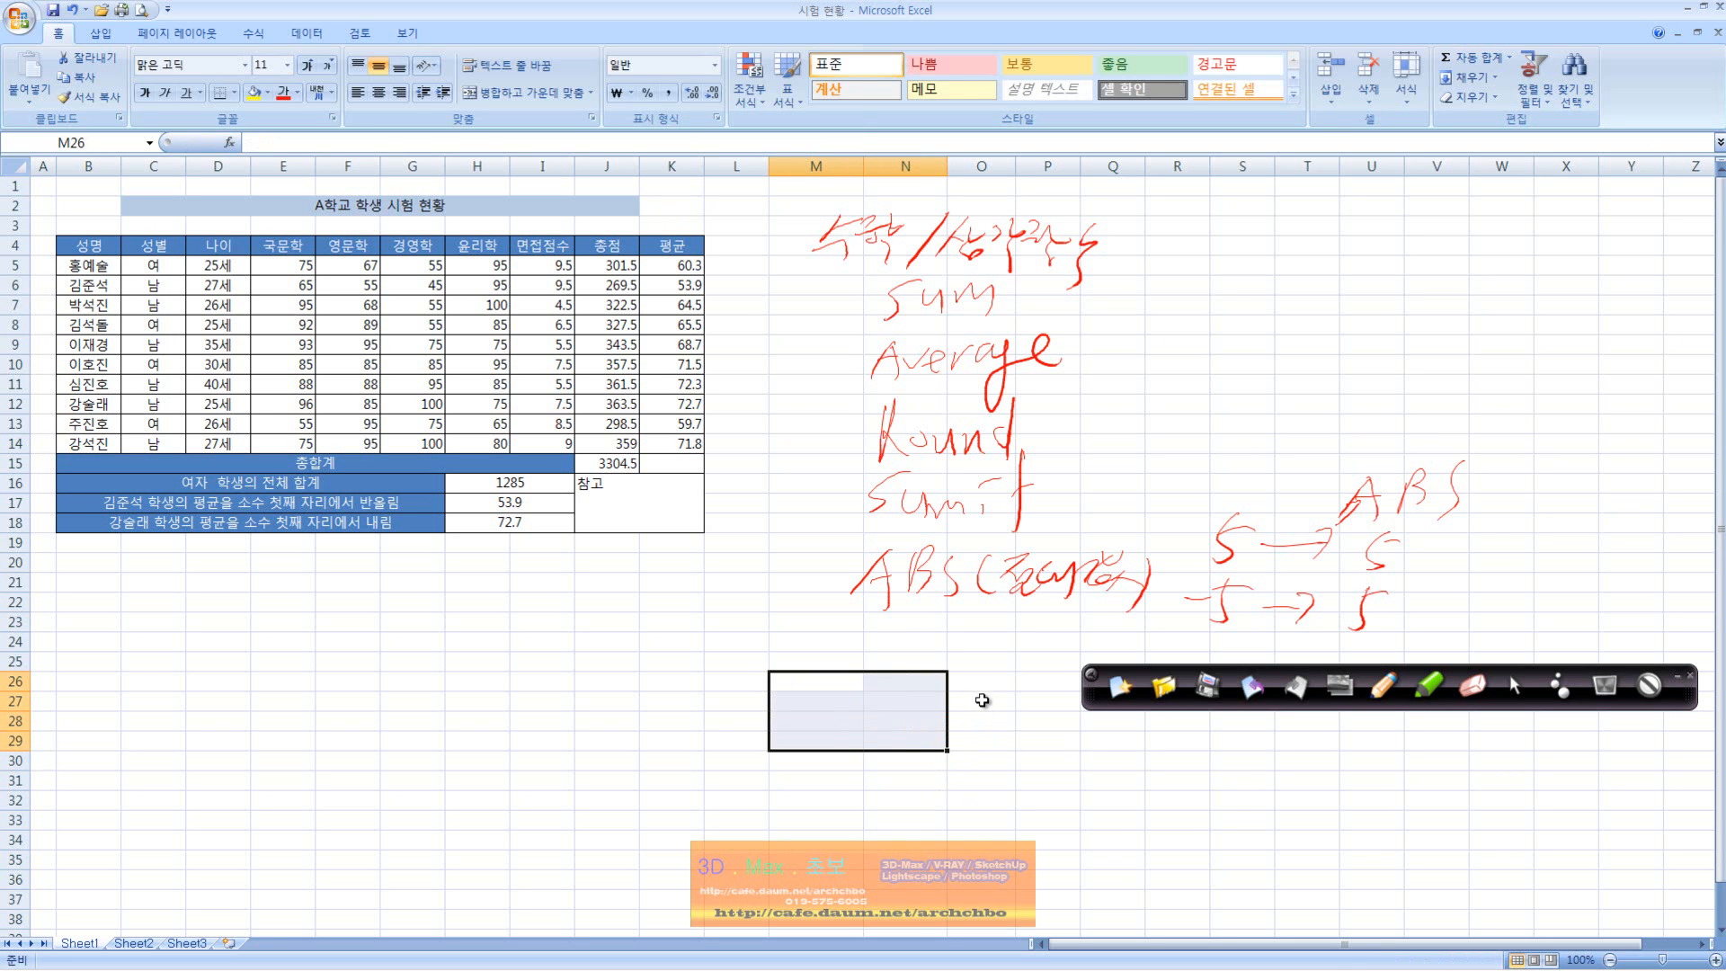
- Handwrite a FACT(인수) note with the product (1×2×3×…) and an INT(인수) note below the ABS entry
left_click(969, 640)
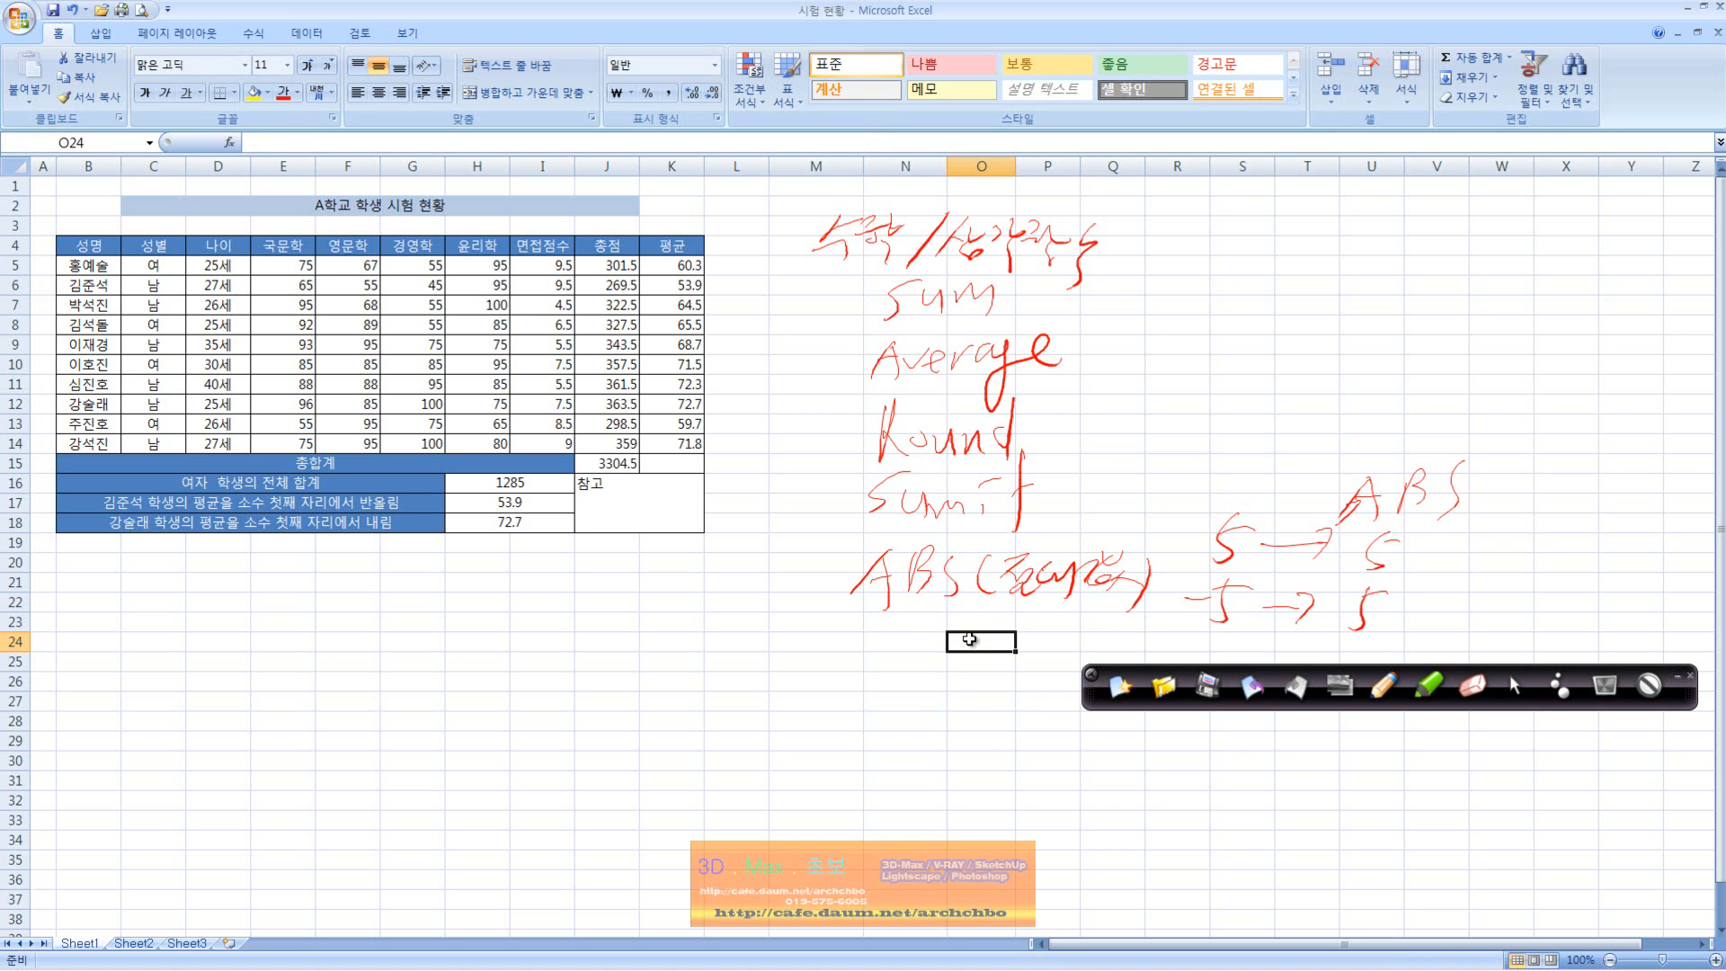
left_click(1382, 690)
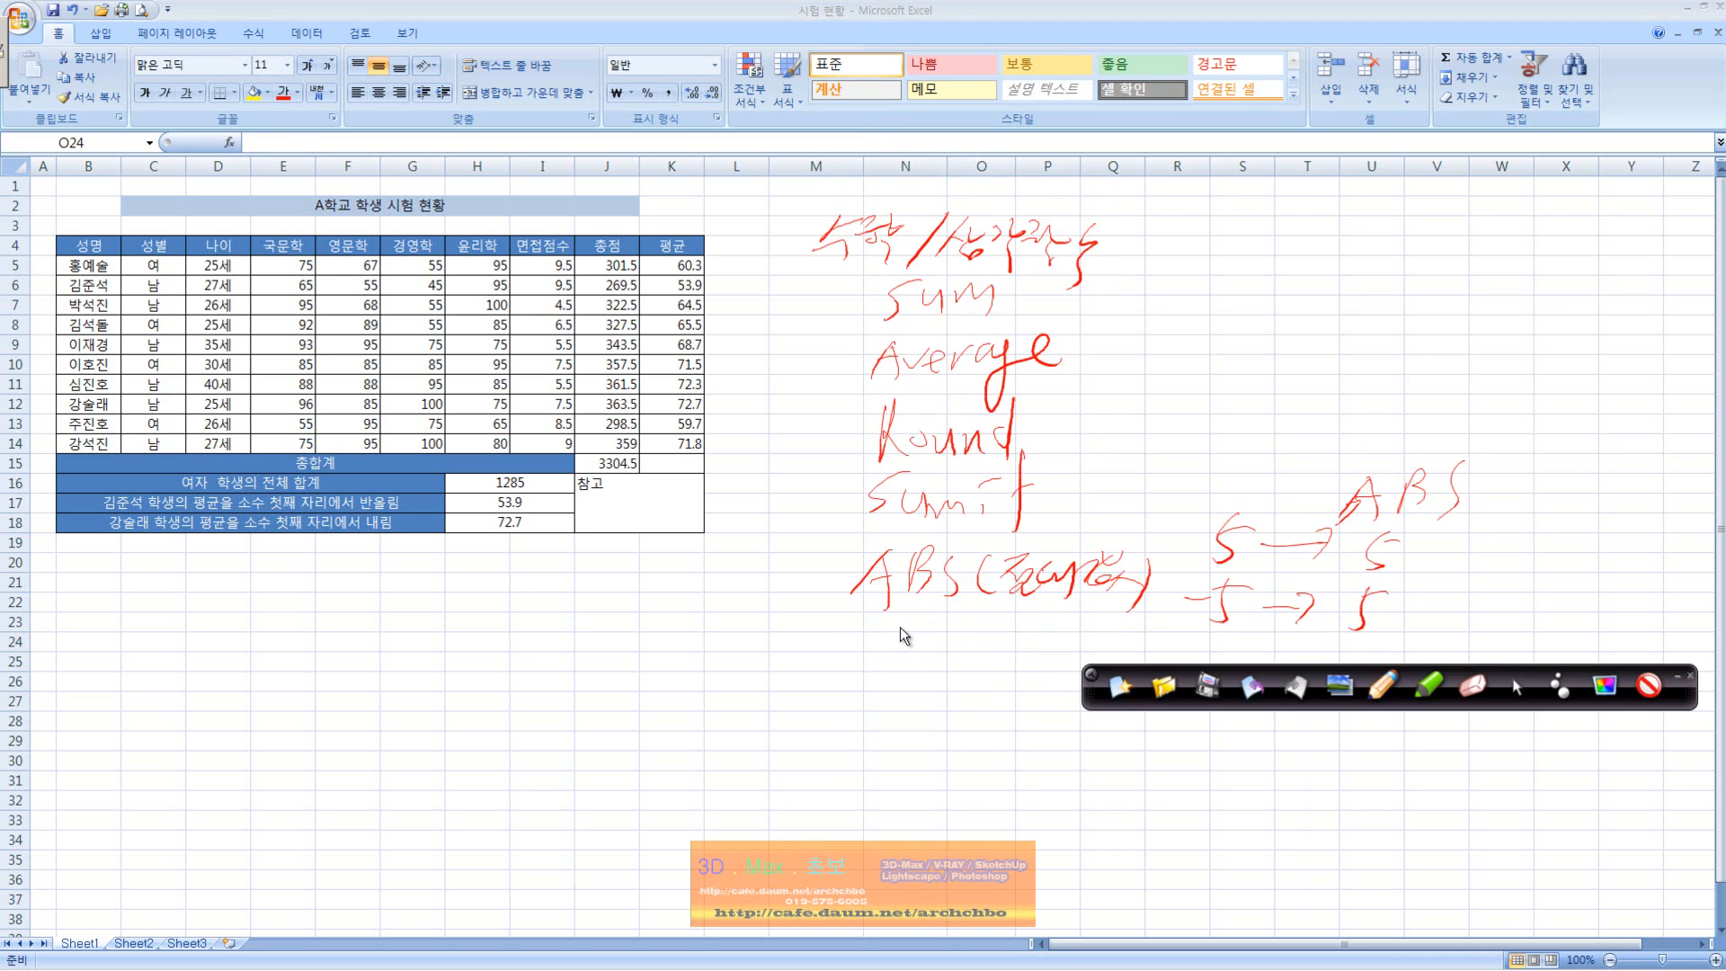
mouse_move(860, 651)
left_mouse_down()
mouse_move(960, 647)
mouse_move(980, 673)
mouse_move(1115, 629)
mouse_move(1131, 657)
mouse_move(1263, 642)
mouse_move(1337, 665)
left_mouse_up()
mouse_move(1025, 726)
left_mouse_down()
mouse_move(1014, 766)
mouse_move(1041, 761)
left_mouse_up()
left_click_drag(1083, 733, 1057, 764)
mouse_move(1055, 734)
left_mouse_down()
mouse_move(1077, 759)
mouse_move(1342, 756)
mouse_move(1374, 777)
left_mouse_up()
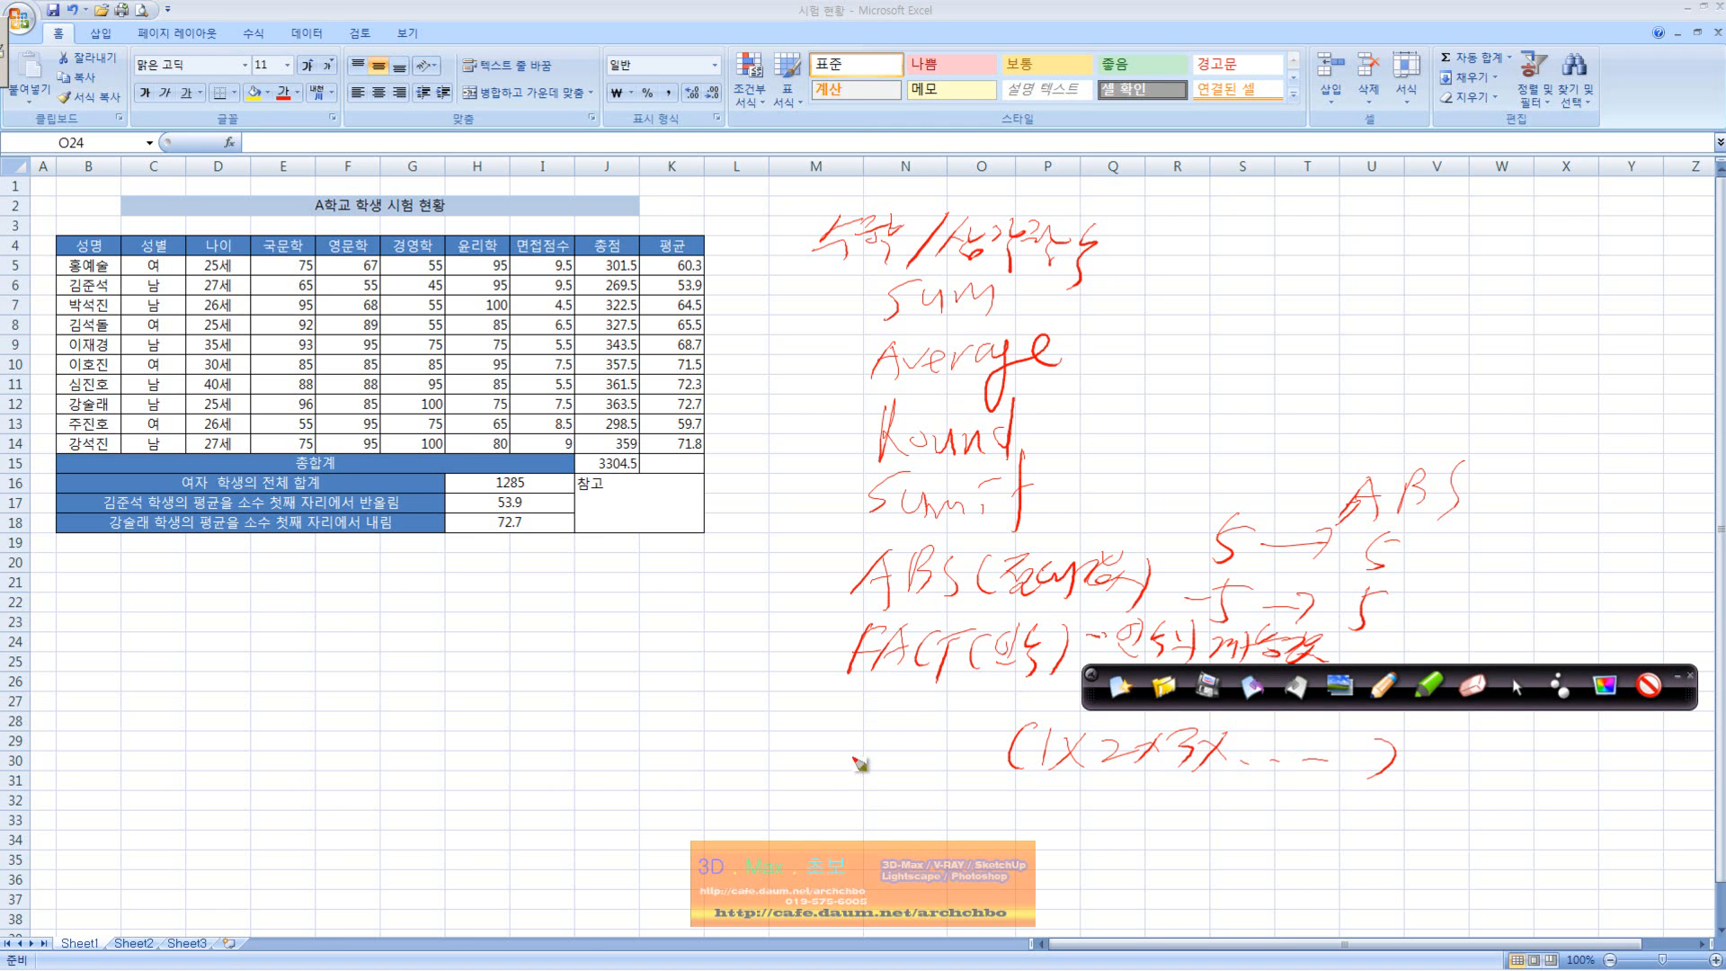
mouse_move(854, 765)
left_mouse_down()
mouse_move(874, 796)
mouse_move(922, 748)
mouse_move(955, 752)
left_mouse_up()
mouse_move(931, 757)
left_mouse_down()
mouse_move(926, 816)
mouse_move(971, 798)
mouse_move(1016, 814)
mouse_move(1171, 792)
mouse_move(1185, 823)
mouse_move(1218, 820)
left_mouse_up()
- Return to cell editing and enter the sample decimals 54.56 in I26 and 75.66567 in I27
left_click(1516, 687)
left_click(542, 681)
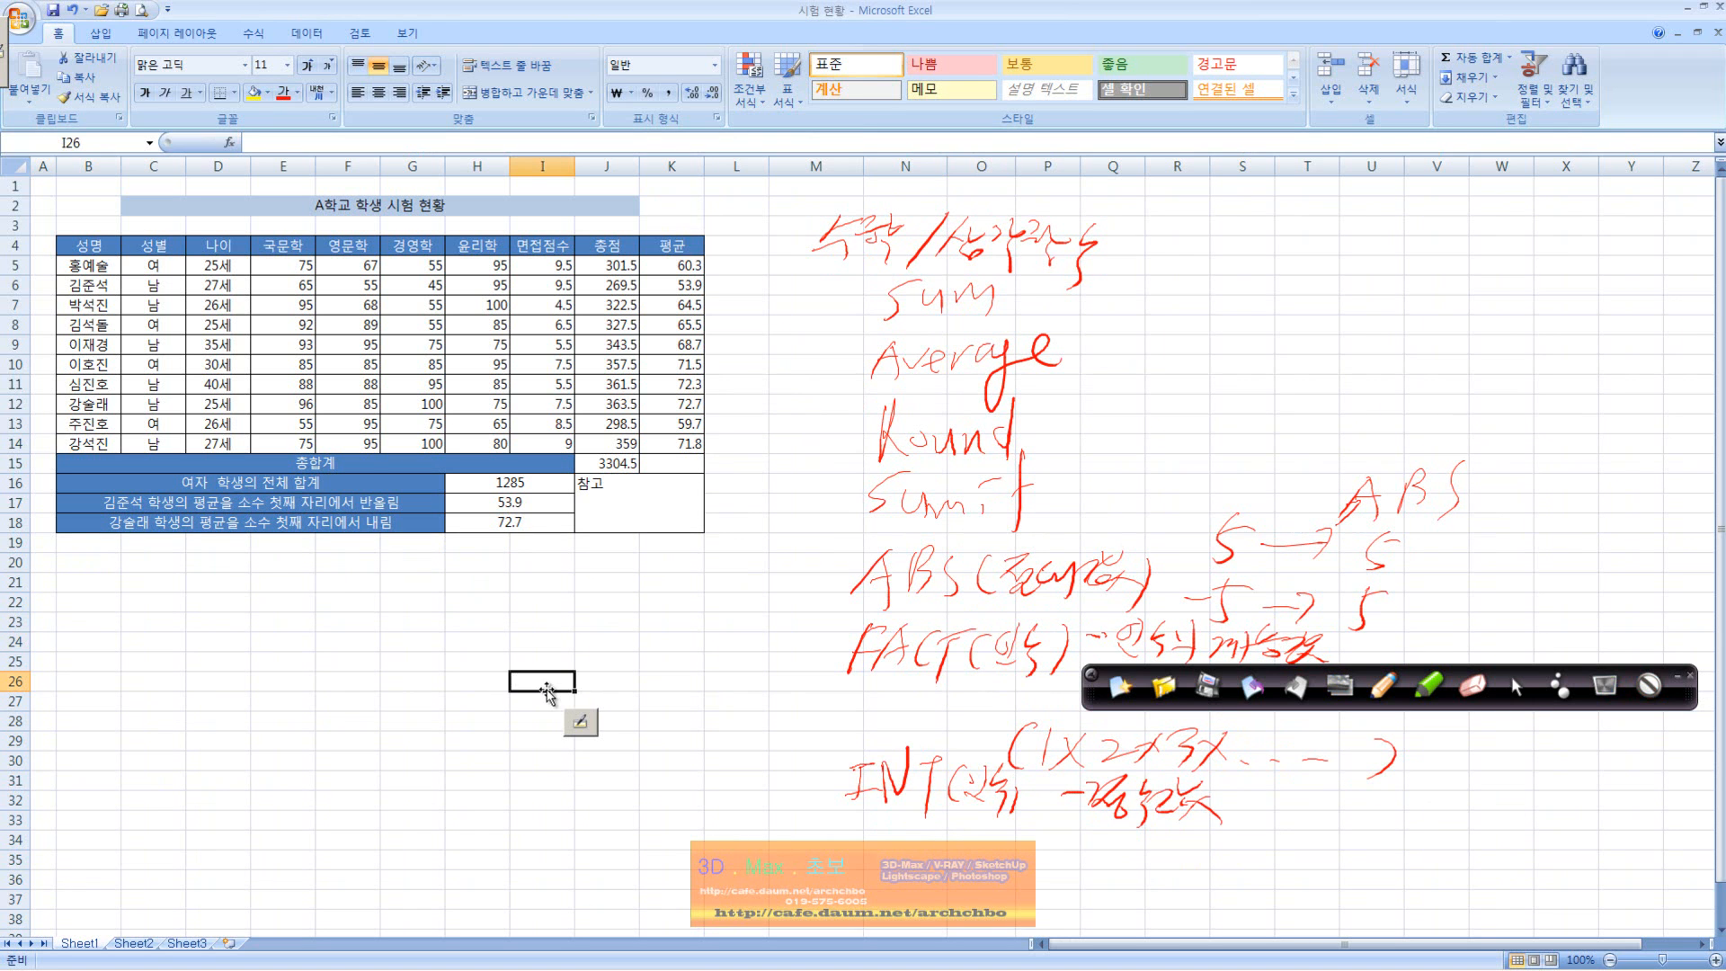
type("5")
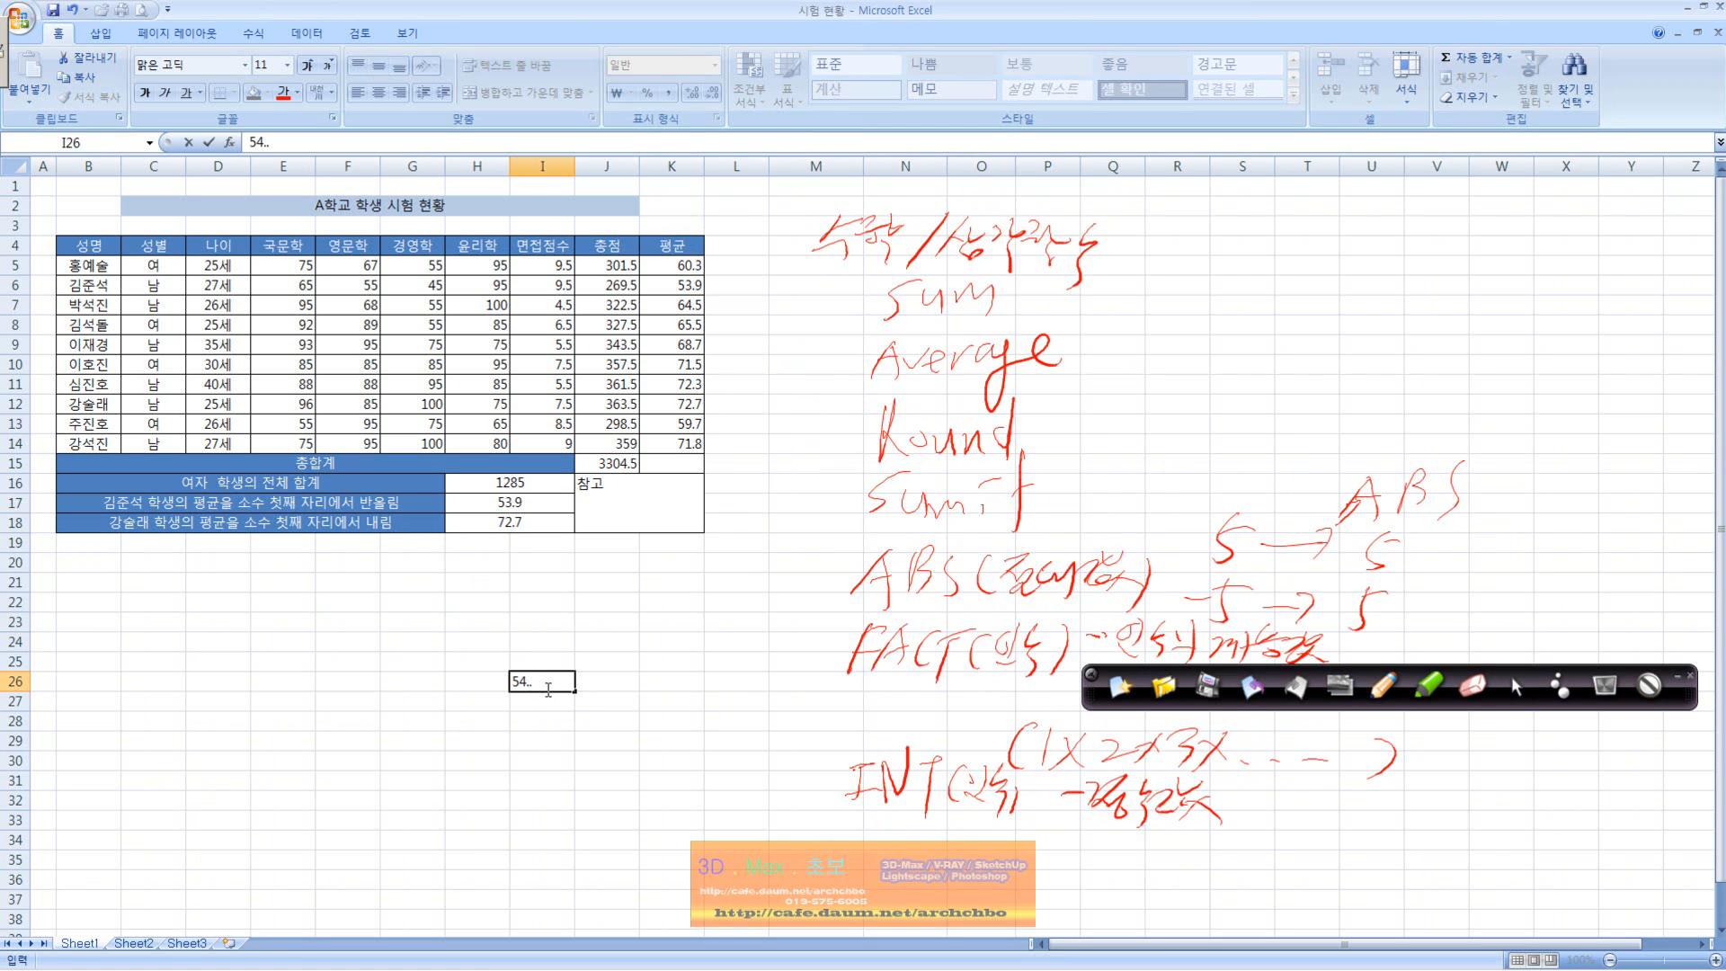
type("4.56")
key("Return")
type("]")
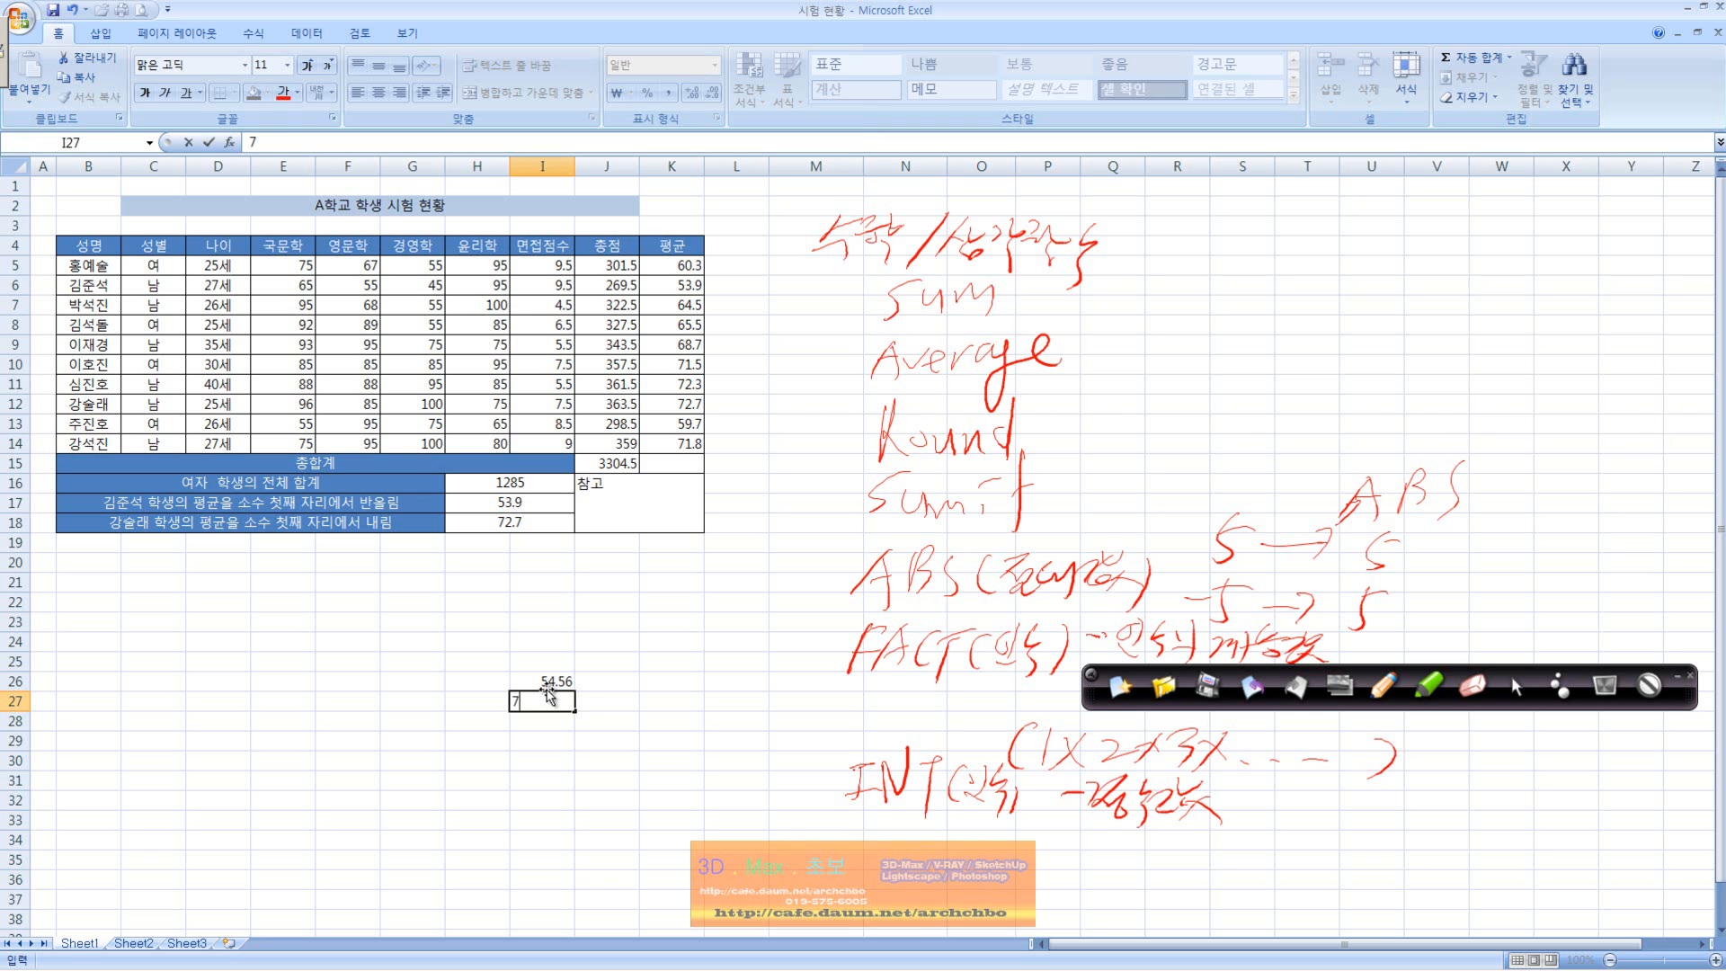
key("Return")
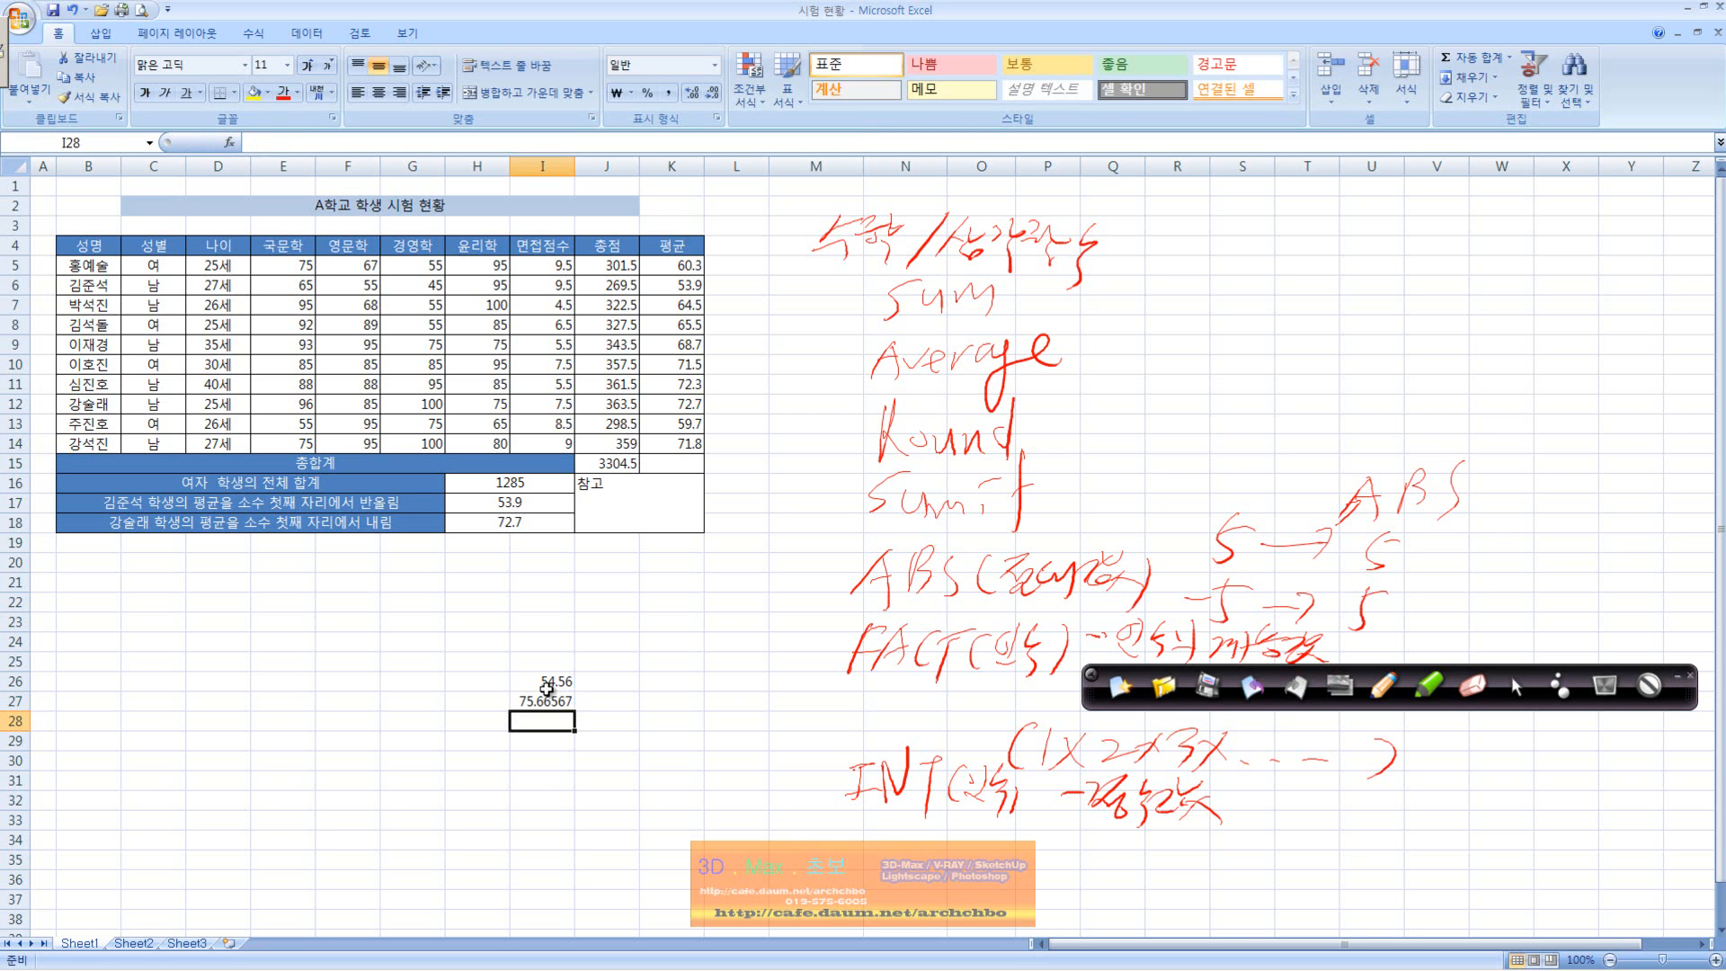
- Enter =INT(I26) in cell K26 and =INT(I27) in cell K27 to get the integer parts of the sample decimals
left_click(696, 690)
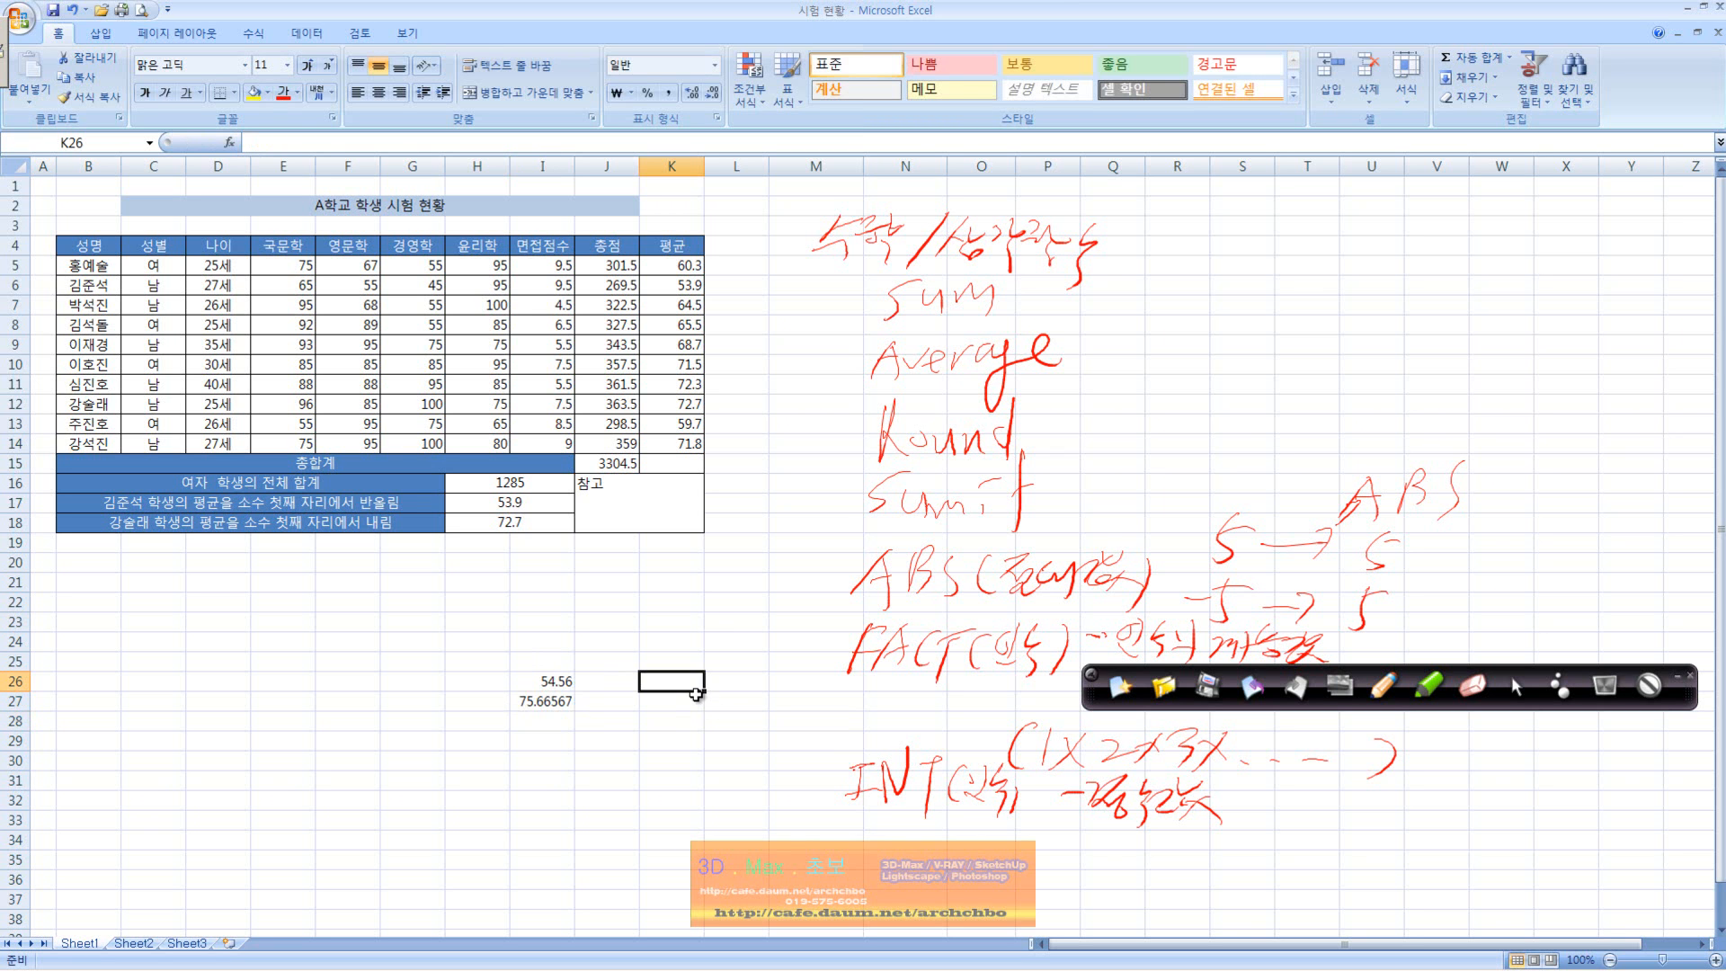
type("=int(")
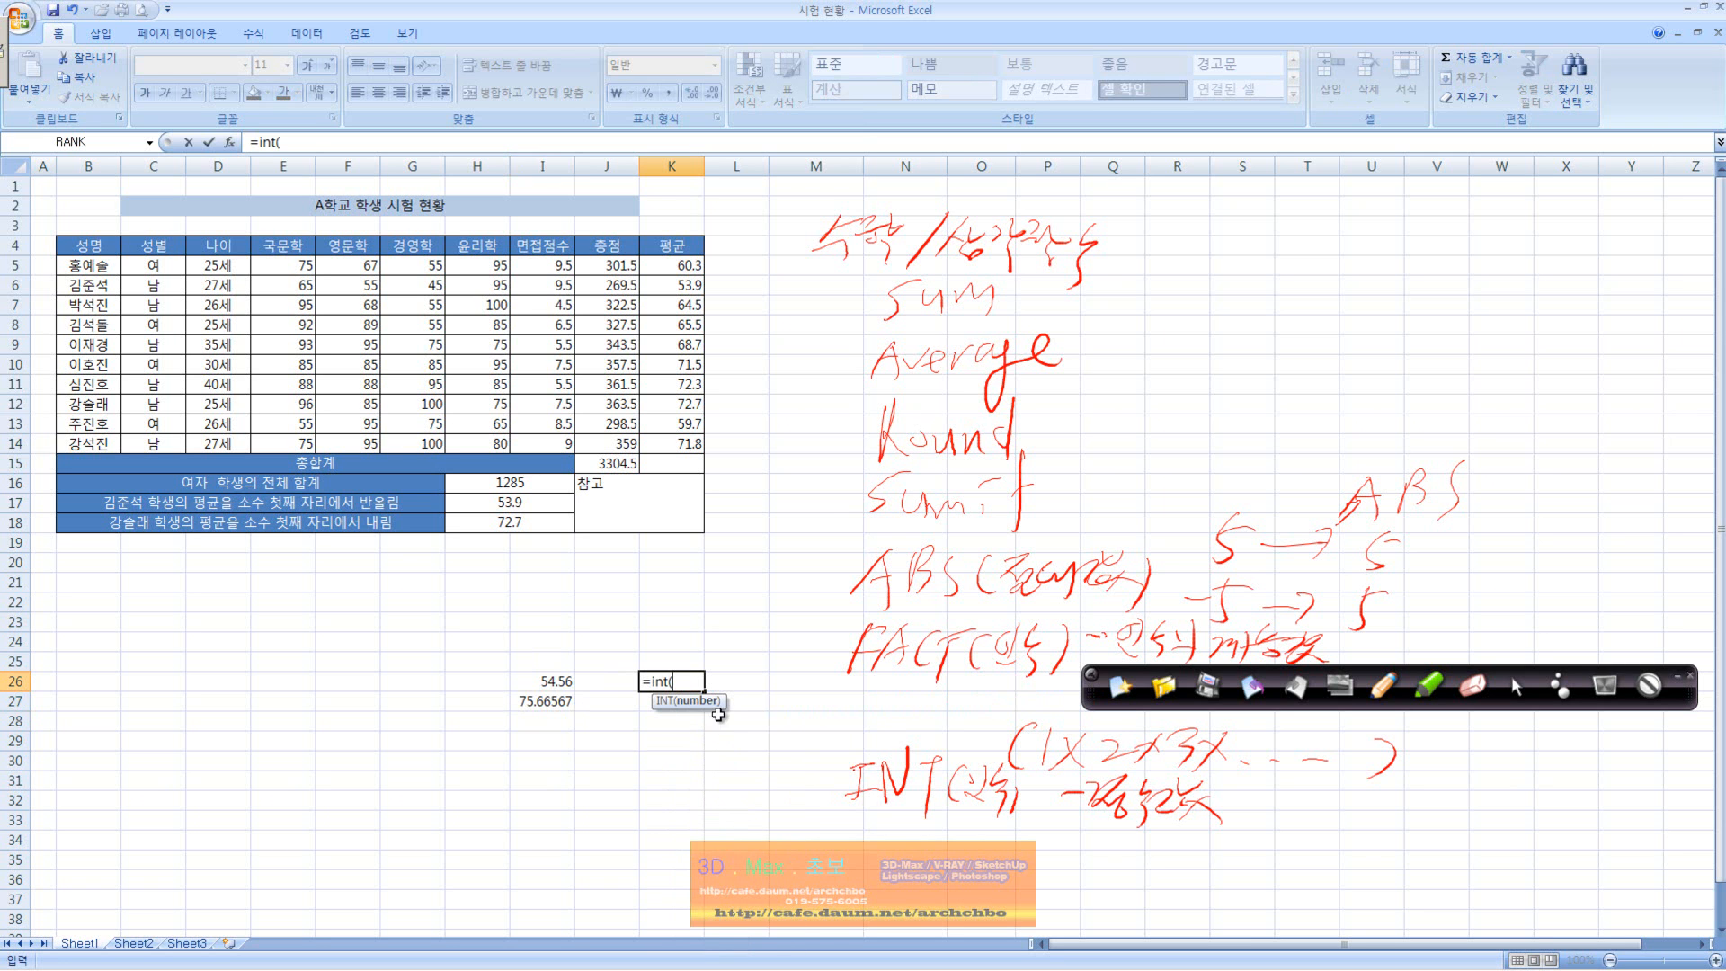
left_click(564, 681)
key("Return")
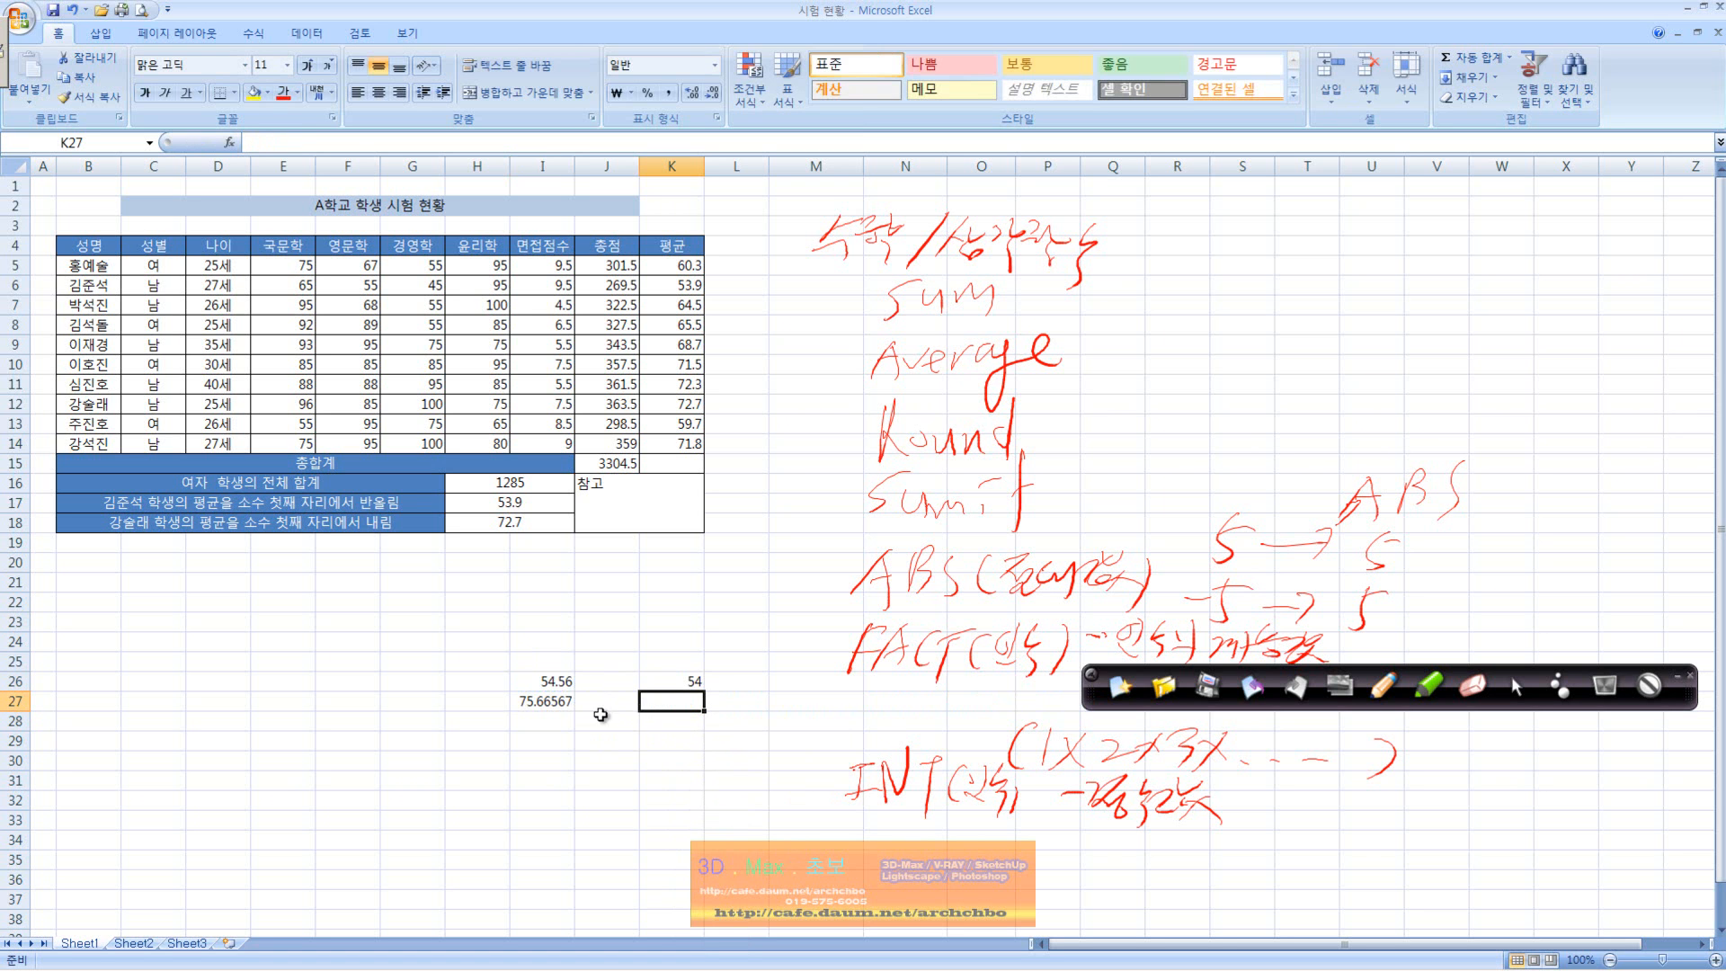
type("=i")
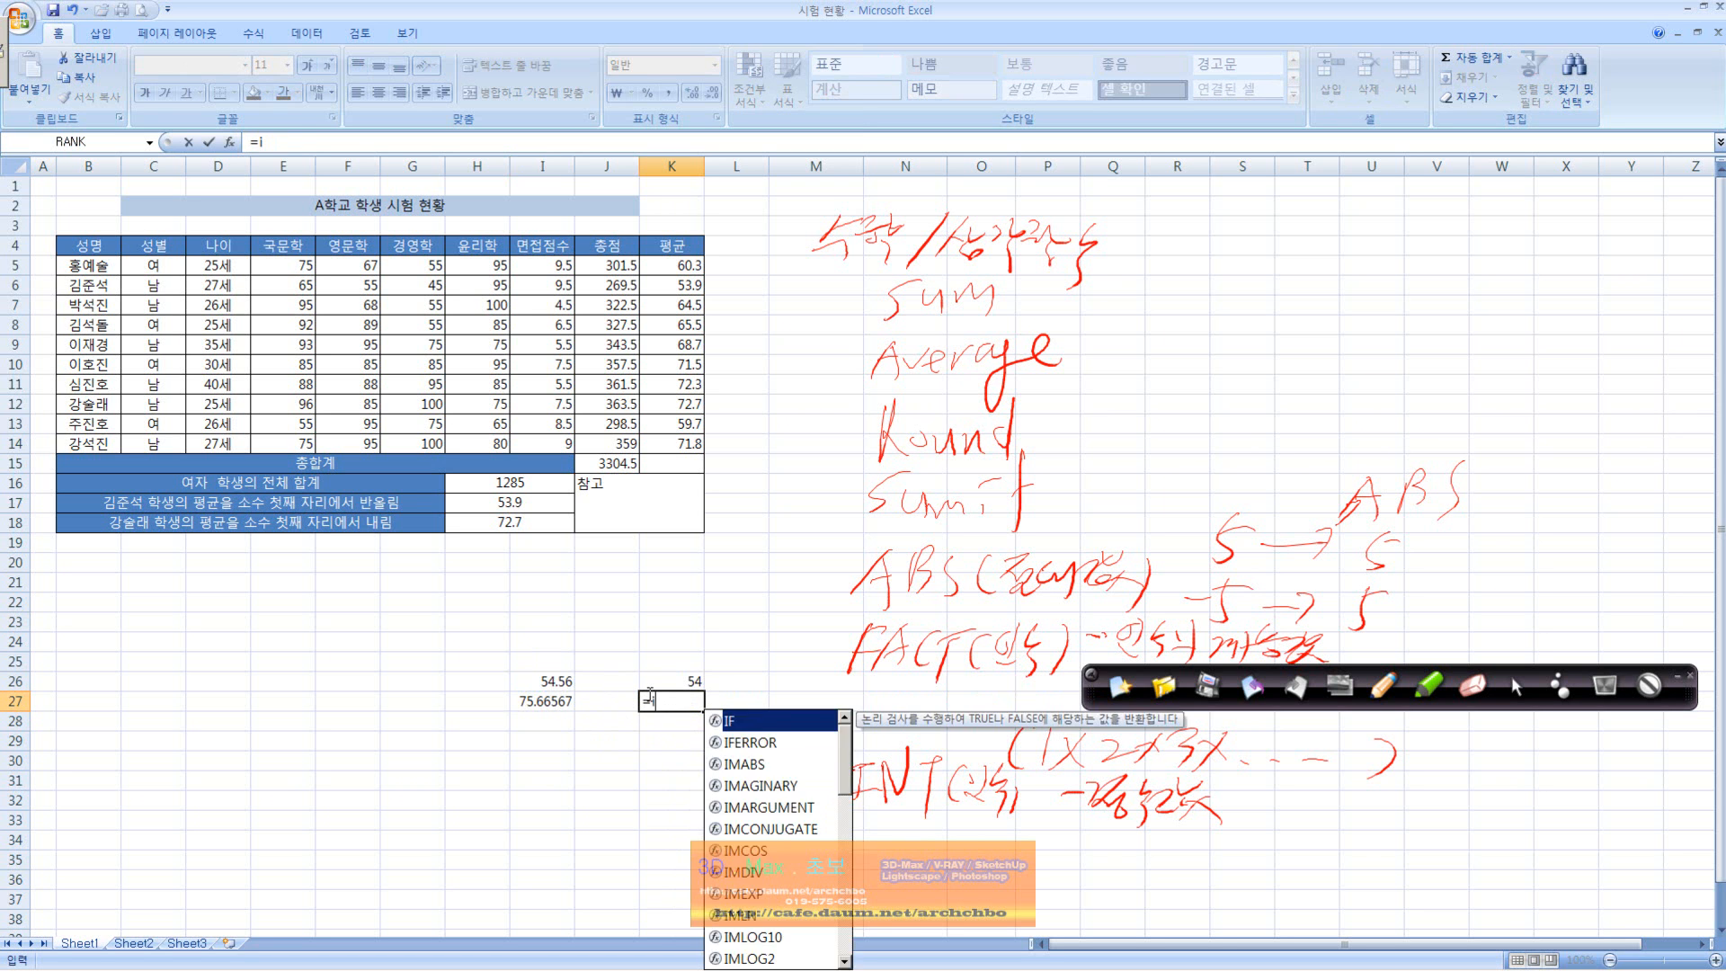
type("nt(")
left_click(572, 703)
key("Return")
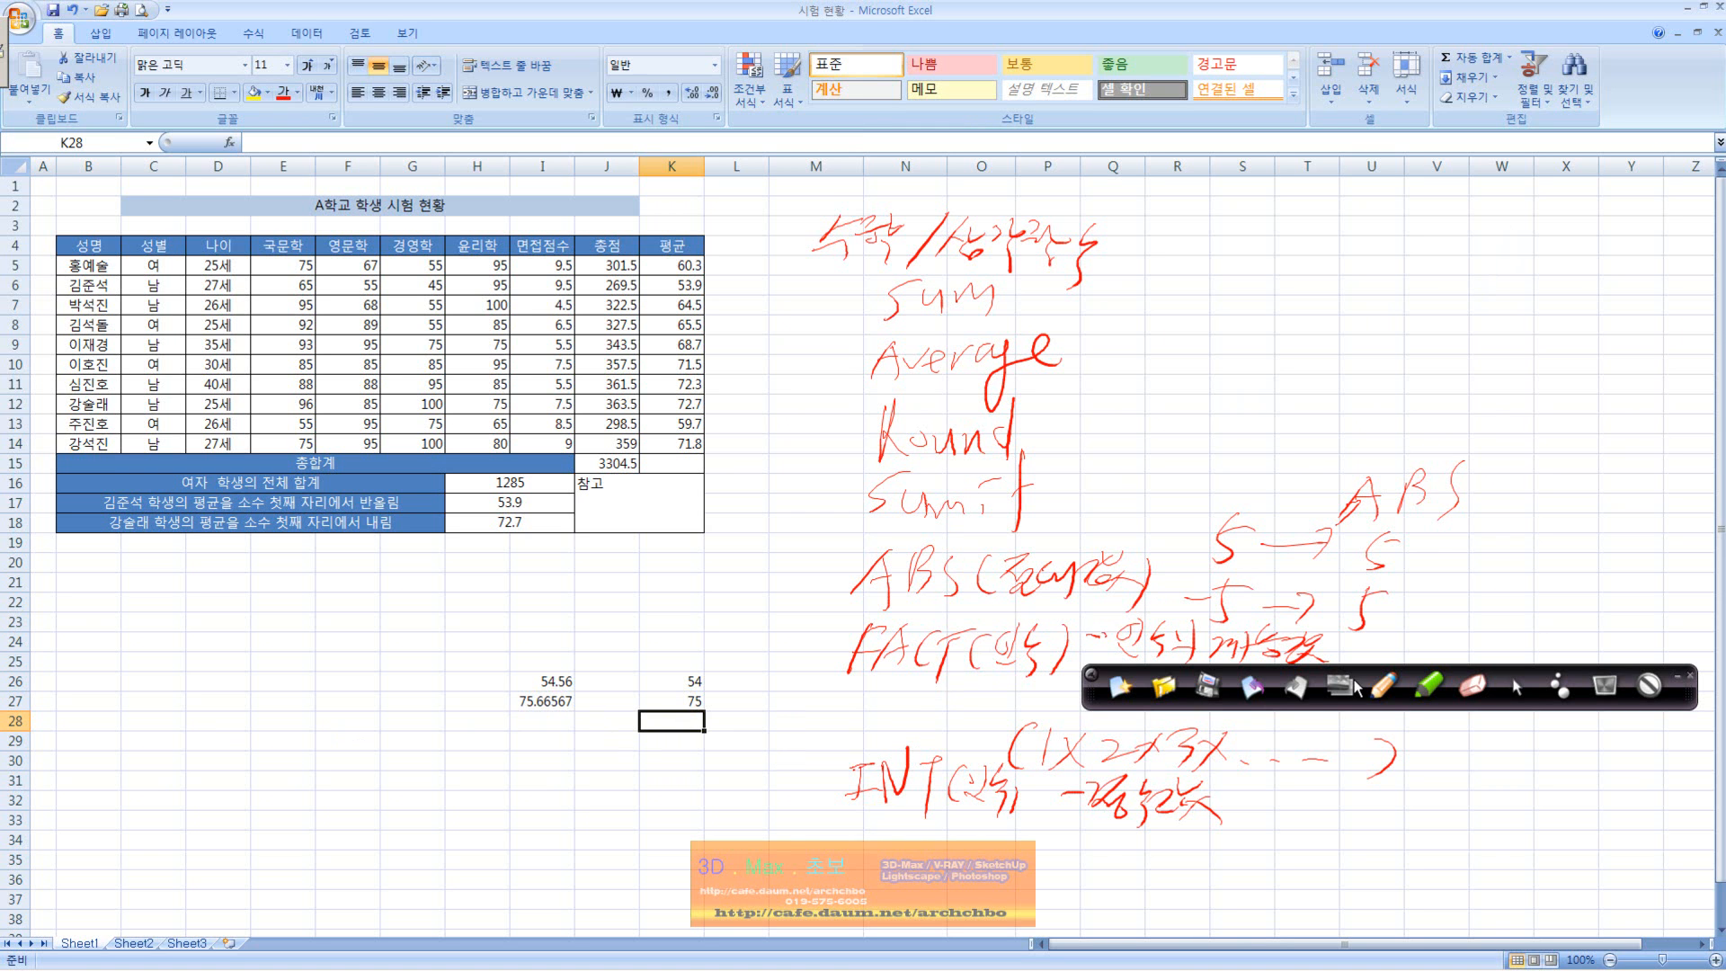
- Circle ABS and INT in the handwritten list, link them with a line and write 프로그래밍 between them
left_click(1383, 686)
mouse_move(980, 600)
left_mouse_down()
mouse_move(827, 568)
mouse_move(984, 575)
left_mouse_up()
left_click_drag(930, 827, 971, 737)
mouse_move(845, 620)
left_mouse_down()
mouse_move(844, 736)
mouse_move(852, 692)
mouse_move(864, 712)
mouse_move(975, 694)
mouse_move(1006, 714)
left_mouse_up()
mouse_move(858, 729)
left_mouse_down()
mouse_move(844, 845)
mouse_move(896, 876)
mouse_move(914, 865)
left_mouse_up()
left_click(963, 869)
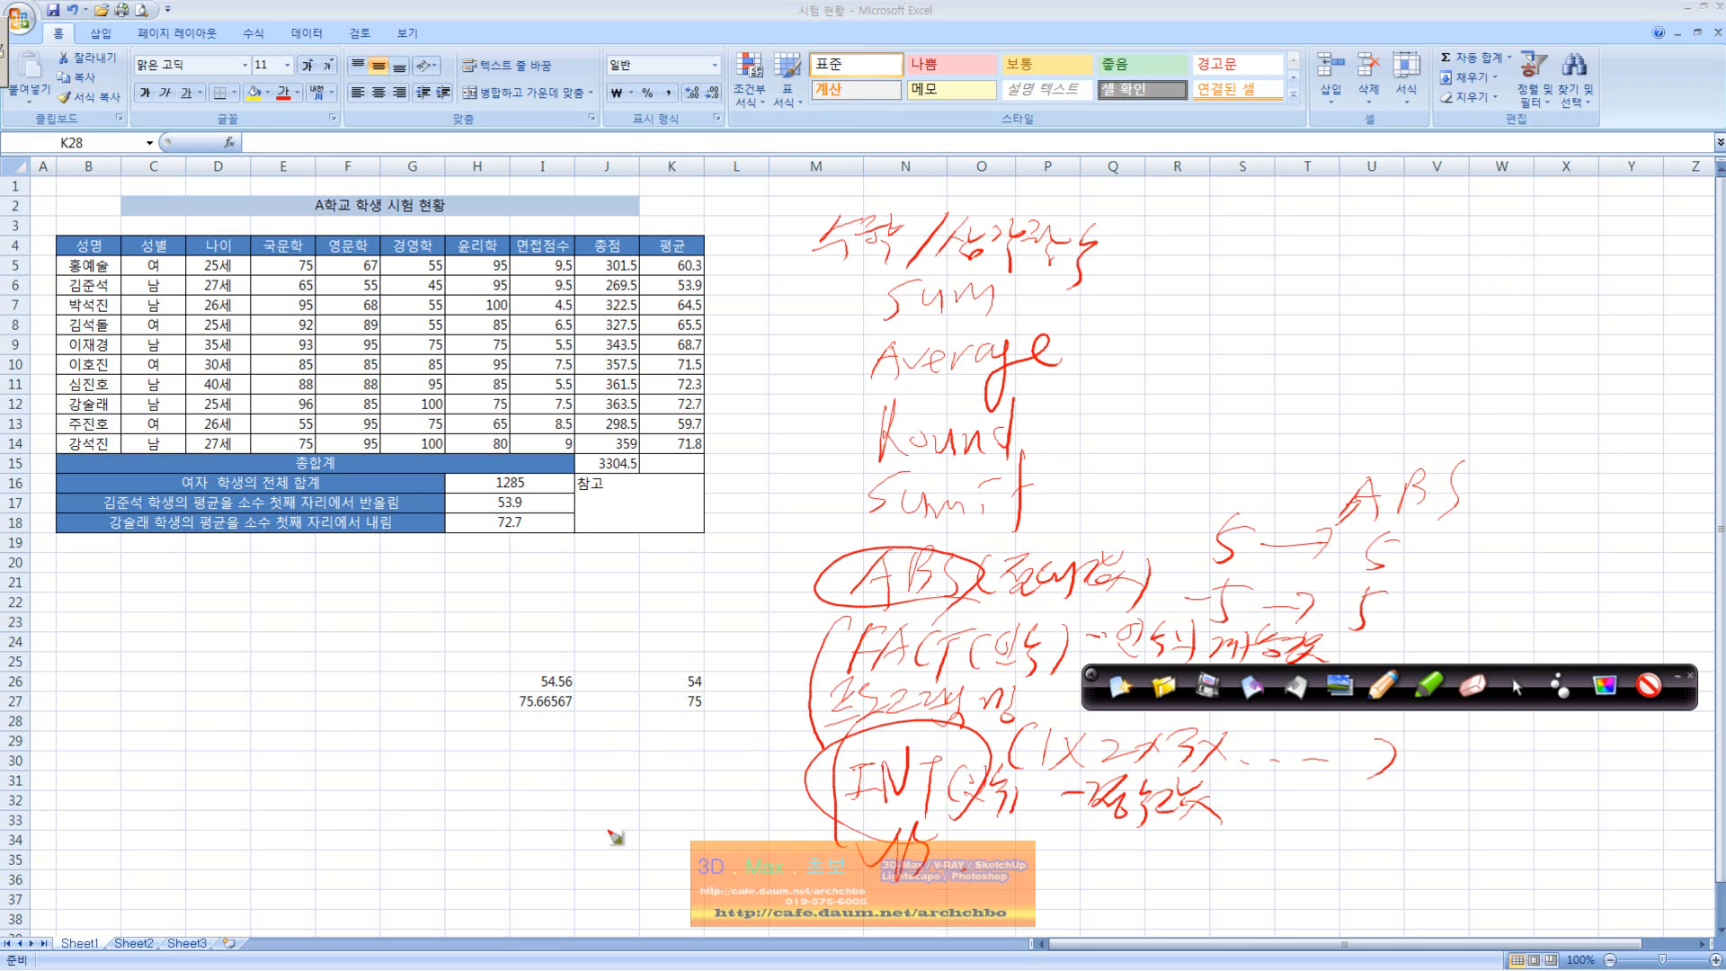
- Handwrite a MOD(인수1, 인수2…) note below the sample values, with N1, N2 beneath it and a Korean division note above it
mouse_move(374, 850)
left_mouse_down()
mouse_move(388, 818)
mouse_move(416, 843)
left_mouse_up()
mouse_move(429, 820)
left_mouse_down()
mouse_move(432, 842)
mouse_move(531, 793)
mouse_move(544, 811)
mouse_move(563, 784)
mouse_move(567, 841)
mouse_move(605, 789)
mouse_move(680, 794)
left_mouse_up()
left_click_drag(706, 788, 764, 752)
left_click_drag(516, 874, 689, 832)
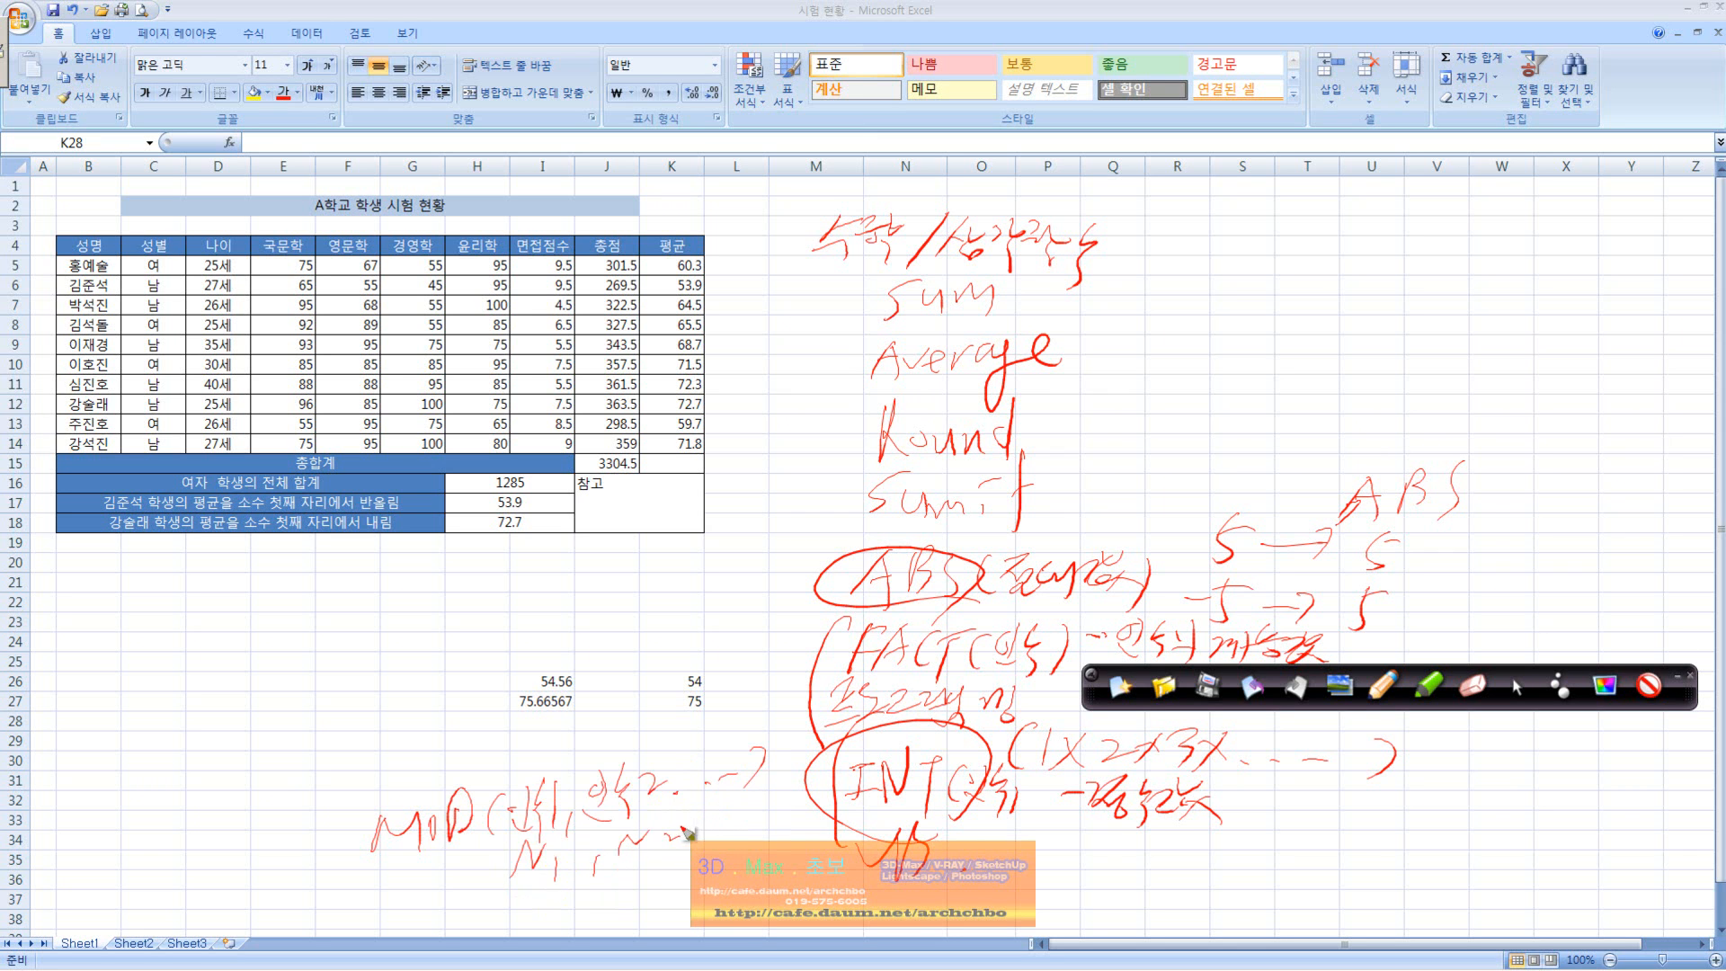
left_click_drag(331, 825, 400, 803)
left_click_drag(360, 733, 364, 774)
left_click_drag(376, 755, 425, 751)
left_click_drag(403, 766, 463, 757)
left_click_drag(467, 719, 493, 748)
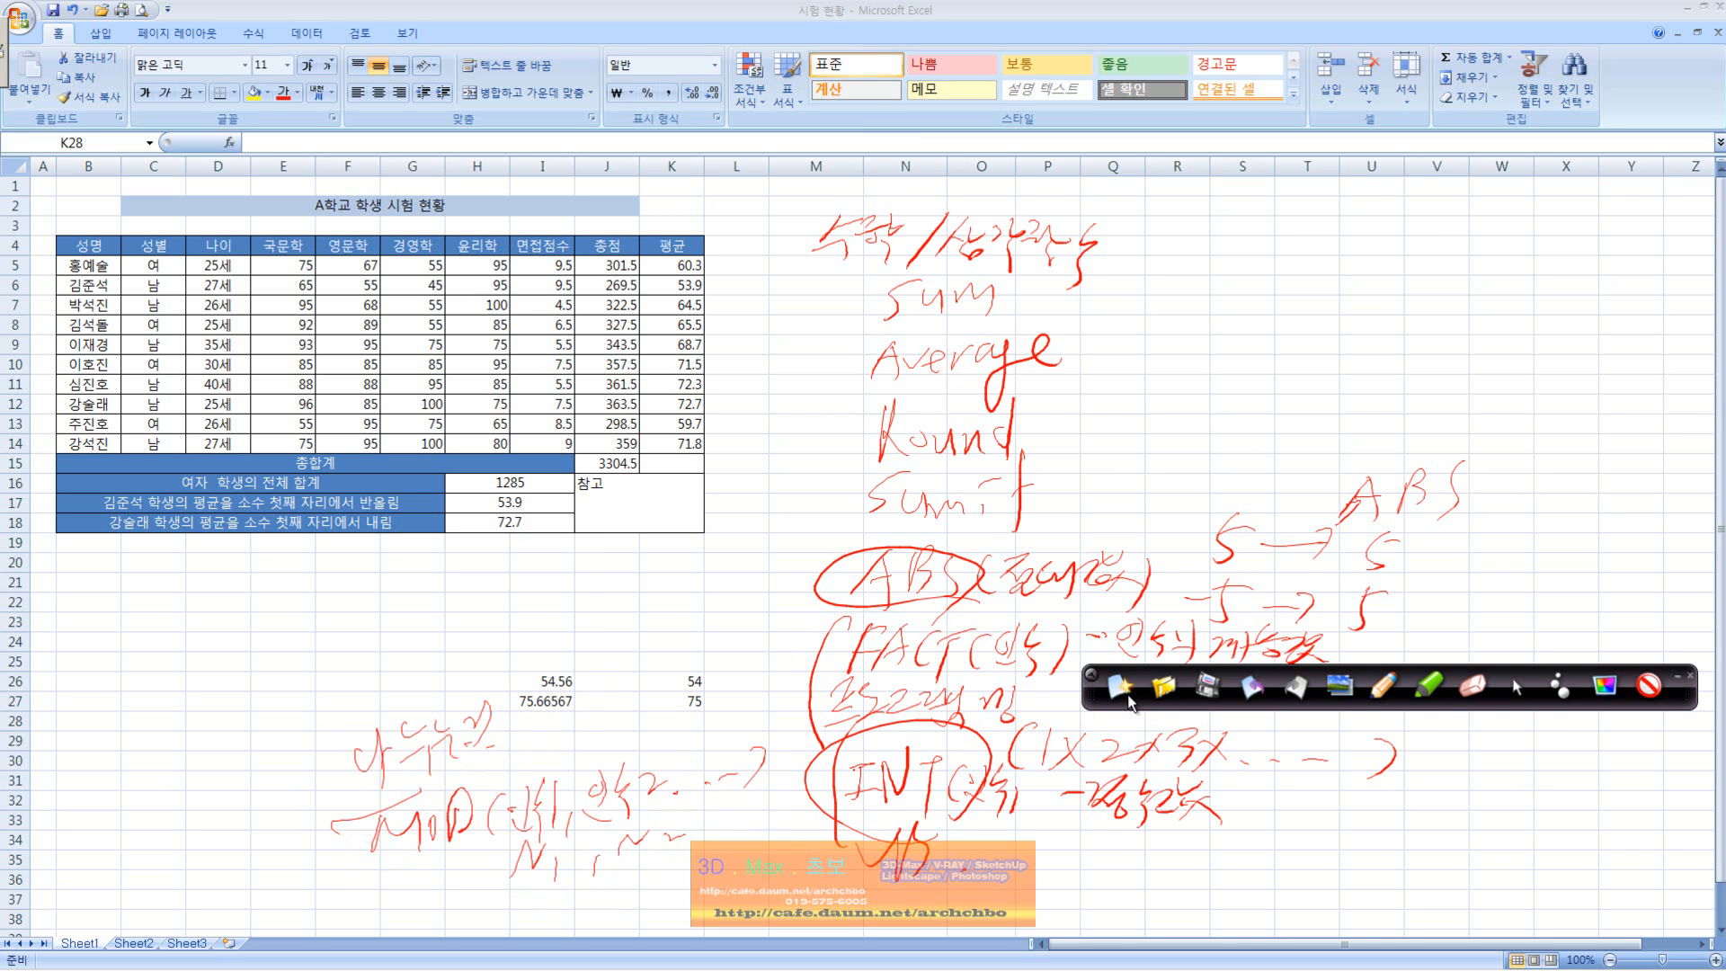
- Erase all handwritten notes and enter =55/2 in cell O12
left_click(1471, 685)
left_click(1518, 692)
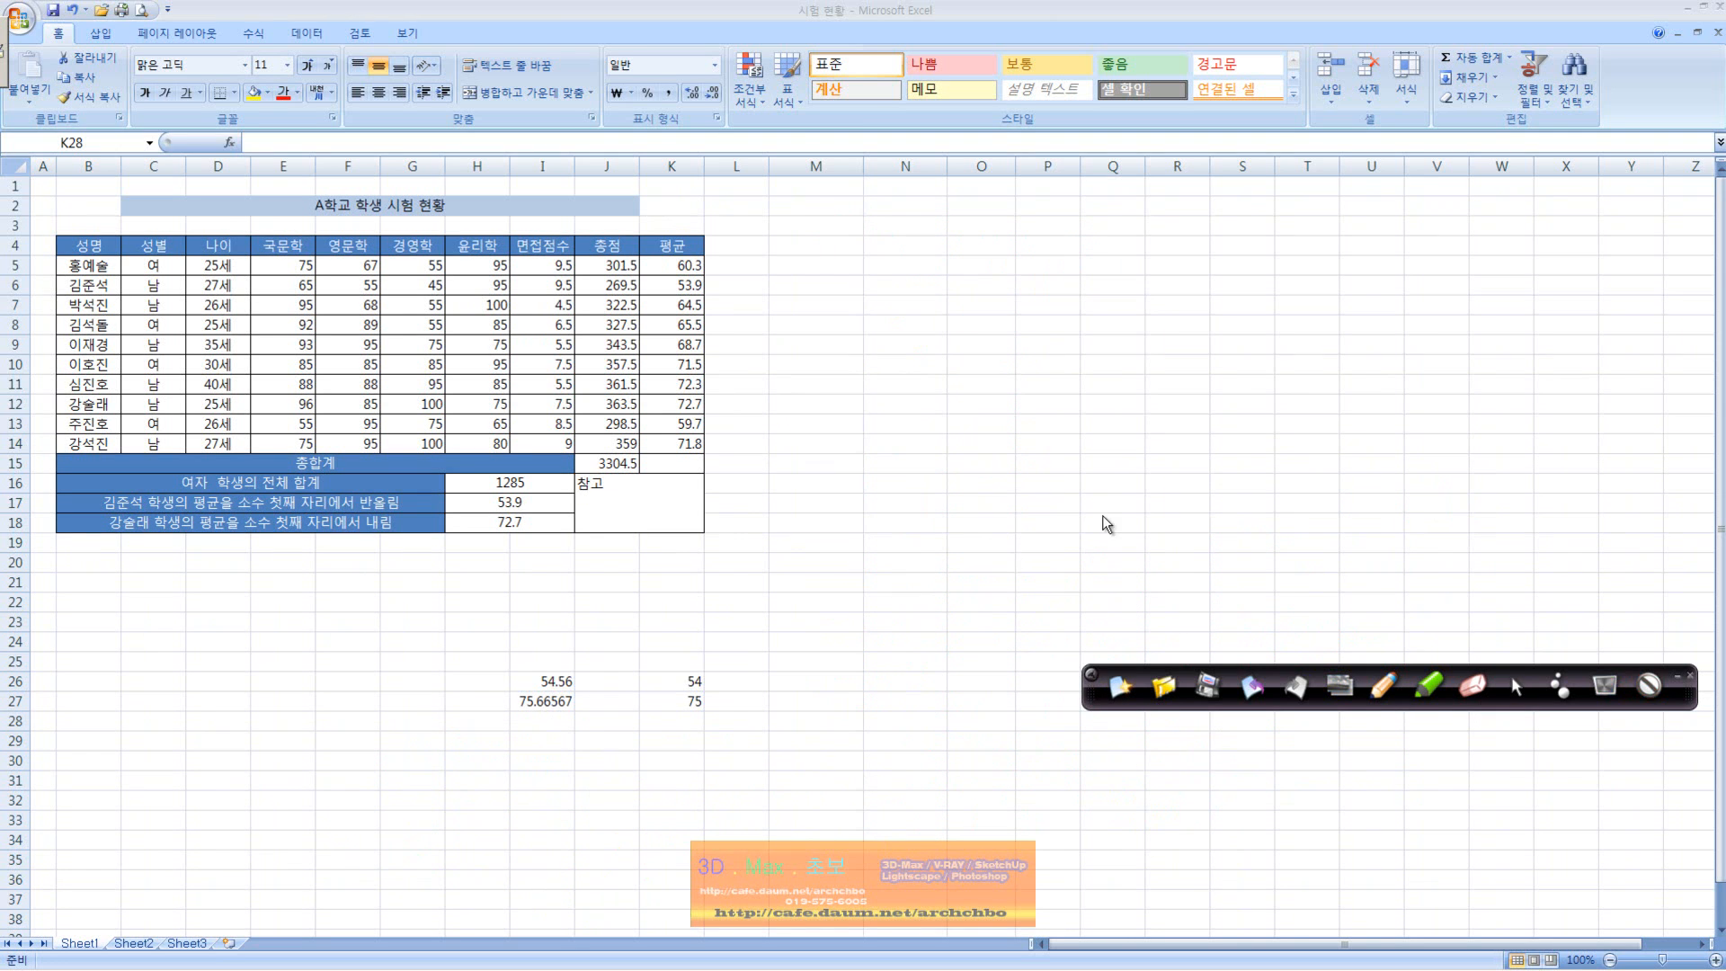
left_click(986, 405)
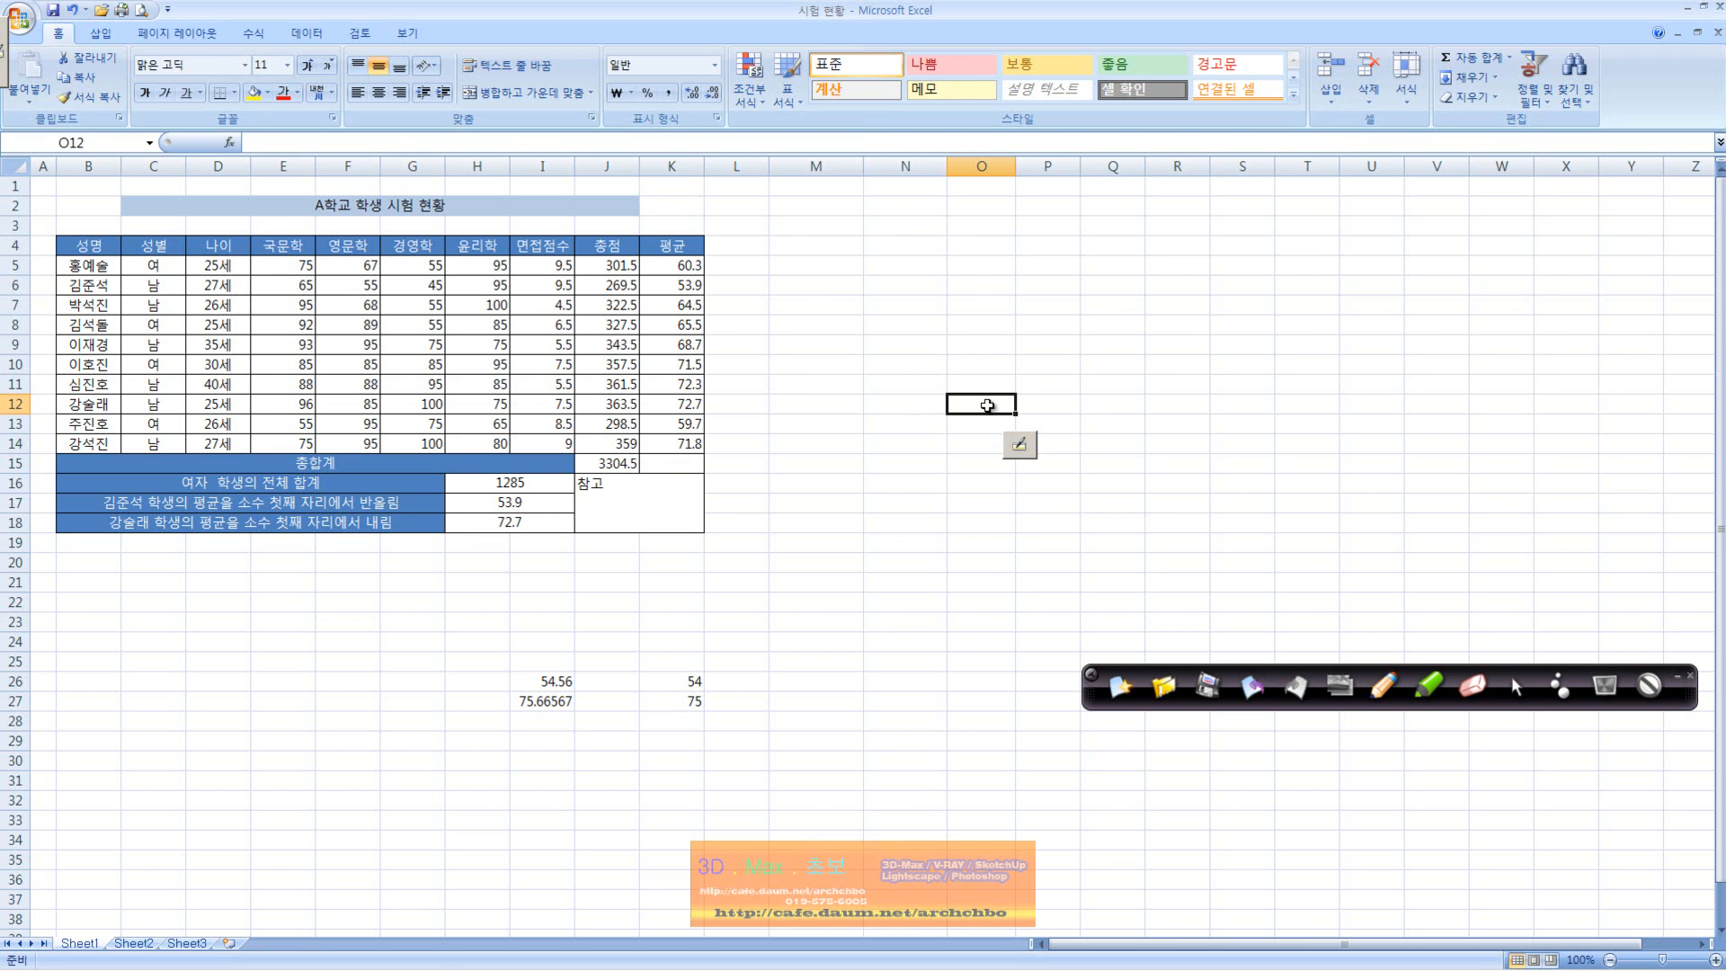
type("=55/2")
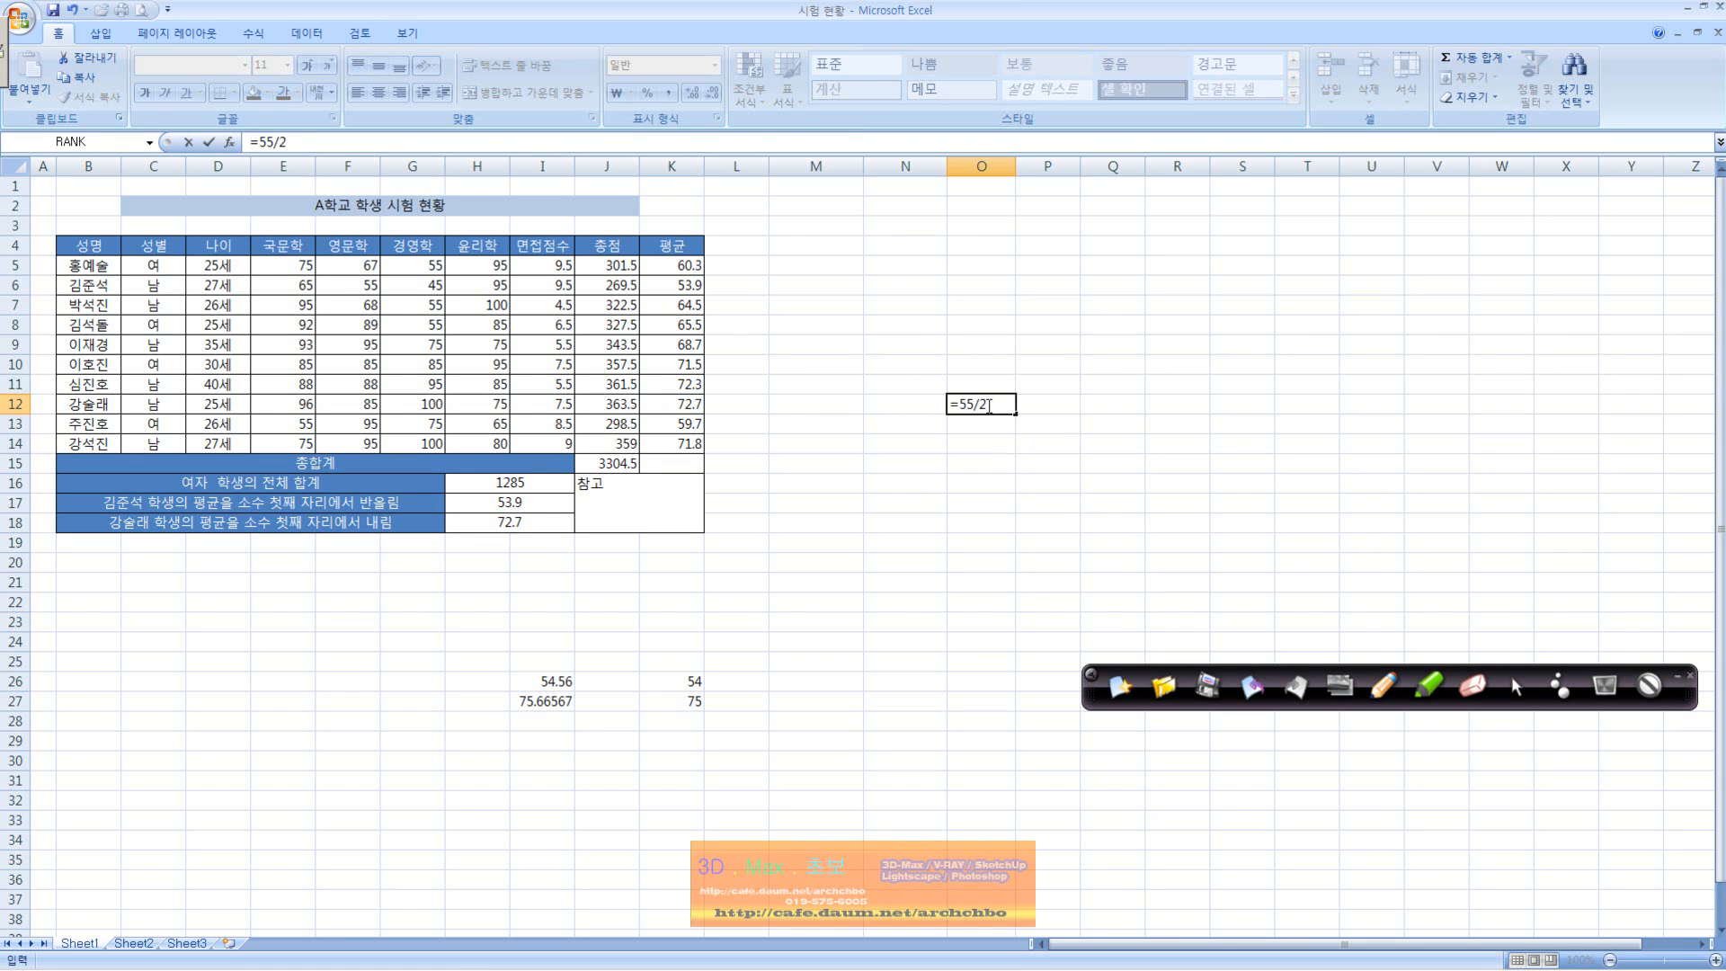
key("Return")
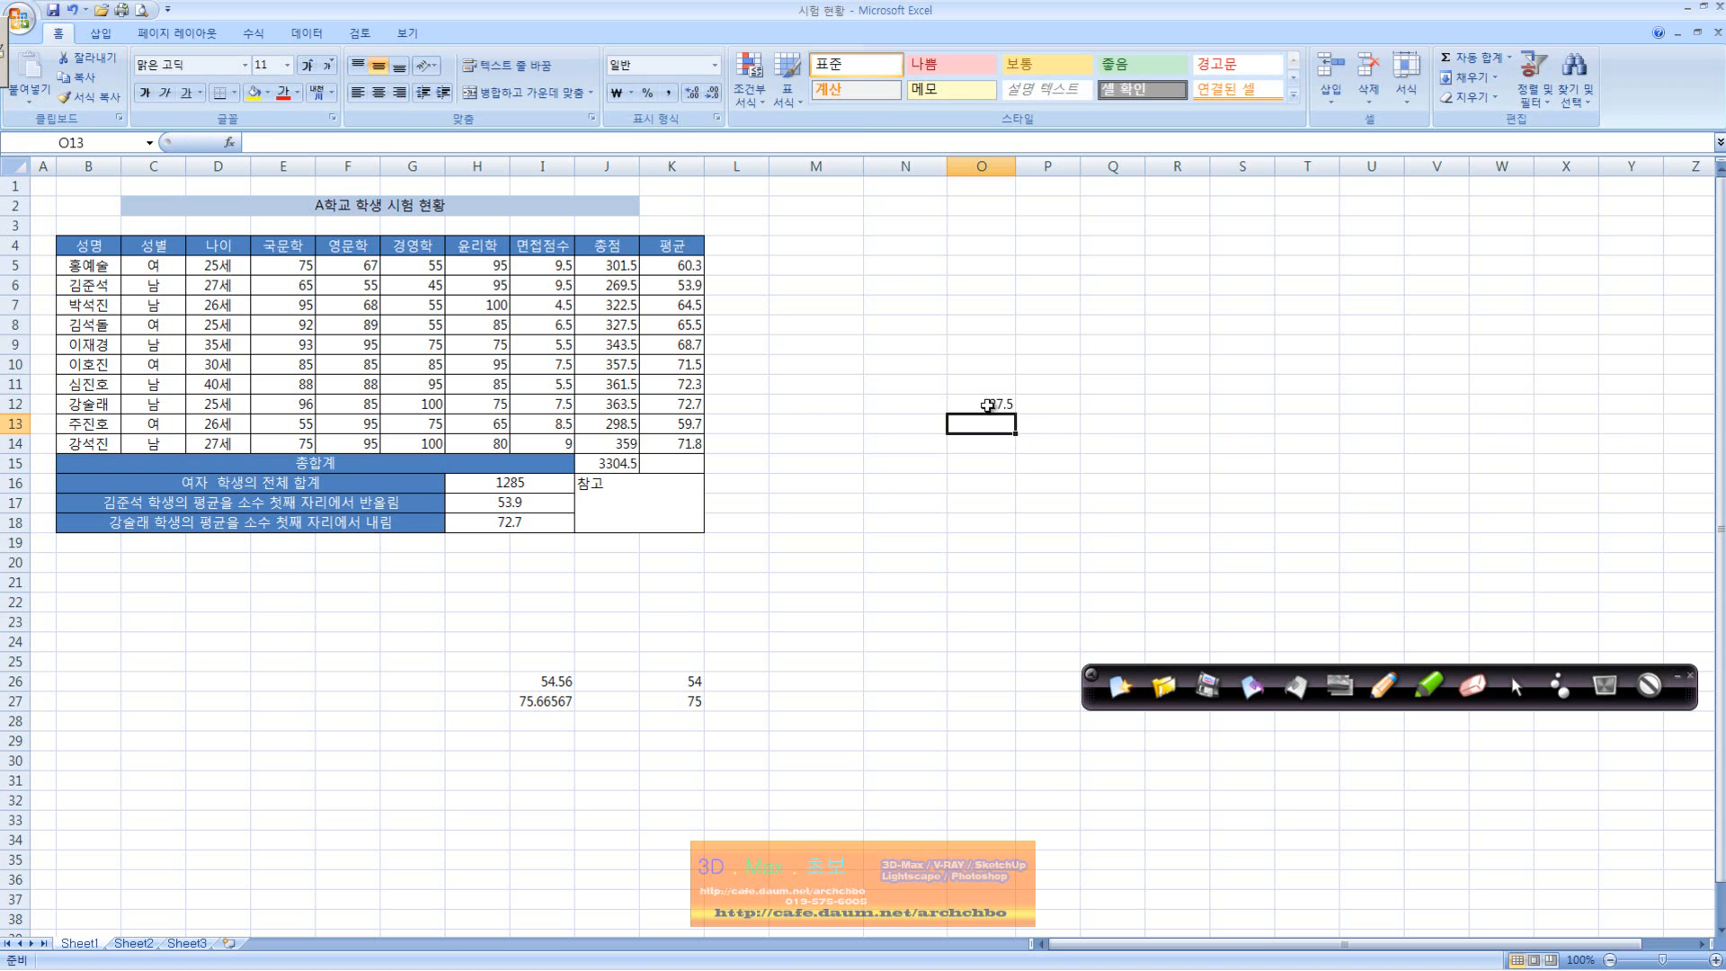
- Enter 55 in O13 and 2 in P13, and calculate their division remainder with =MOD(O13,P13) in Q13
type("55")
left_click(1040, 423)
type("2")
left_click(1115, 425)
type("=mod(")
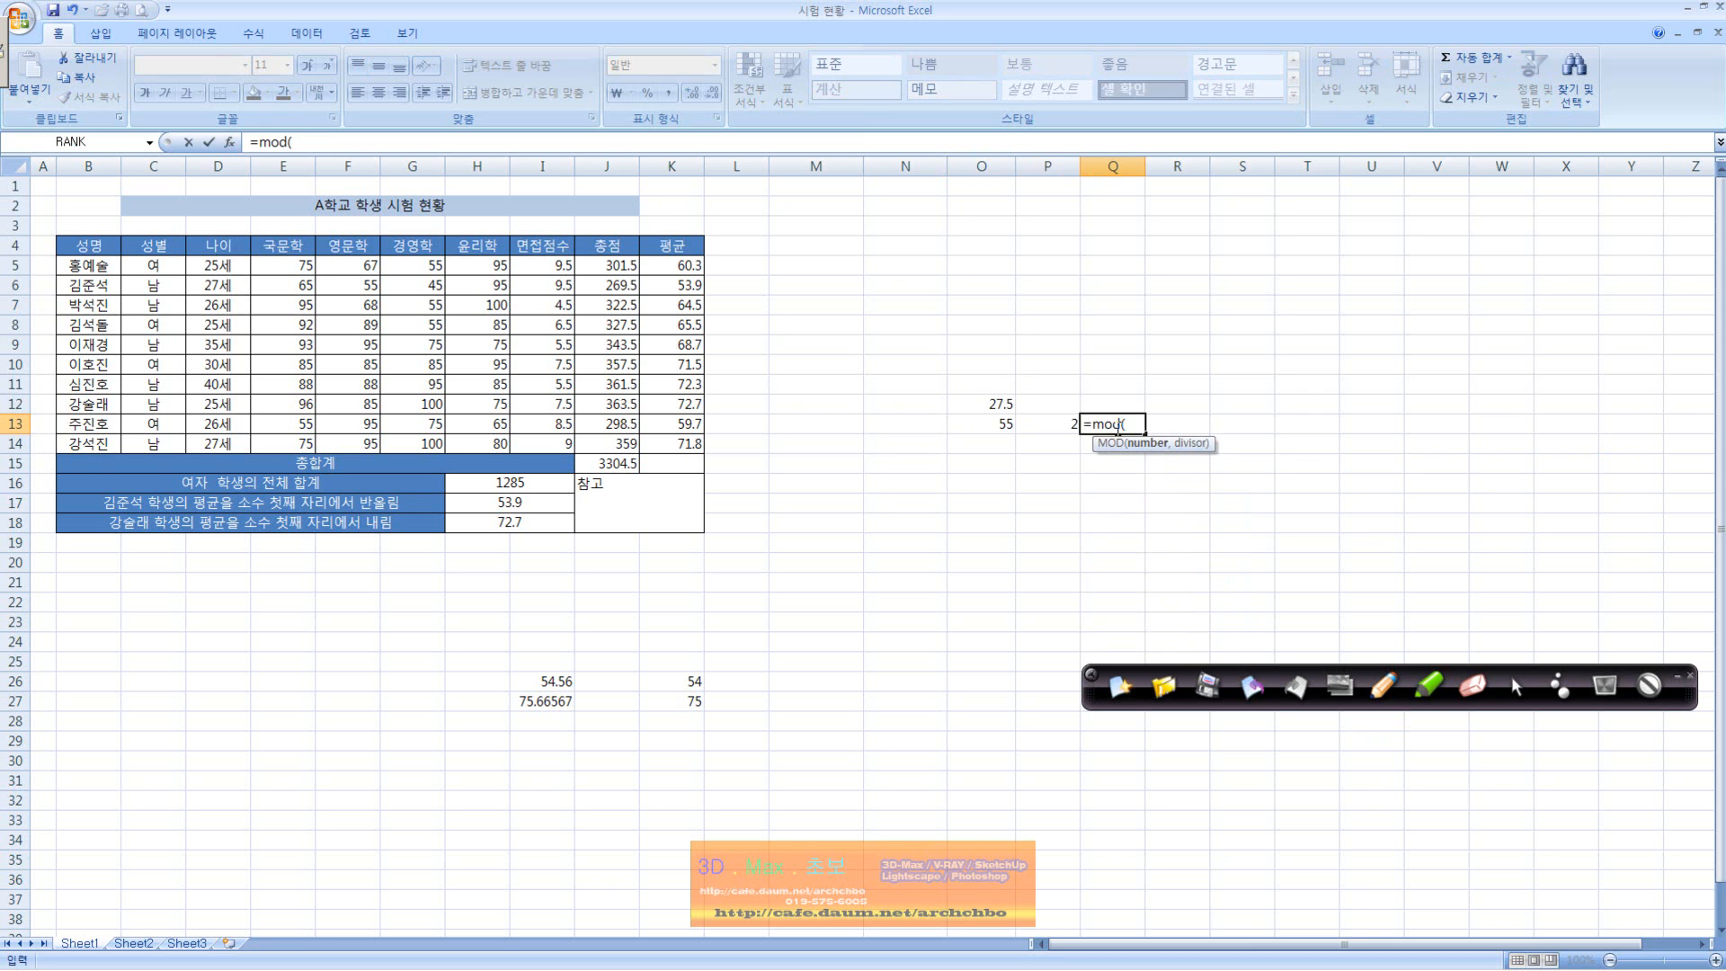
left_click(1005, 426)
type(",")
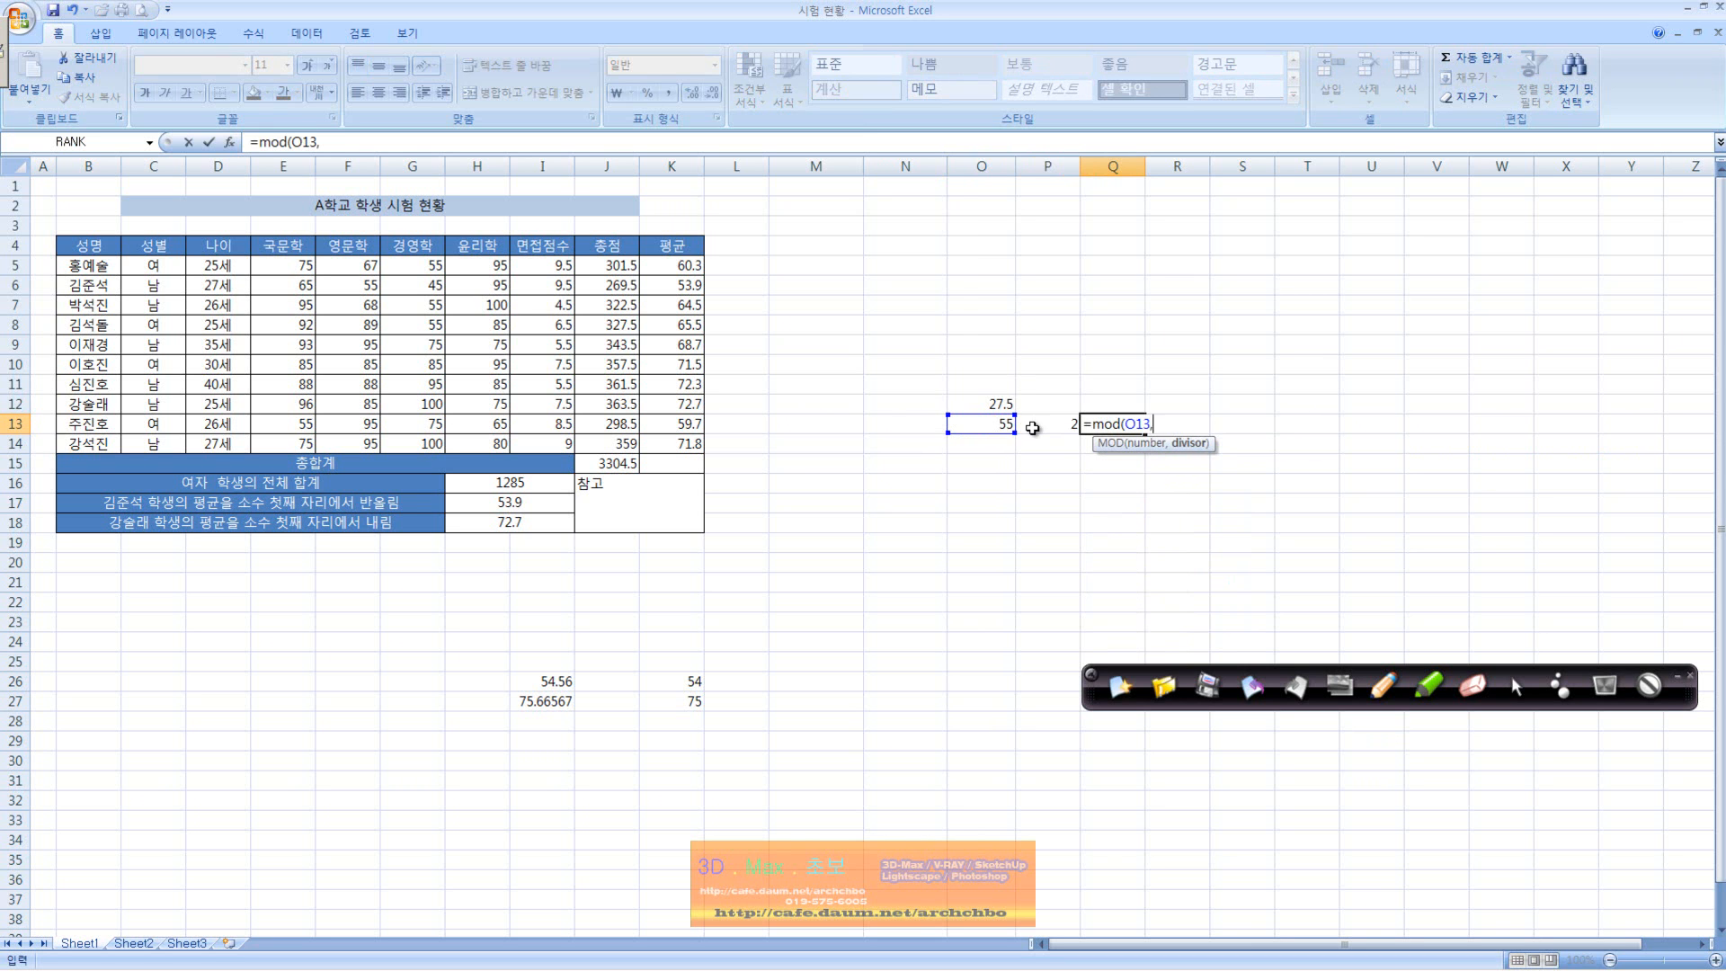
left_click(1054, 429)
key("Return")
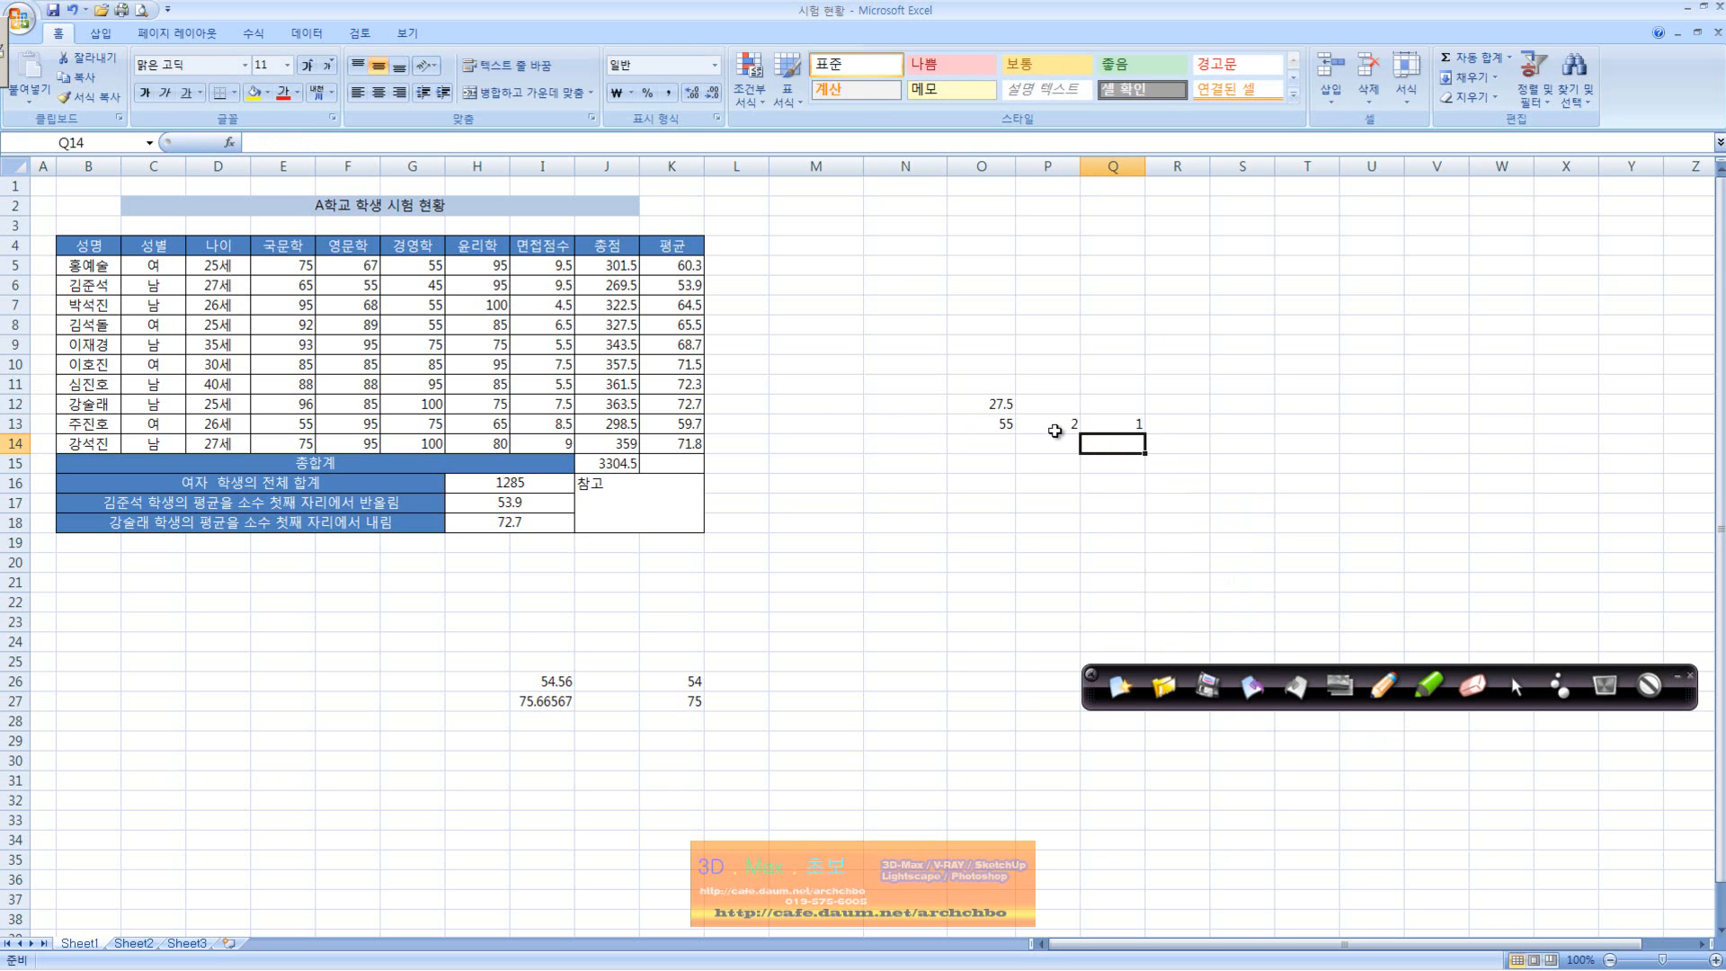
key("Up")
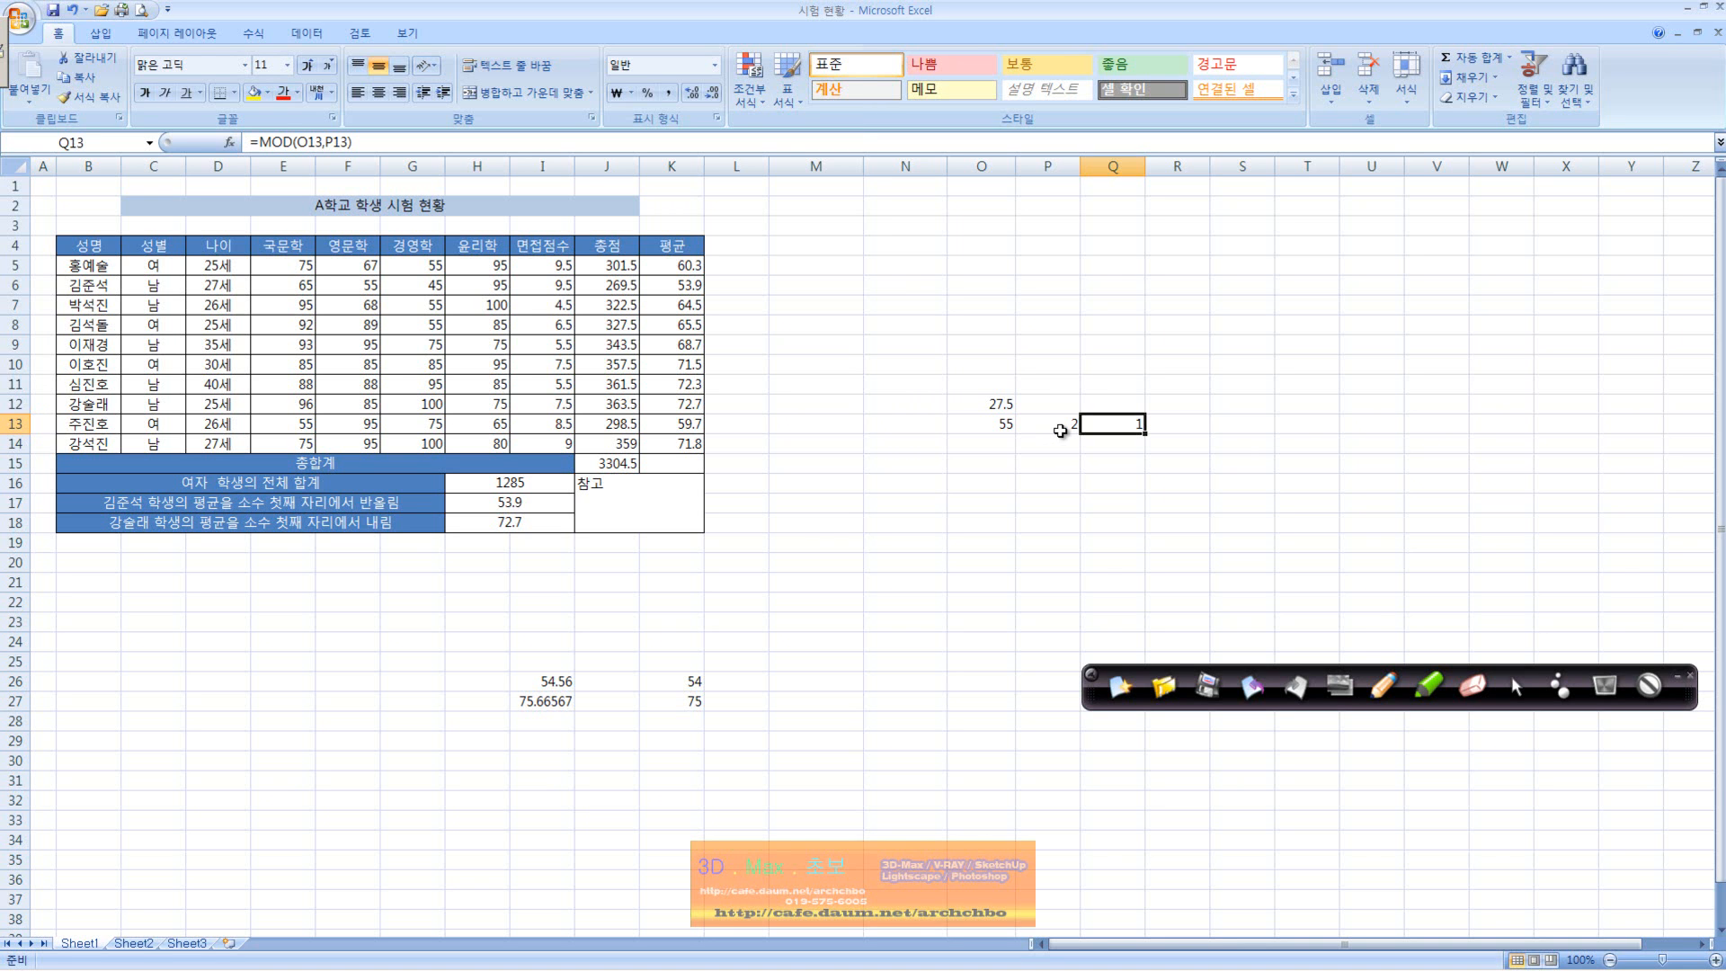
- Clear the division and MOD sample cells in the range O7:S15
left_click_drag(1229, 471, 971, 322)
key("Delete")
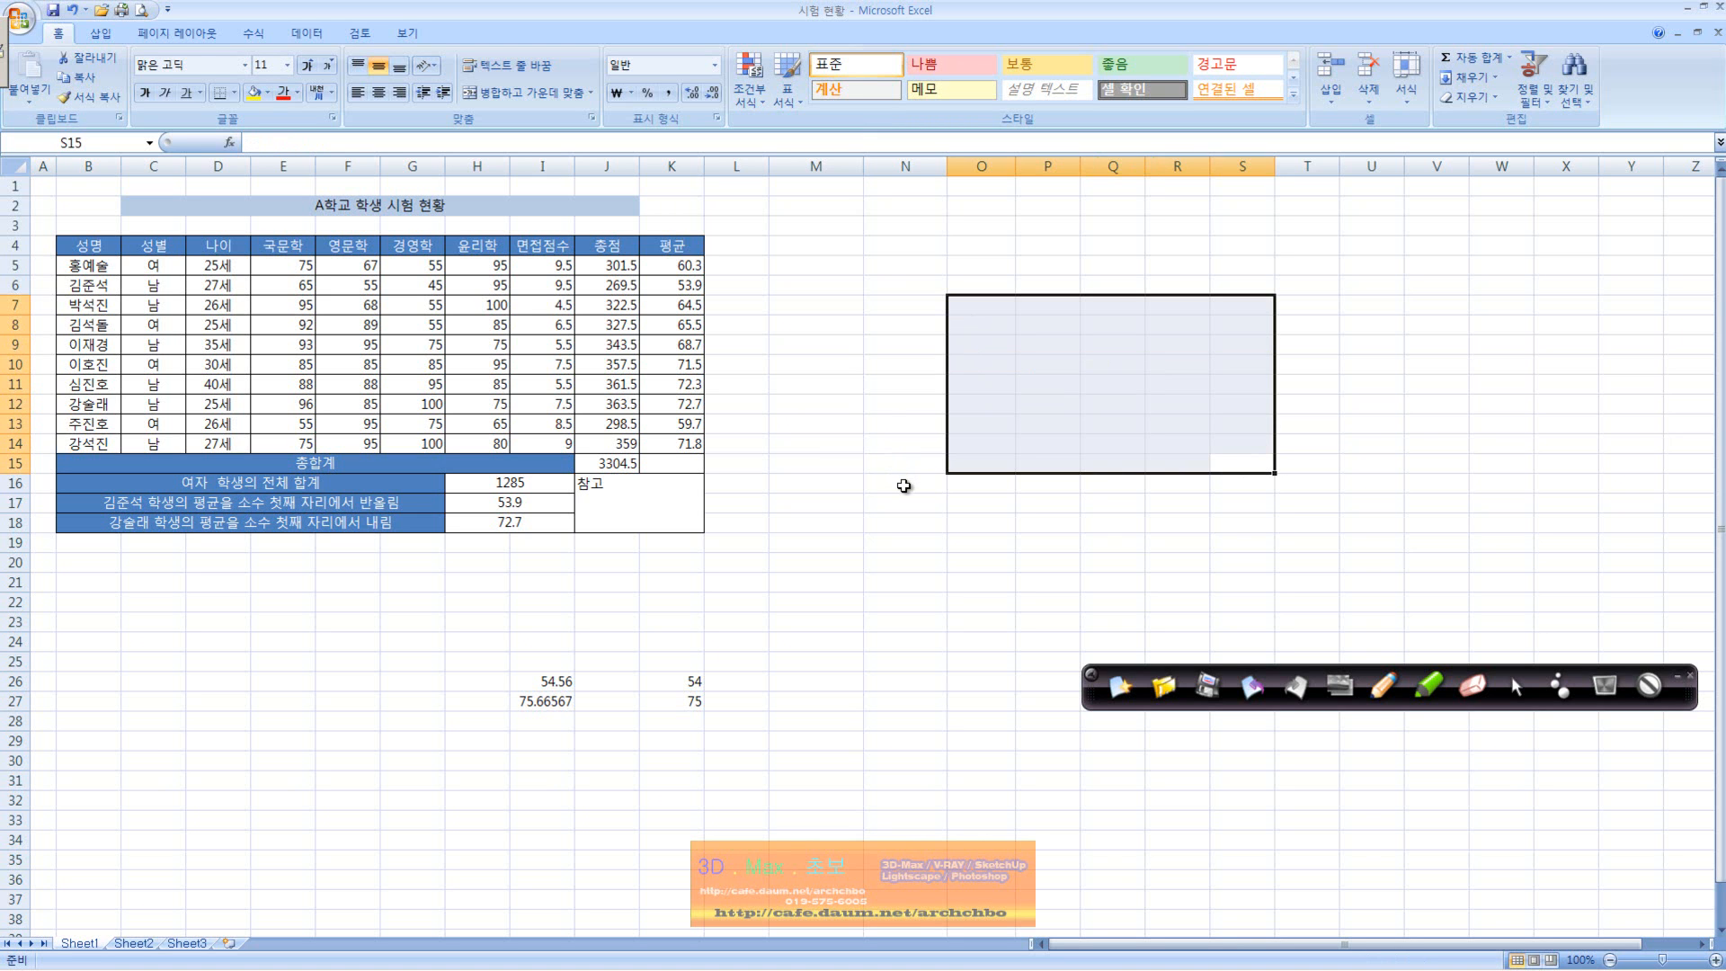
left_click(939, 661)
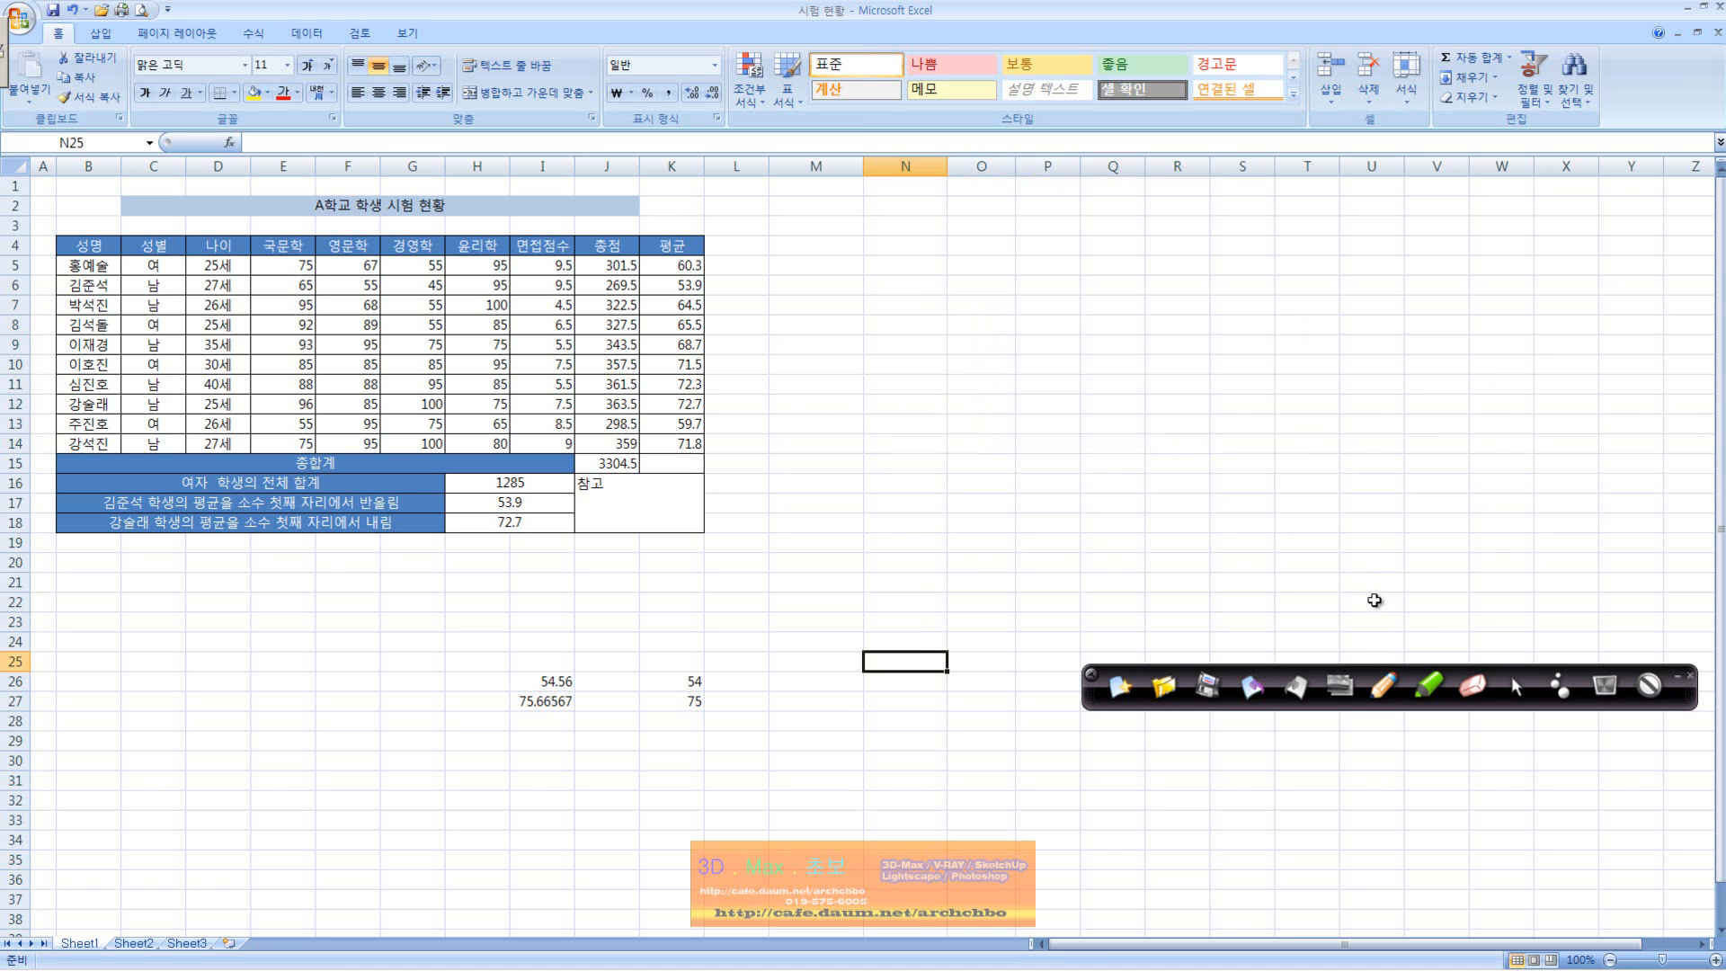
- Handwrite a summary list beside the table: 절대값 구하기 ABS, 정수구하기: INT and 나머지
left_click(1384, 685)
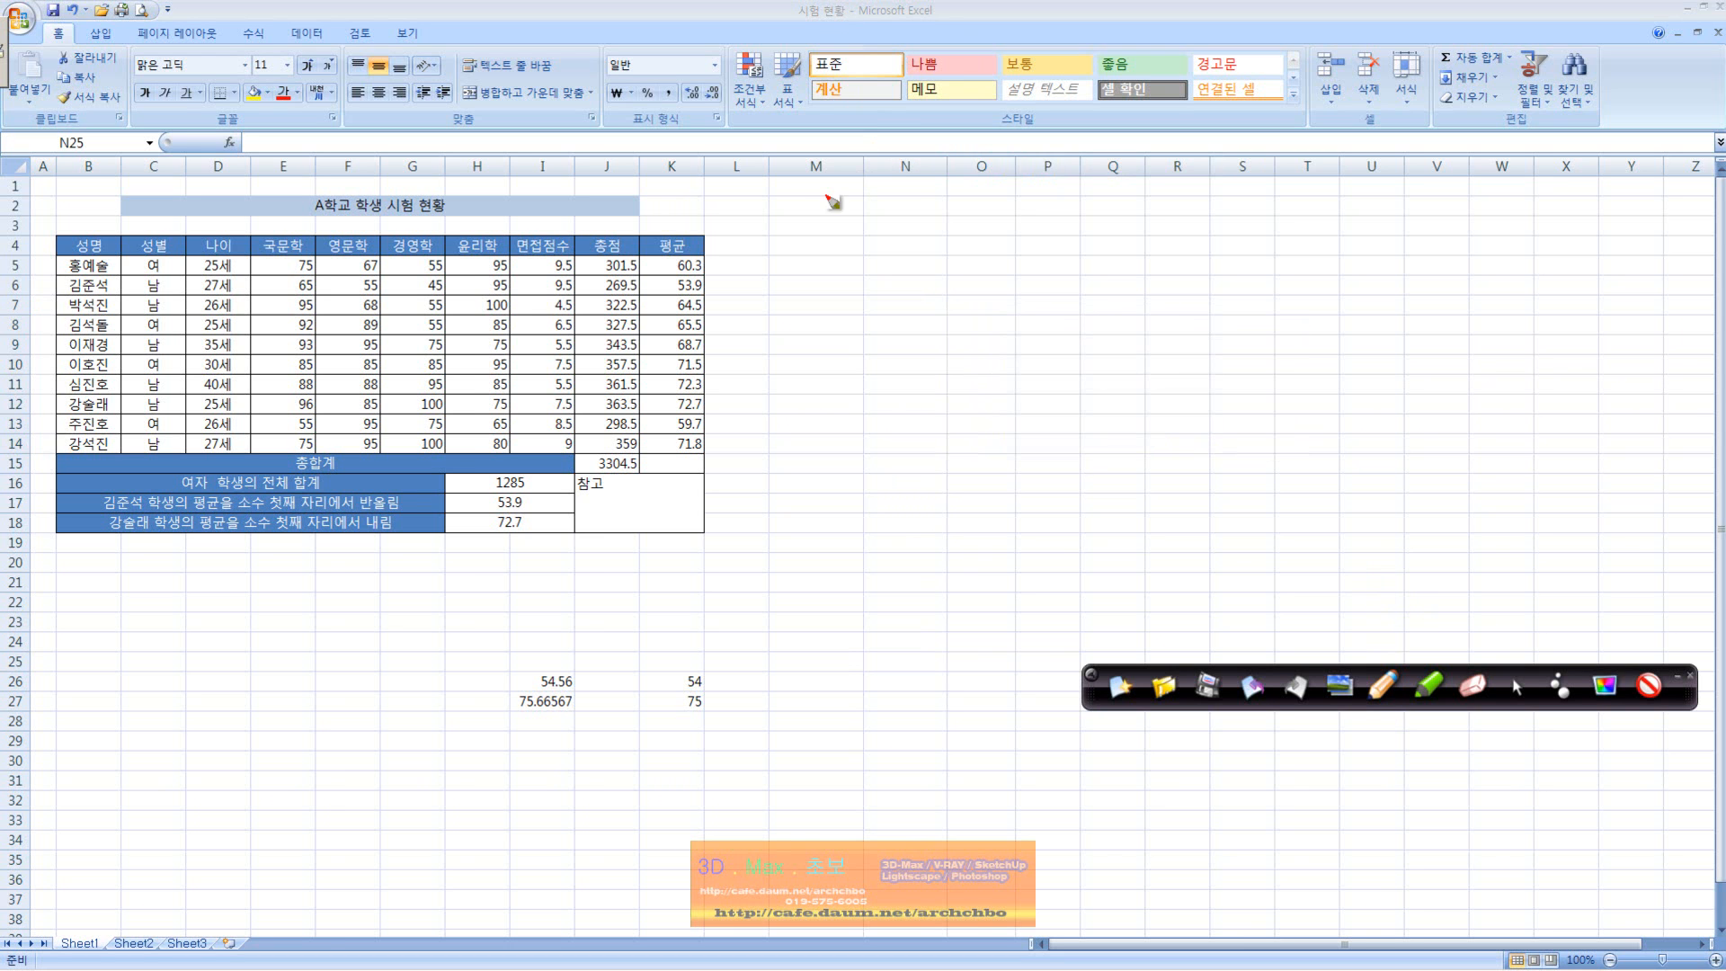
left_click_drag(825, 192, 824, 209)
mouse_move(841, 190)
left_mouse_down()
mouse_move(860, 217)
mouse_move(935, 184)
mouse_move(913, 220)
mouse_move(1083, 188)
mouse_move(1136, 209)
left_mouse_up()
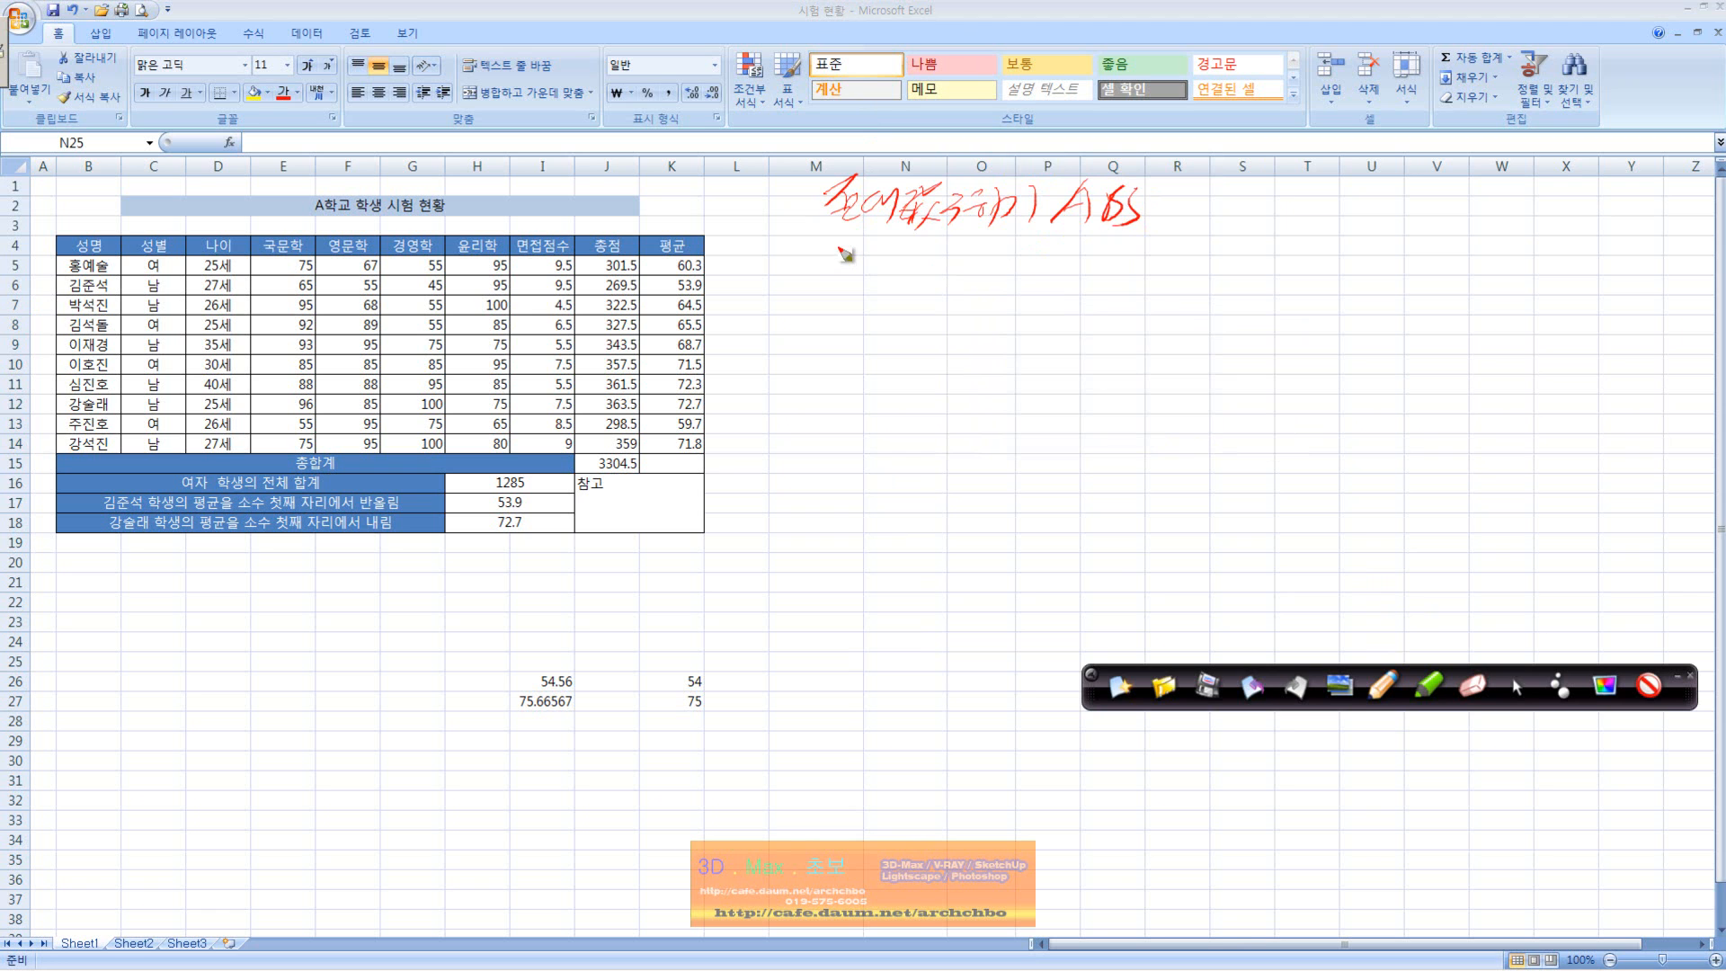
mouse_move(841, 248)
left_mouse_down()
mouse_move(876, 286)
mouse_move(910, 256)
mouse_move(980, 259)
mouse_move(1069, 281)
mouse_move(1092, 268)
mouse_move(1115, 297)
left_mouse_up()
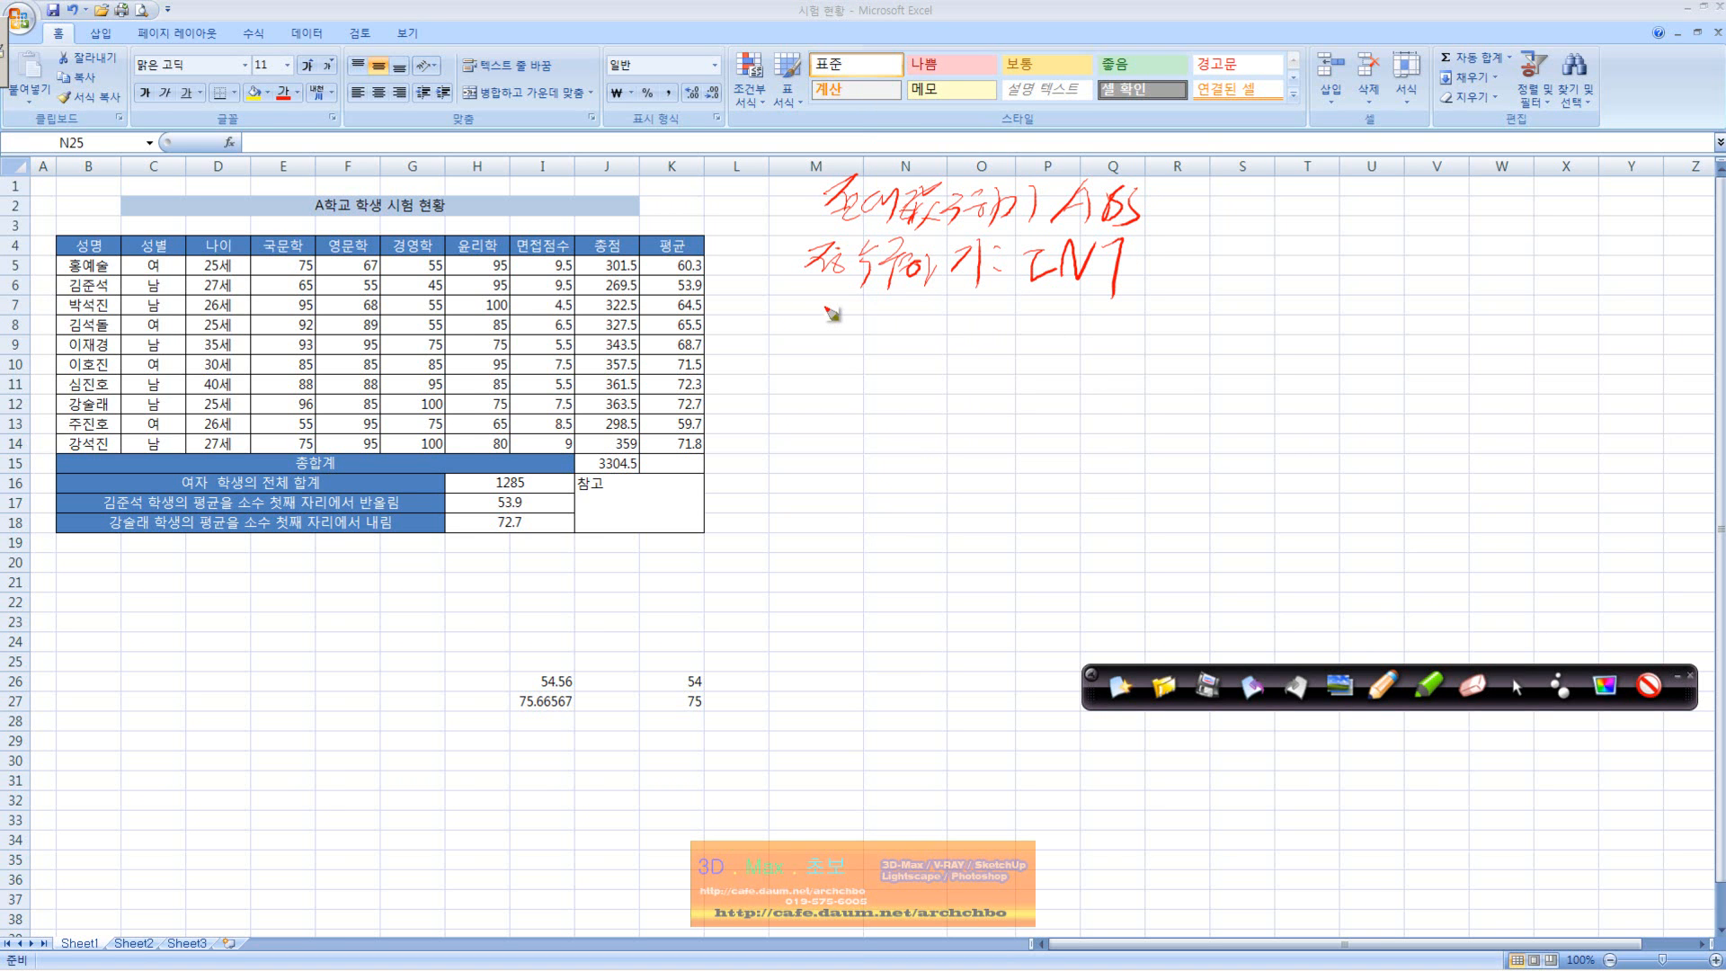
mouse_move(823, 308)
left_mouse_down()
mouse_move(854, 334)
mouse_move(924, 320)
mouse_move(913, 361)
left_mouse_up()
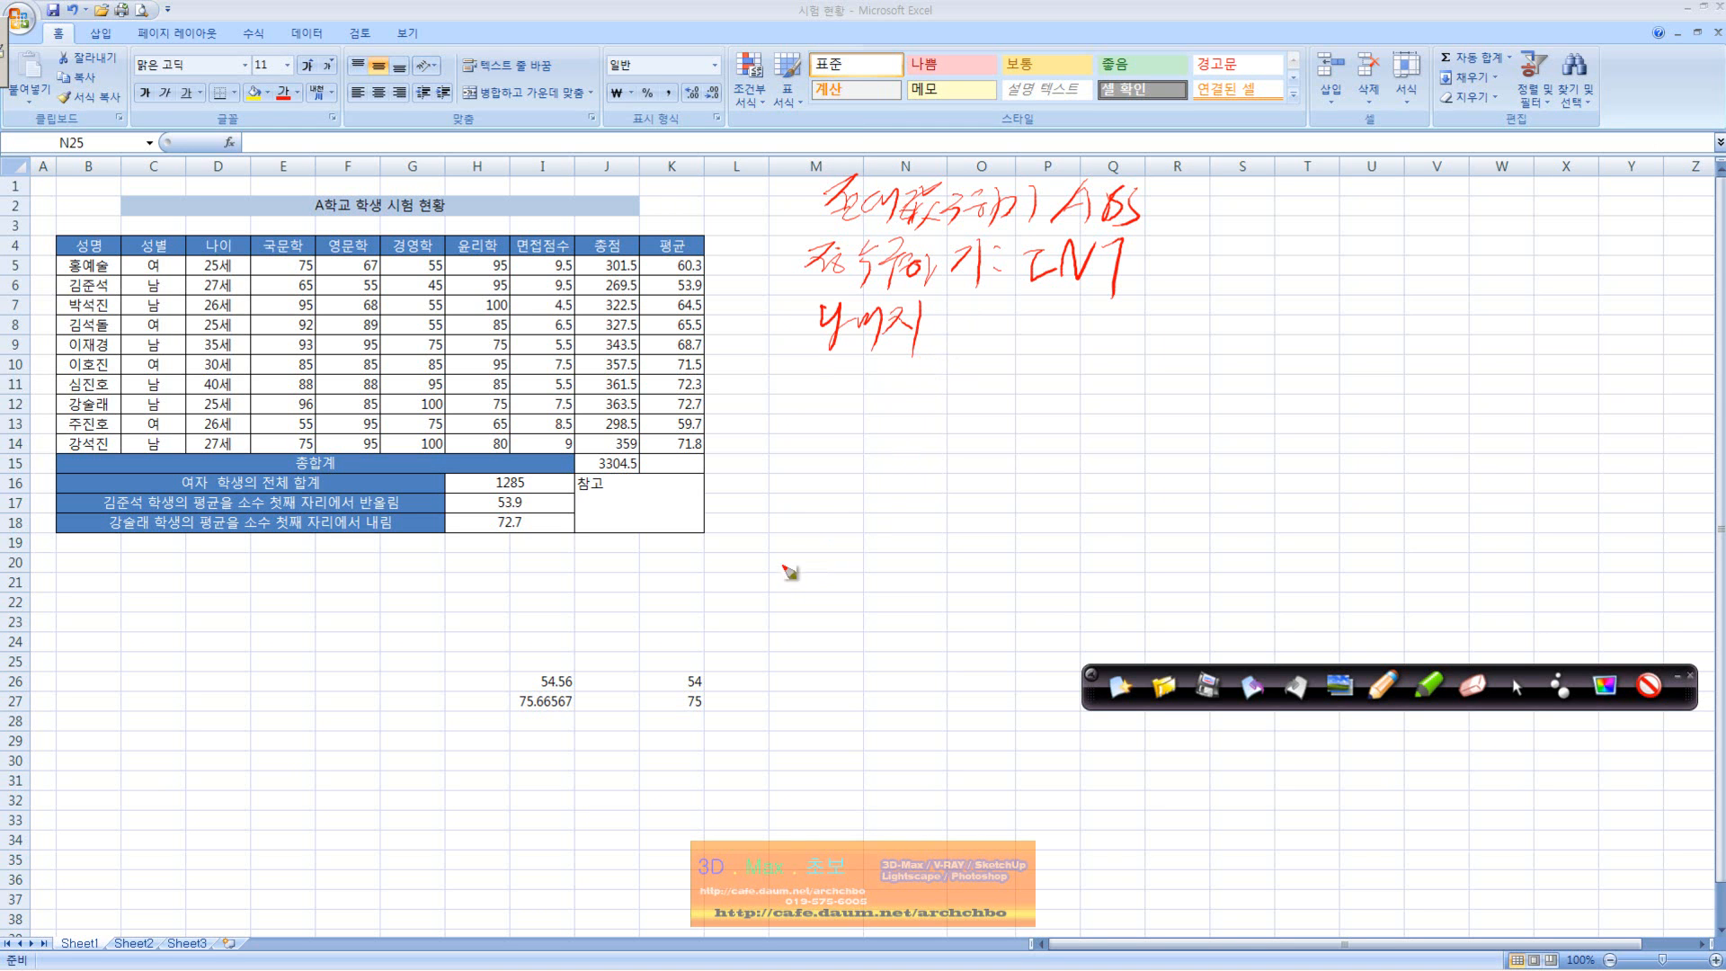
- Handwrite the long division of 55 by 2 below the list, circle the remainder 1 and label it Mod
mouse_move(806, 526)
left_mouse_down()
mouse_move(854, 521)
mouse_move(821, 579)
mouse_move(904, 537)
left_mouse_up()
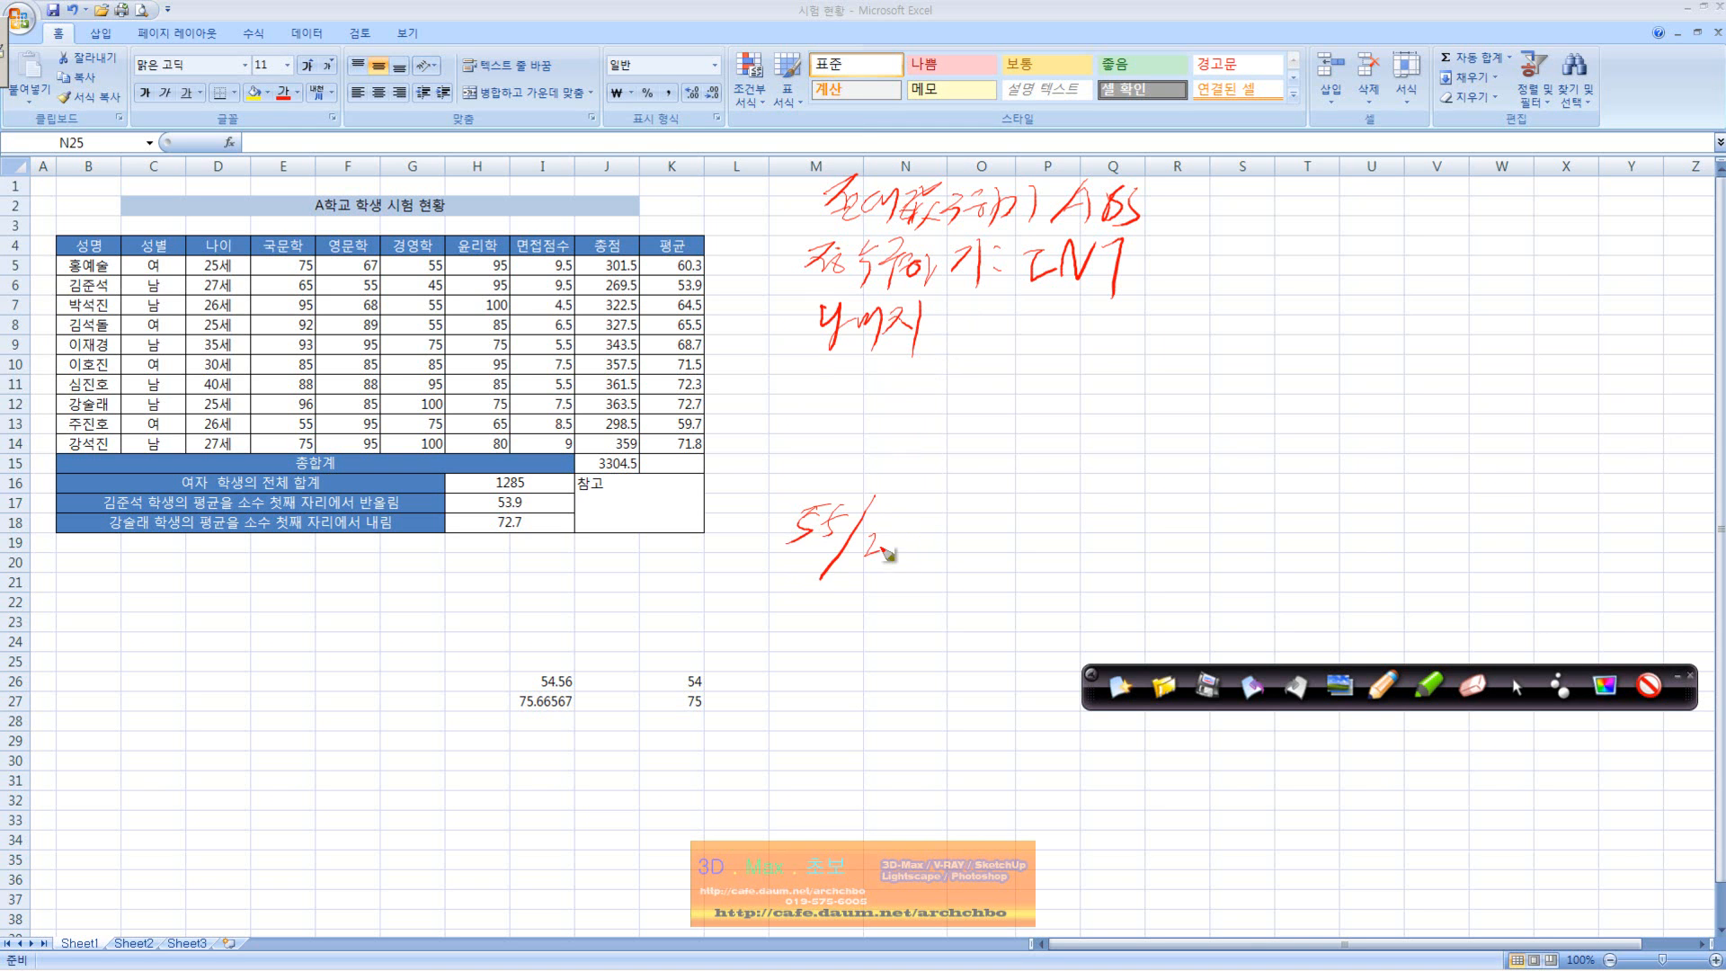
left_click_drag(782, 568, 841, 581)
left_click_drag(801, 468, 833, 483)
left_click_drag(863, 611, 890, 629)
left_click_drag(804, 593, 899, 580)
mouse_move(799, 606)
left_mouse_down()
mouse_move(791, 683)
mouse_move(815, 631)
left_mouse_up()
left_click_drag(820, 561, 841, 583)
mouse_move(827, 655)
left_mouse_down()
mouse_move(843, 685)
mouse_move(922, 669)
left_mouse_up()
mouse_move(822, 707)
left_mouse_down()
mouse_move(818, 726)
mouse_move(863, 712)
left_mouse_up()
left_click_drag(874, 552, 890, 587)
mouse_move(845, 715)
left_mouse_down()
mouse_move(851, 757)
mouse_move(870, 754)
left_mouse_up()
left_click_drag(791, 770, 967, 721)
left_click_drag(886, 773, 879, 823)
mouse_move(863, 746)
left_mouse_down()
mouse_move(894, 850)
mouse_move(1027, 775)
mouse_move(1057, 804)
mouse_move(1078, 779)
left_mouse_up()
left_click_drag(1111, 773, 1104, 795)
left_click_drag(1135, 725, 1119, 807)
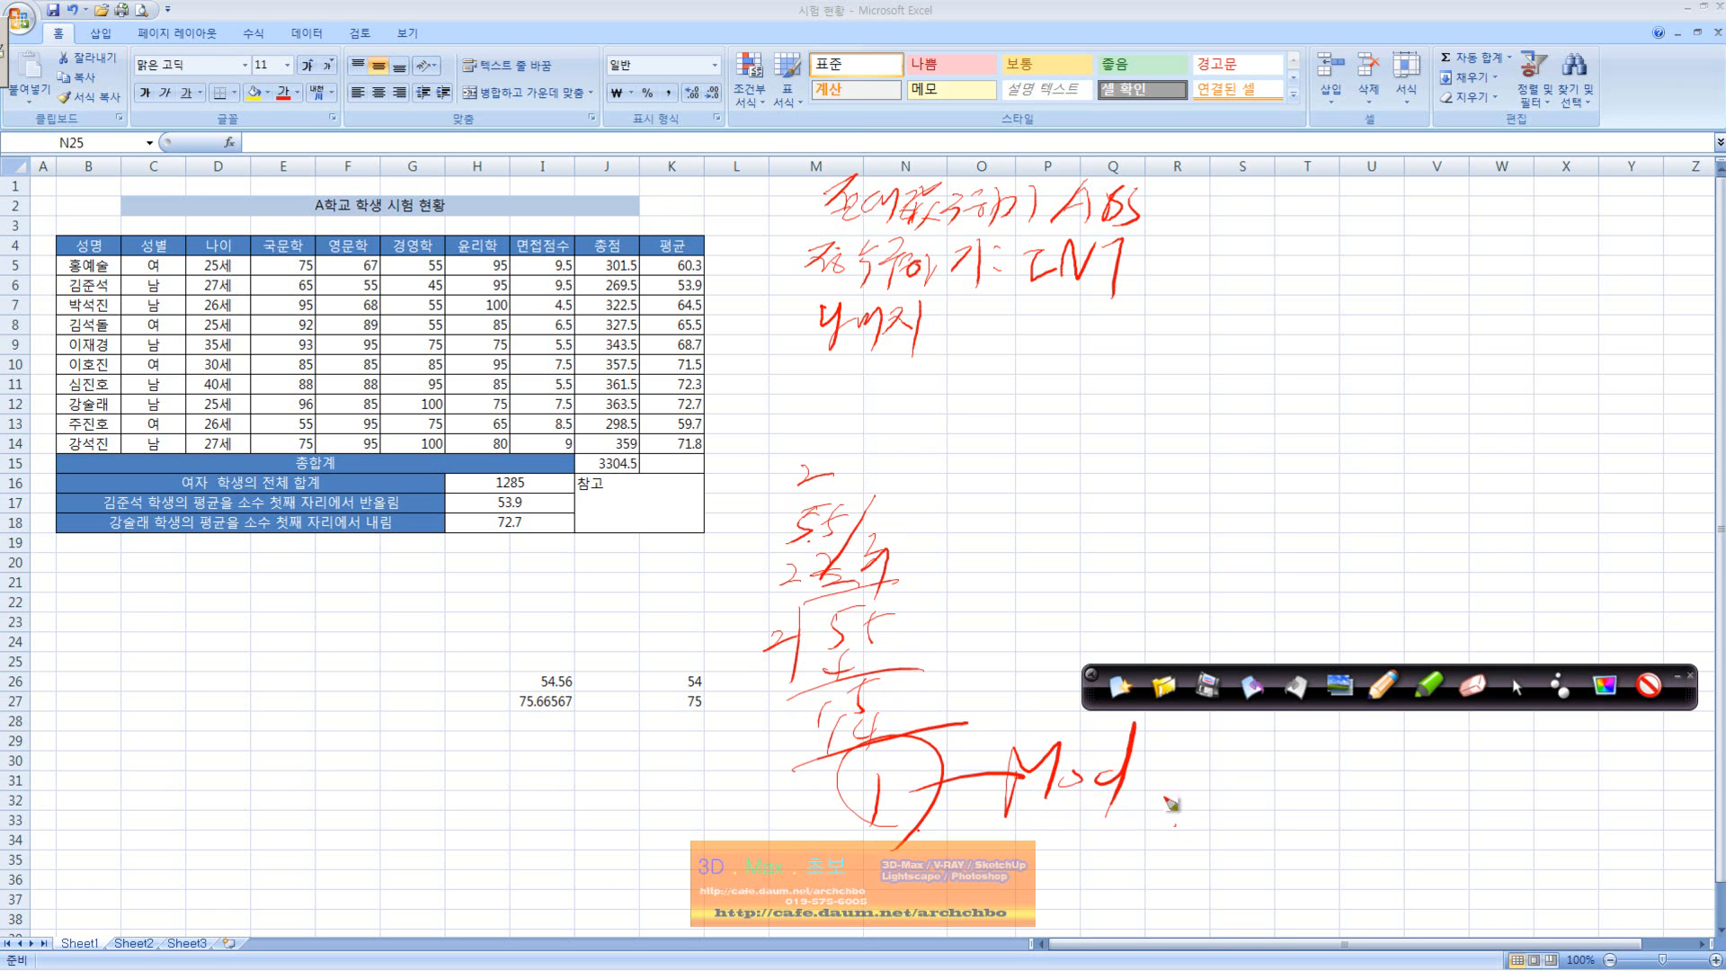
- Underline 나머지 in the handwritten list and write 나누고 난 나머지값: Mod beneath it
left_click_drag(784, 343, 902, 325)
left_click_drag(805, 370, 807, 414)
mouse_move(818, 382)
left_mouse_down()
mouse_move(890, 396)
mouse_move(940, 368)
mouse_move(954, 388)
mouse_move(1025, 378)
mouse_move(1054, 396)
mouse_move(1122, 378)
mouse_move(1139, 413)
mouse_move(1227, 400)
mouse_move(1259, 404)
mouse_move(1270, 430)
left_mouse_up()
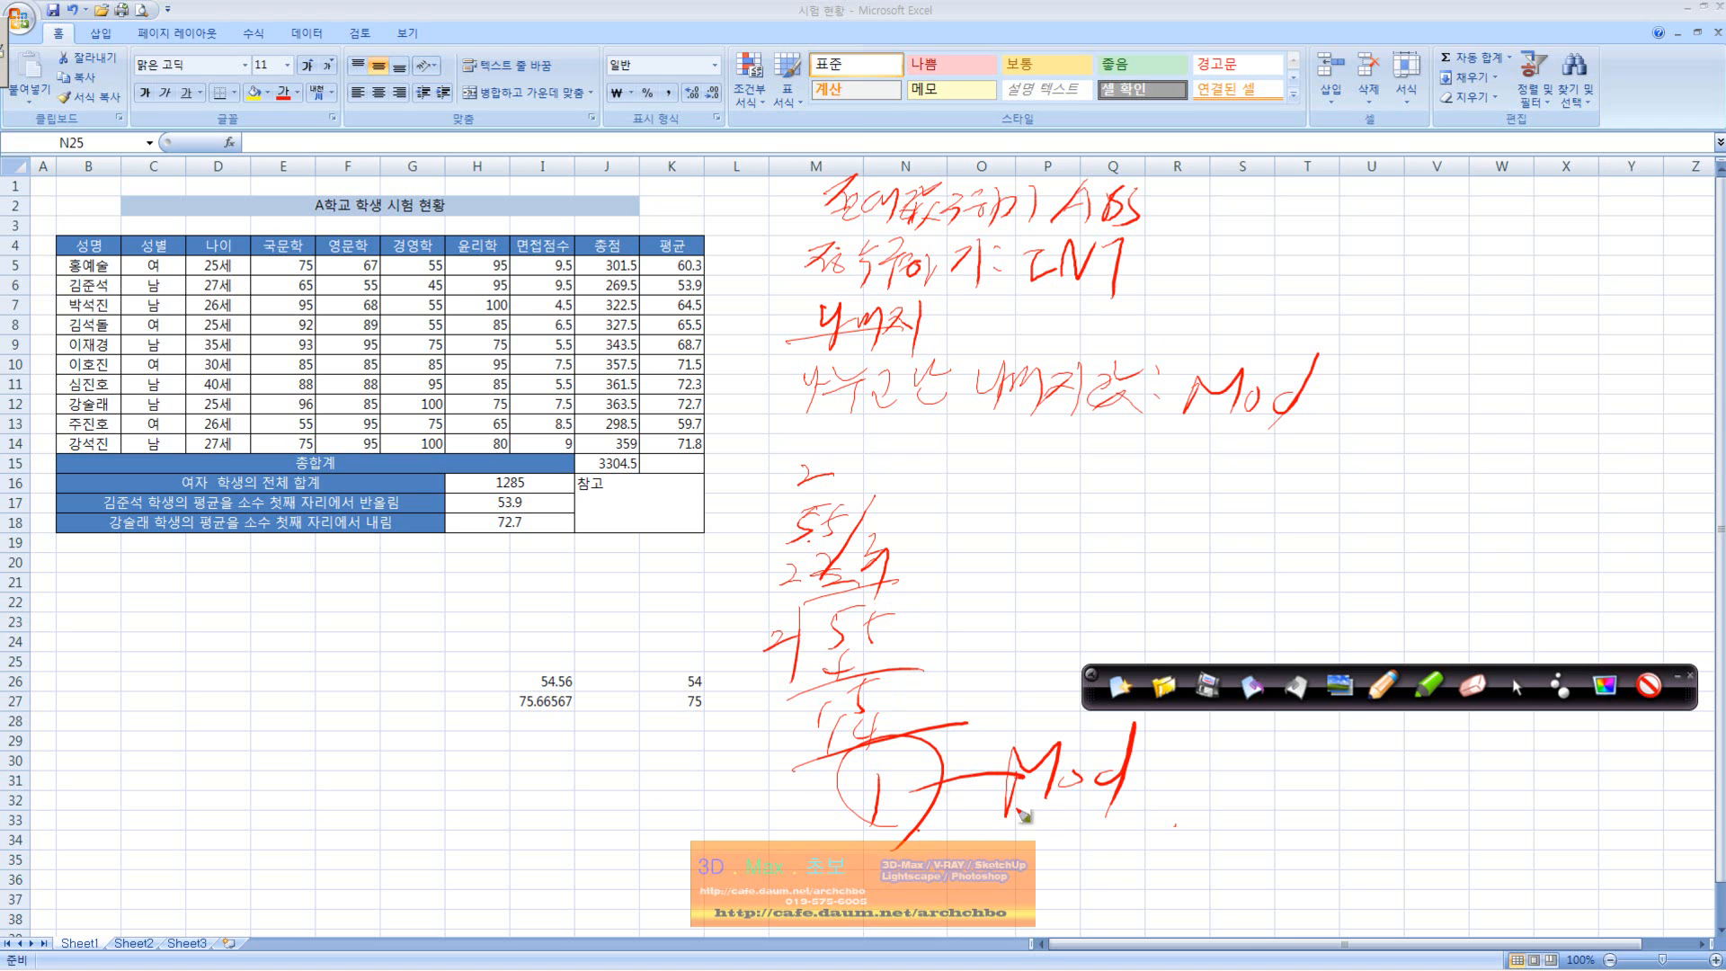
- Handwrite a division sketch of 55 and the long division of 27 by 3 with quotient 9 and remainder 0
left_click_drag(322, 688, 413, 647)
mouse_move(322, 687)
left_mouse_down()
mouse_move(308, 769)
mouse_move(347, 746)
left_mouse_up()
left_click_drag(372, 689, 365, 746)
left_click_drag(363, 694, 399, 677)
mouse_move(488, 760)
left_mouse_down()
mouse_move(593, 723)
mouse_move(476, 813)
mouse_move(548, 770)
mouse_move(564, 849)
left_mouse_up()
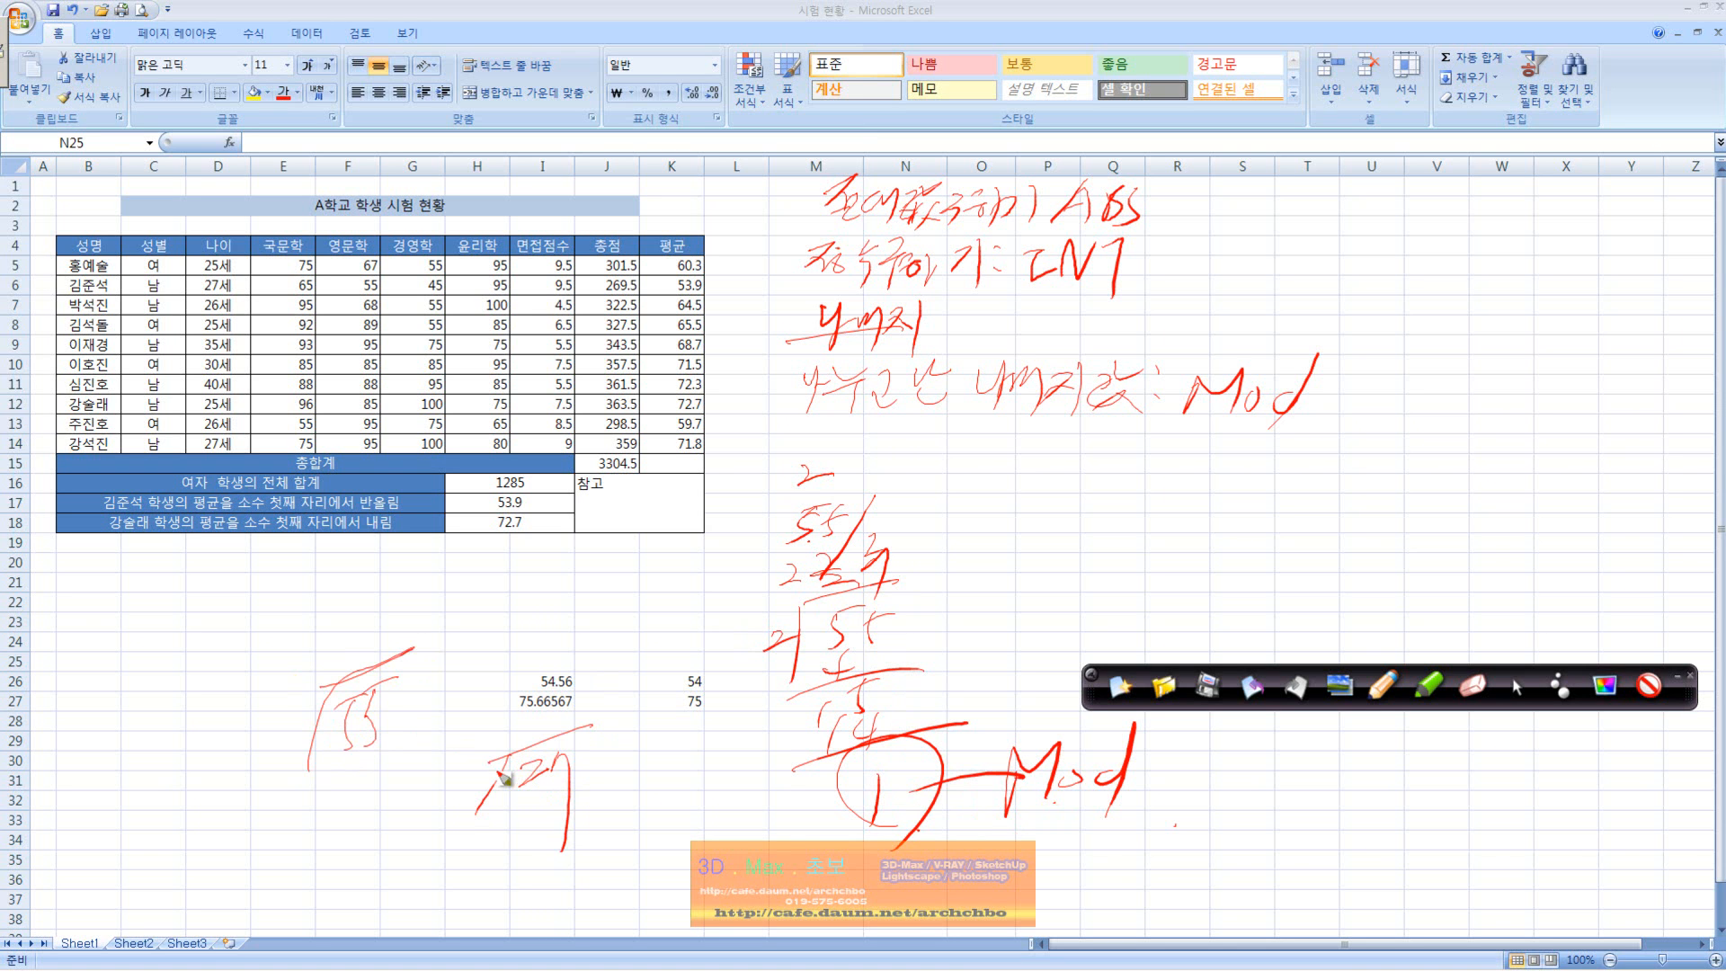
left_click_drag(447, 767, 449, 820)
left_click_drag(544, 710, 552, 800)
mouse_move(506, 871)
left_mouse_down()
mouse_move(615, 825)
mouse_move(583, 876)
mouse_move(687, 879)
left_mouse_up()
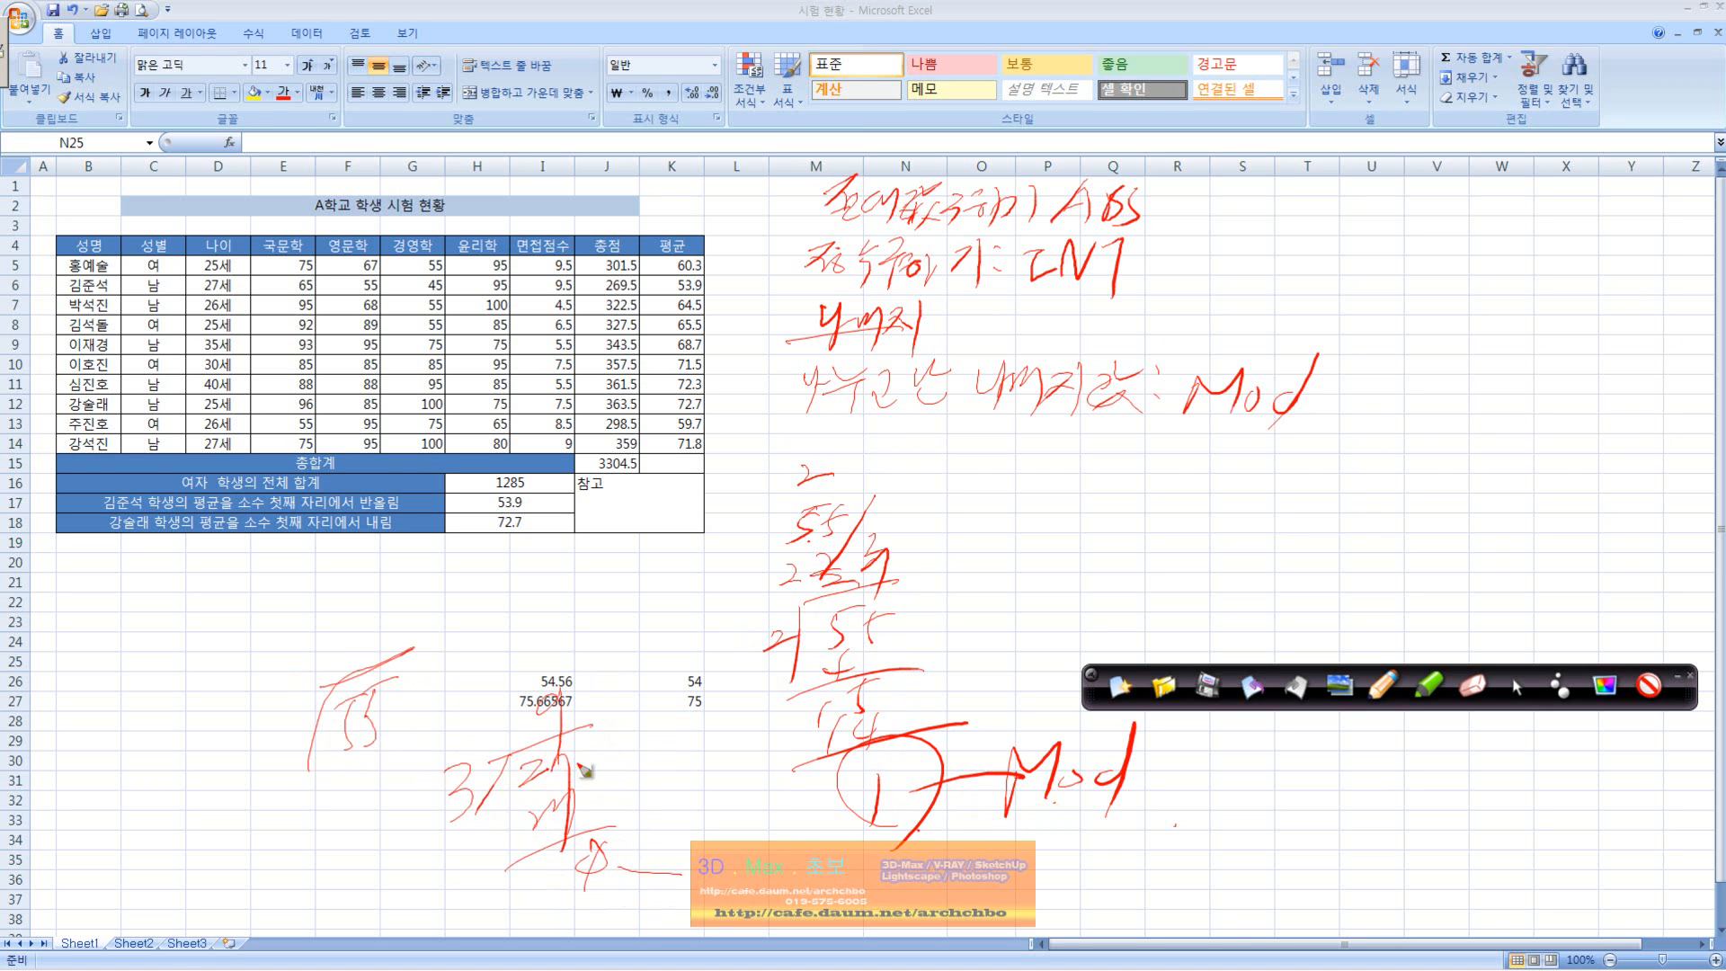
- Handwrite the long division of 28 by 3 with quotient 9, circle the remainder 1 and label it Mod
mouse_move(681, 705)
left_mouse_down()
mouse_move(627, 787)
mouse_move(676, 771)
left_mouse_up()
left_click_drag(676, 749, 685, 798)
left_click_drag(613, 739, 618, 782)
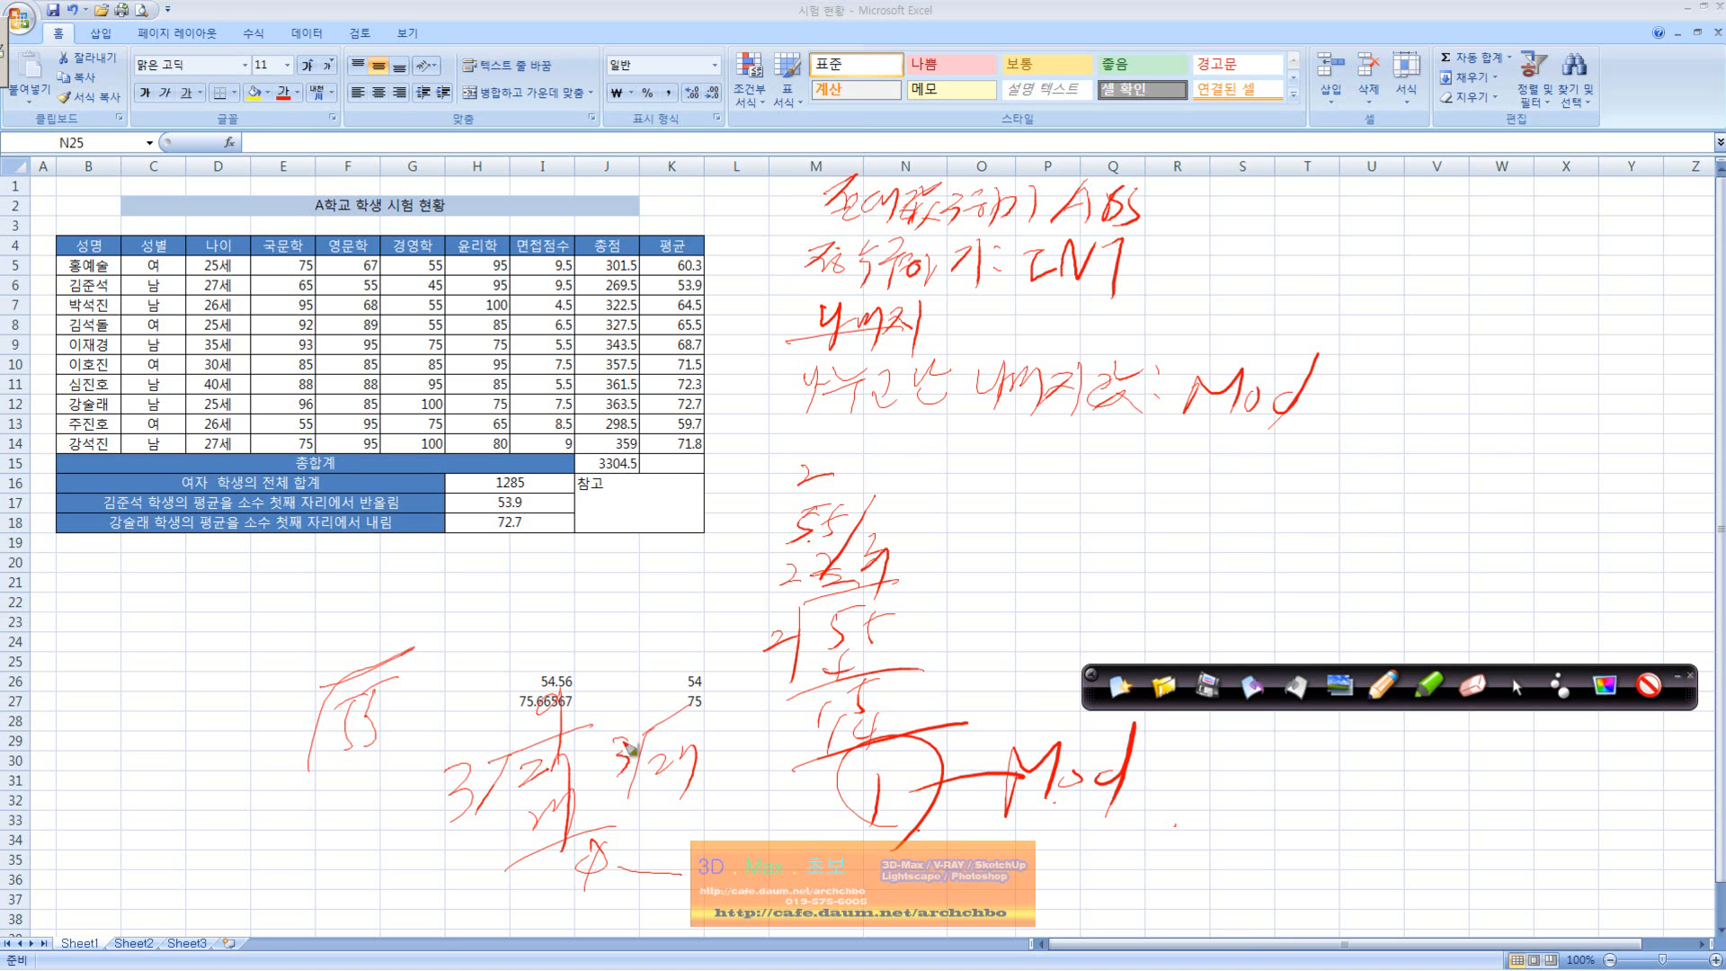
left_click_drag(699, 732, 706, 737)
left_click_drag(672, 671, 680, 725)
mouse_move(663, 804)
left_mouse_down()
mouse_move(657, 834)
mouse_move(678, 828)
left_mouse_up()
mouse_move(686, 801)
left_mouse_down()
mouse_move(701, 836)
mouse_move(772, 823)
mouse_move(724, 850)
mouse_move(908, 890)
left_mouse_up()
left_click_drag(940, 832, 921, 900)
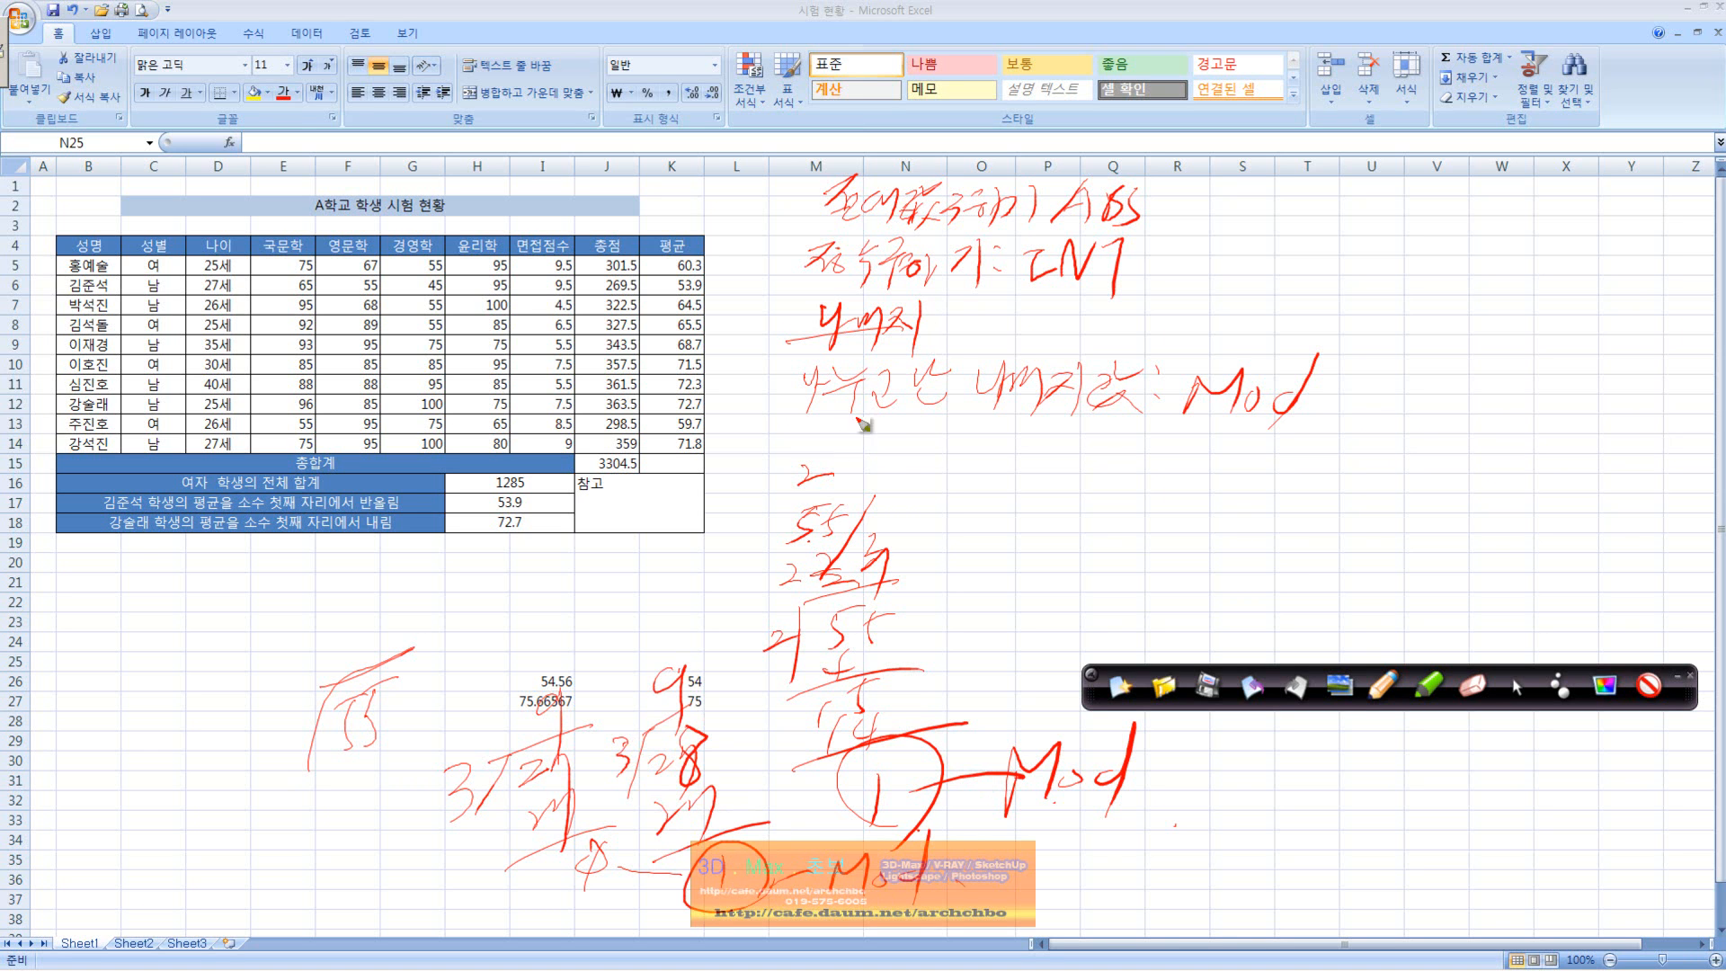
- Underline Mod in the handwritten list and add the entry product: 곱하기 below it
left_click_drag(1139, 419, 1345, 438)
mouse_move(859, 433)
left_mouse_down()
mouse_move(854, 484)
mouse_move(865, 454)
left_mouse_up()
left_click_drag(894, 459, 913, 444)
left_click_drag(935, 441, 926, 449)
mouse_move(942, 378)
left_mouse_down()
mouse_move(939, 448)
mouse_move(976, 467)
left_mouse_up()
left_click_drag(1007, 426, 1000, 473)
left_click_drag(991, 442, 1041, 446)
mouse_move(1055, 469)
left_mouse_down()
mouse_move(1108, 454)
mouse_move(1154, 477)
mouse_move(1177, 460)
left_mouse_up()
left_click_drag(1184, 426, 1192, 475)
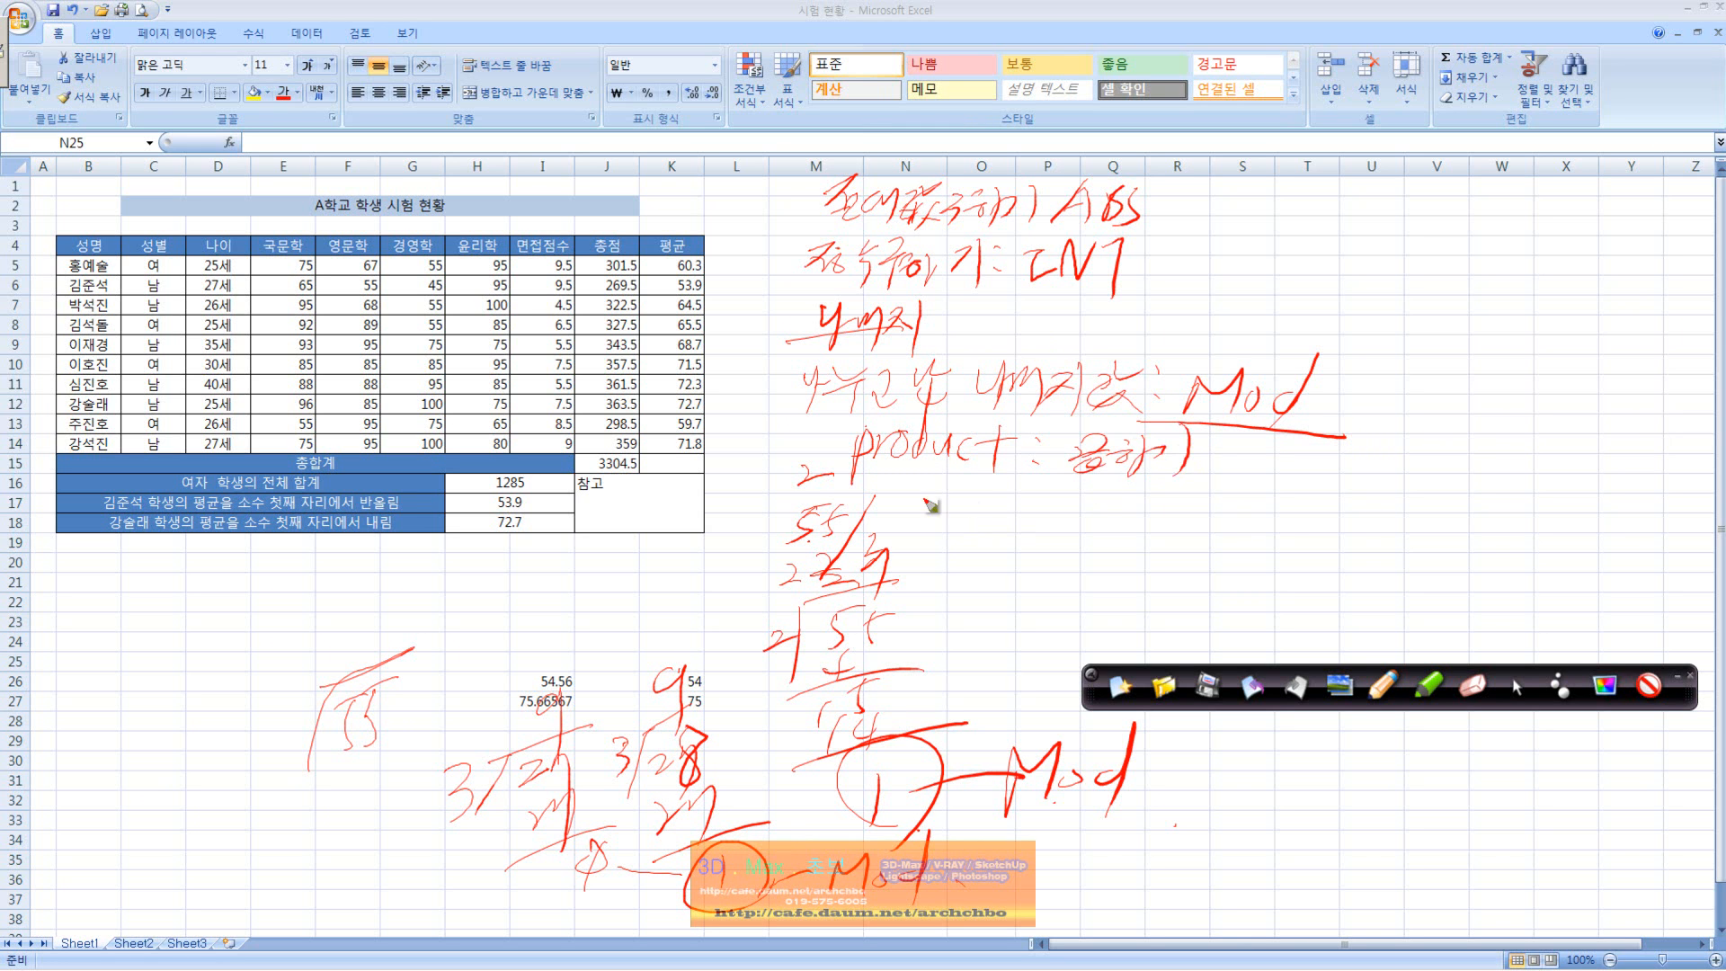
- Handwrite the entry 제곱근: SQRT under the product entry and circle SQRT
mouse_move(892, 490)
left_mouse_down()
mouse_move(901, 534)
mouse_move(976, 505)
left_mouse_up()
mouse_move(936, 520)
left_mouse_down()
mouse_move(984, 515)
mouse_move(978, 539)
mouse_move(1023, 507)
left_mouse_up()
left_click_drag(993, 516, 1072, 535)
left_click(1057, 509)
left_click(1059, 527)
mouse_move(1129, 510)
left_mouse_down()
mouse_move(1113, 532)
mouse_move(1134, 513)
left_mouse_up()
left_click_drag(1129, 528, 1186, 537)
mouse_move(1192, 502)
left_mouse_down()
mouse_move(1237, 496)
mouse_move(1196, 576)
left_mouse_up()
mouse_move(1244, 570)
left_mouse_down()
mouse_move(1016, 522)
mouse_move(1213, 575)
left_mouse_up()
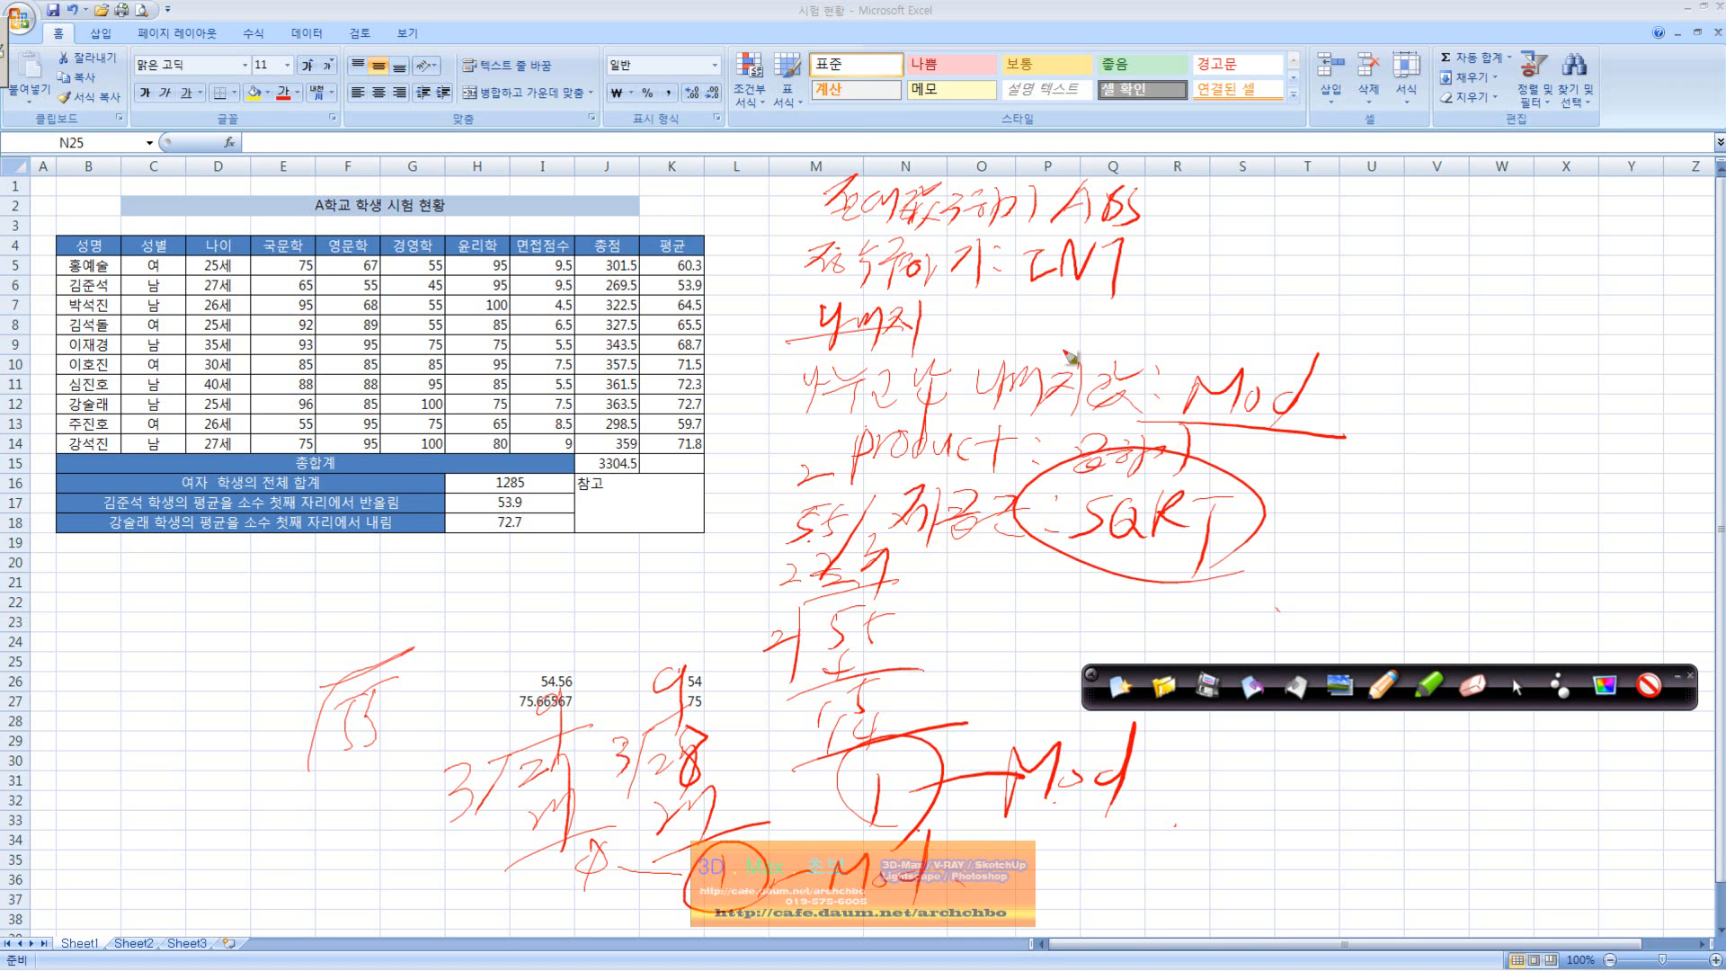
- Bracket the whole handwritten function list and erase all the notes from the sheet
mouse_move(850, 180)
left_mouse_down()
mouse_move(789, 248)
mouse_move(771, 536)
left_mouse_up()
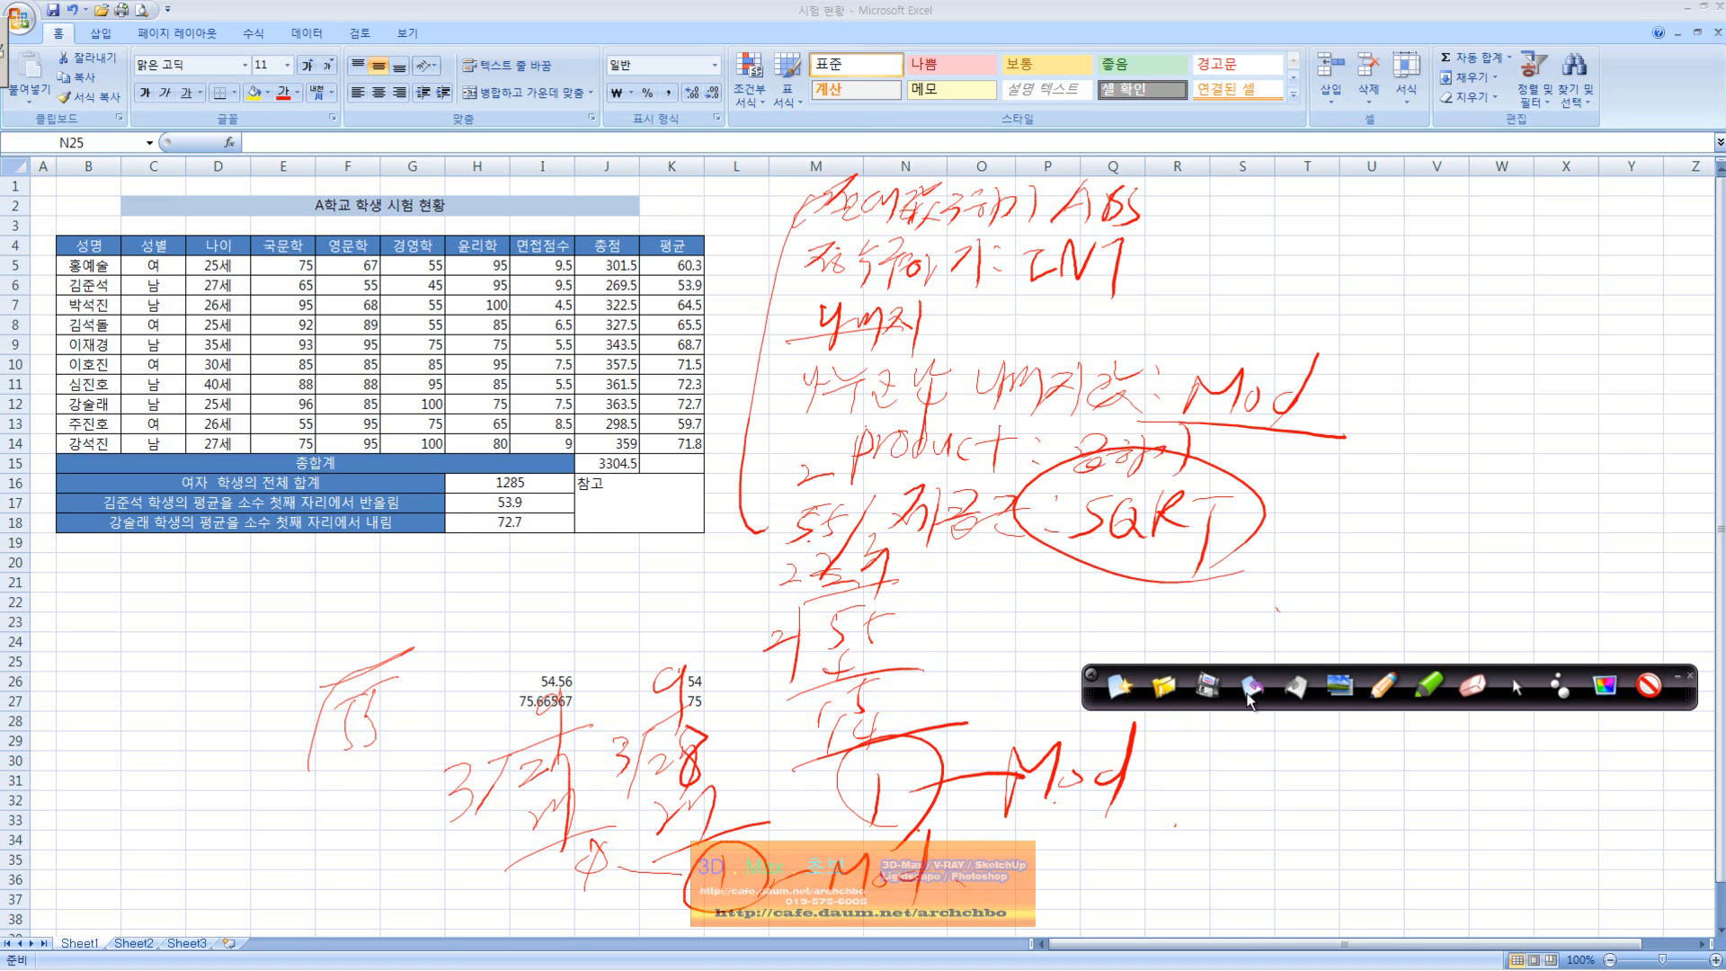
left_click(1473, 685)
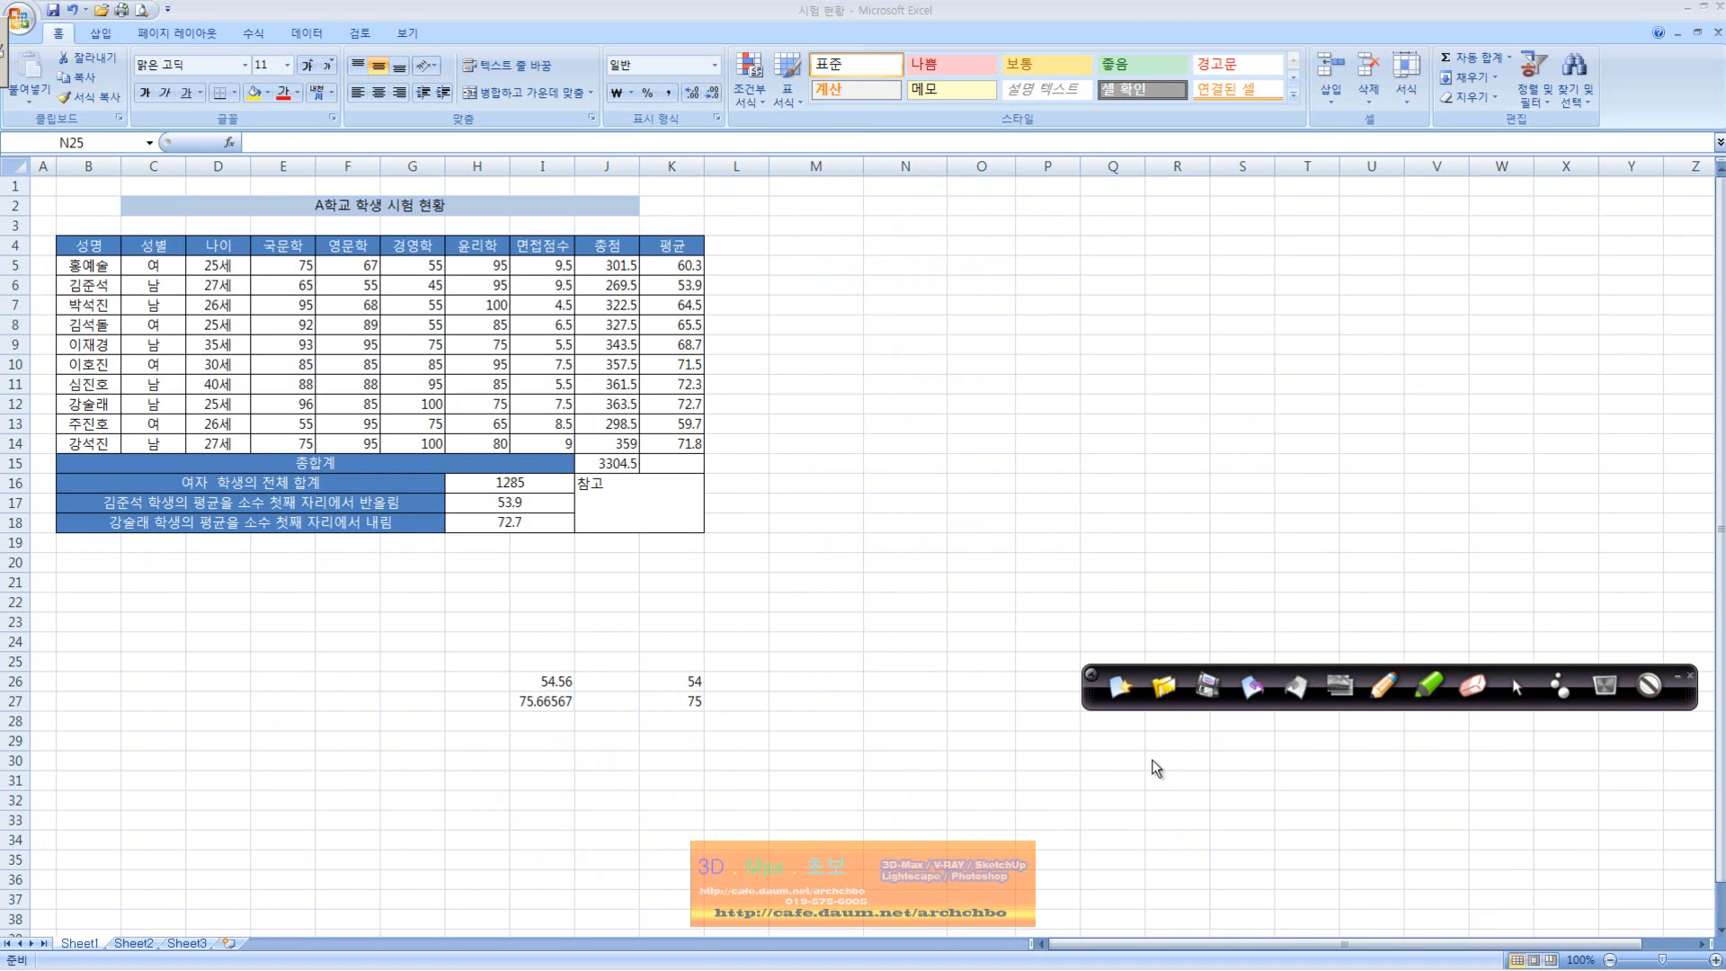